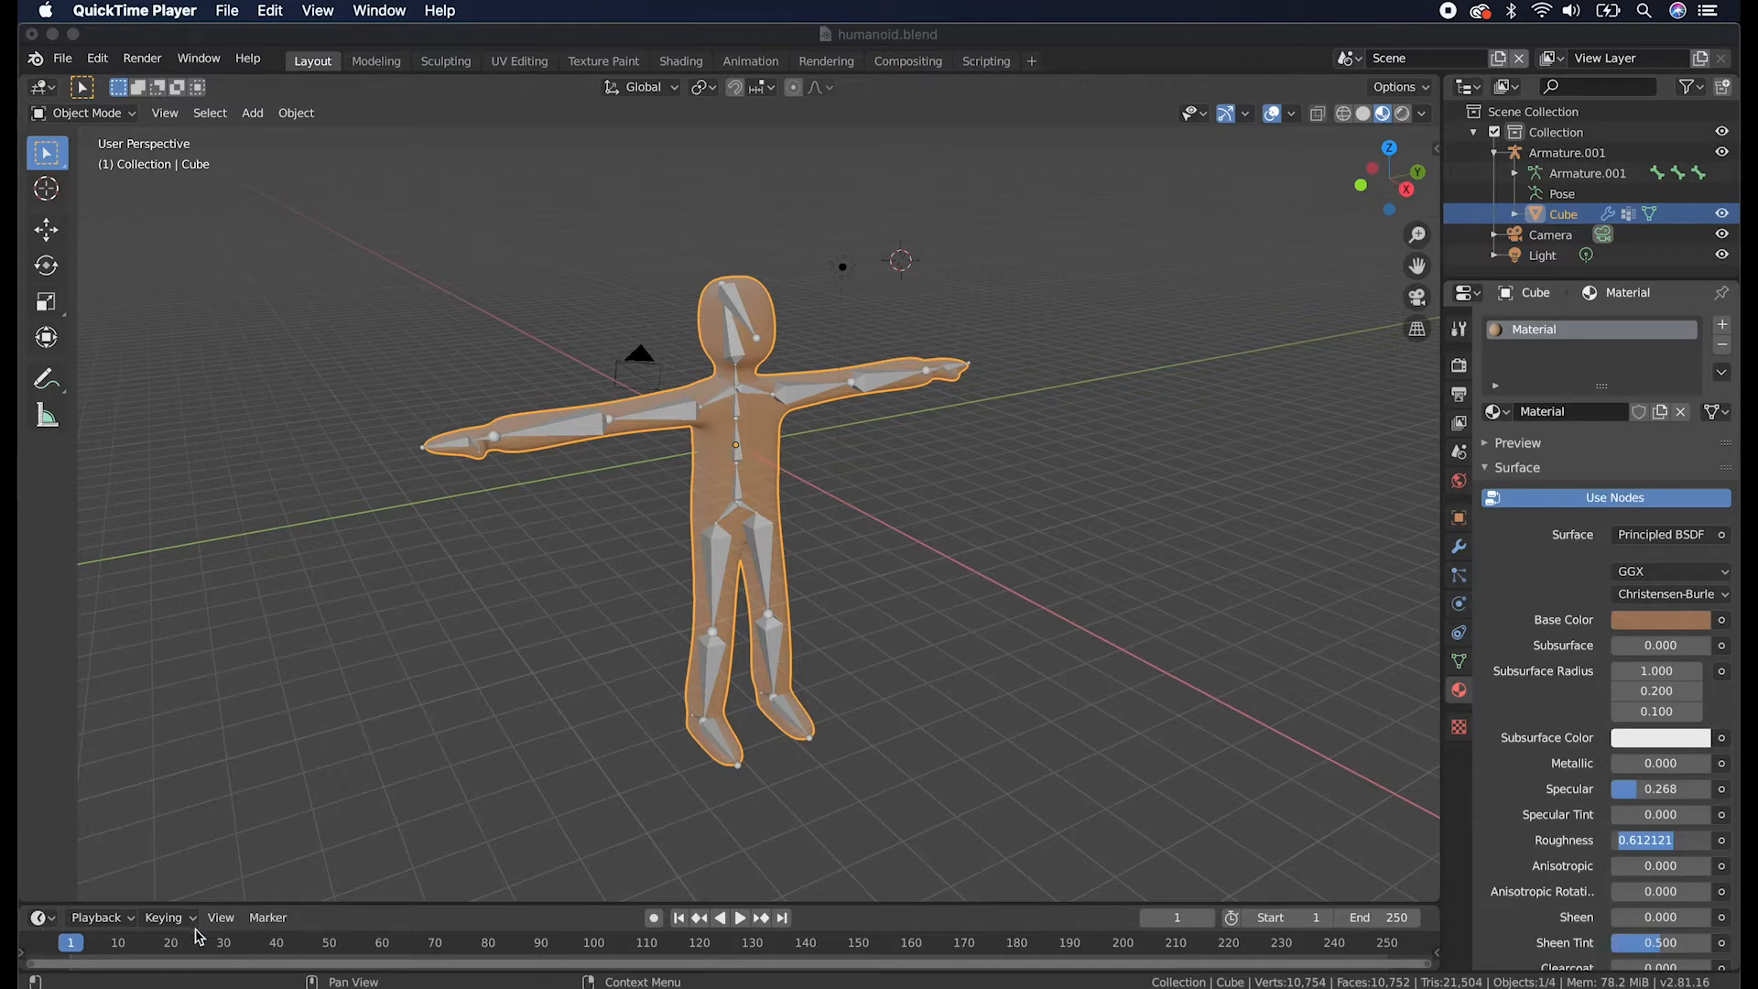
Enlarge the timeline area upward to roughly a quarter of the window height.
click(76, 950)
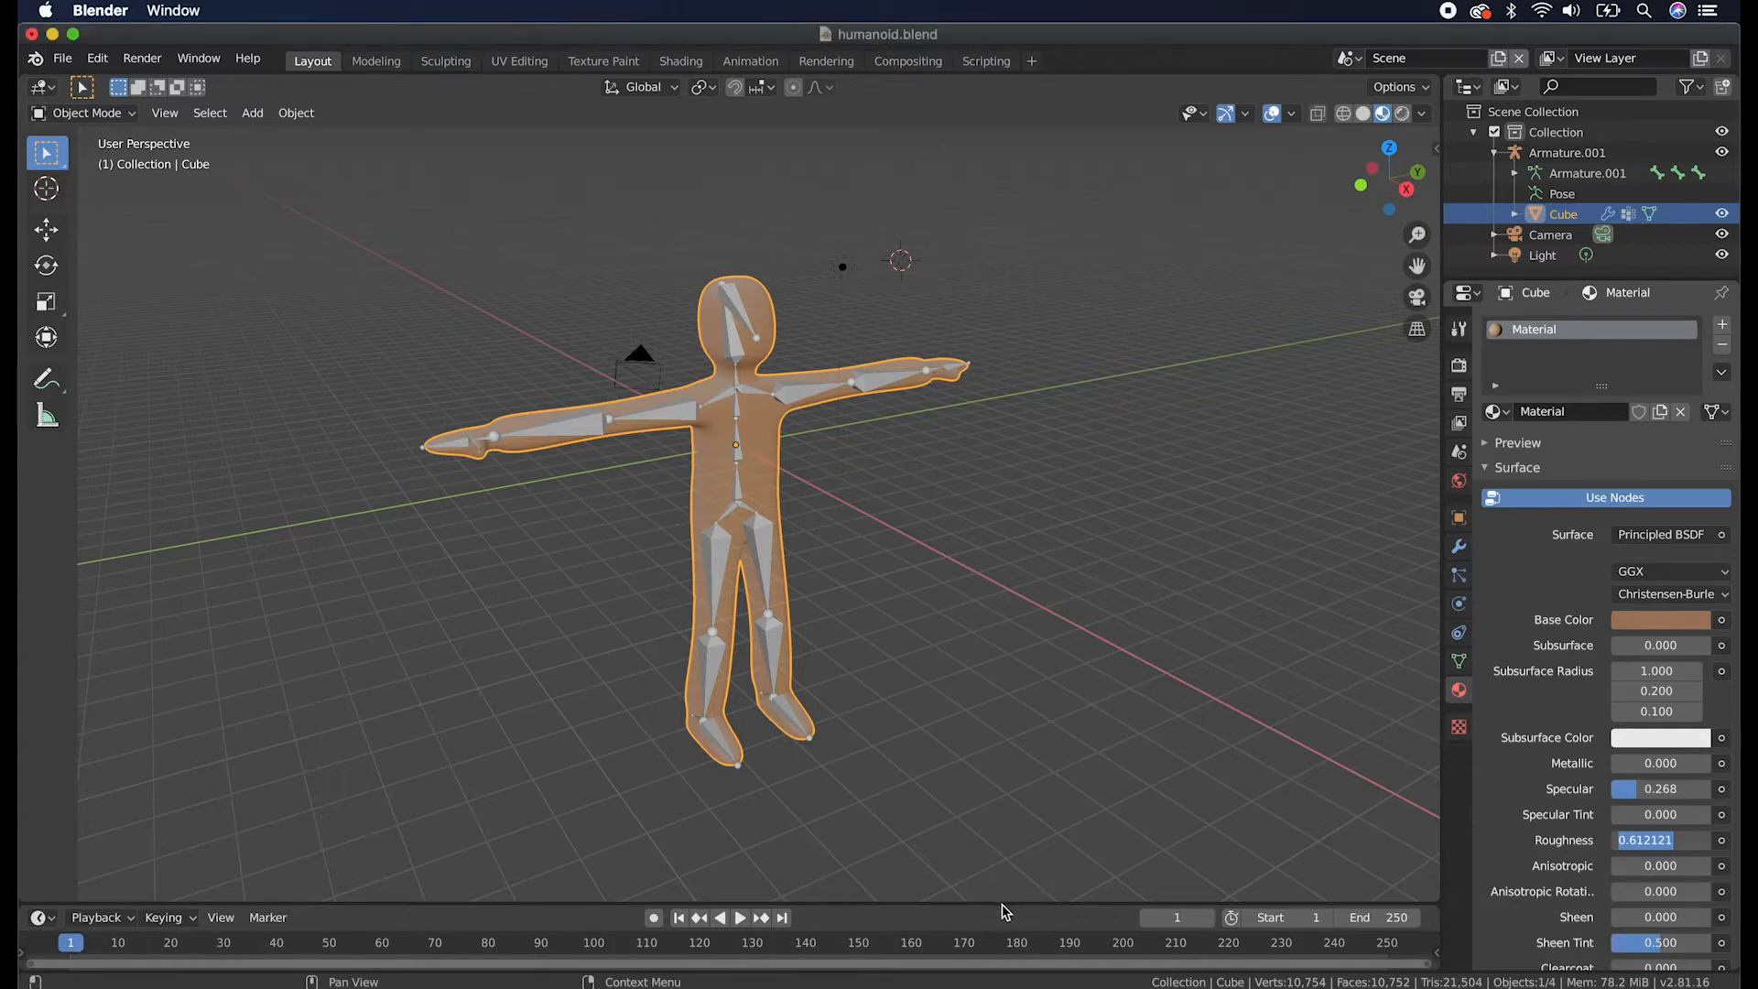
click(1030, 870)
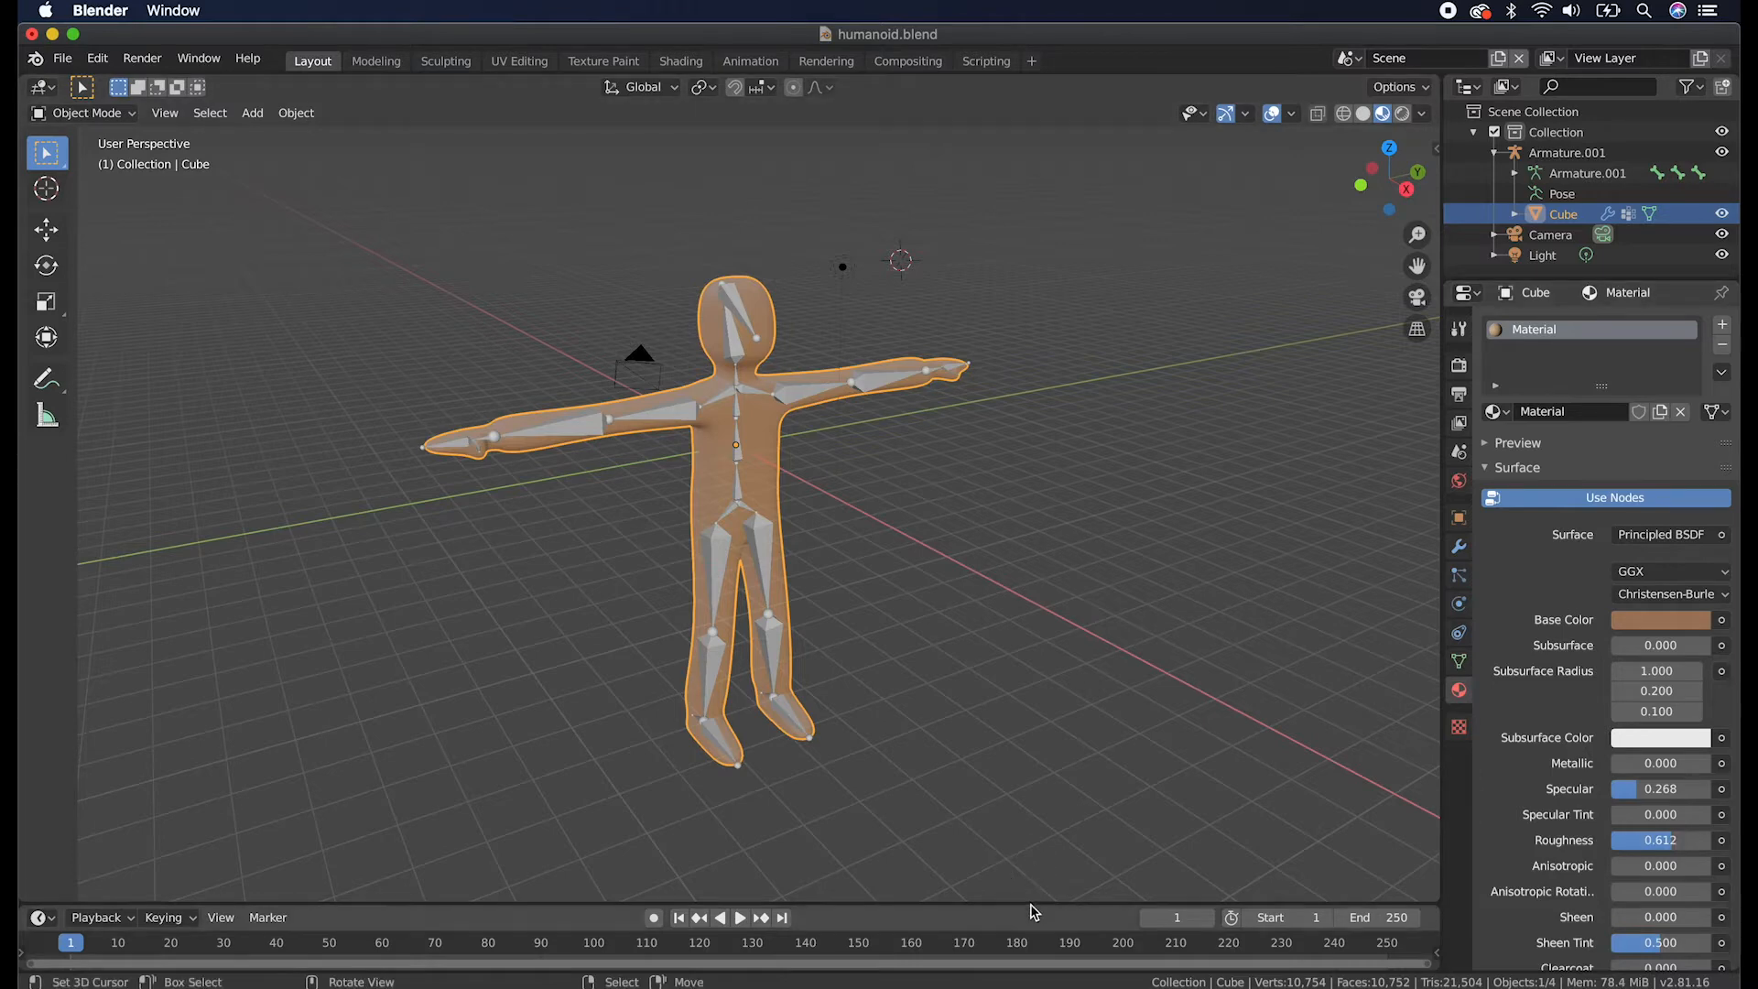
drag(1029, 904, 1040, 678)
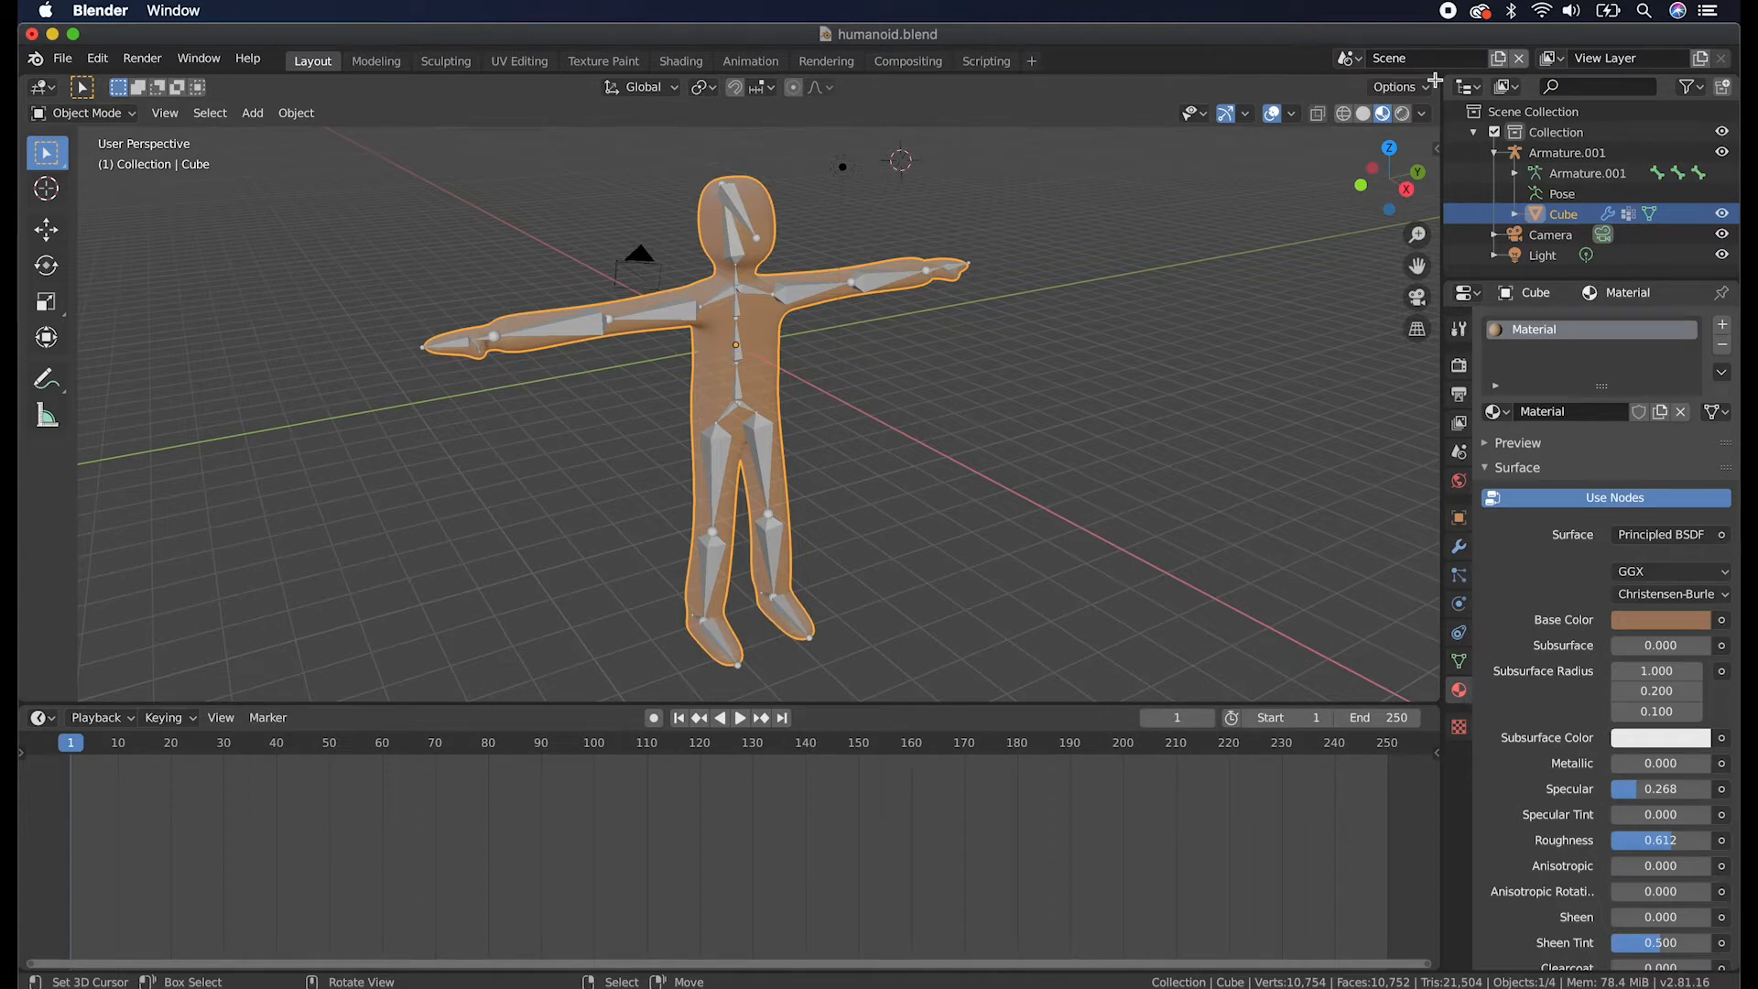
Split the 3D viewport into an upper and a lower area, and join them back into one.
drag(1434, 81, 1424, 402)
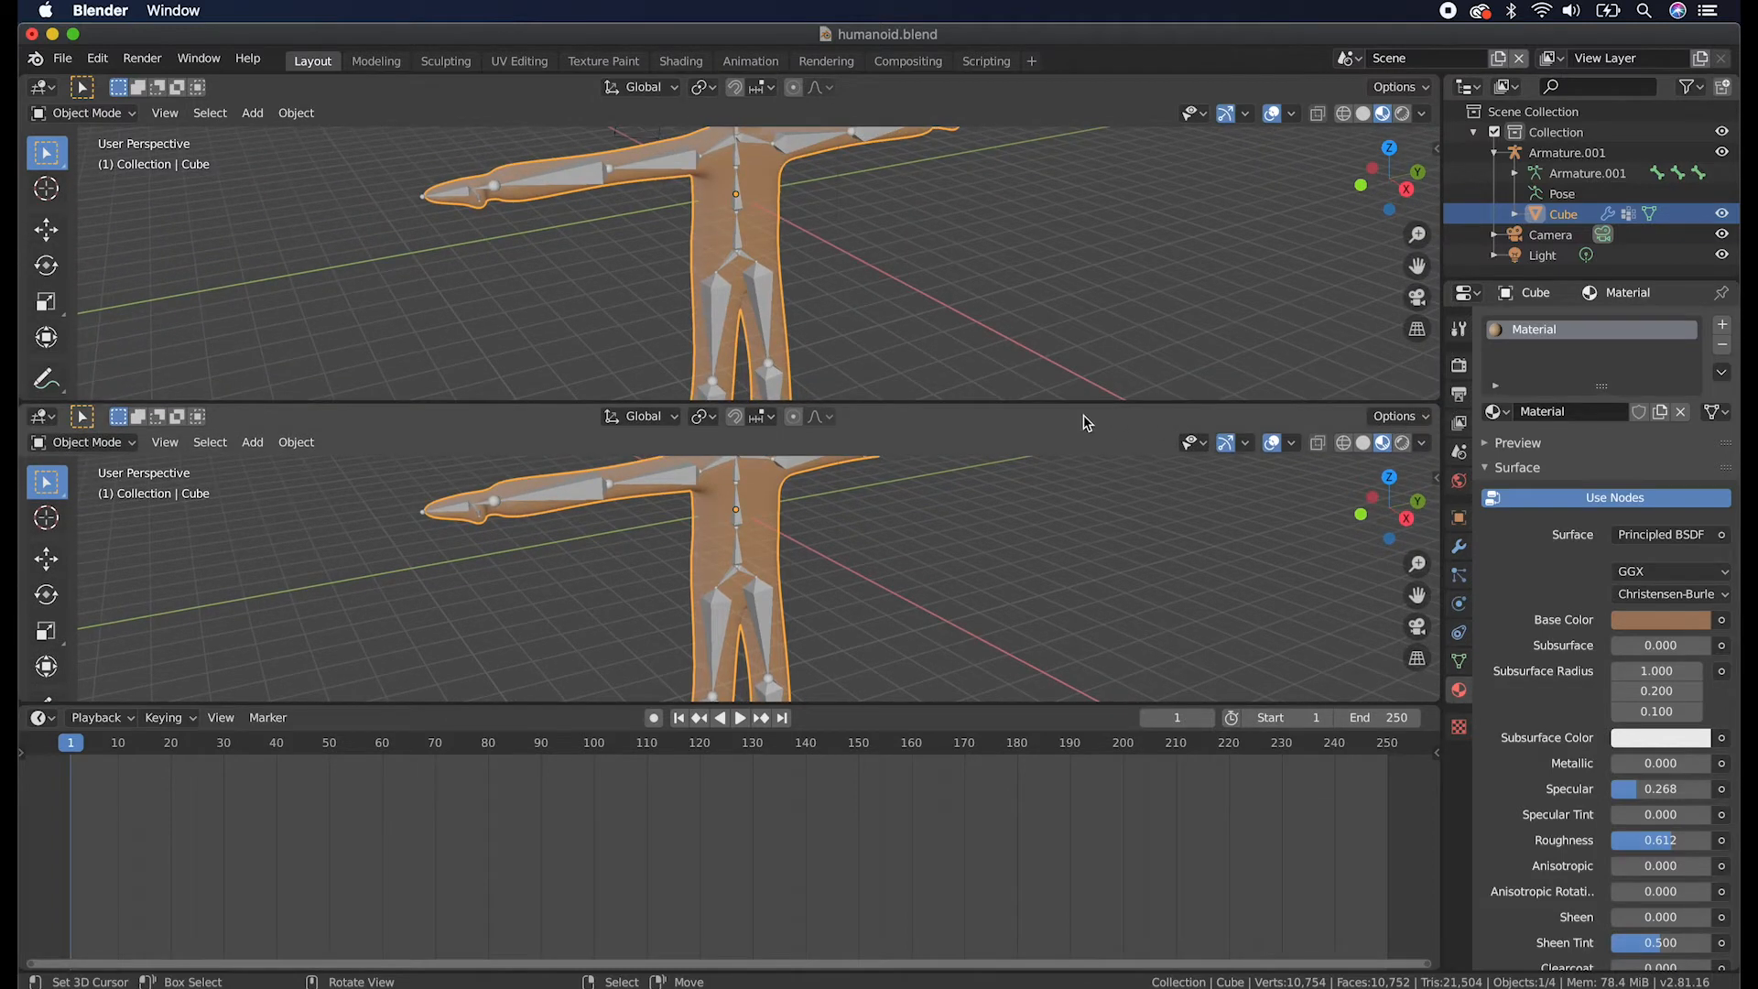
right_click(1039, 400)
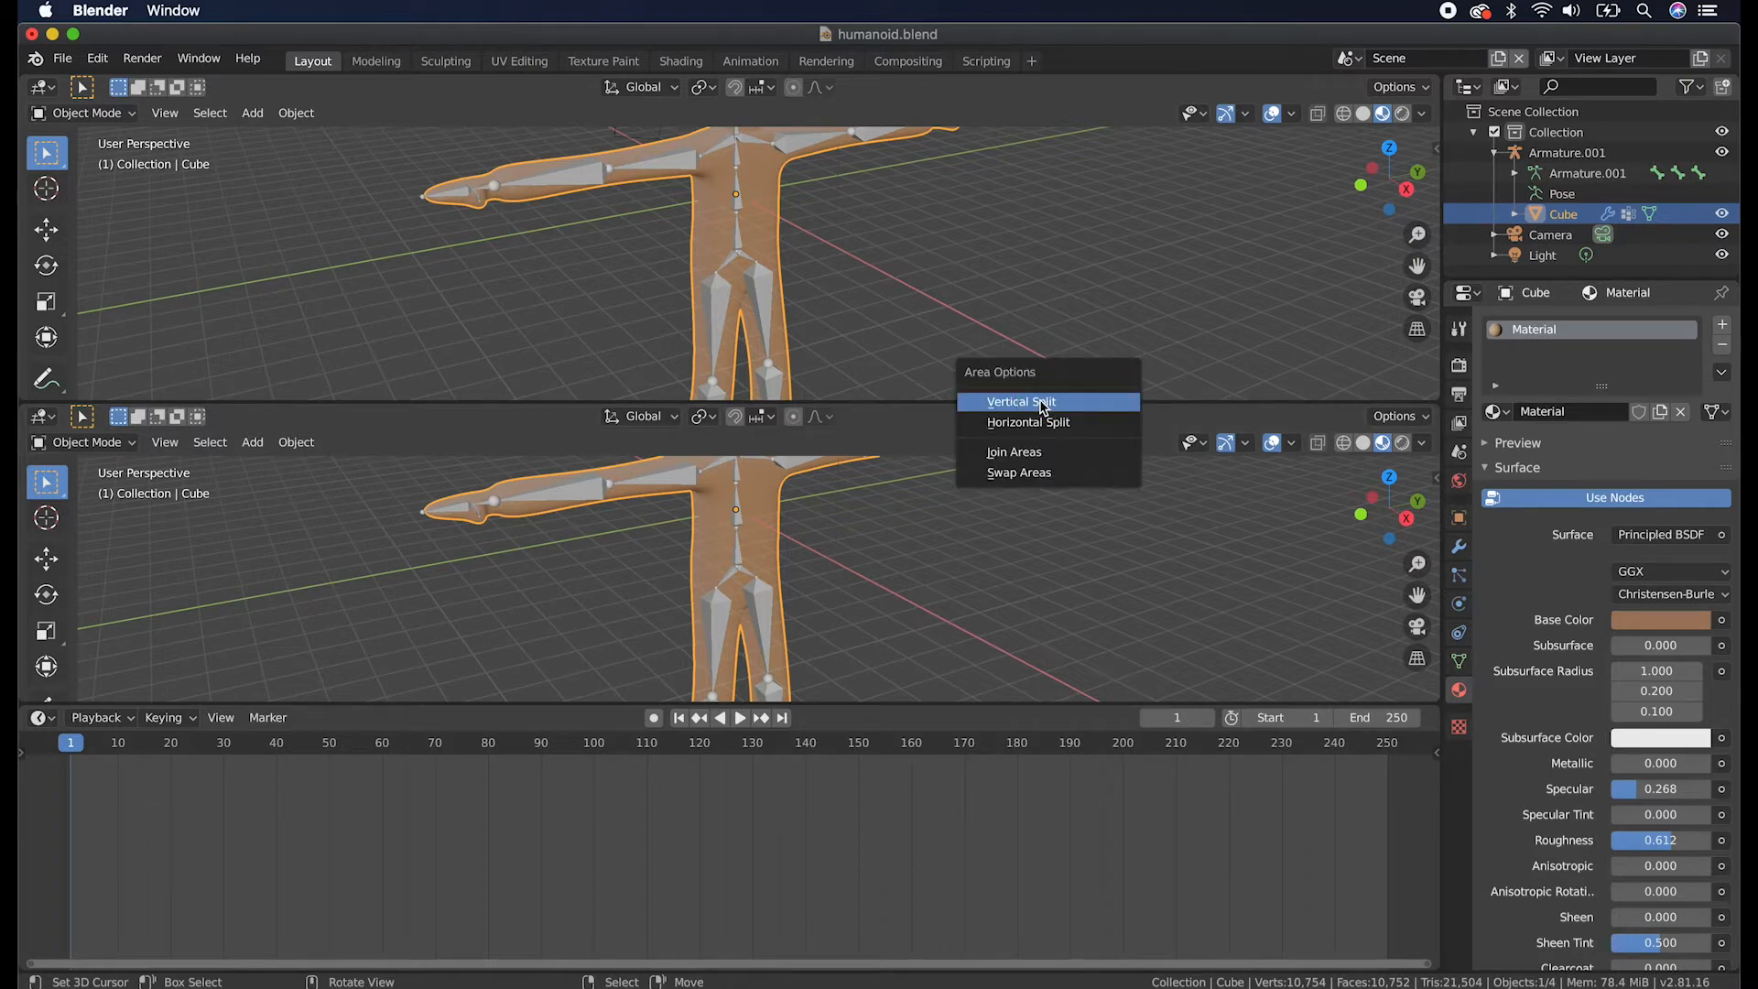
click(1040, 454)
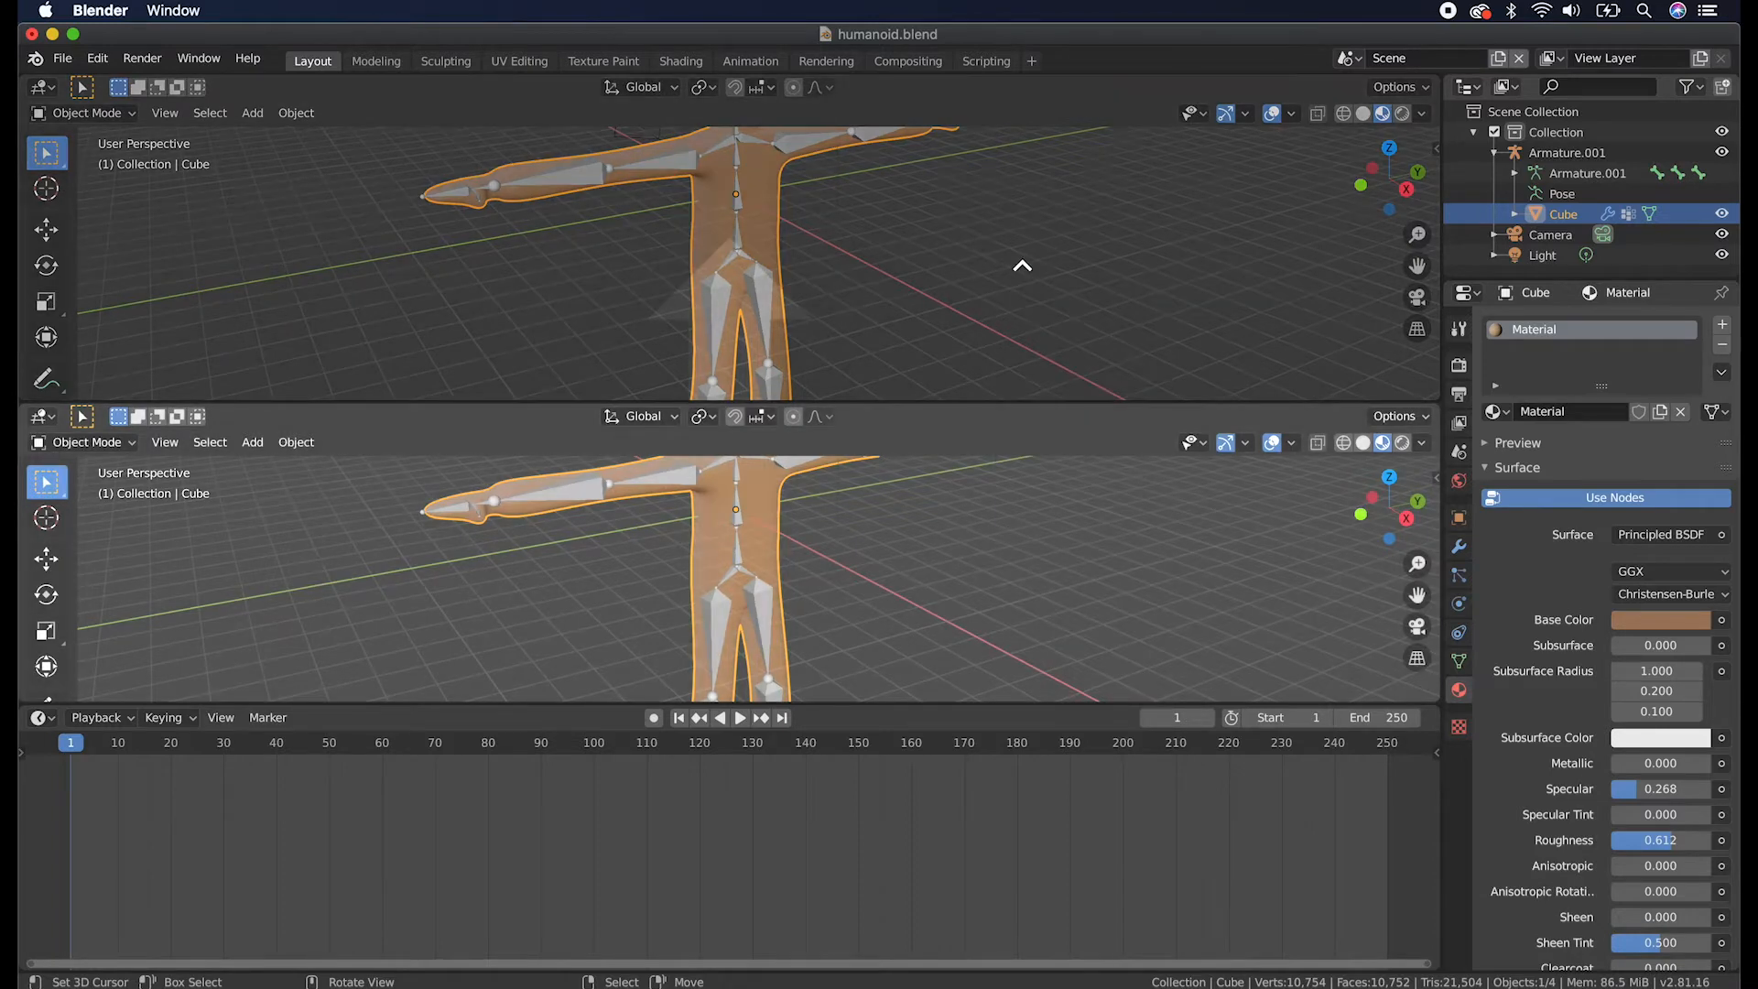
click(1021, 253)
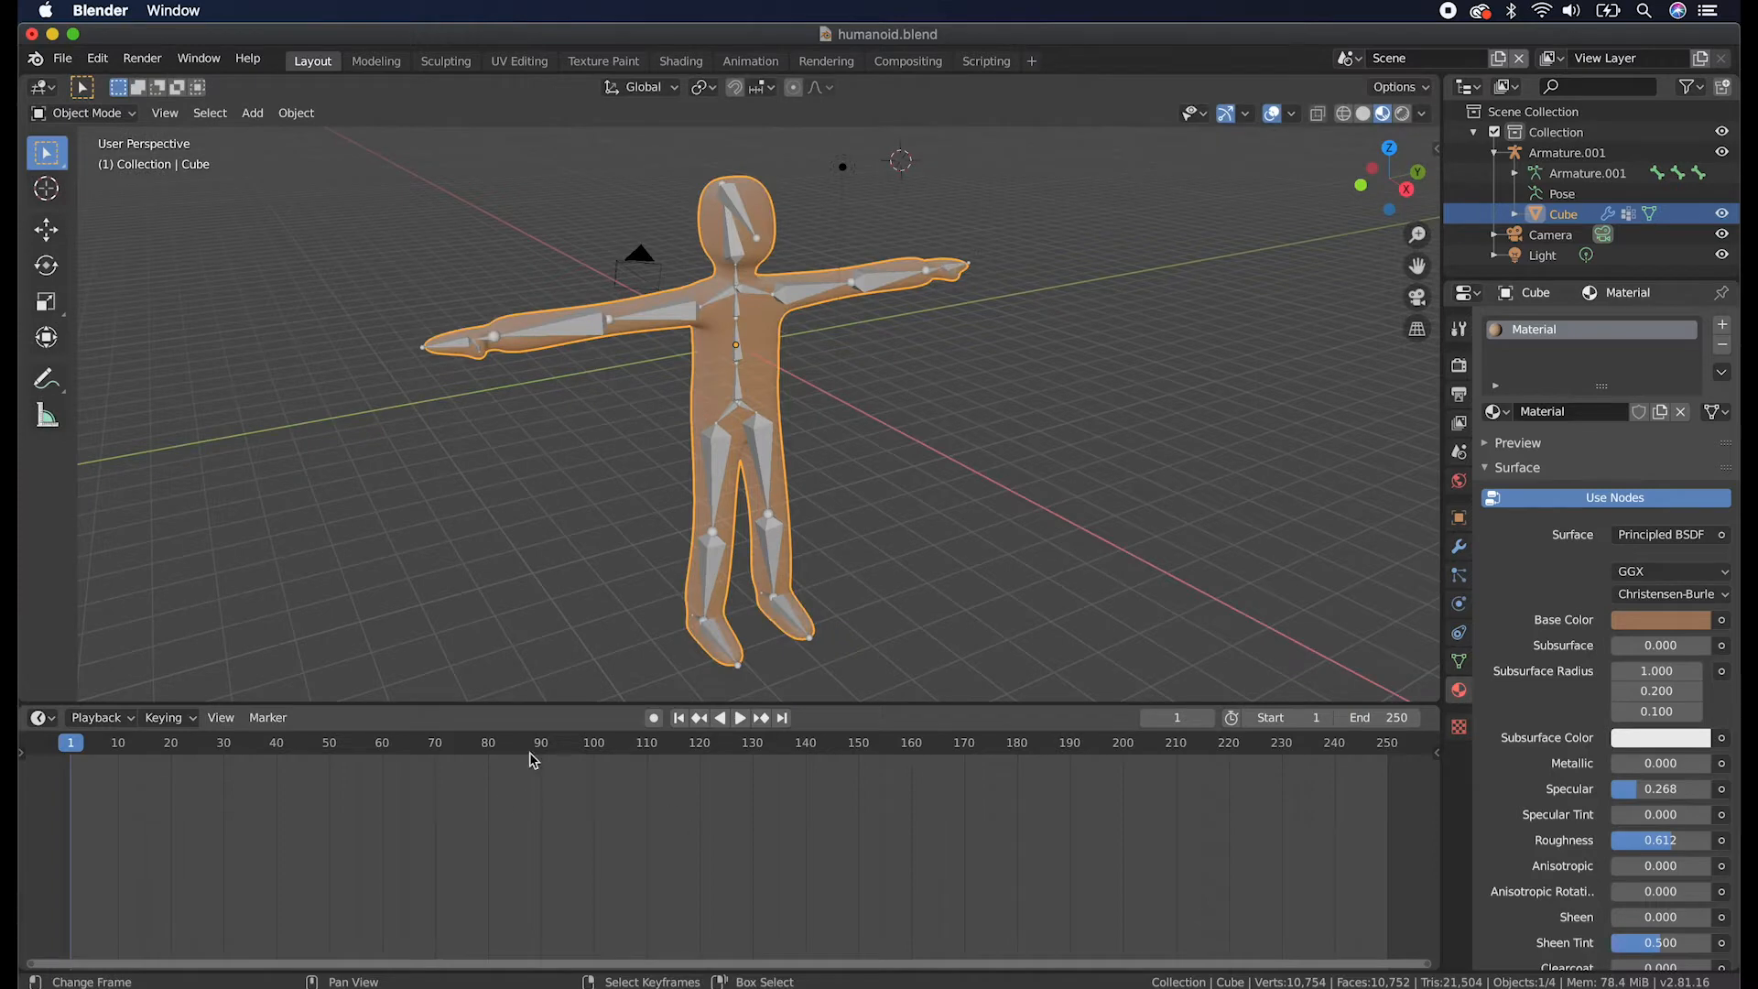
Make the timeline area slightly taller and change it to a Dope Sheet in Action Editor mode.
drag(591, 703, 599, 659)
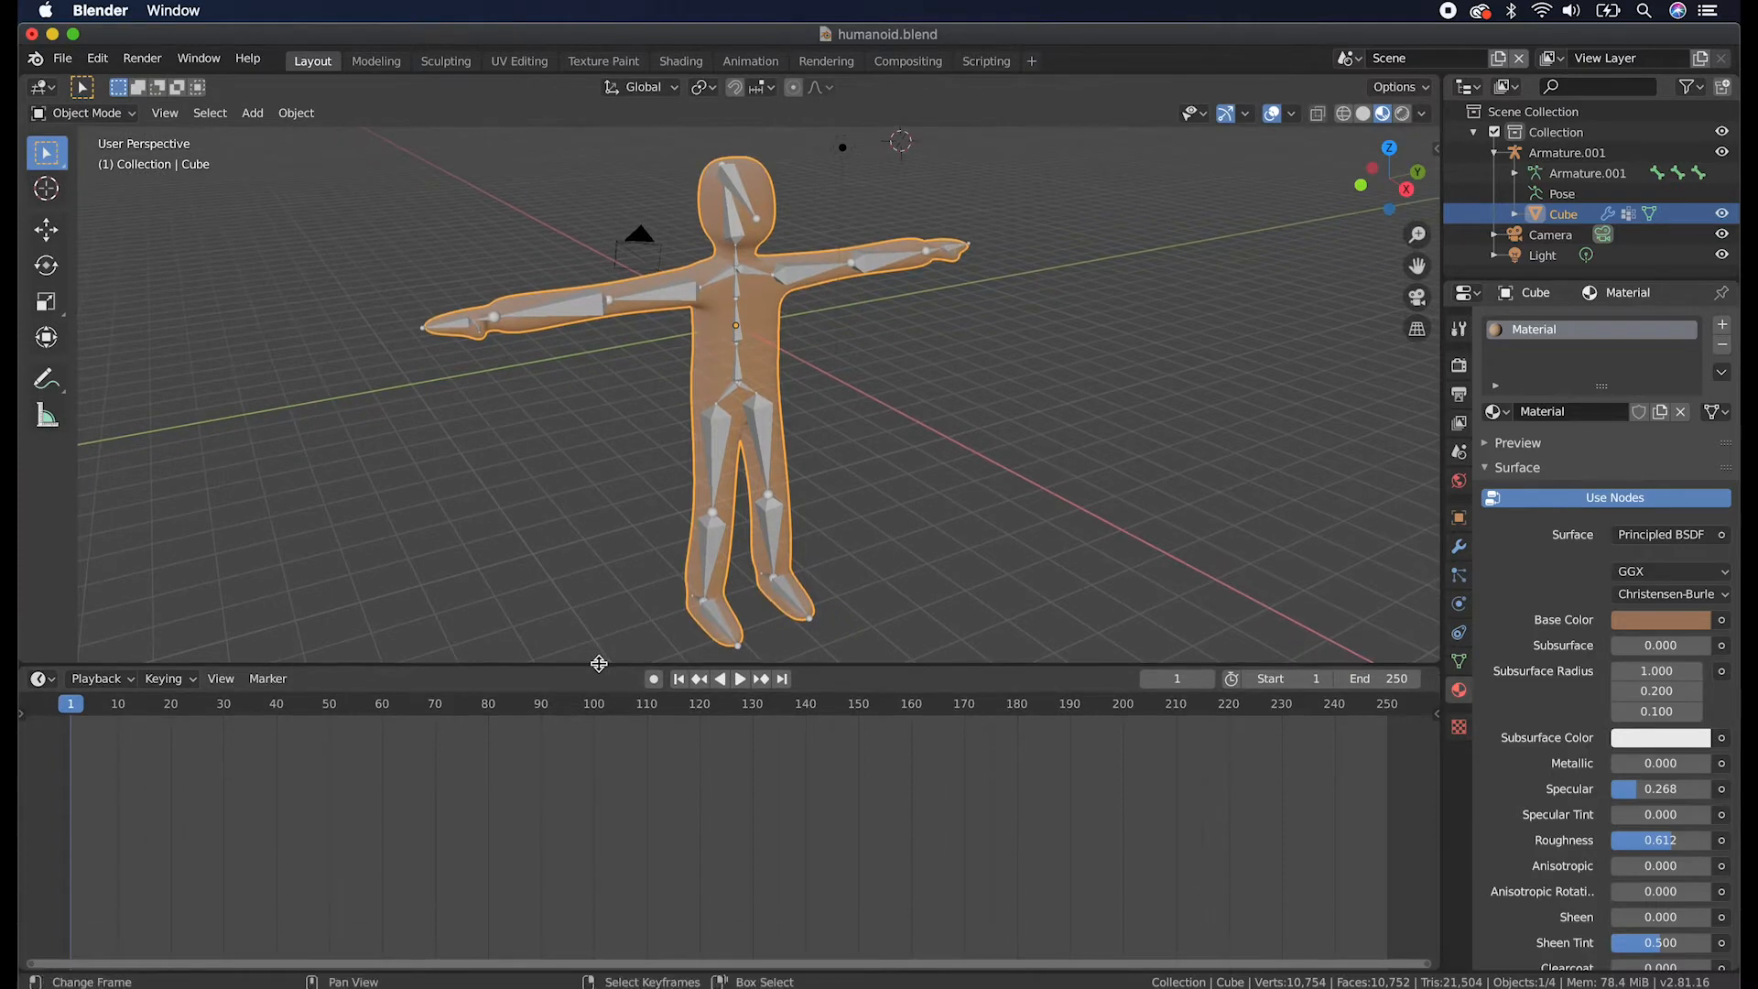
click(51, 684)
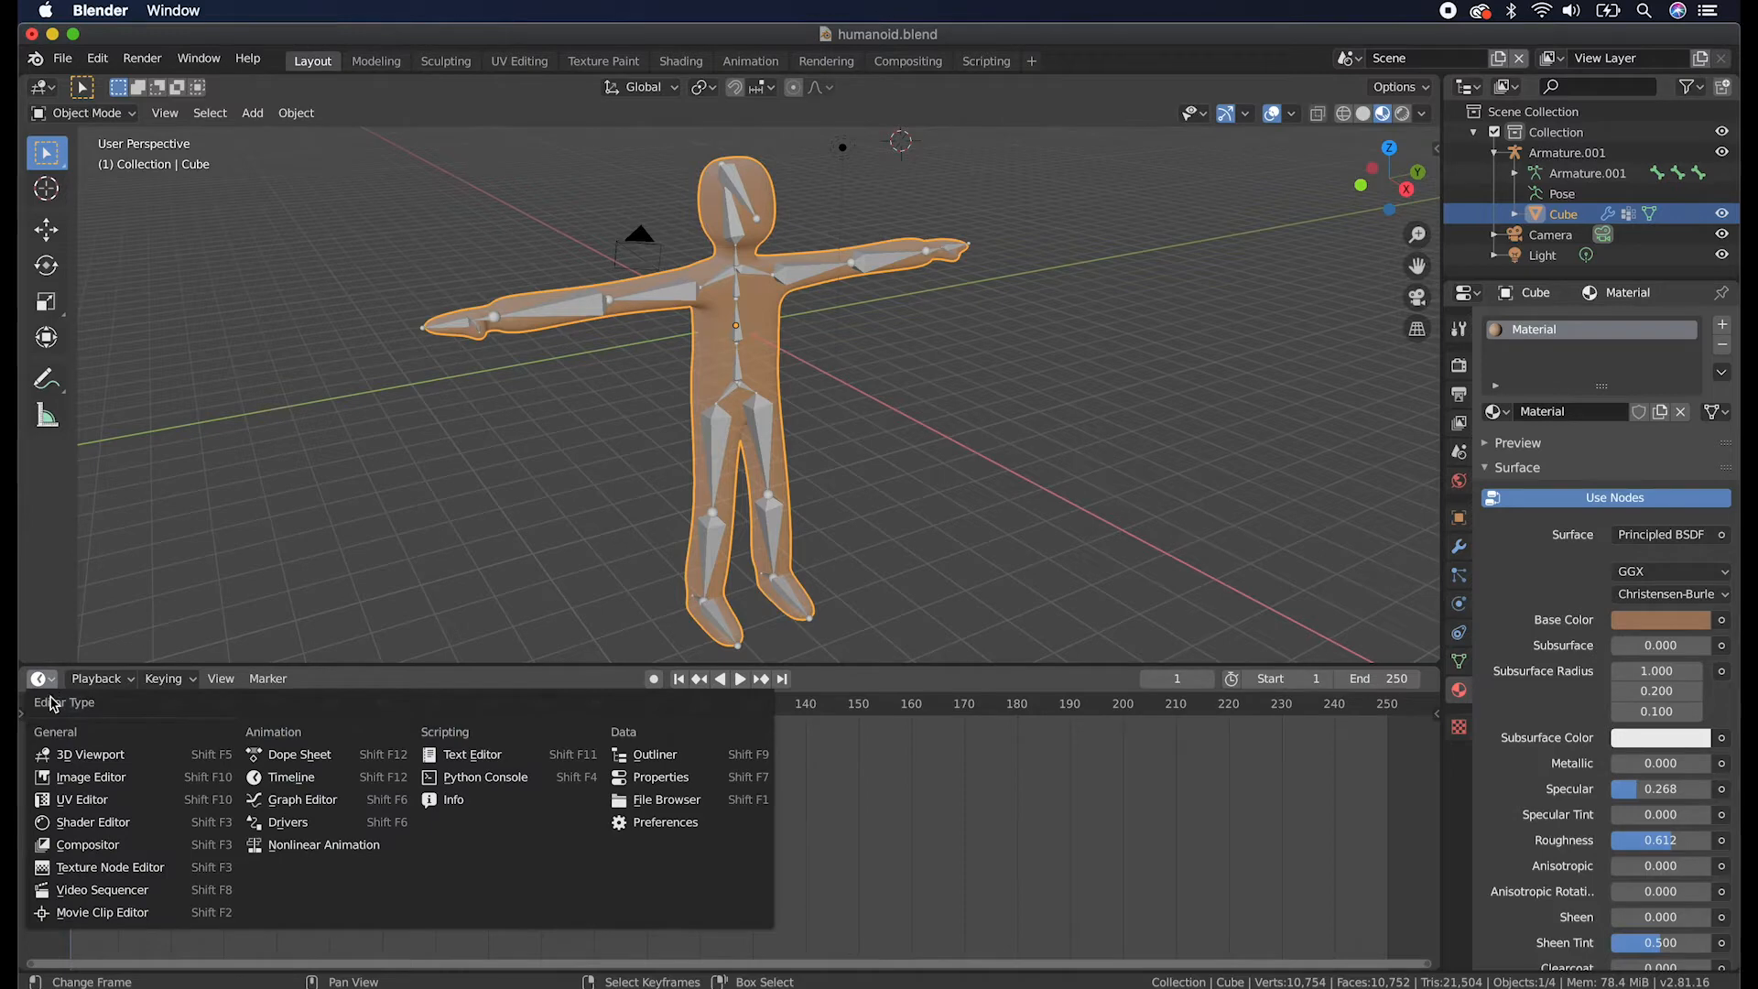
click(332, 763)
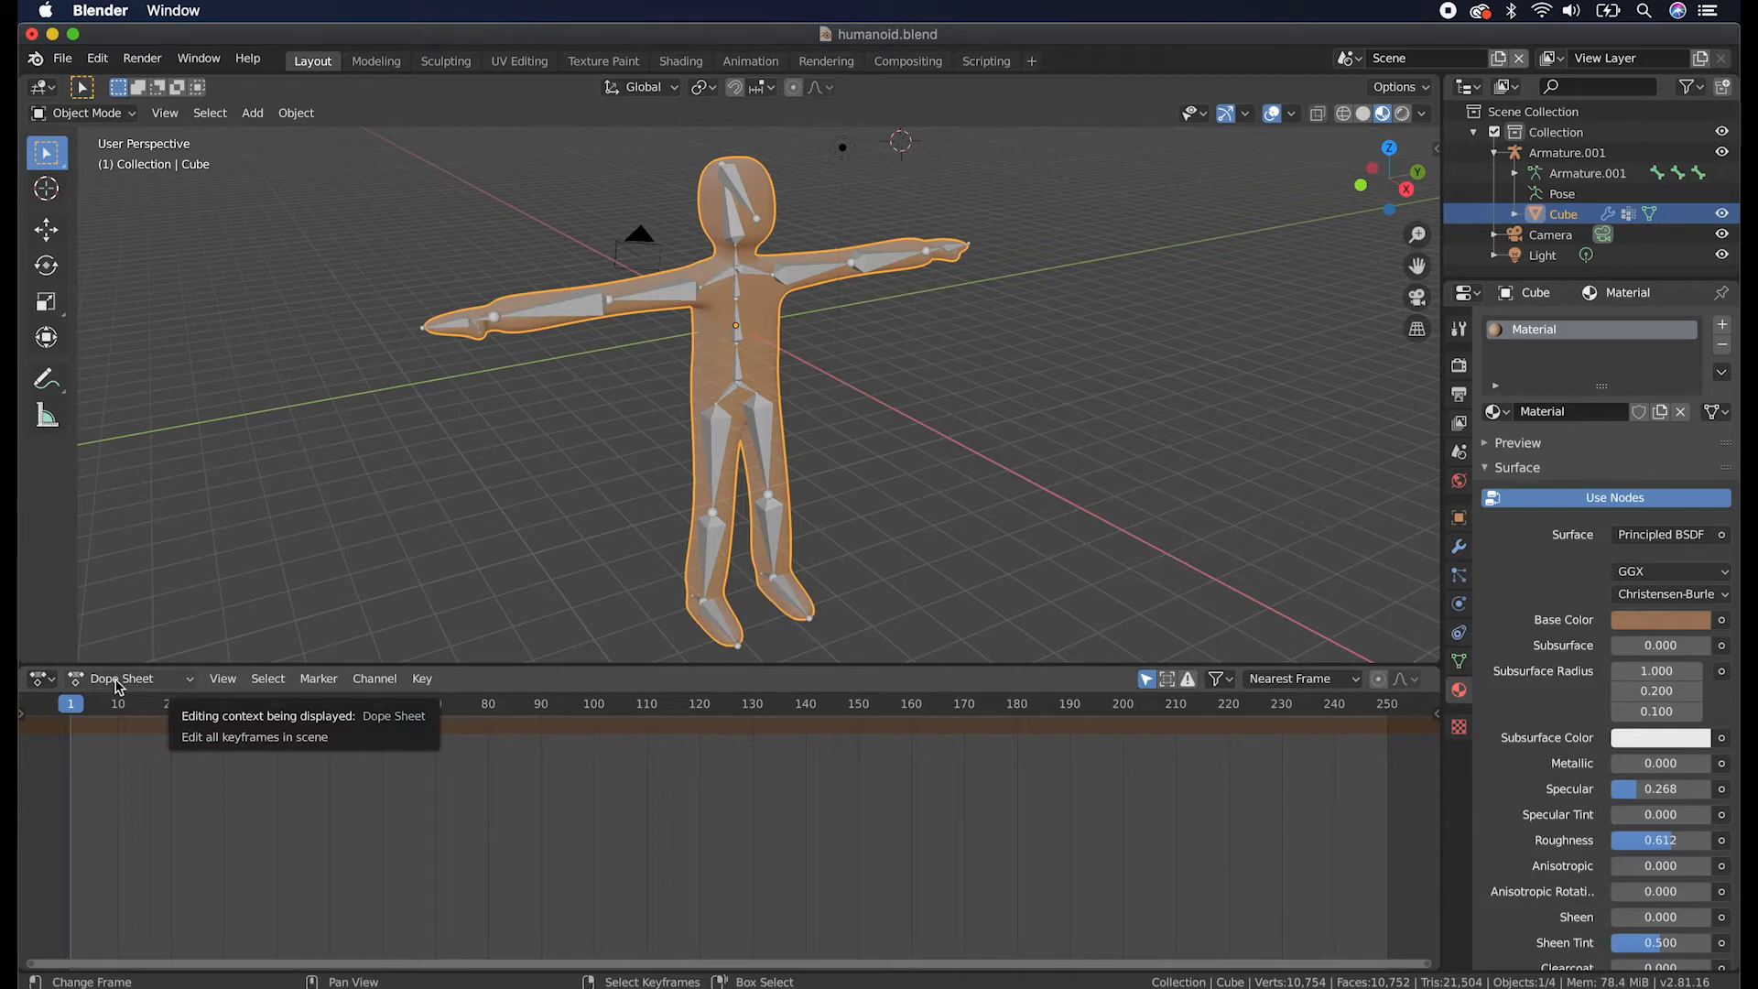
click(191, 687)
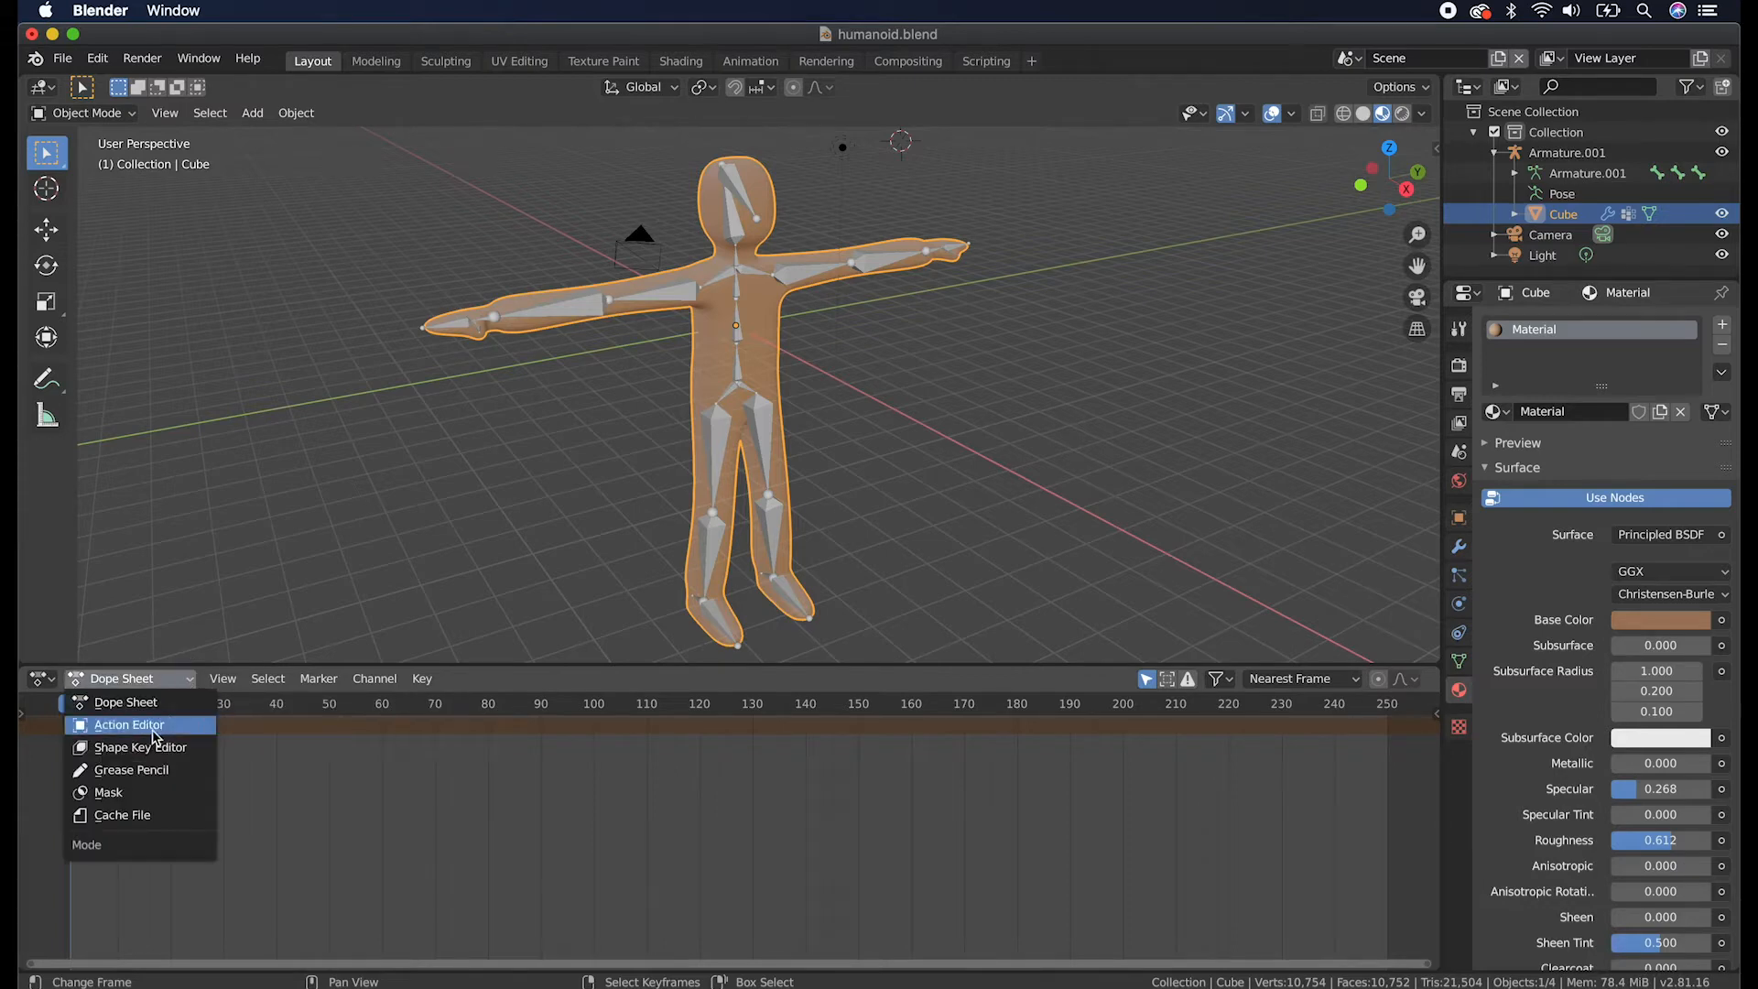
click(154, 728)
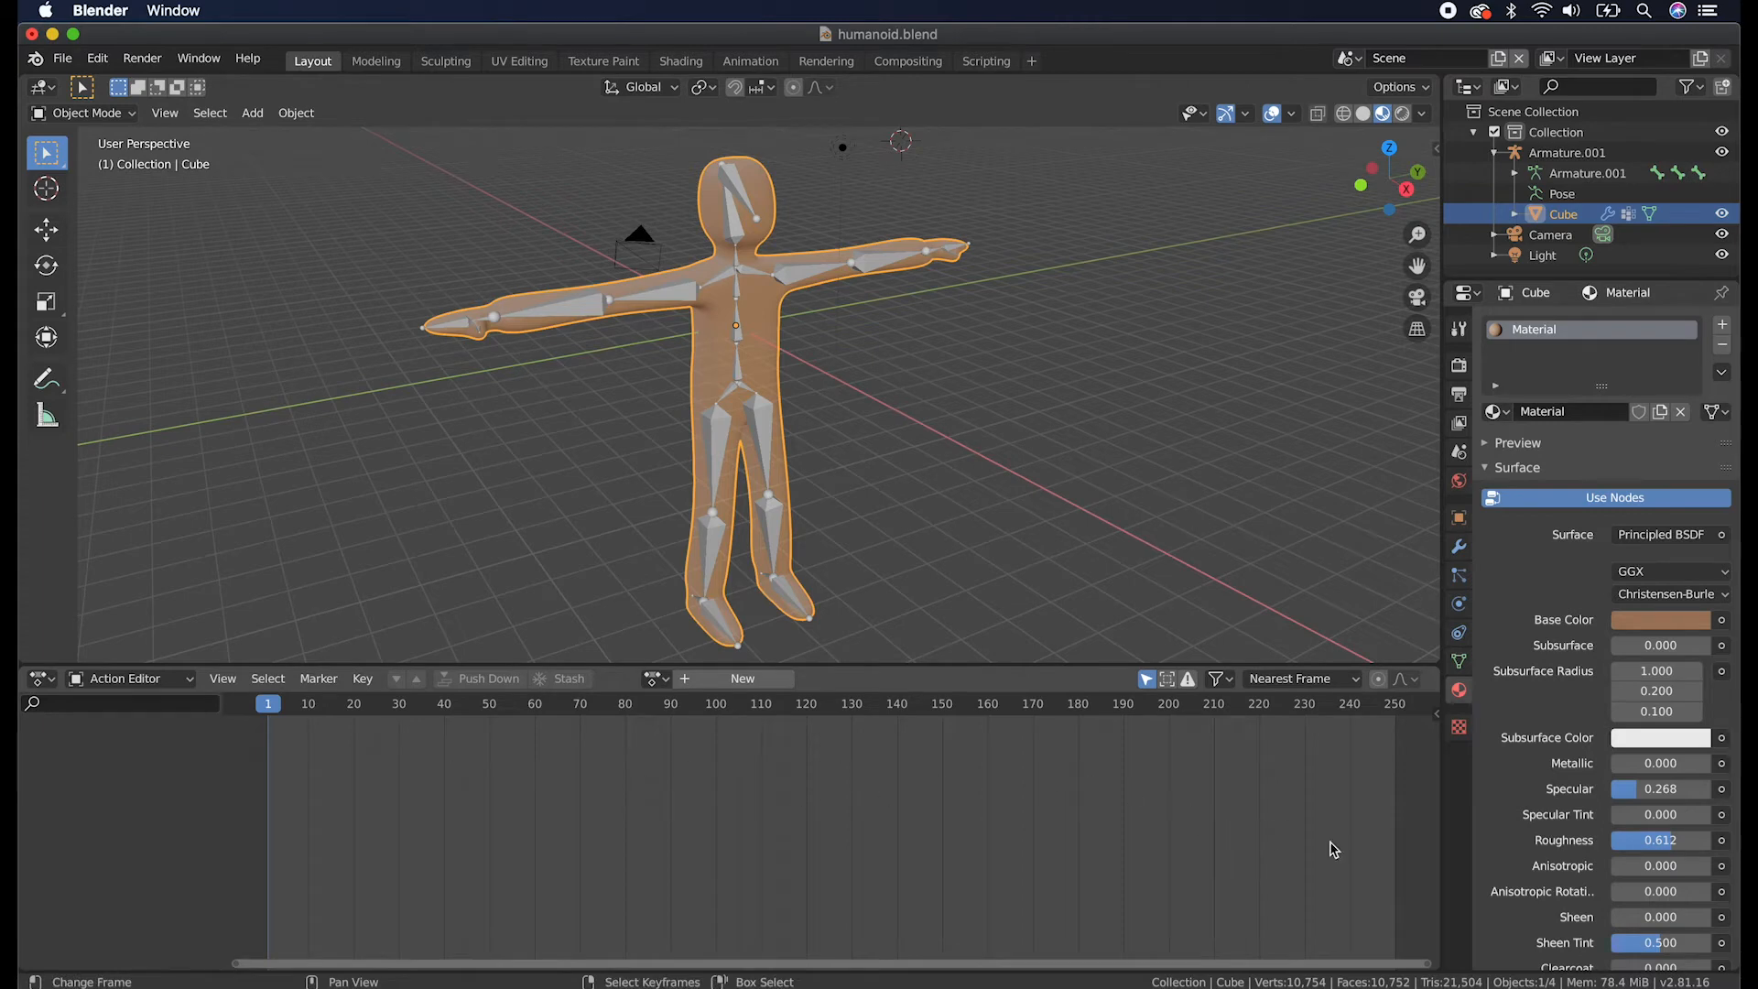
Split off a Nonlinear Animation editor below the Action Editor and create a new action for the Cube mesh.
drag(1436, 957, 1434, 795)
click(41, 808)
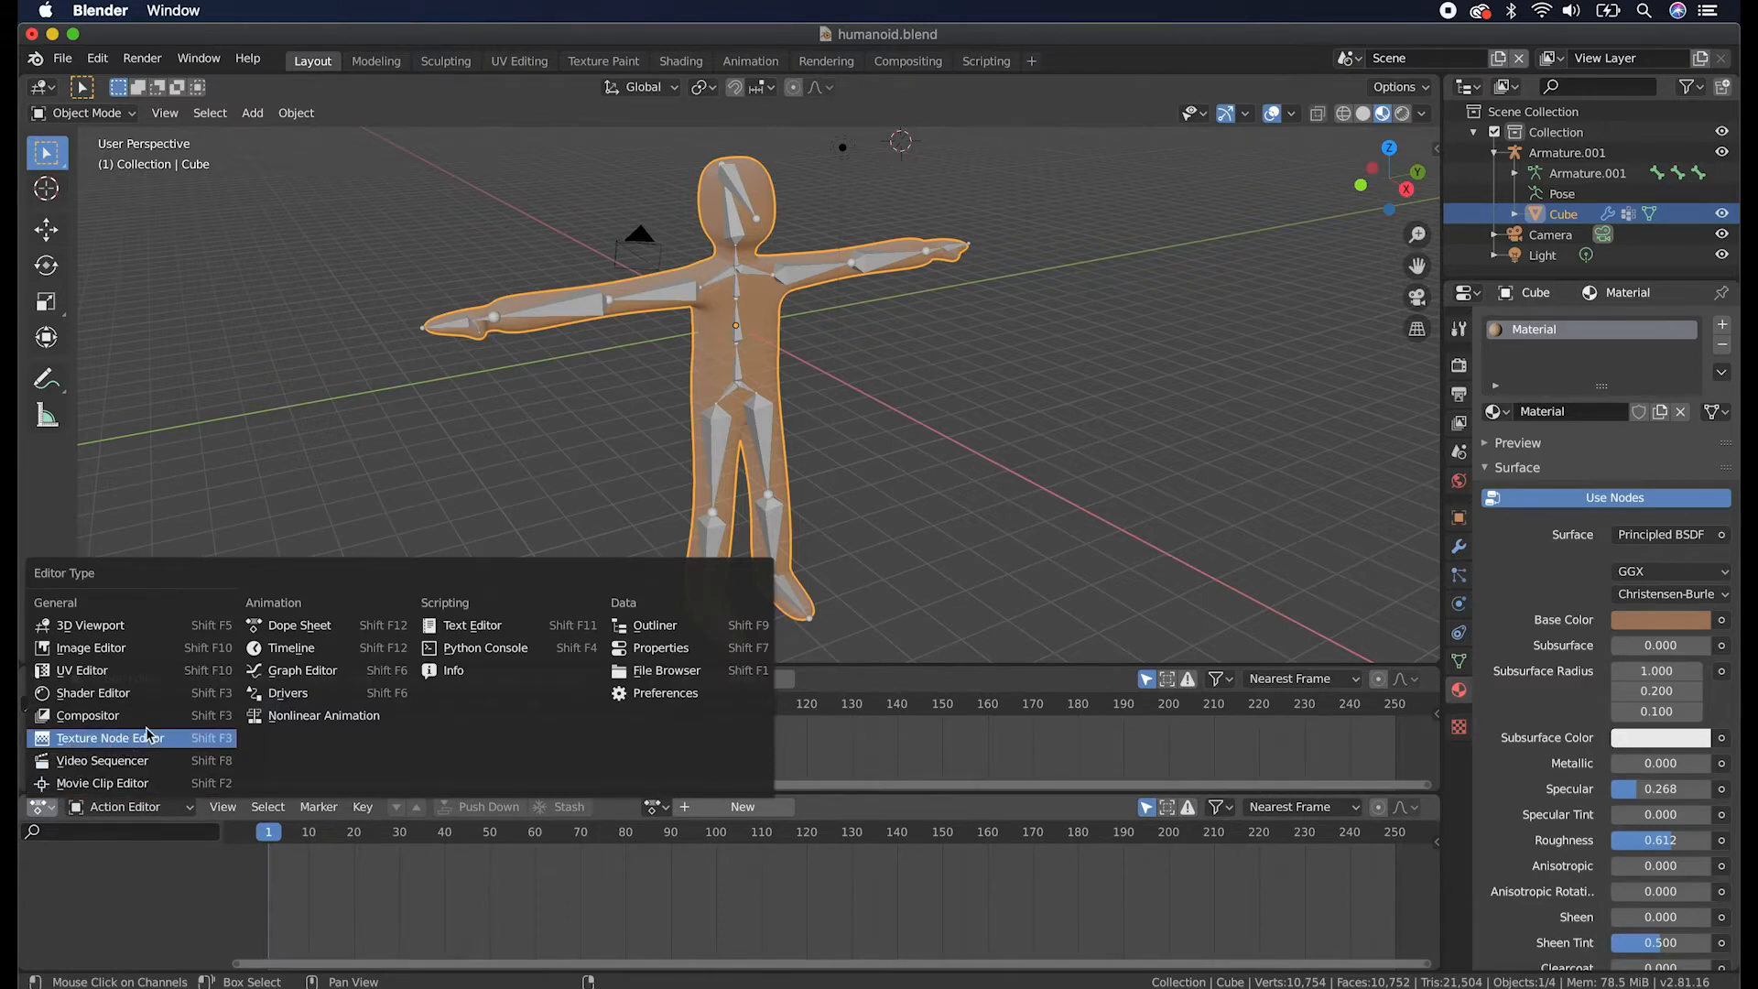
click(330, 719)
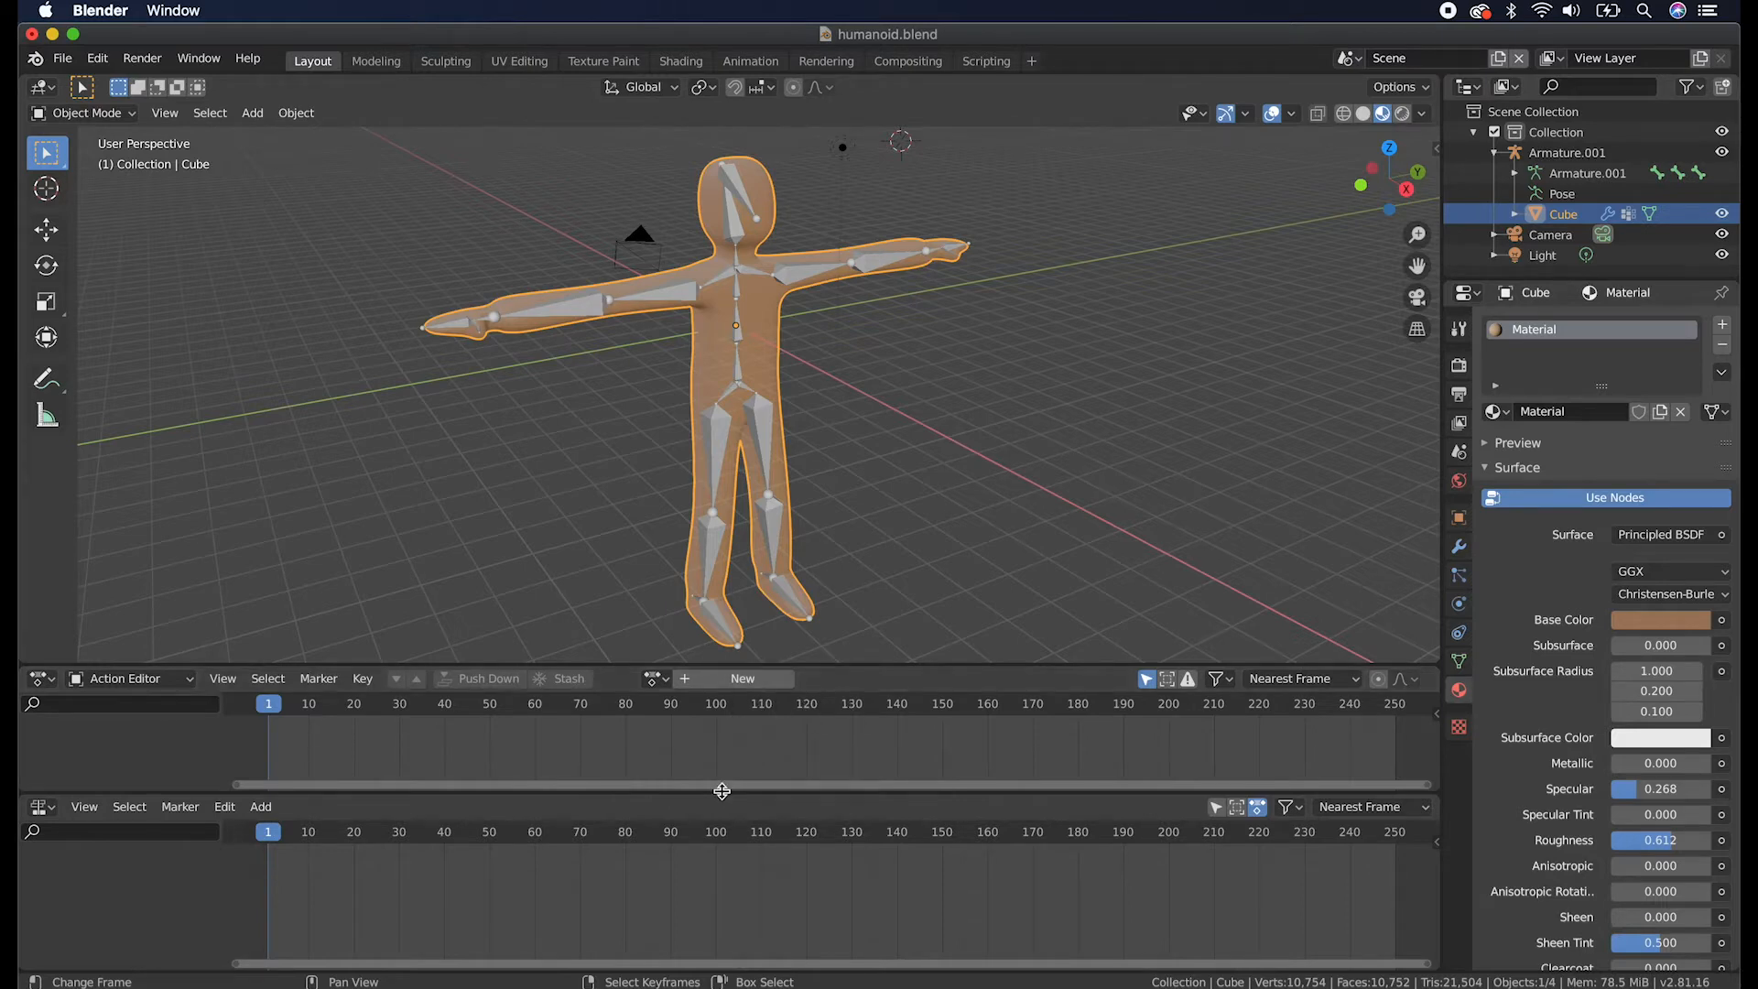
drag(722, 794, 720, 811)
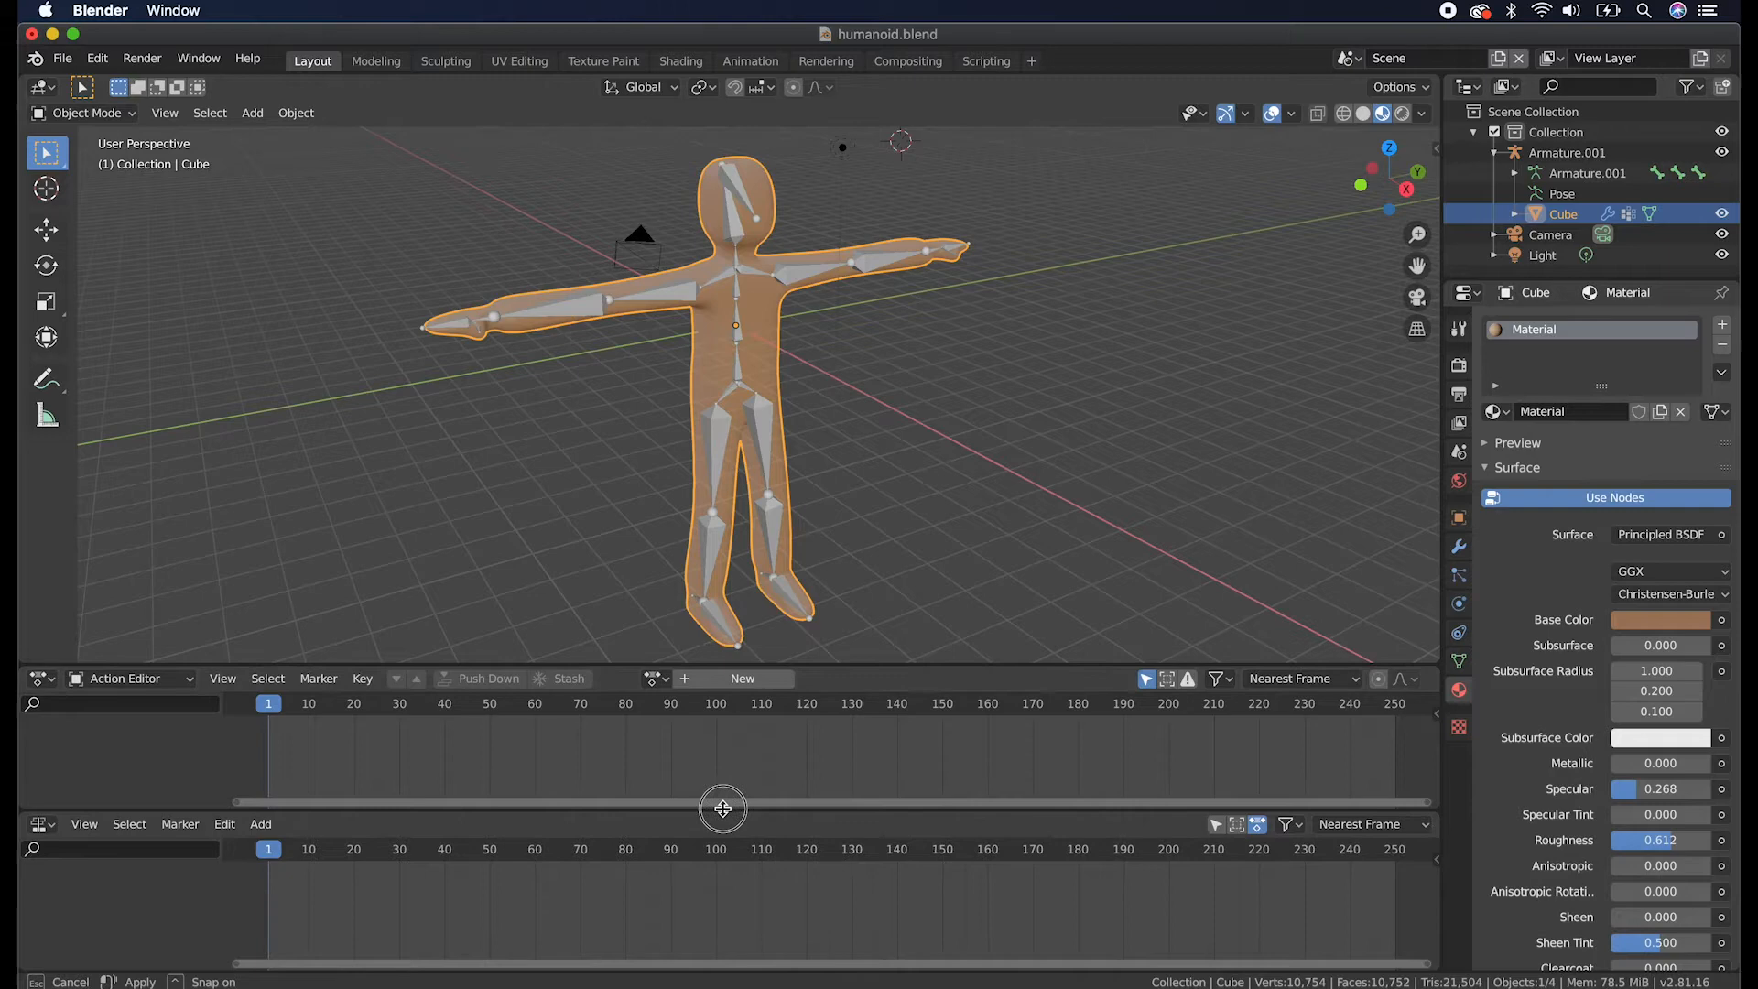
click(733, 679)
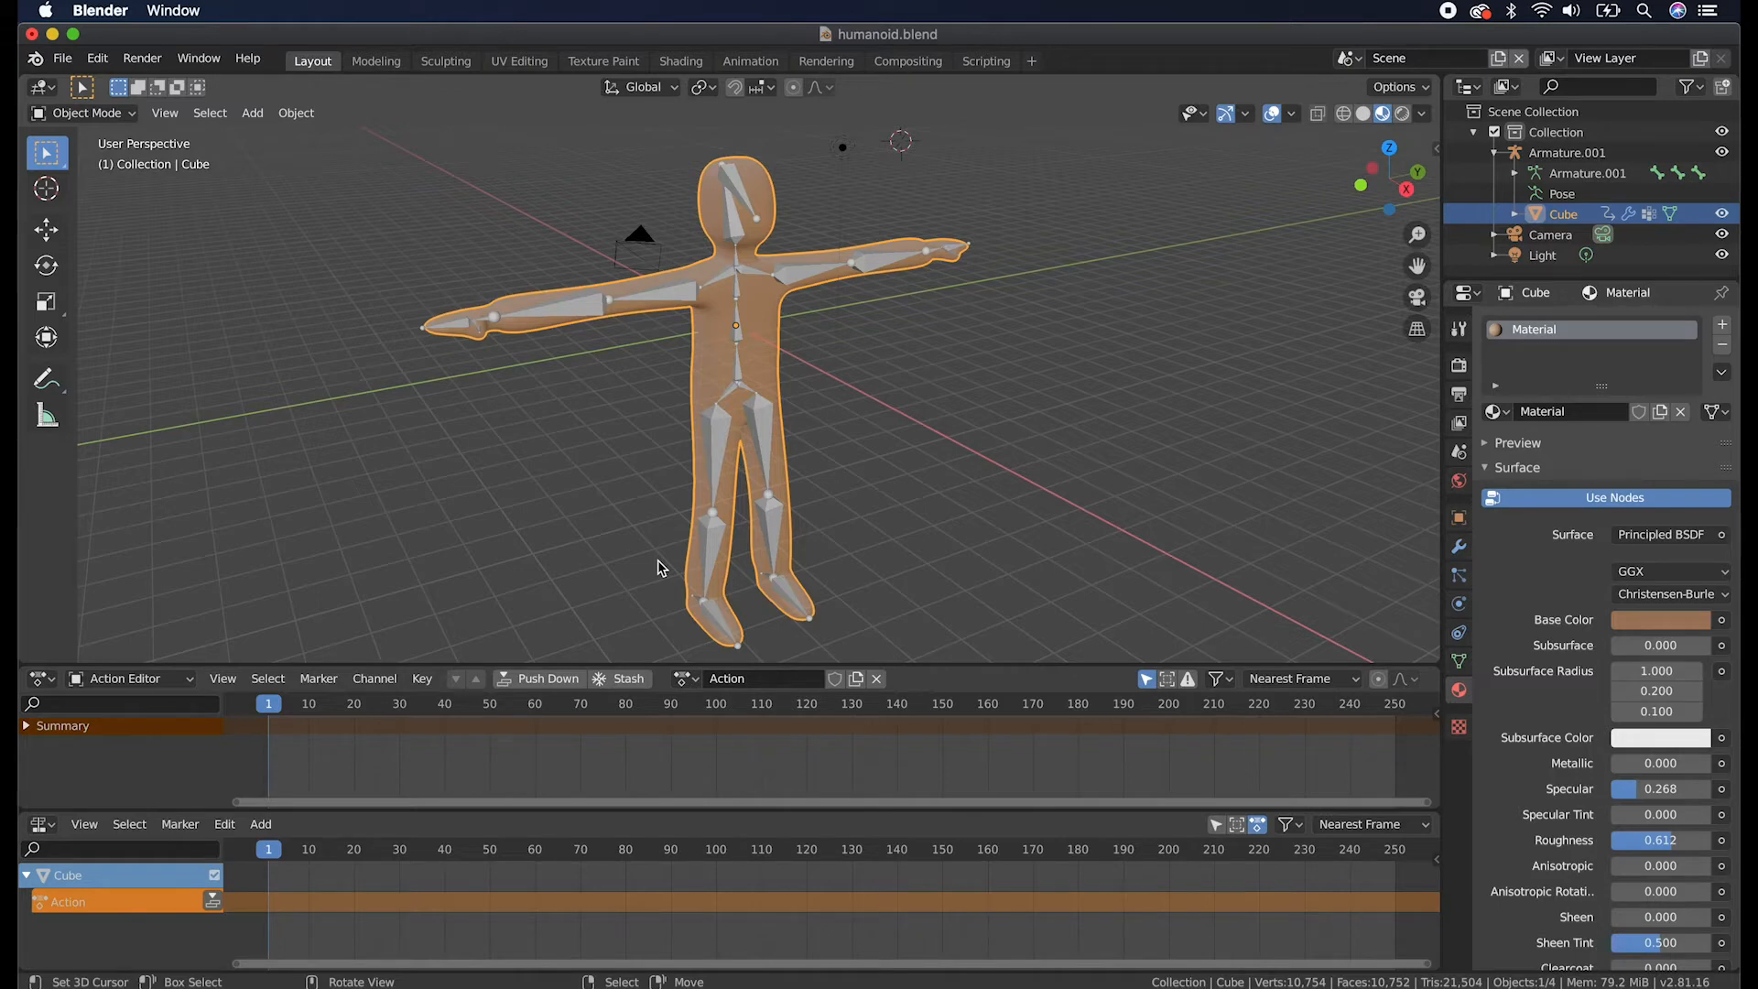
Select the humanoid's armature and switch it to Pose Mode.
middle_drag(659, 568, 874, 449)
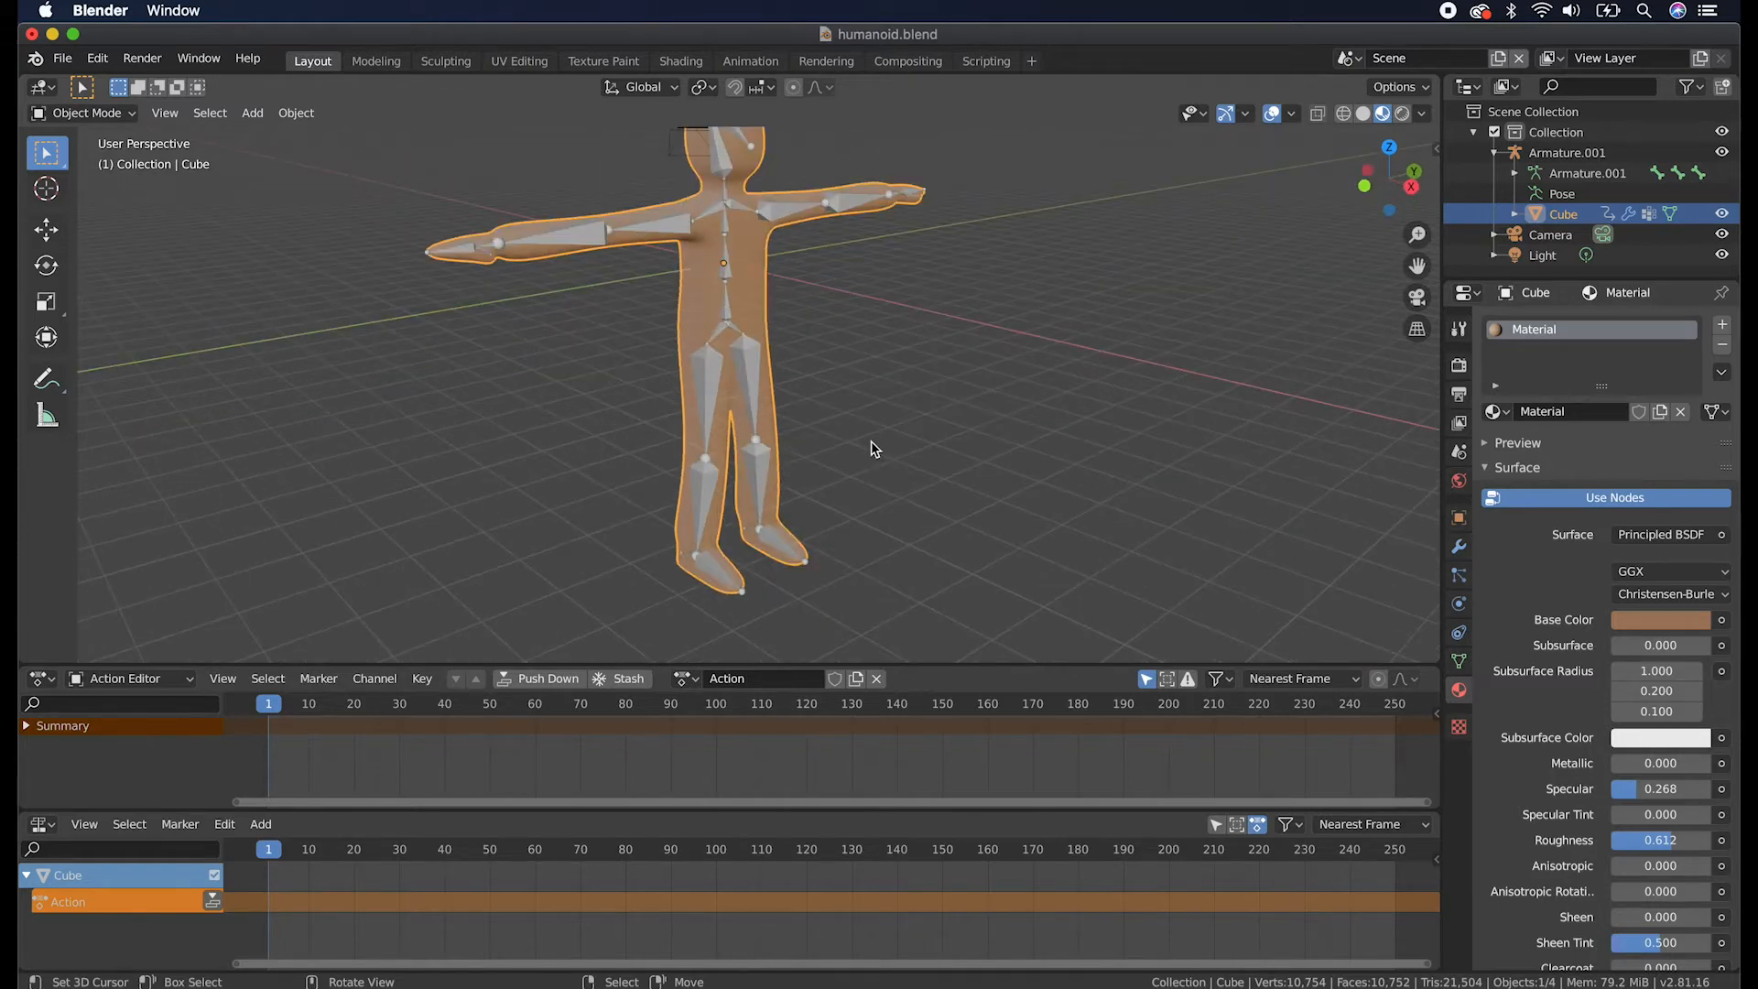
shift+scroll(874, 448, up, 5)
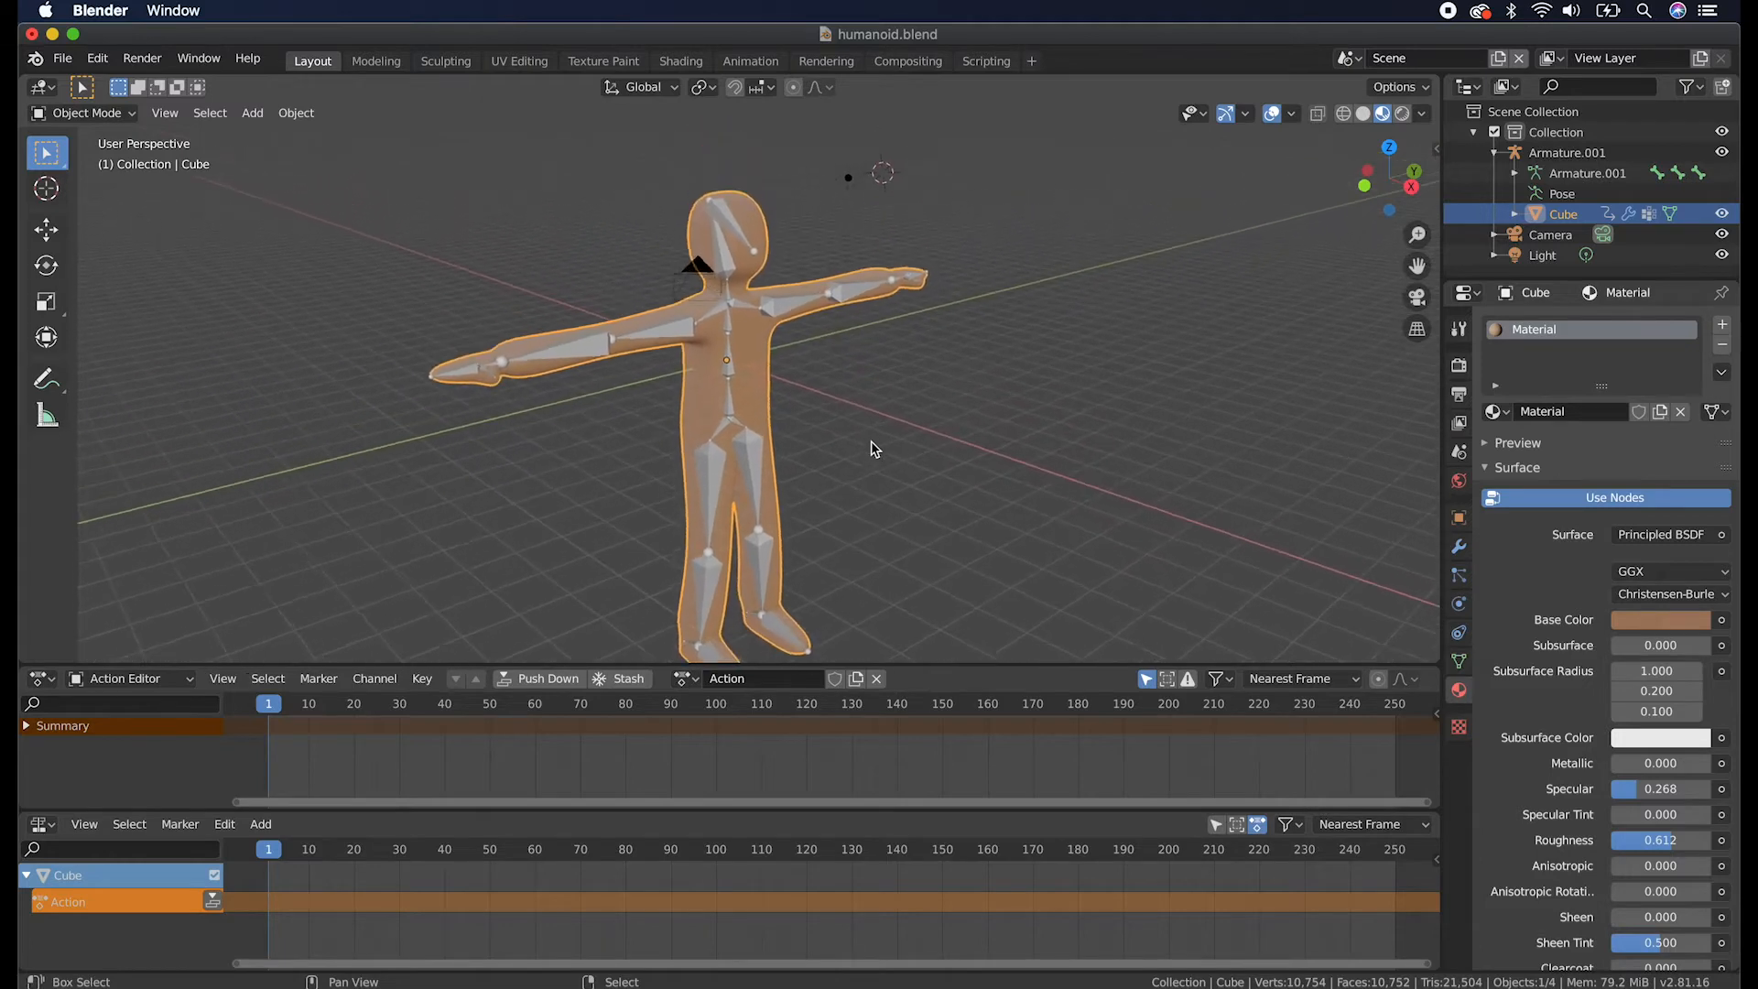
scroll(872, 443, right, 3)
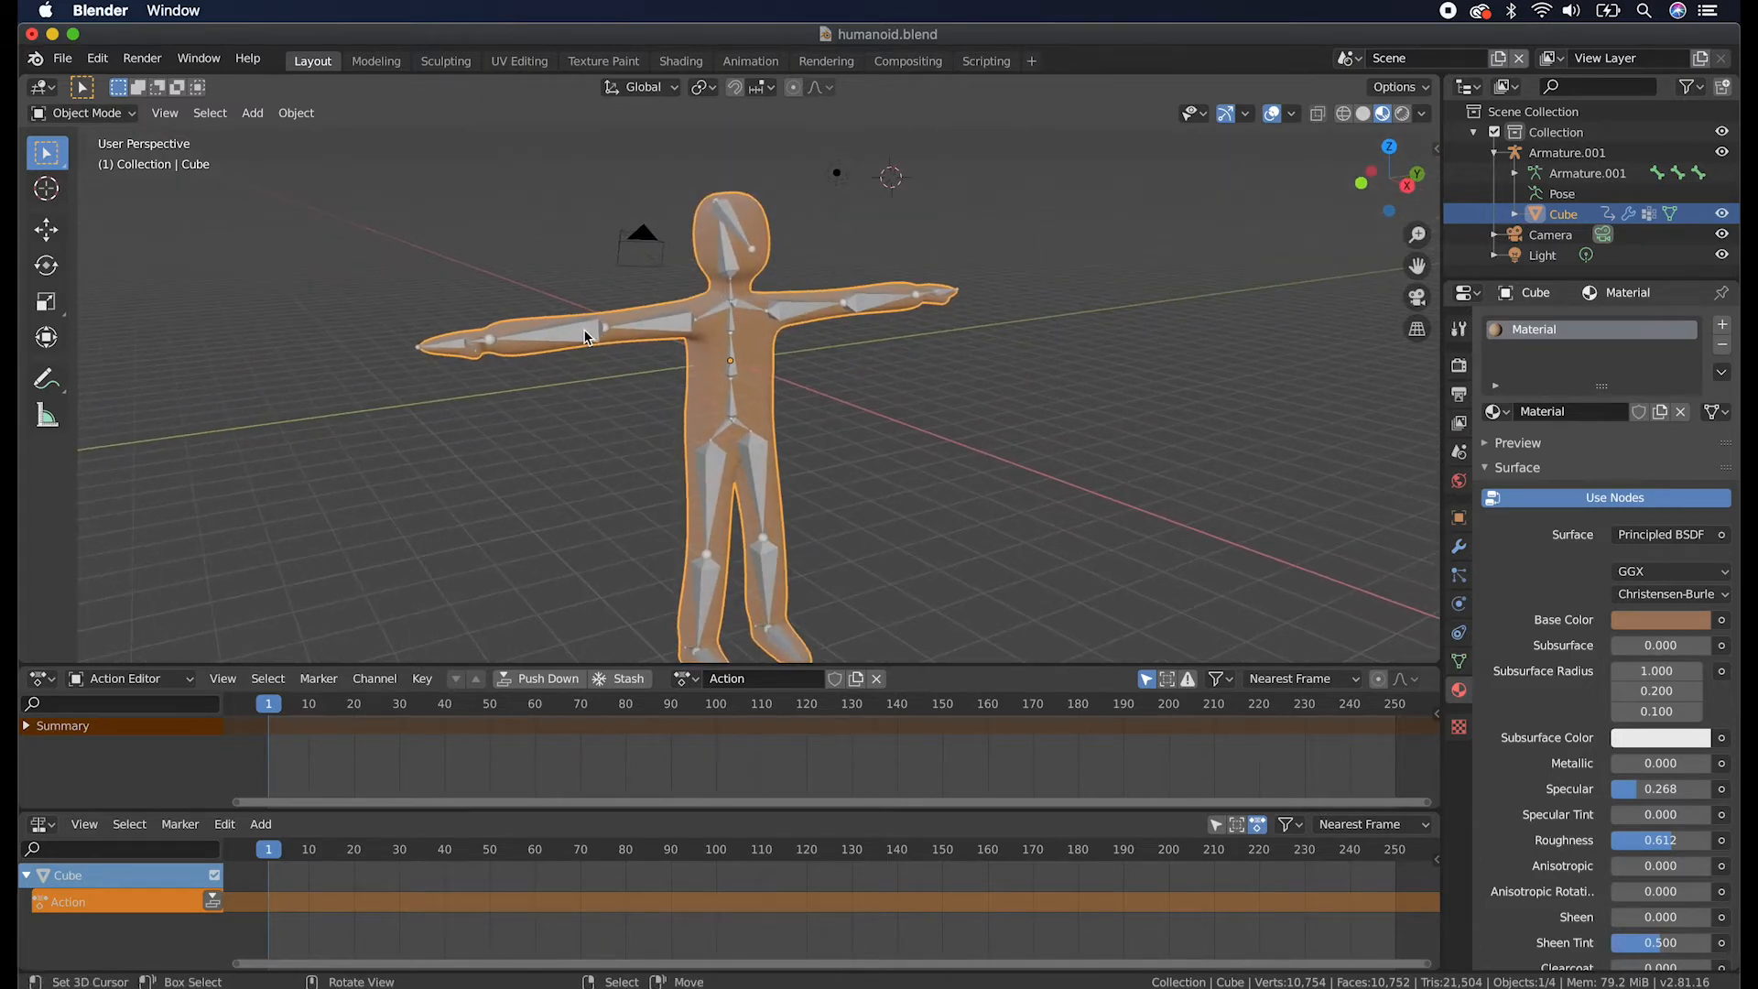
shift+scroll(713, 333, right, 5)
scroll(714, 337, right, 2)
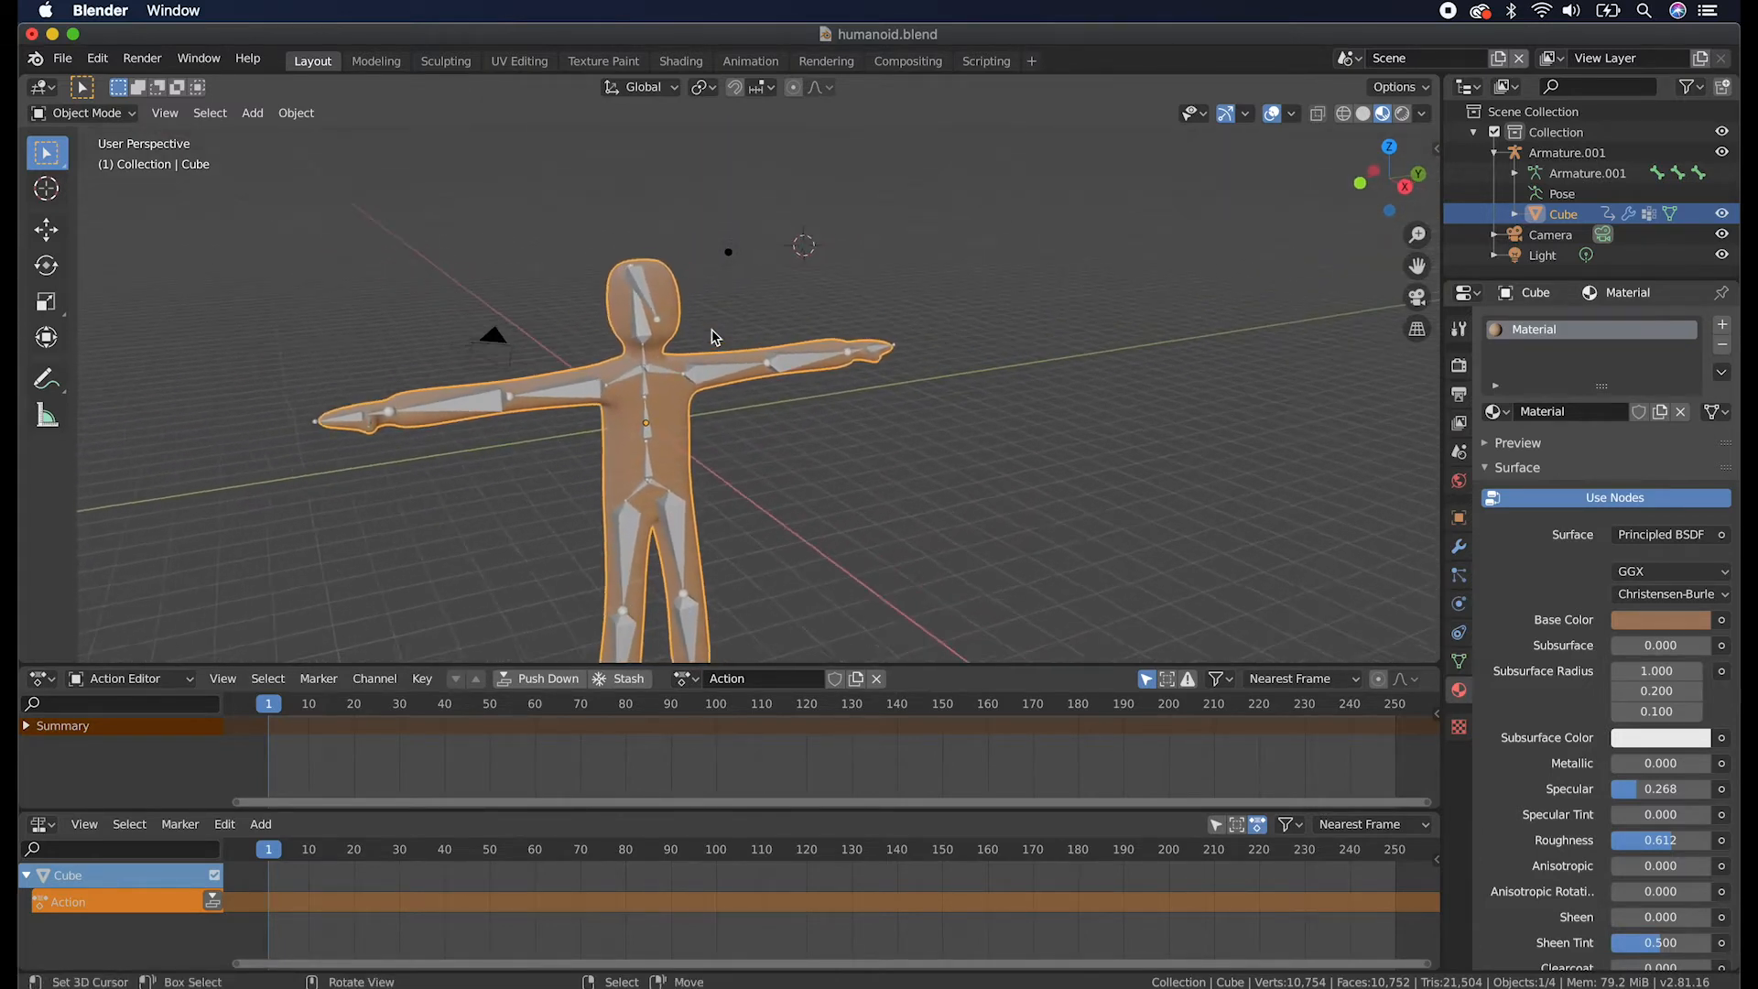
click(724, 378)
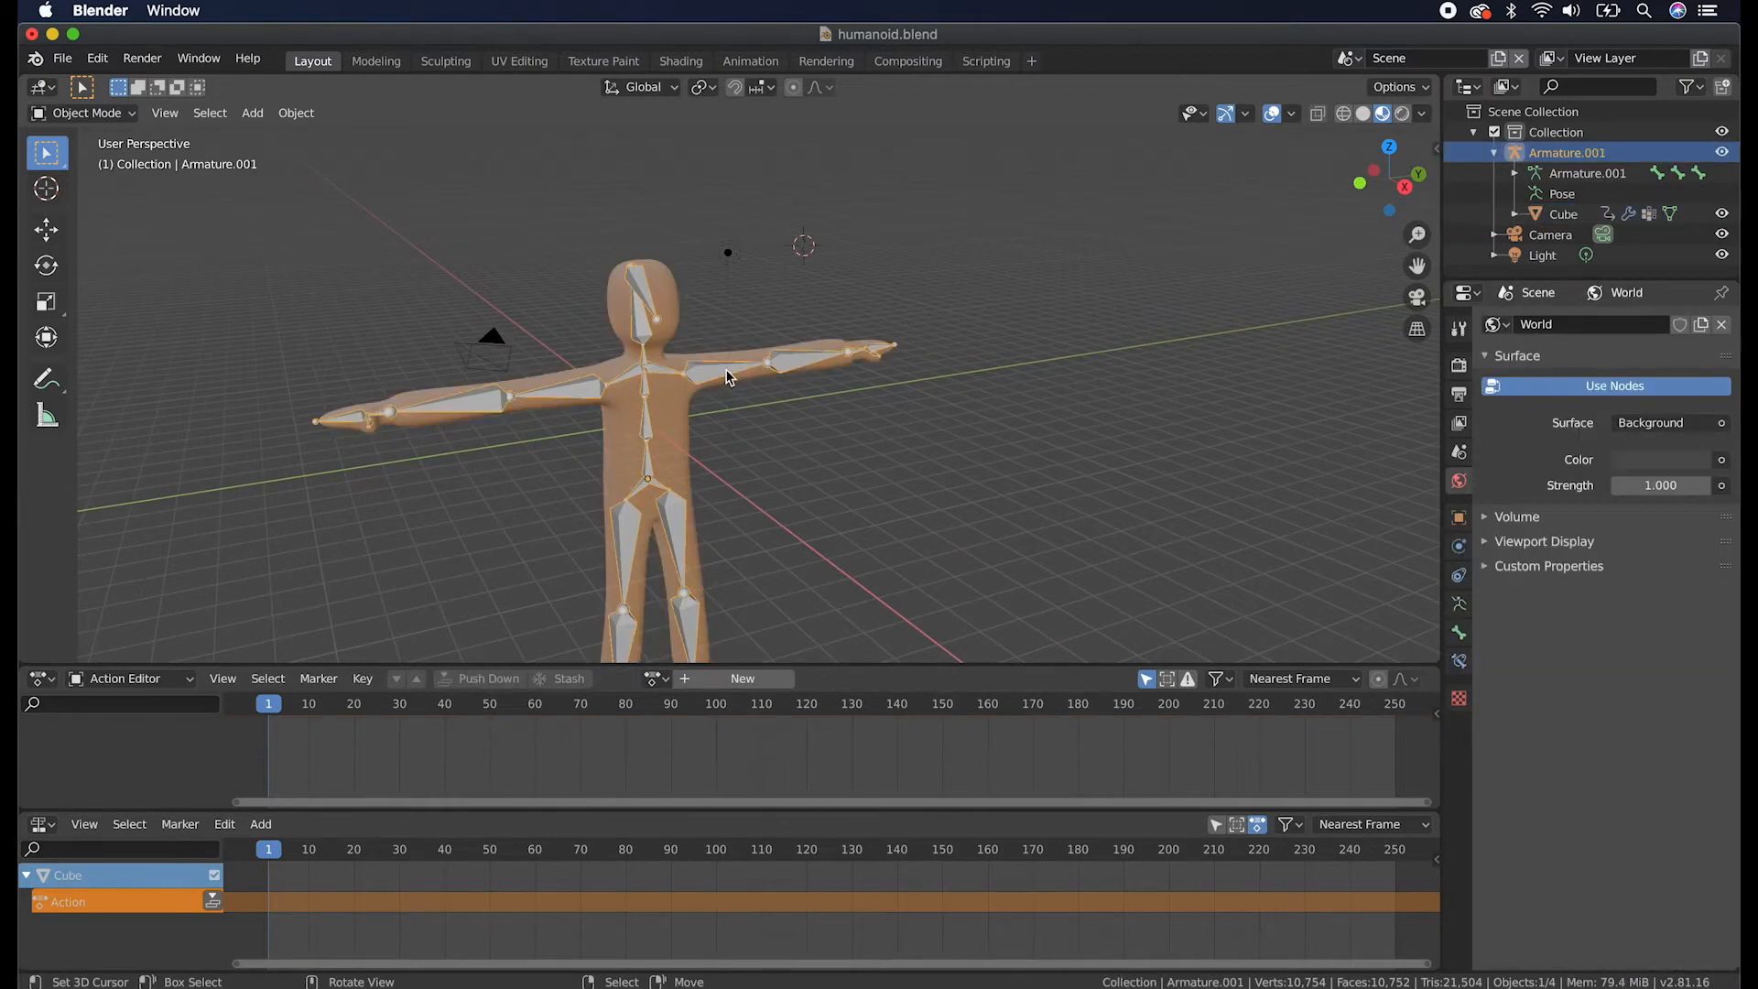
click(128, 116)
click(117, 182)
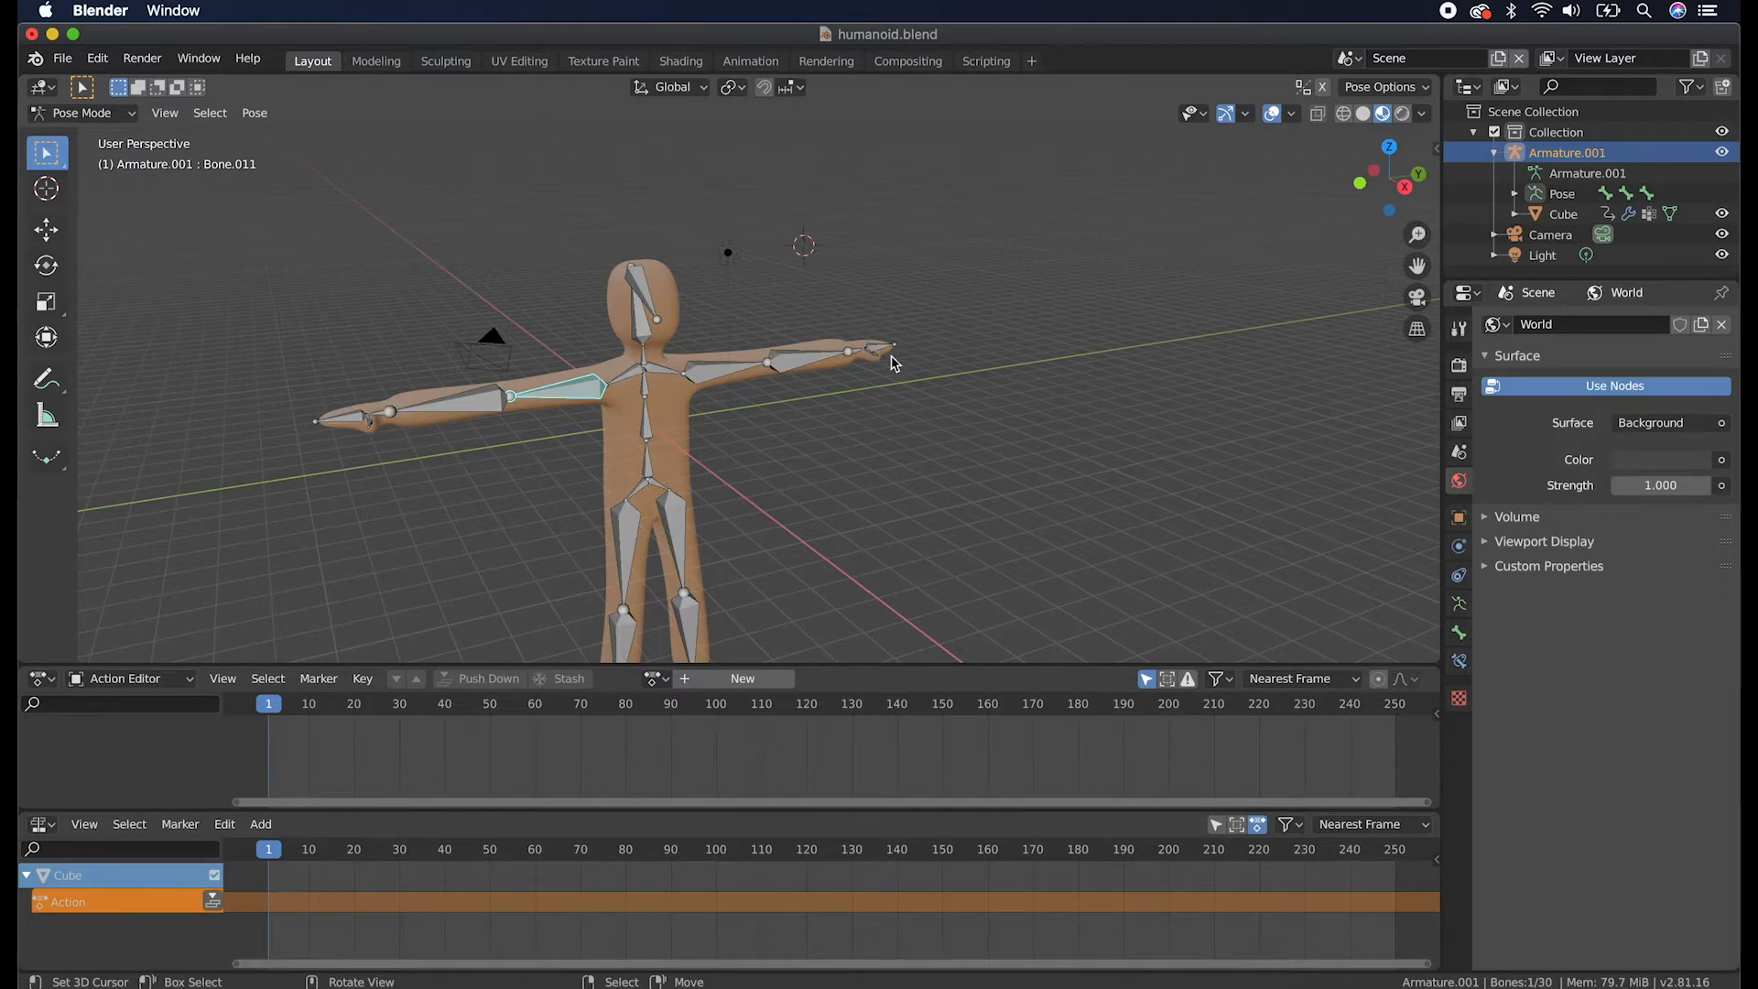
Rotate the character's left forearm bone about the global X axis until the forearm points straight up.
click(719, 367)
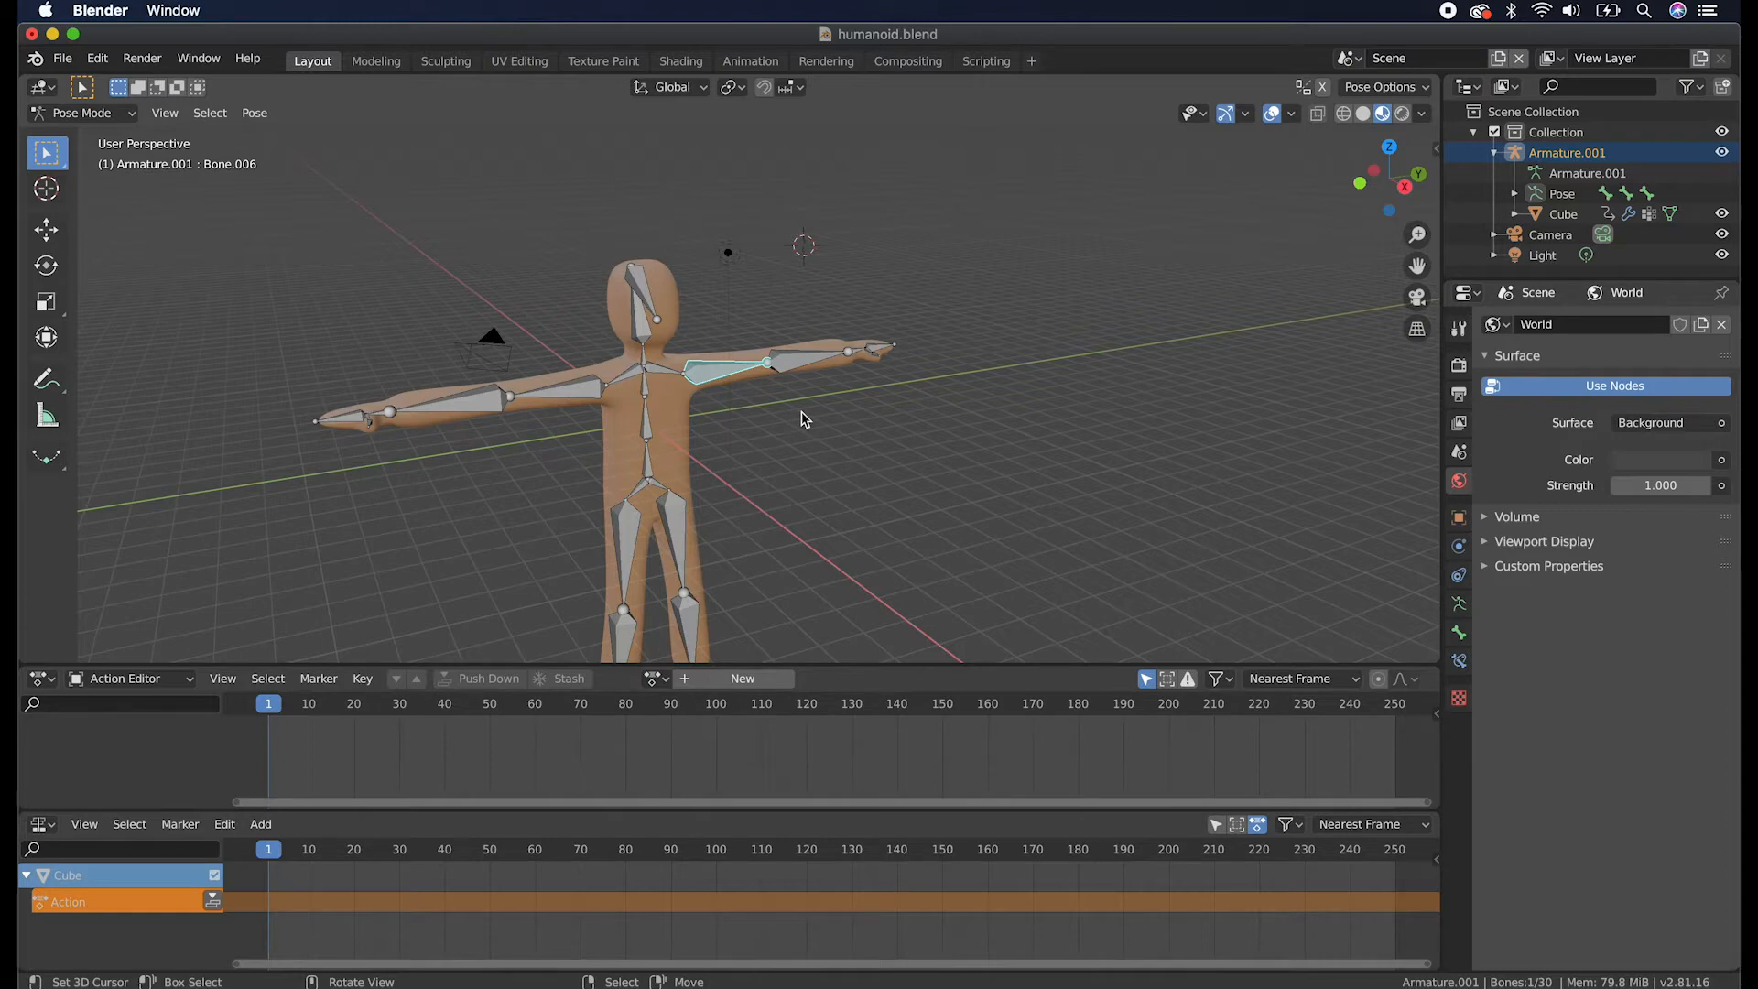
click(795, 366)
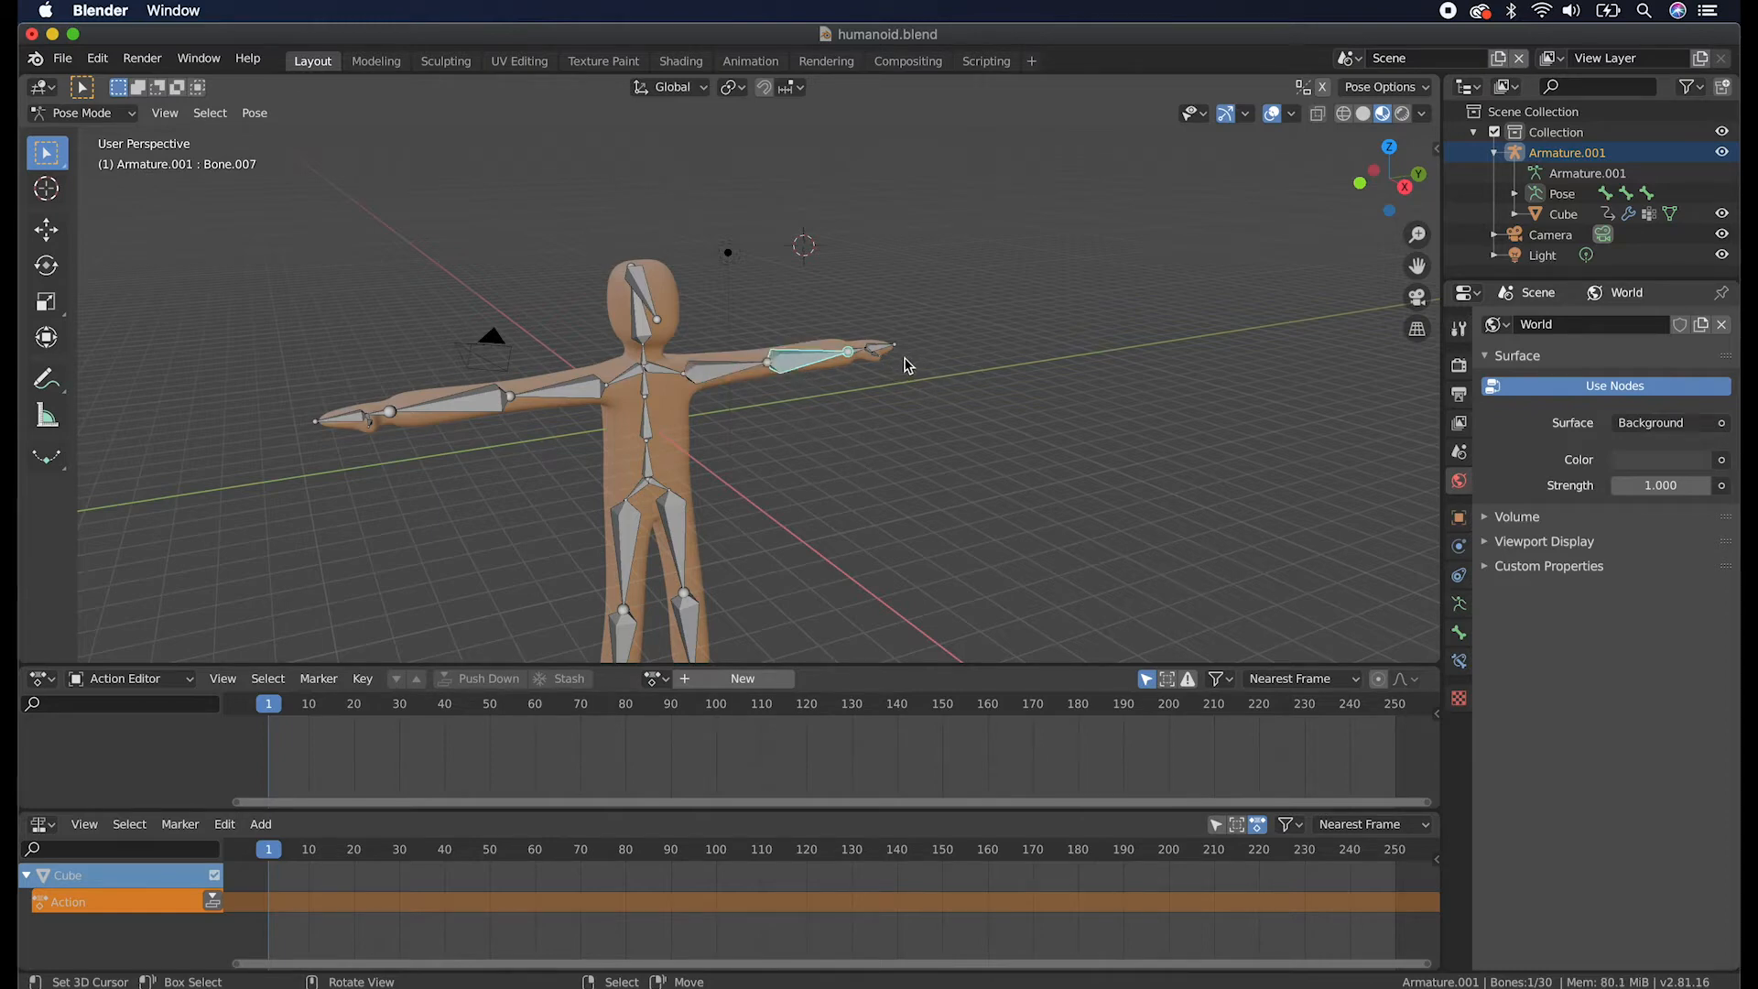
key(r)
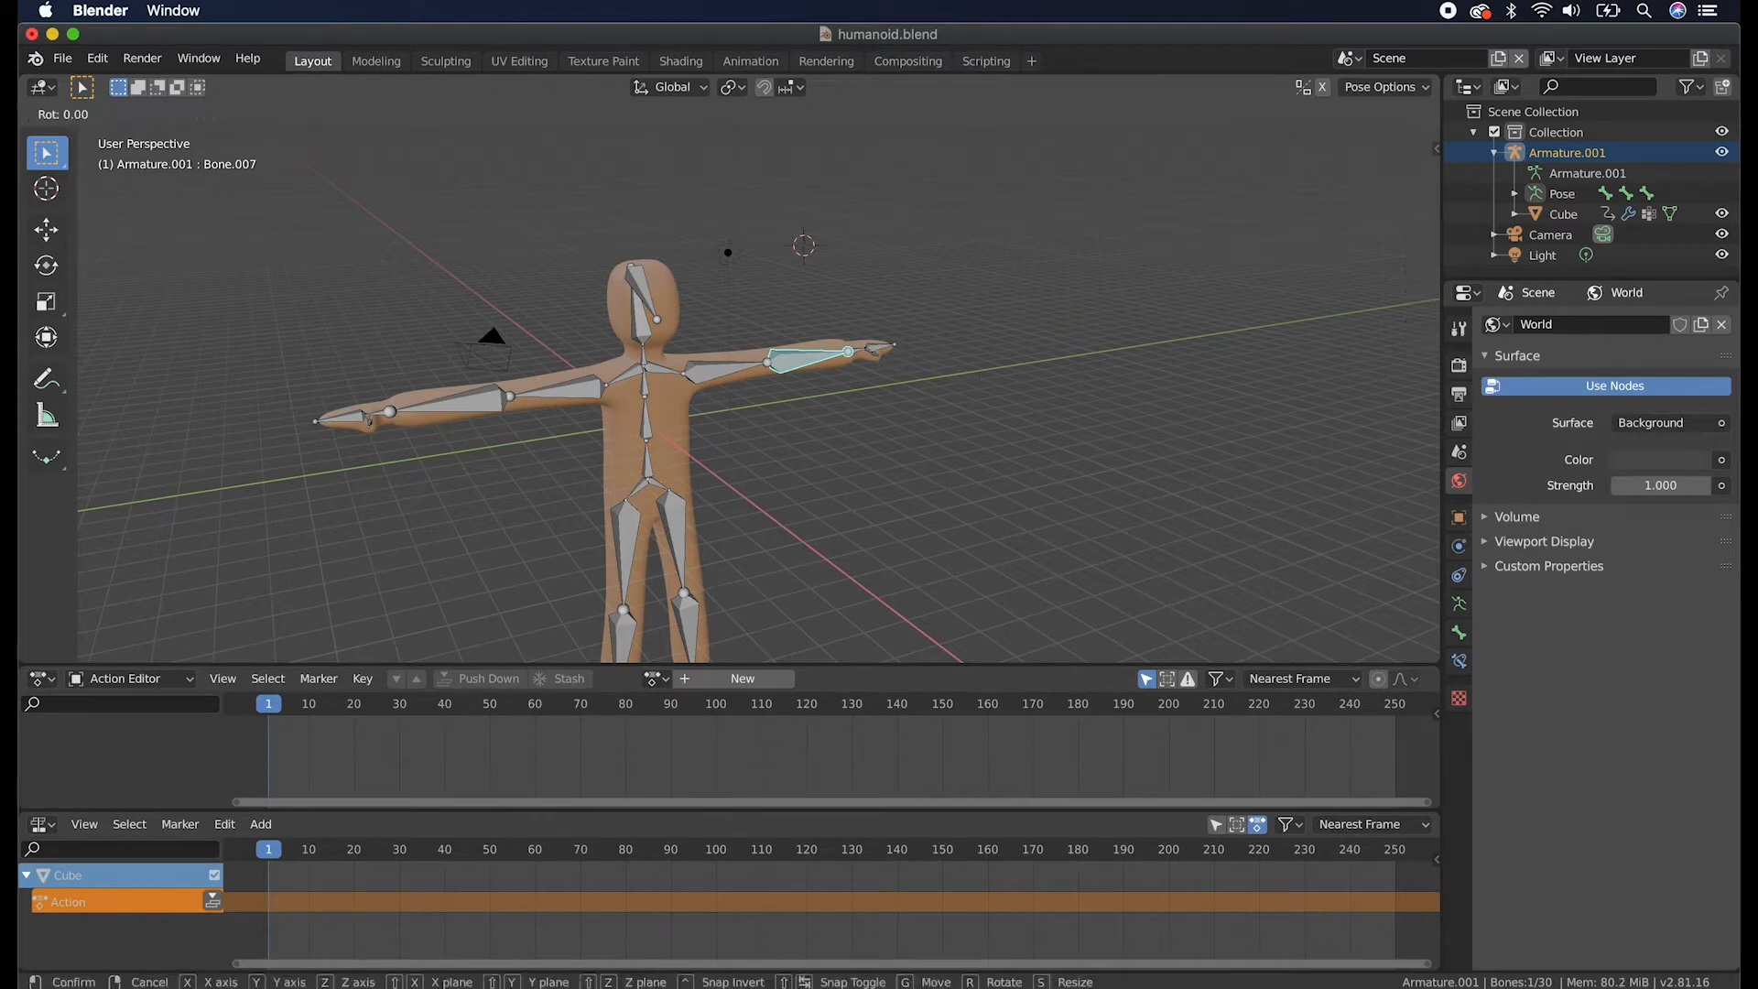
key(x)
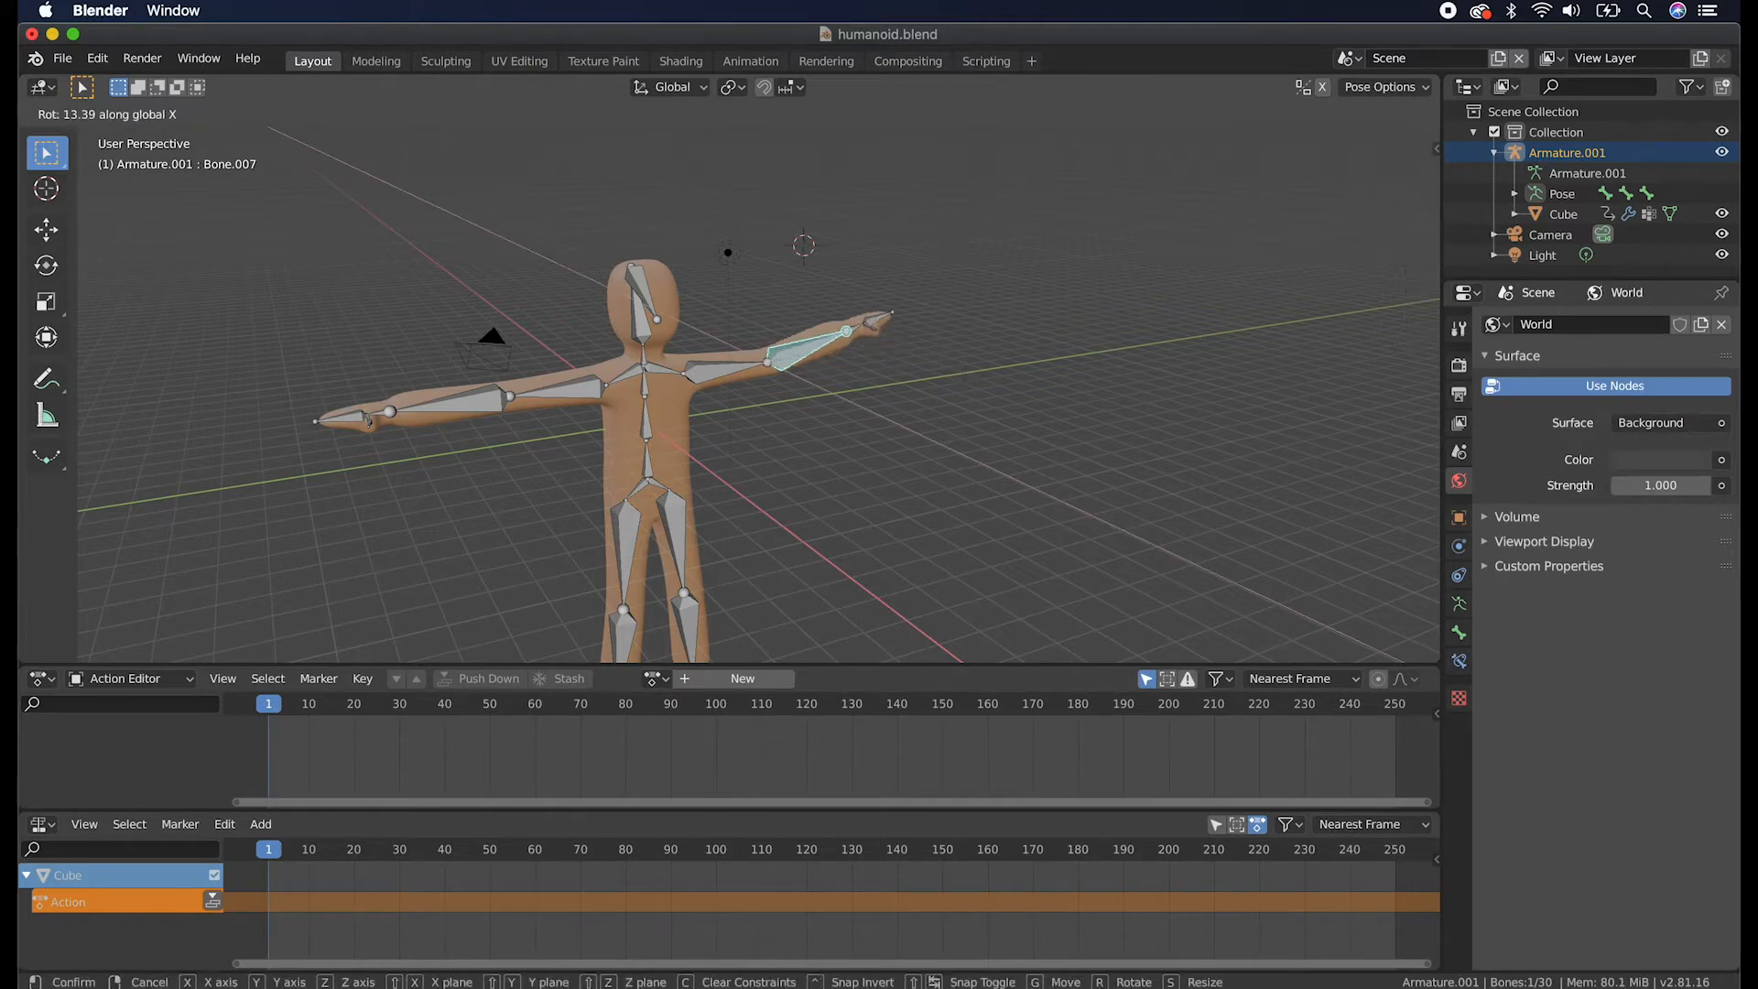
click(737, 246)
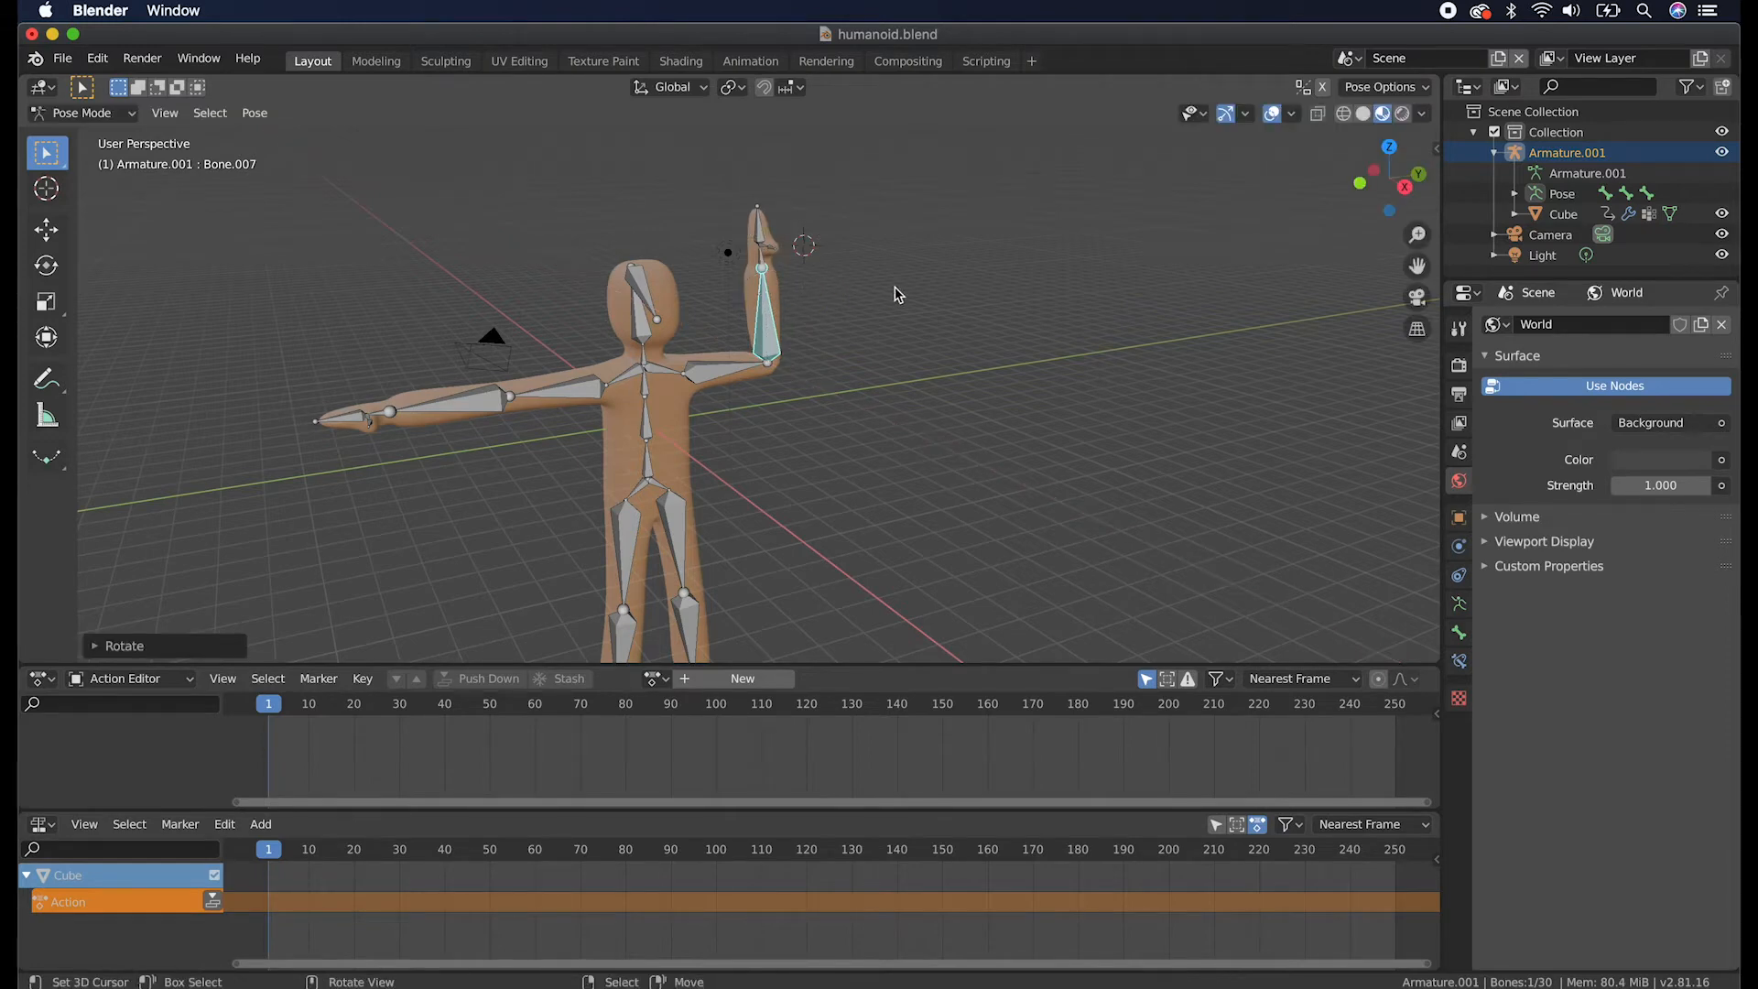
Twist the raised forearm bone about the global Z axis so the thumb points toward the head.
key(r)
key(z)
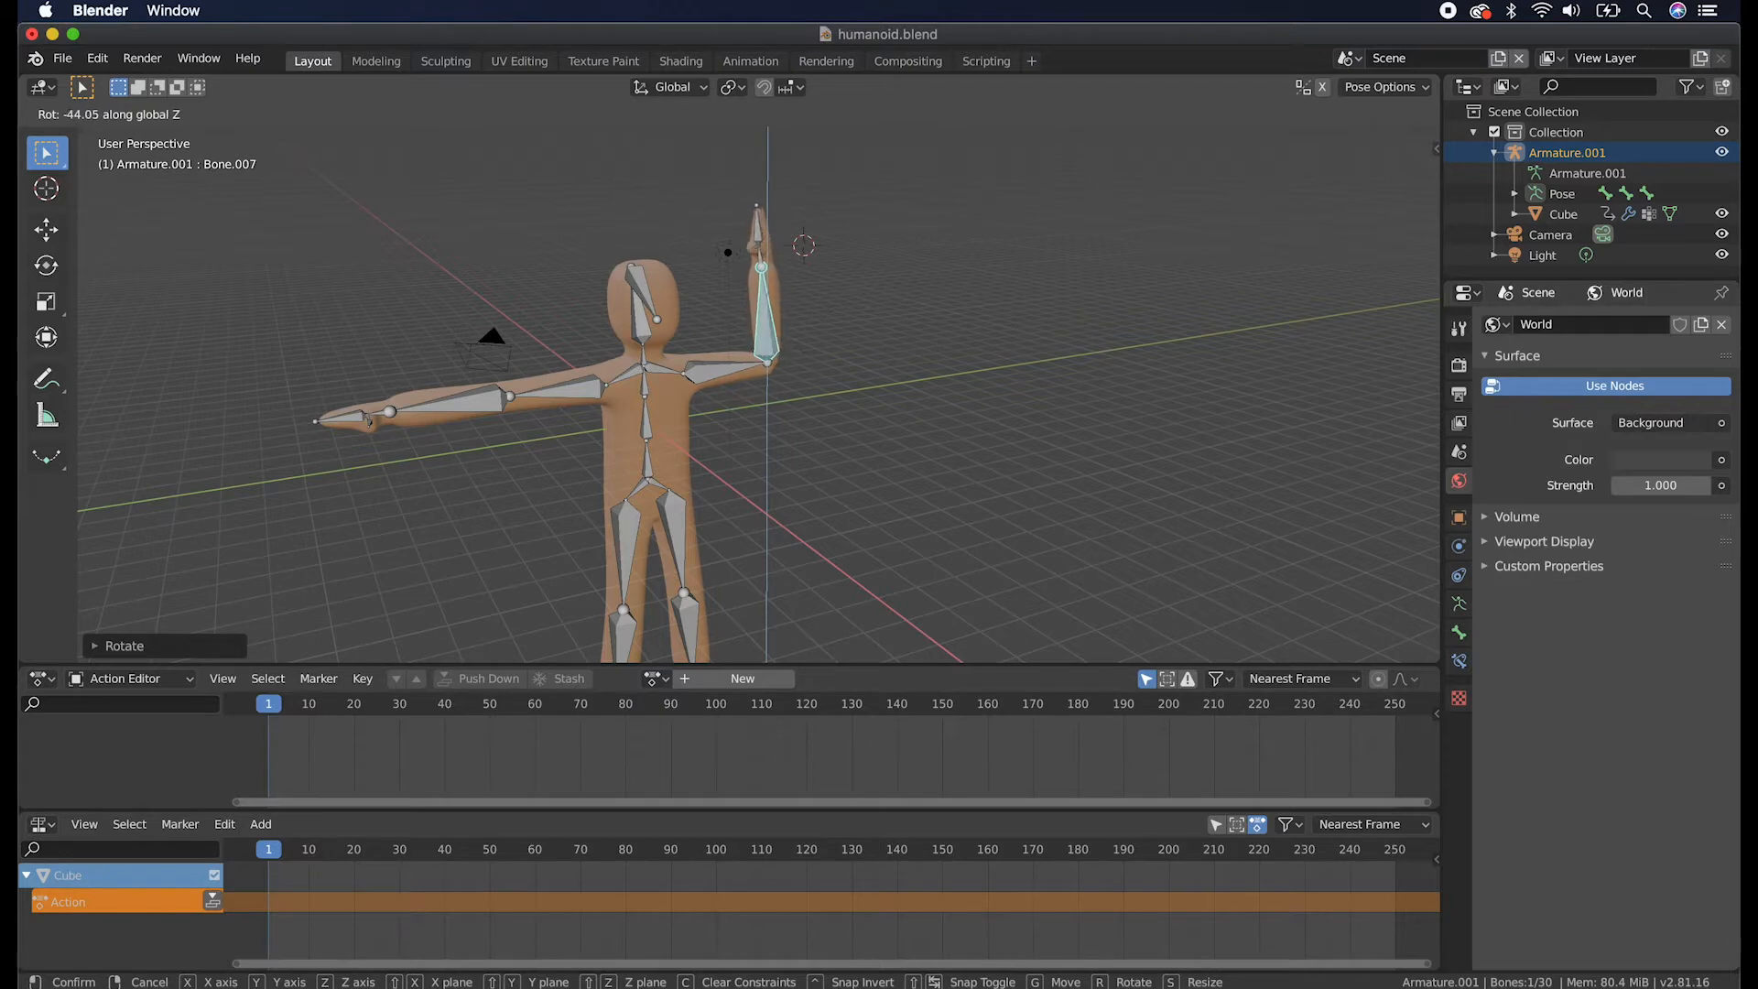
click(836, 414)
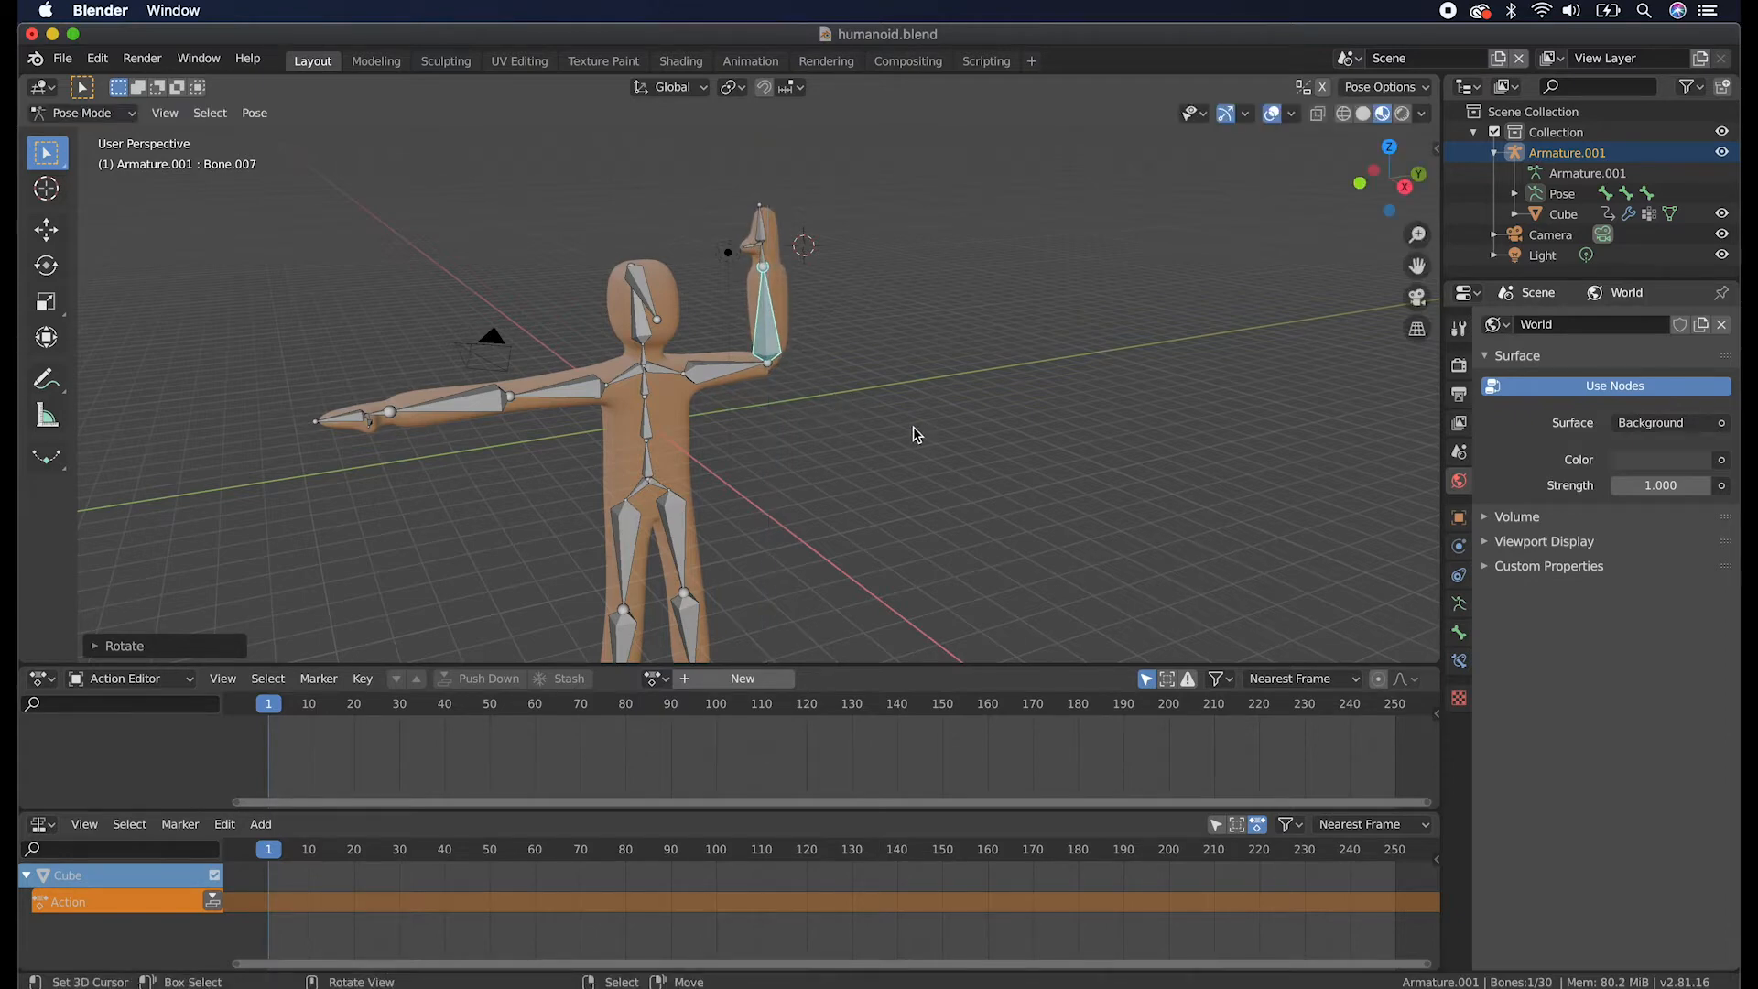
Tilt the hand bone of the raised arm slightly toward the head about the global X axis.
click(766, 264)
key(r)
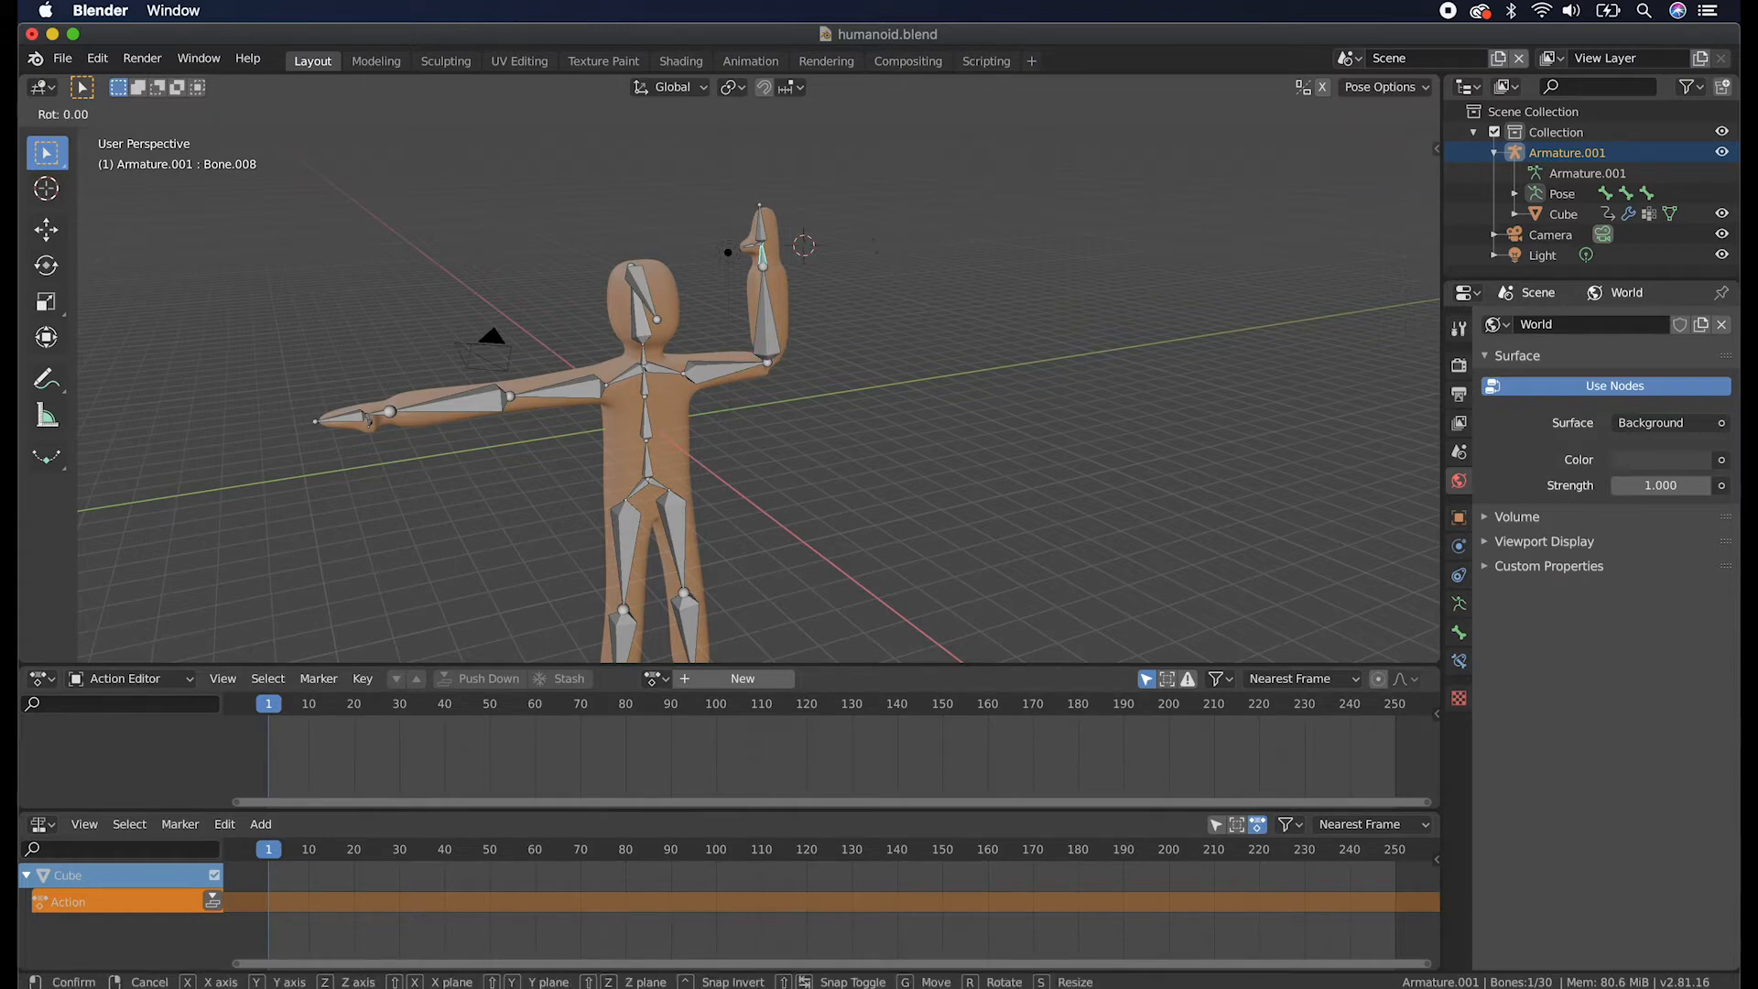
key(x)
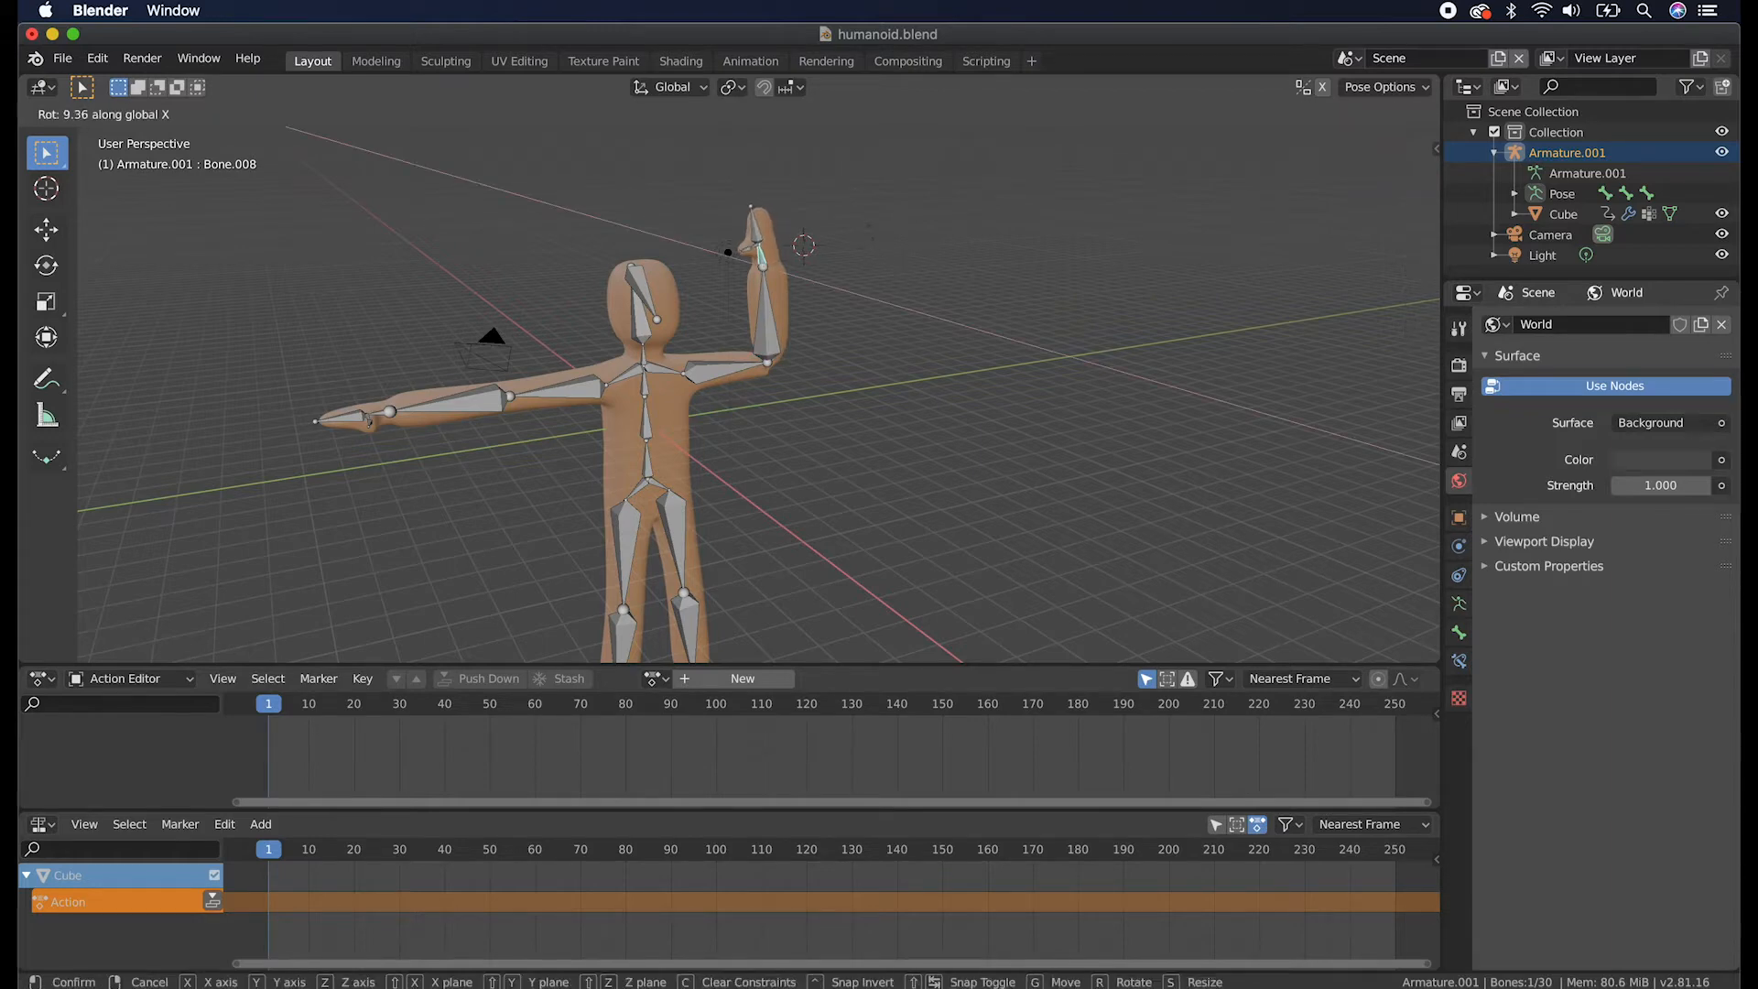
click(868, 231)
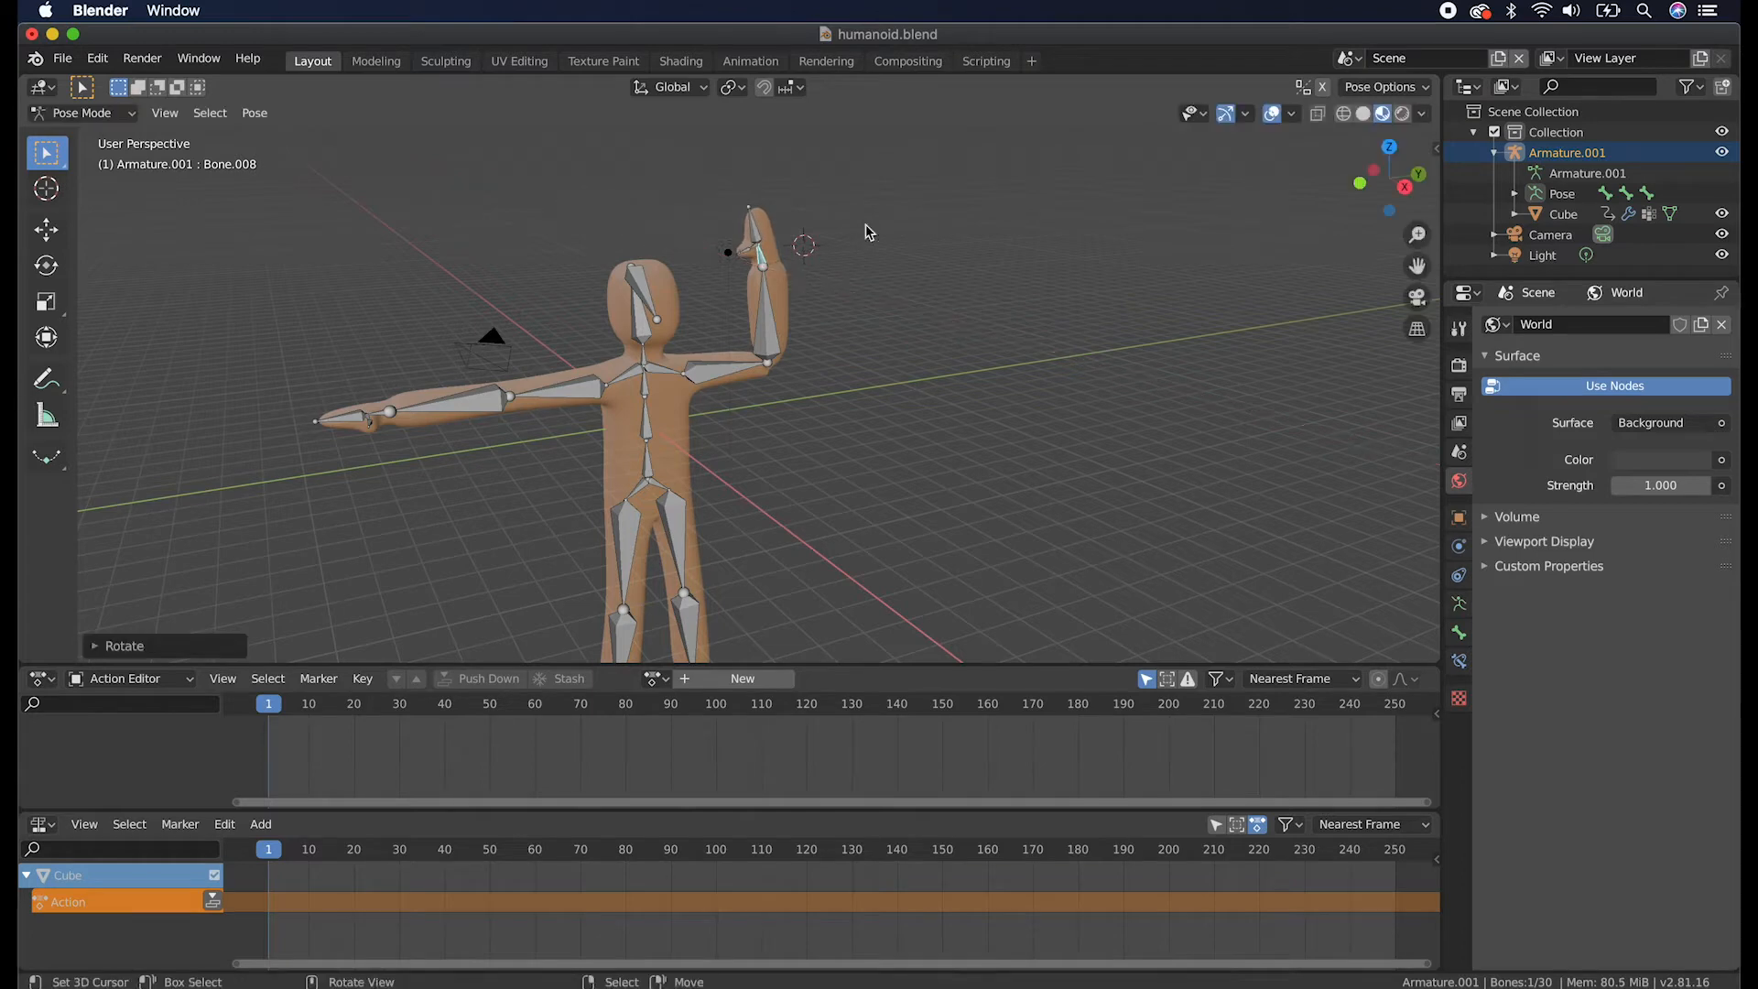
Tilt the raised forearm bone slightly toward the head about the global X axis.
click(766, 332)
key(r)
key(x)
click(912, 275)
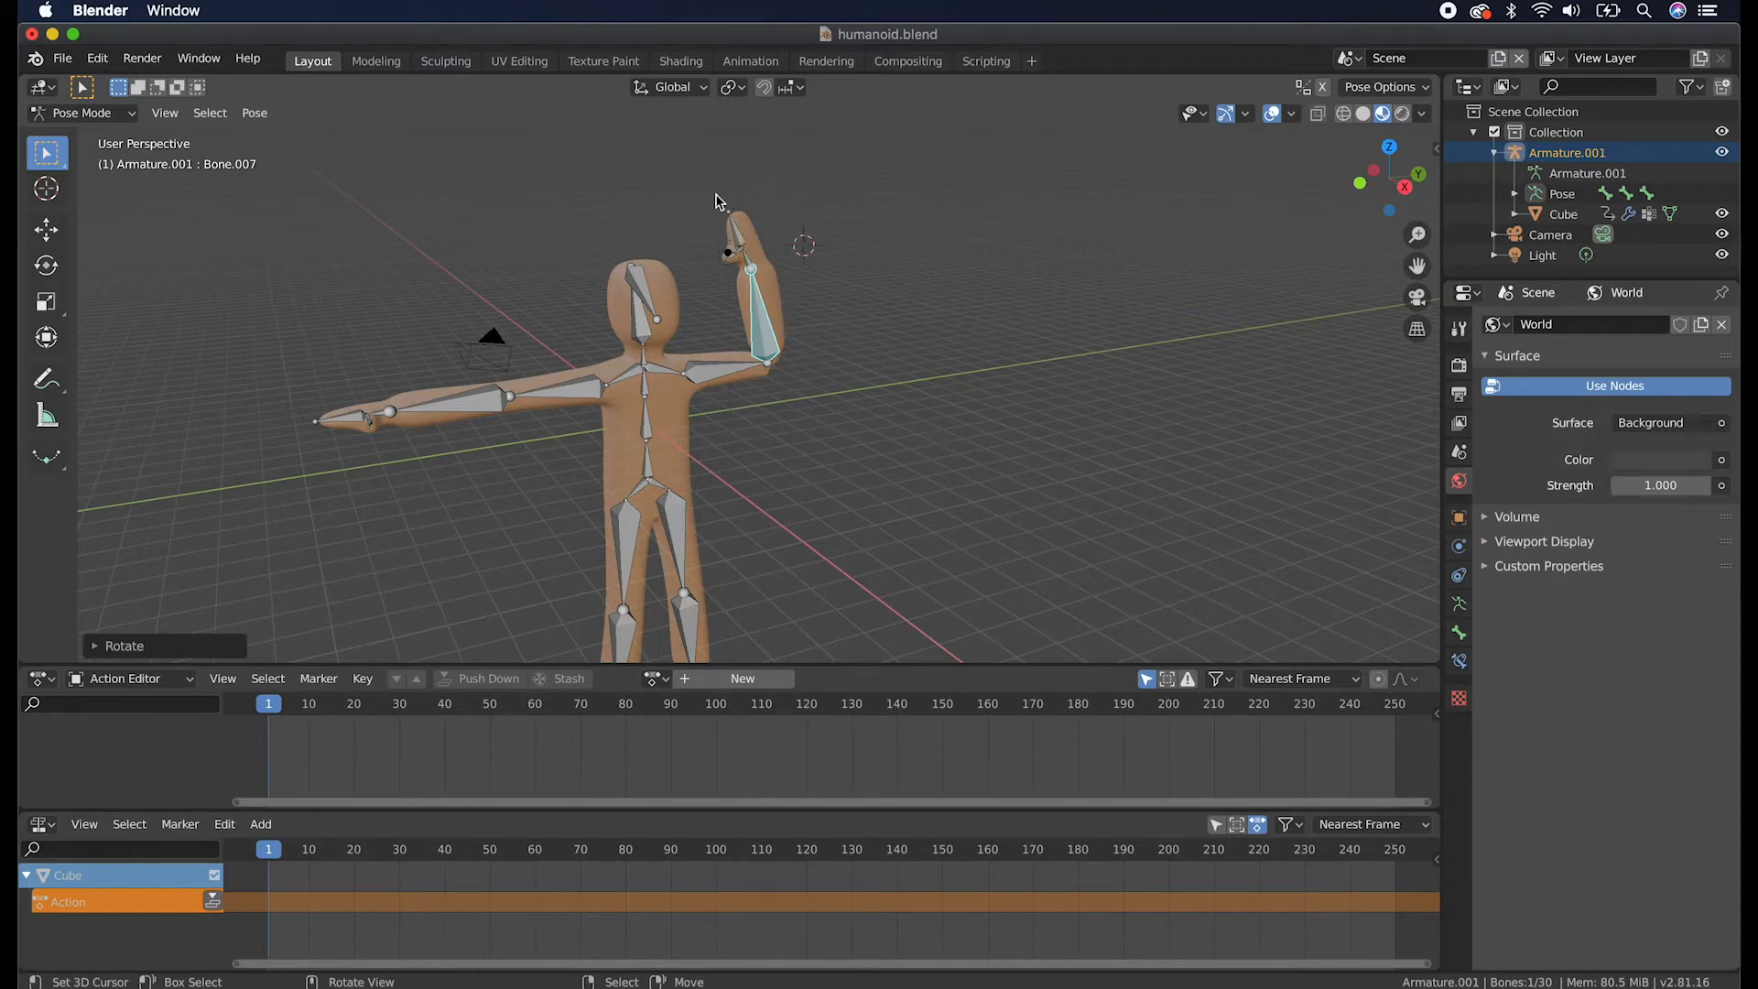
Insert a Rotation keyframe at frame 1 for the forearm and hand bones of the raised arm.
key(b)
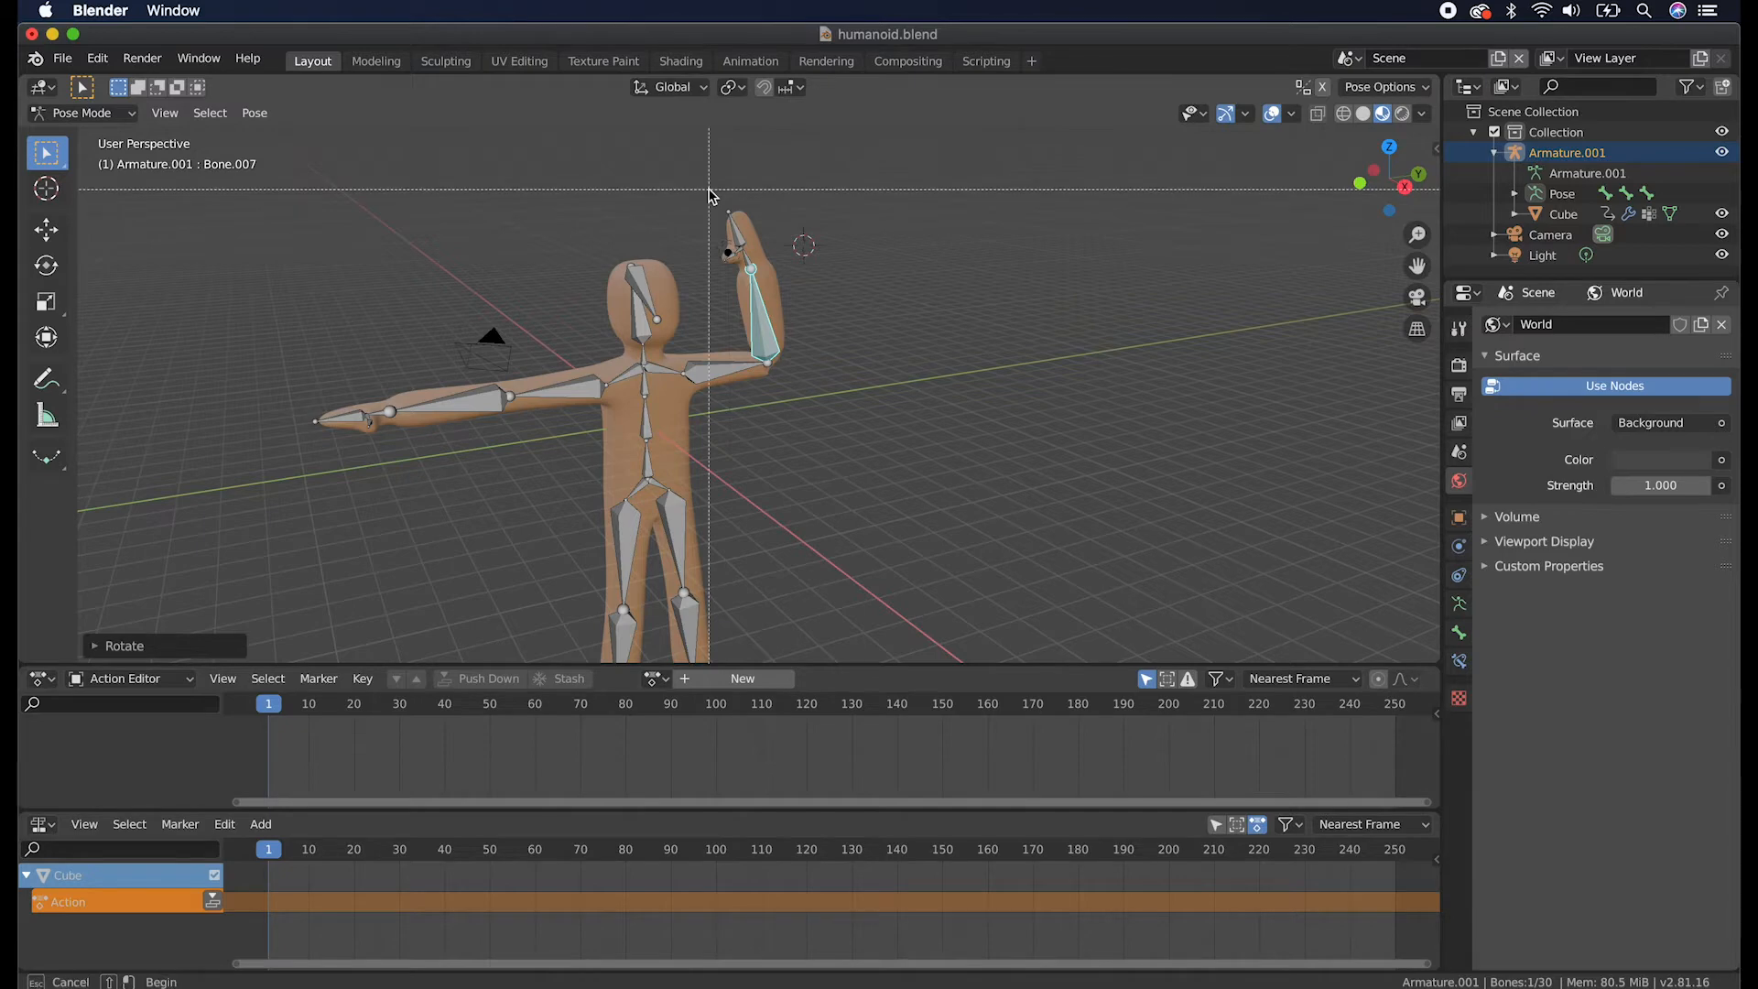
drag(714, 184, 771, 308)
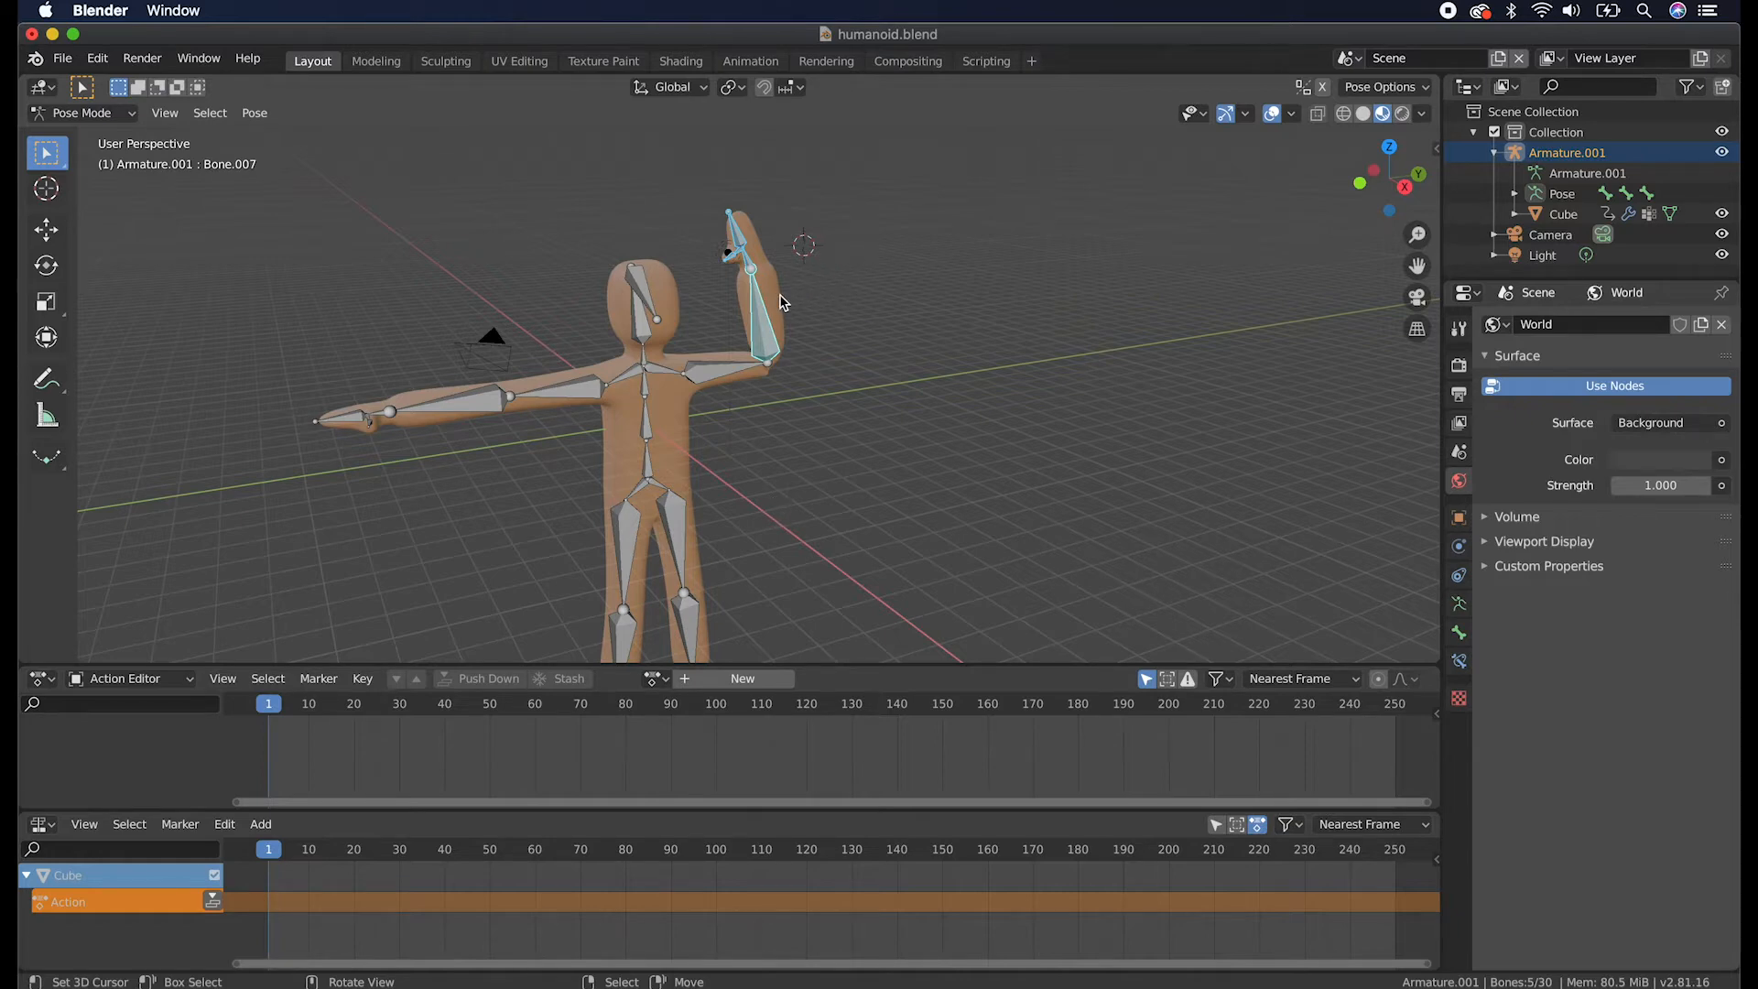
key(i)
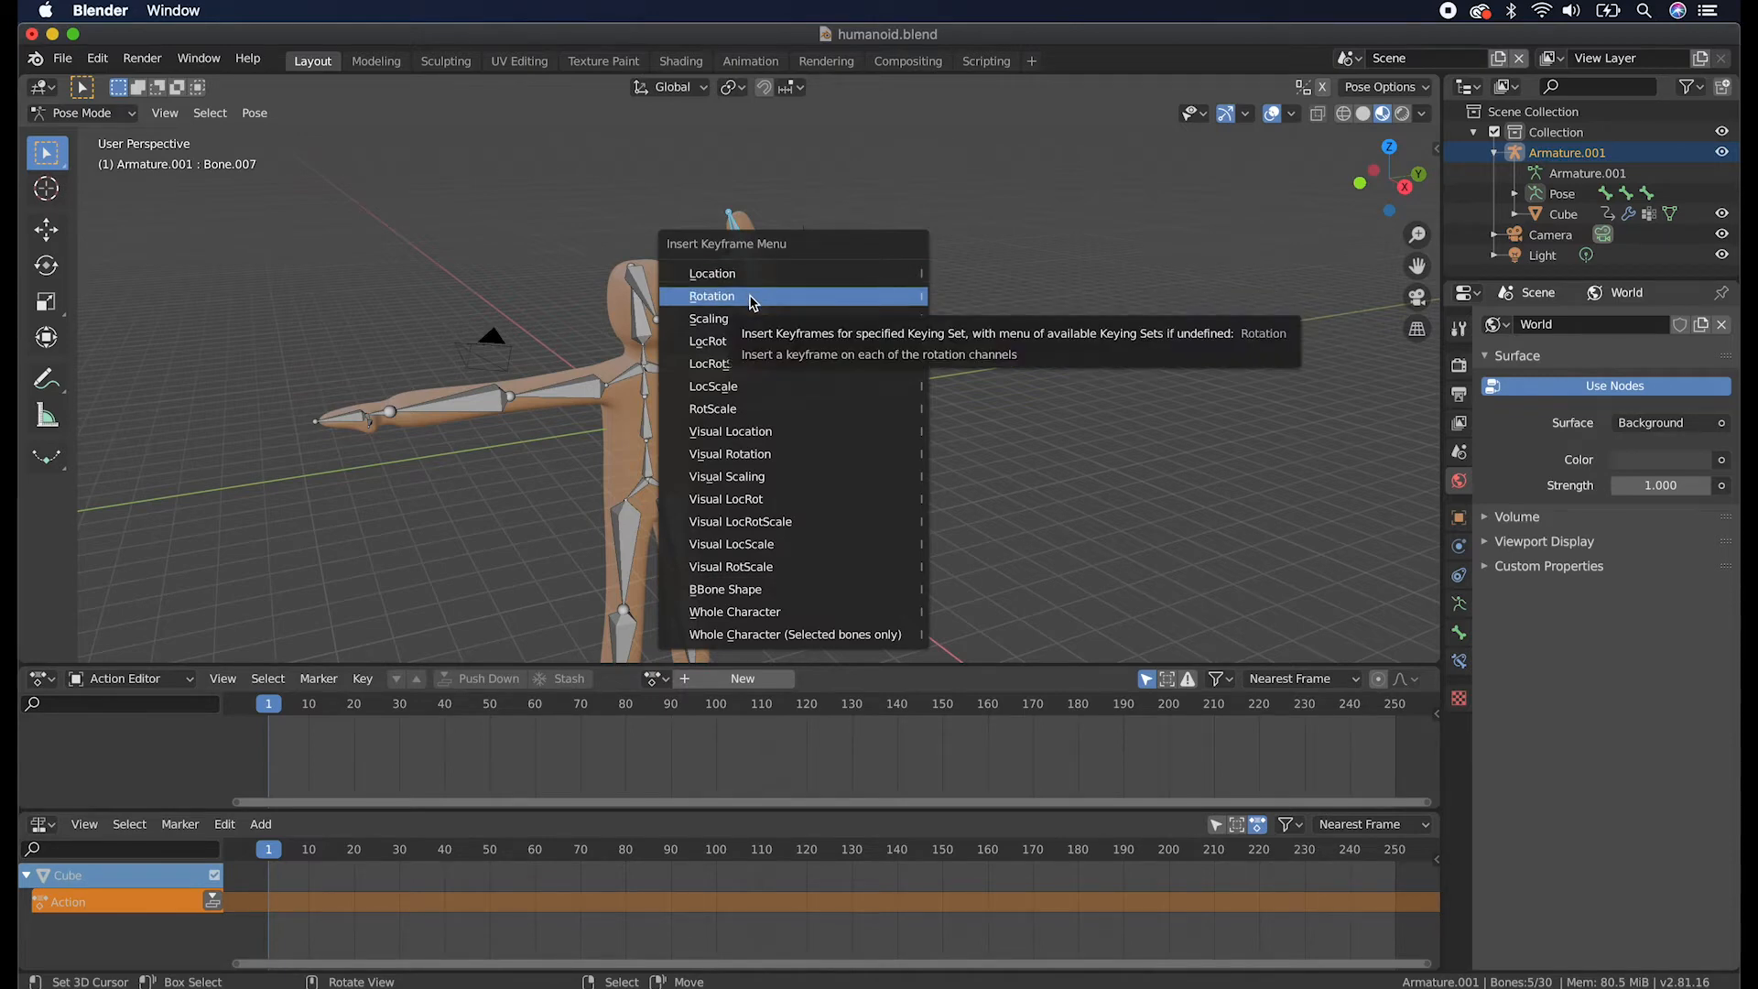
click(750, 299)
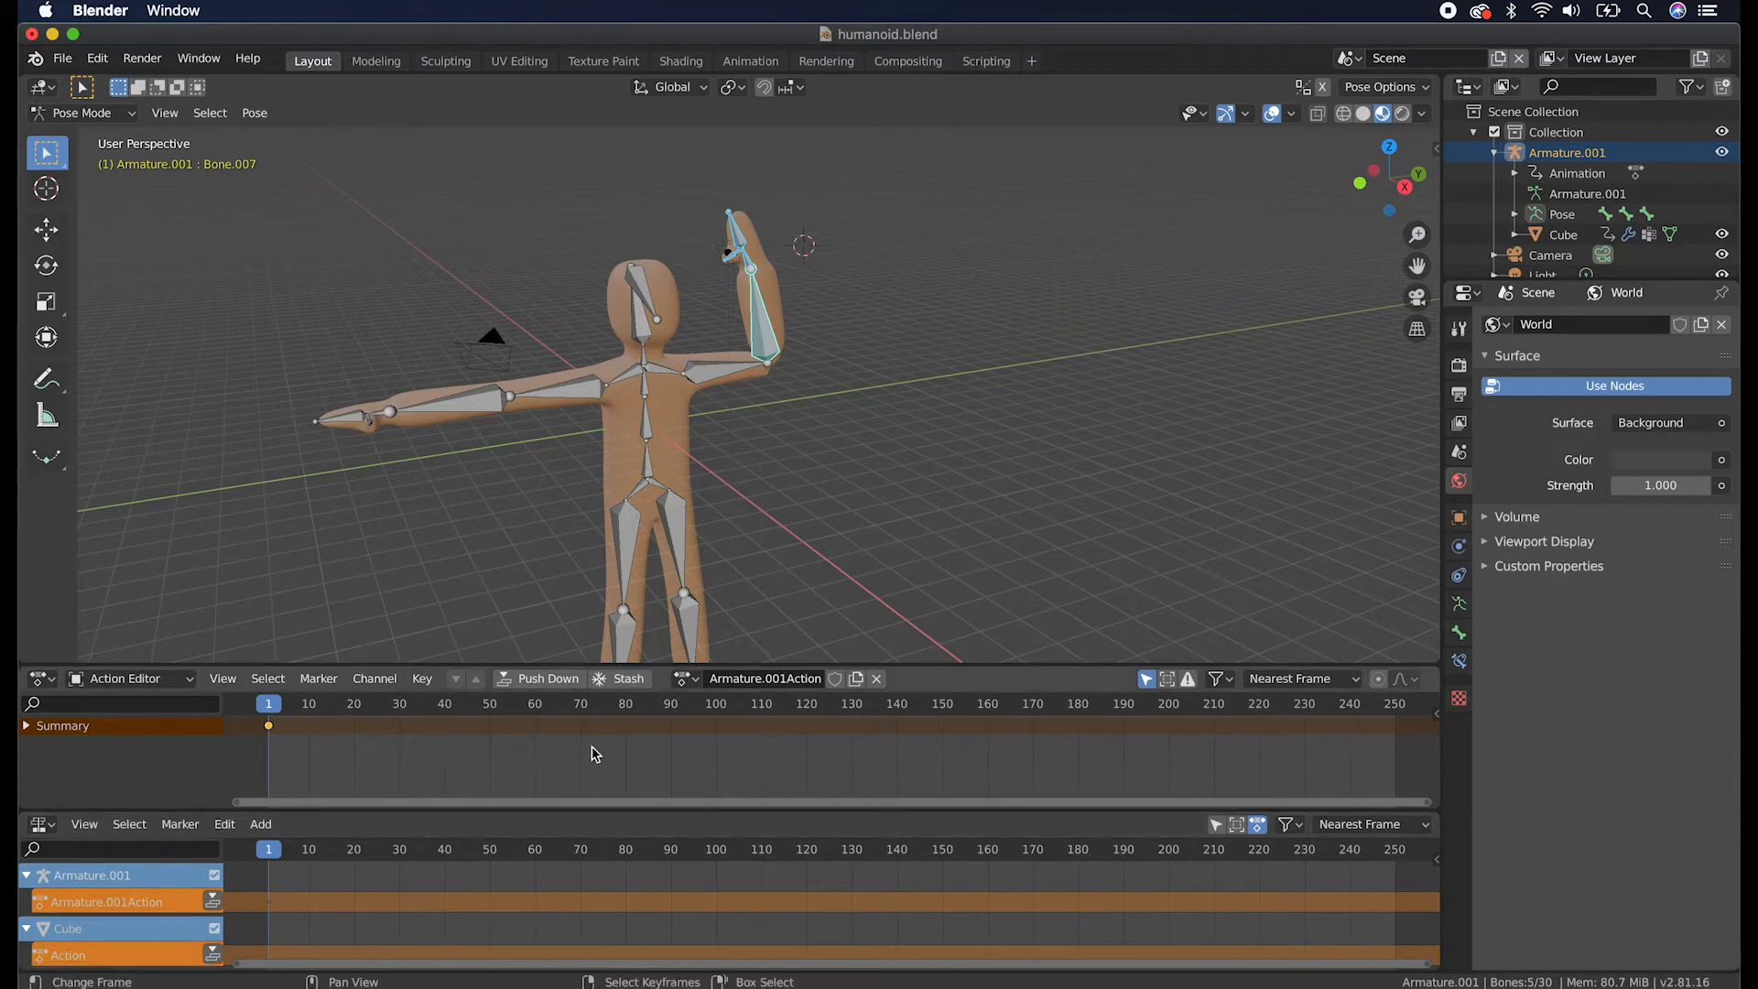
Rename the armature's action as wave.
double_click(763, 681)
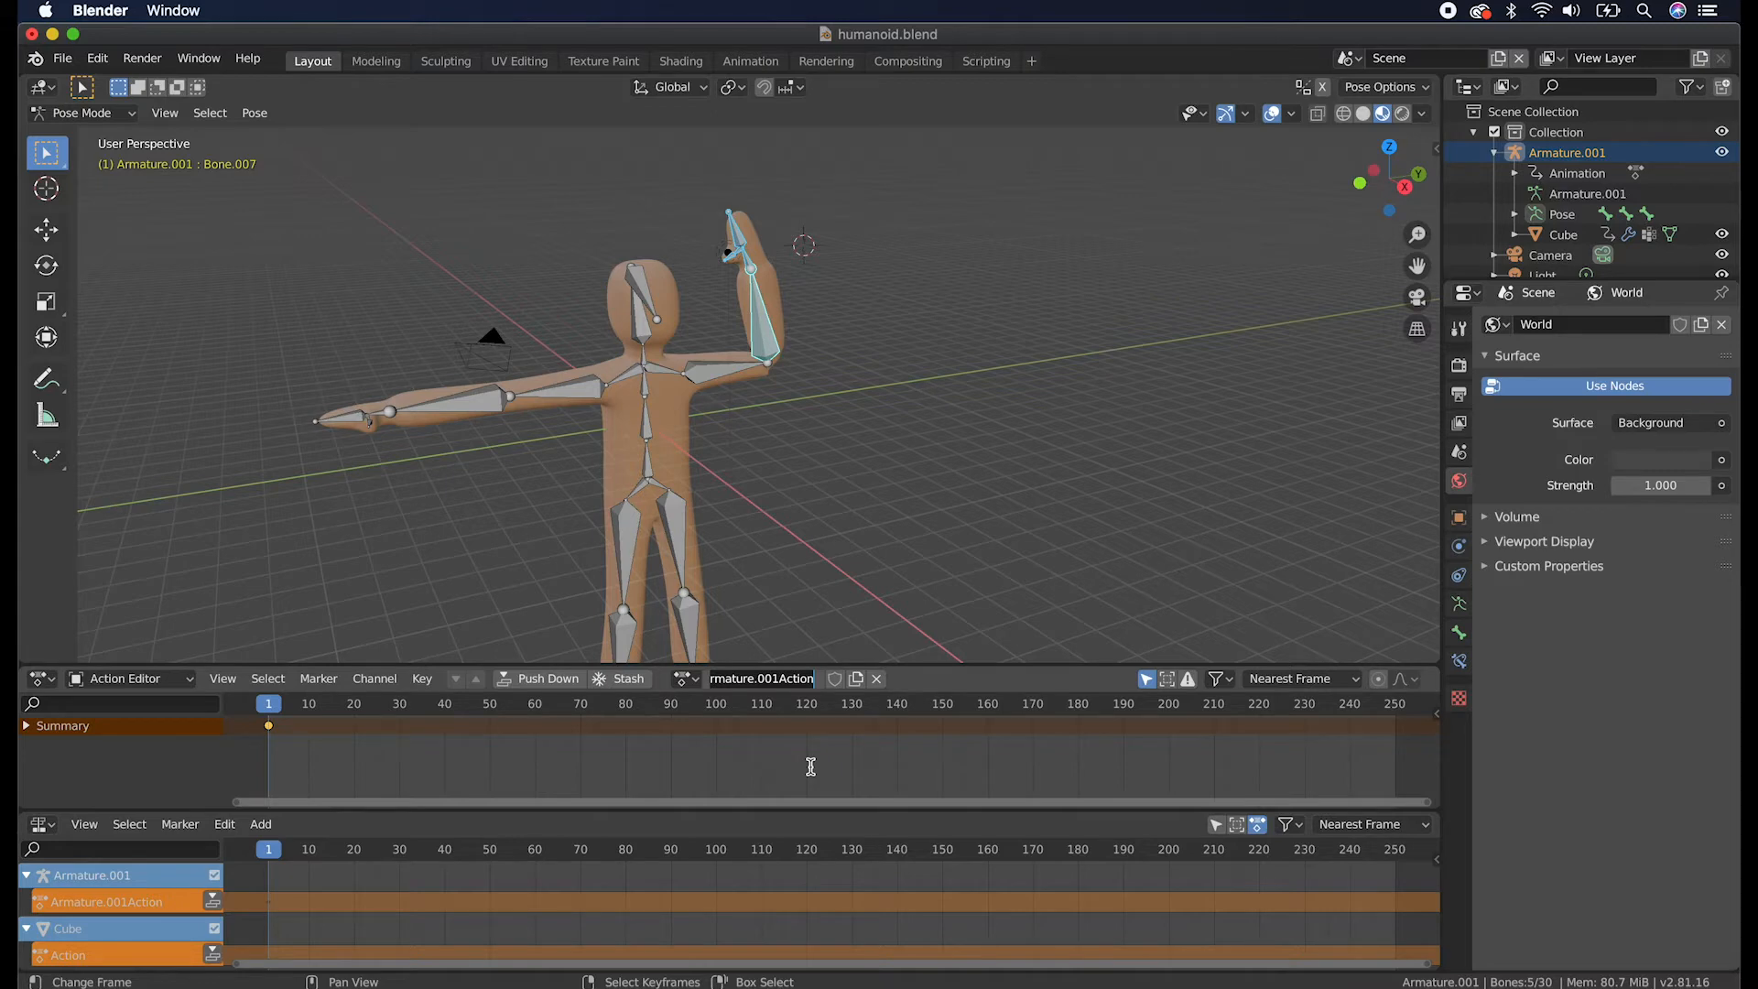
text(wave)
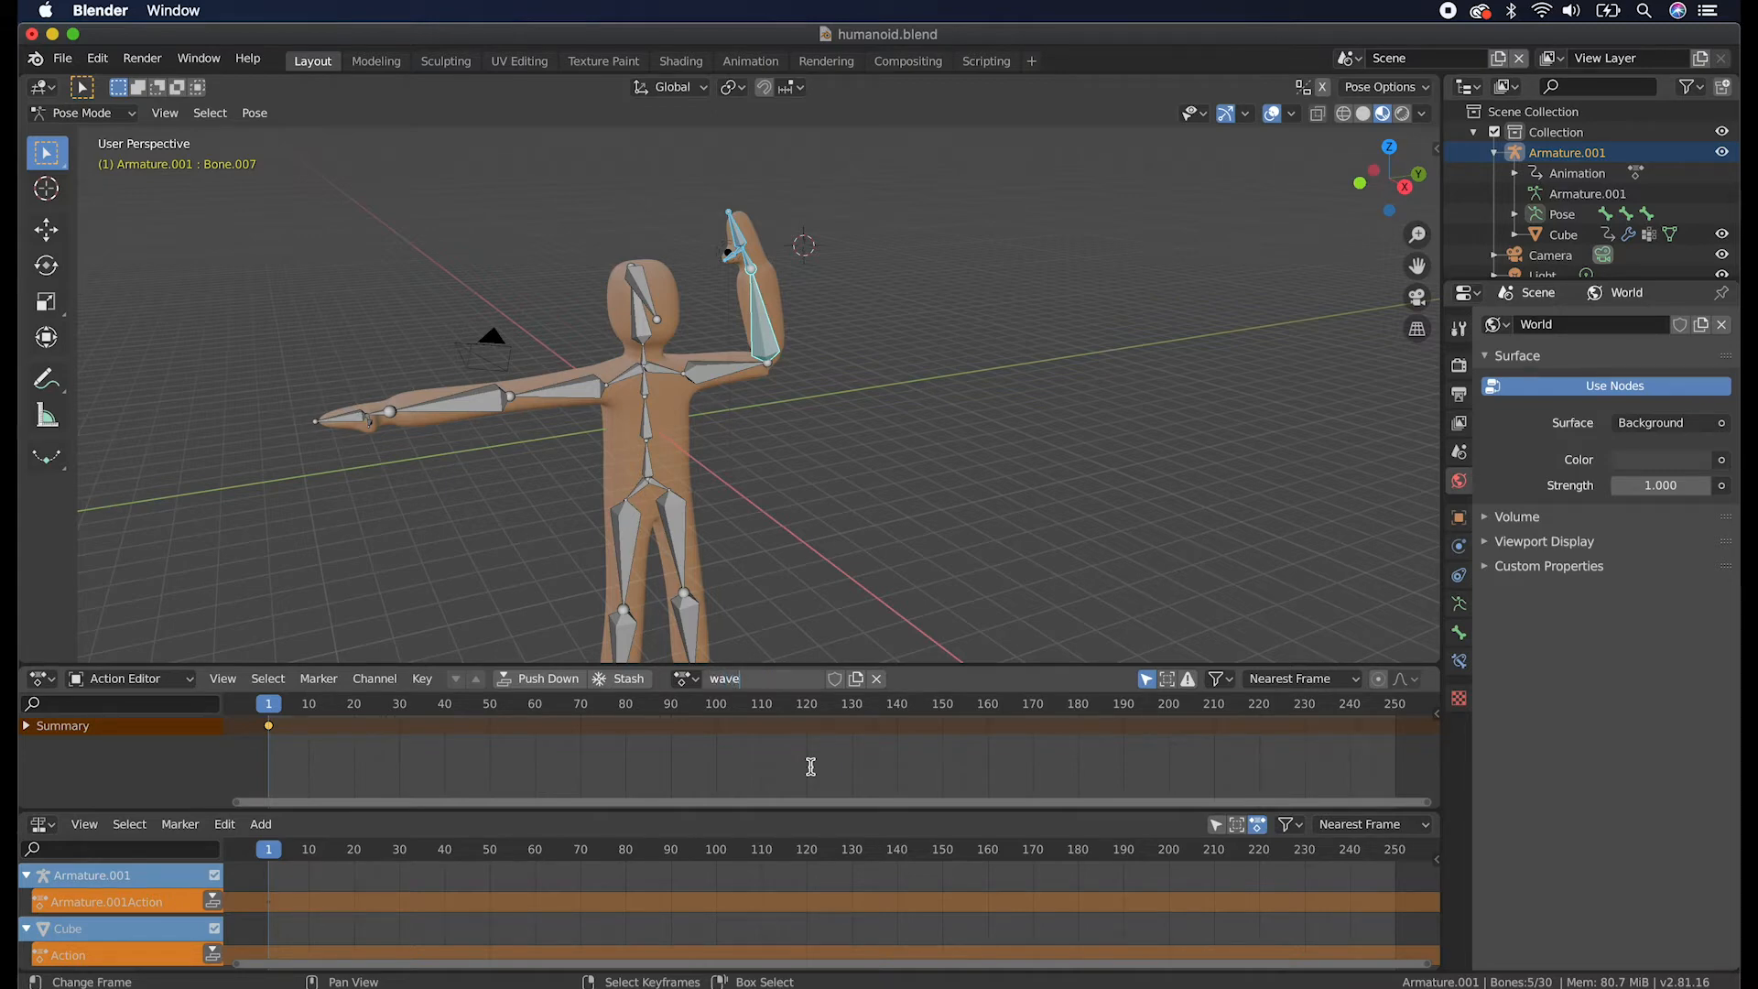
key(Return)
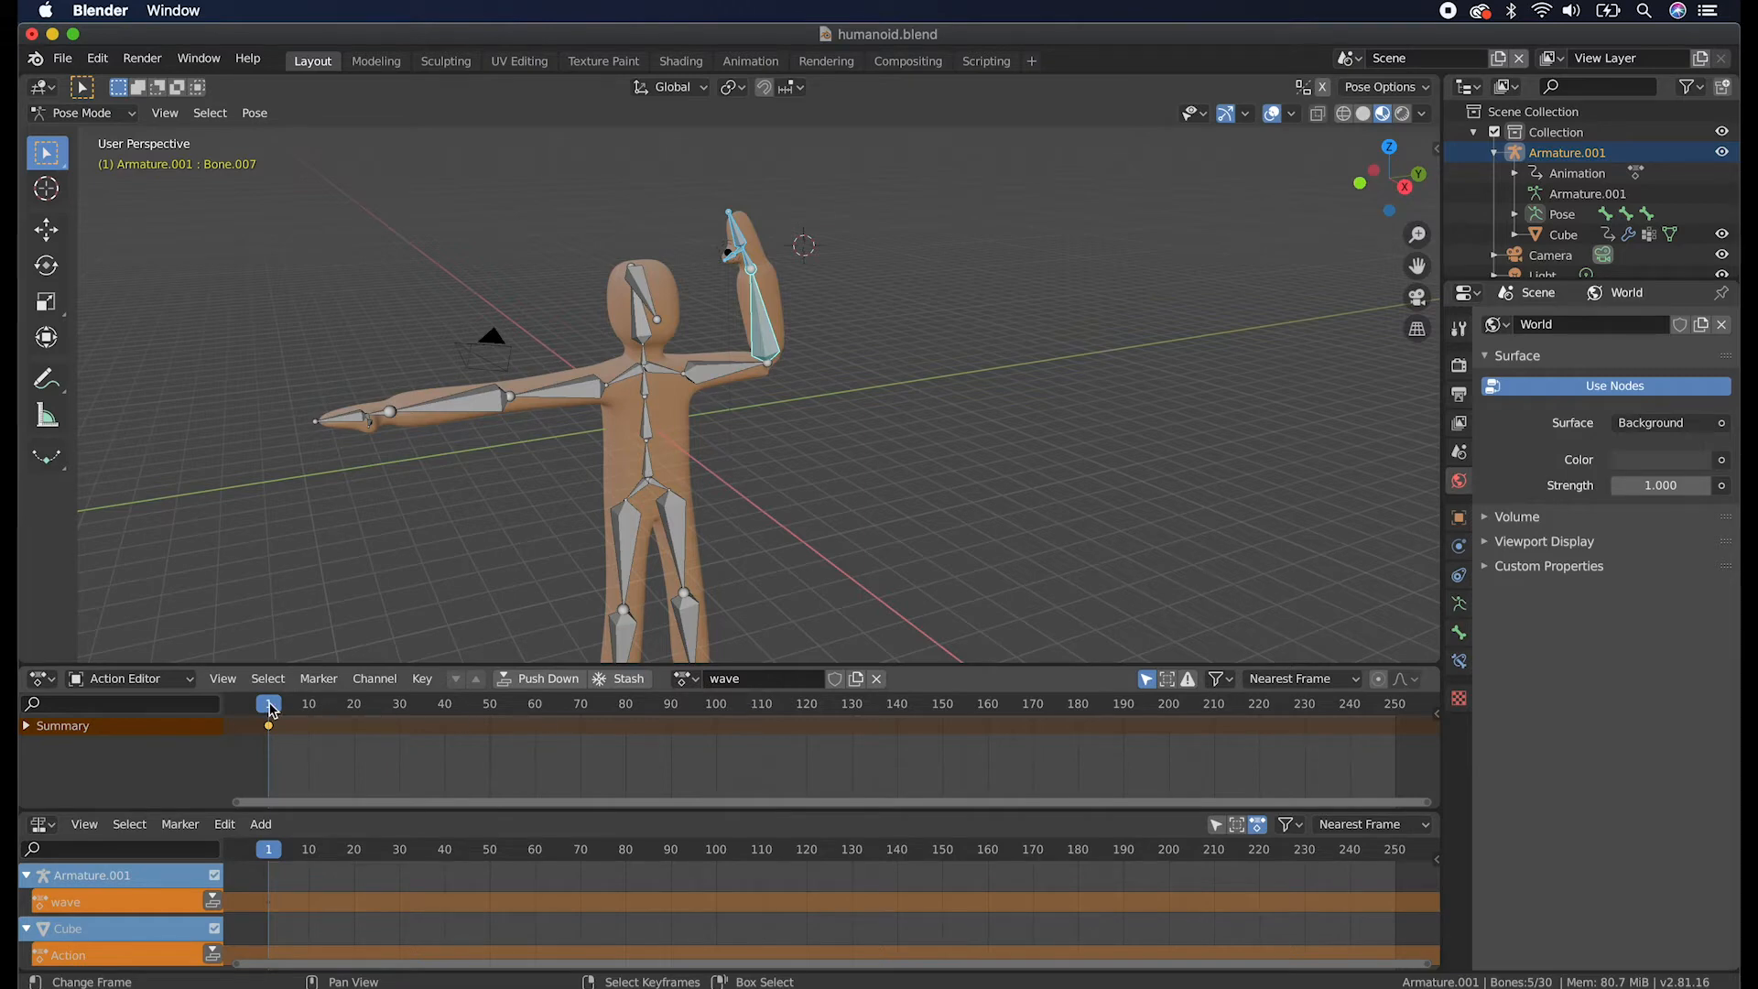
At frame 20, rotate the raised forearm bone outward about the global X axis until the forearm is nearly horizontal.
drag(272, 710, 359, 714)
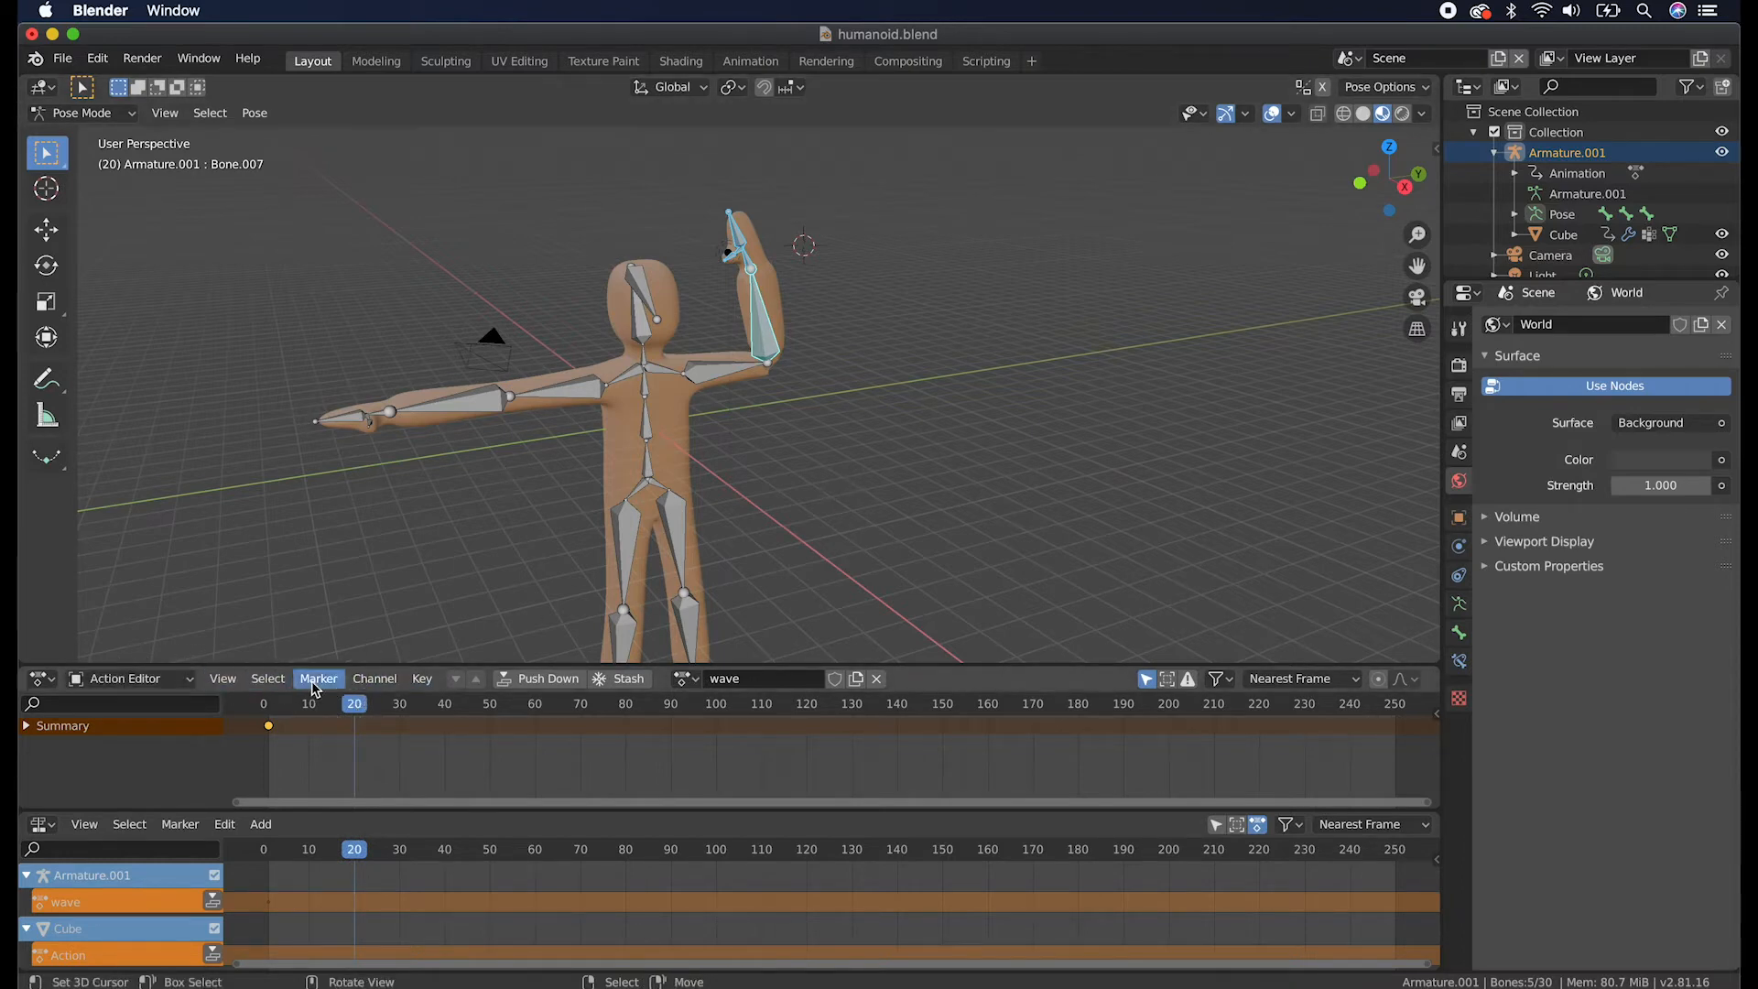
click(761, 326)
key(r)
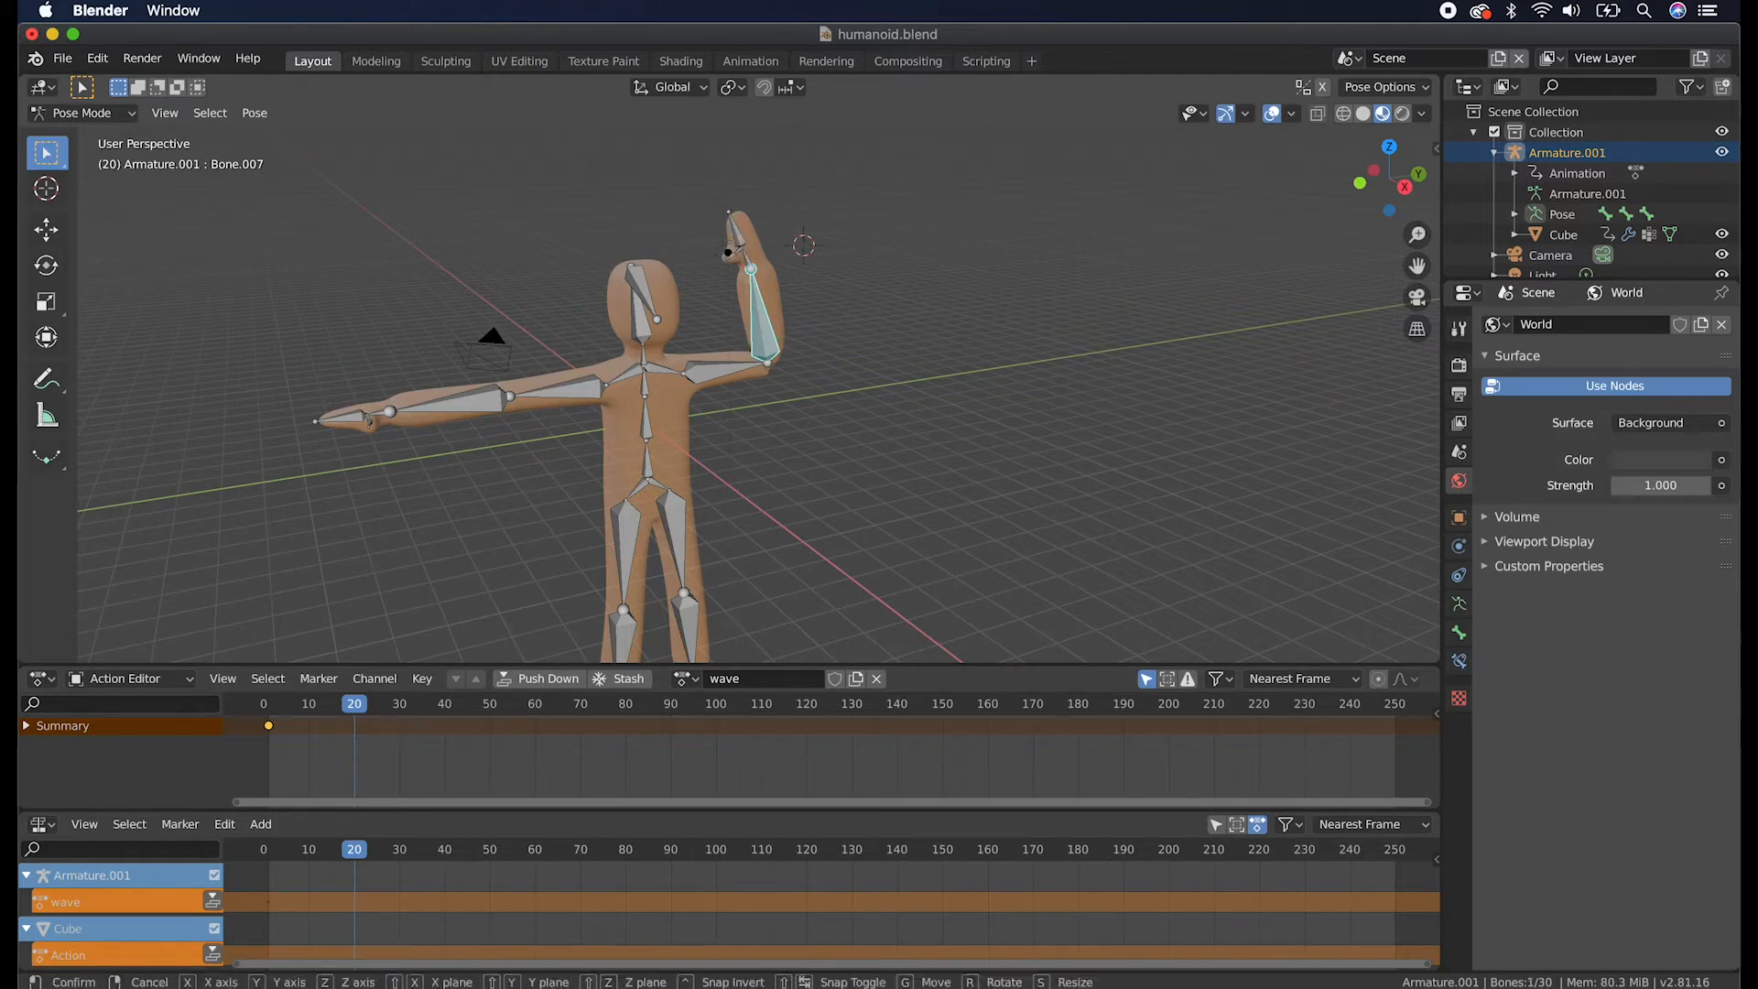
key(x)
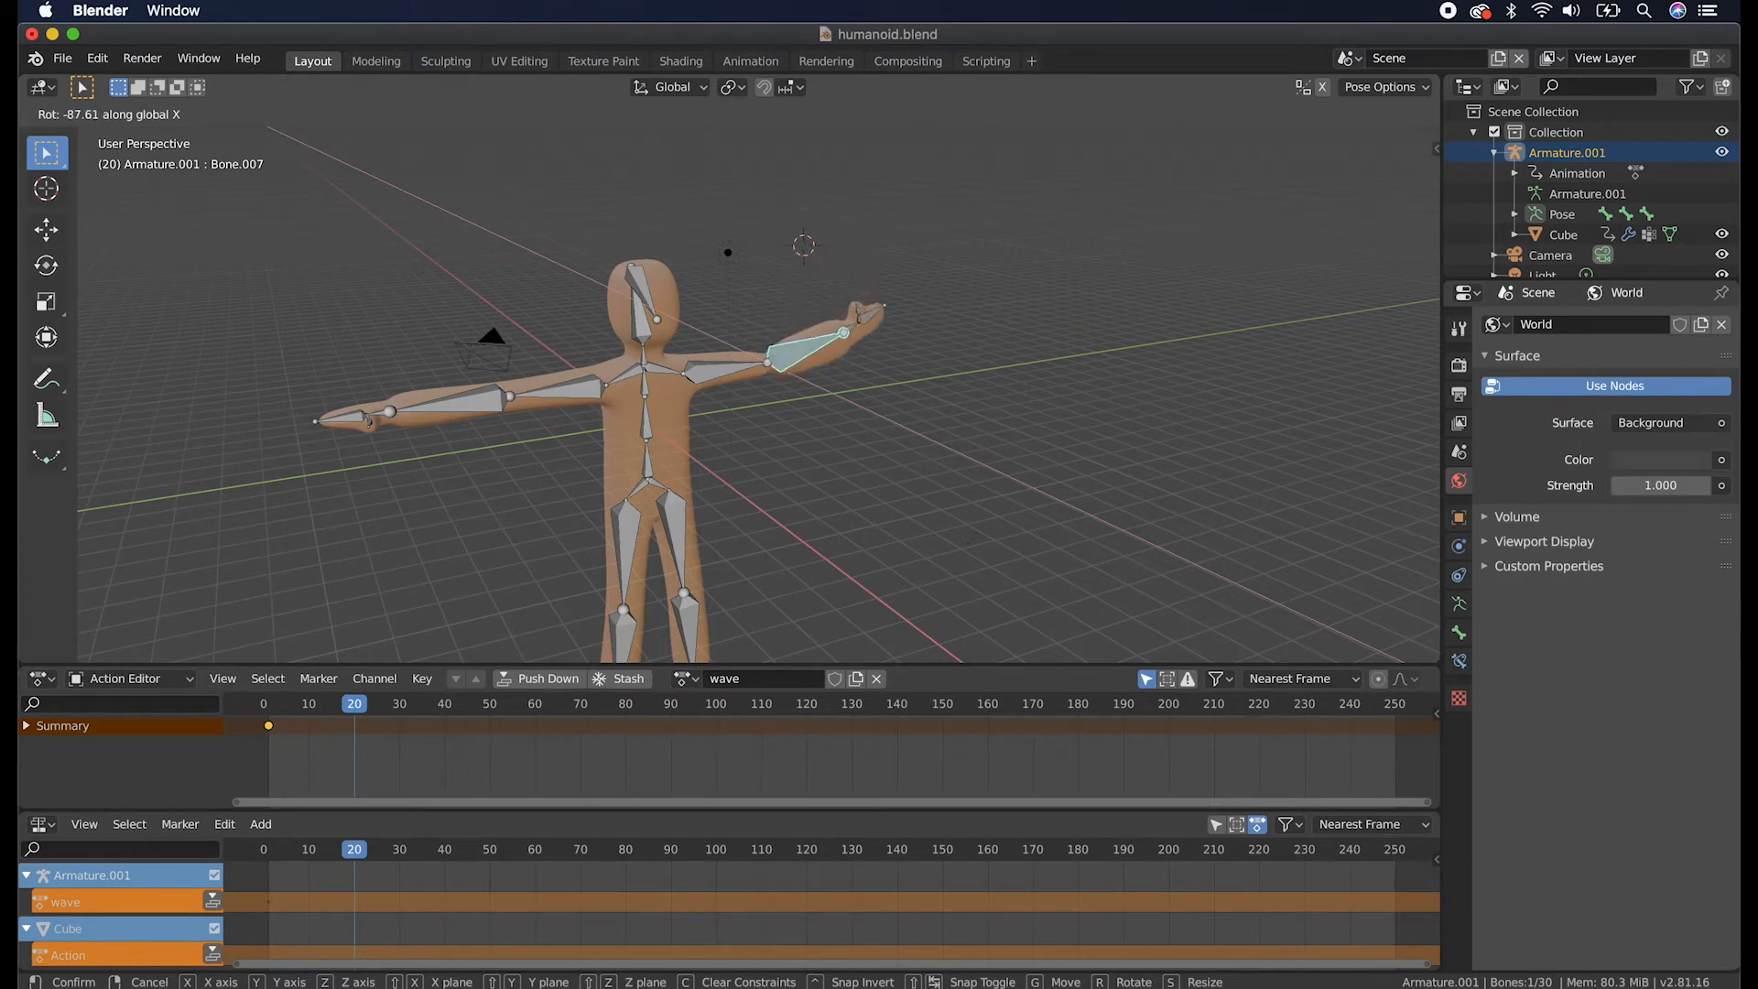
click(879, 609)
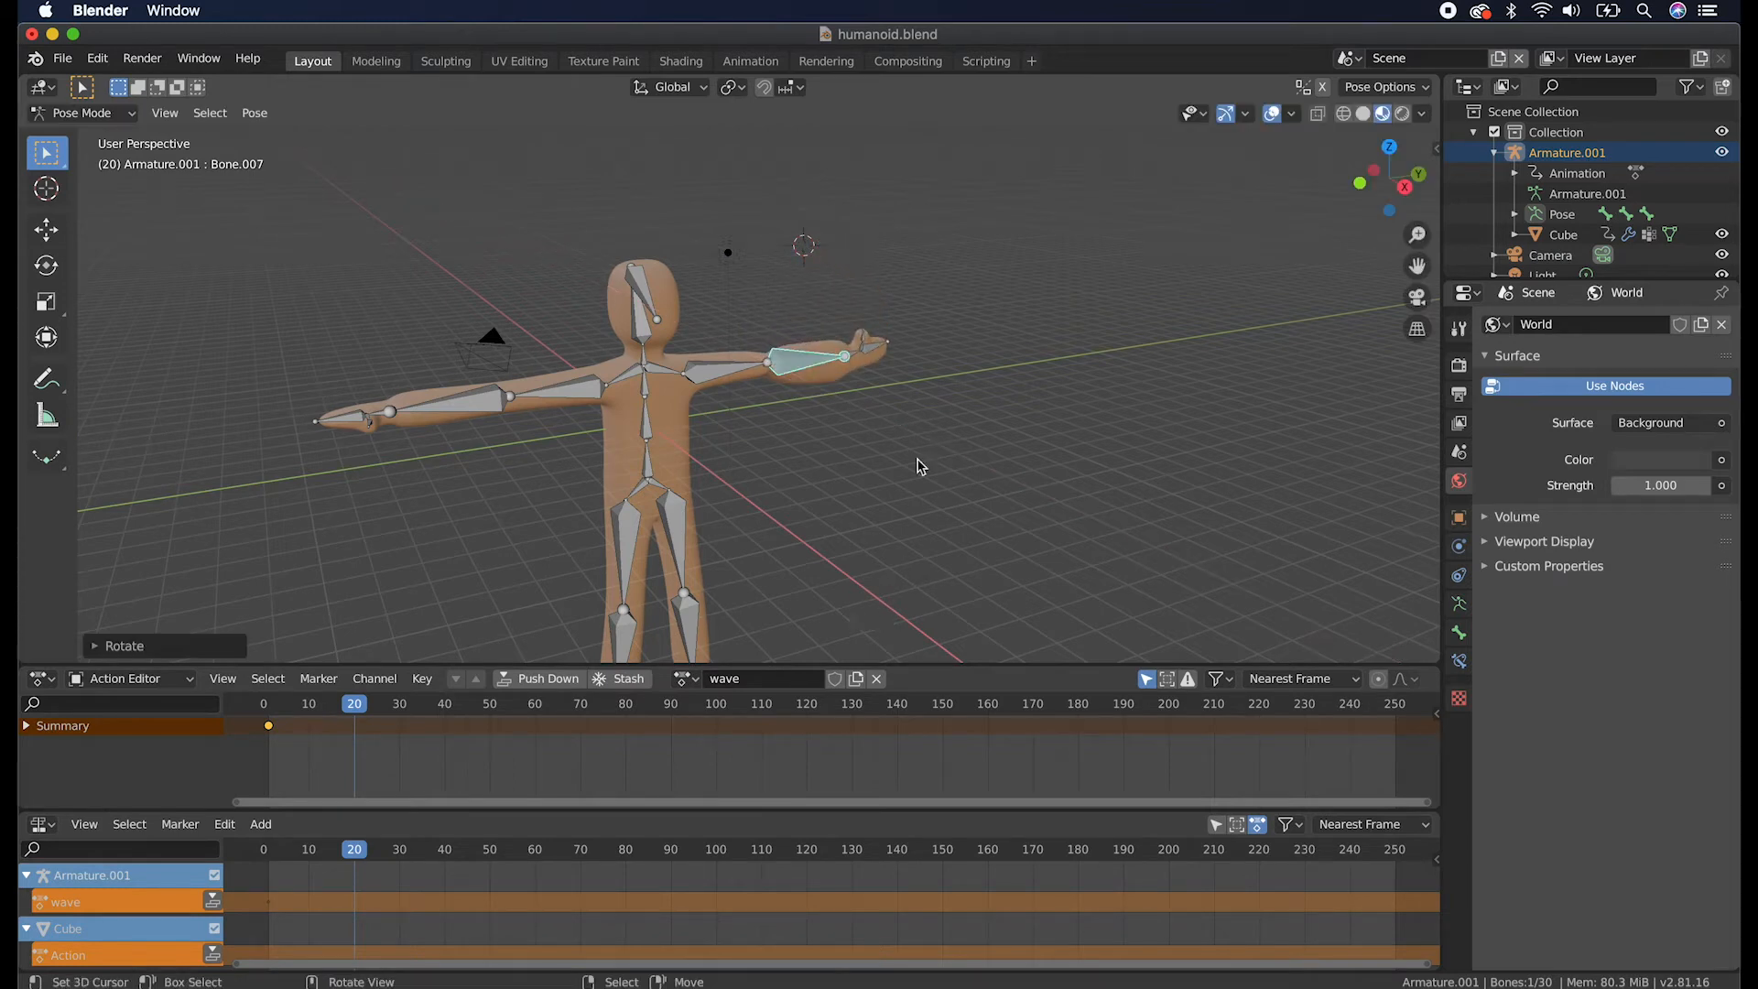
Rotate the hand bone of the lowered arm about 18 degrees about the global X axis to line up with the forearm.
click(859, 355)
key(r)
key(x)
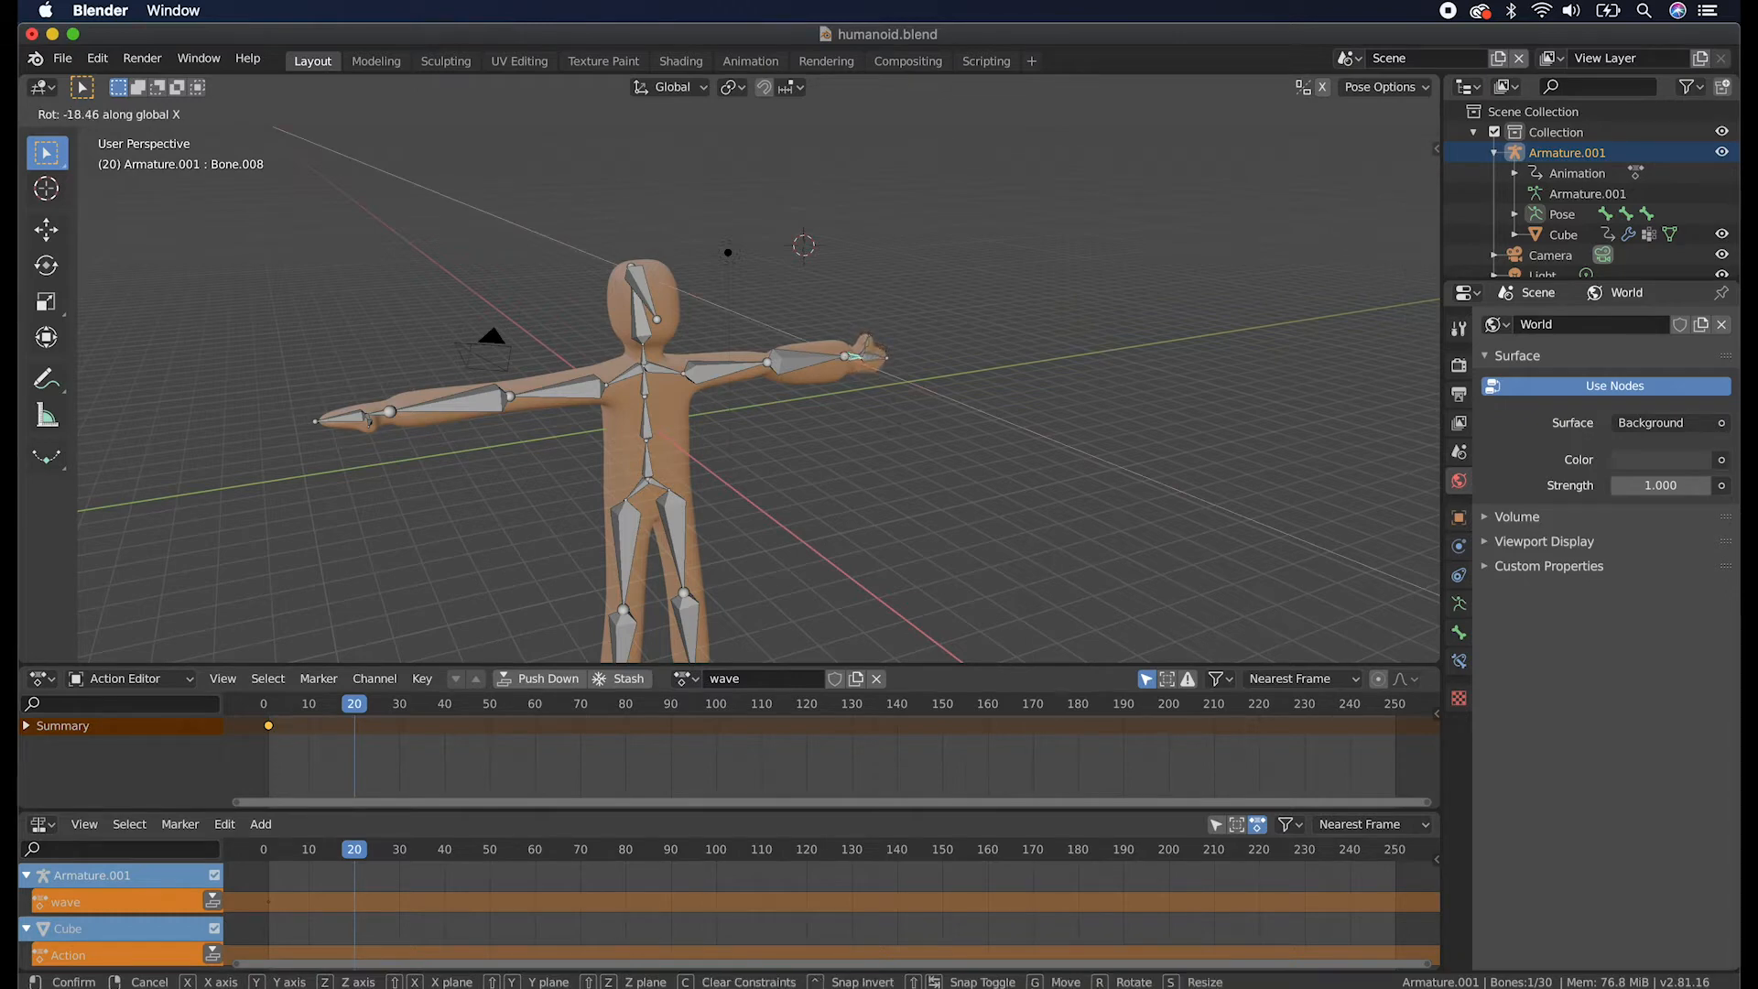
click(893, 466)
Insert a Rotation keyframe at frame 20 for the lowered arm's forearm and hand bones.
key(b)
drag(944, 297, 771, 435)
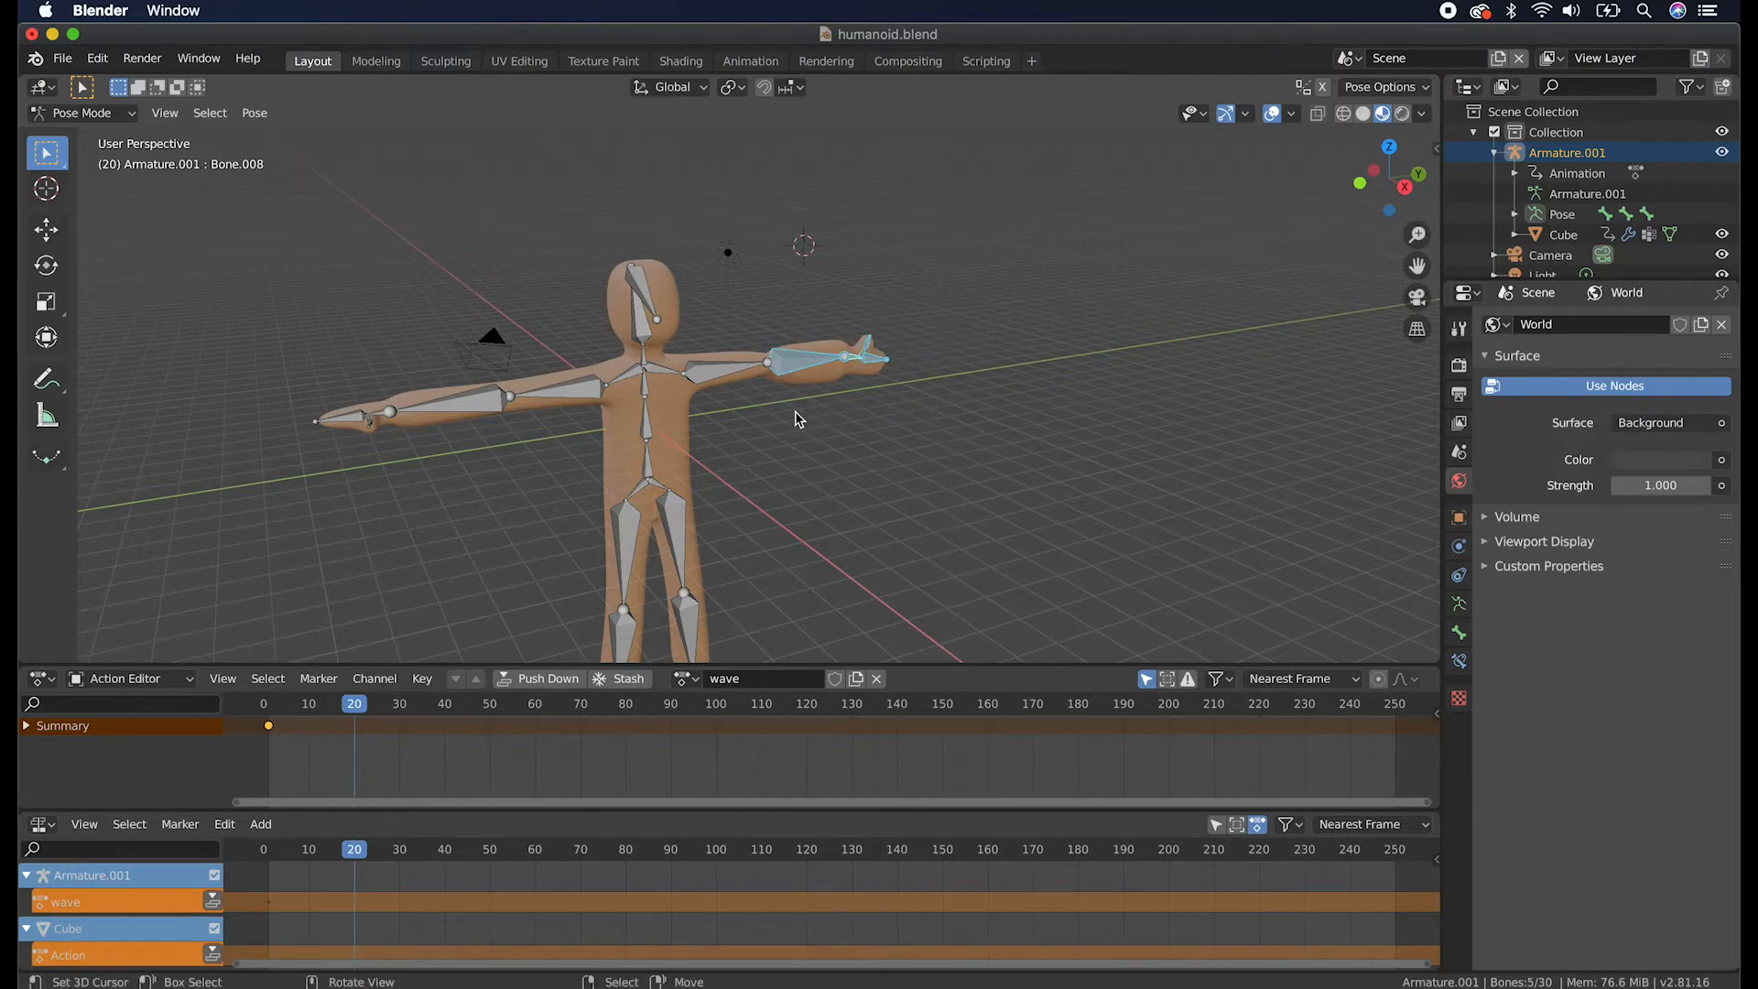
key(i)
click(797, 413)
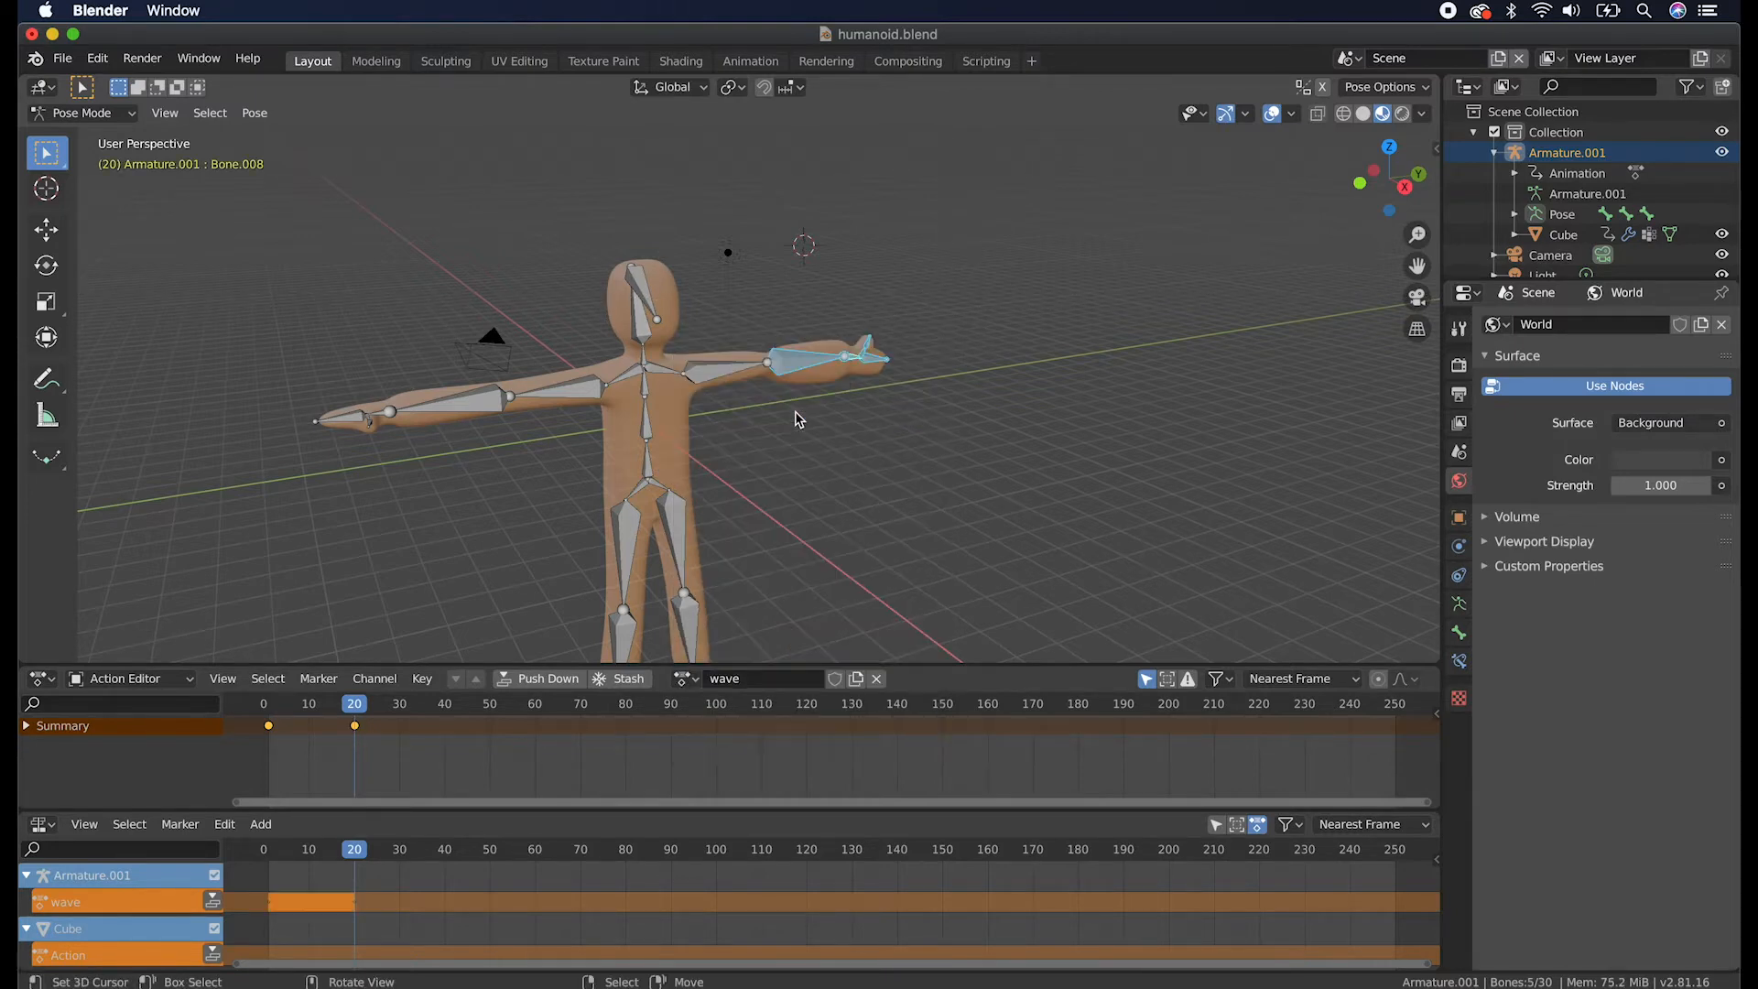
Duplicate the wave action's frame 1 keyframe to frame 40, with the playhead back at frame 1.
drag(357, 710, 269, 724)
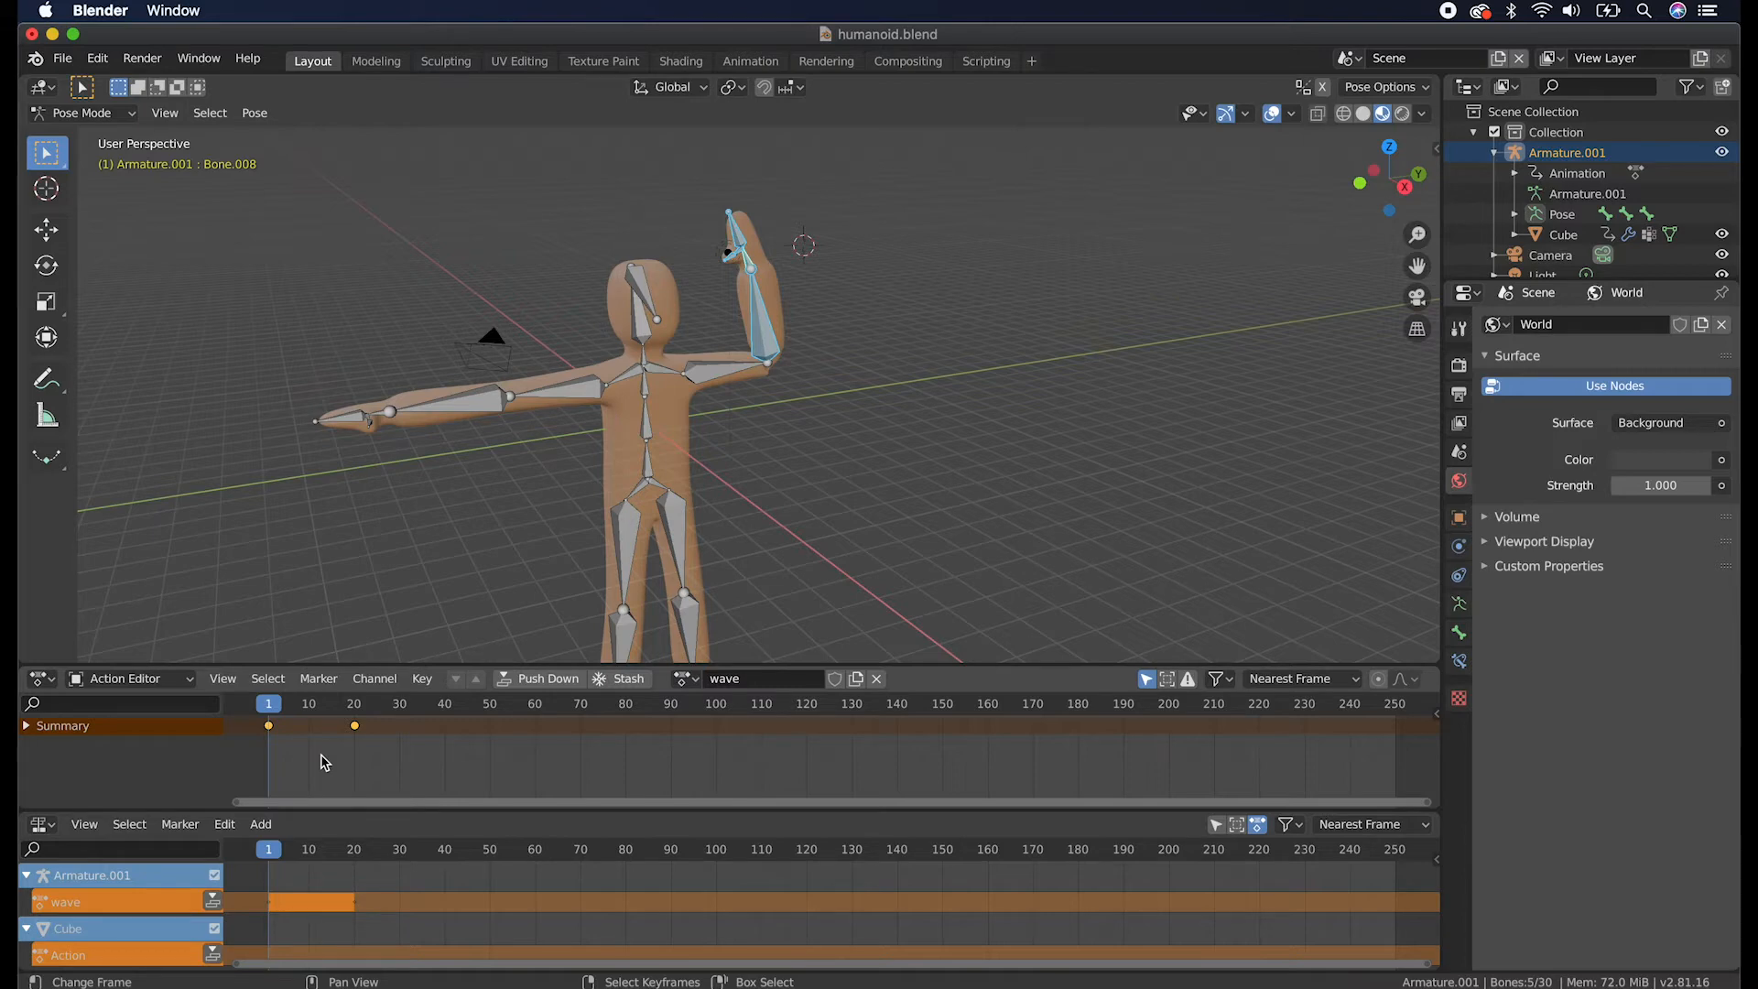
click(270, 727)
key(g)
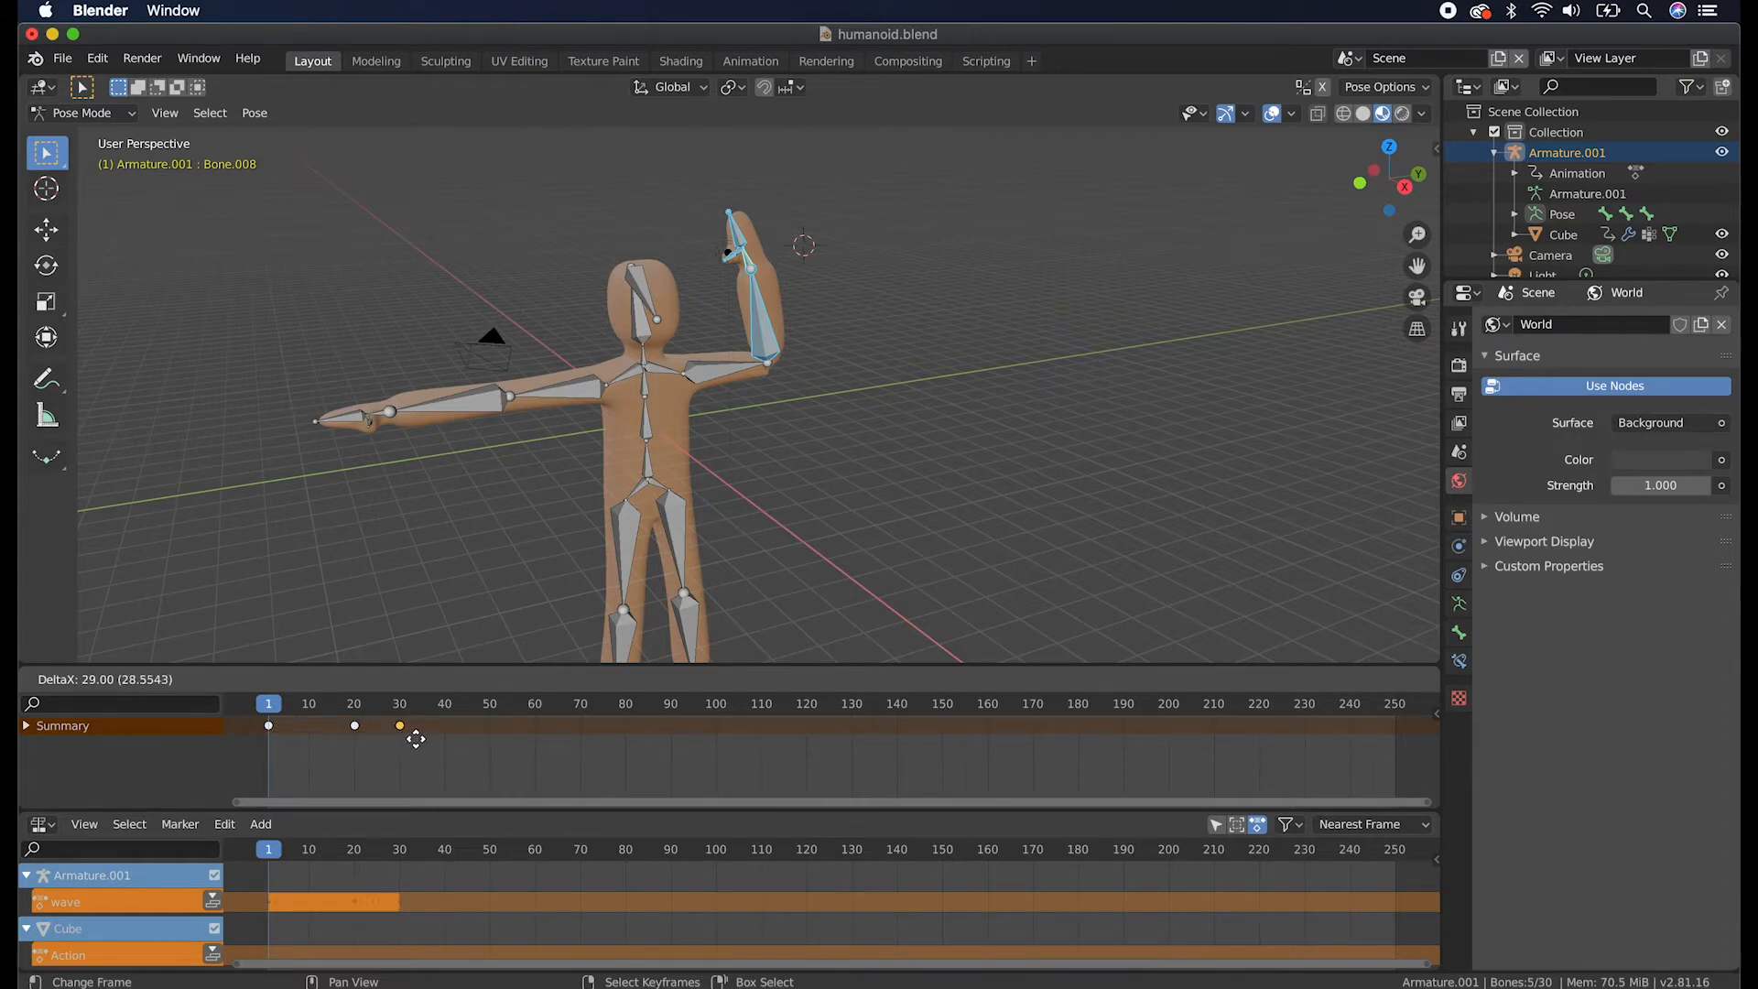
click(446, 740)
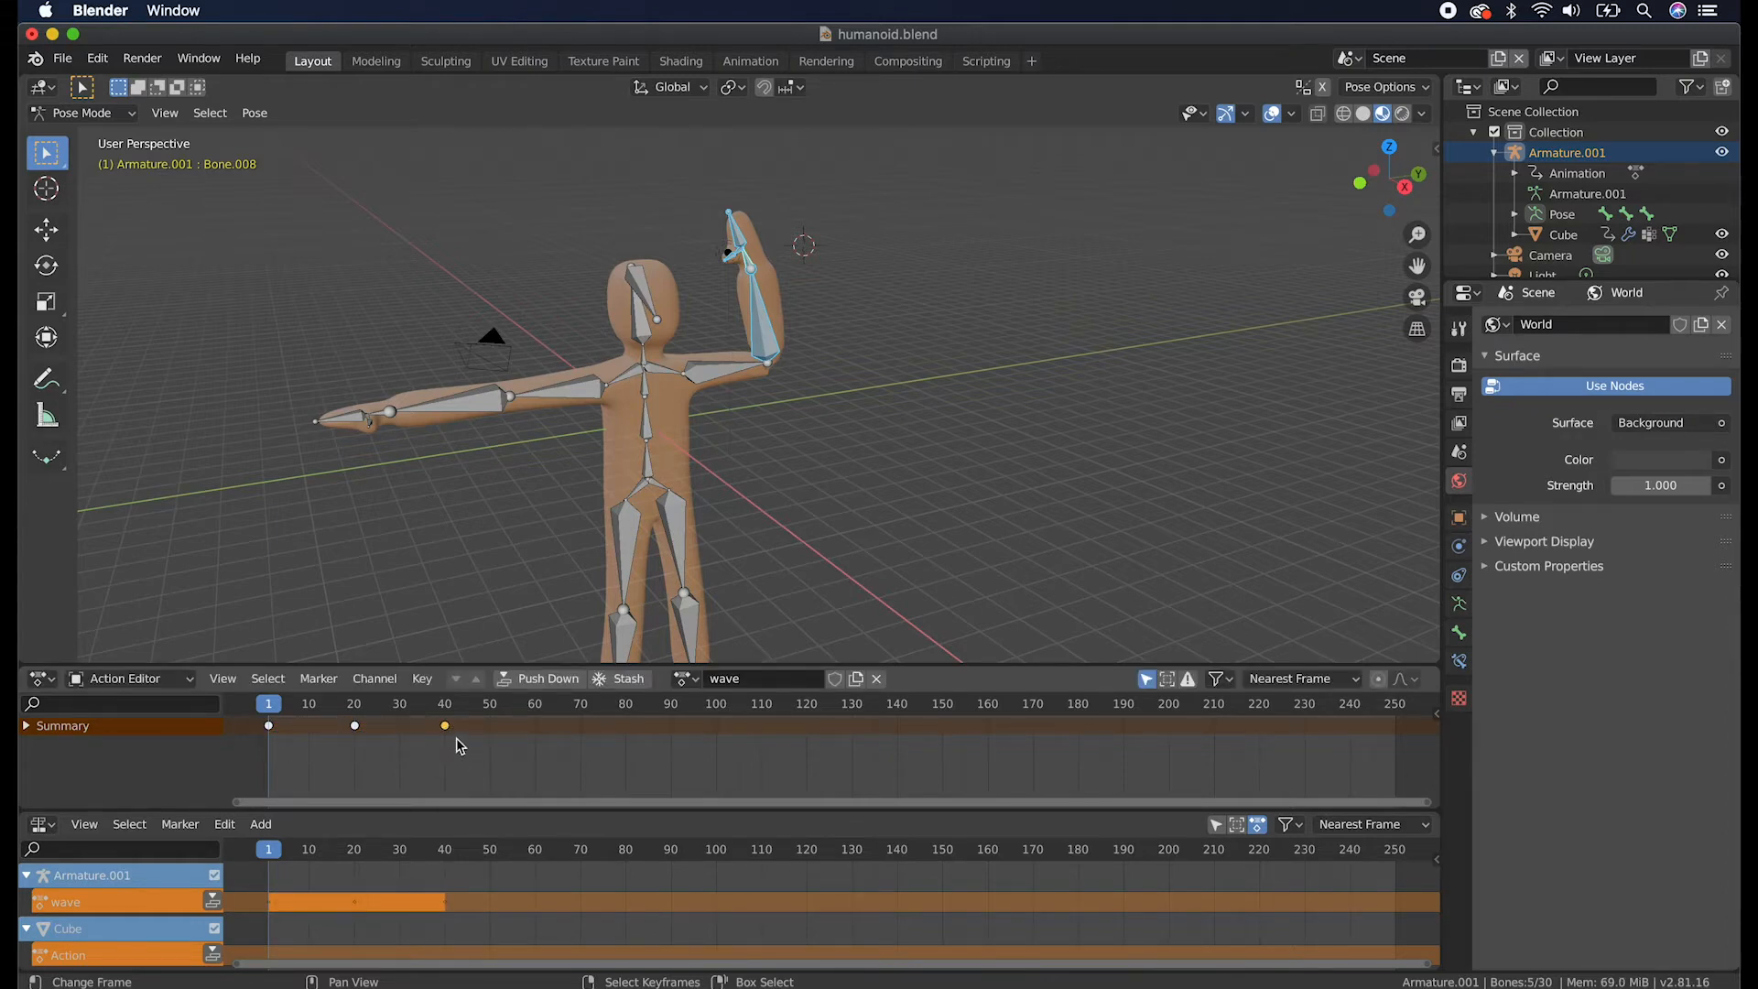
mouse_move(283, 717)
mouse_down()
mouse_move(448, 710)
mouse_move(268, 713)
mouse_up()
Push the wave action down onto an NLA track and create a new action for the armature.
drag(535, 810, 538, 759)
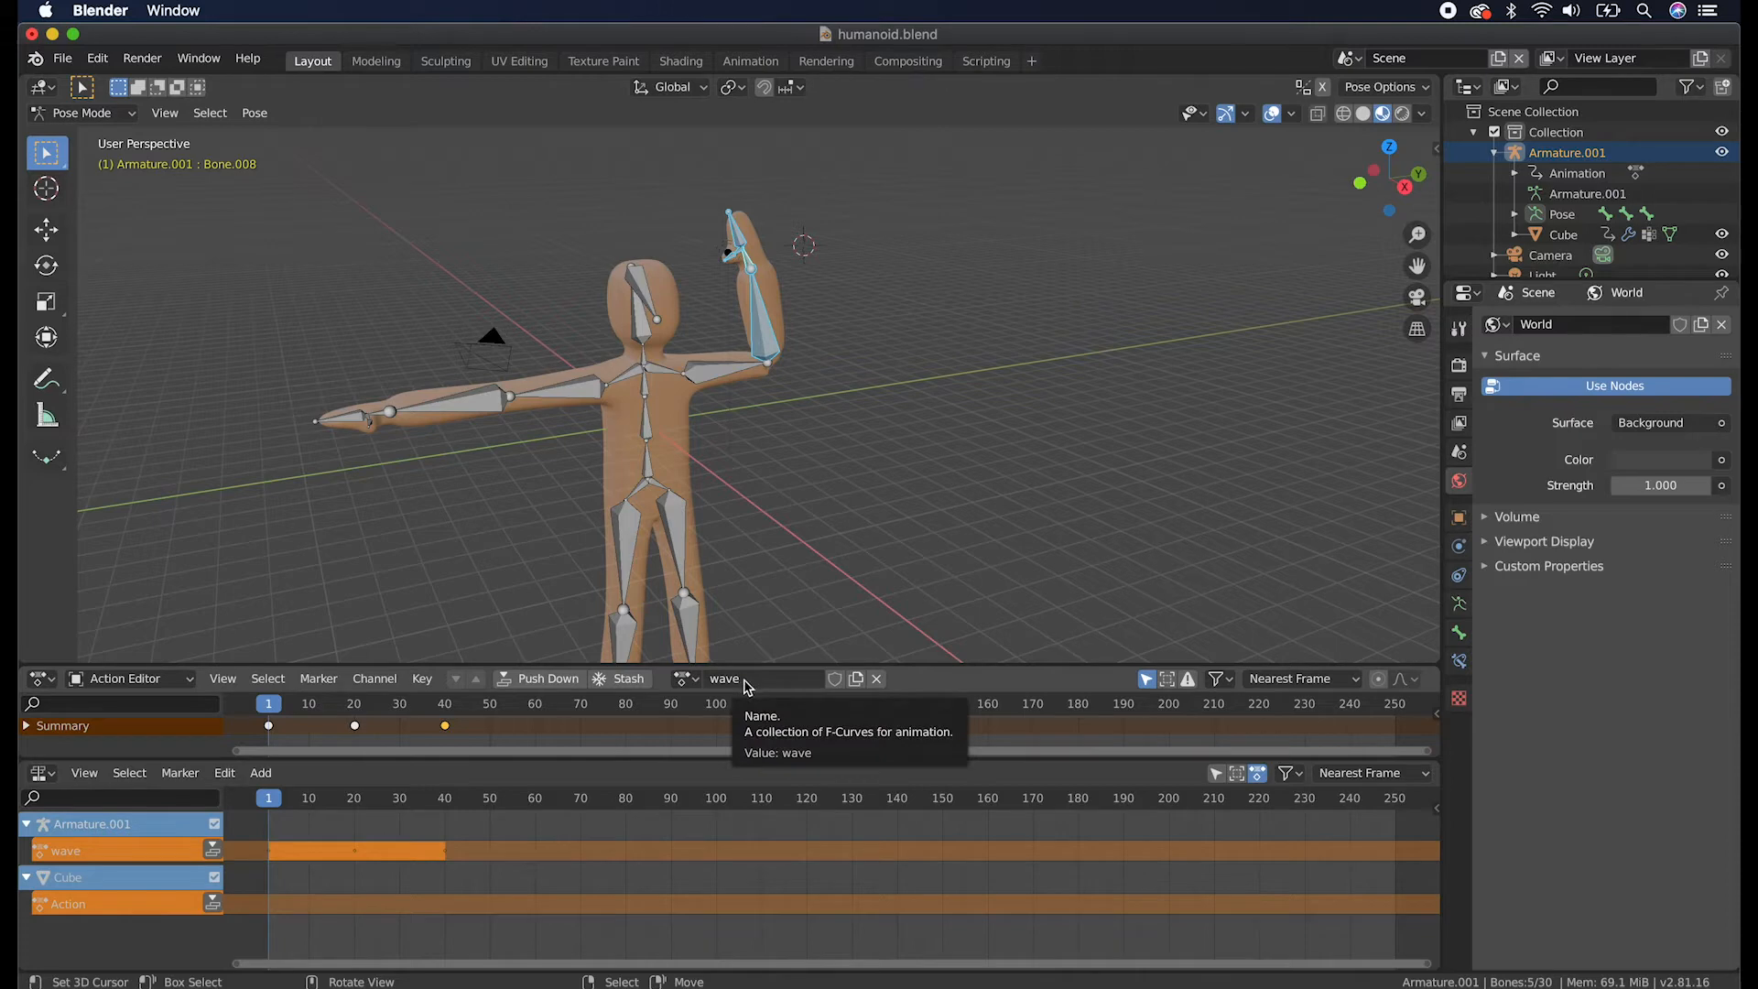
click(541, 685)
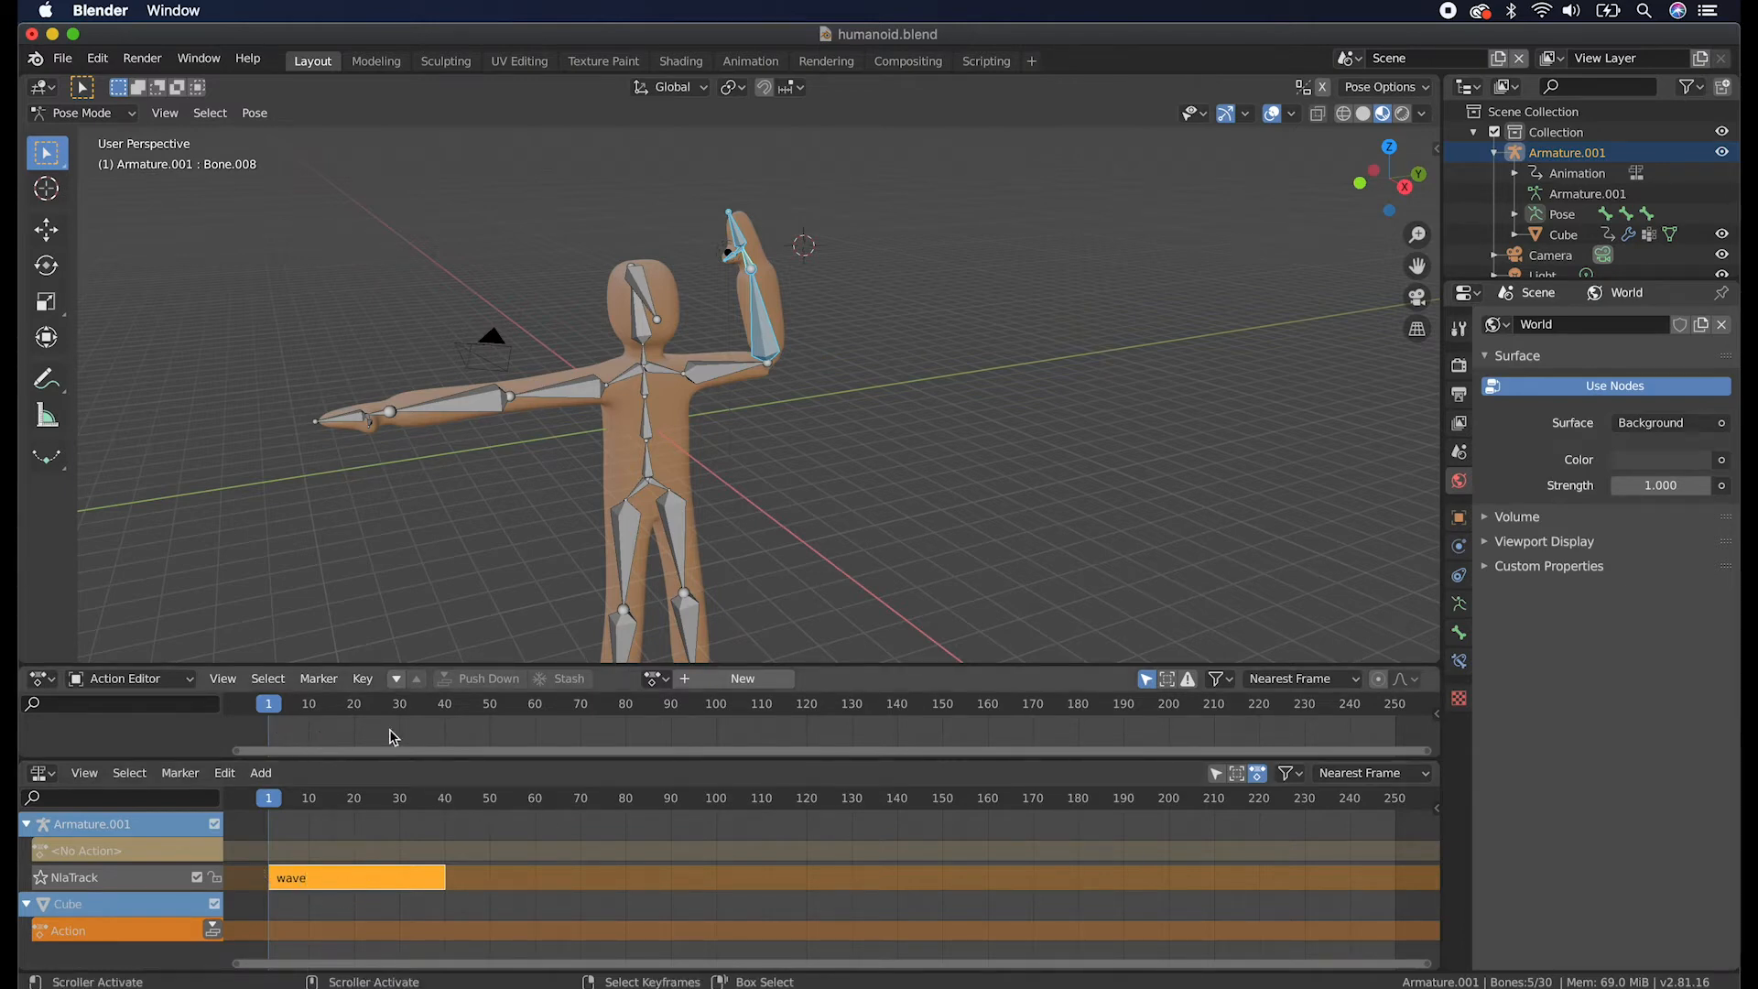
drag(364, 759, 367, 834)
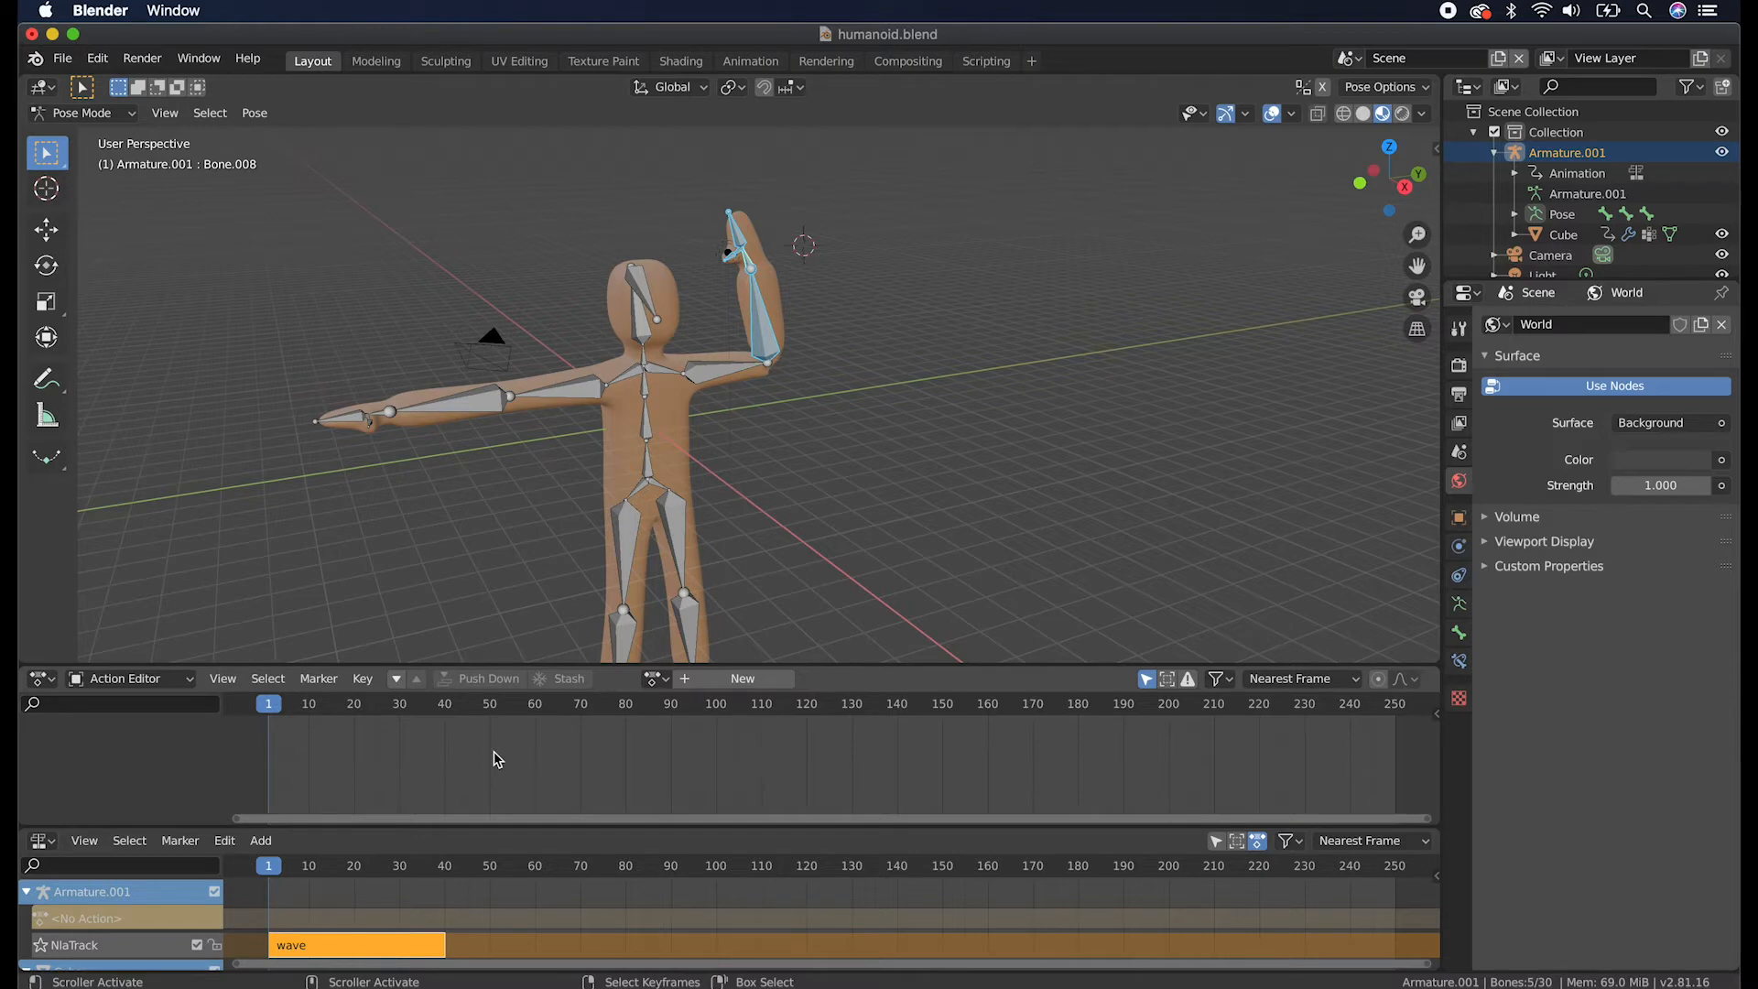
click(738, 682)
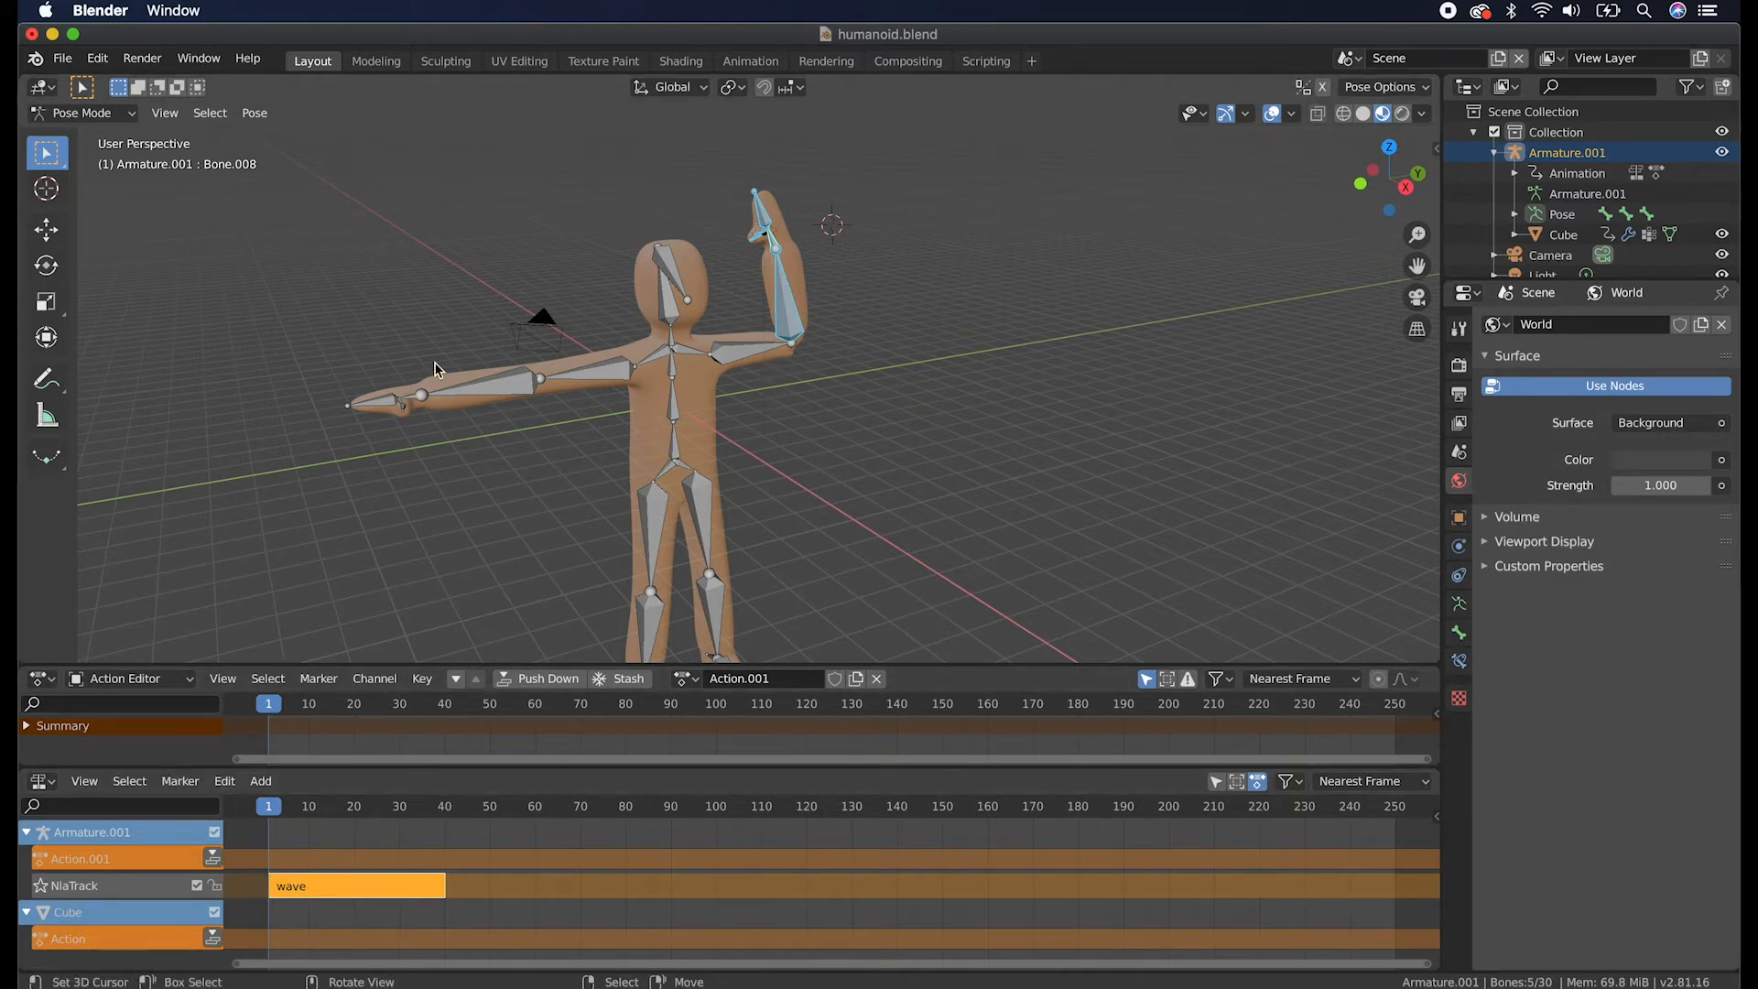
Clear all transforms of the selected forearm and hand bones so the arm returns to its rest pose.
click(266, 116)
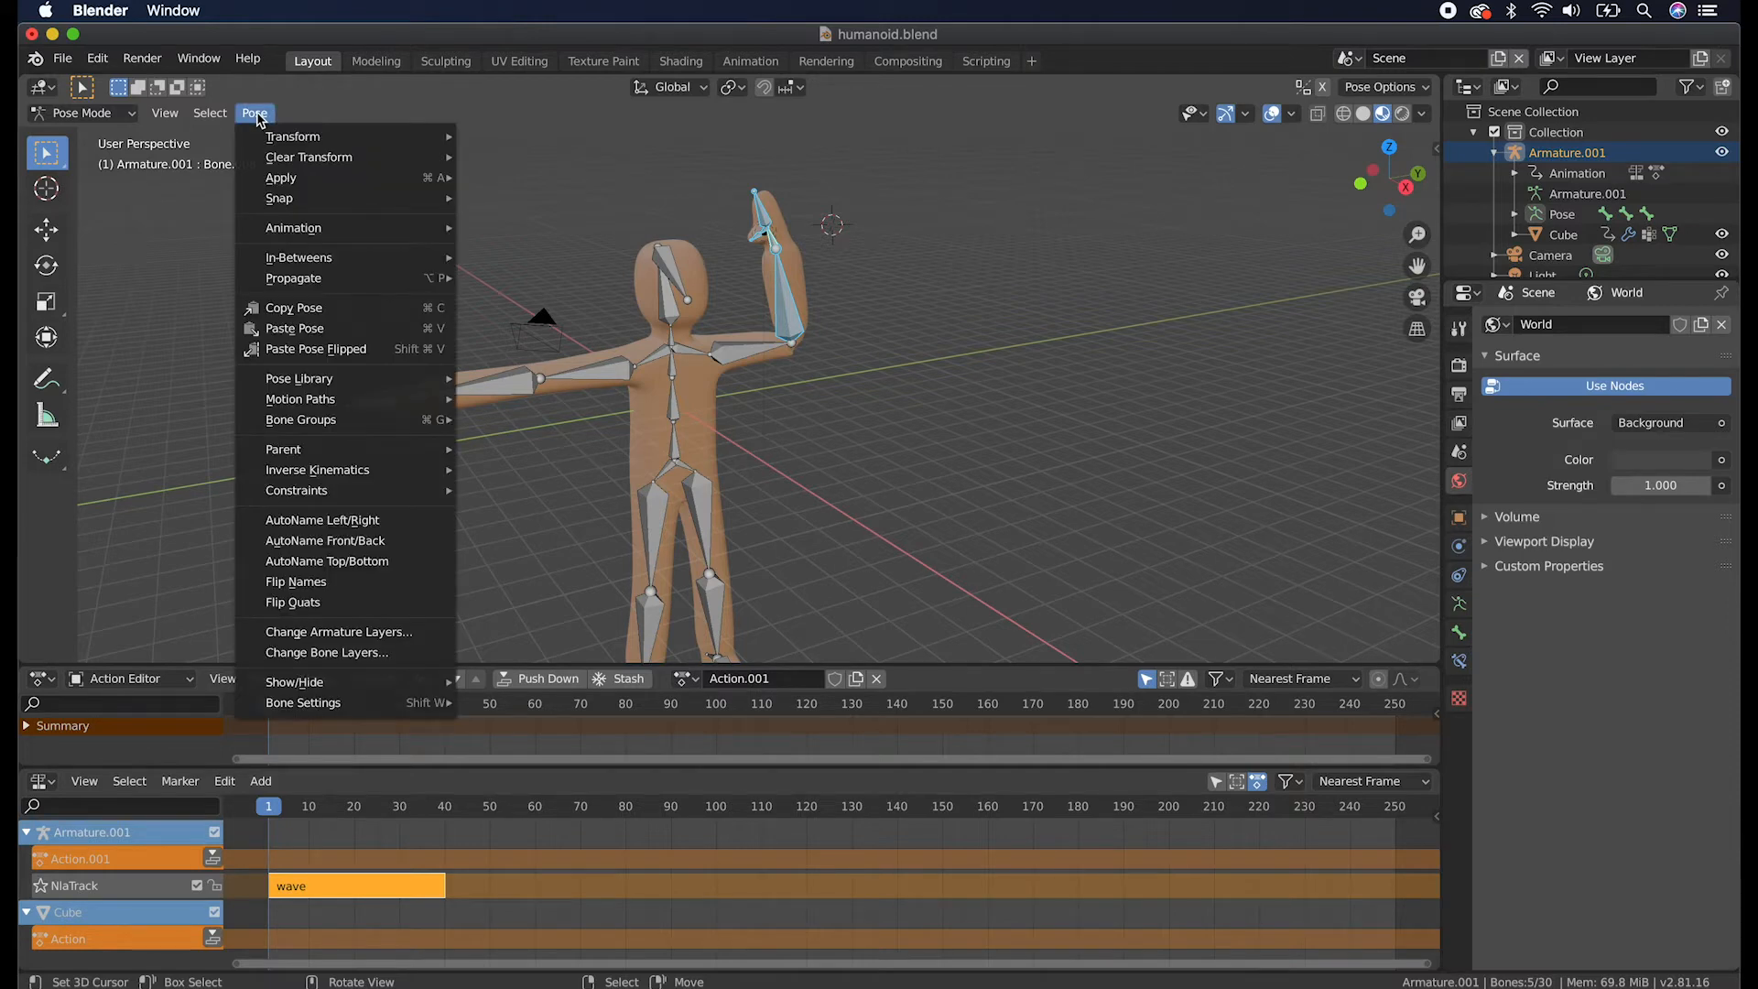
mouse_move(263, 155)
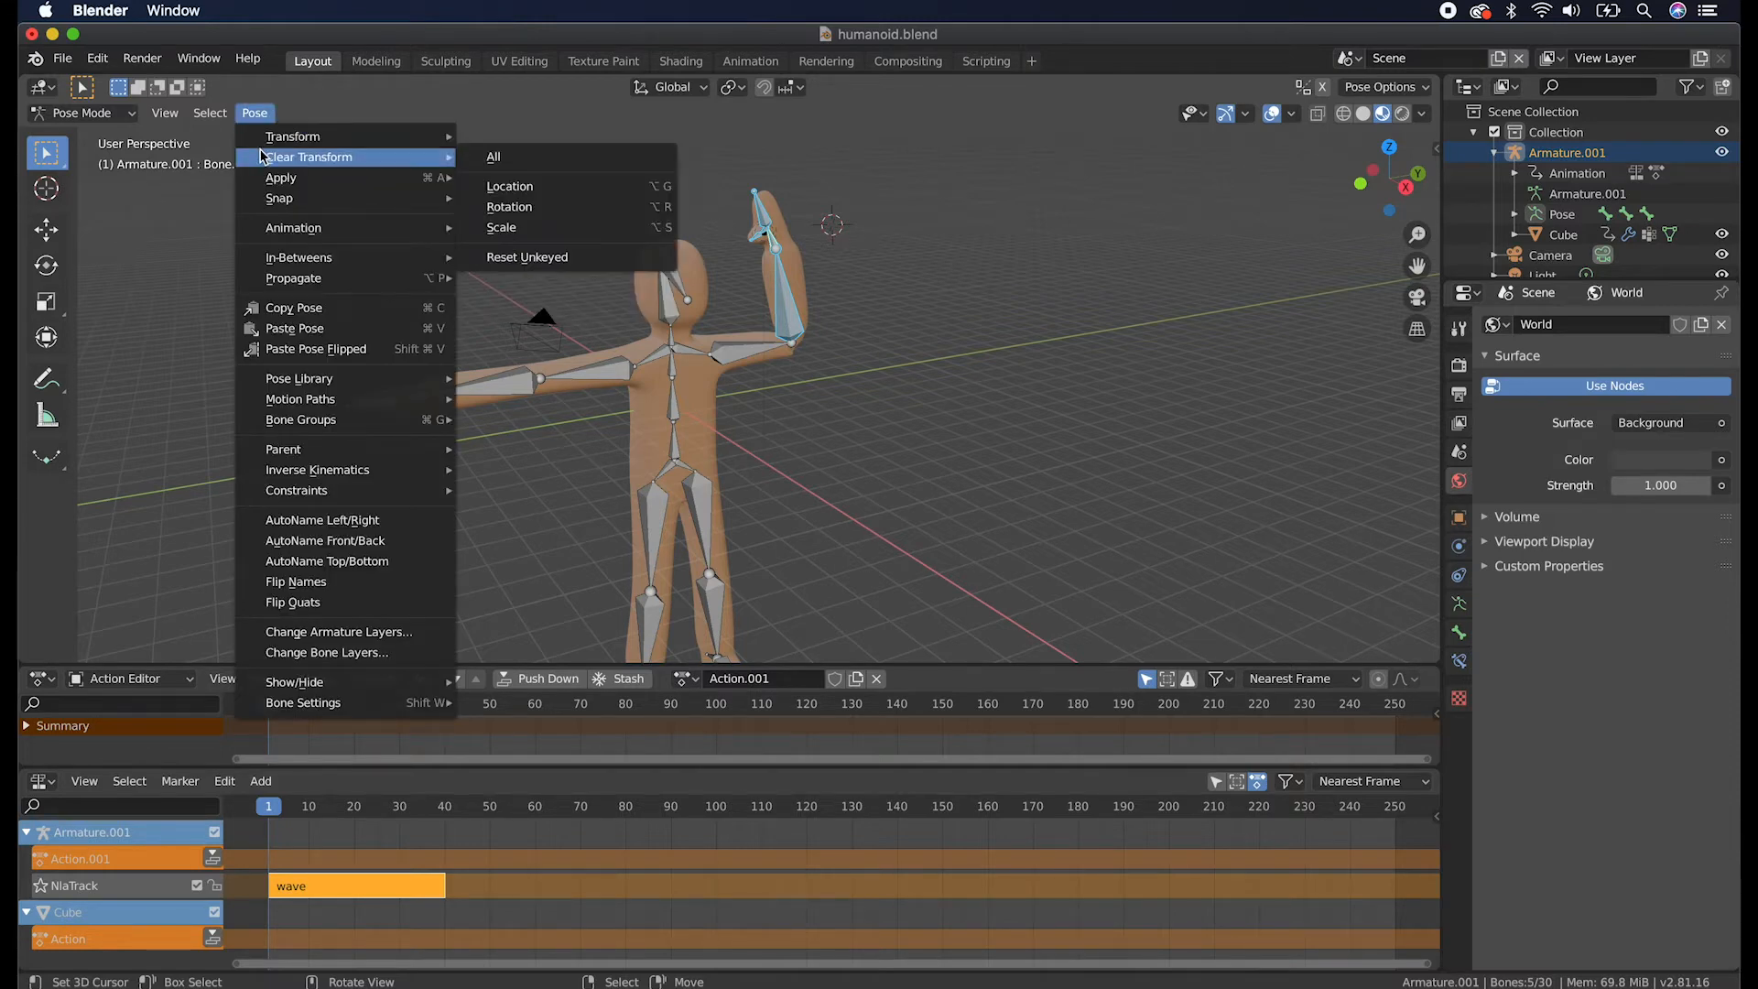
click(486, 161)
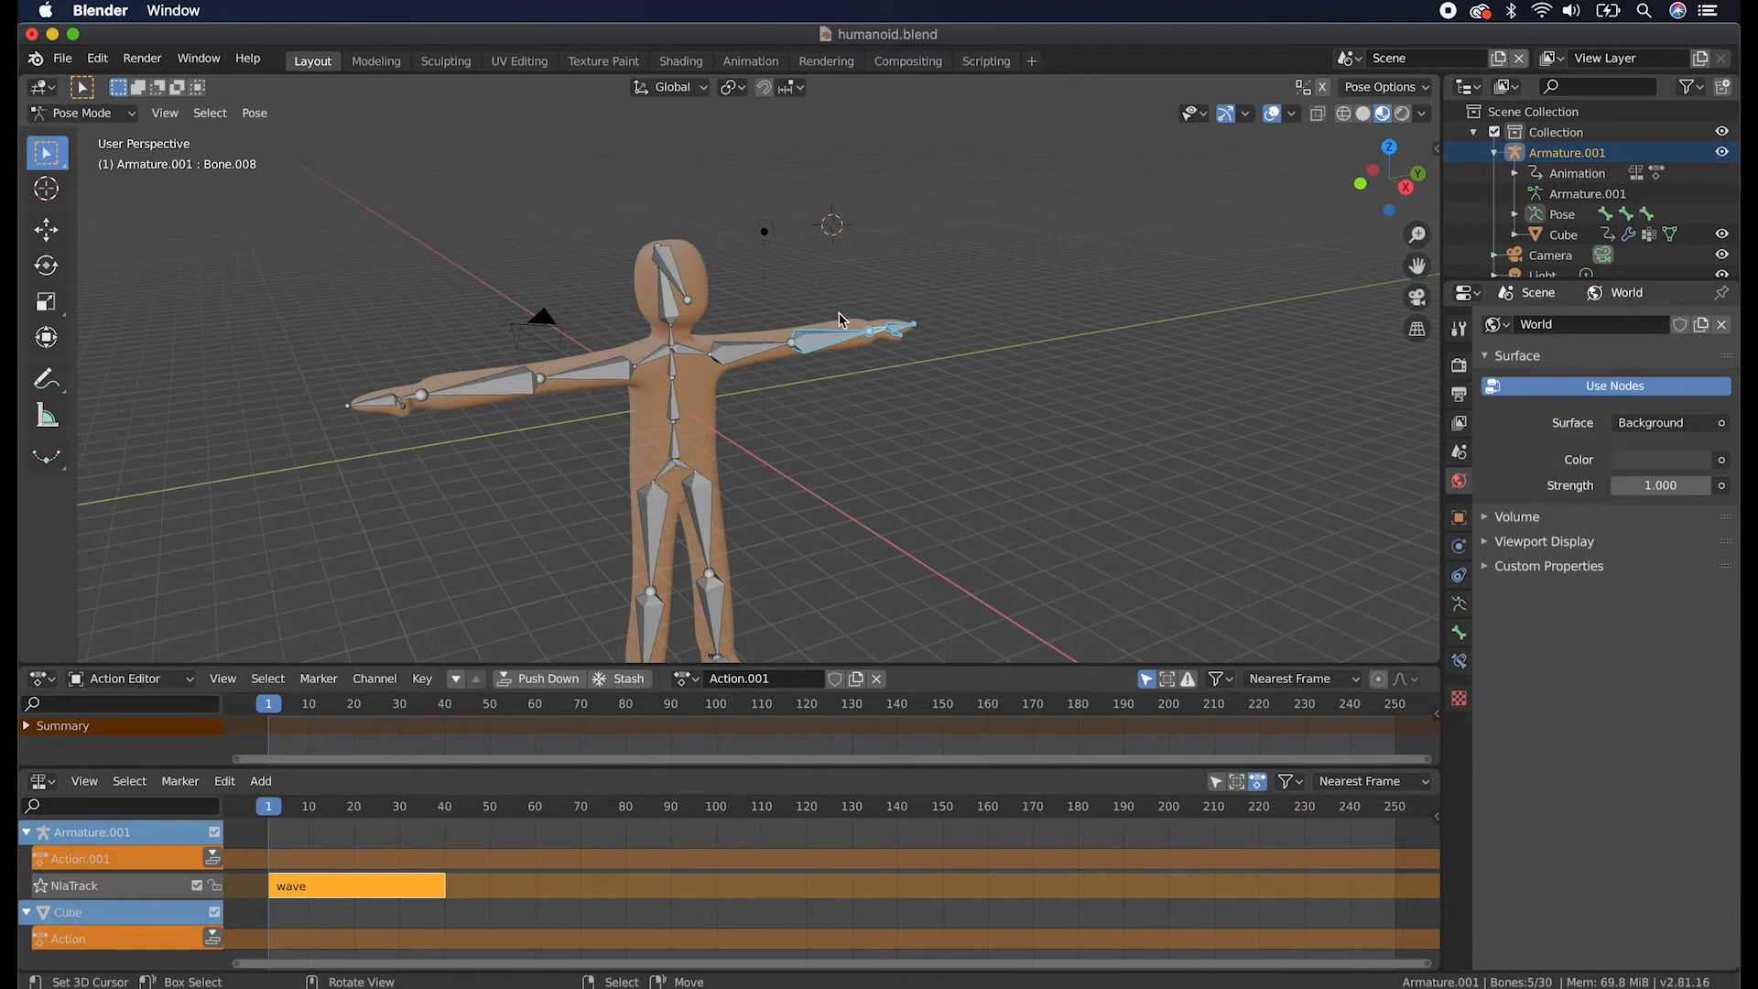
Rename the new action as walk.
middle_drag(714, 453, 733, 476)
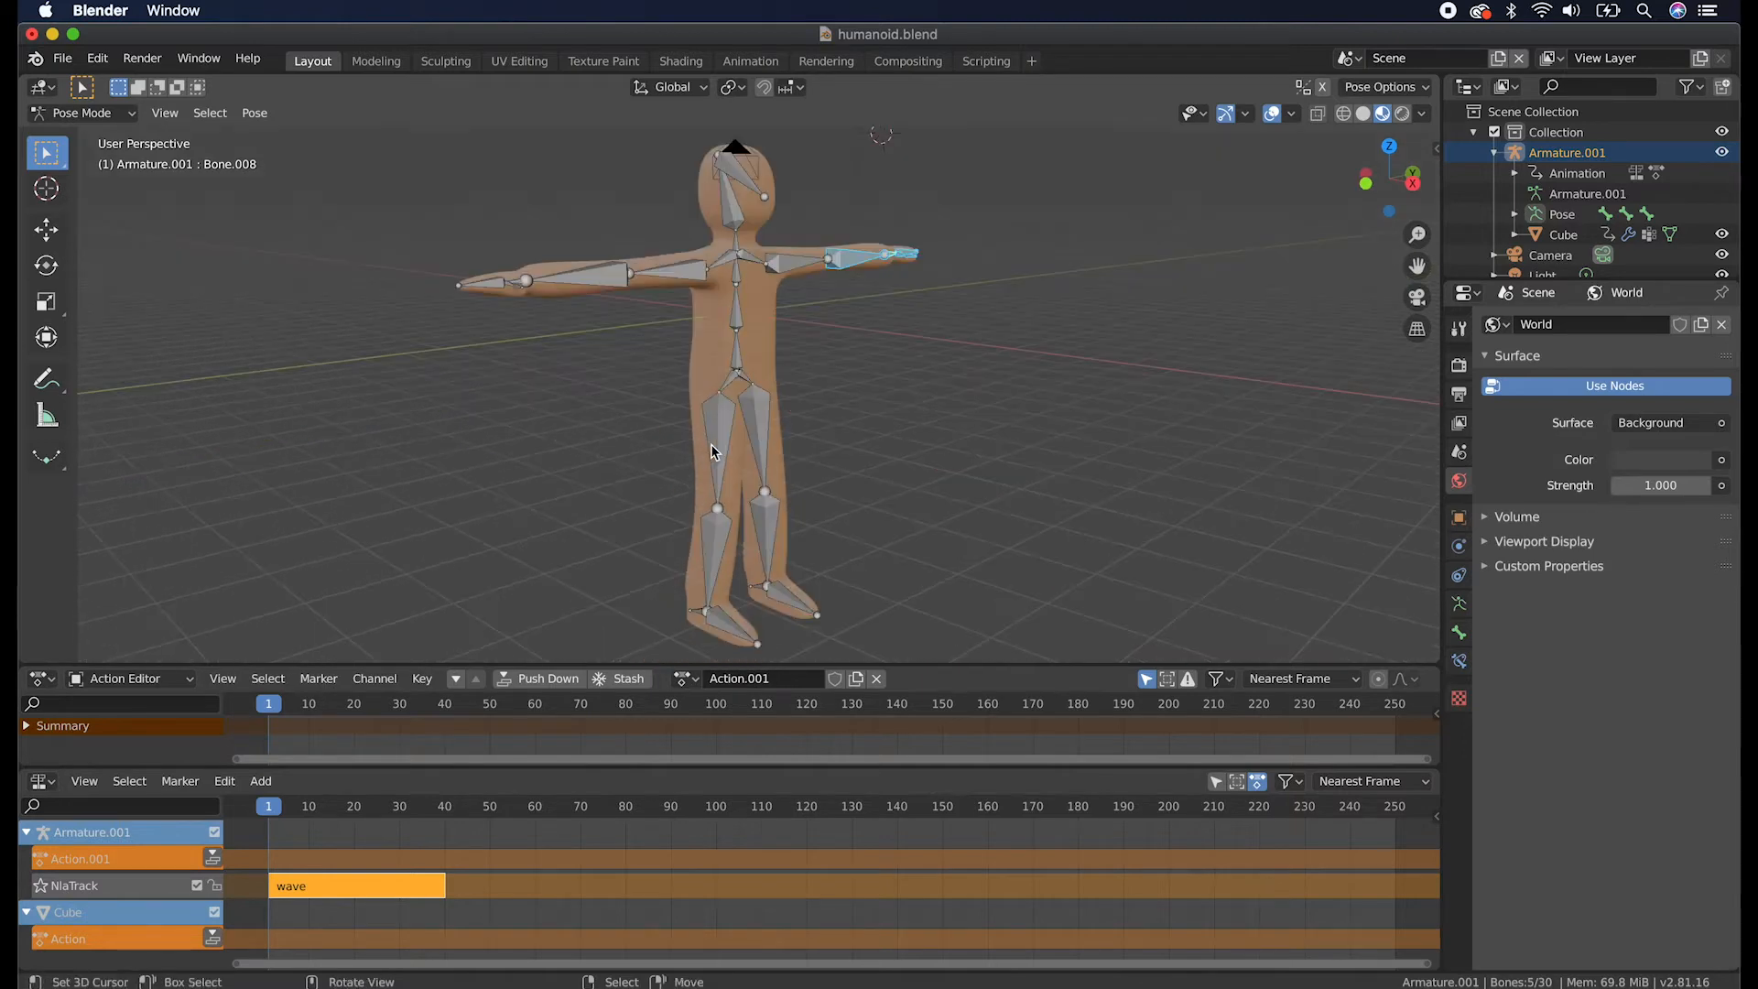
text(walk)
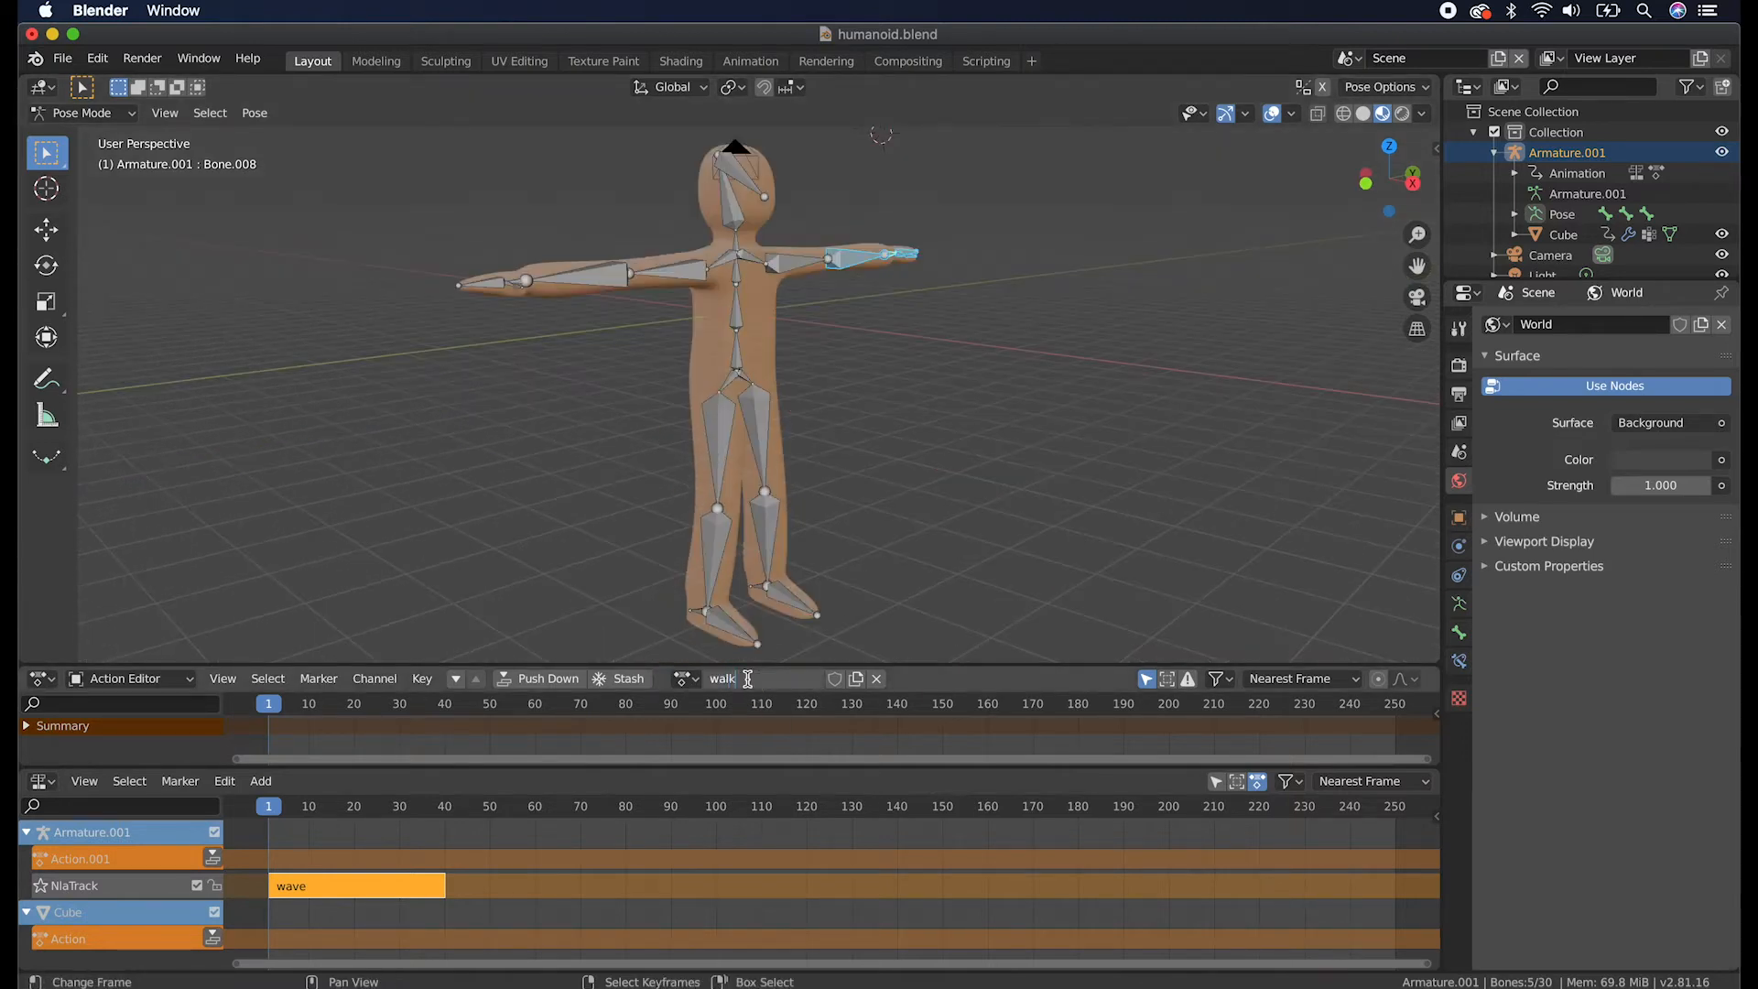
key(Return)
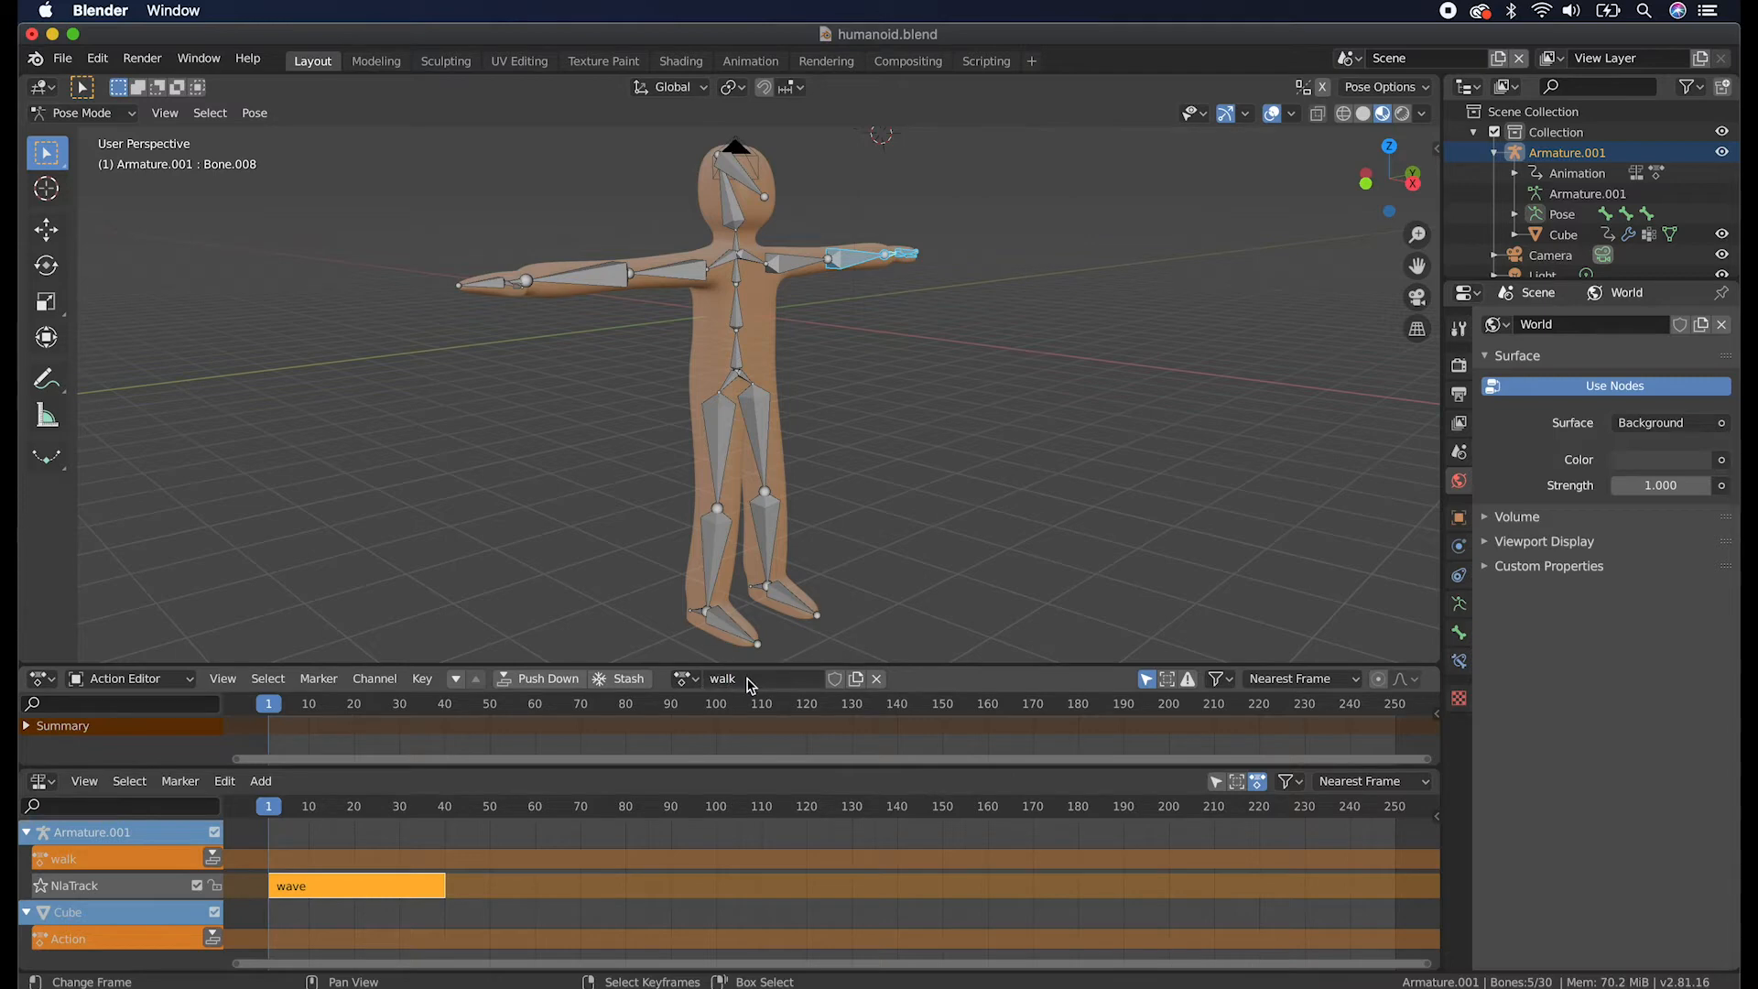
Swing the character's right thigh bone forward by about 50 degrees.
right_click(720, 473)
scroll(720, 472, left, 3)
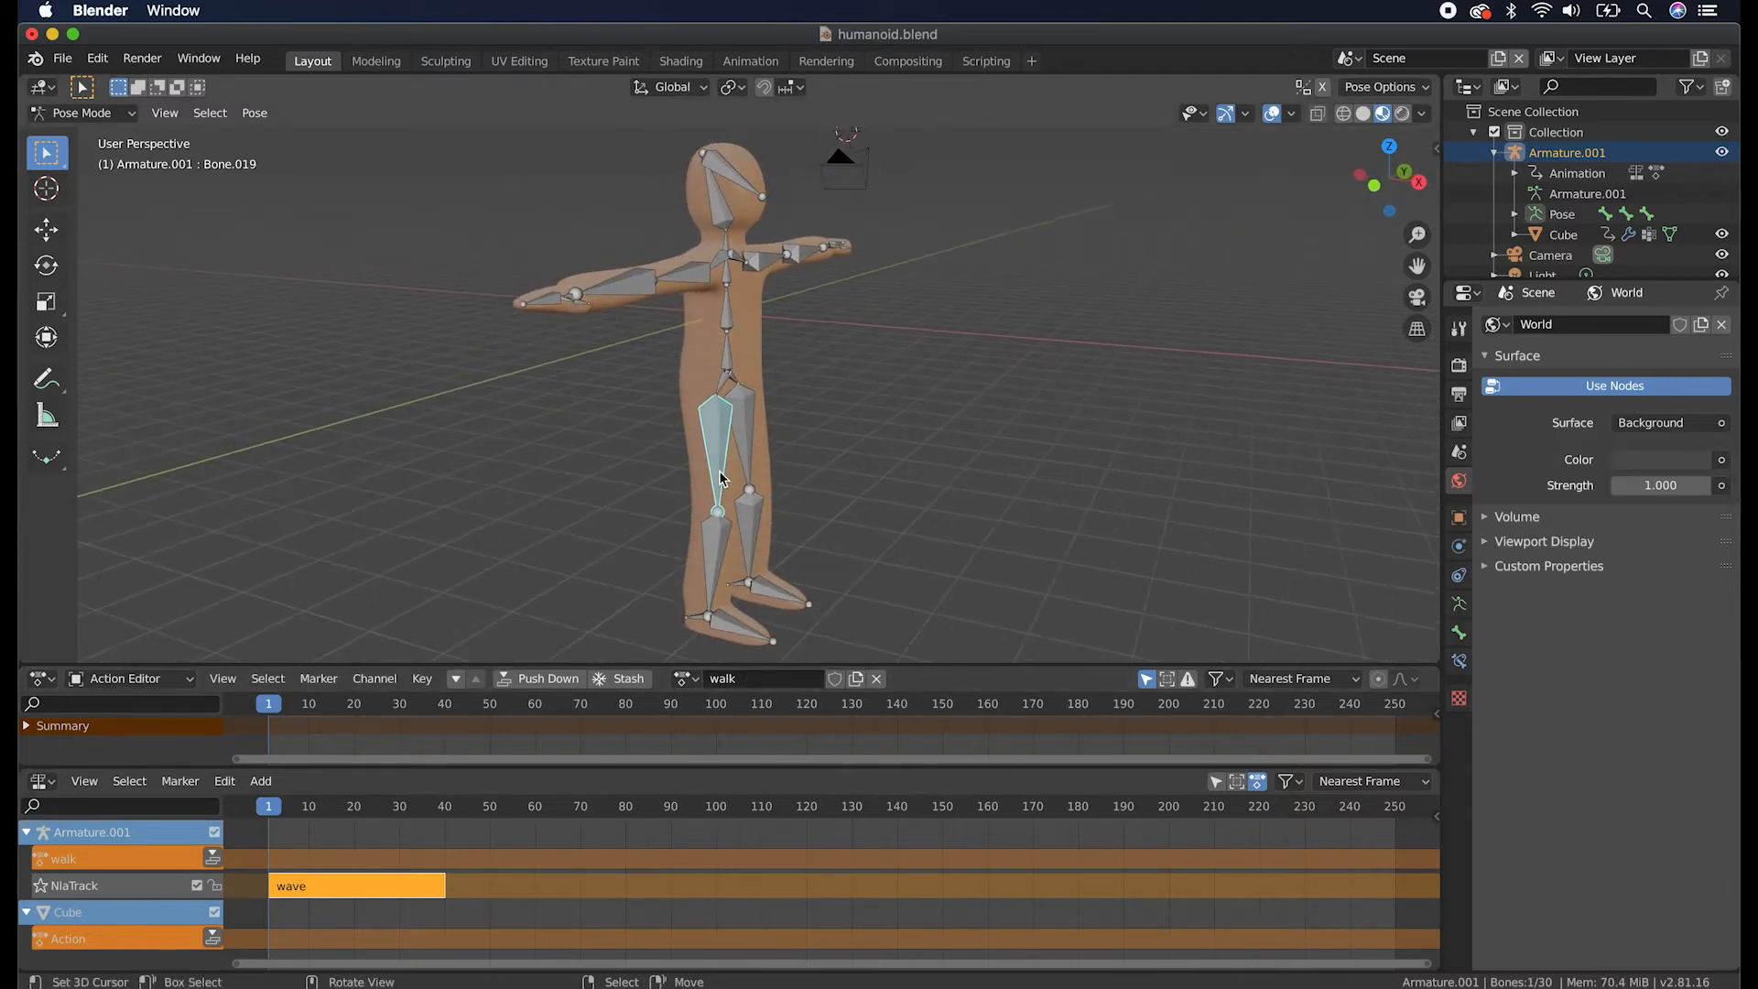
shift+scroll(720, 473, down, 2)
scroll(719, 473, right, 5)
scroll(720, 472, left, 5)
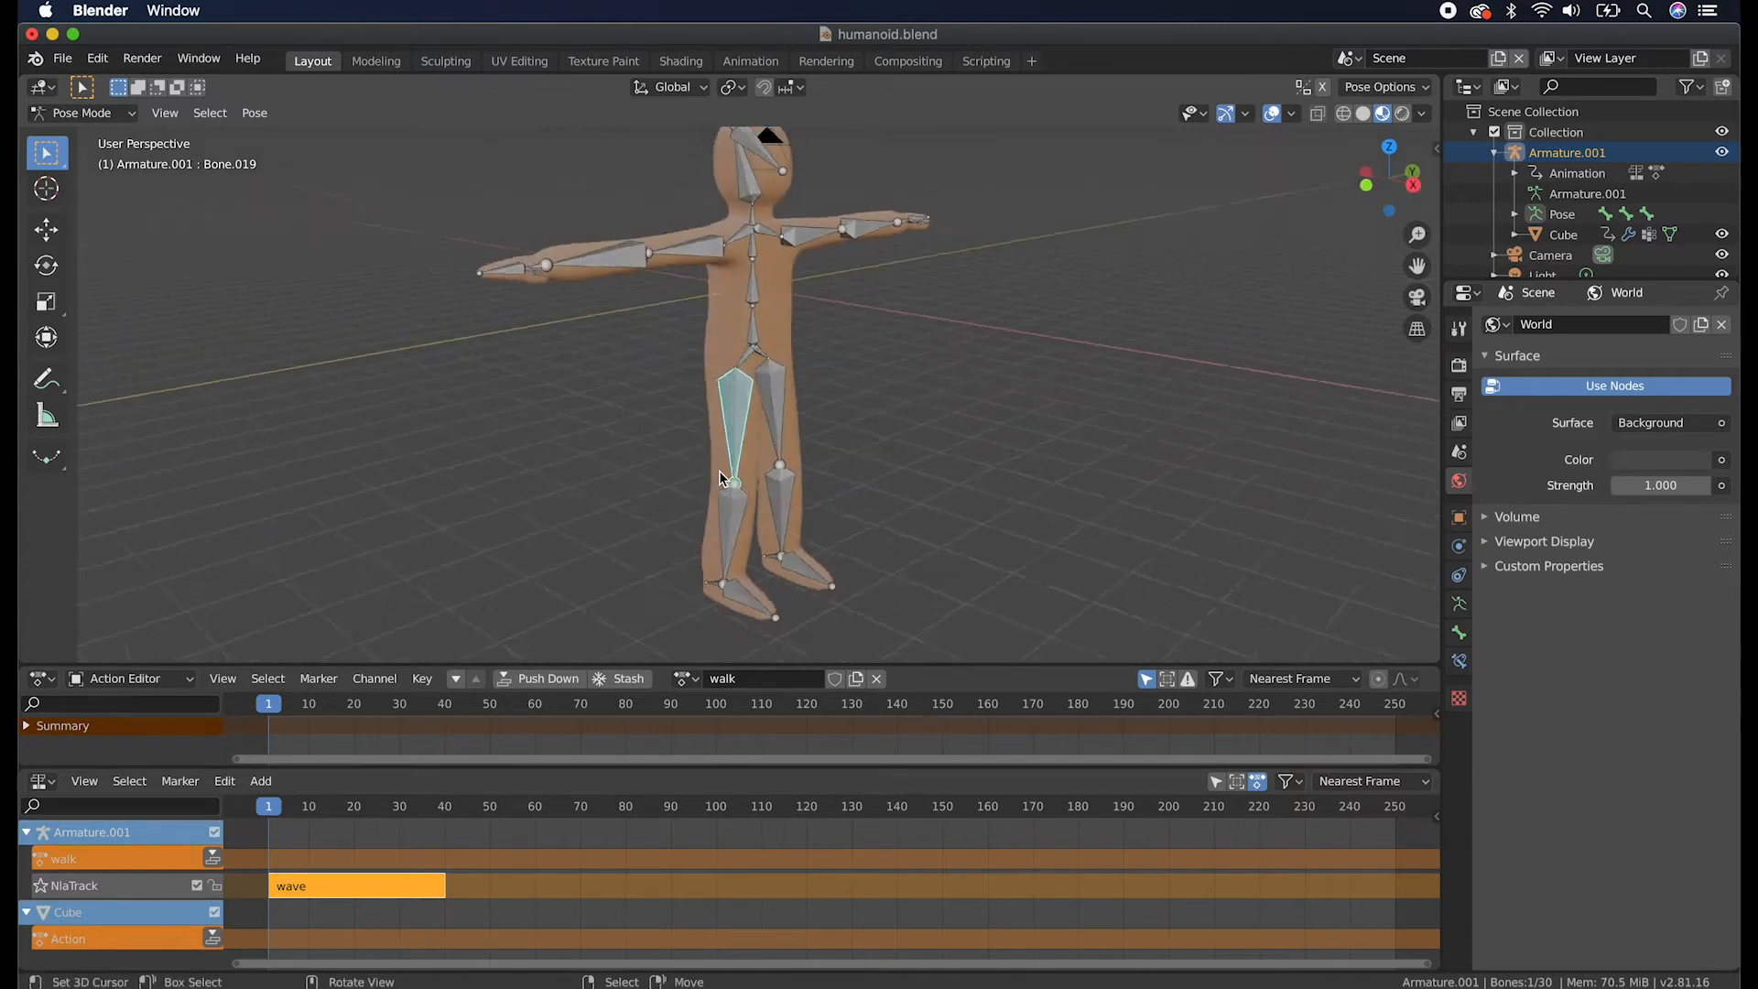
scroll(720, 473, left, 1)
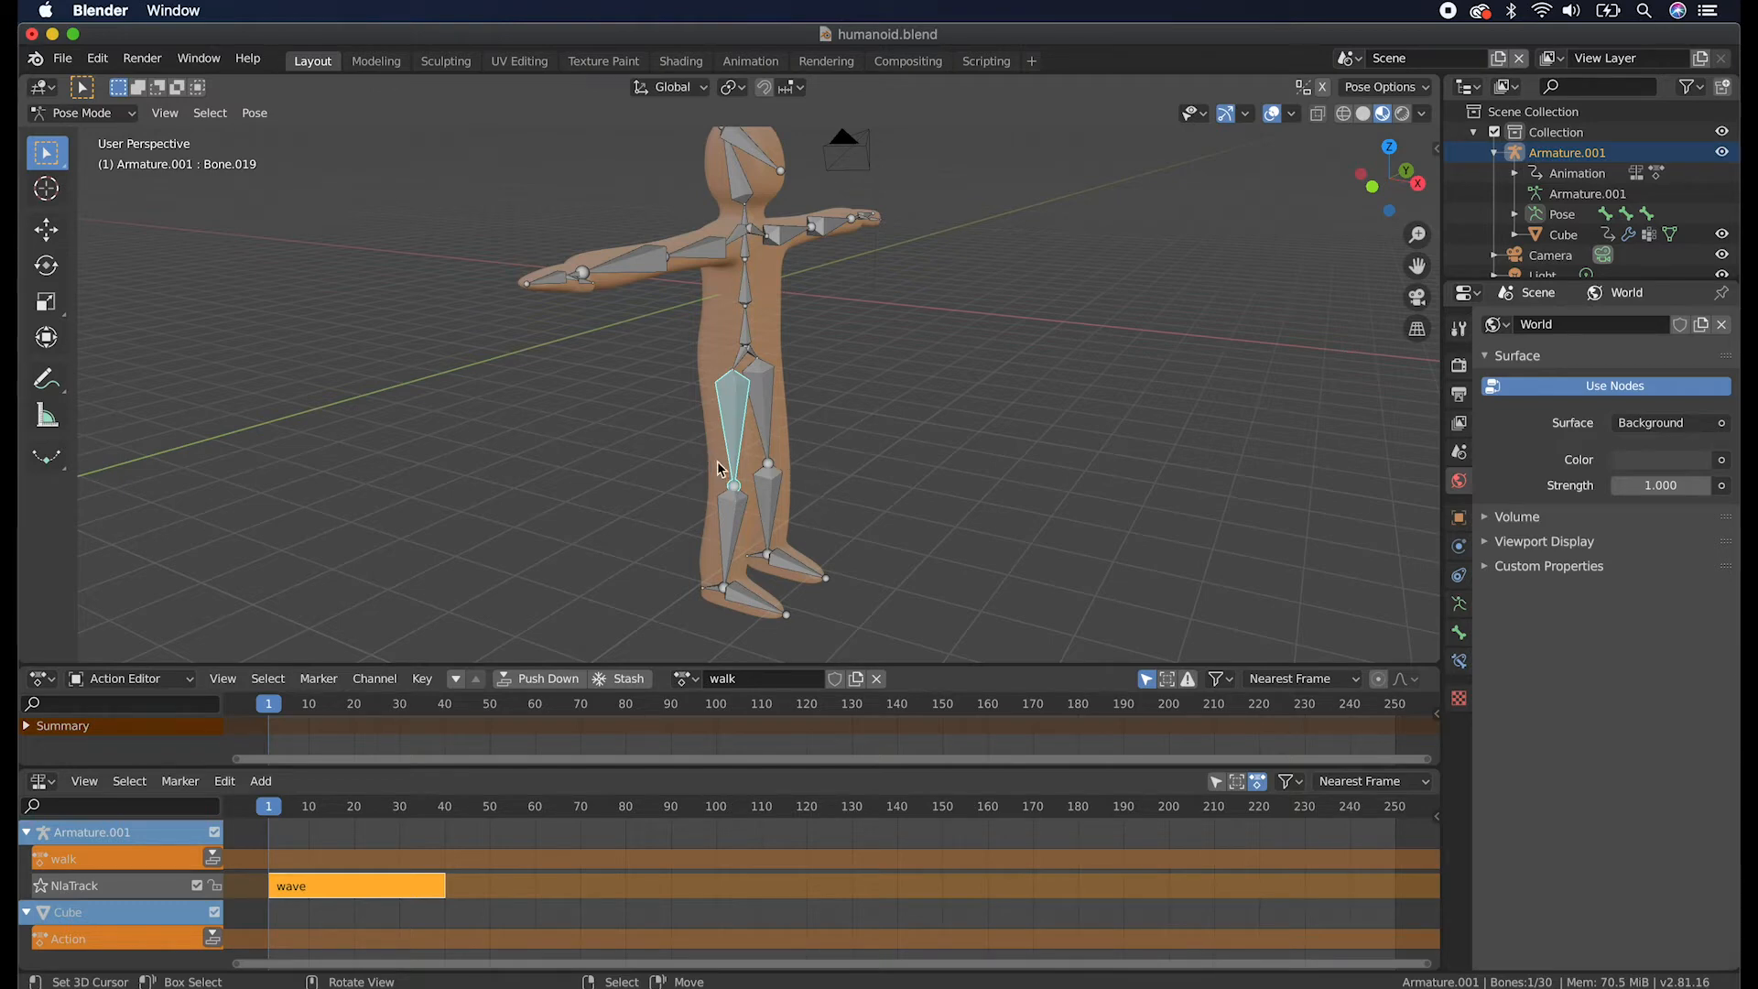
key(r)
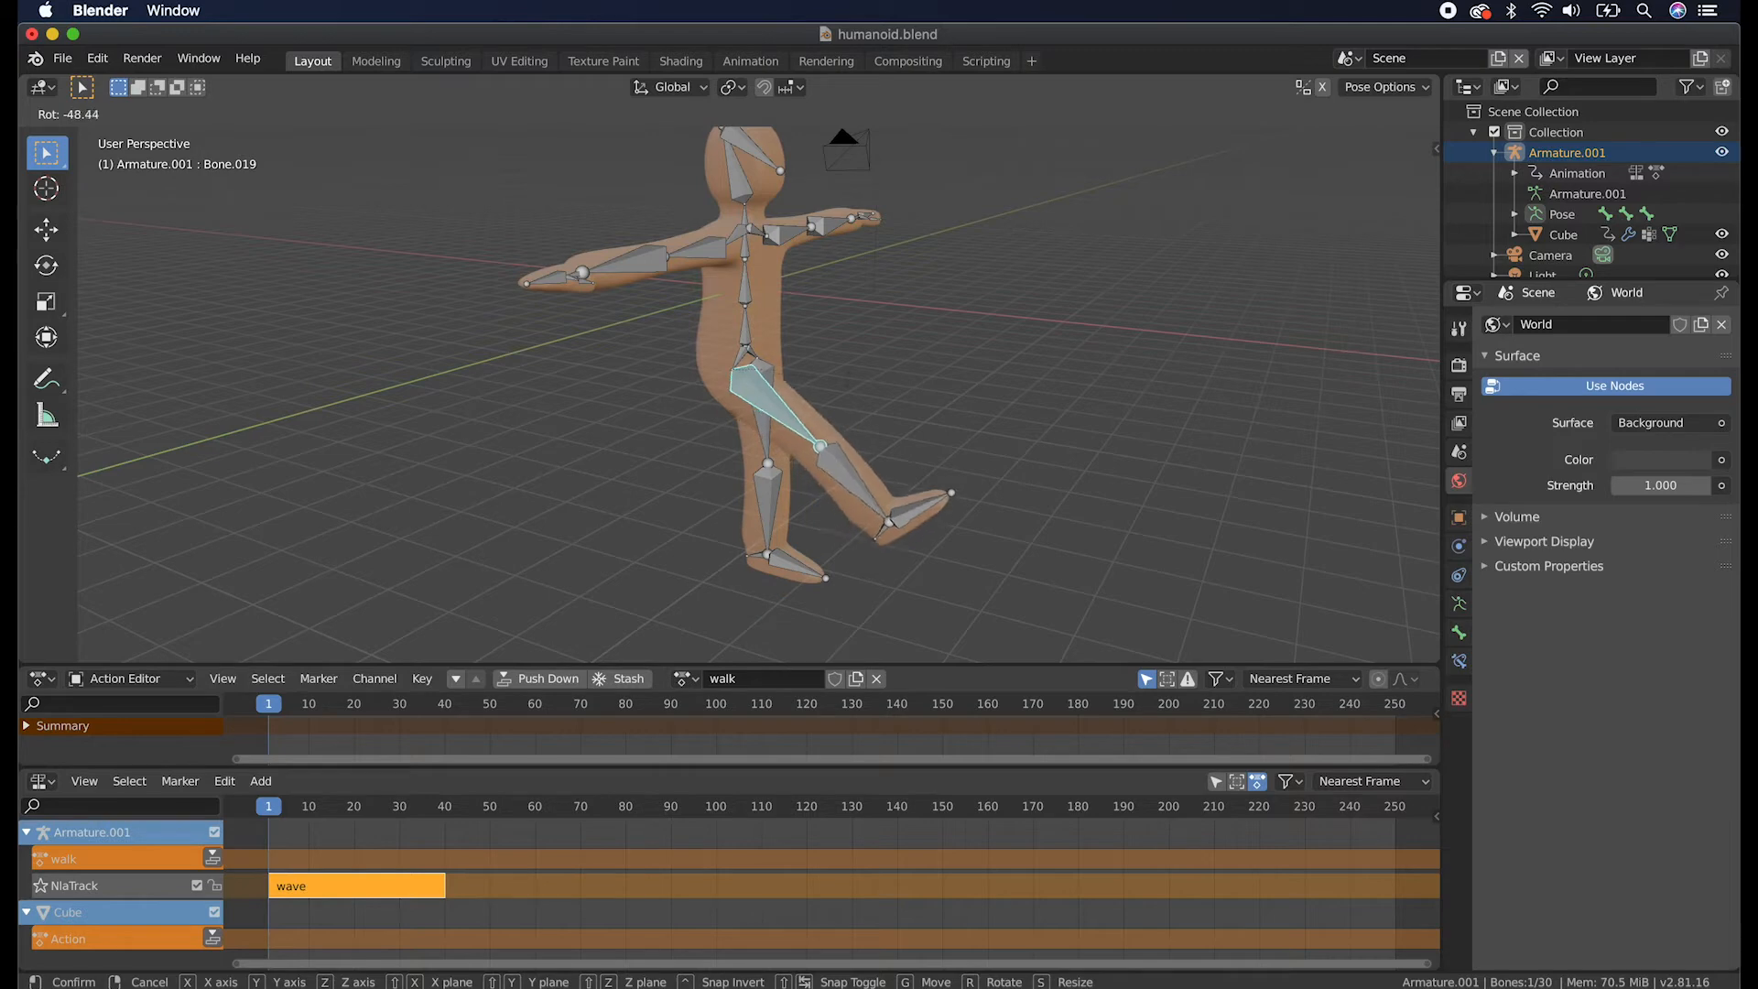
click(854, 373)
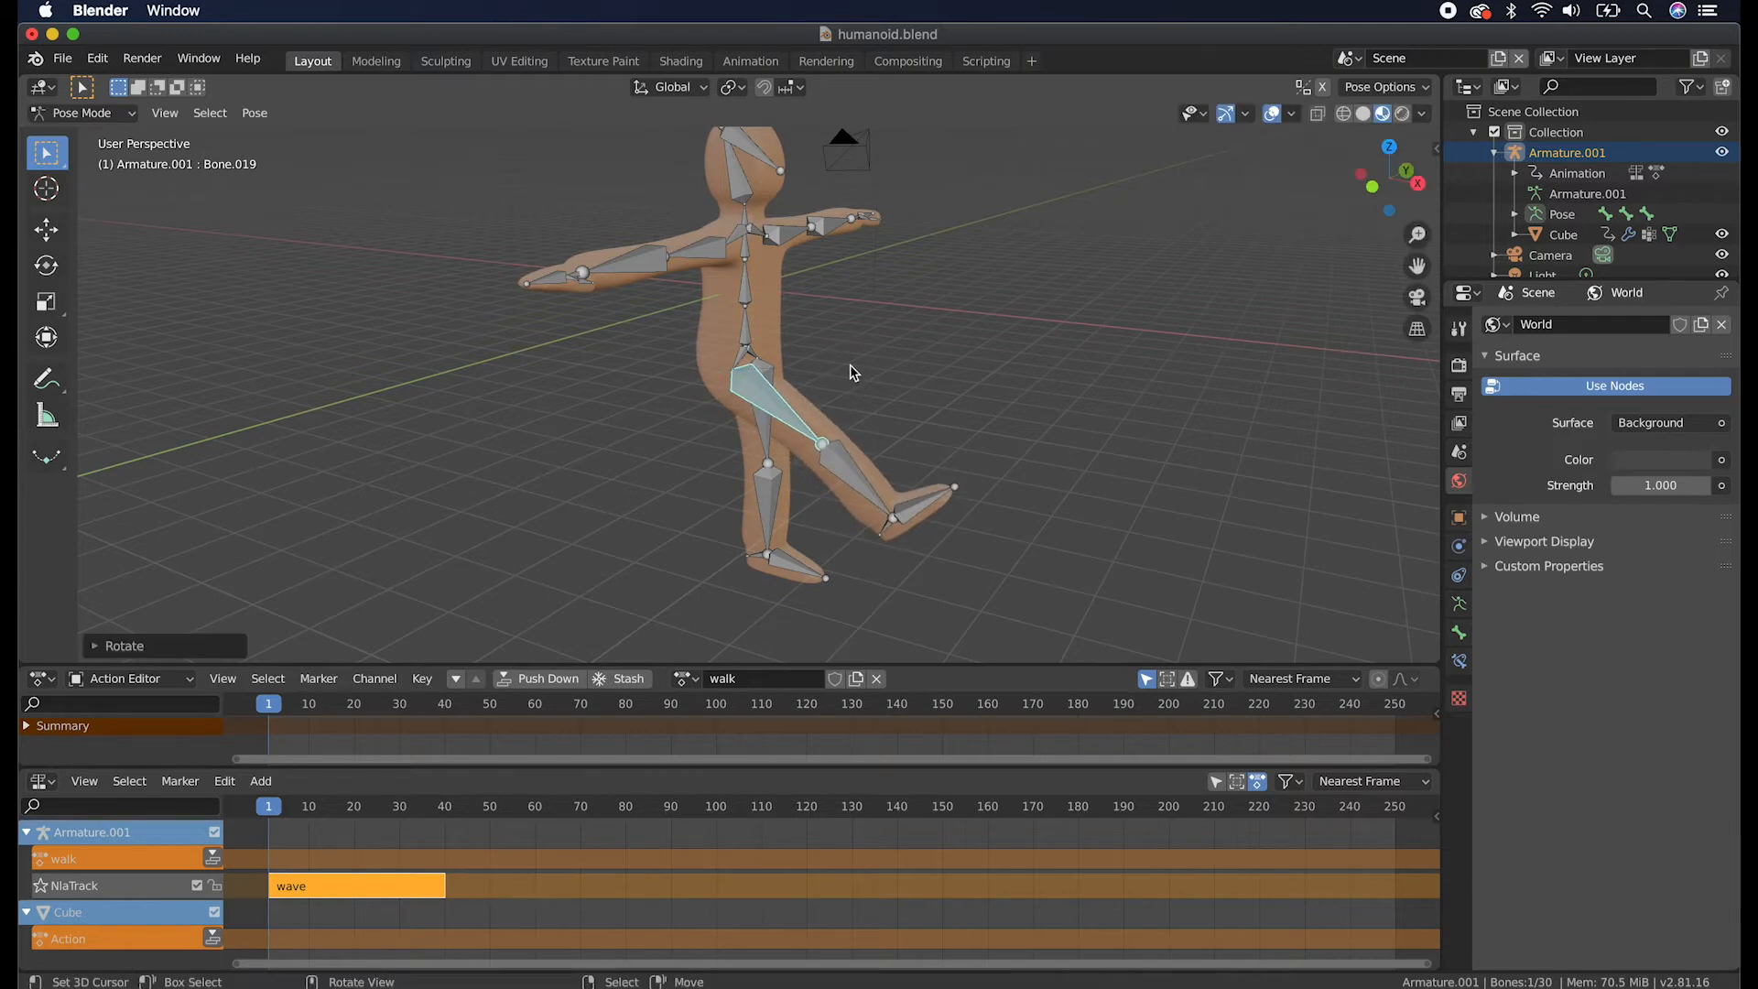
Rotate the right shin bone backward about 53 degrees about the global Y axis to bend the knee.
click(850, 465)
key(r)
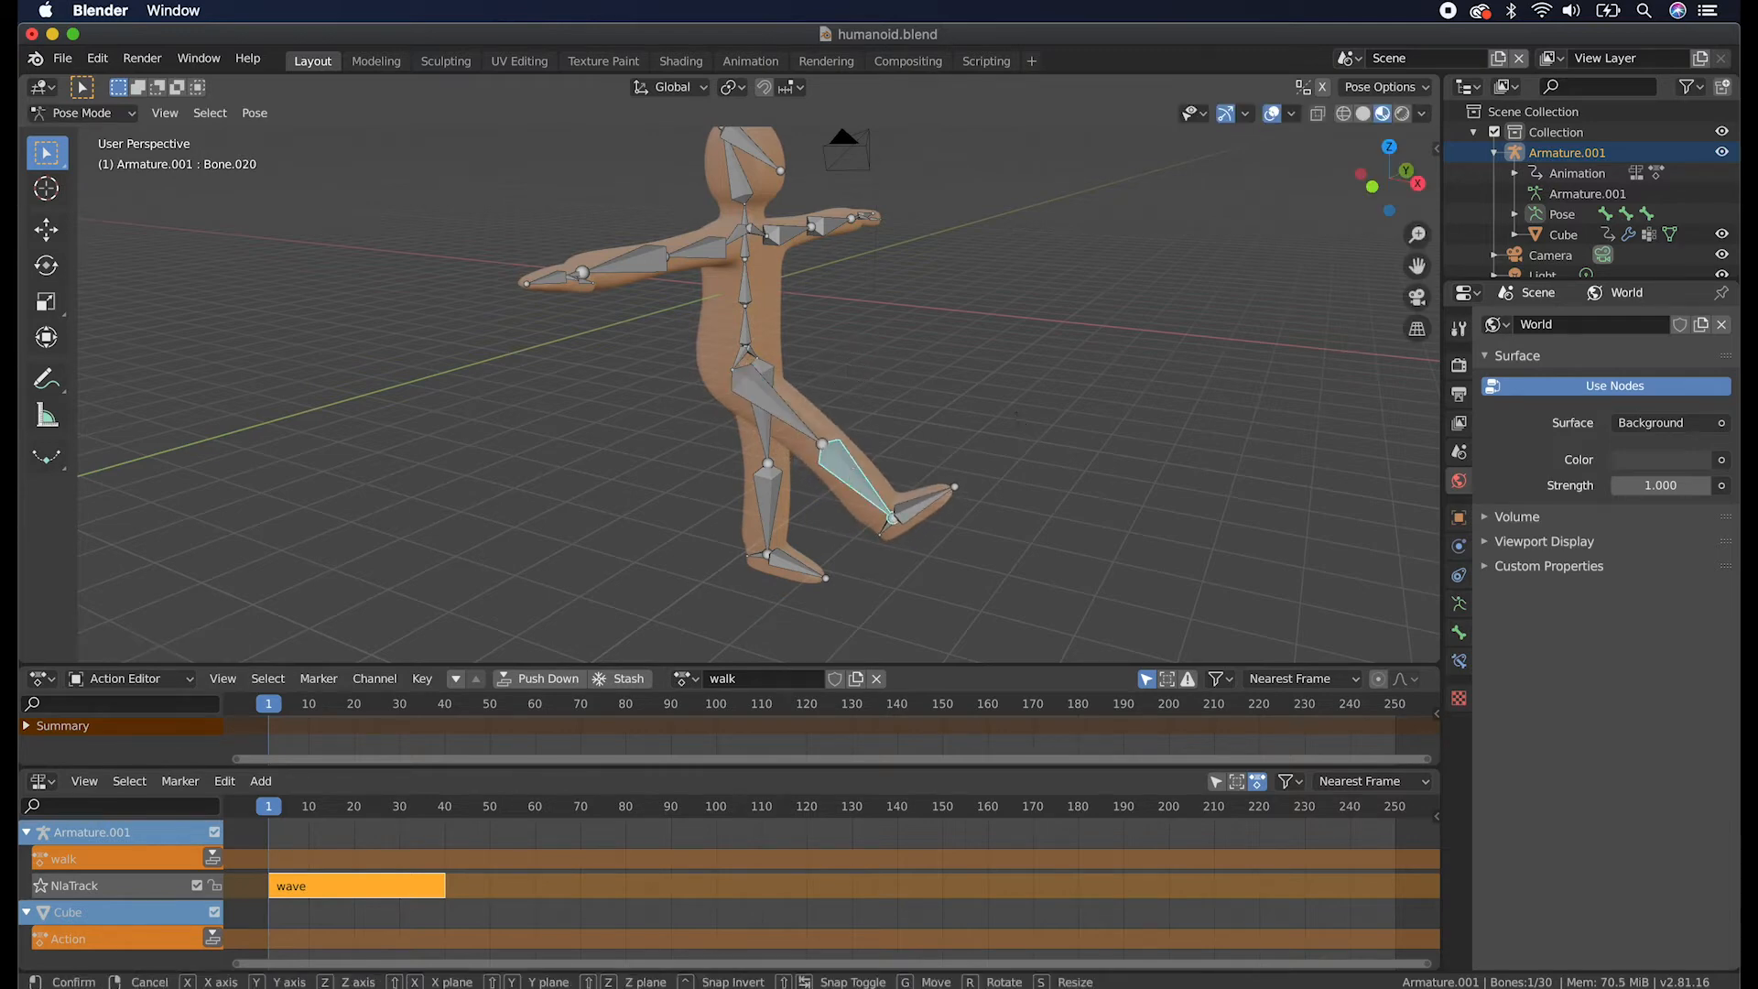
key(y)
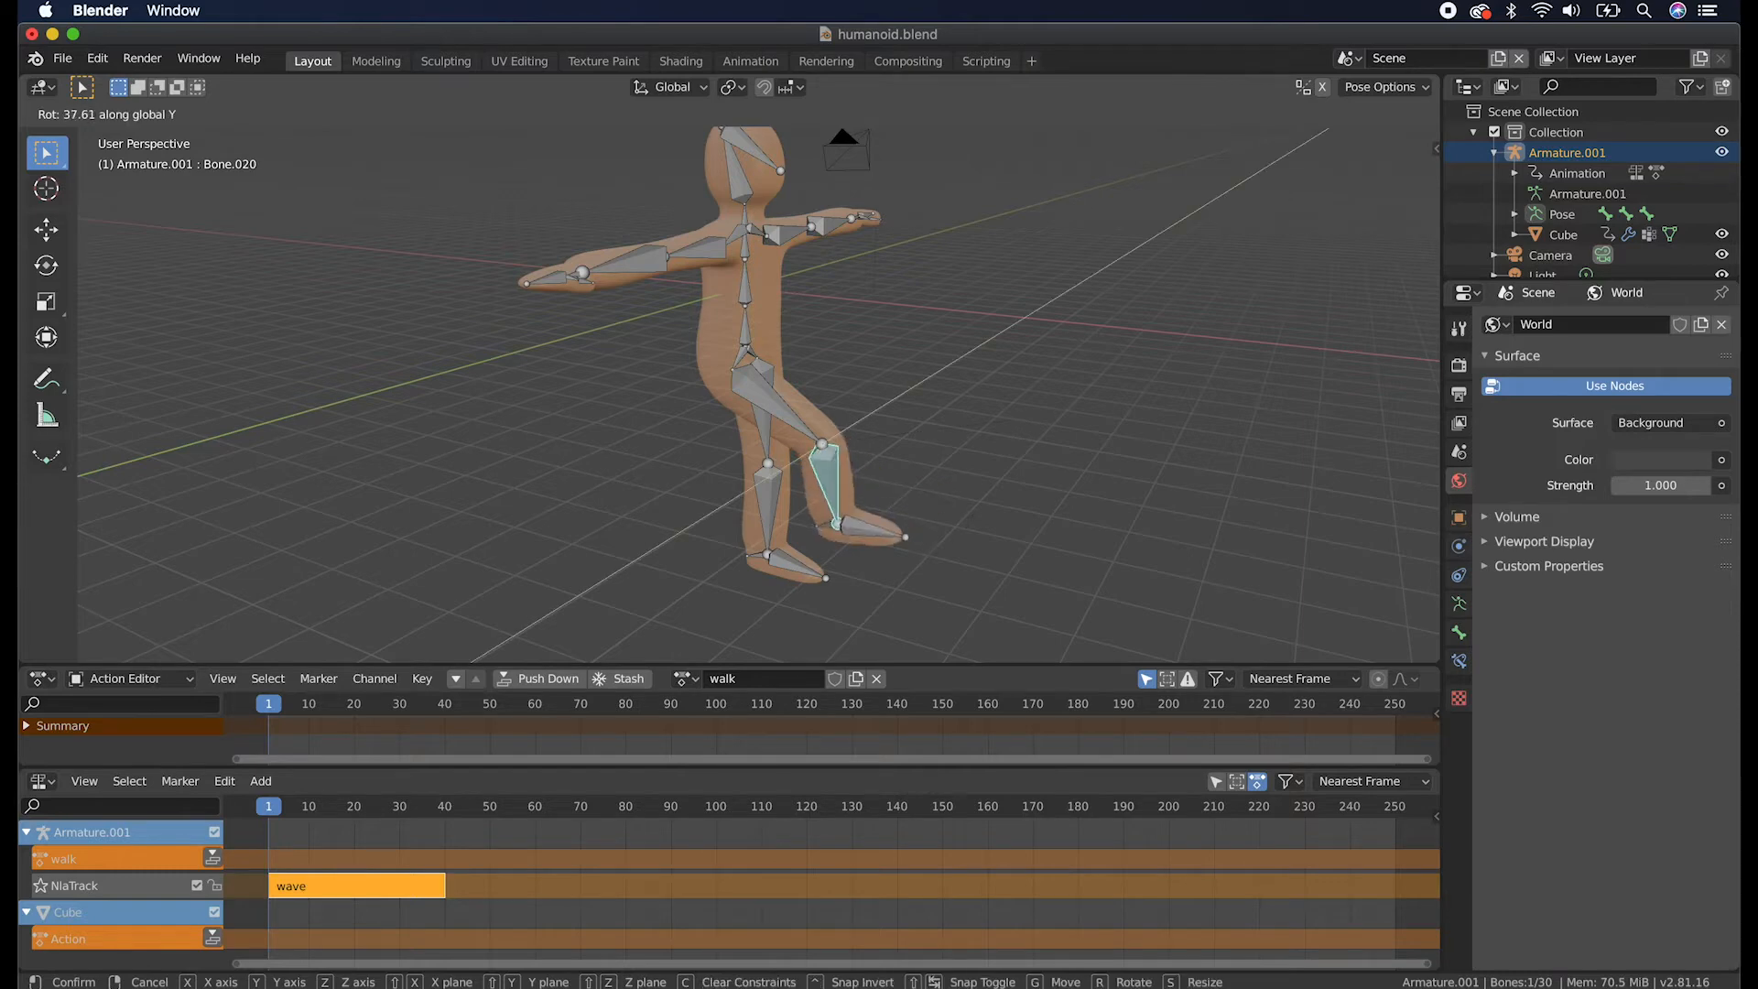
click(934, 558)
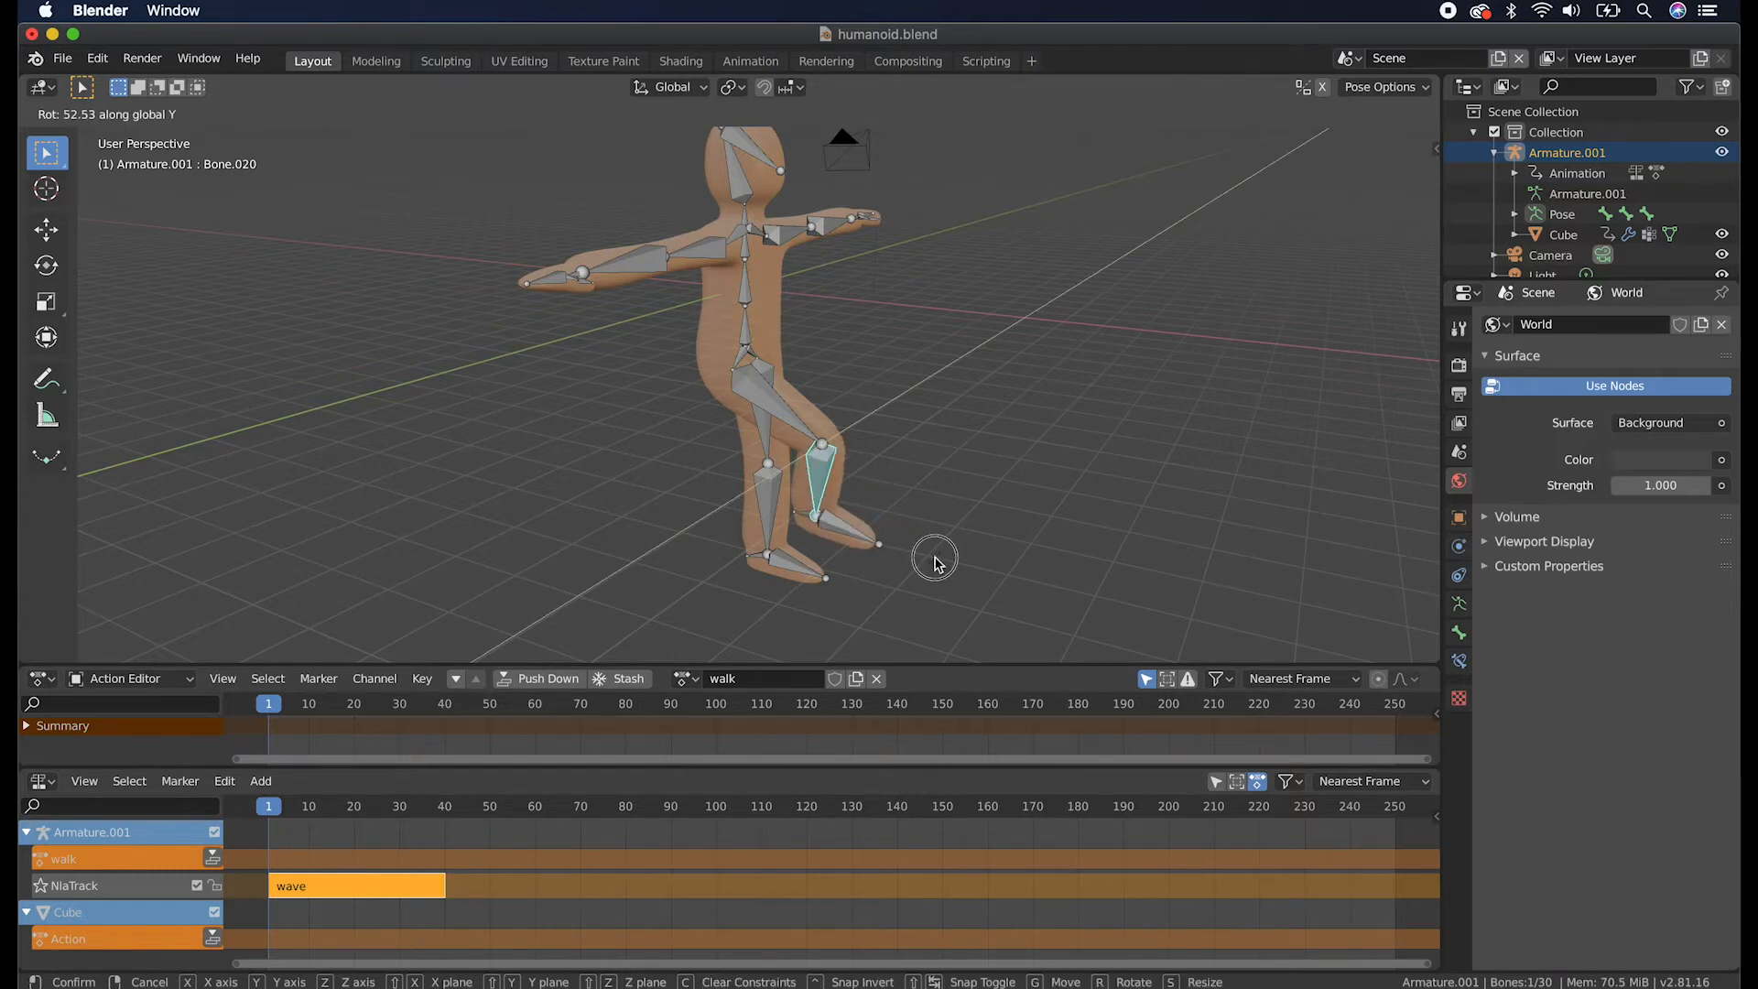
Undo the last rotations of the character's right thigh and shin bones.
middle_drag(937, 561, 934, 561)
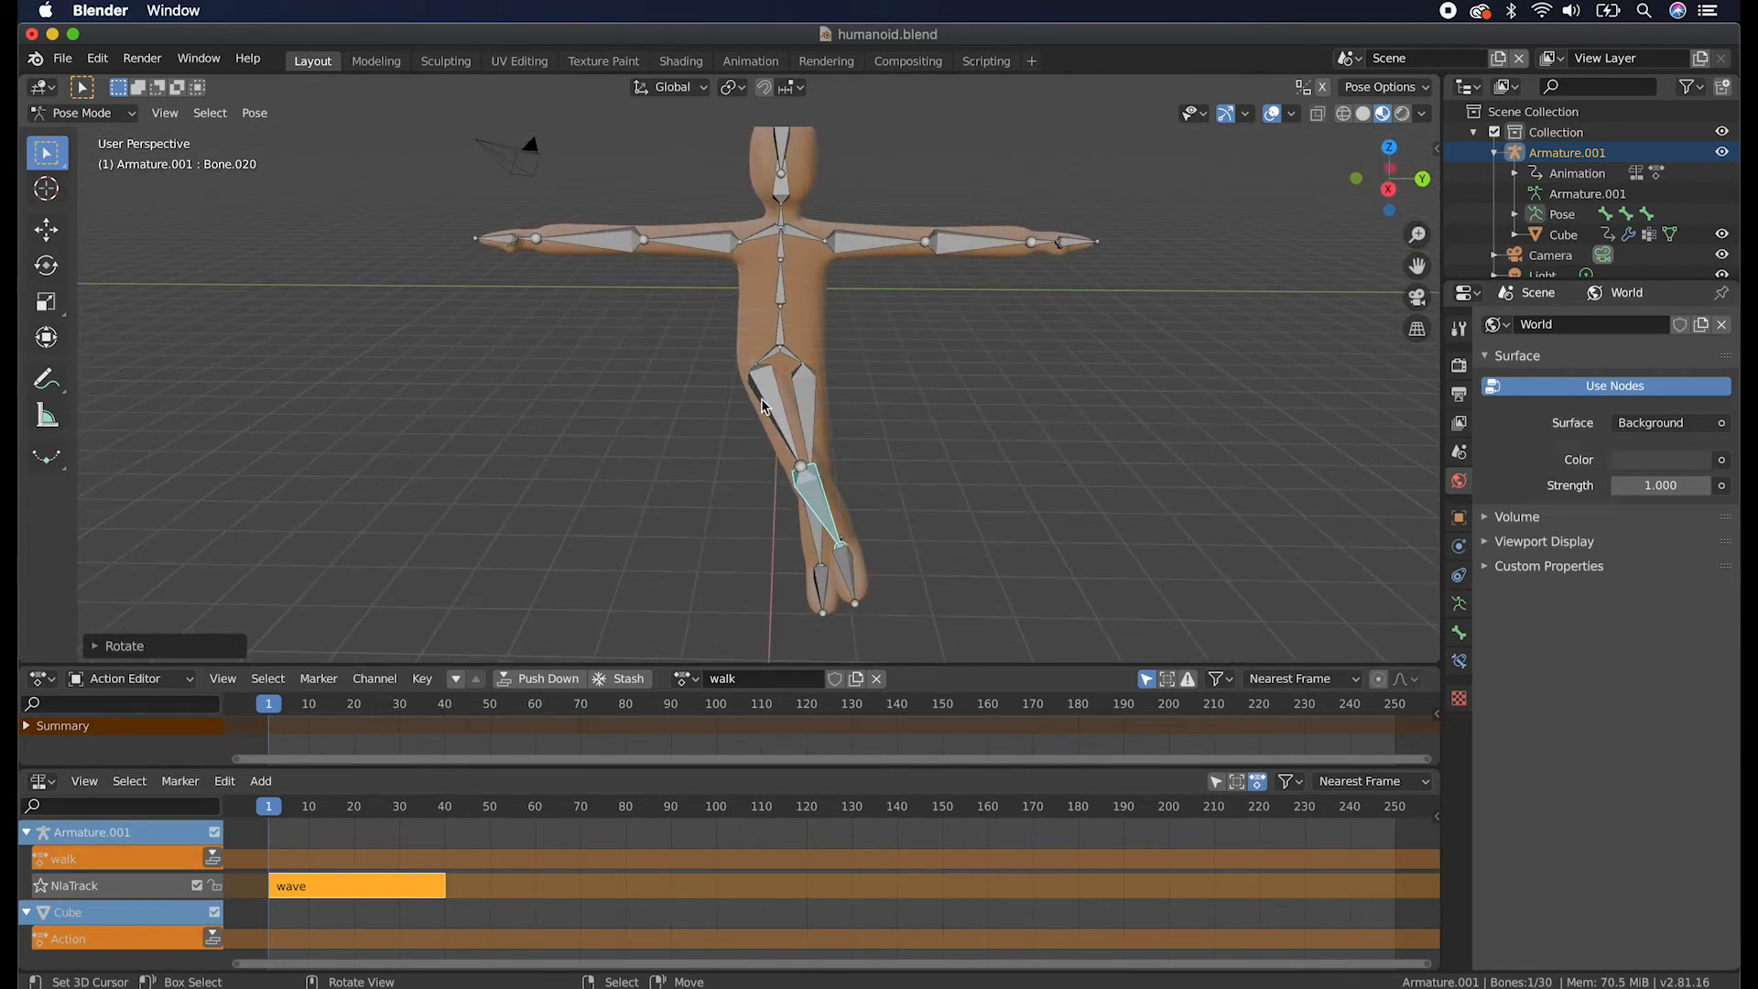
middle_drag(772, 394, 821, 500)
key(ctrl+z)
key(ctrl+z)
key(ctrl+z)
Swing the right thigh bone forward about the global Y axis by about 60 degrees.
key(r)
key(y)
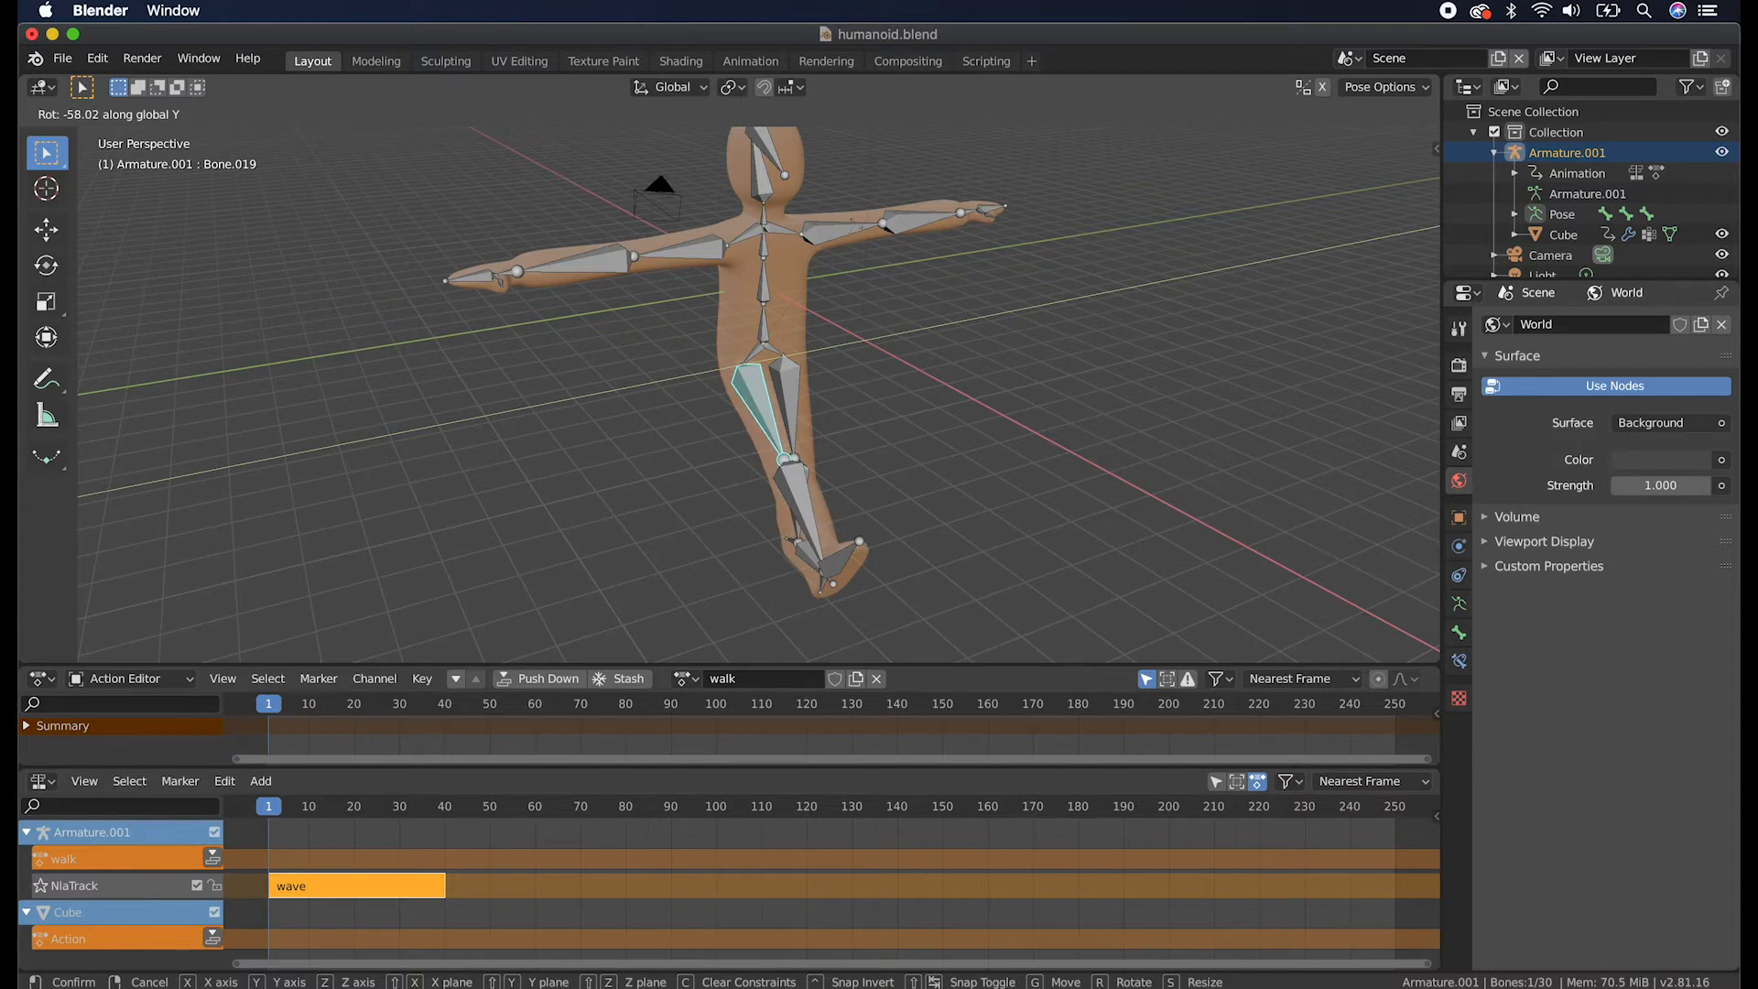
click(794, 427)
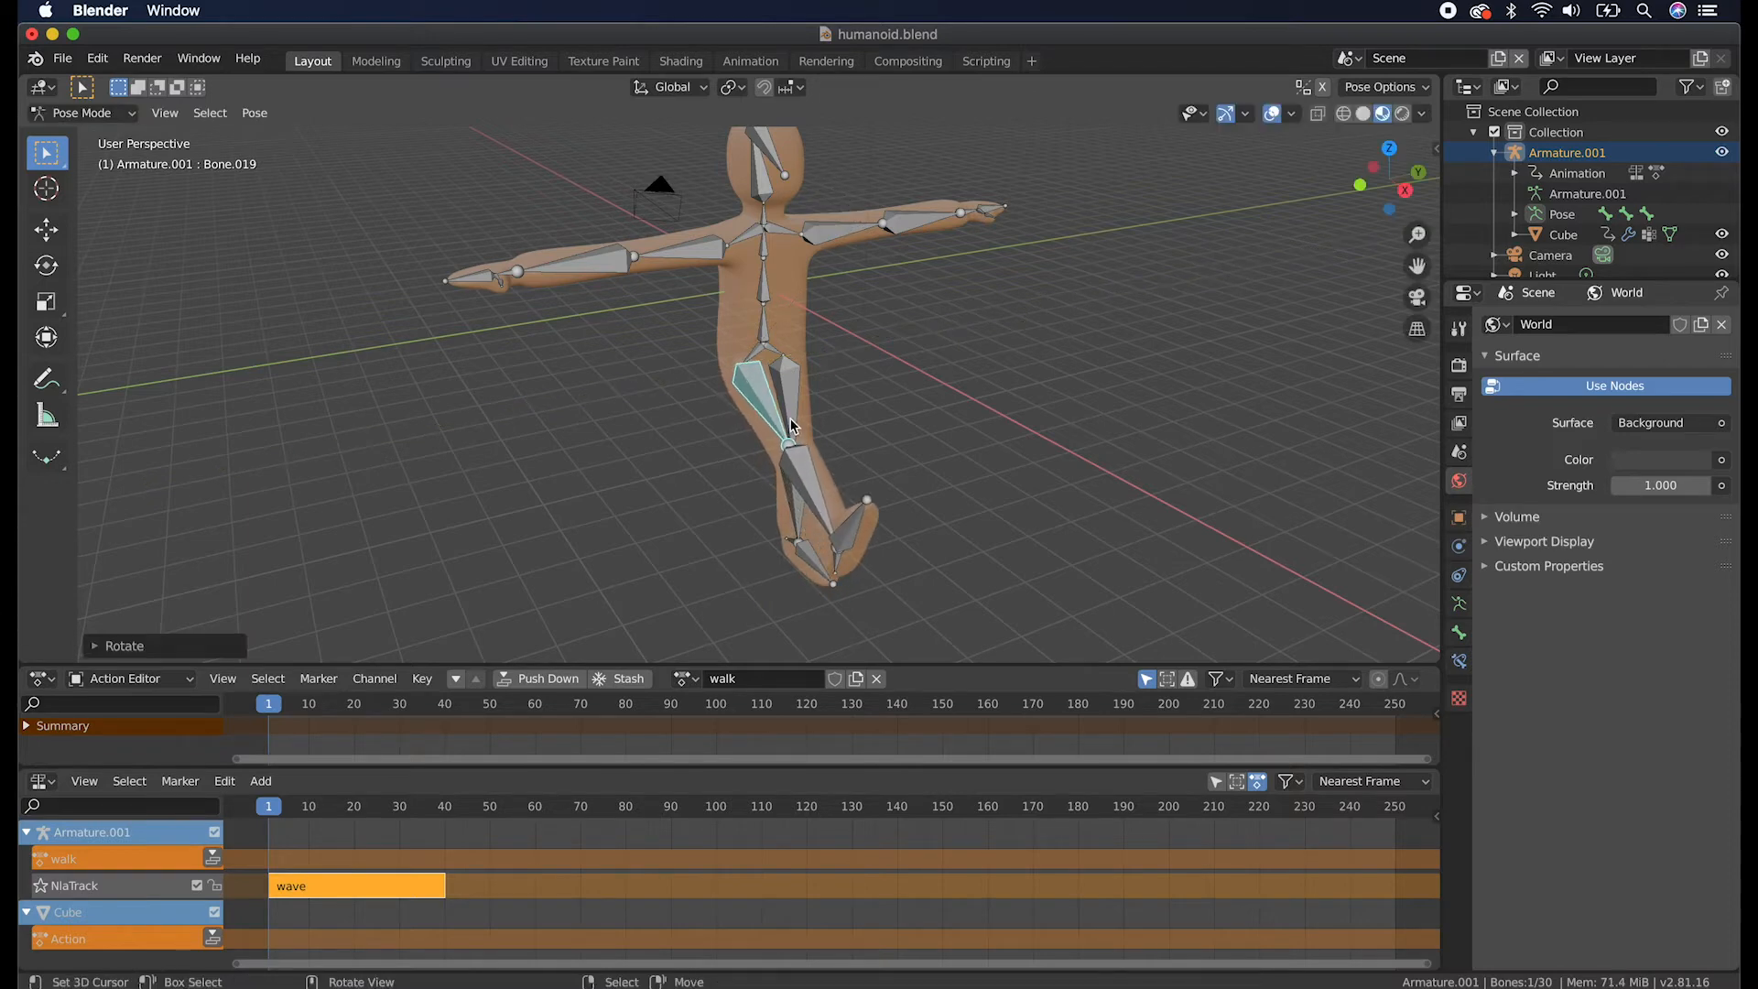
Rotate the right shin bone backward about 26 degrees about the global Y axis.
click(805, 483)
key(r)
key(y)
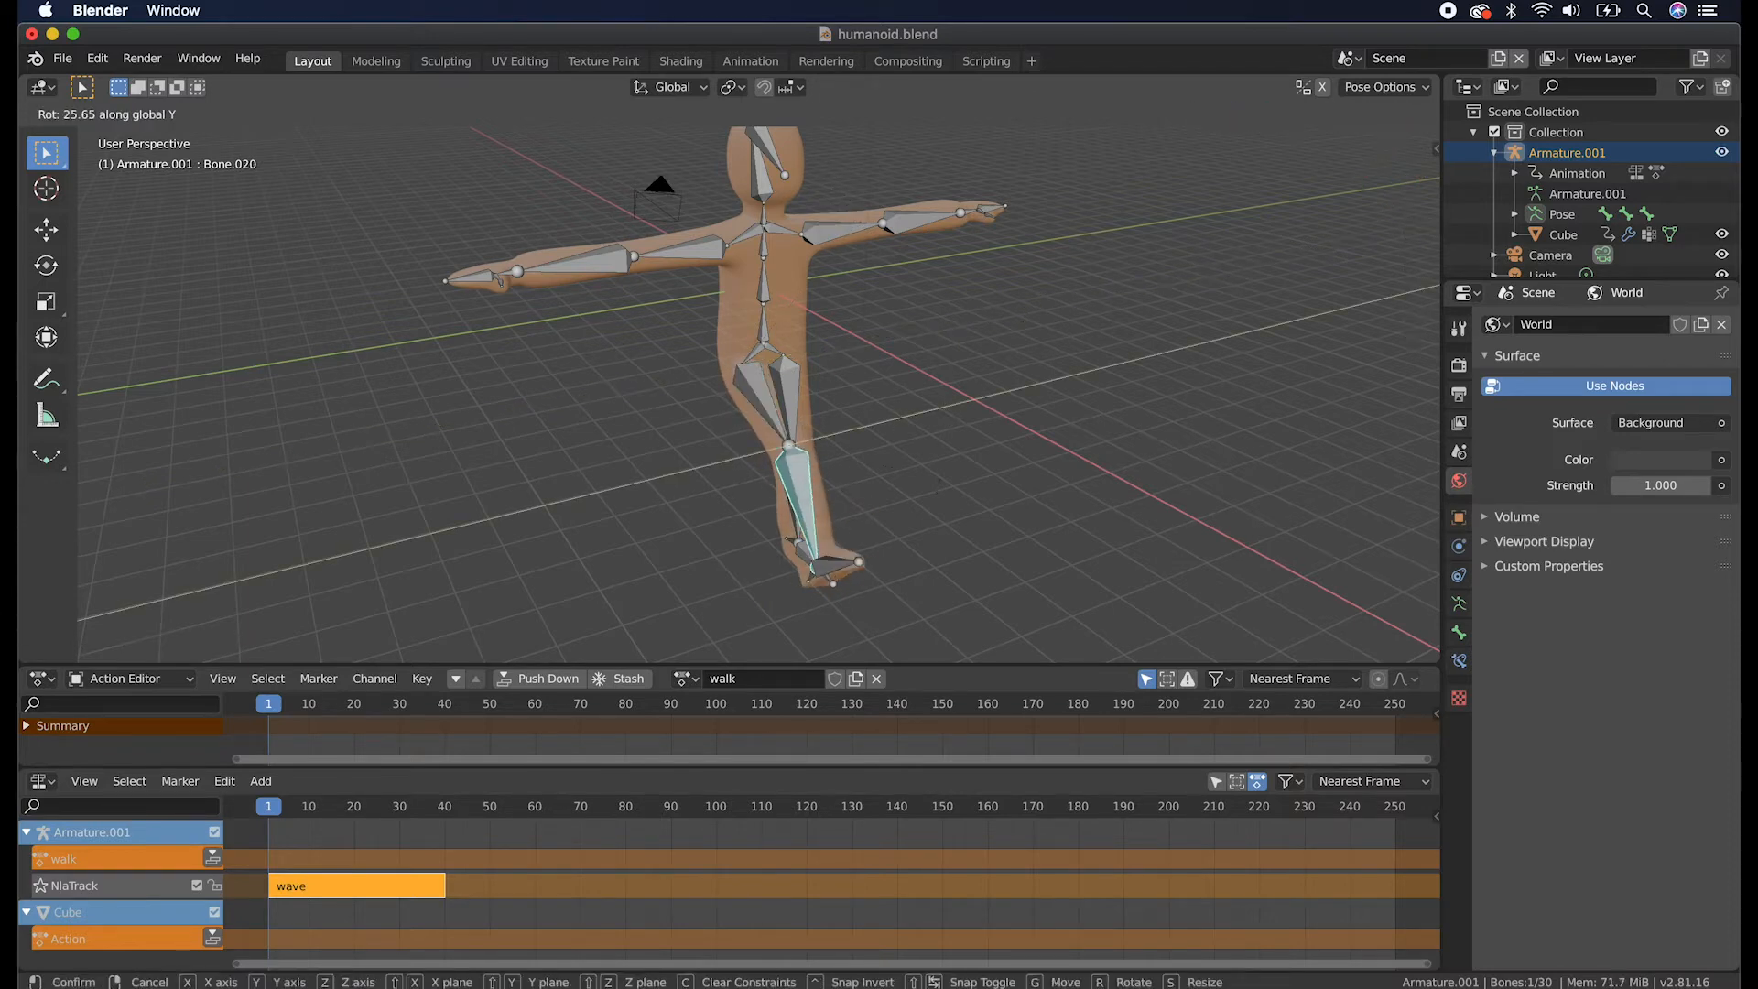
click(923, 608)
Examine the raised right leg's pose from the front and the side.
scroll(836, 437, right, 2)
scroll(836, 444, right, 5)
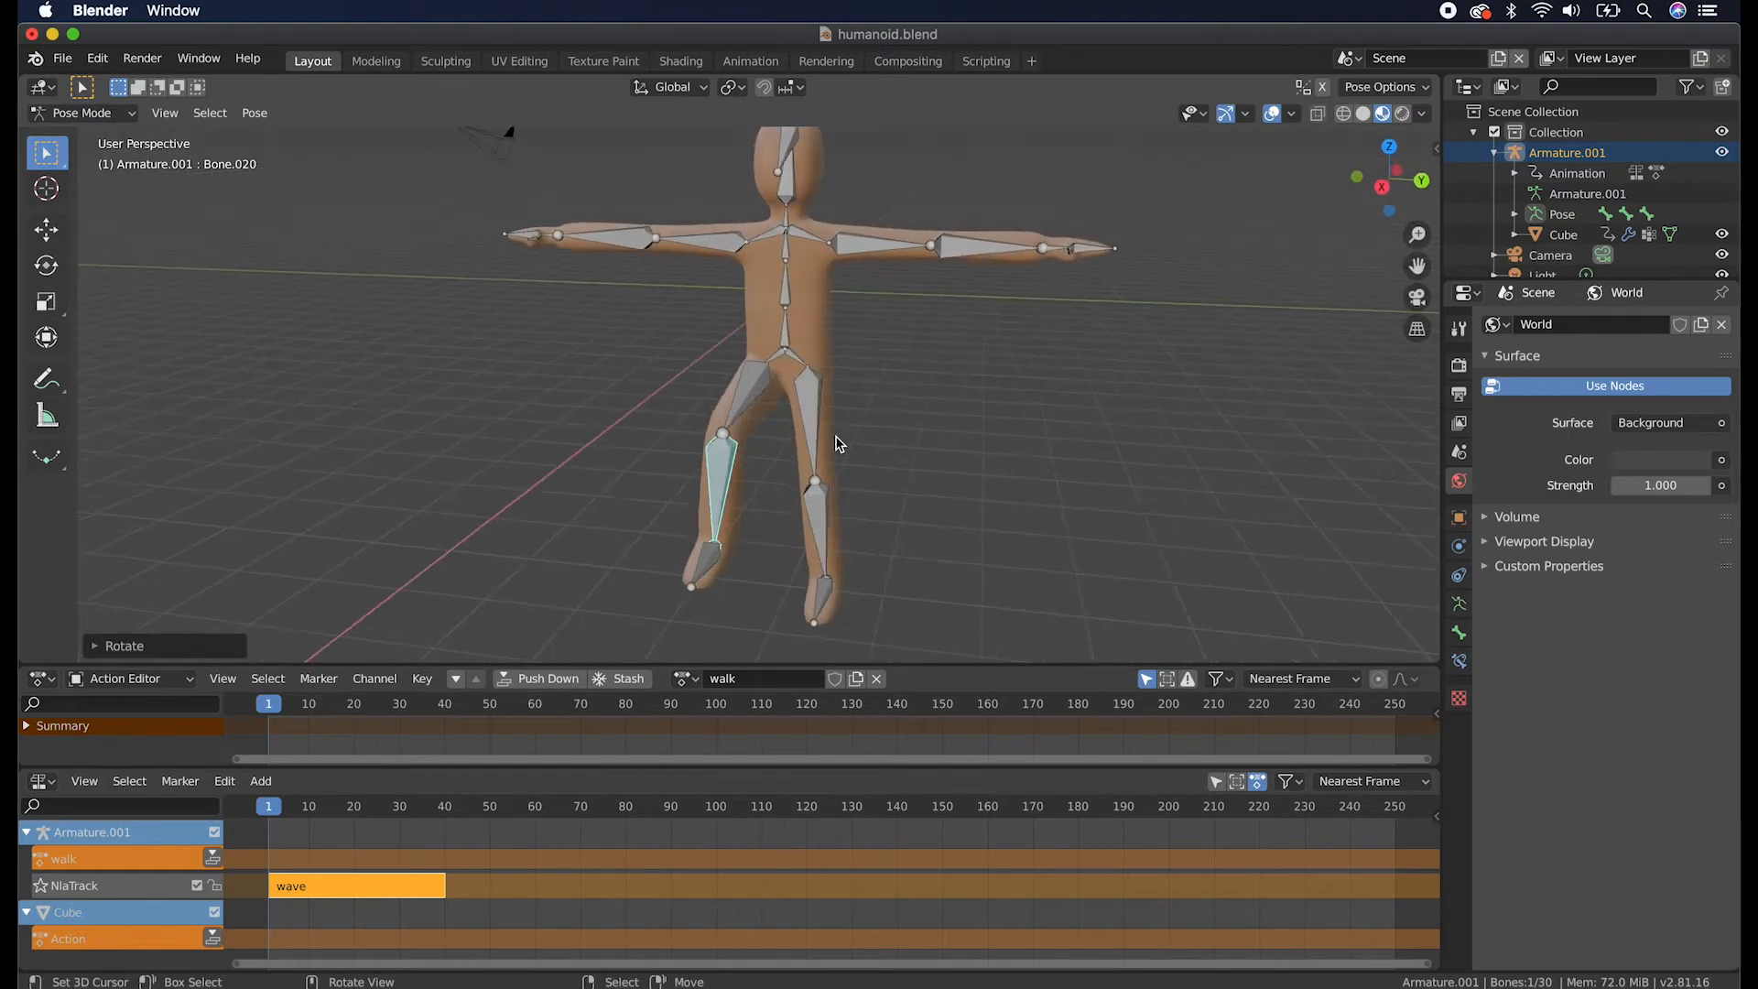
scroll(836, 444, left, 7)
scroll(836, 444, right, 3)
scroll(839, 444, right, 4)
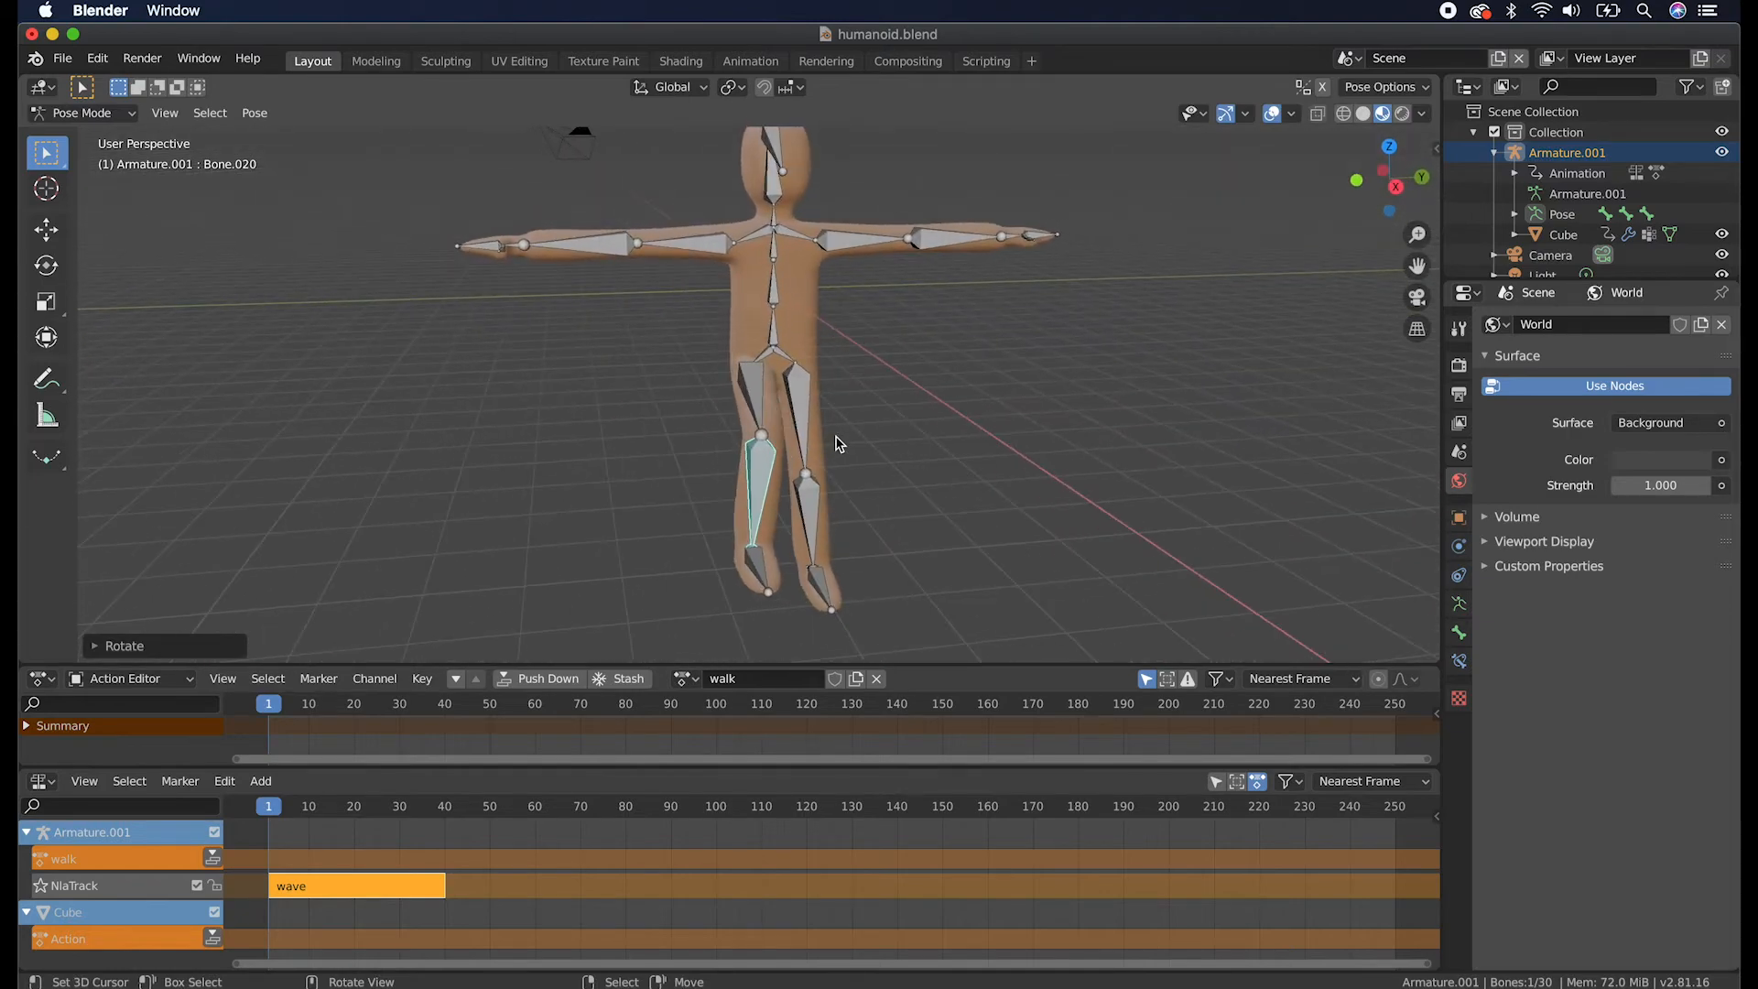
scroll(836, 436, right, 6)
scroll(836, 436, left, 3)
scroll(836, 437, right, 3)
scroll(836, 444, left, 3)
scroll(899, 429, left, 4)
scroll(899, 430, right, 5)
scroll(899, 430, left, 5)
scroll(899, 429, right, 2)
scroll(899, 430, left, 4)
Tilt the right foot and heel bones about the global Y axis so the toes point downward.
right_click(835, 552)
shift+right_click(832, 540)
key(r)
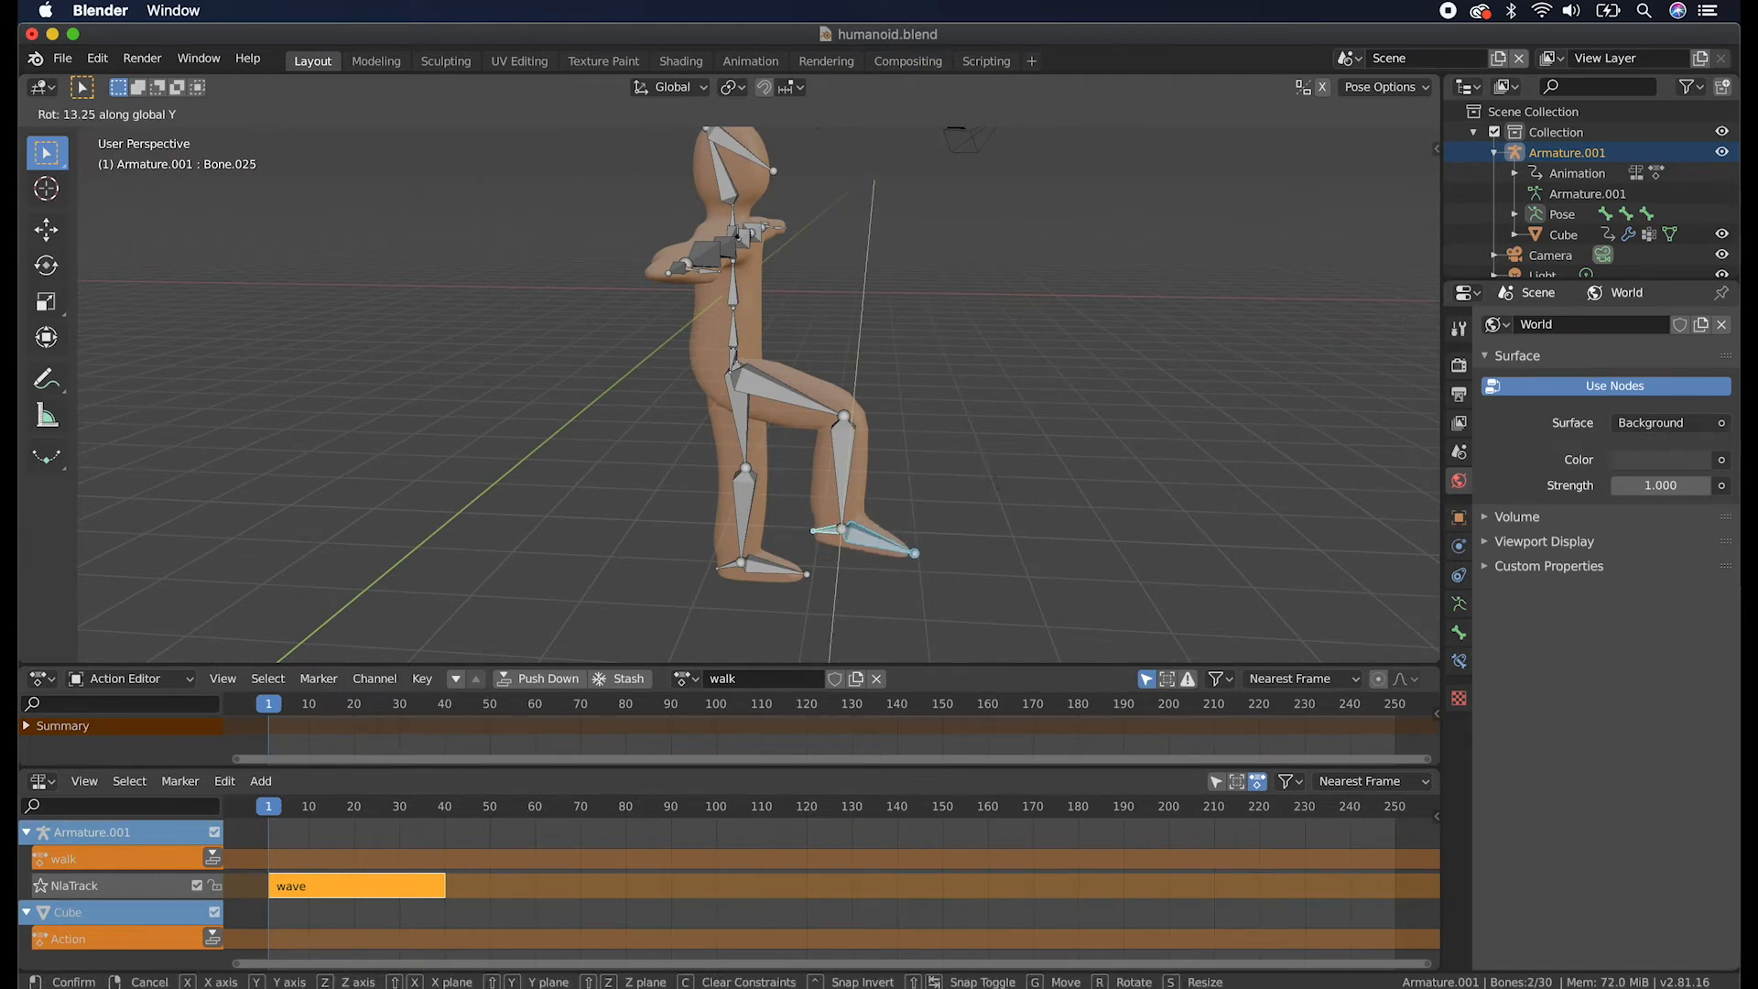
click(1006, 506)
Lower the right thigh bone about 46 degrees about the global Y axis and bend the right shin further backward.
right_click(806, 401)
key(r)
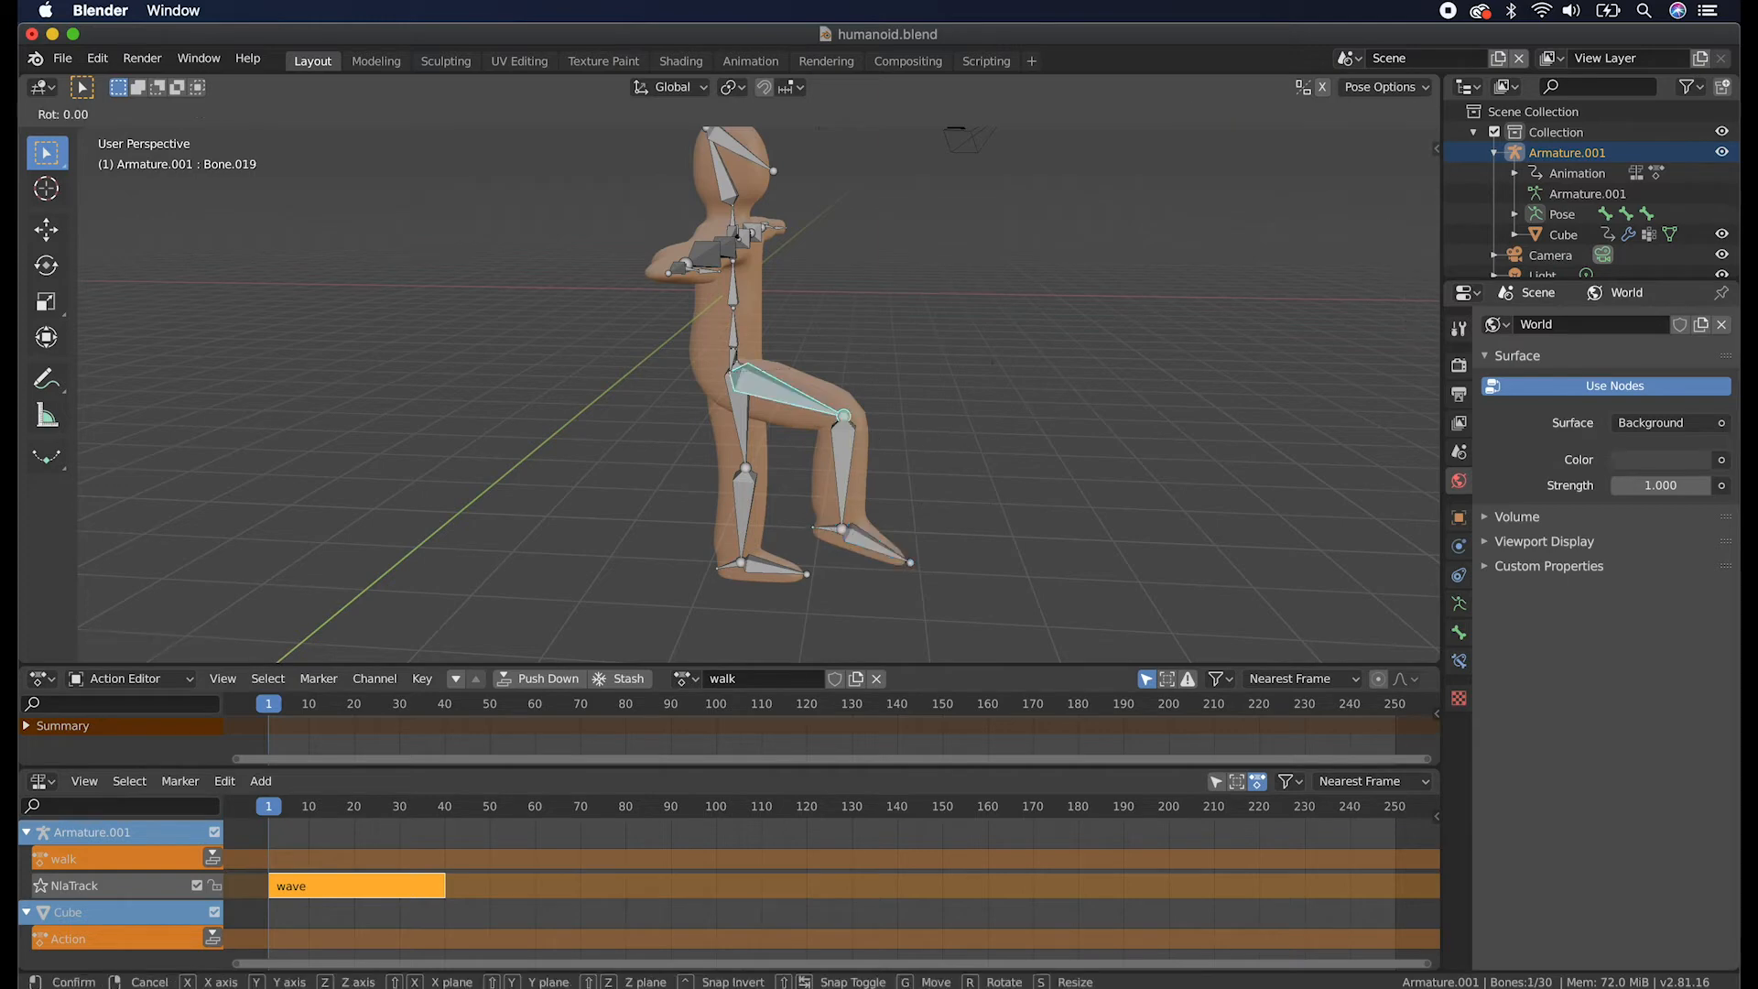
key(y)
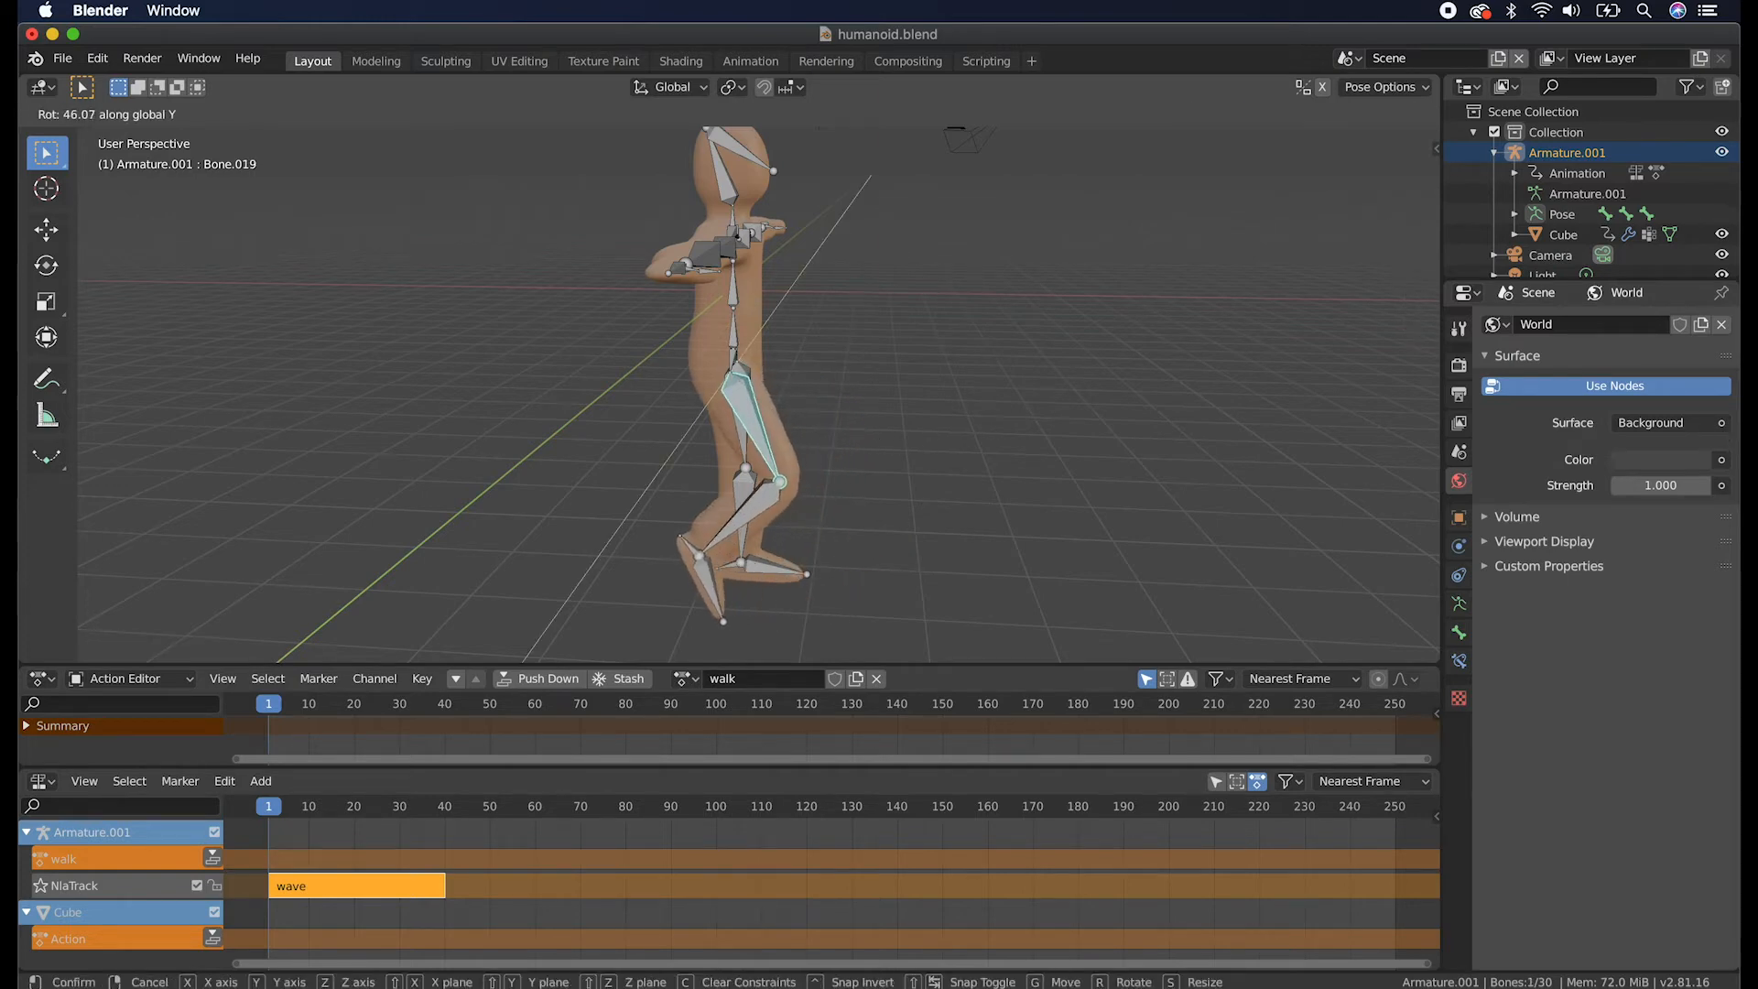
click(927, 486)
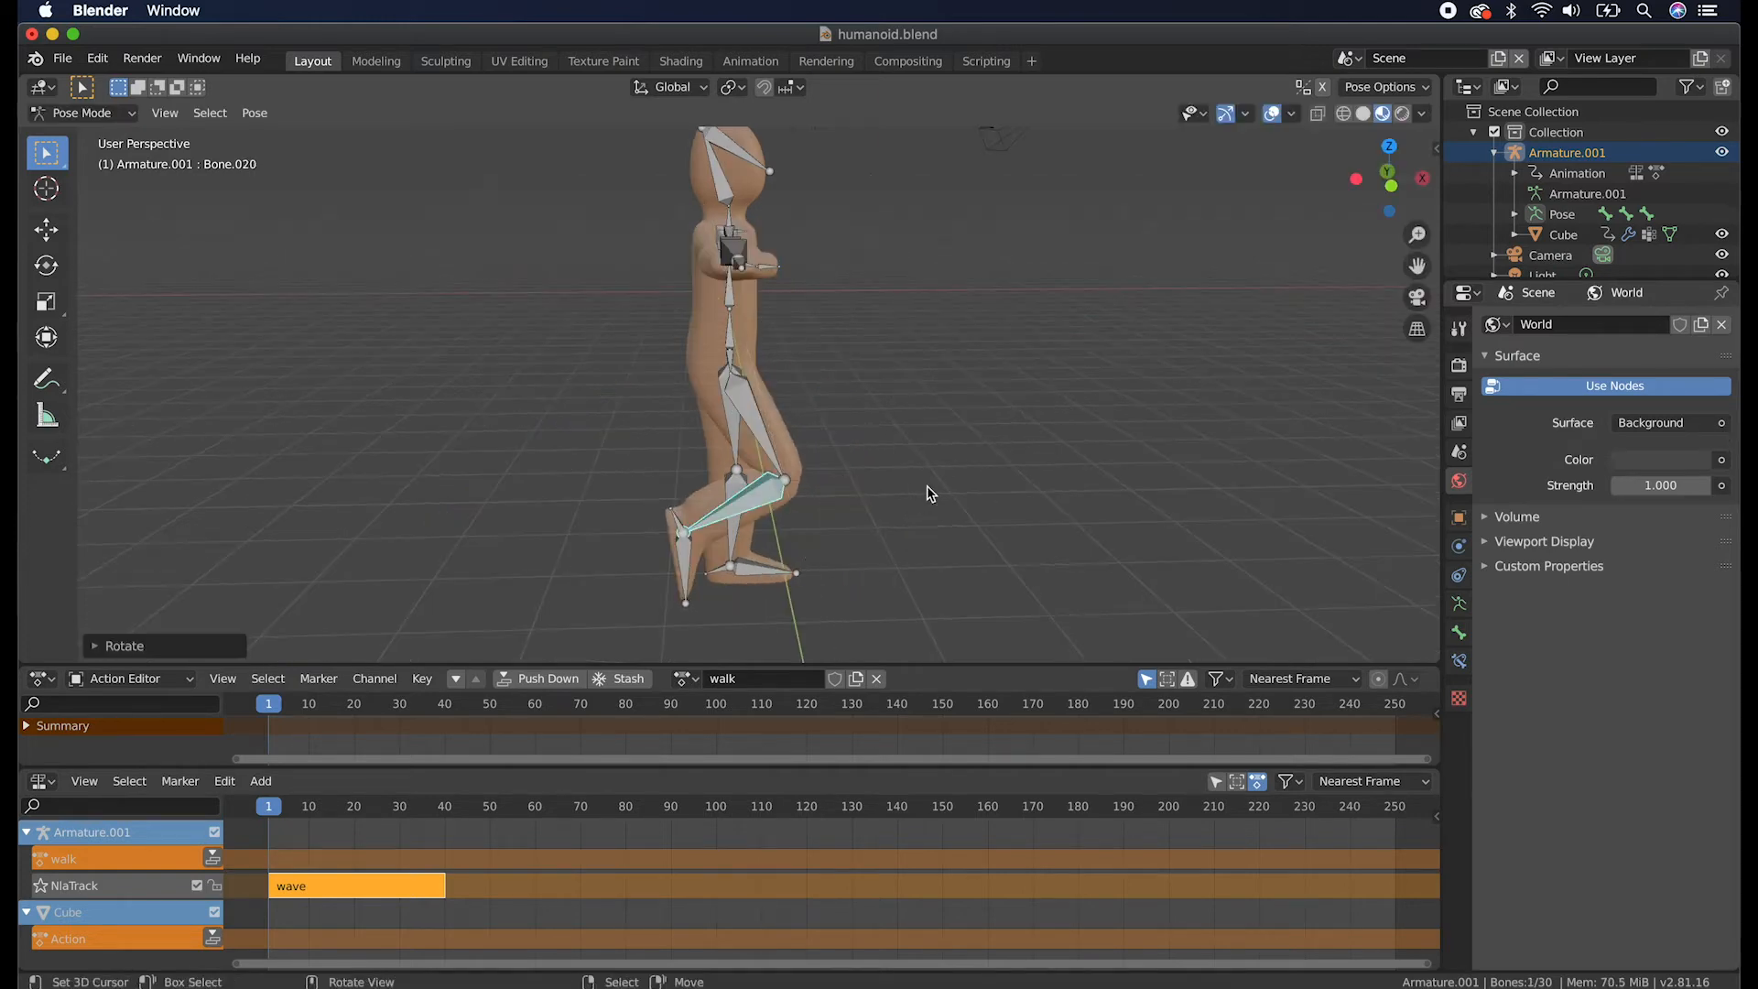
Insert a Rotation keyframe at frame 1 for all bones of both legs.
scroll(824, 491, right, 3)
scroll(827, 497, right, 5)
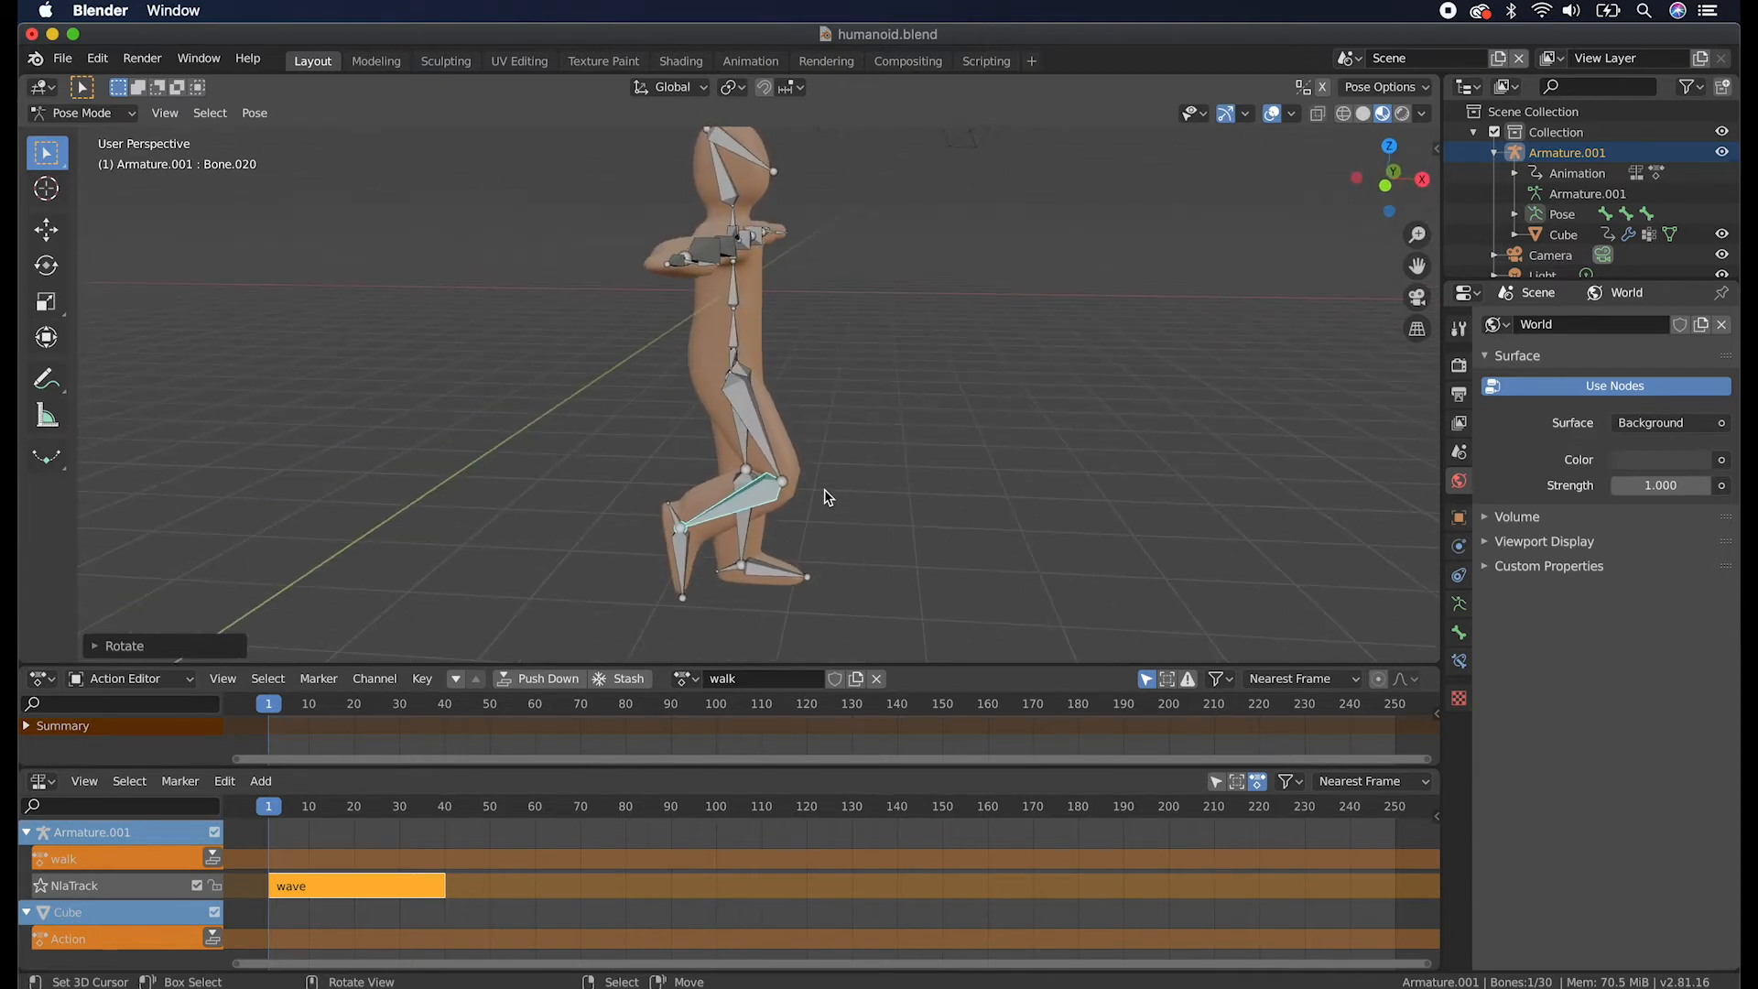
scroll(827, 497, right, 2)
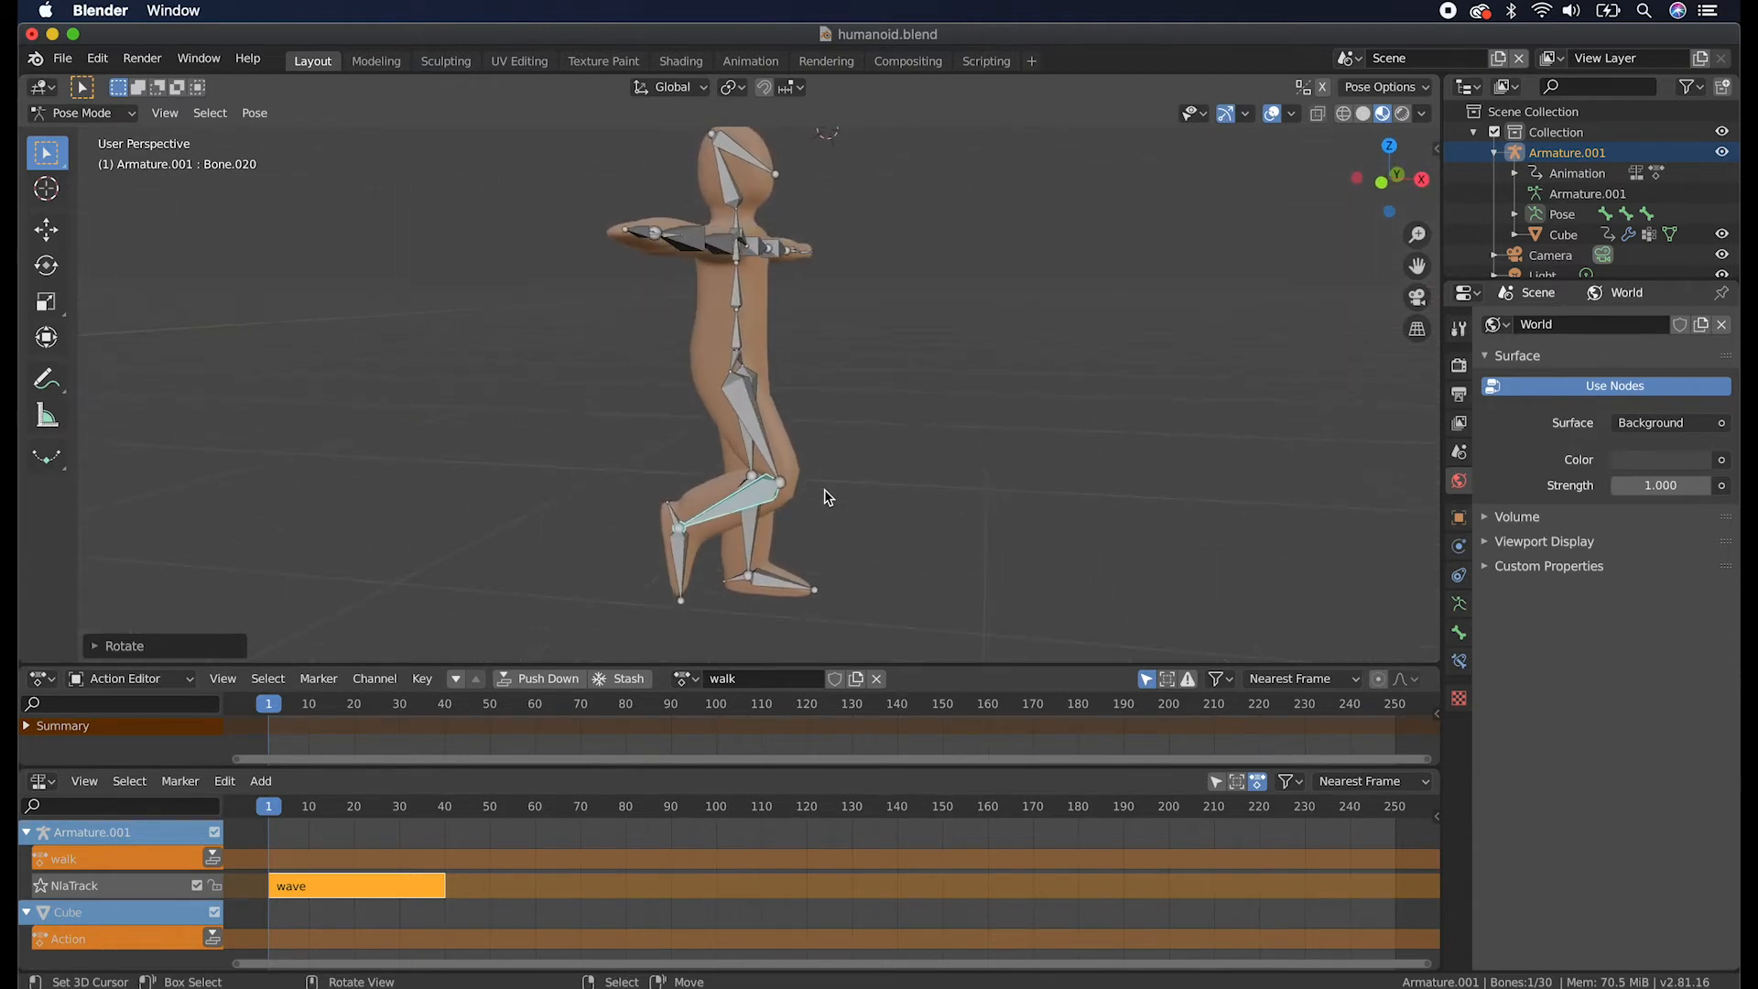
scroll(795, 483, left, 4)
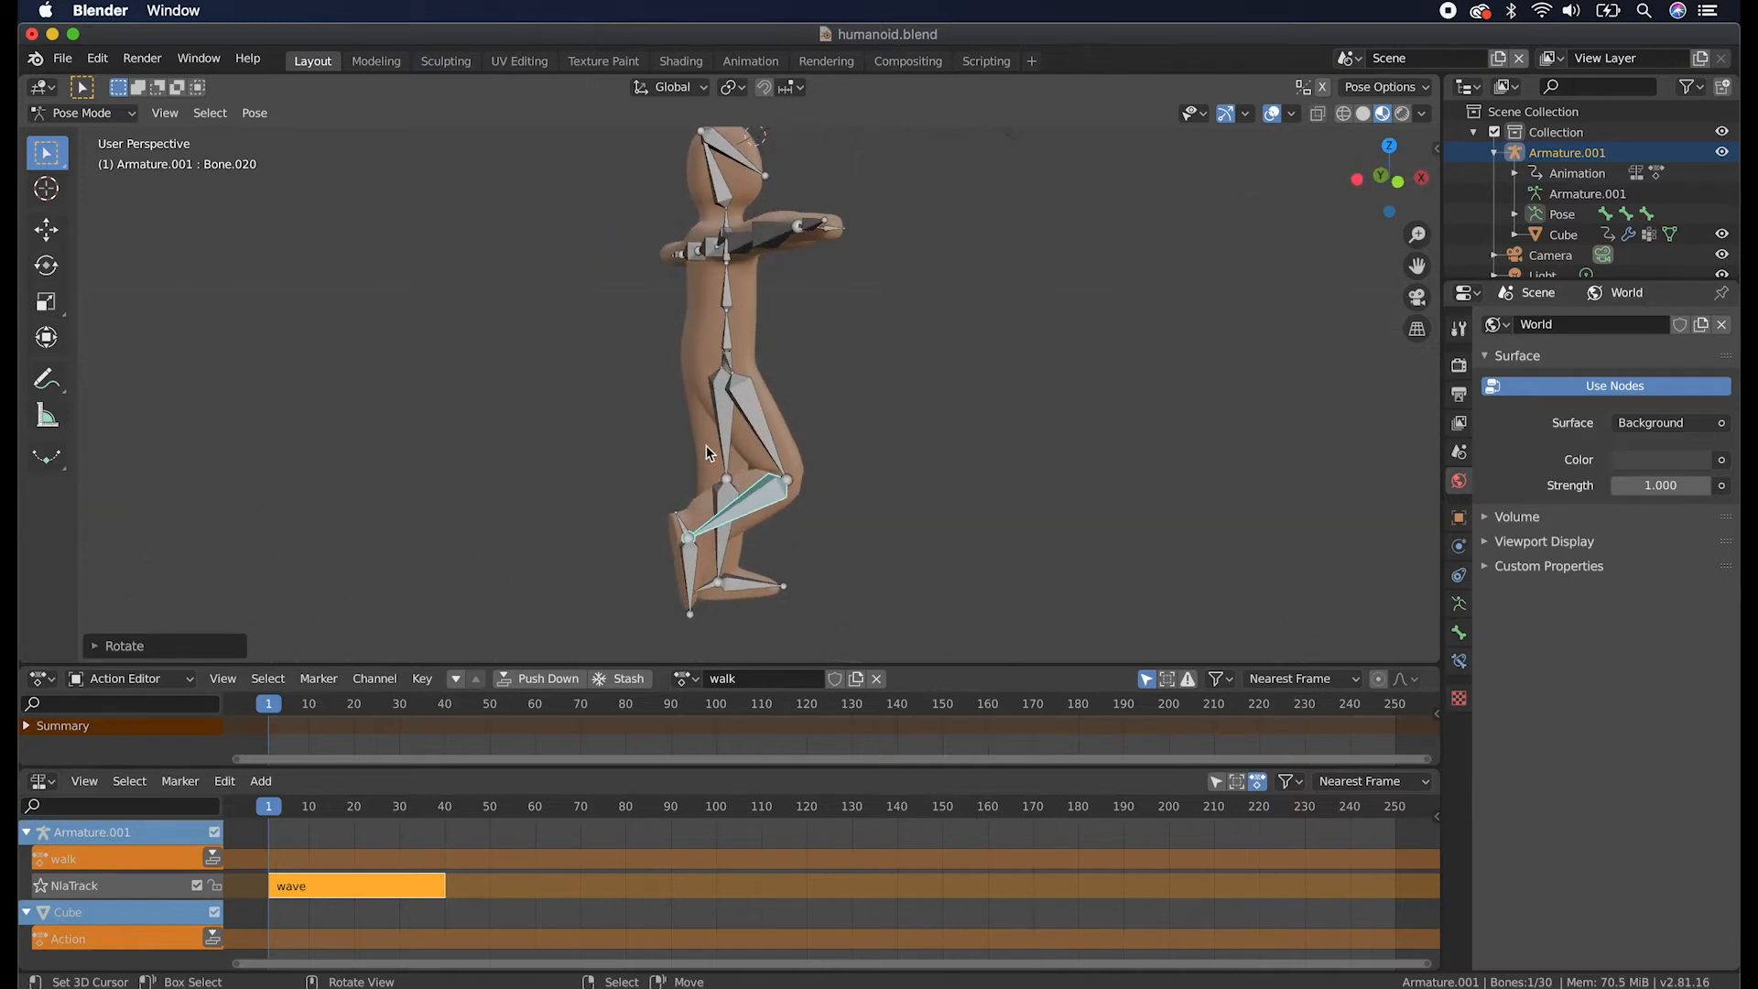
scroll(815, 488, left, 6)
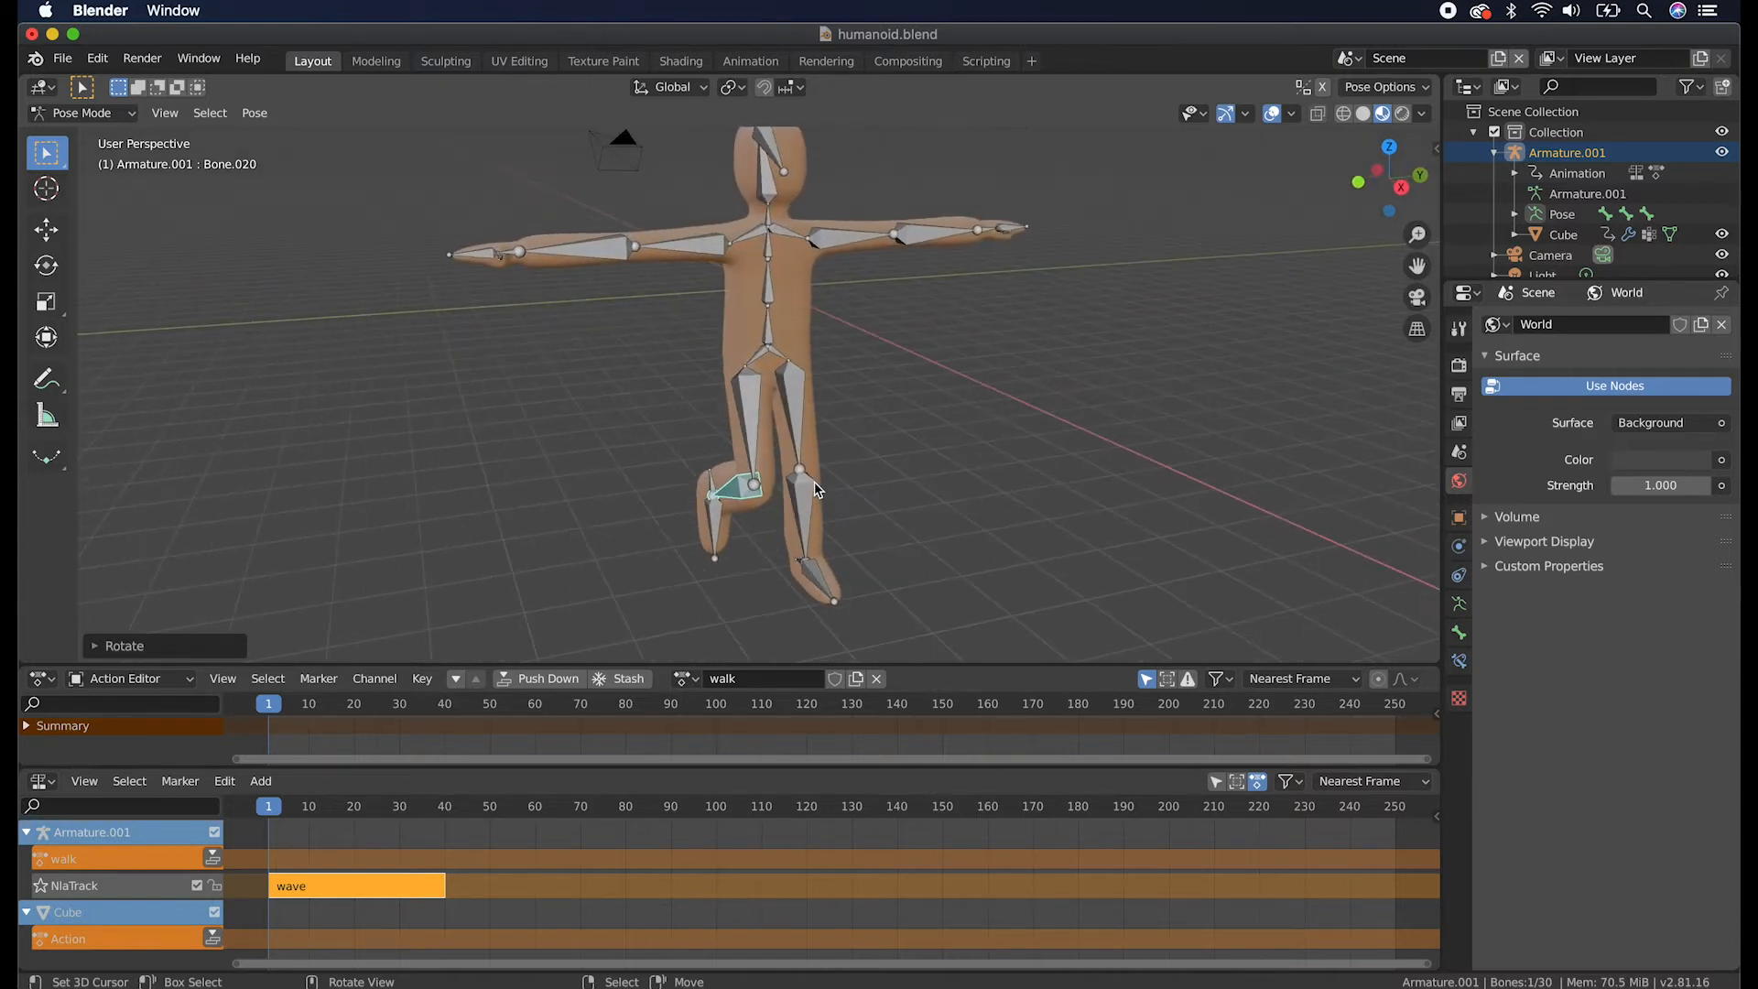
scroll(816, 605, left, 3)
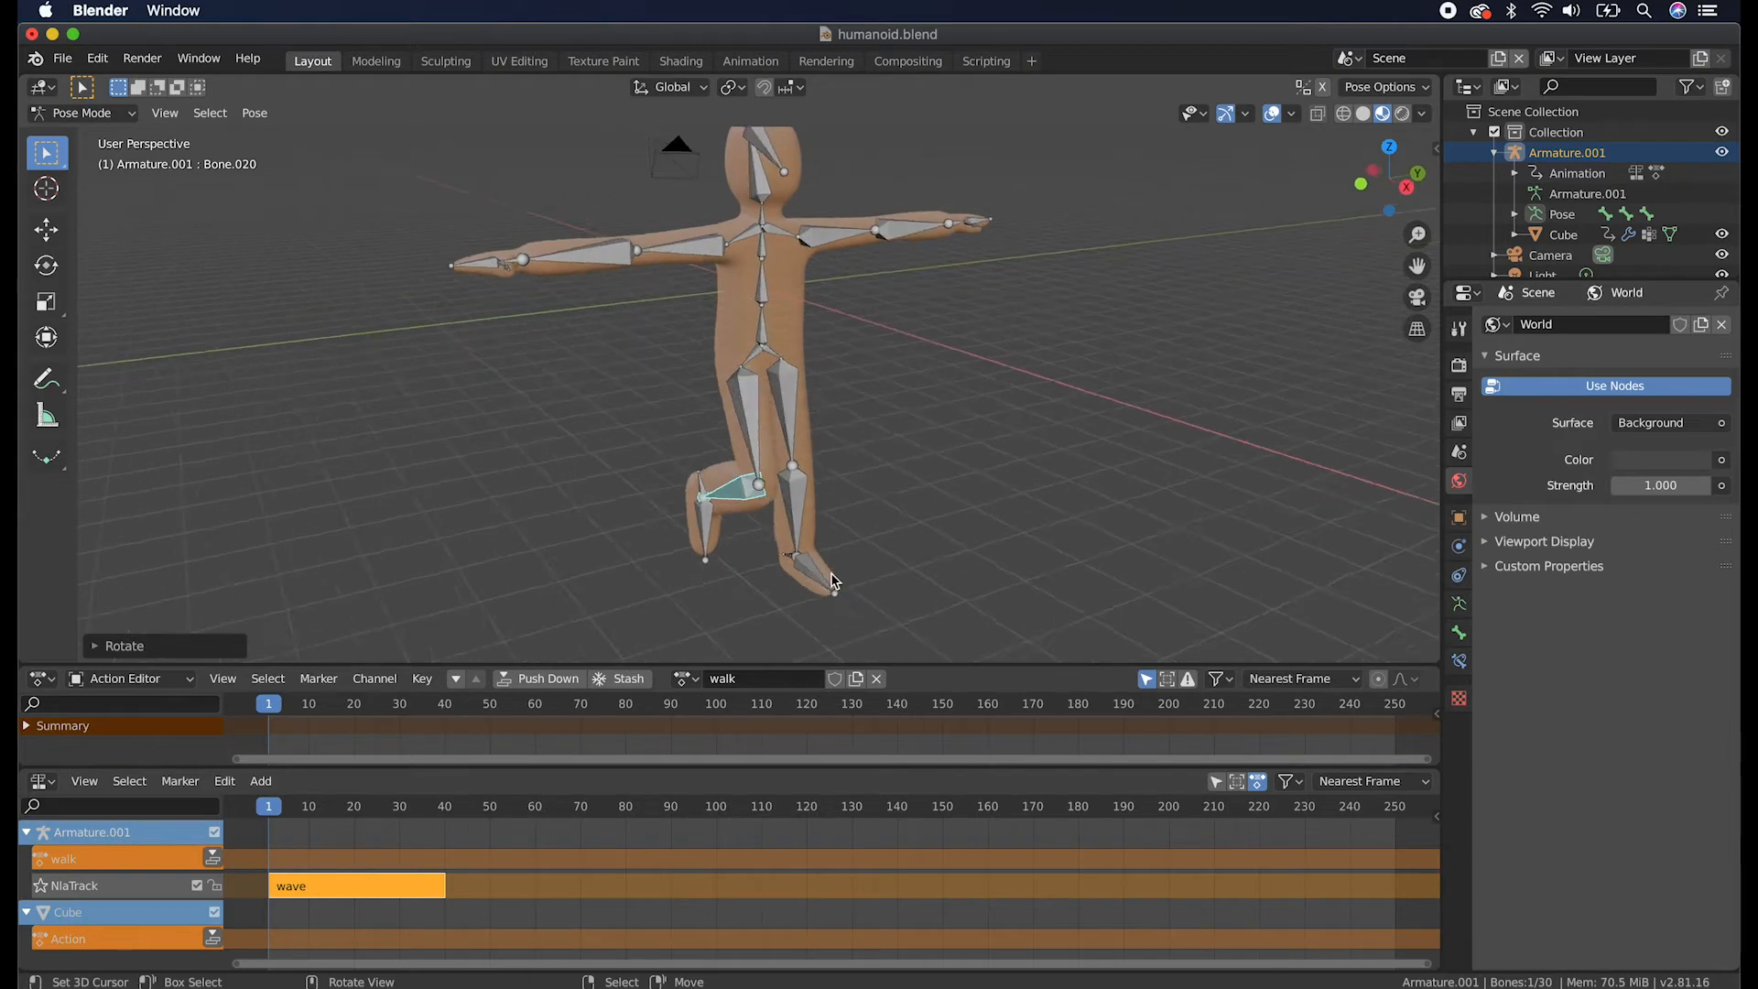
key(b)
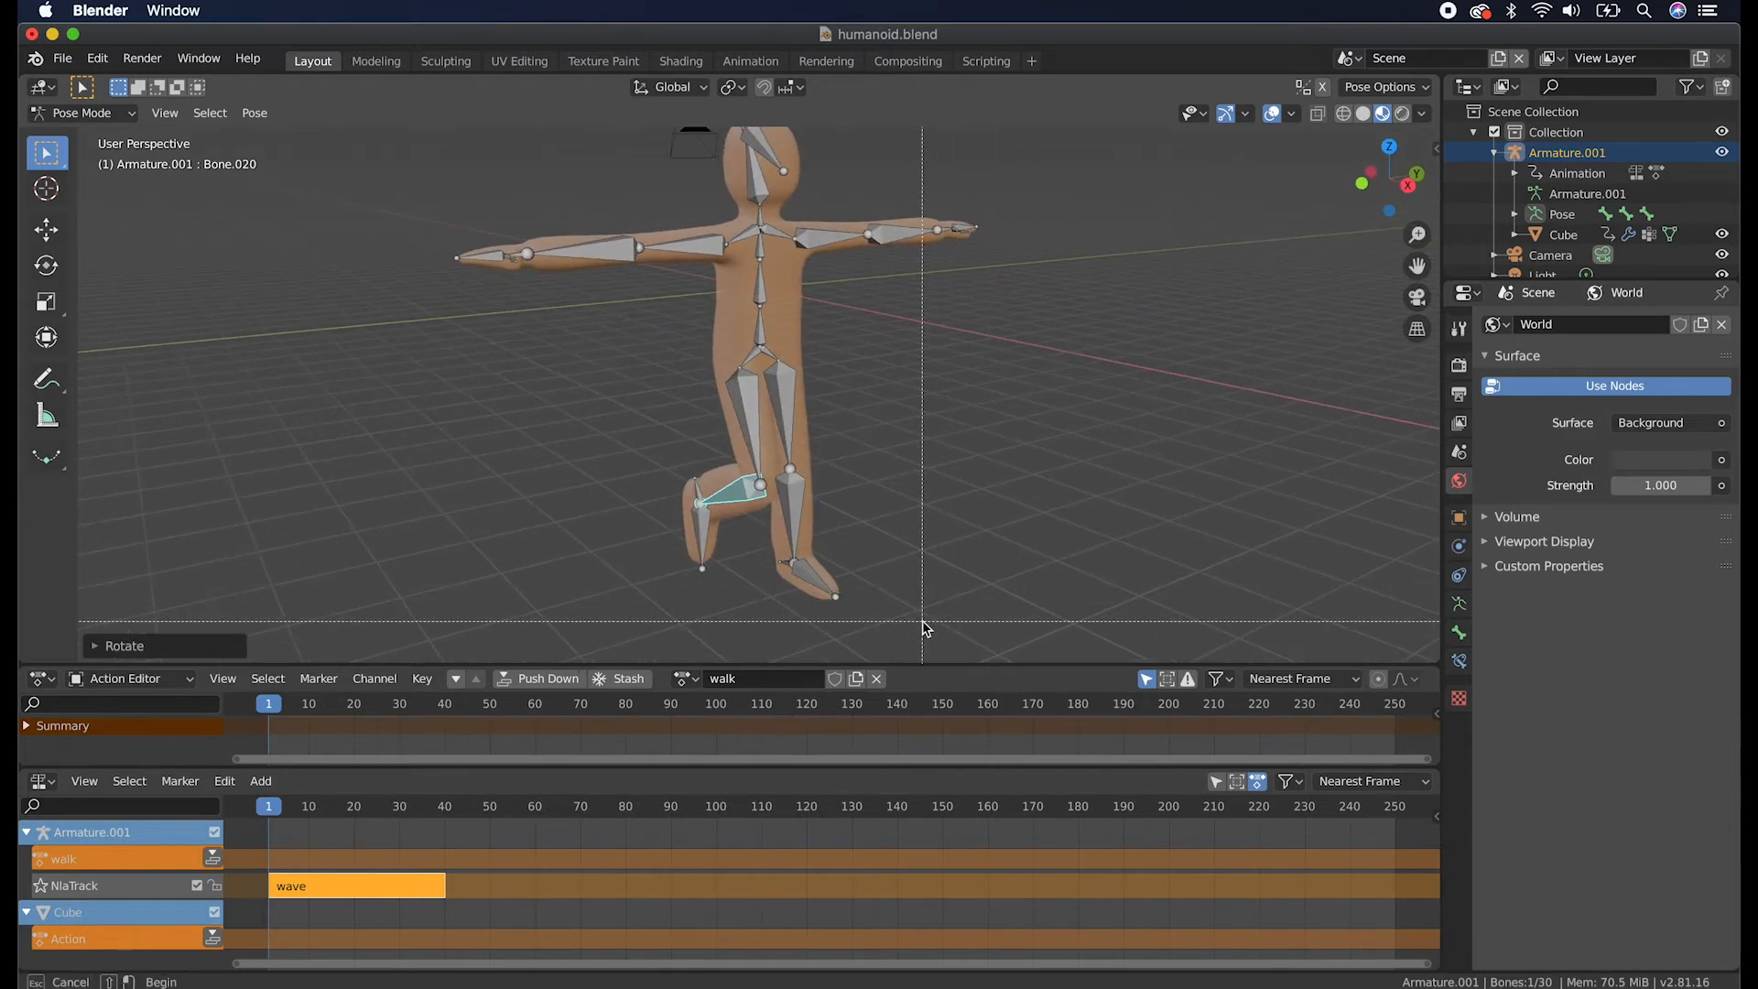
drag(923, 622, 630, 388)
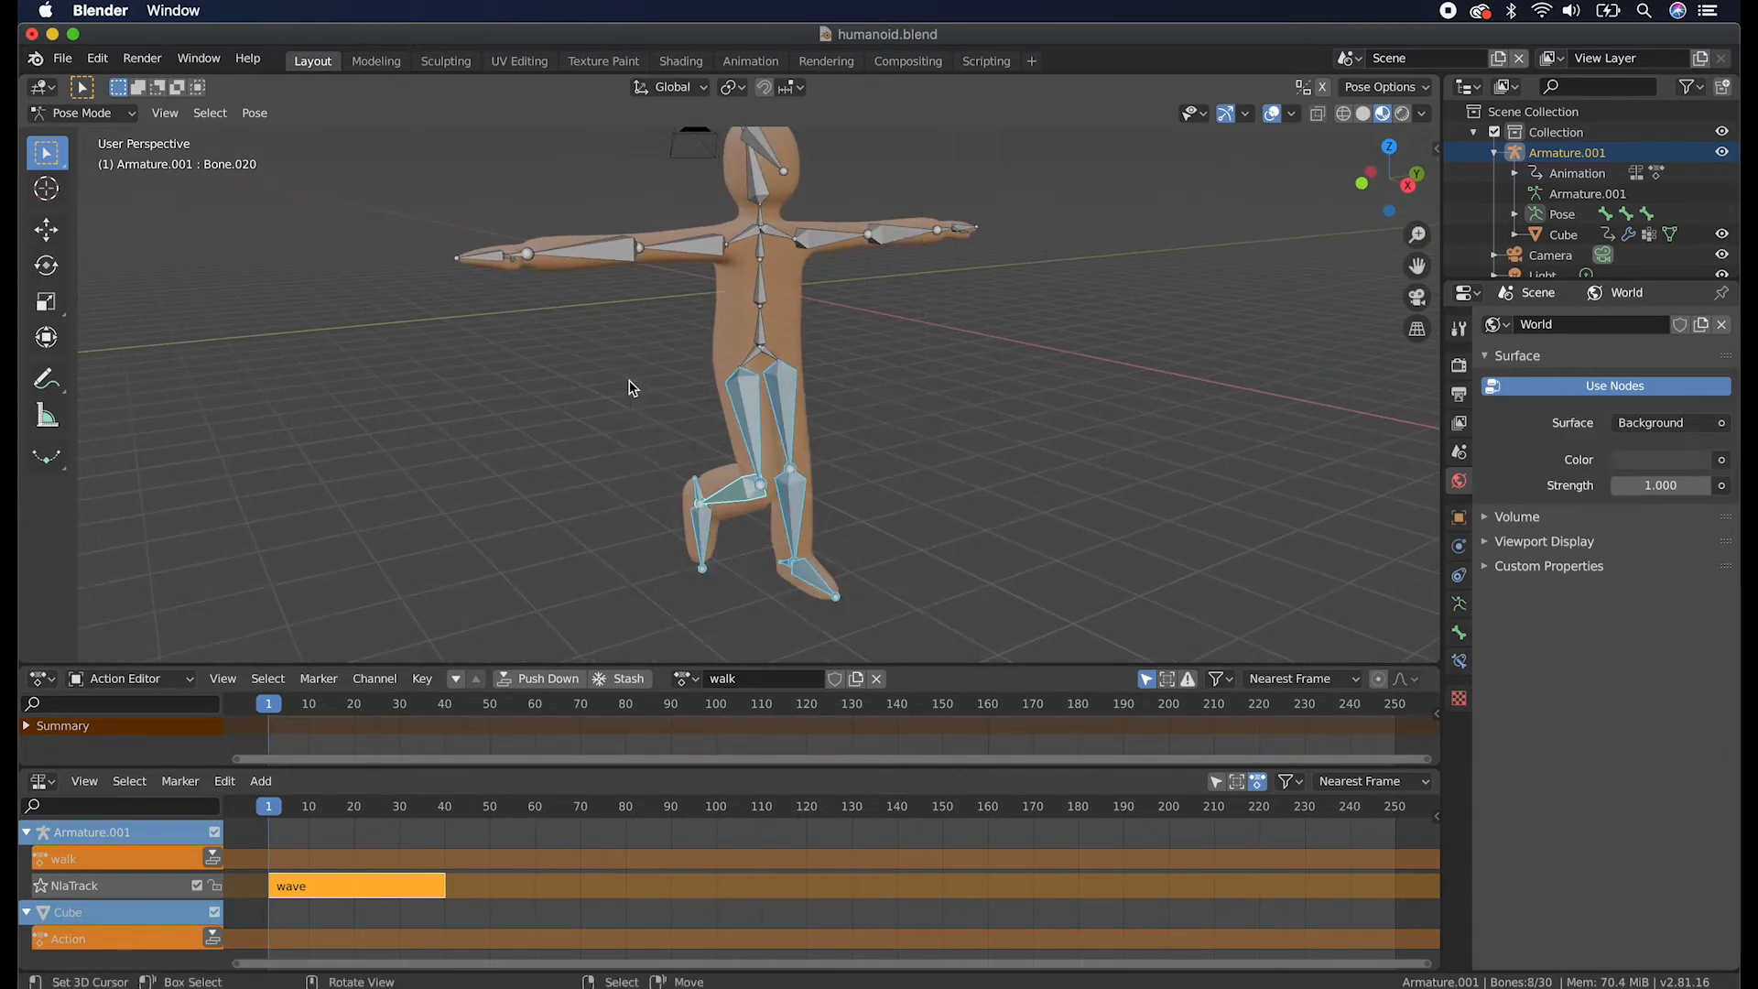
scroll(848, 461, left, 2)
key(i)
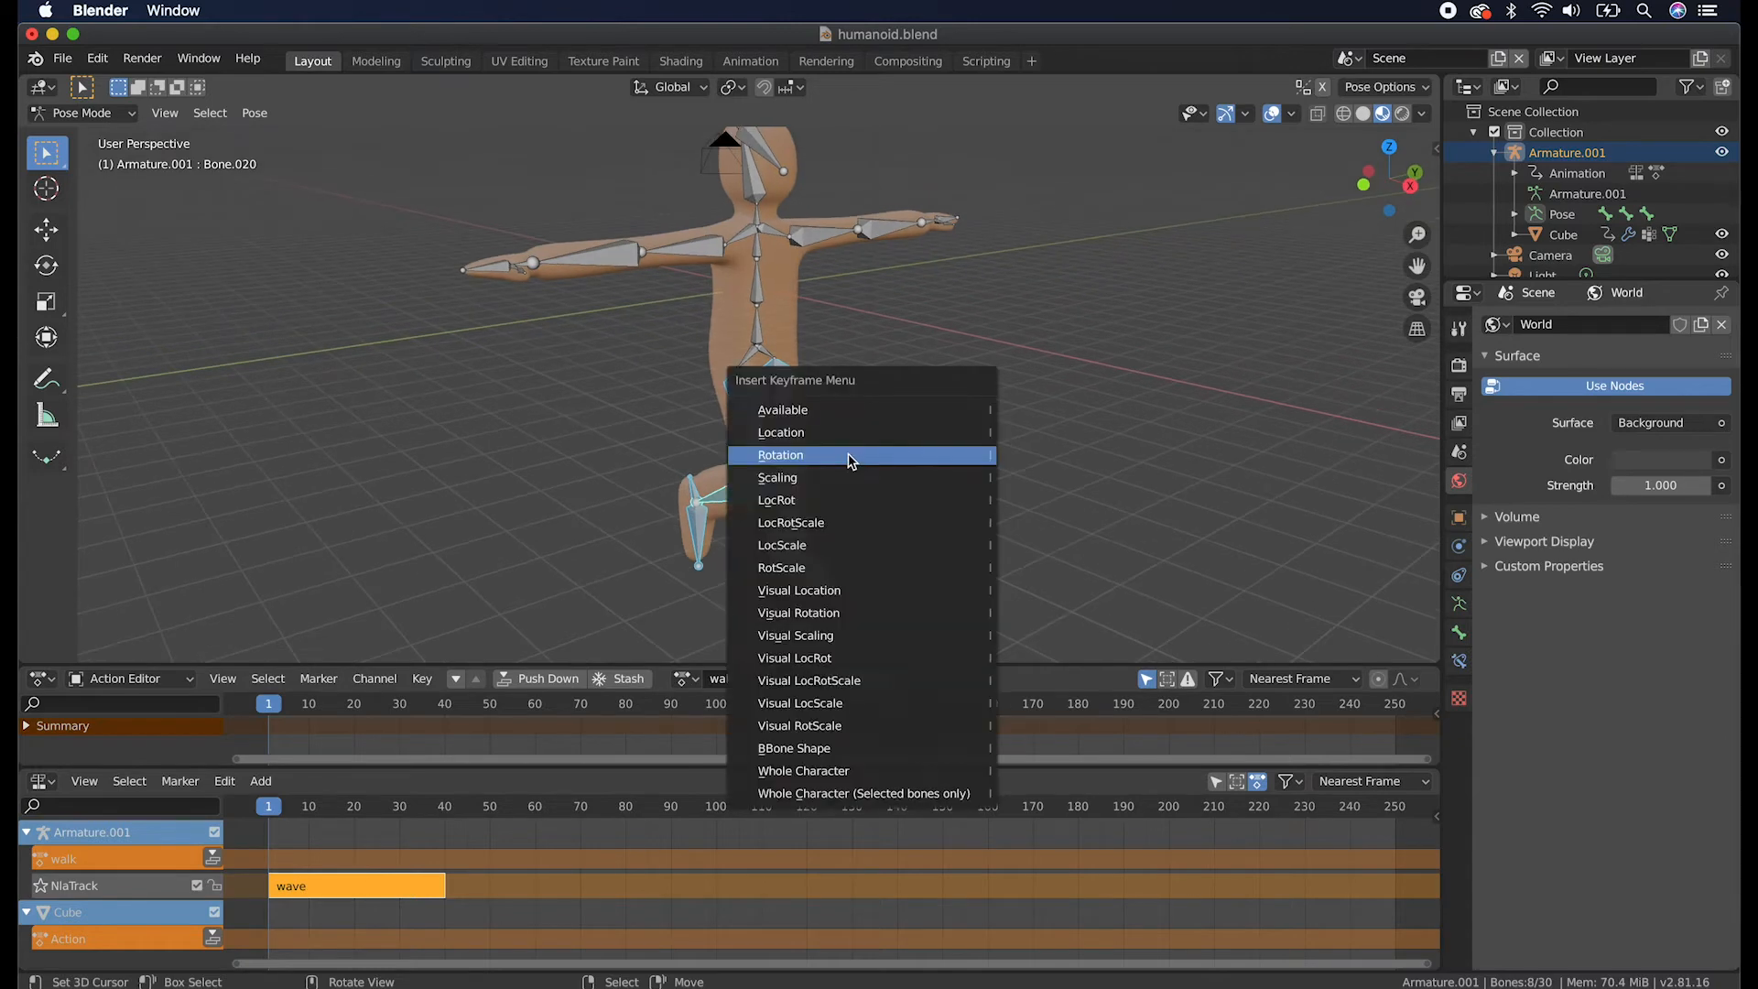
click(852, 455)
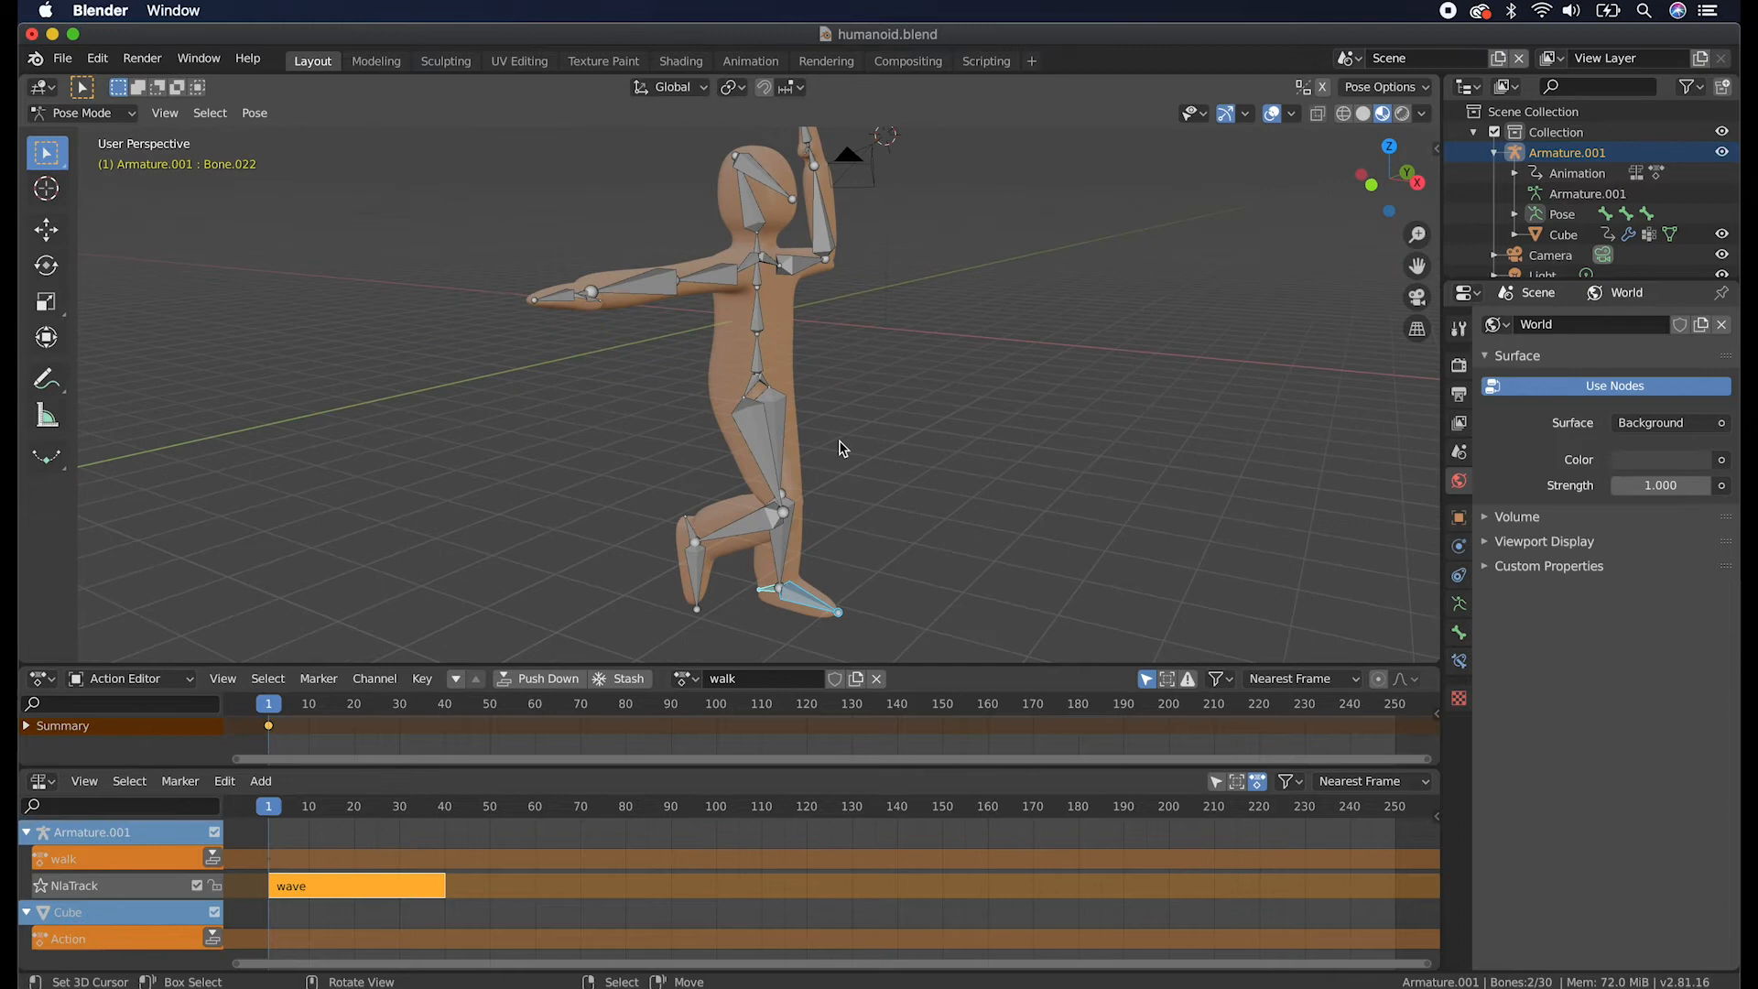
At frame 10, rotate the right thigh bone slightly further forward.
middle_drag(744, 464, 774, 475)
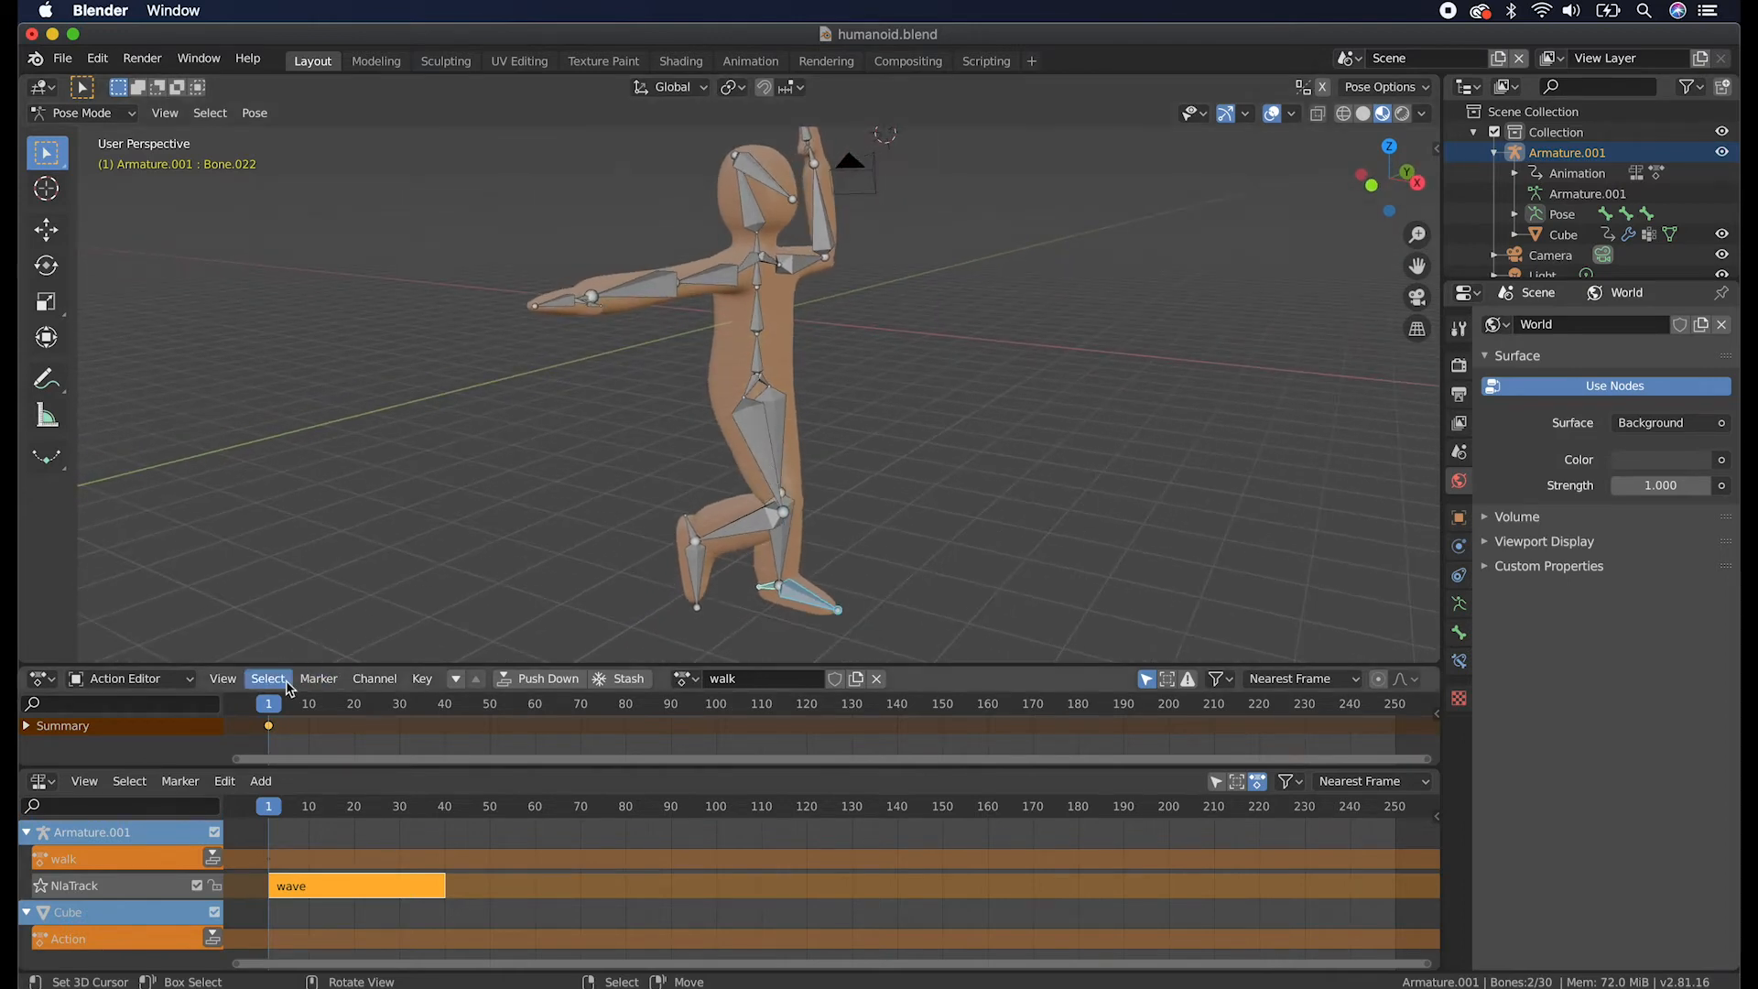
click(269, 705)
drag(272, 708, 309, 705)
middle_drag(875, 452, 877, 452)
click(766, 450)
middle_drag(766, 450, 767, 450)
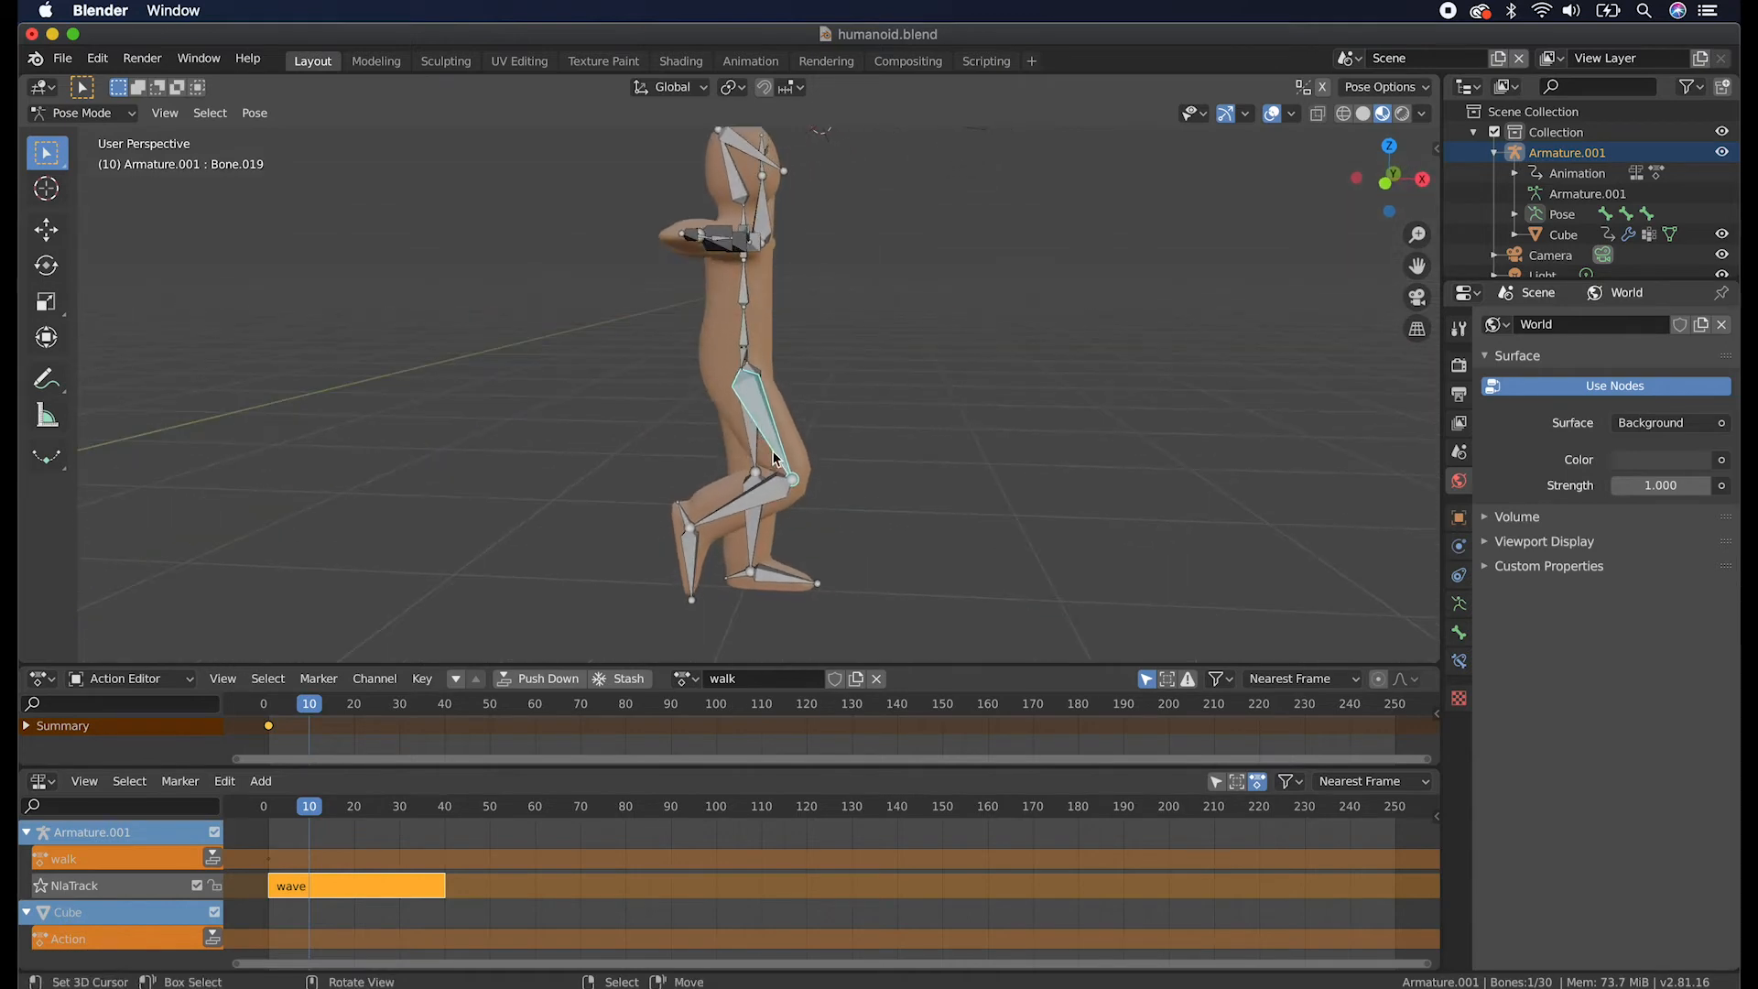
key(r)
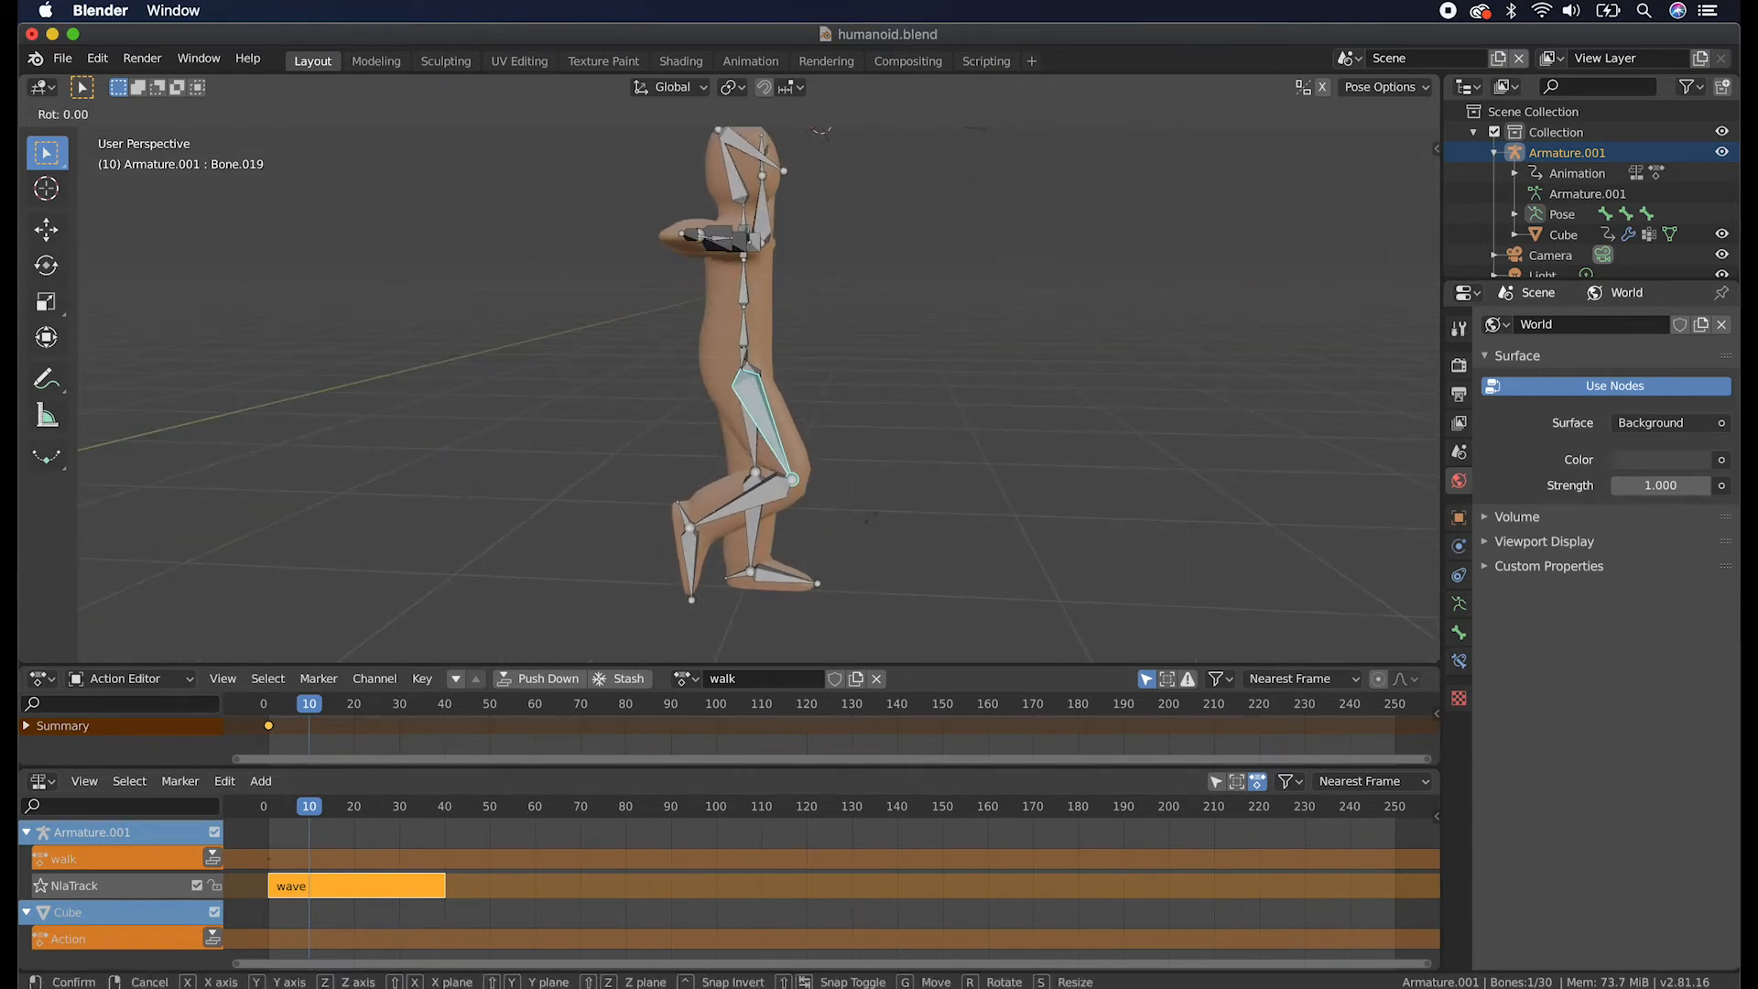
click(847, 507)
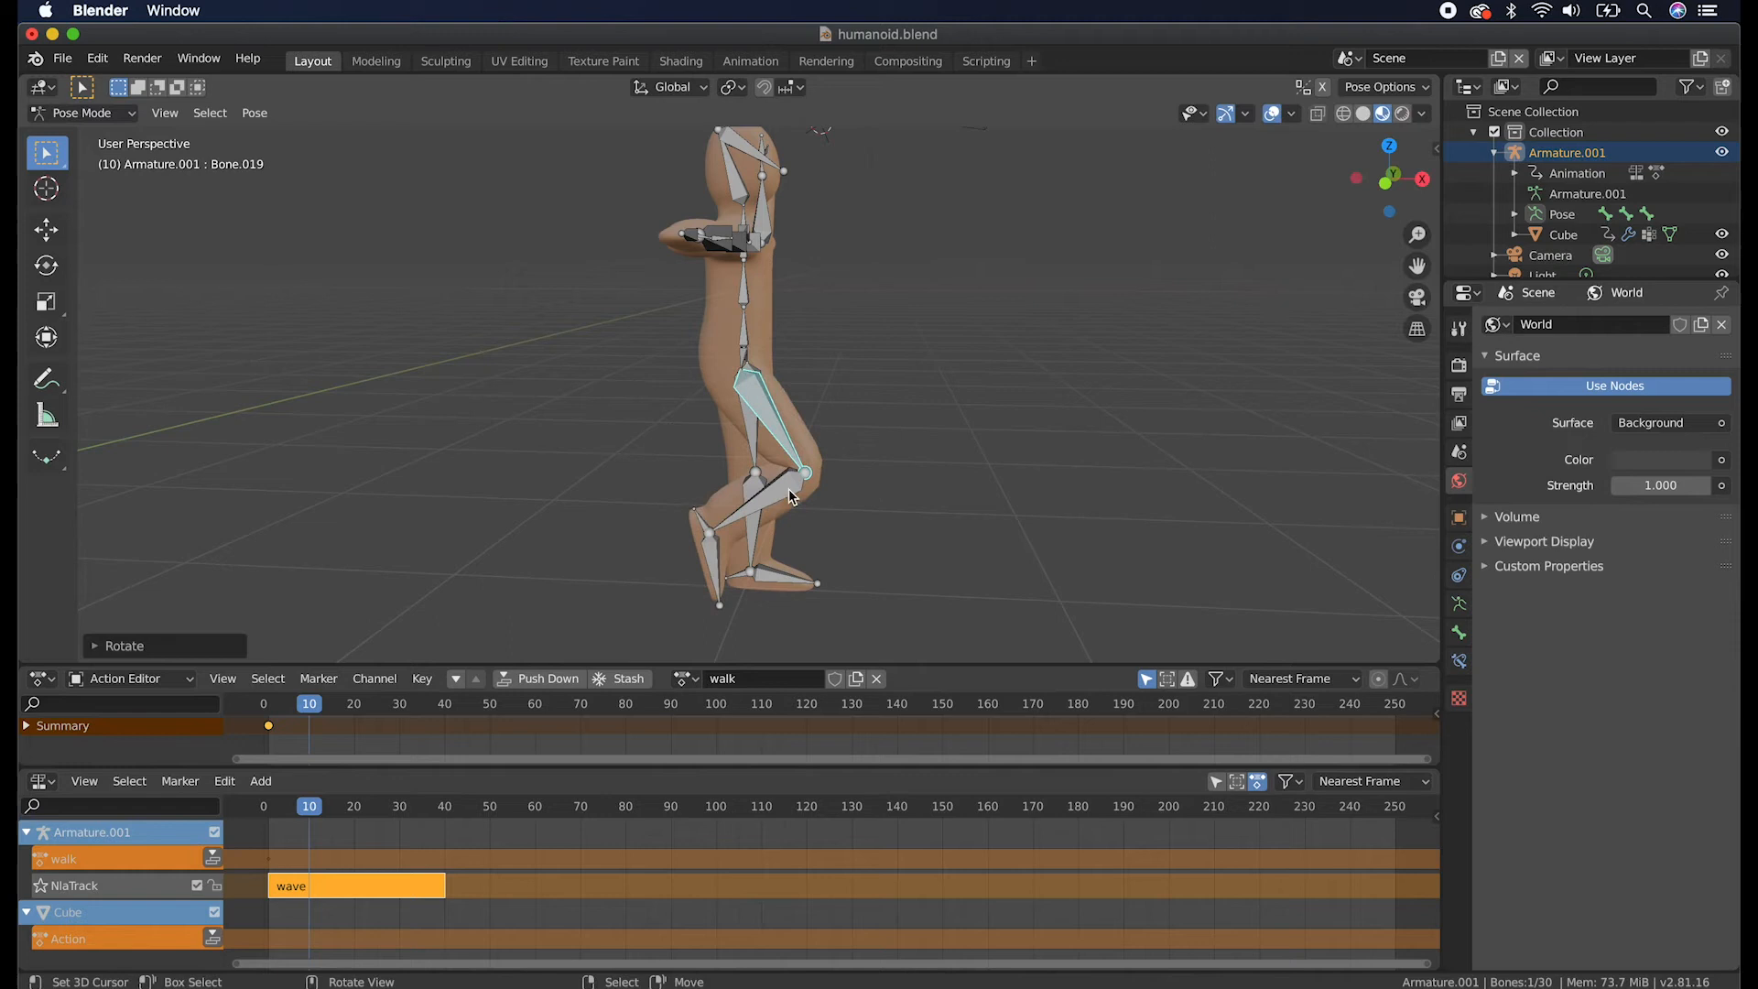
Swing the right shin bone forward until it lines up with the thigh and straightens the leg.
click(793, 495)
key(r)
click(843, 543)
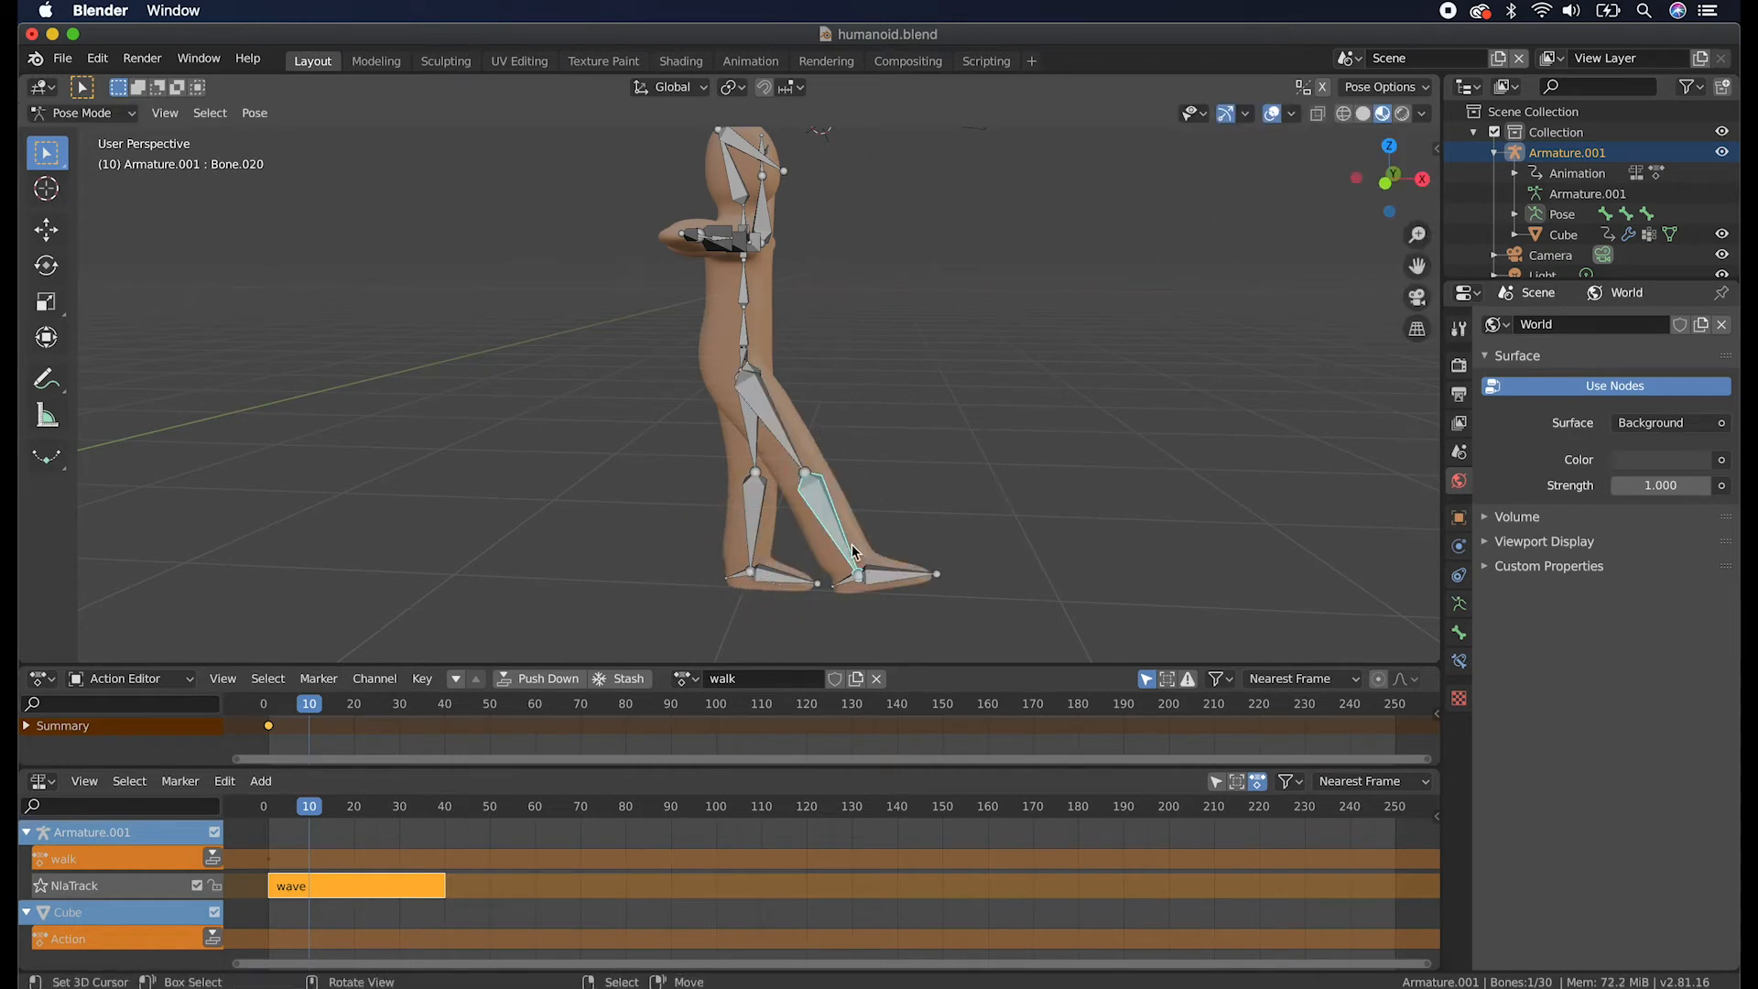
Tilt the right foot and heel bones together slightly toe-down about the global Y axis.
shift+click(854, 582)
click(861, 581)
key(r)
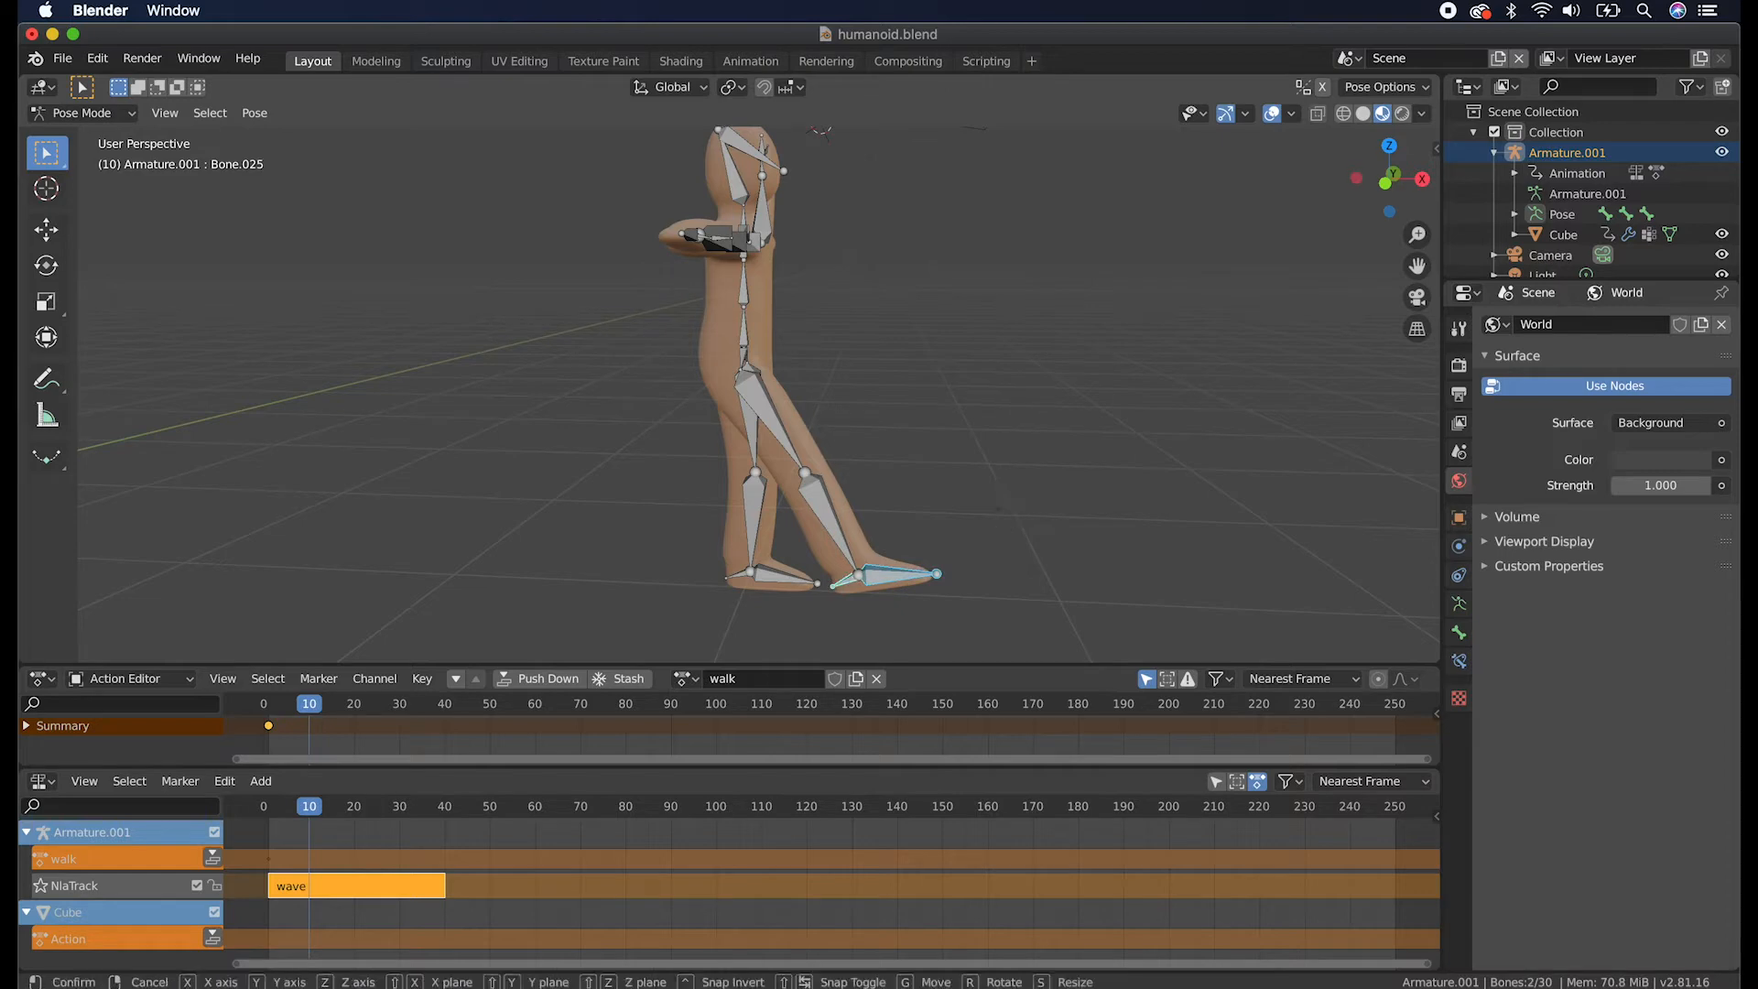
key(y)
click(1013, 554)
Rotate the right shin bone slightly backward about the global Y axis to soften the straightened knee.
scroll(1013, 554, right, 8)
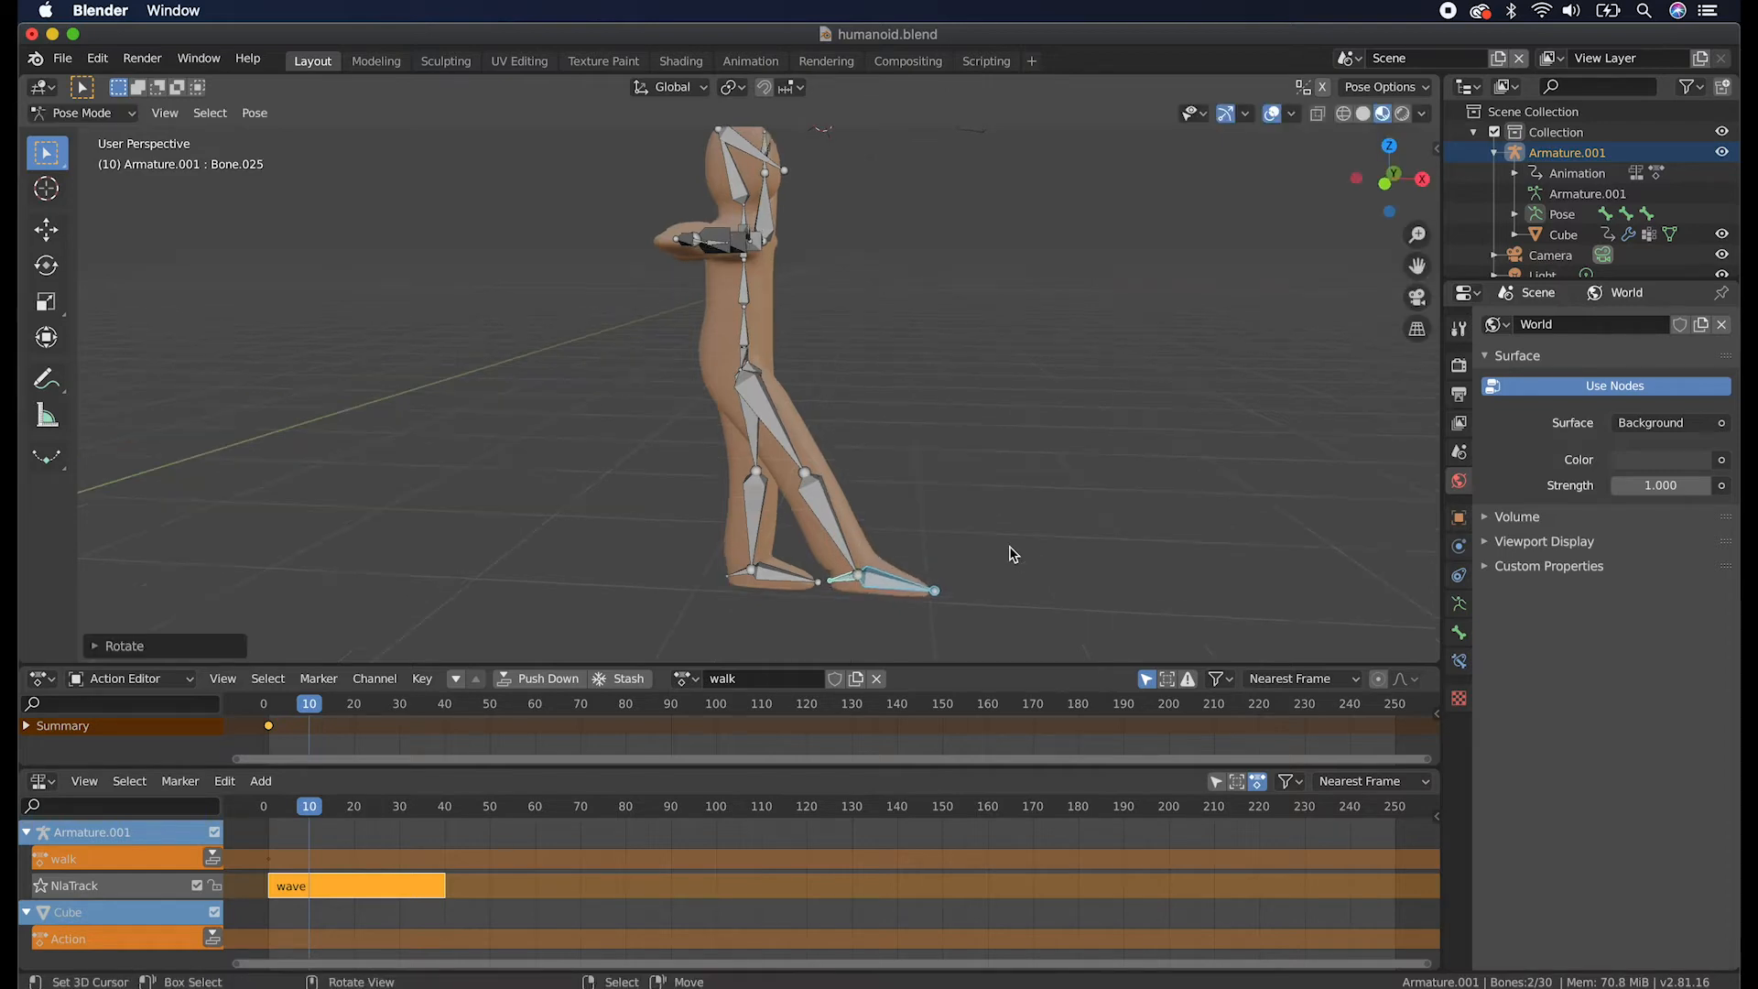
scroll(1013, 554, left, 8)
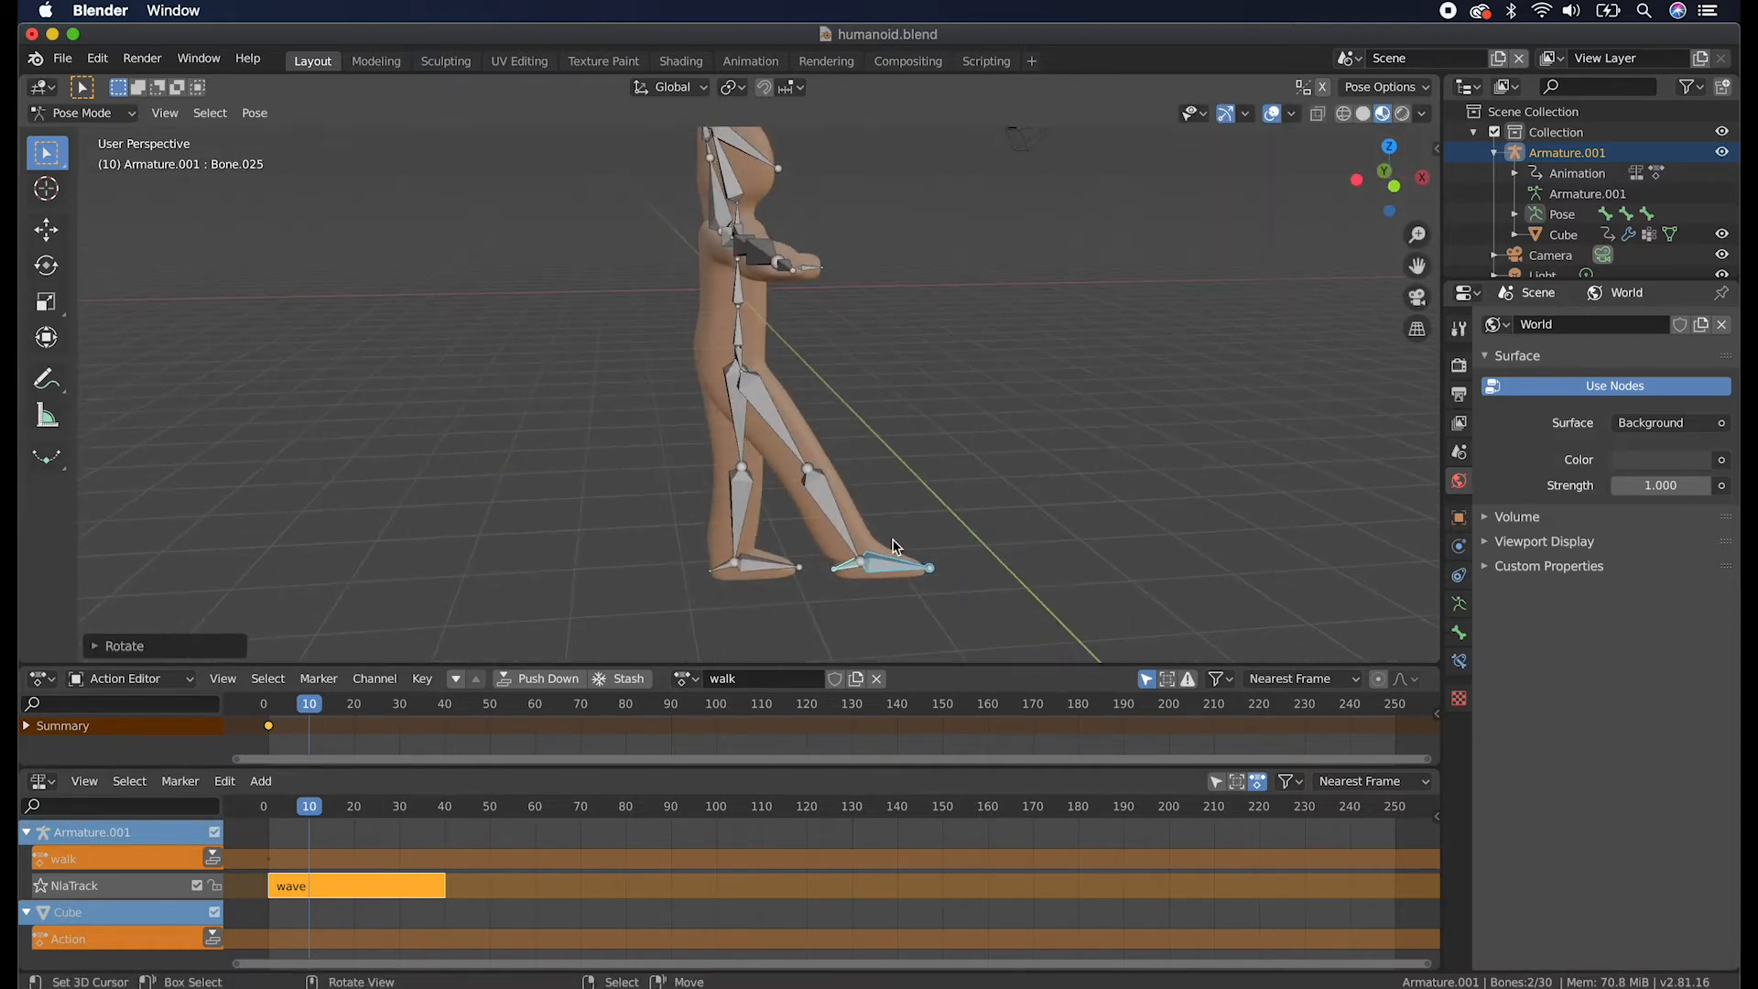
click(820, 518)
key(r)
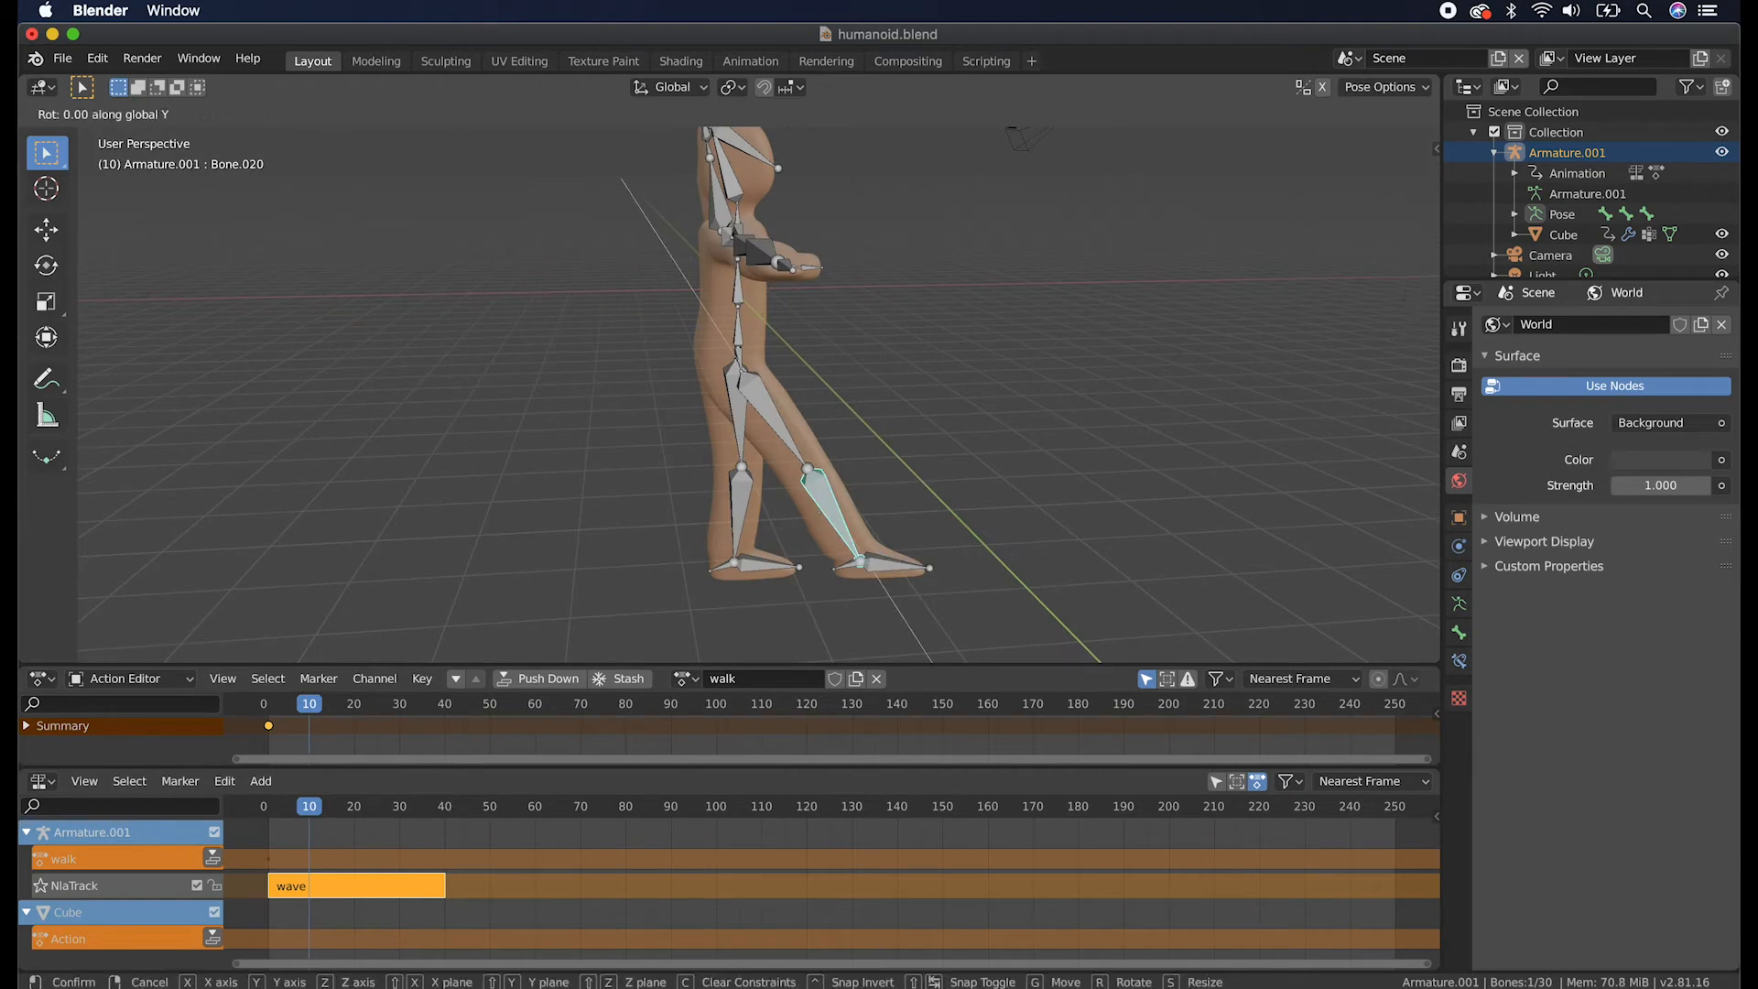
click(923, 548)
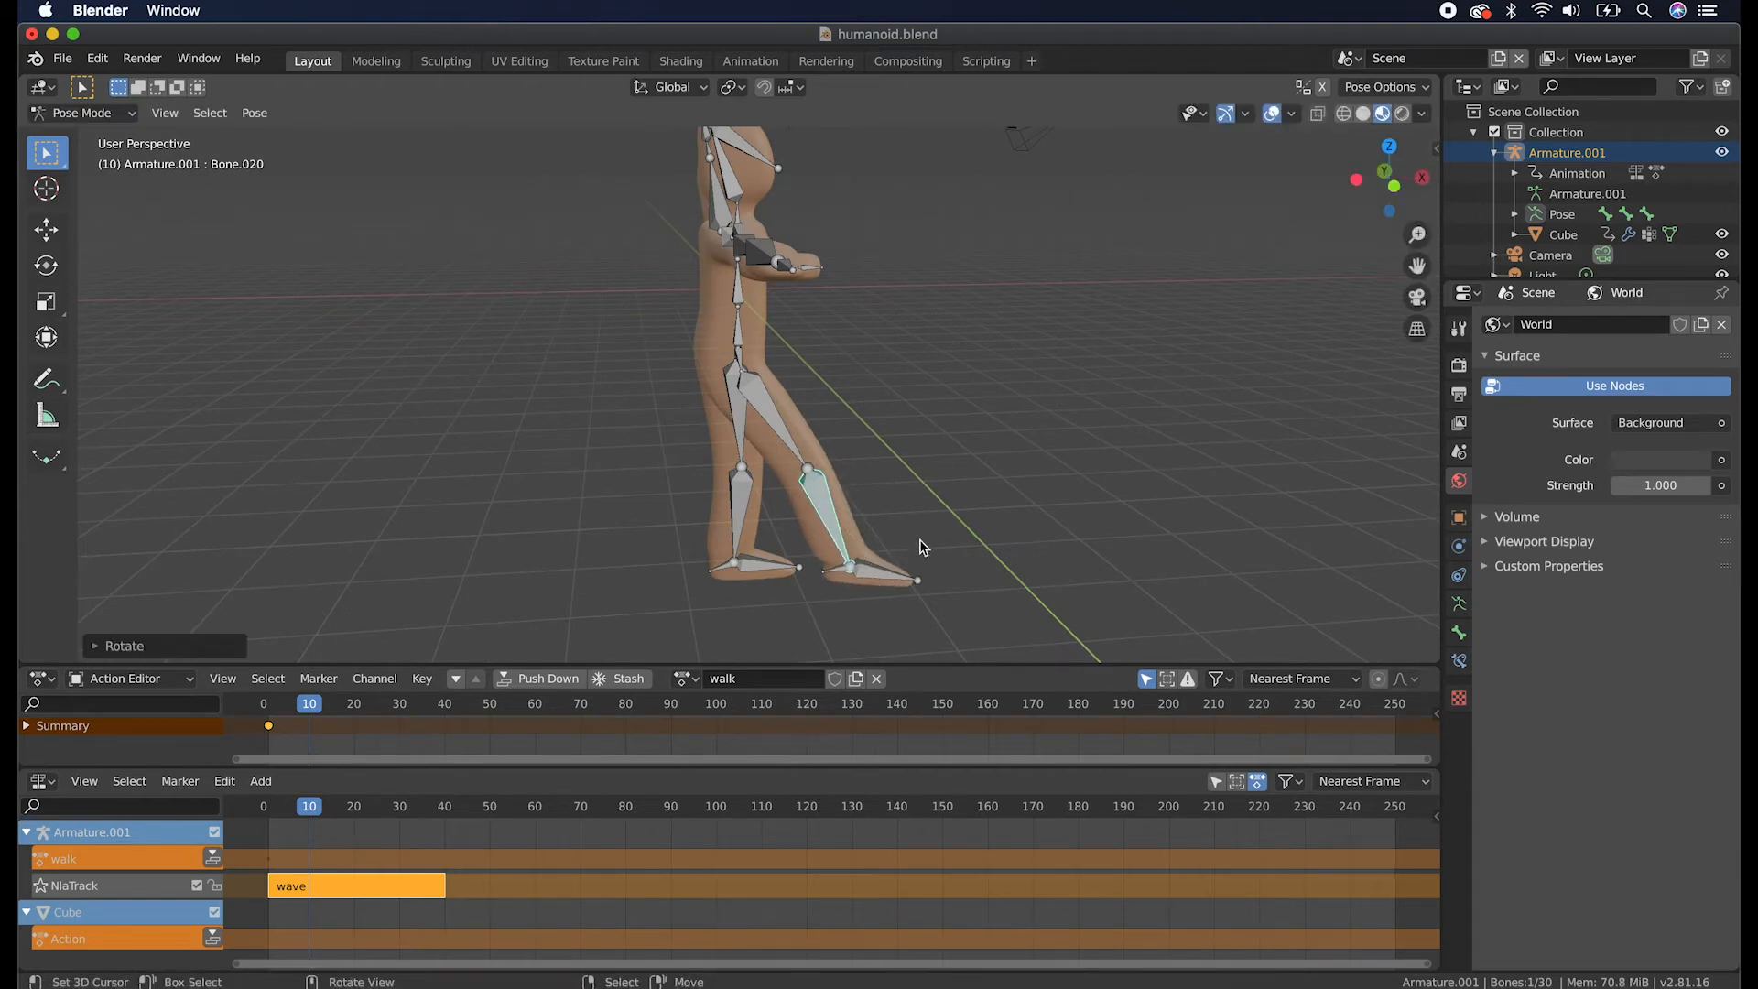
Lift the toe end of the right foot bone by rotating it about -11 degrees about the global Y axis.
click(886, 583)
key(r)
key(y)
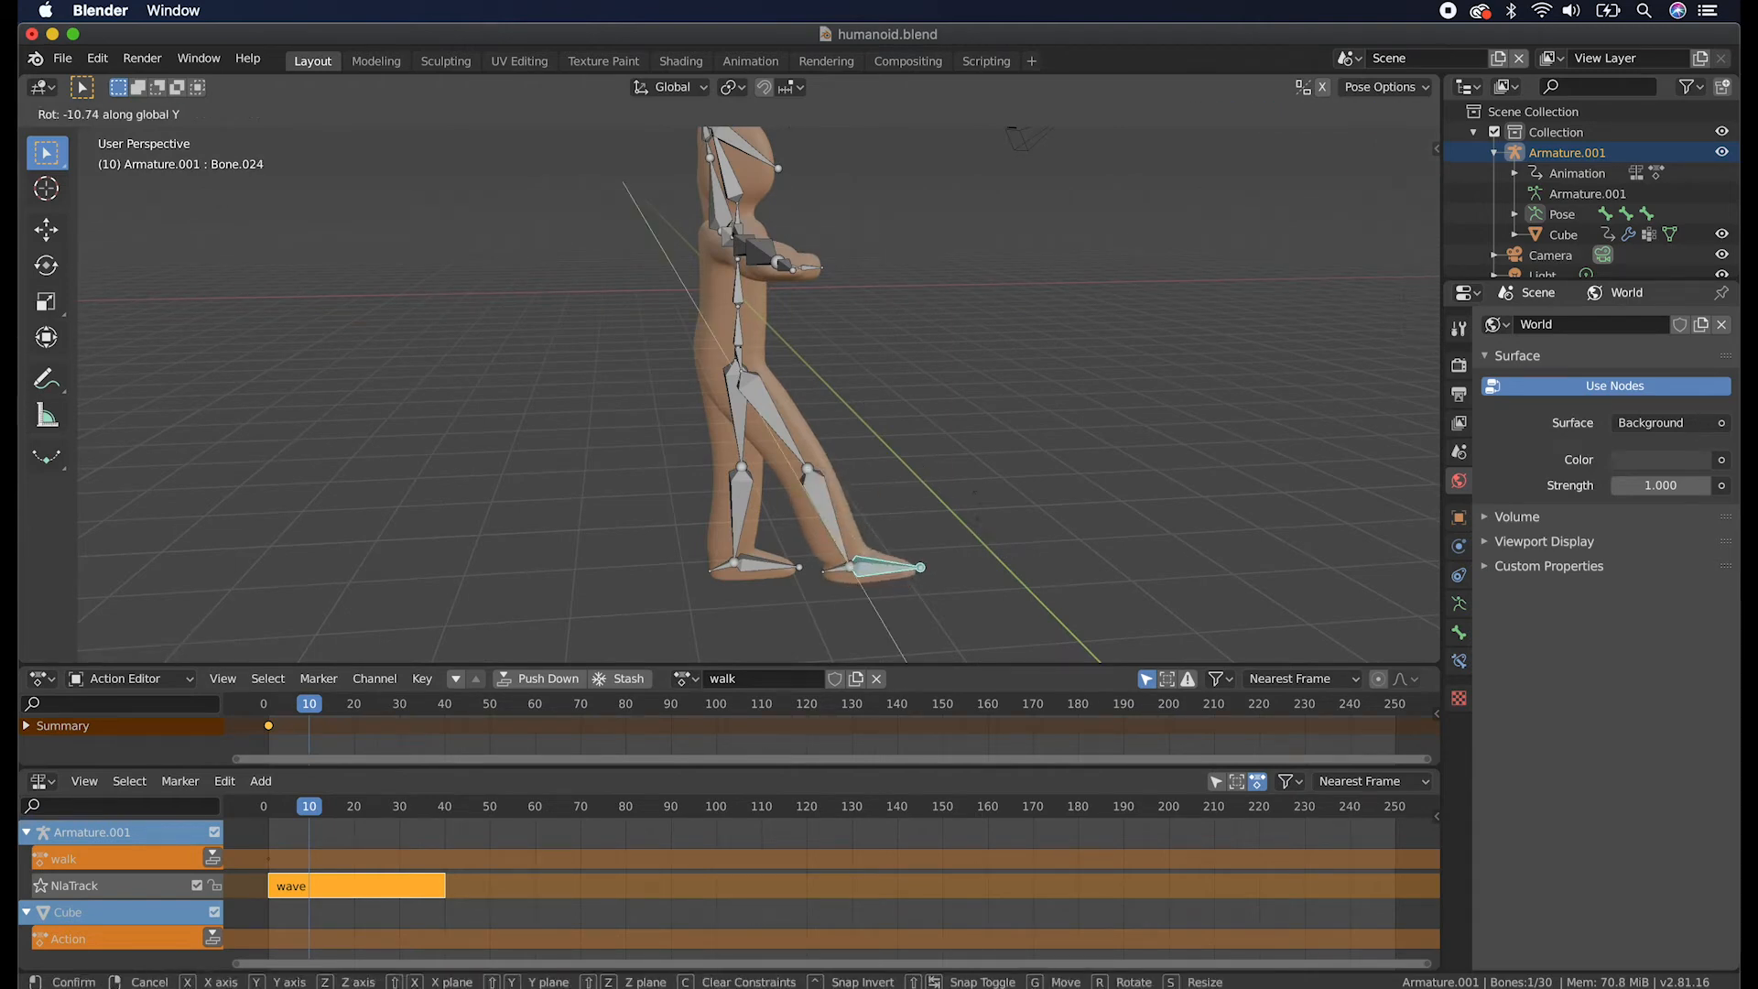
click(850, 526)
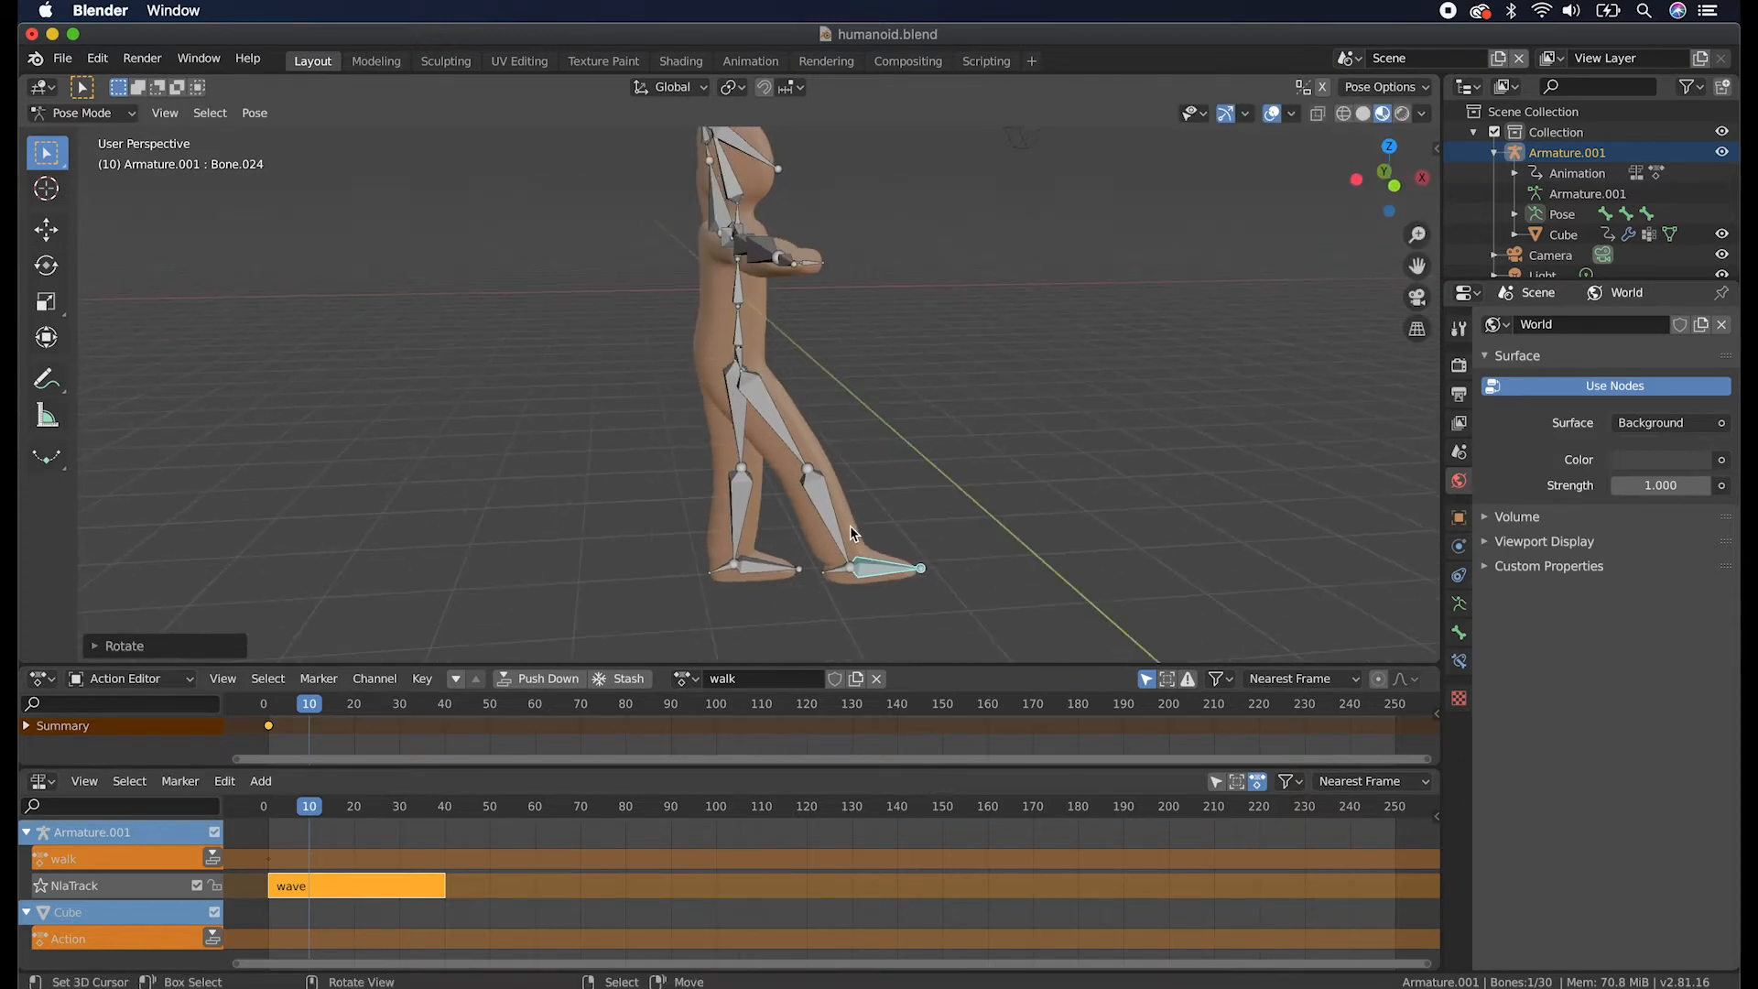
Swing the left thigh bone backward about 18 degrees about the global Y axis.
right_click(738, 449)
mouse_move(739, 449)
middle_down()
mouse_move(809, 453)
mouse_move(739, 449)
middle_up()
key(r)
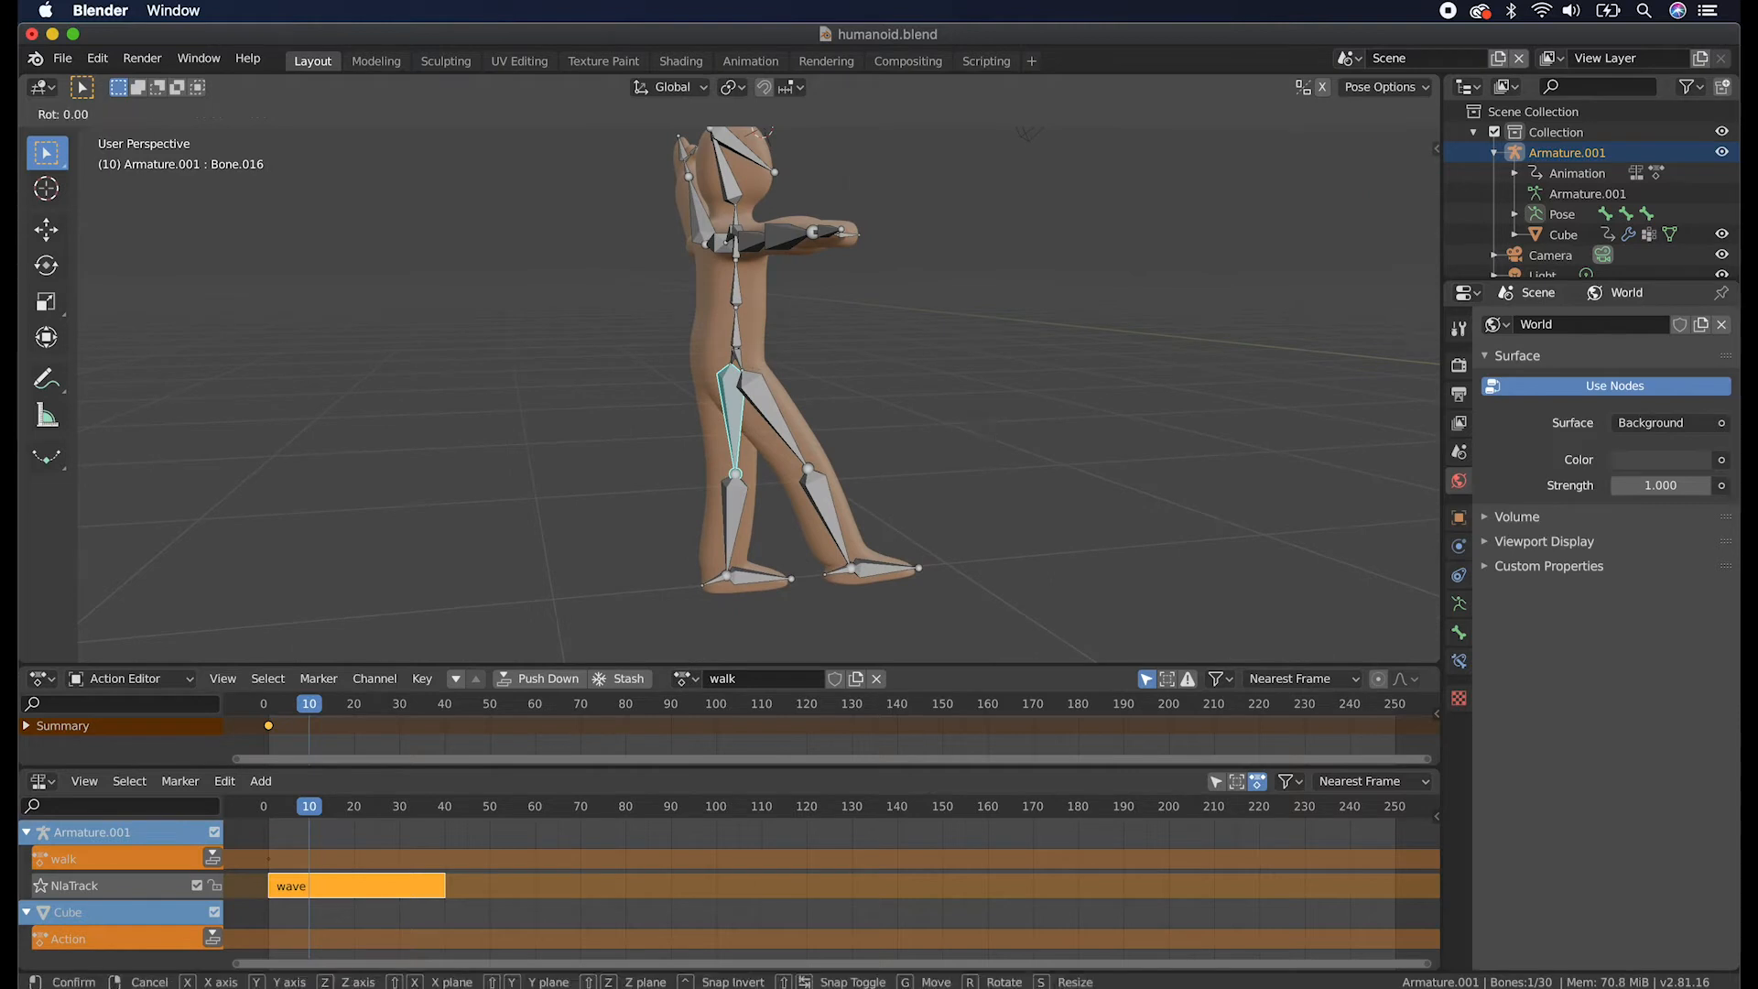
key(y)
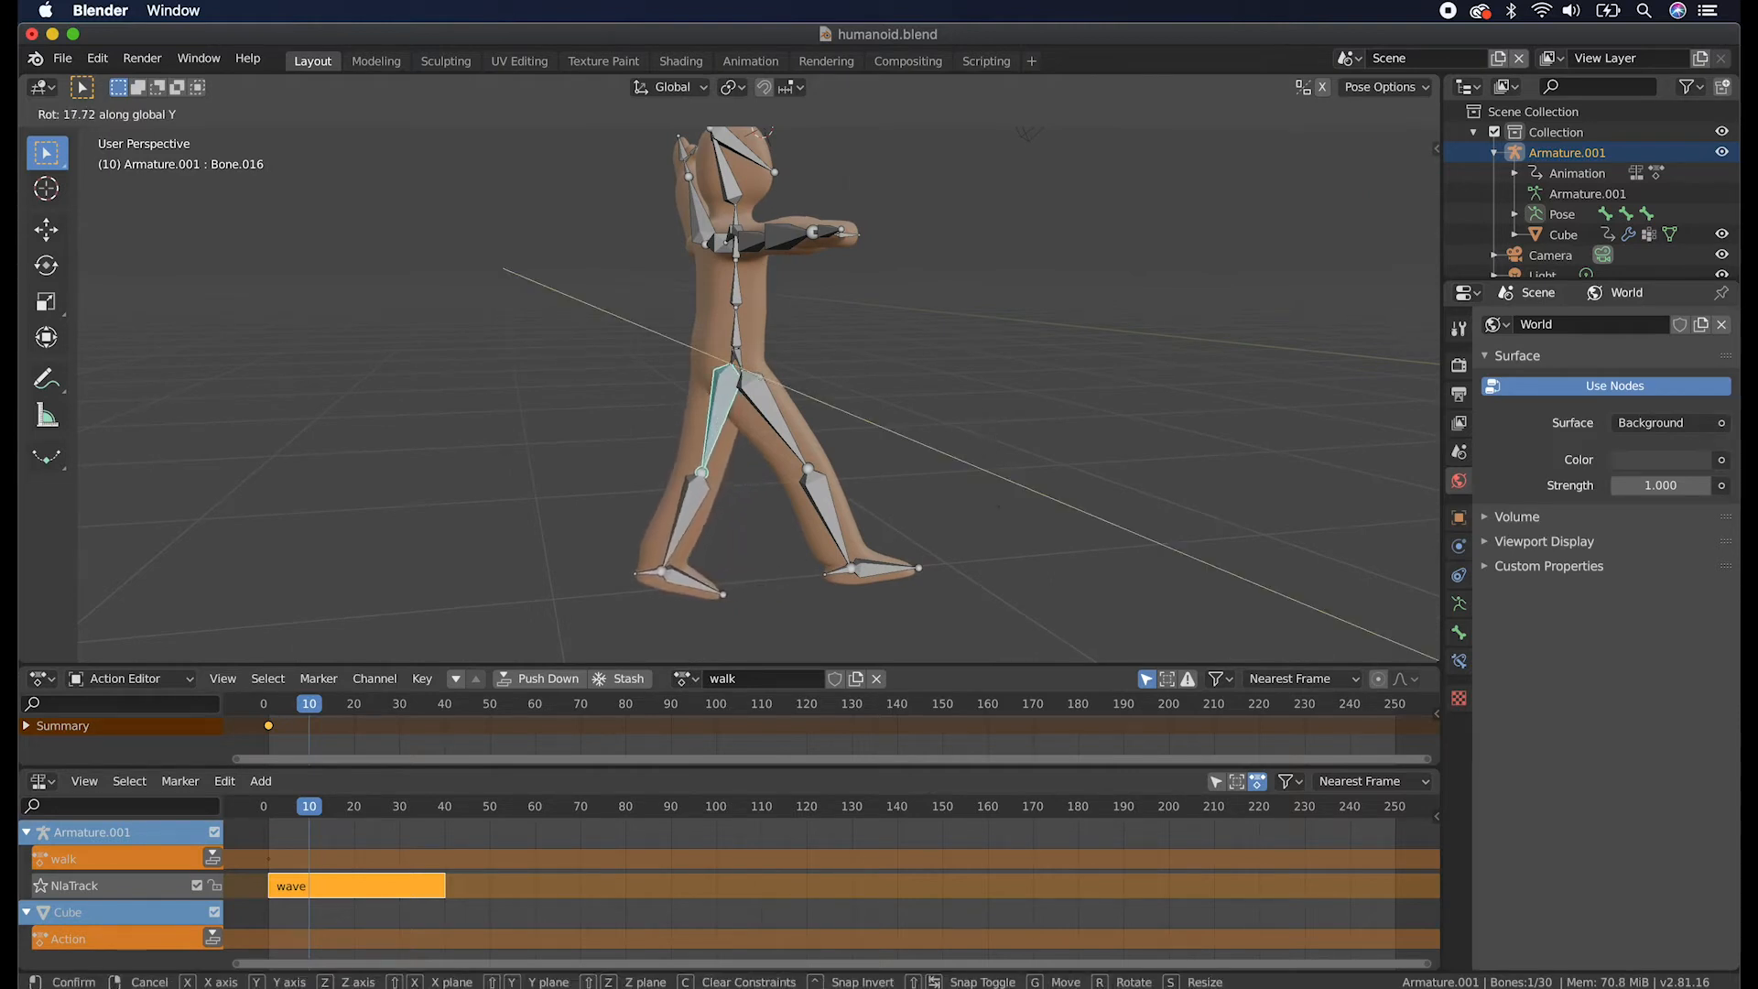
click(774, 566)
Level the left foot and heel bones by rotating them together about -19 degrees about the global Y axis.
click(705, 595)
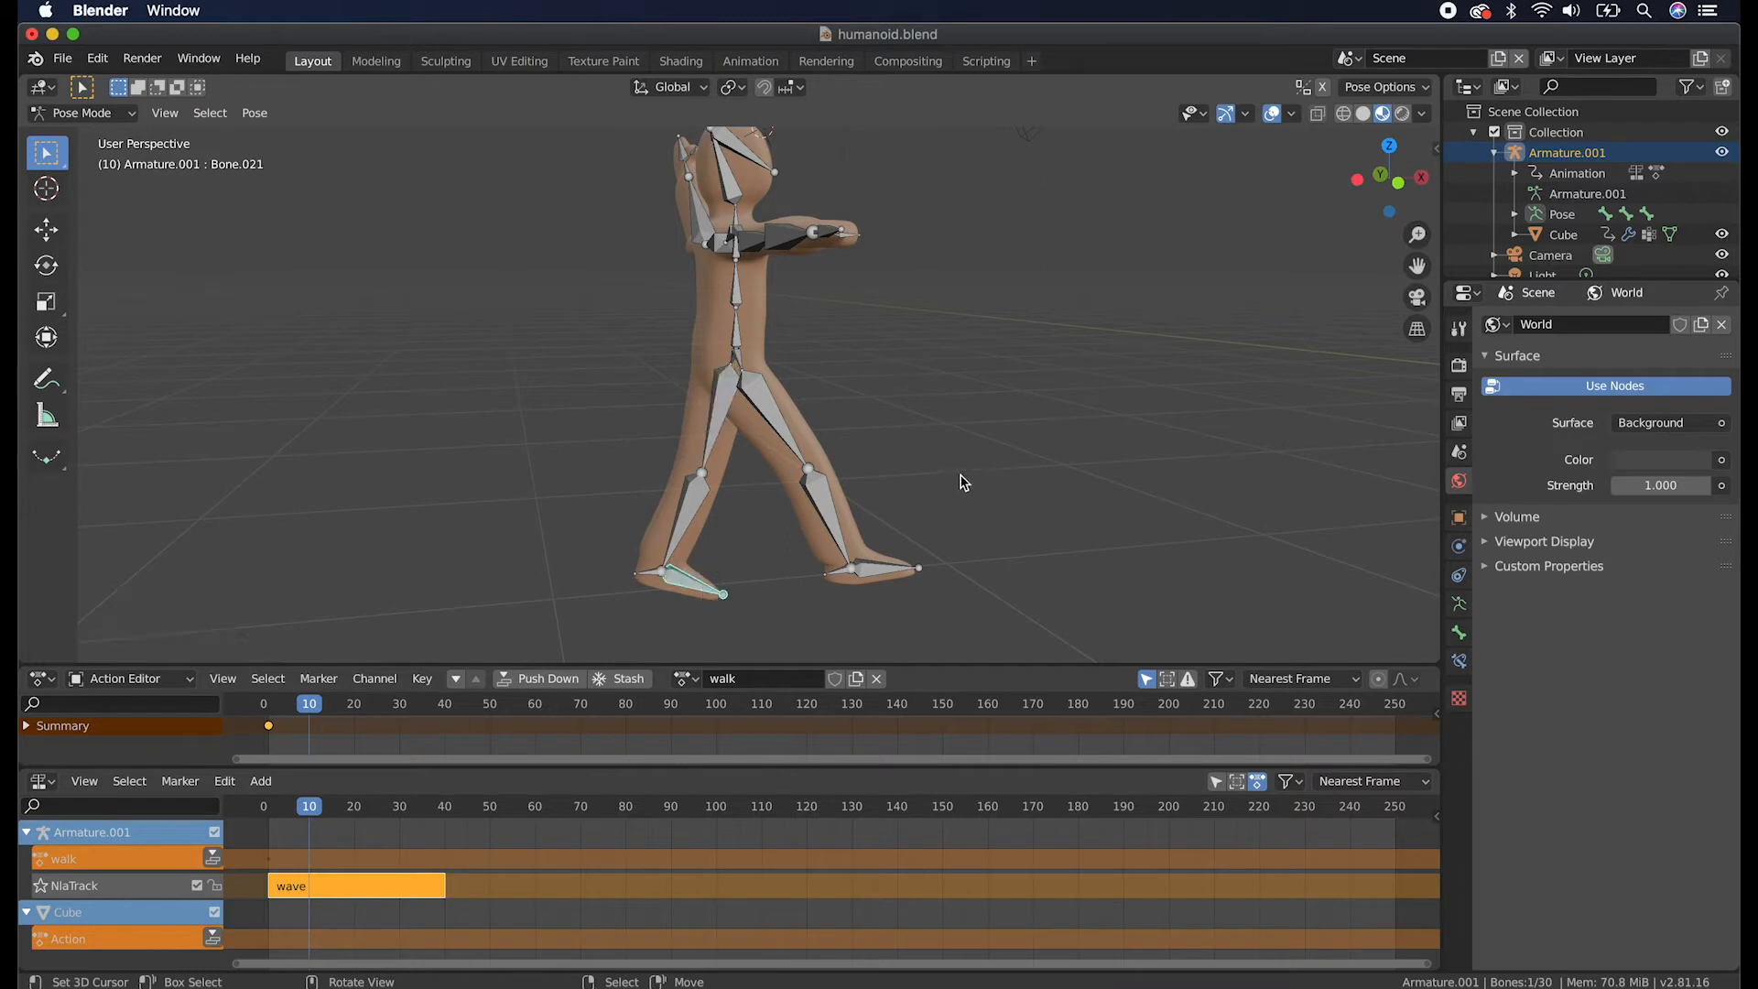
shift+click(652, 570)
key(r)
key(y)
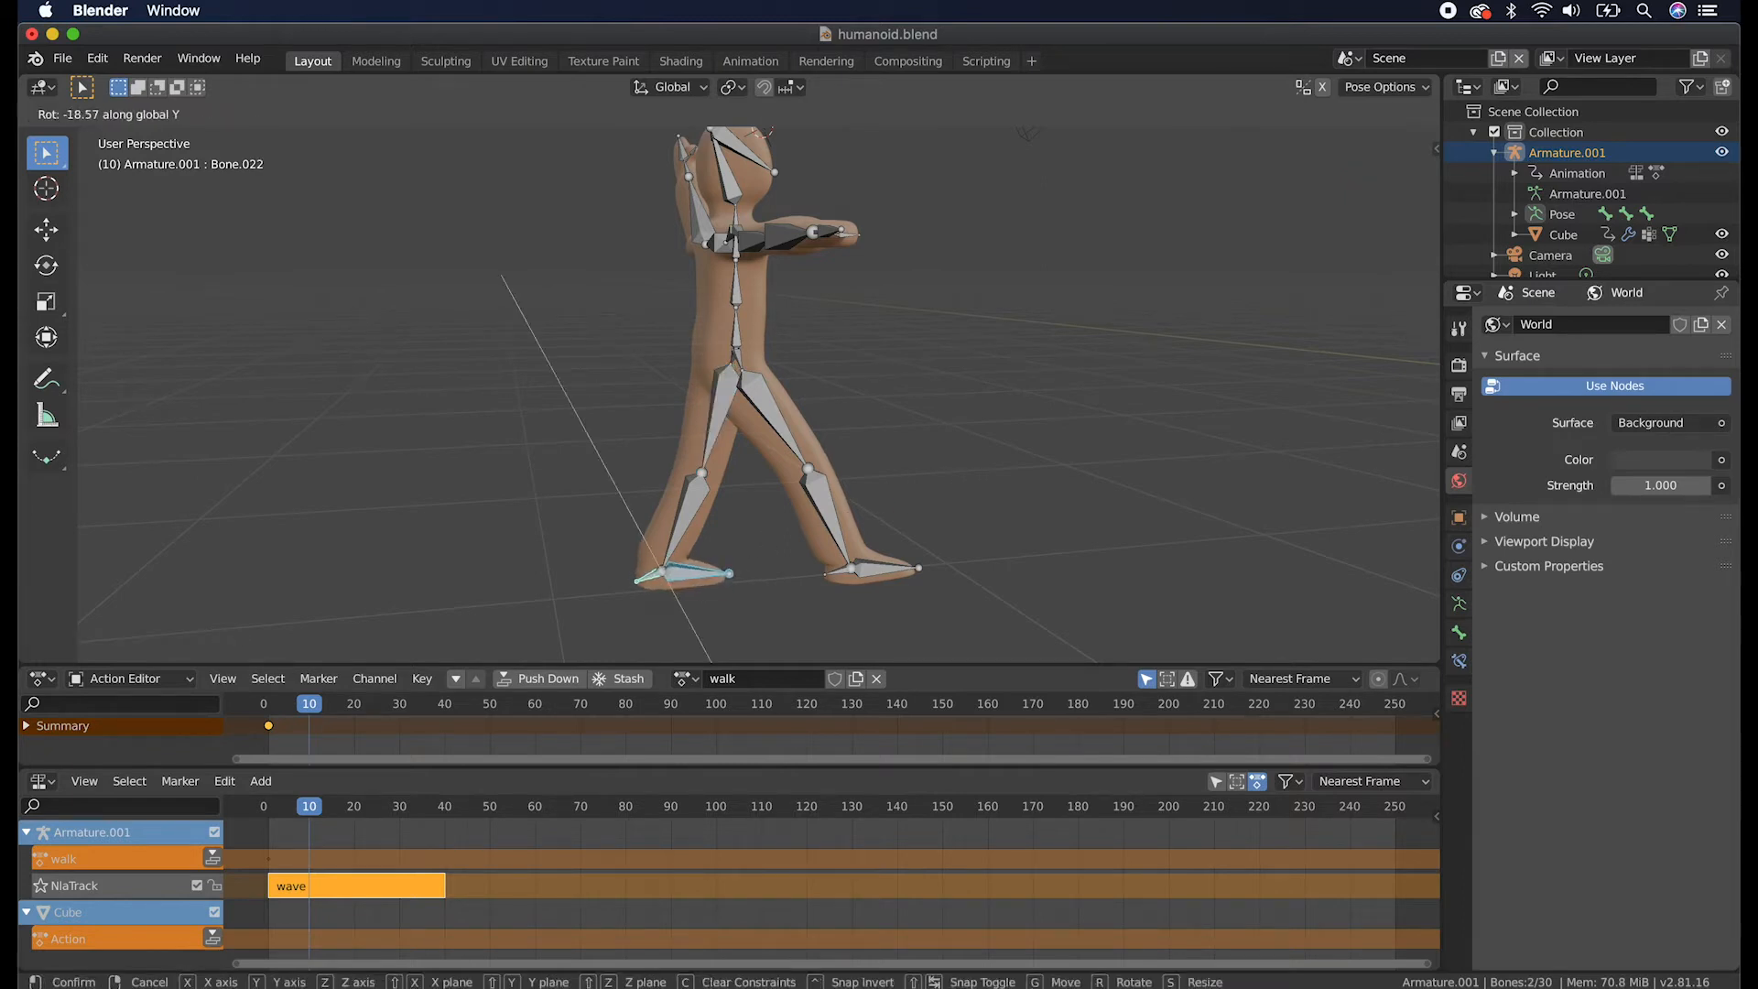
click(864, 406)
Select all bones of both legs and insert a Rotation keyframe for them at frame 10.
scroll(931, 479, right, 10)
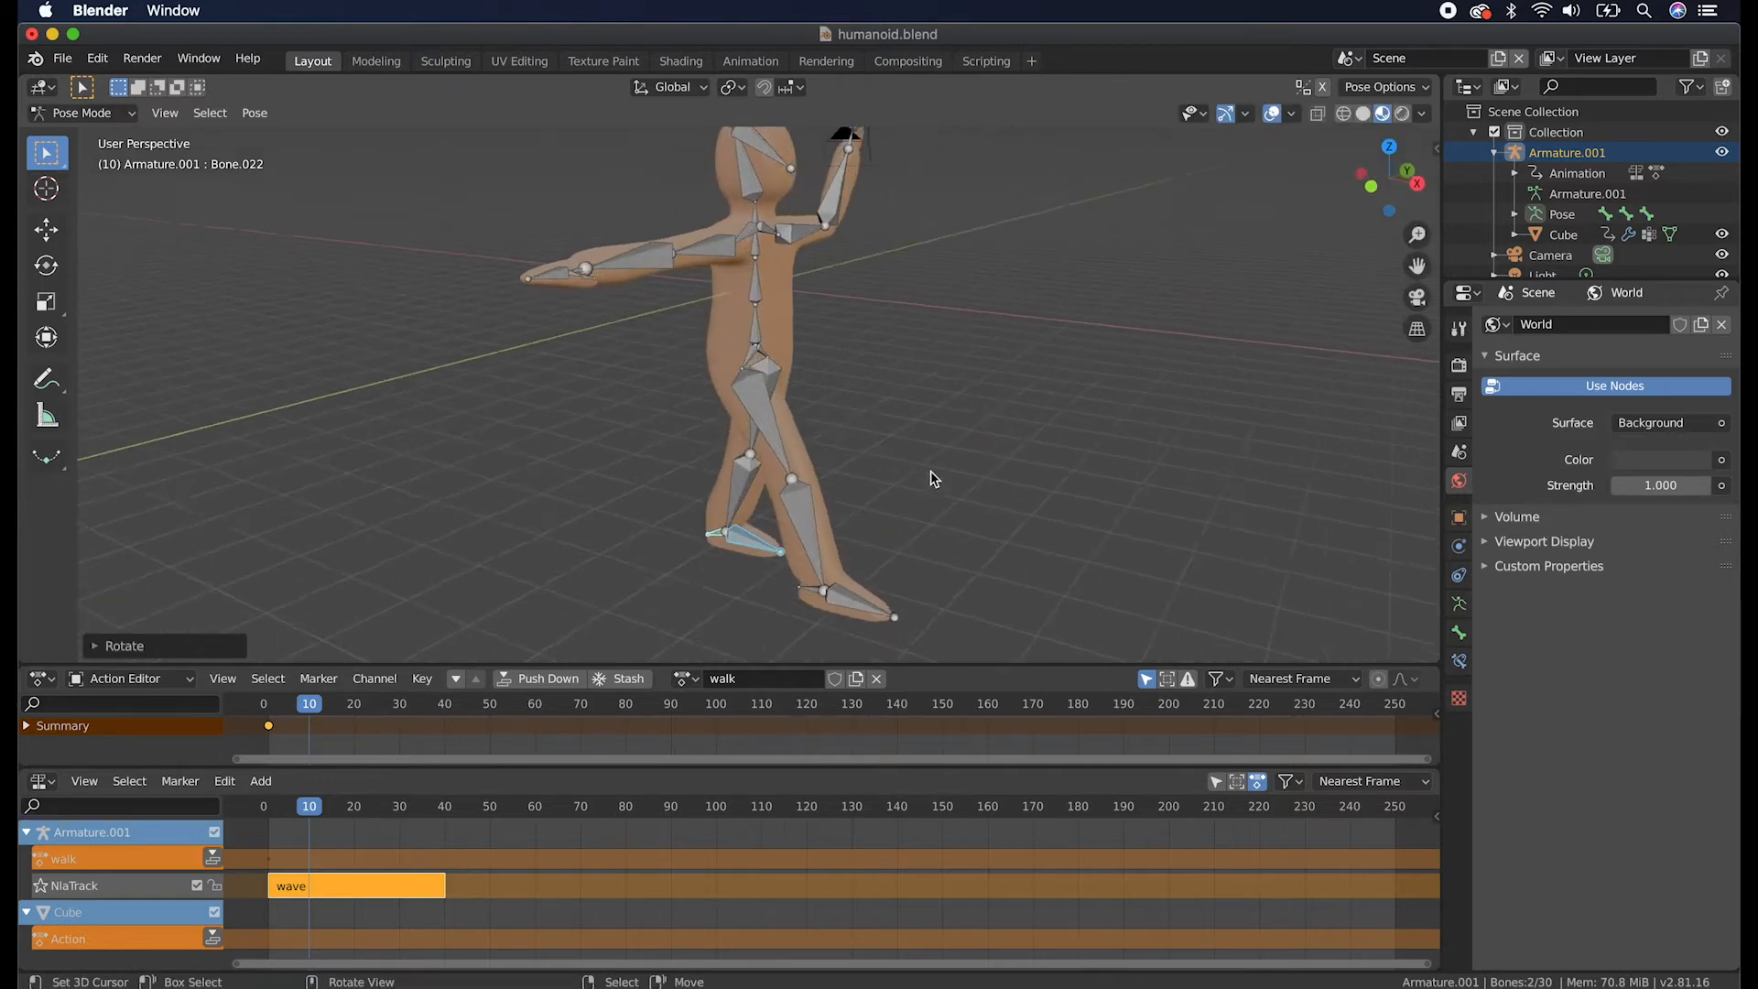
scroll(932, 479, right, 10)
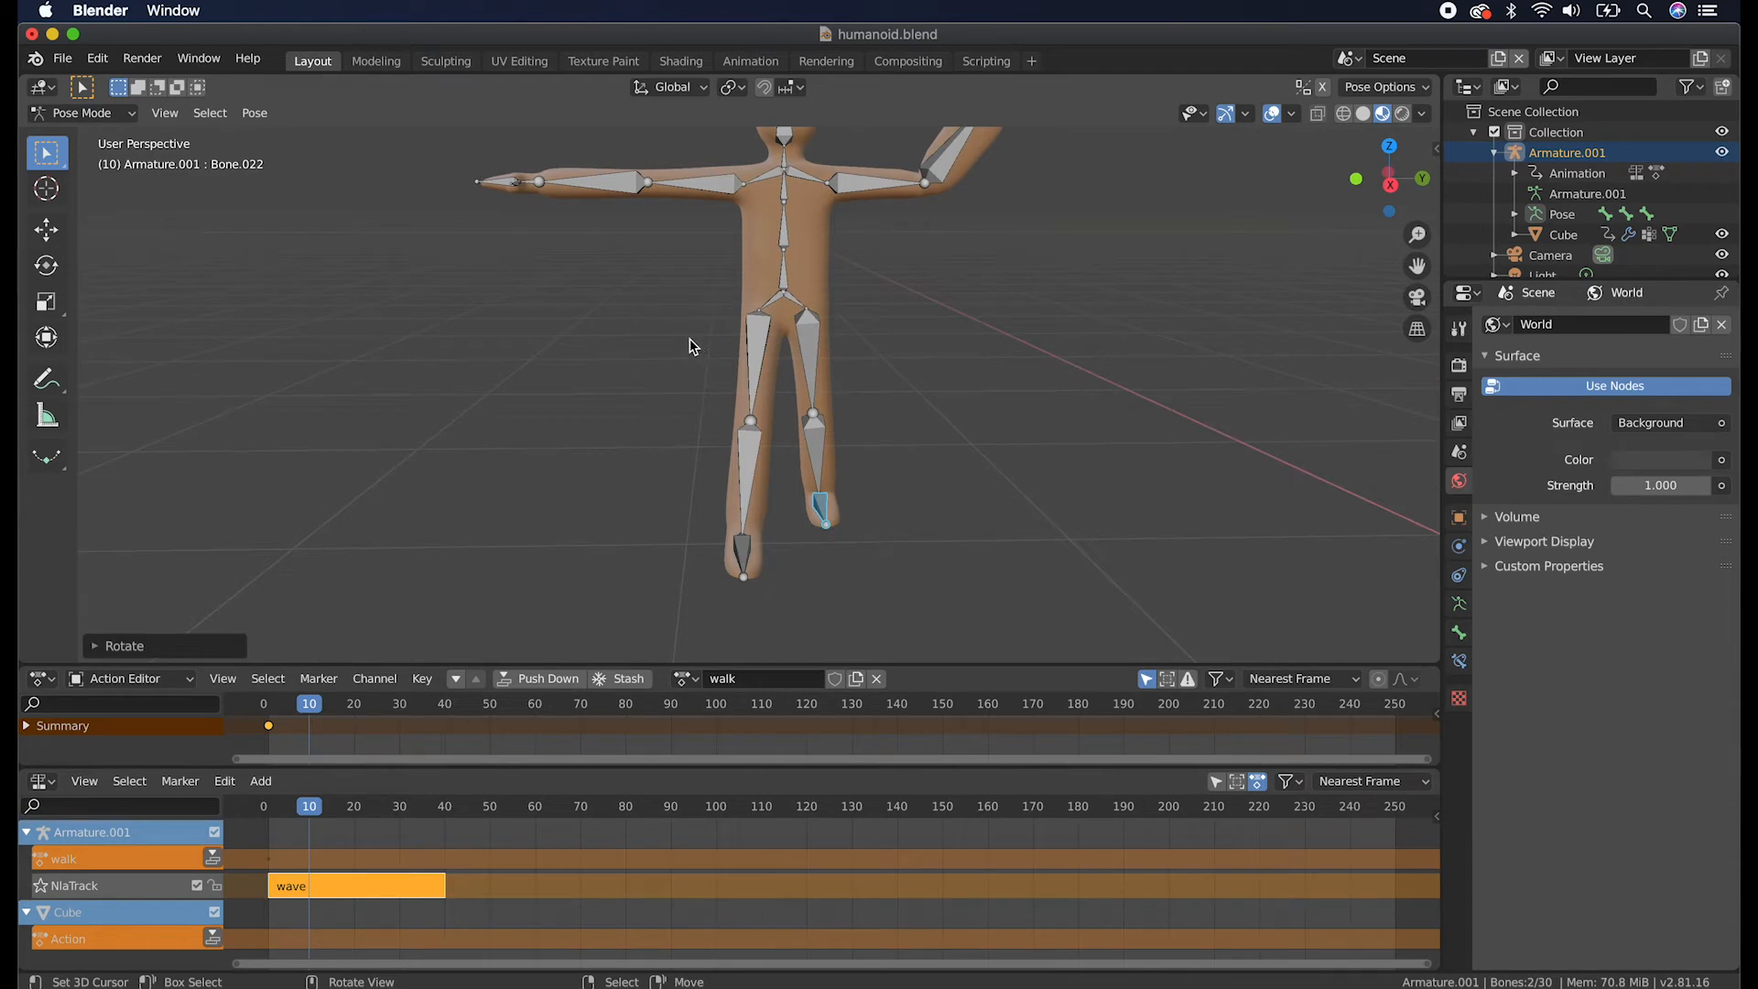
drag(670, 323, 960, 658)
scroll(1005, 463, right, 5)
scroll(1005, 463, left, 7)
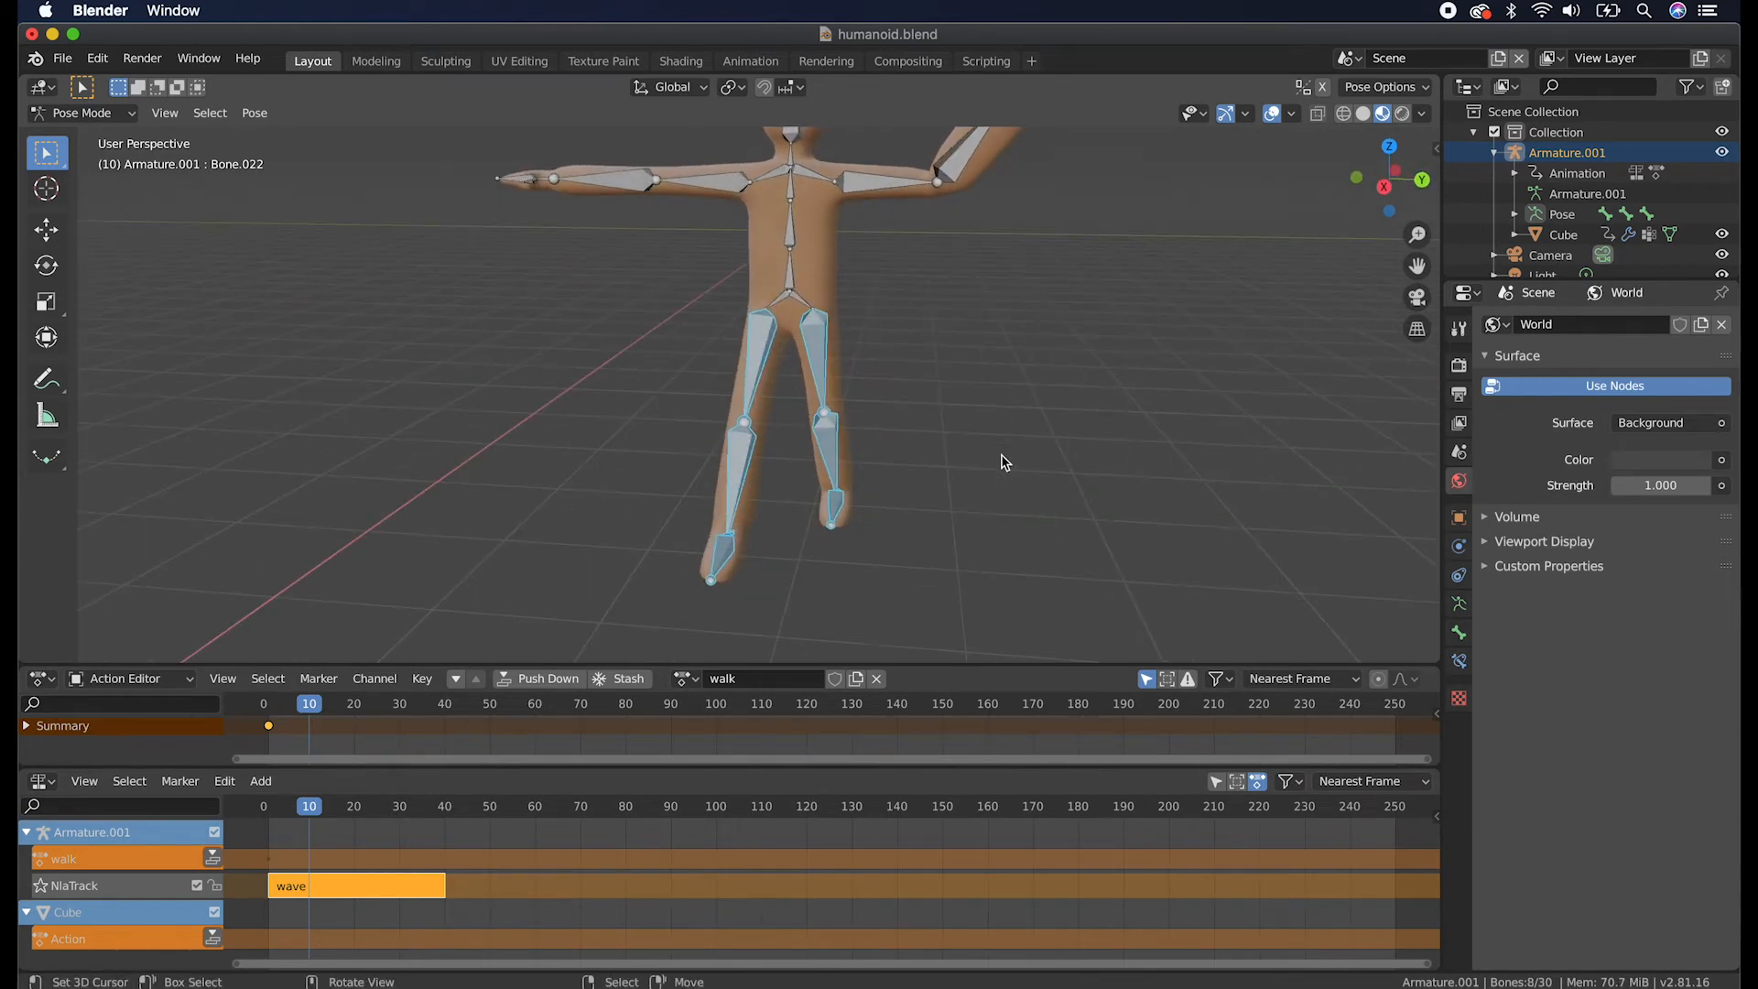
scroll(989, 312, left, 3)
scroll(990, 312, right, 2)
key(i)
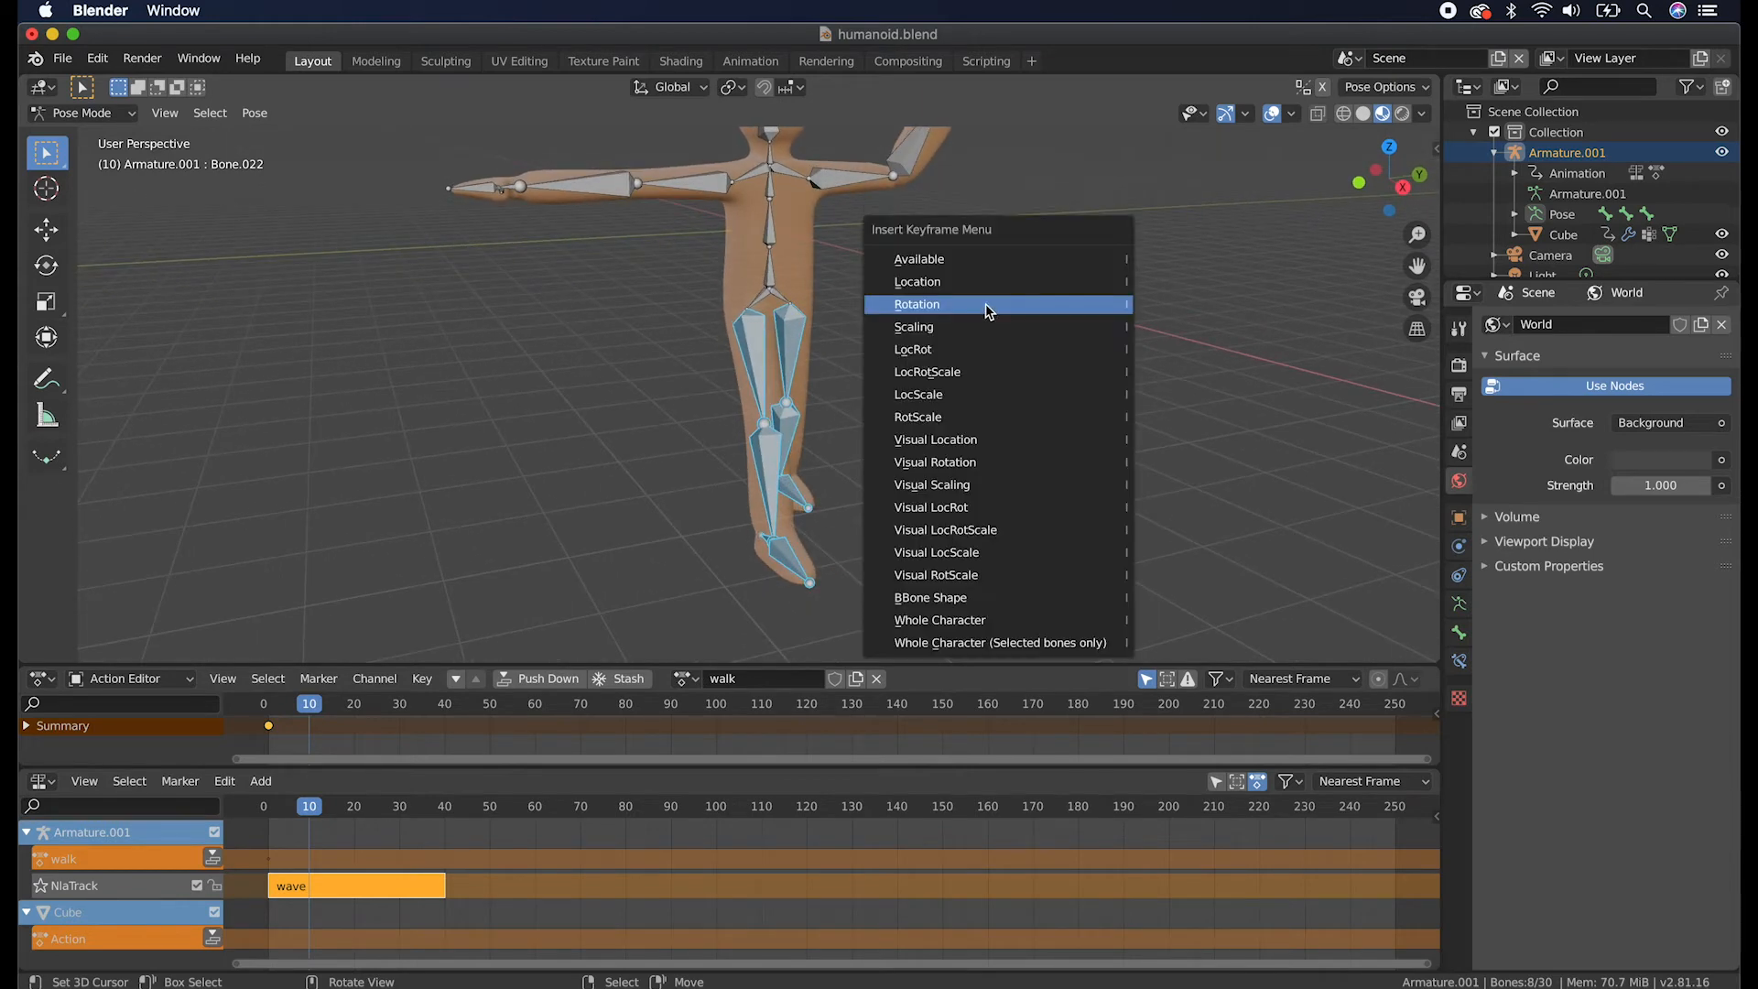
click(988, 304)
mouse_move(311, 709)
mouse_down()
mouse_move(243, 711)
mouse_move(338, 715)
mouse_up()
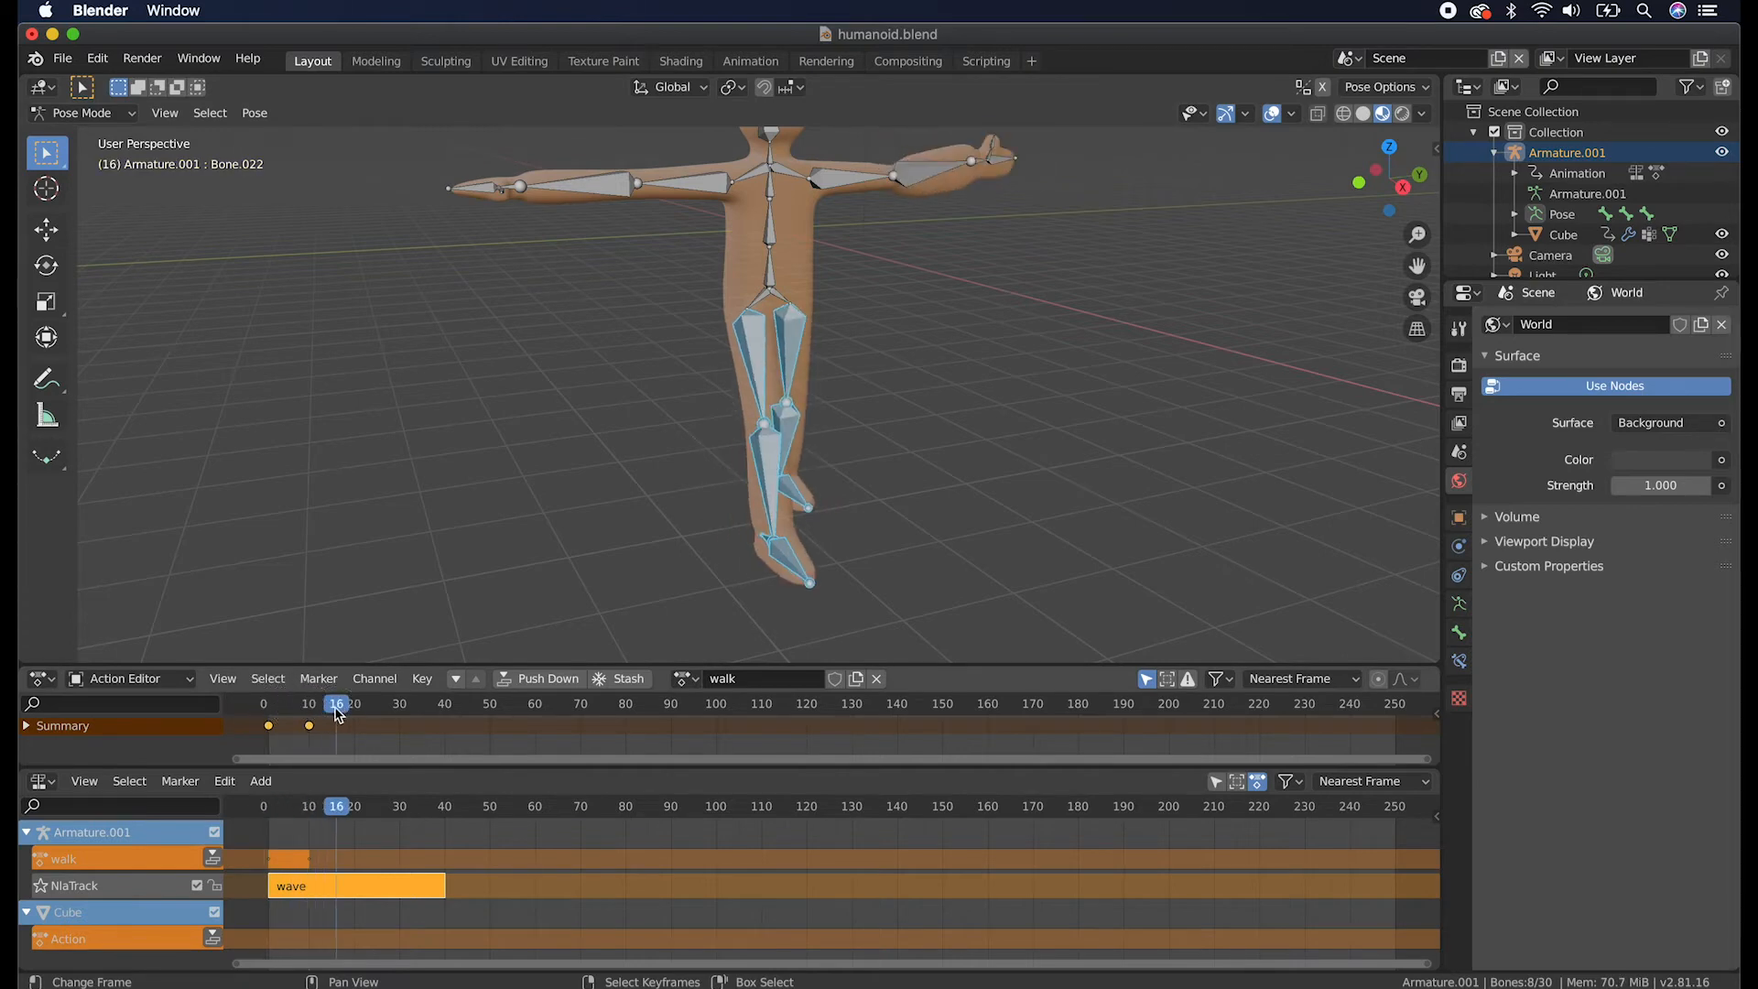
scroll(826, 448, left, 5)
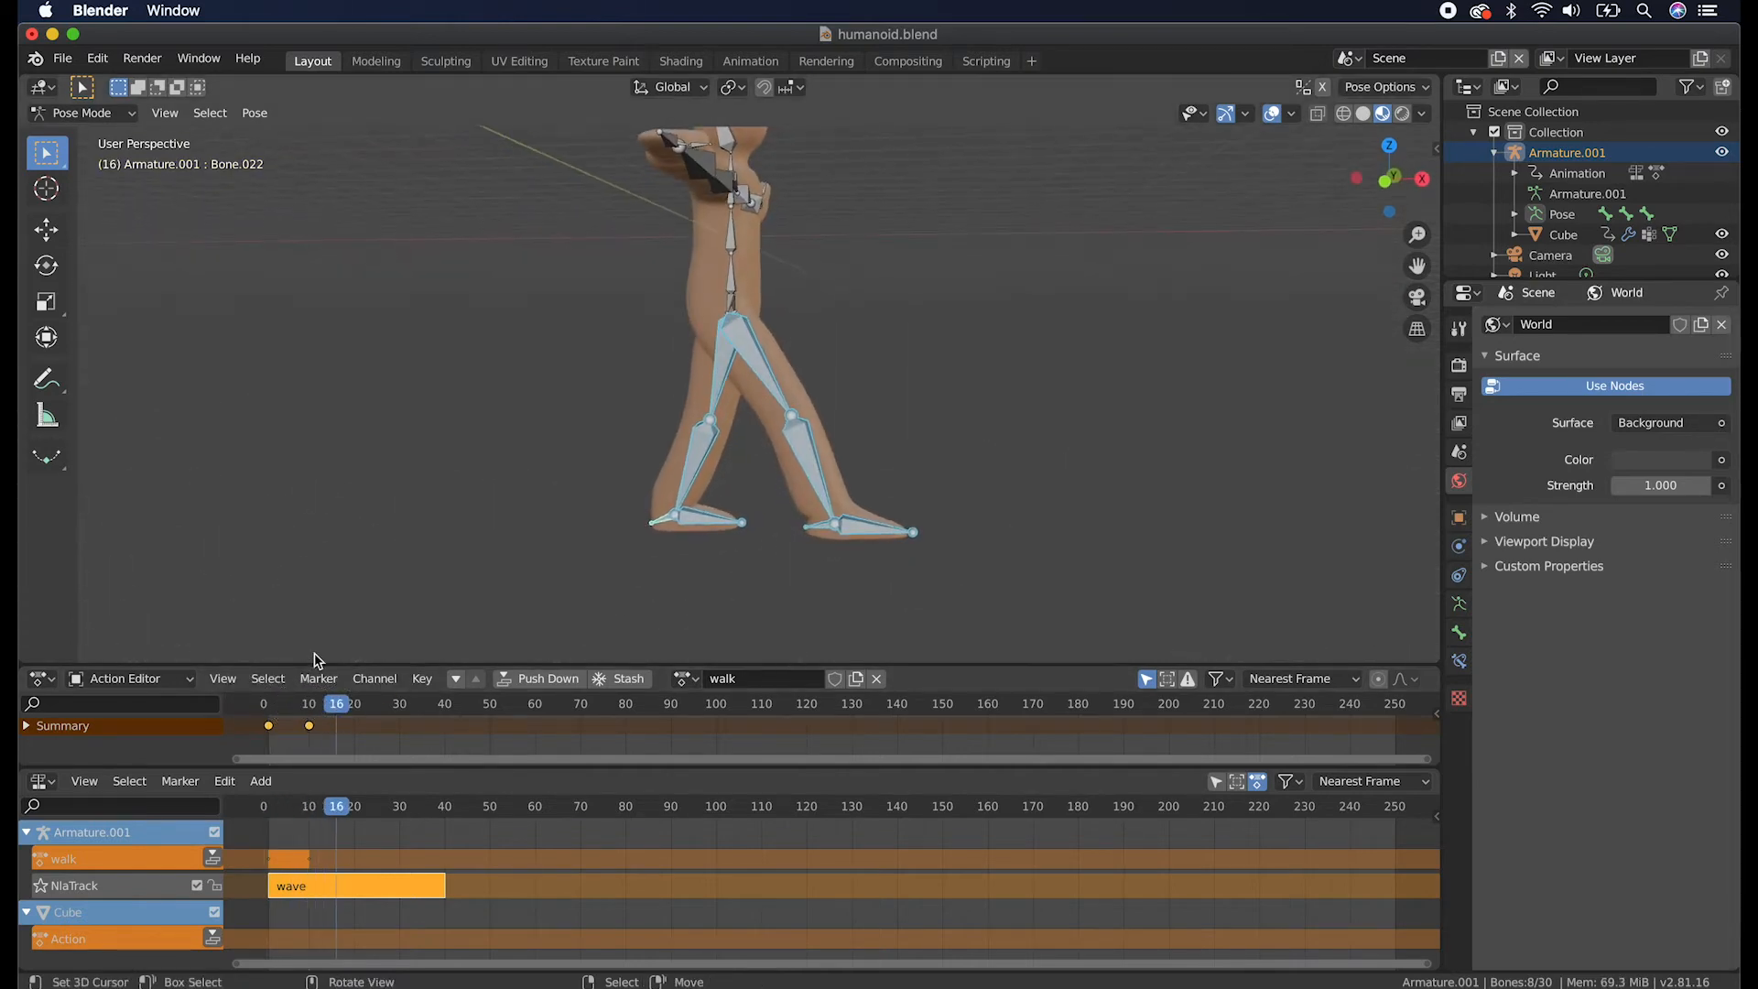
scroll(314, 660, up, 3)
drag(353, 707, 311, 716)
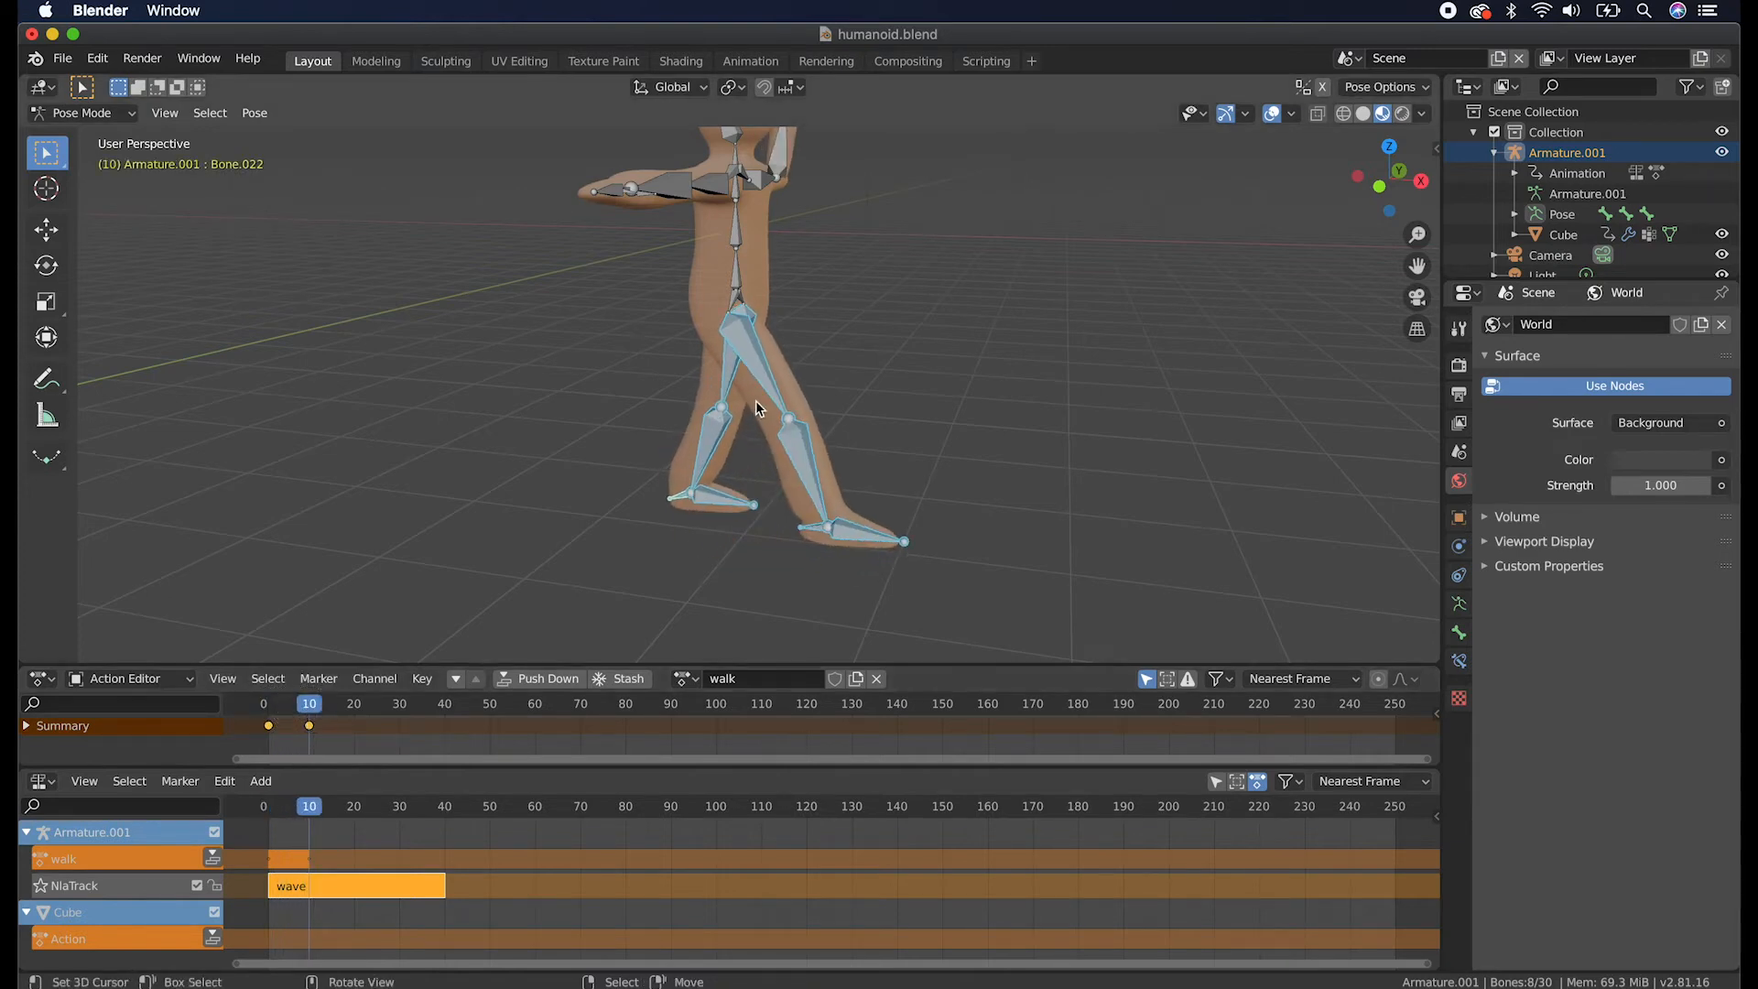
Swing the right thigh bone about 8 degrees further forward about the global Y axis at frame 10.
click(775, 394)
key(r)
key(y)
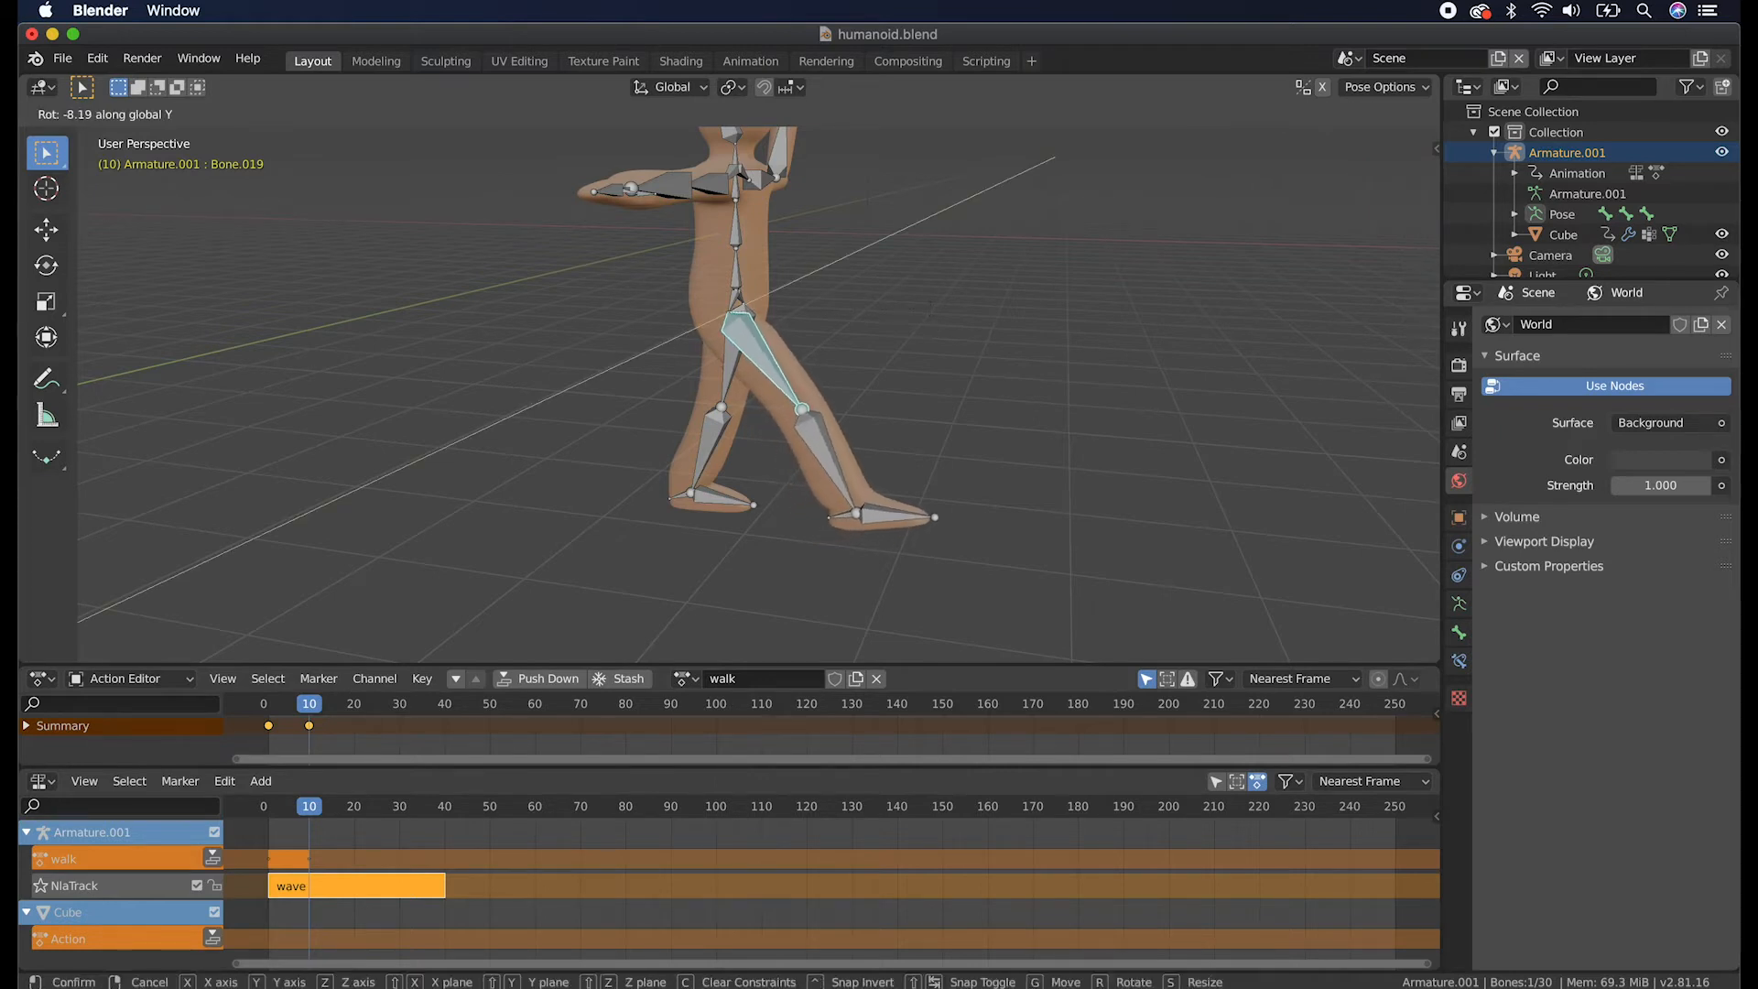
click(881, 408)
Rotate the right shin bone backward about the global Y axis to bend the front knee.
click(821, 444)
key(r)
key(y)
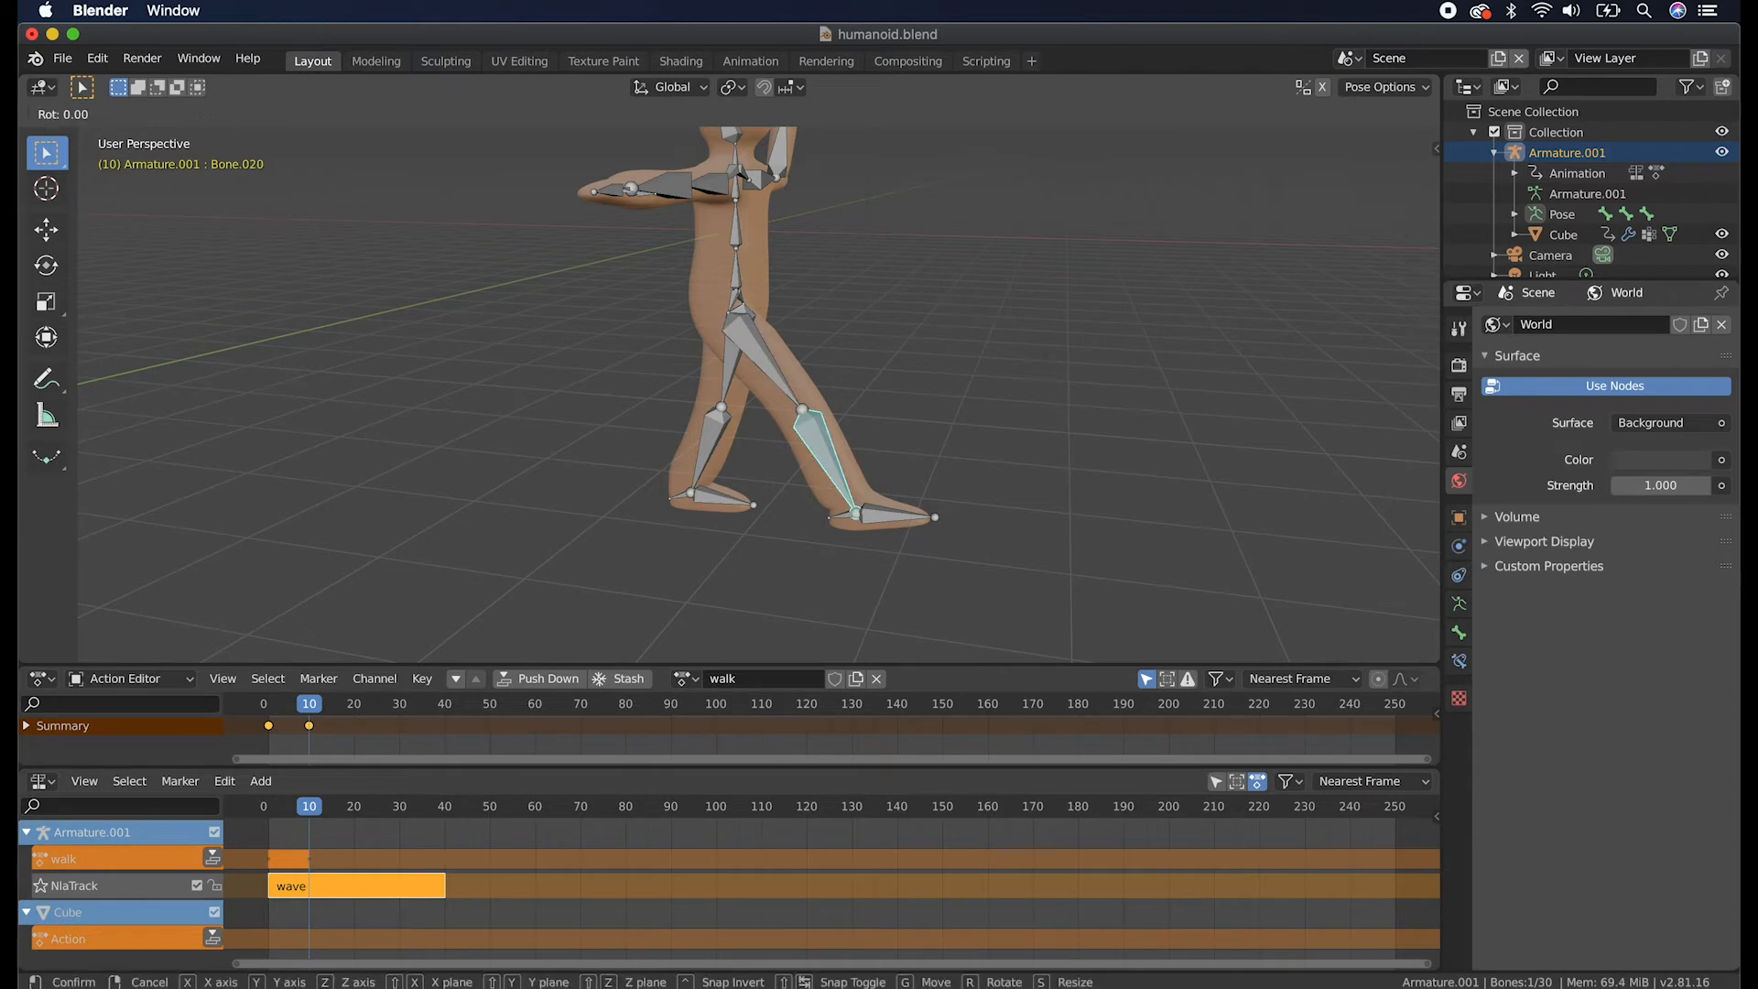
click(1048, 439)
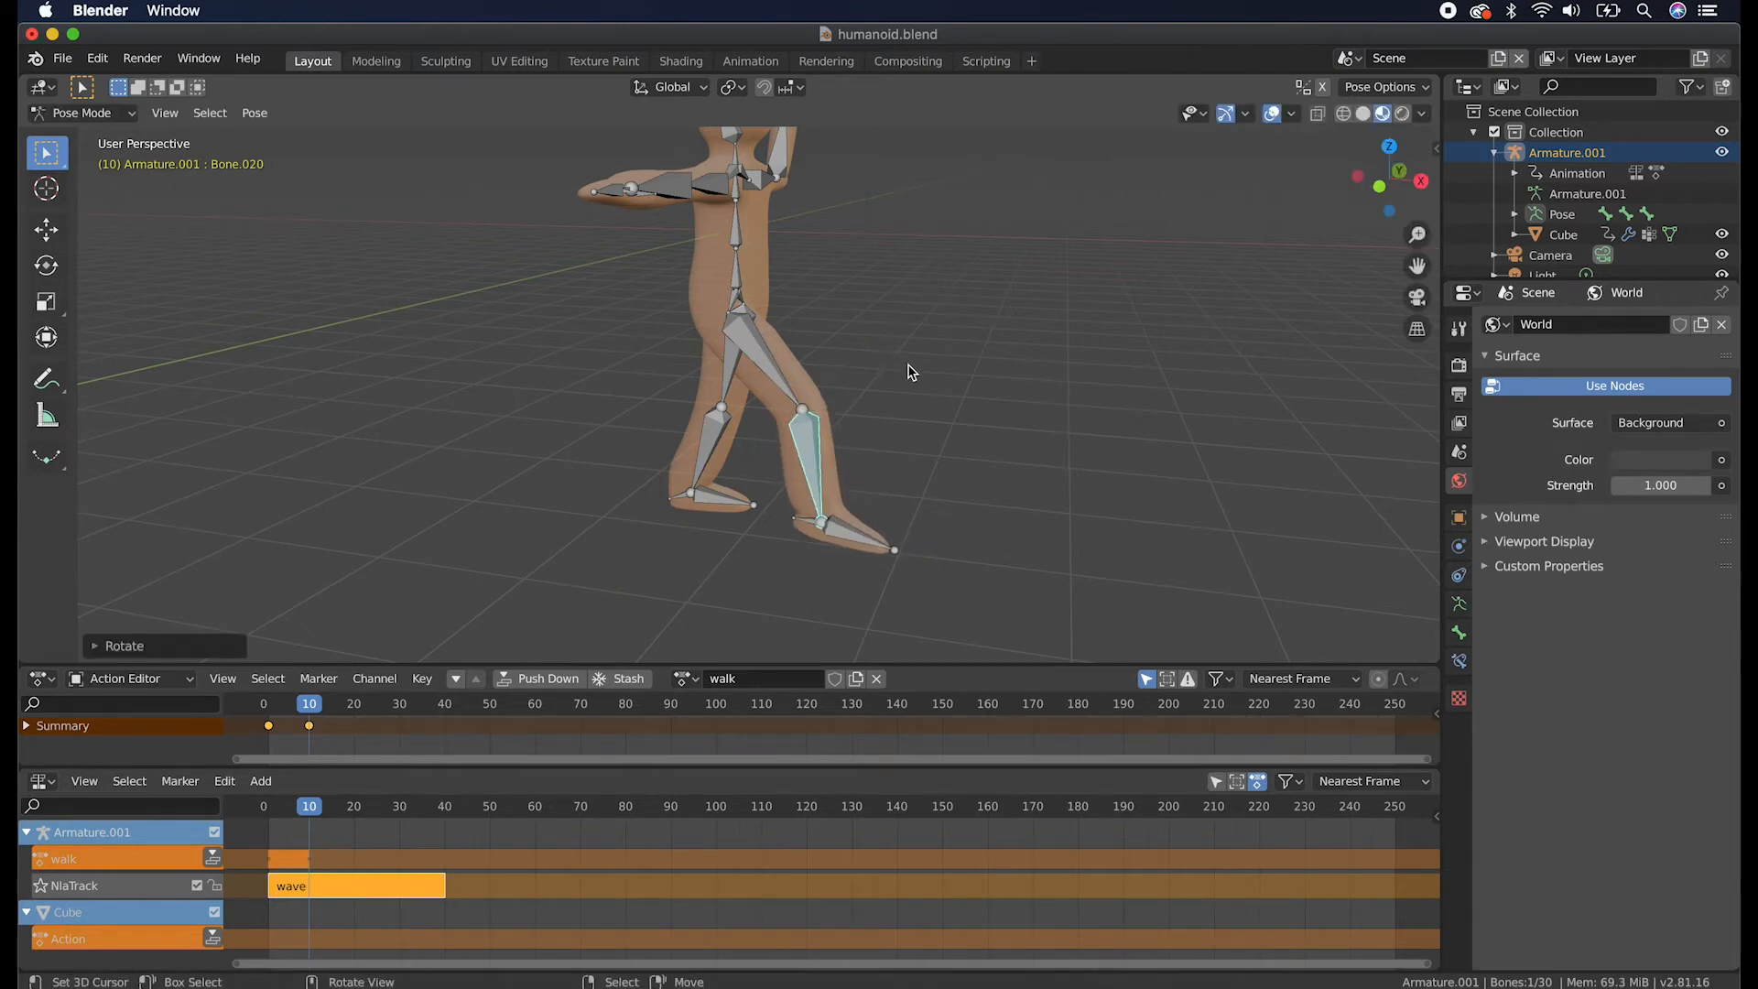
Select the whole right leg bone chain and insert a Rotation keyframe at frame 10.
key(l)
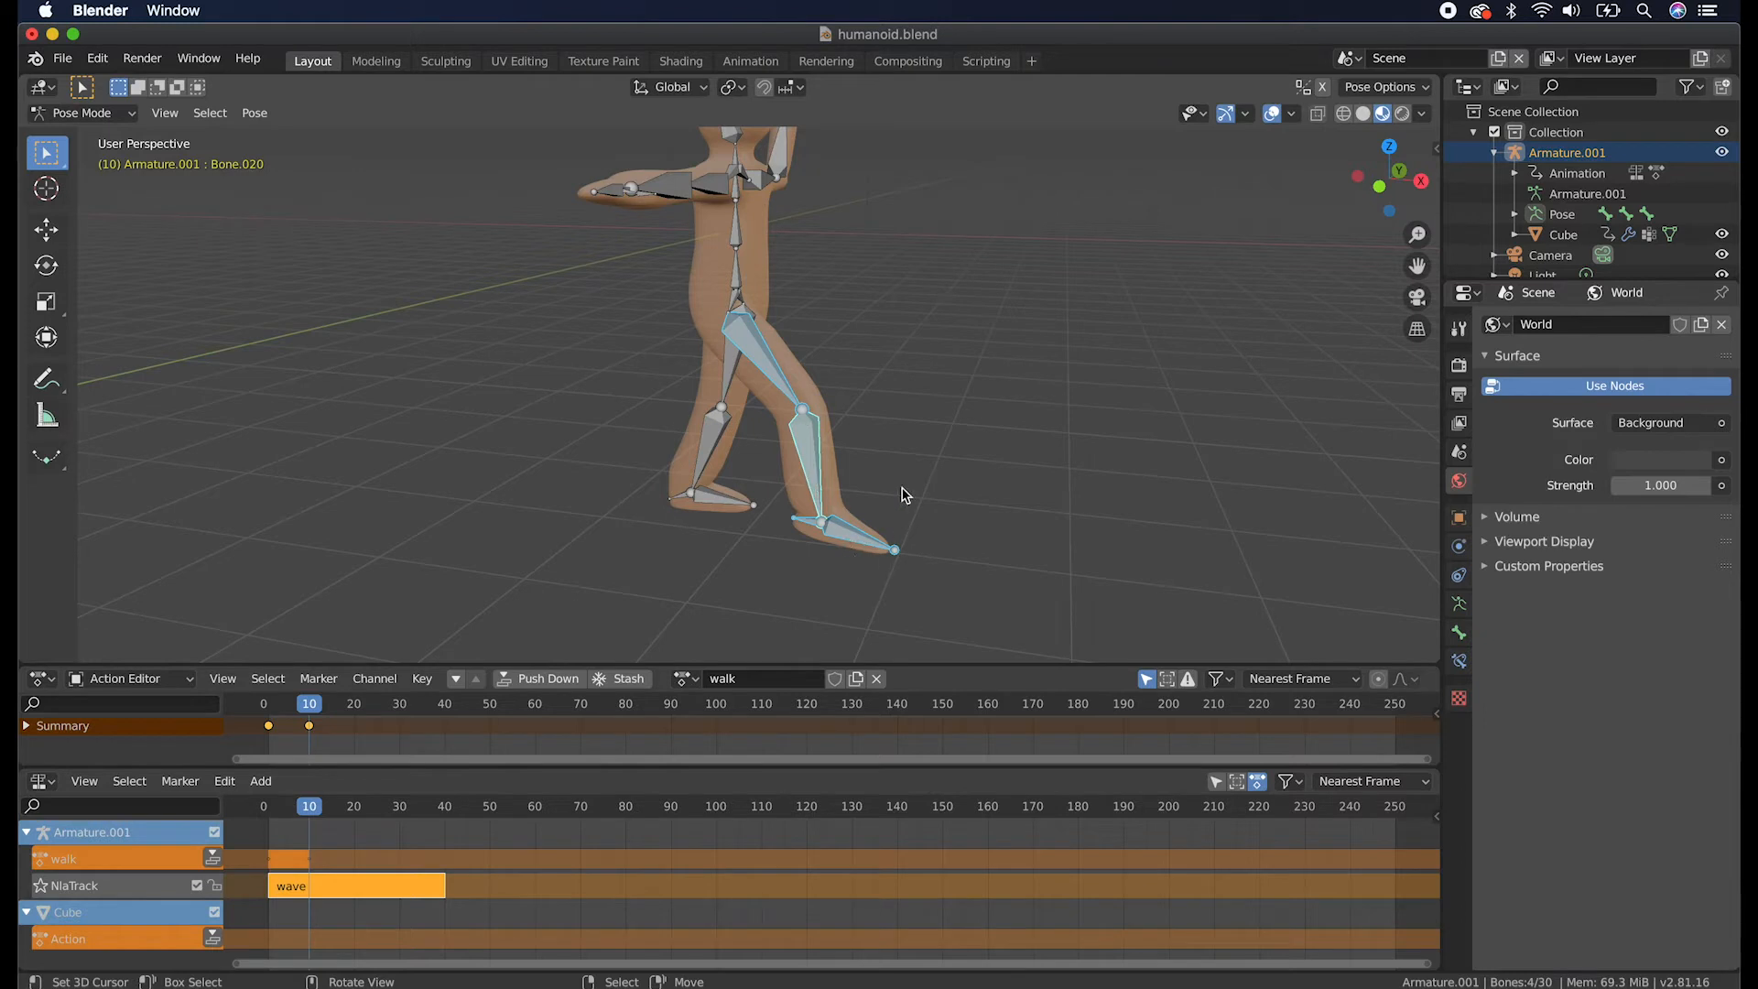
key(i)
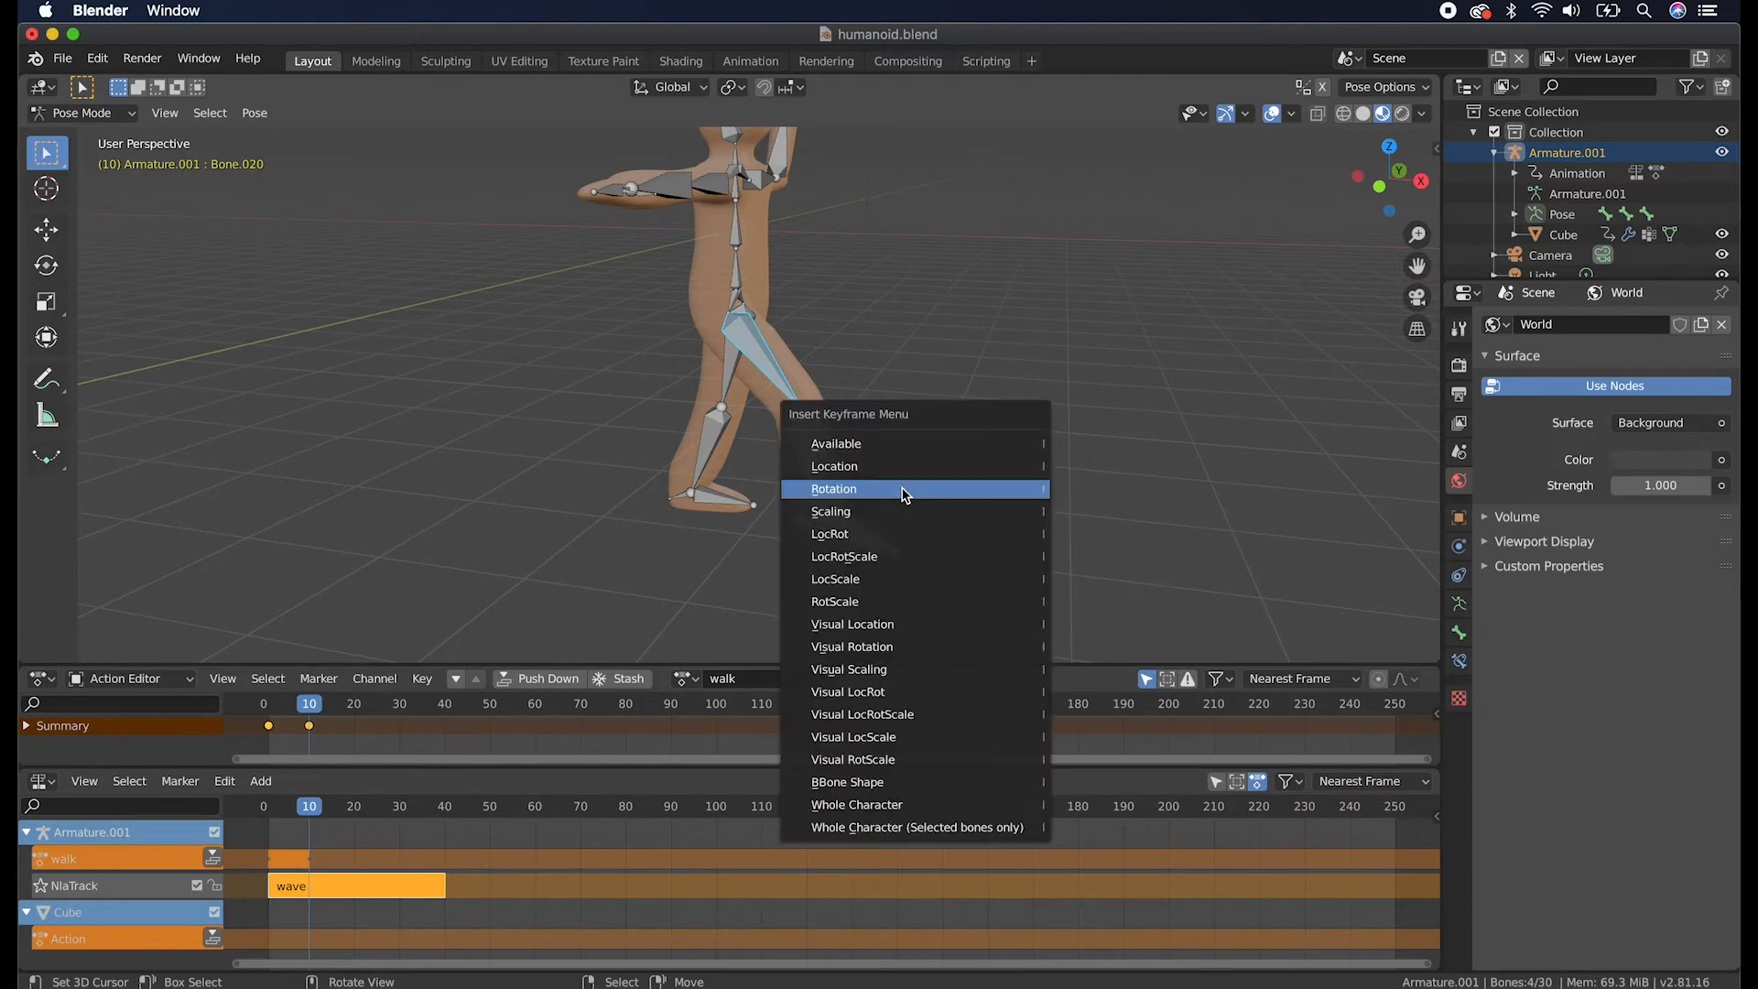
click(882, 493)
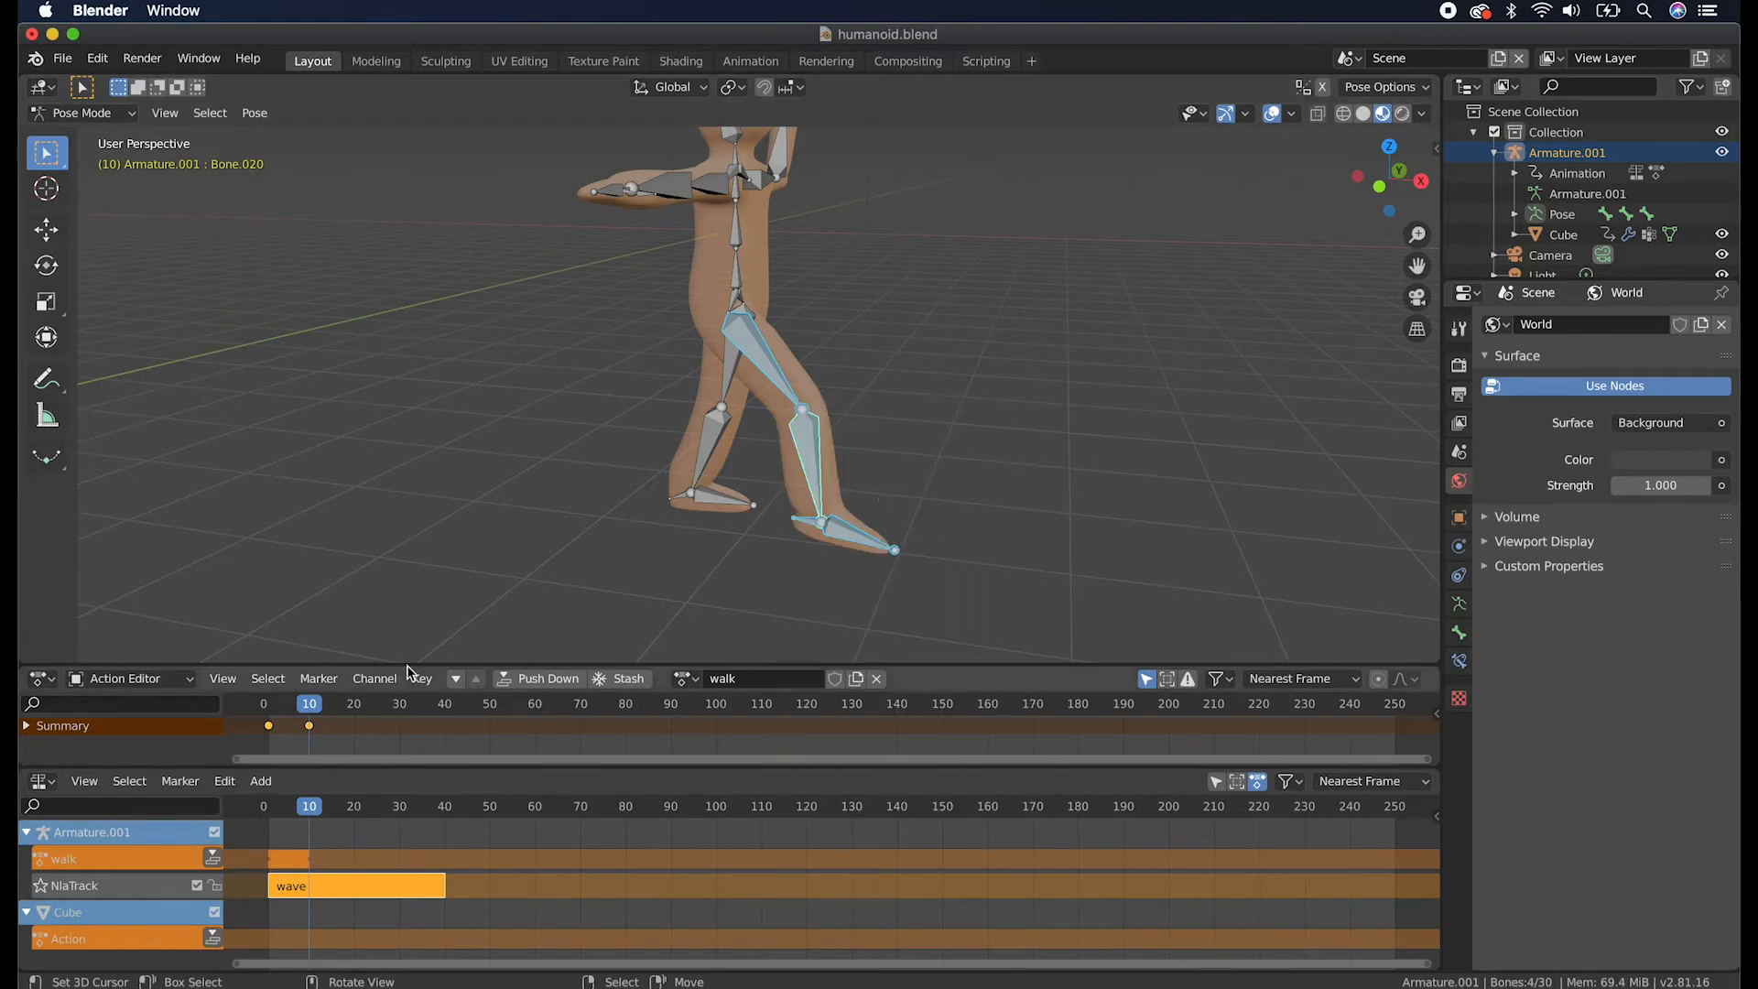
Move to frame 20 and swing the right thigh bone backward until it hangs nearly vertical under the hip.
click(284, 710)
drag(284, 711, 358, 712)
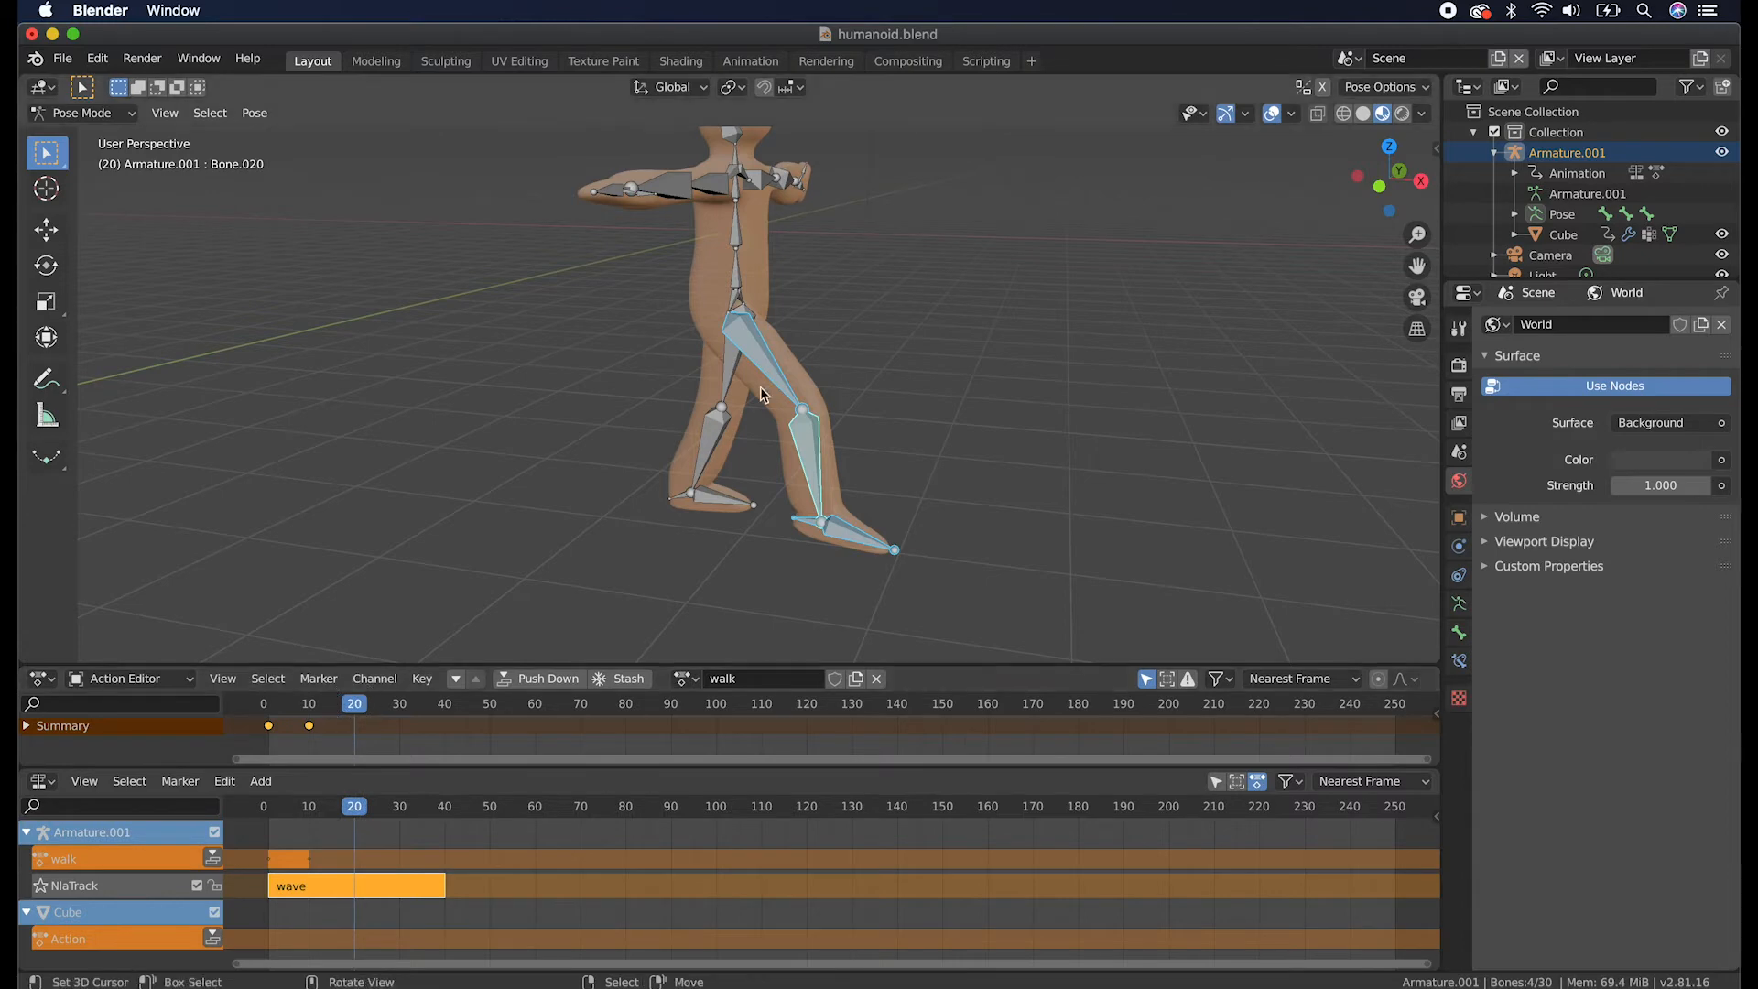
scroll(760, 387, right, 5)
scroll(761, 387, left, 1)
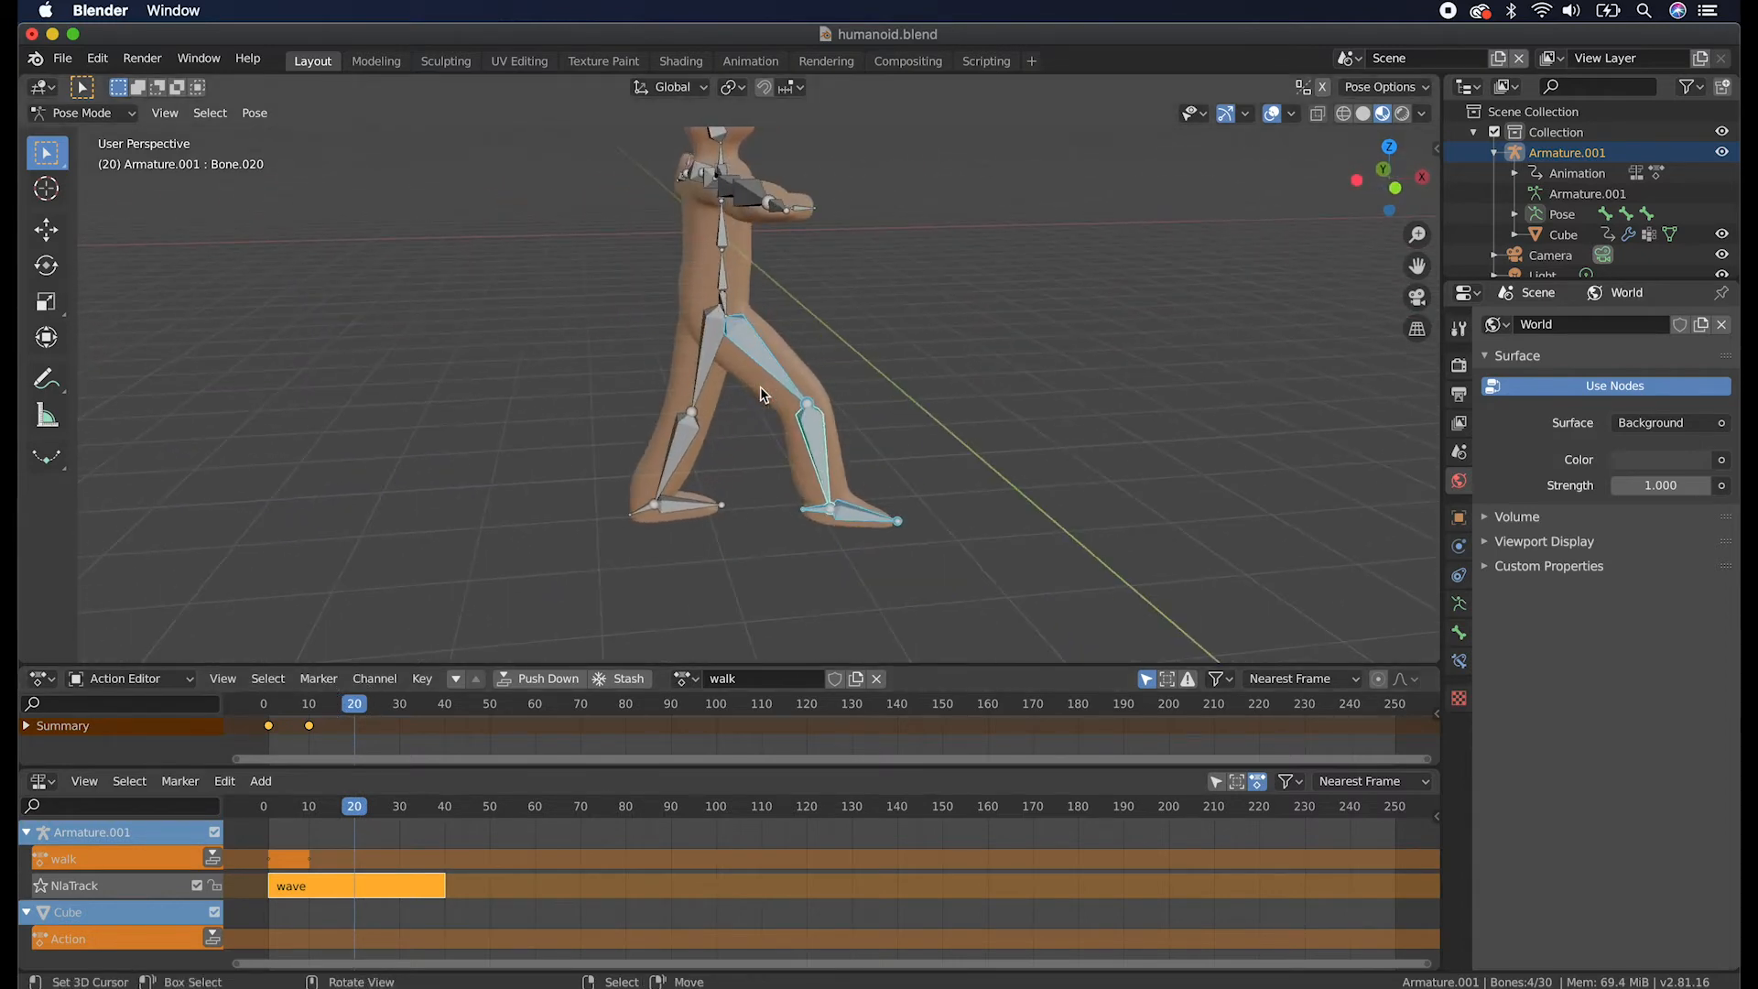
click(761, 363)
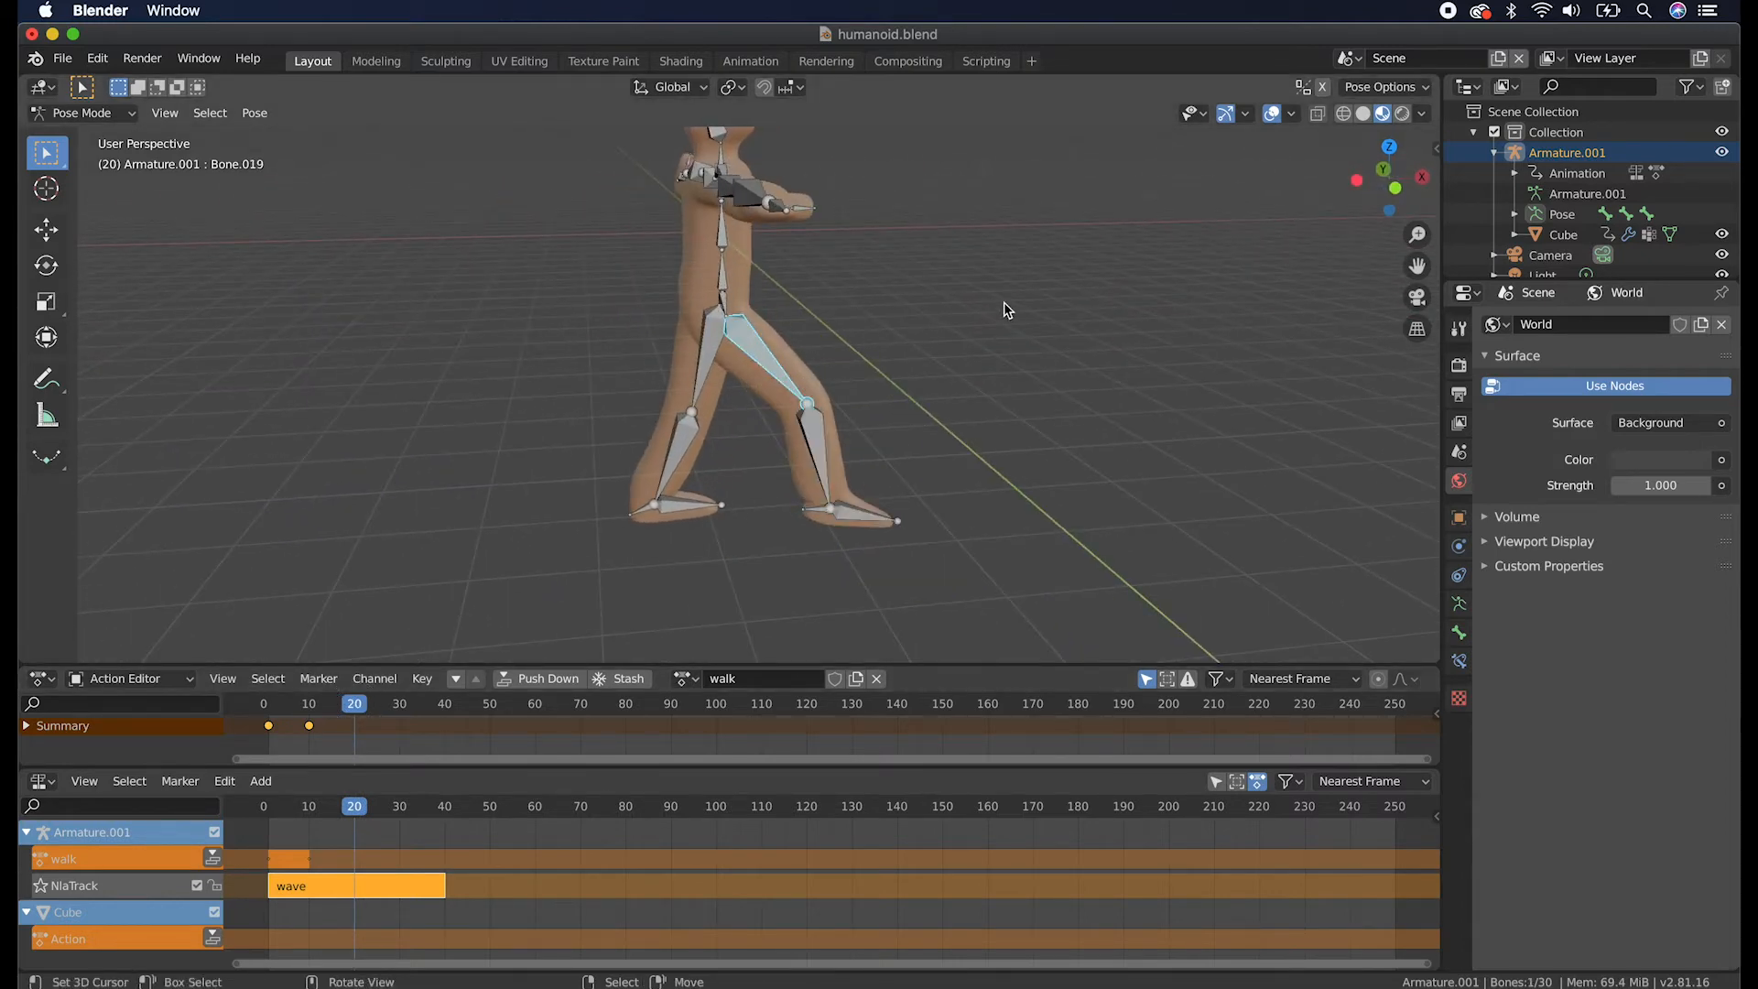
key(r)
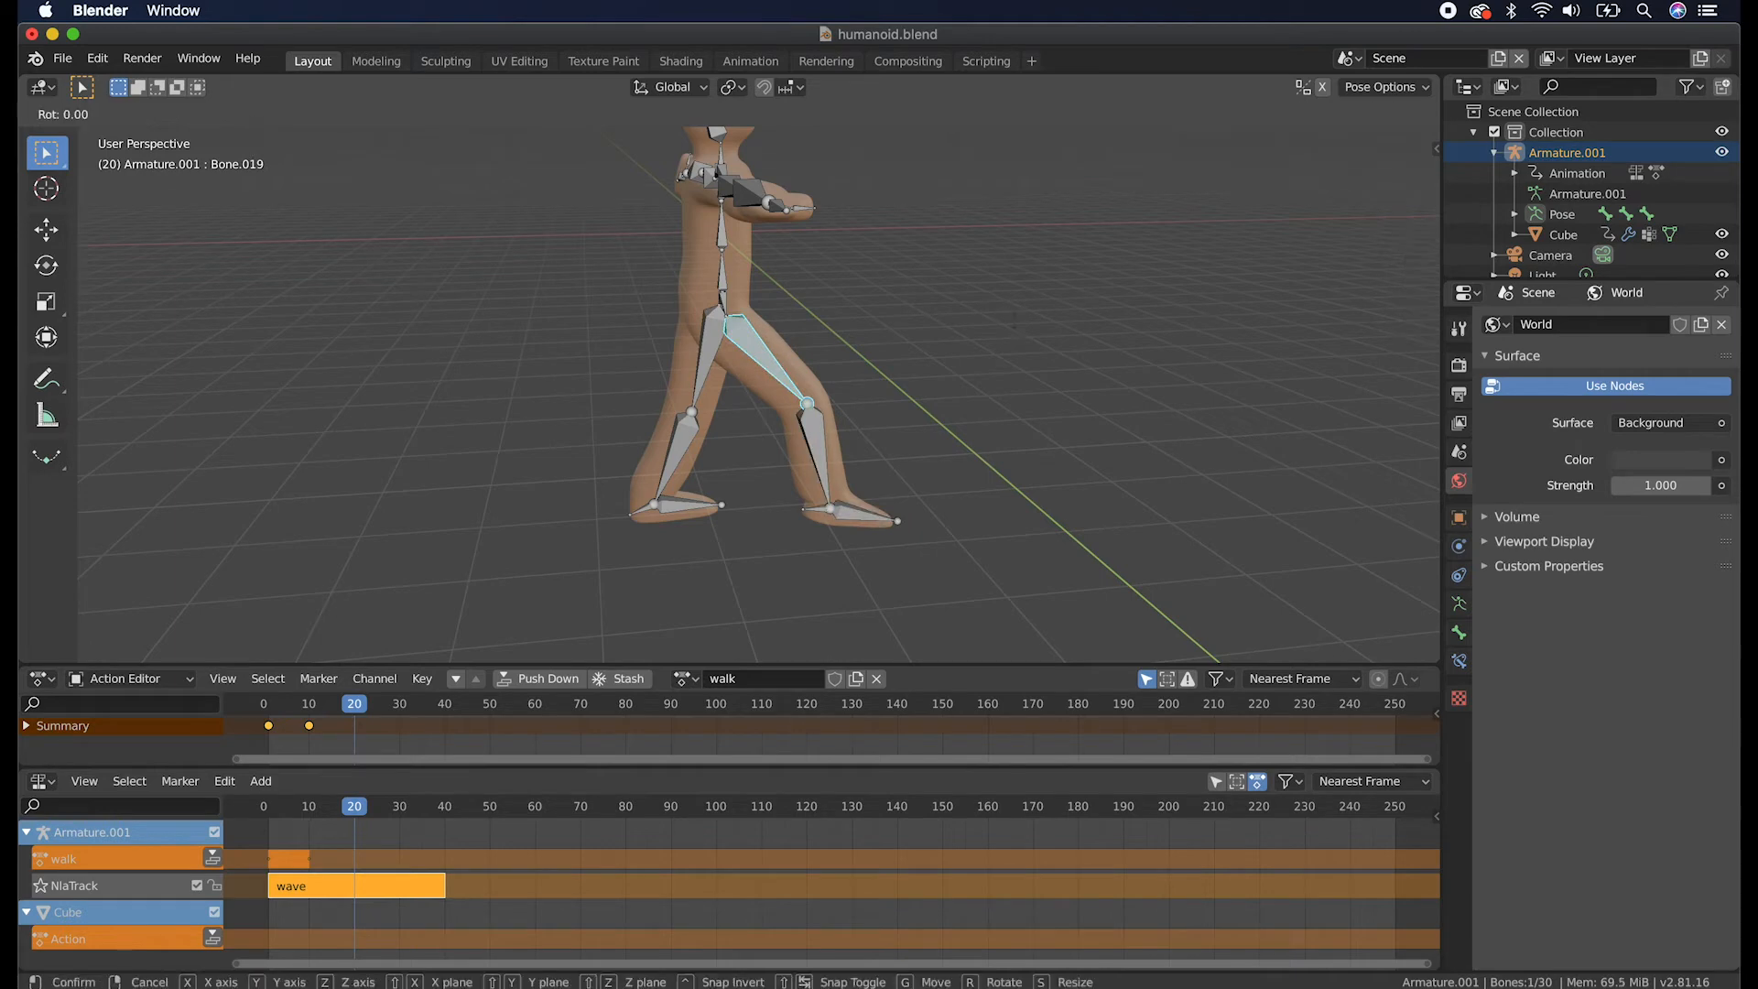
click(953, 495)
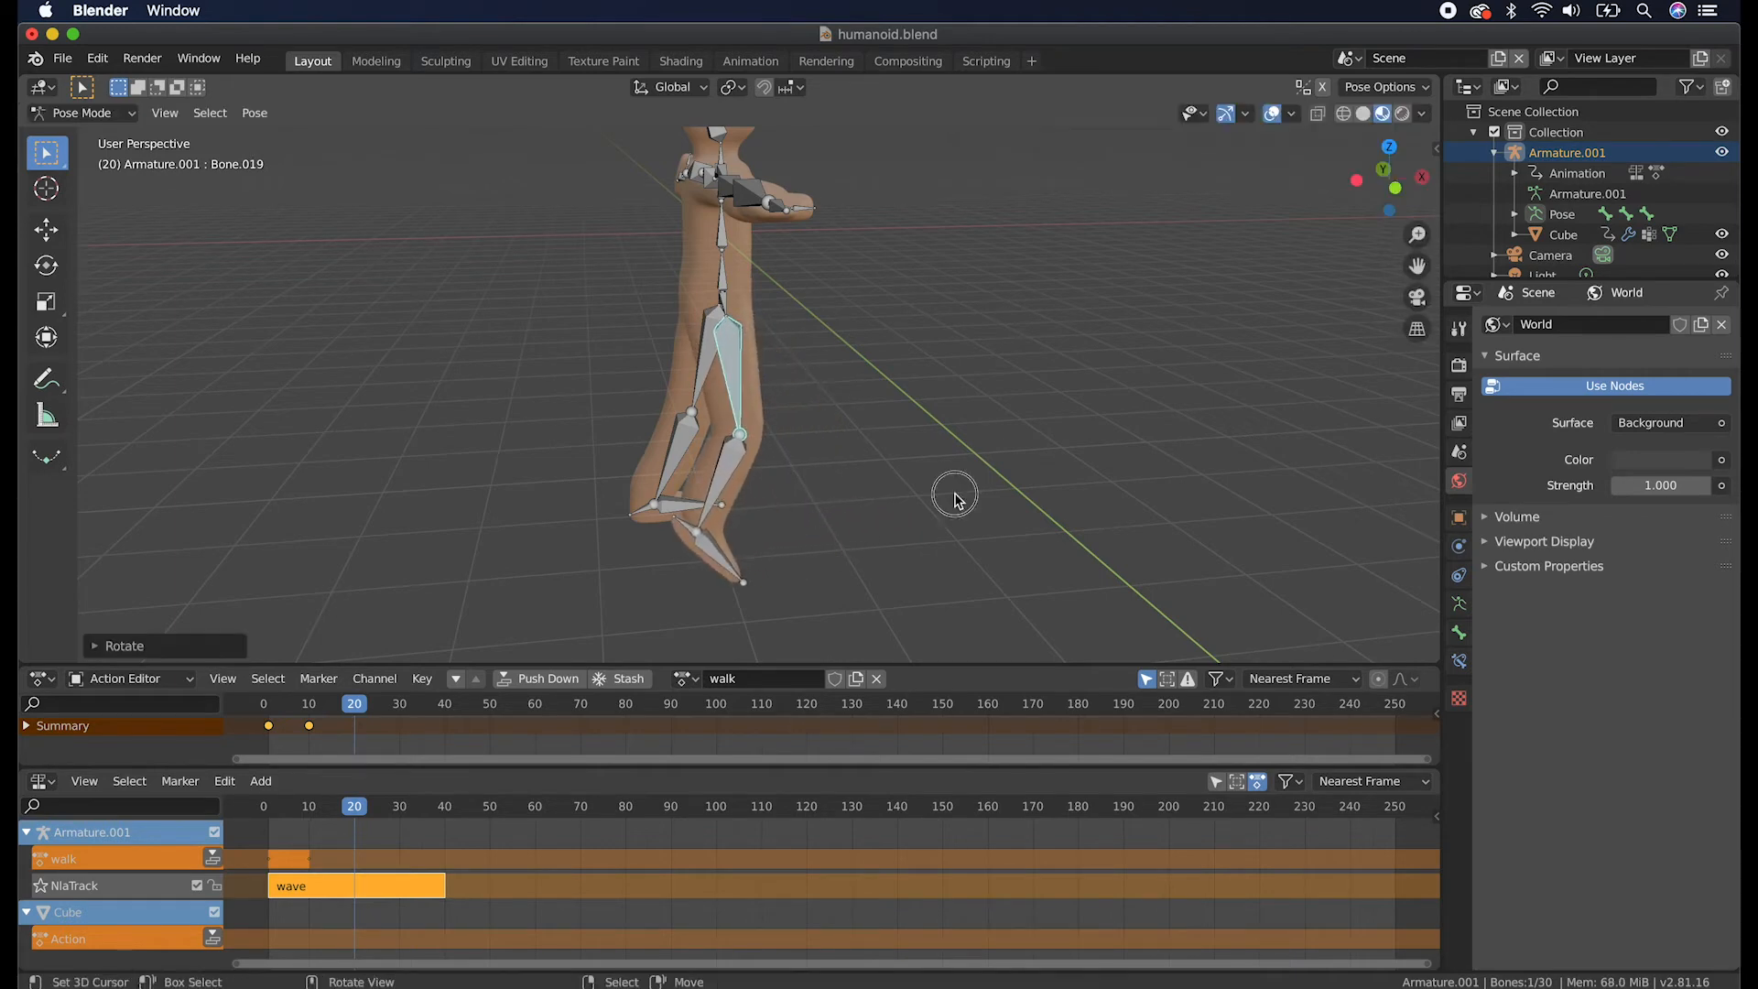
Rotate the right shin bone forward about the global Y axis to straighten the supporting leg.
click(729, 484)
key(r)
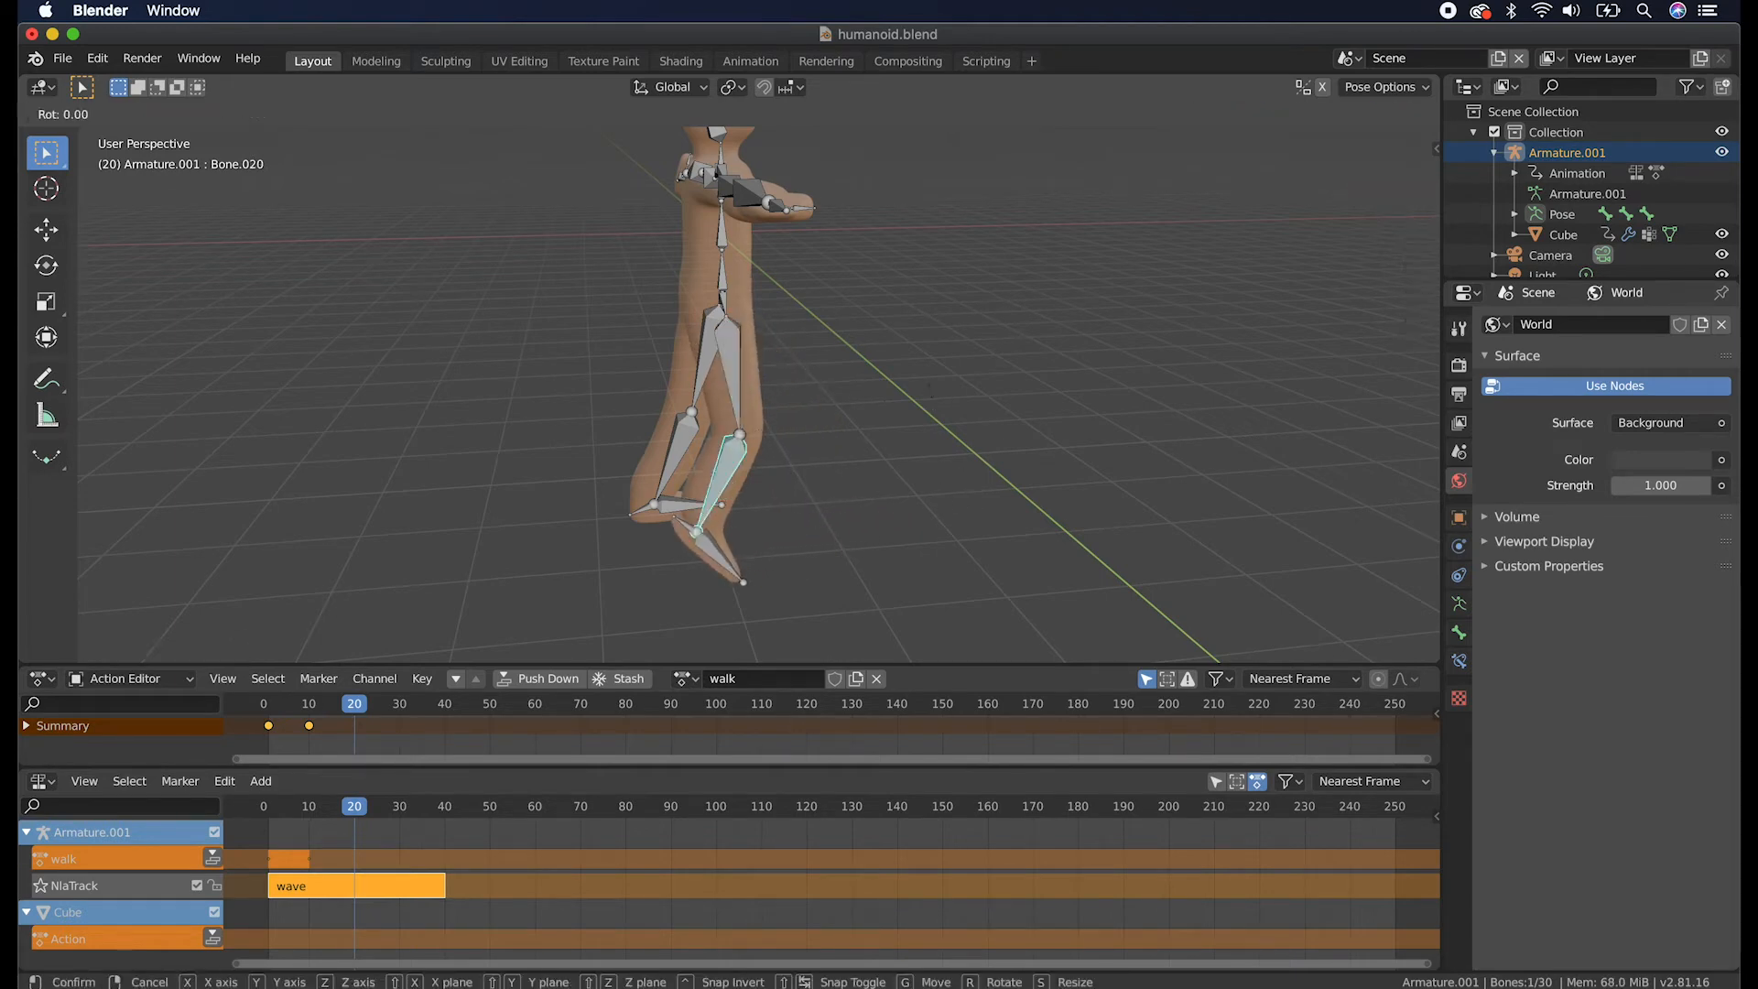
key(y)
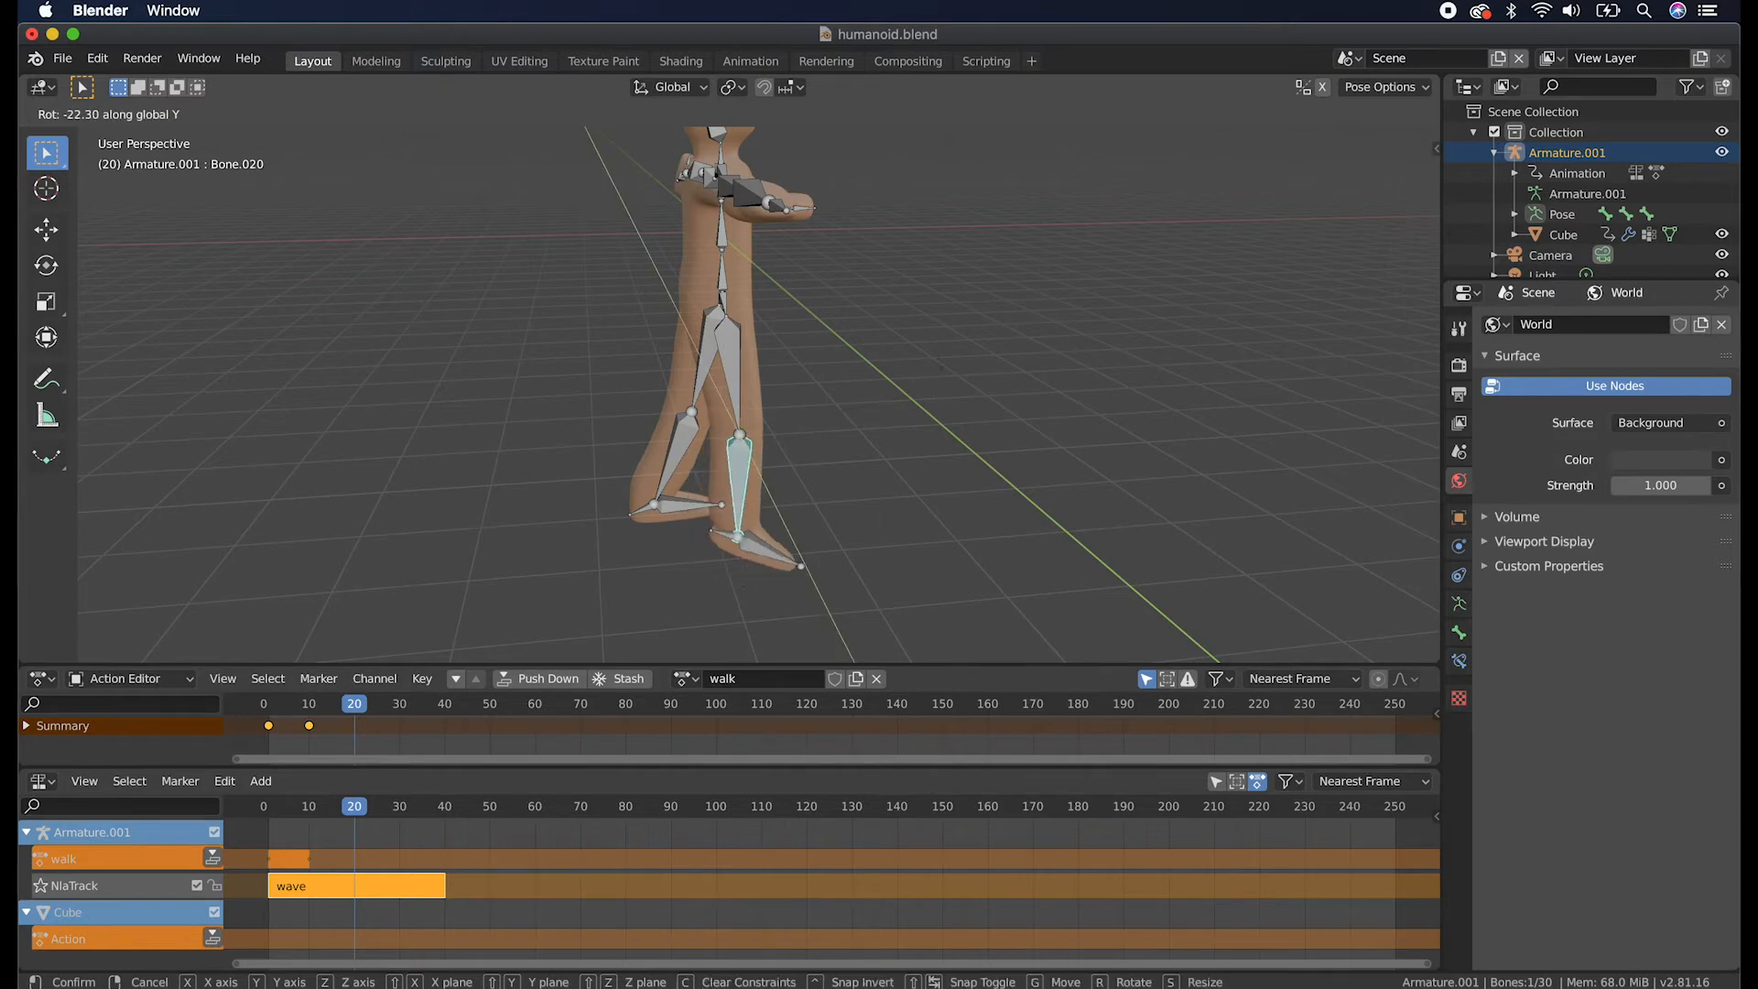
click(888, 335)
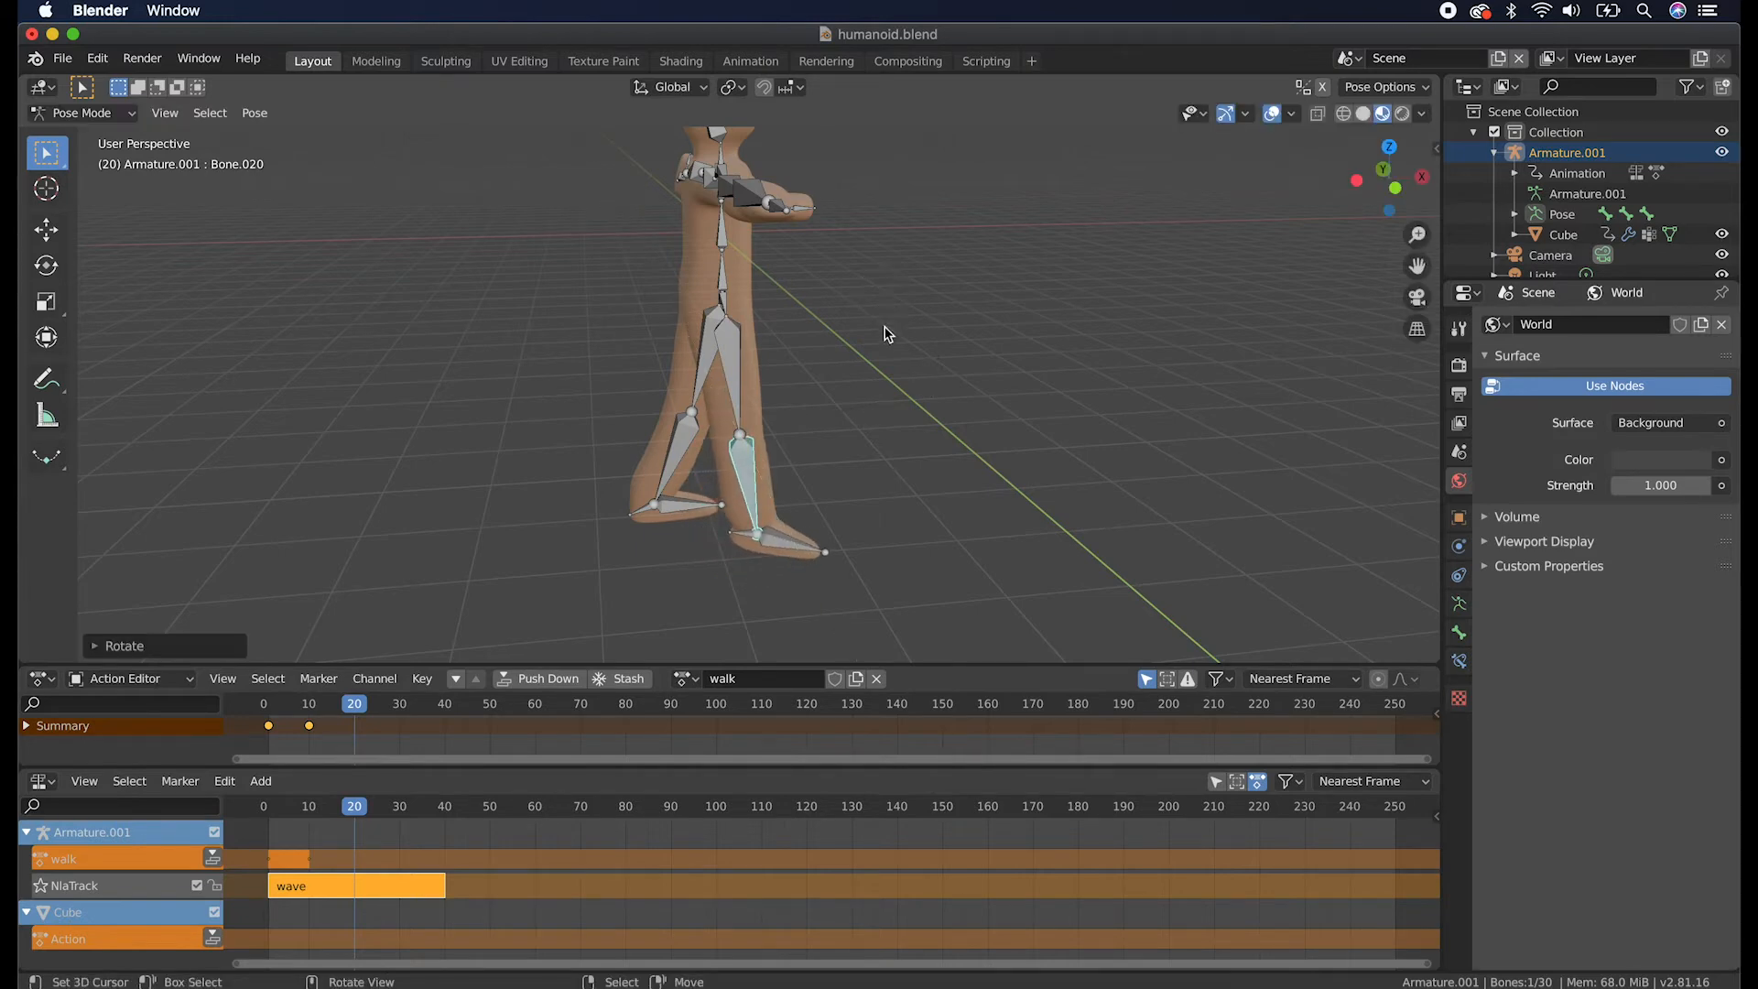
Flatten the right foot and heel bones by rotating them about -18 degrees about the global Y axis.
click(780, 543)
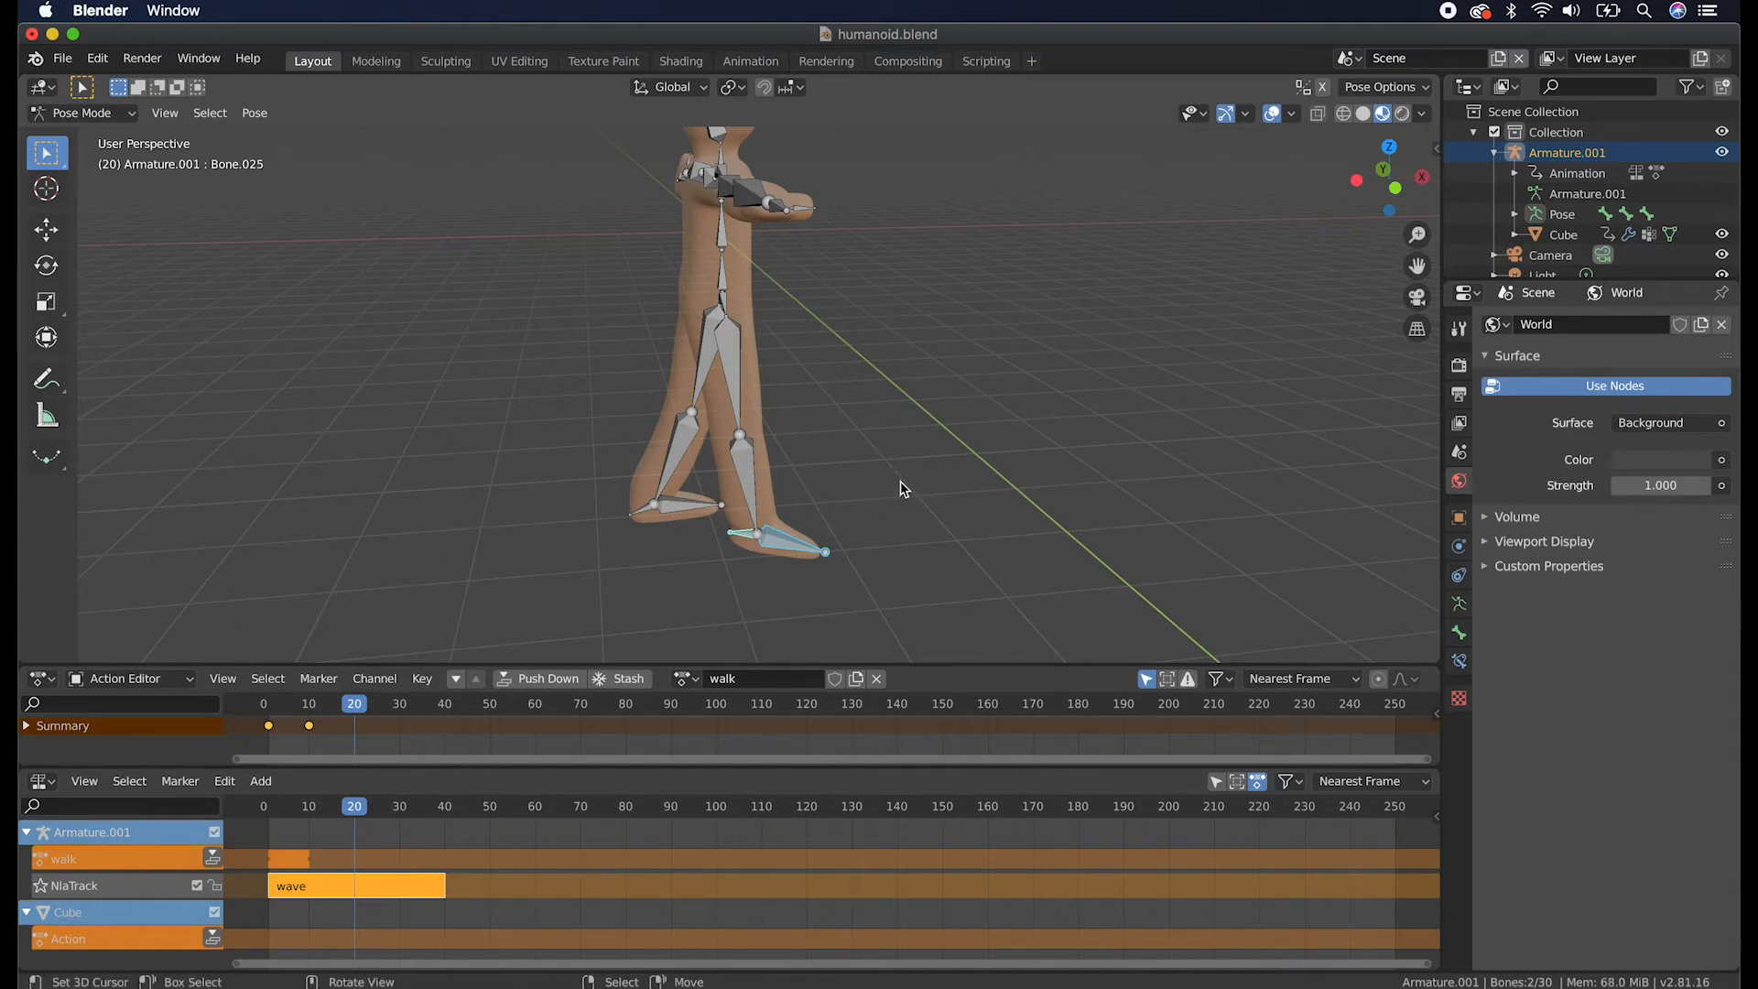
key(r)
key(y)
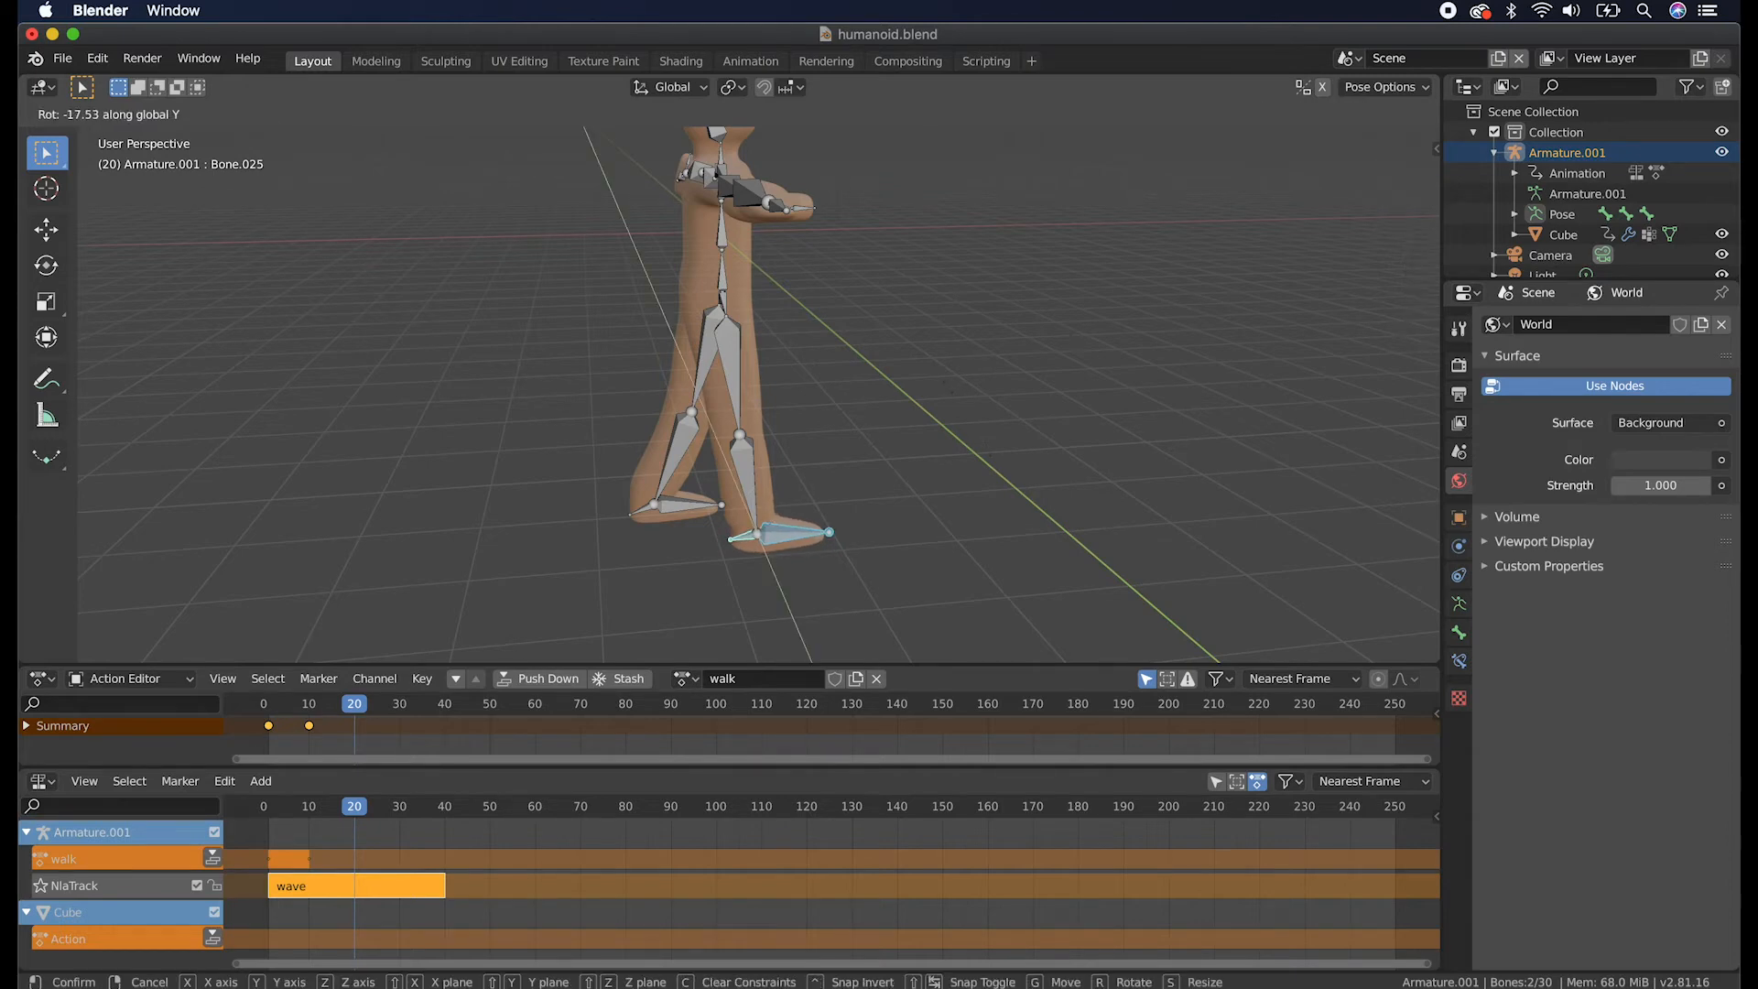
click(949, 391)
Bend the left knee by rotating the shin, foot and heel bones about 38 degrees backward about the global Y axis.
scroll(949, 393, right, 5)
scroll(950, 393, left, 8)
scroll(948, 391, left, 5)
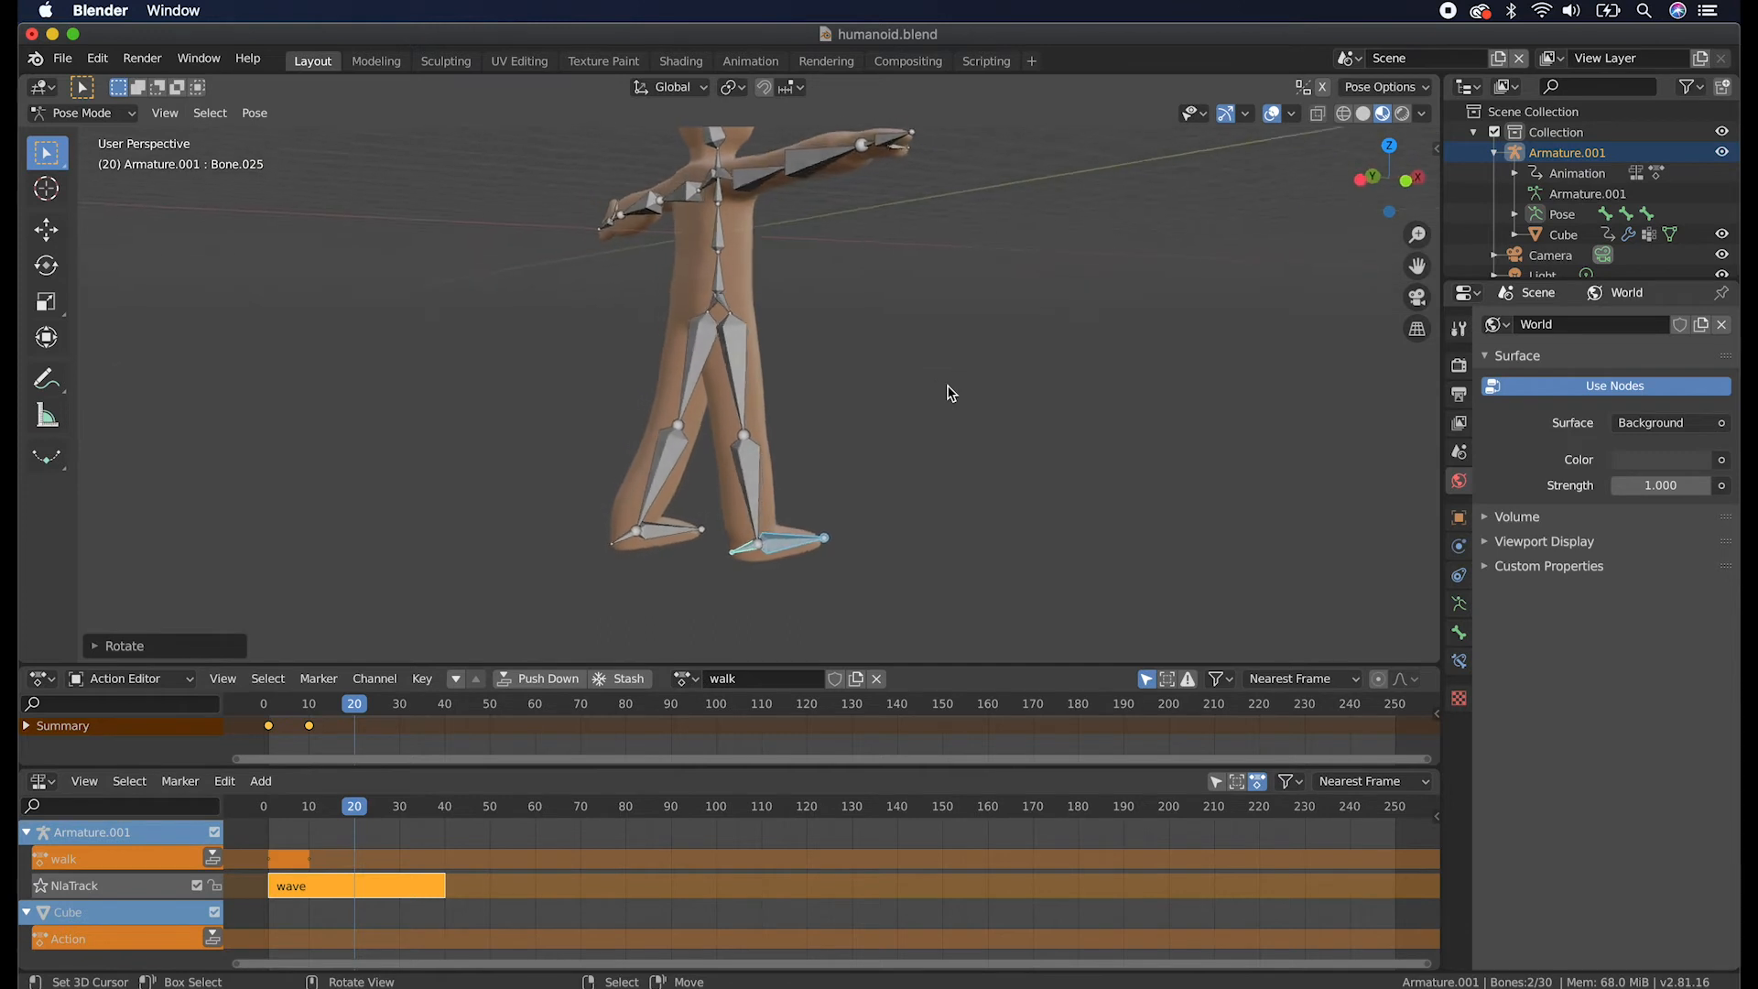
click(690, 446)
shift+click(686, 526)
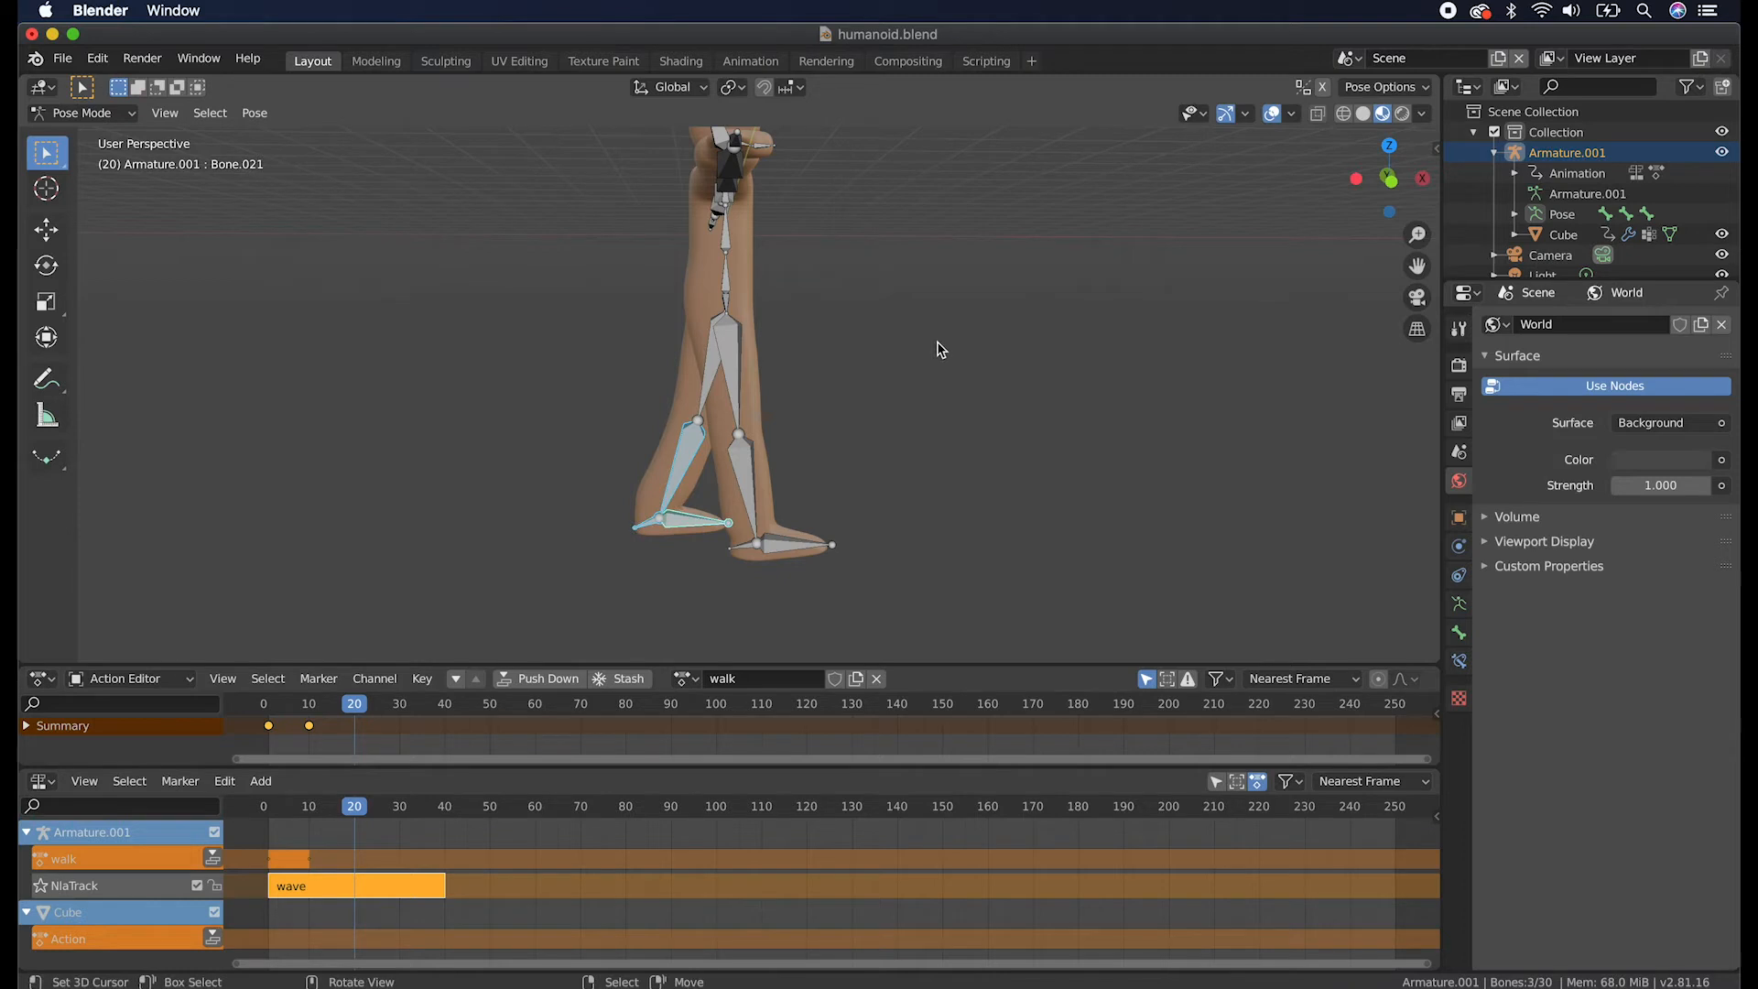
key(r)
key(y)
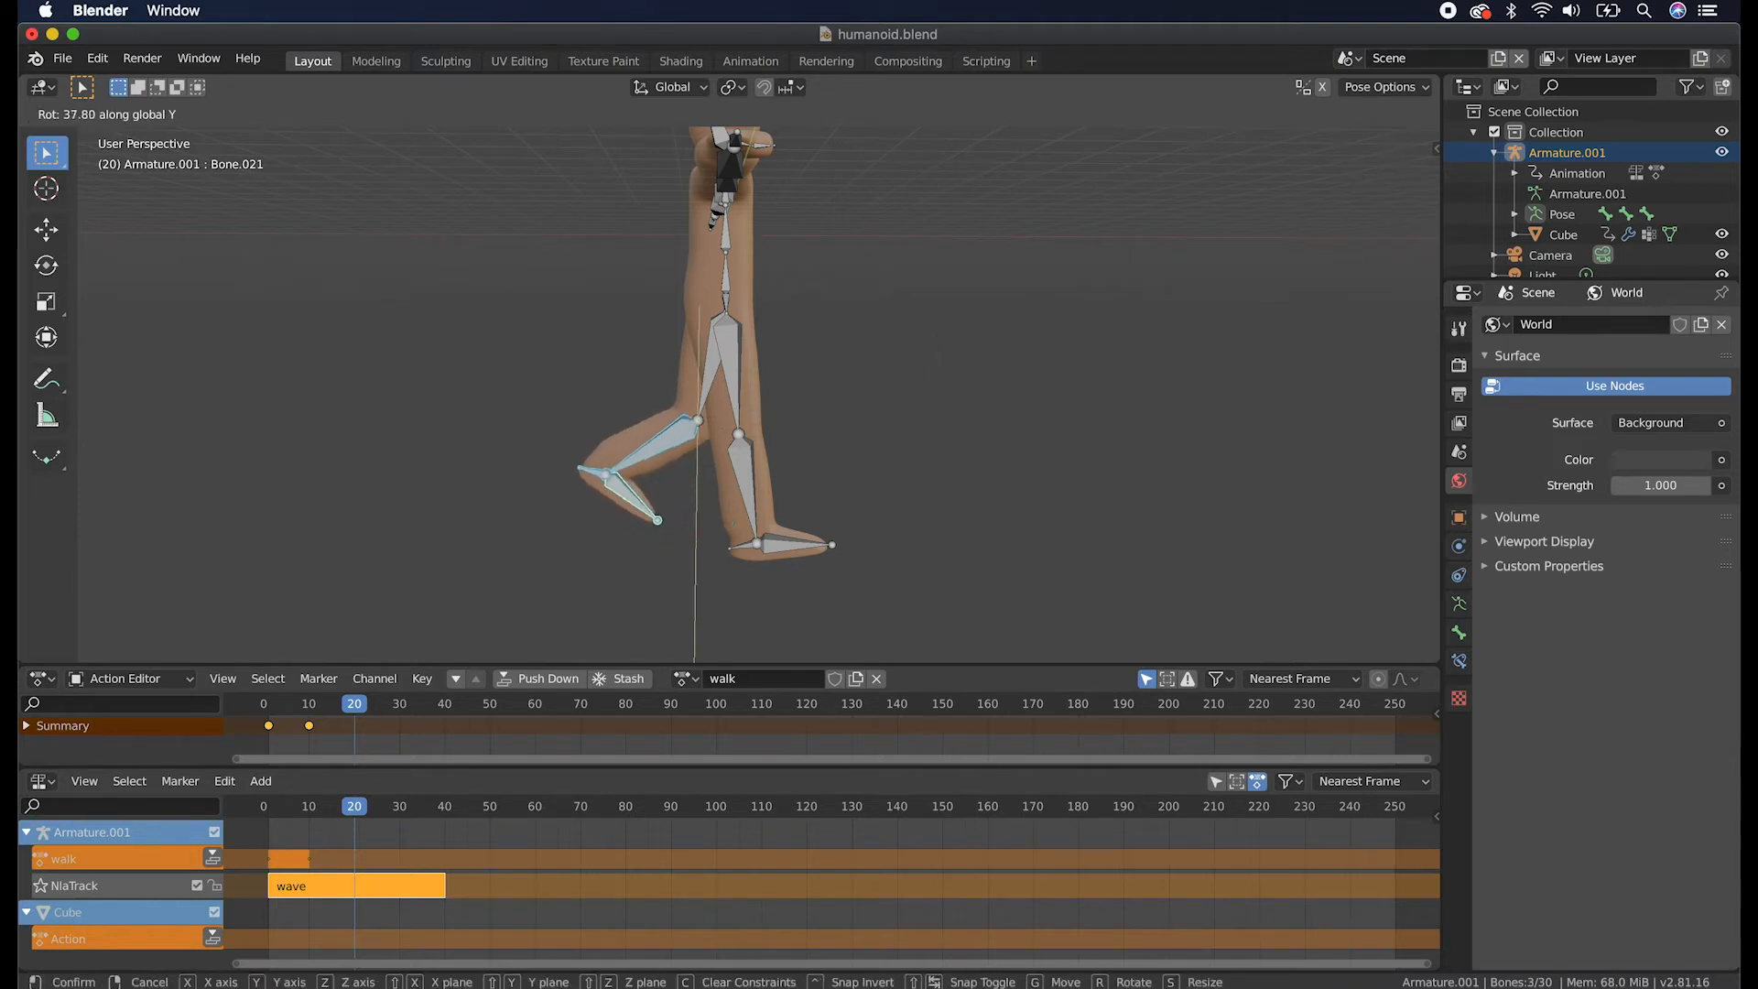
click(619, 494)
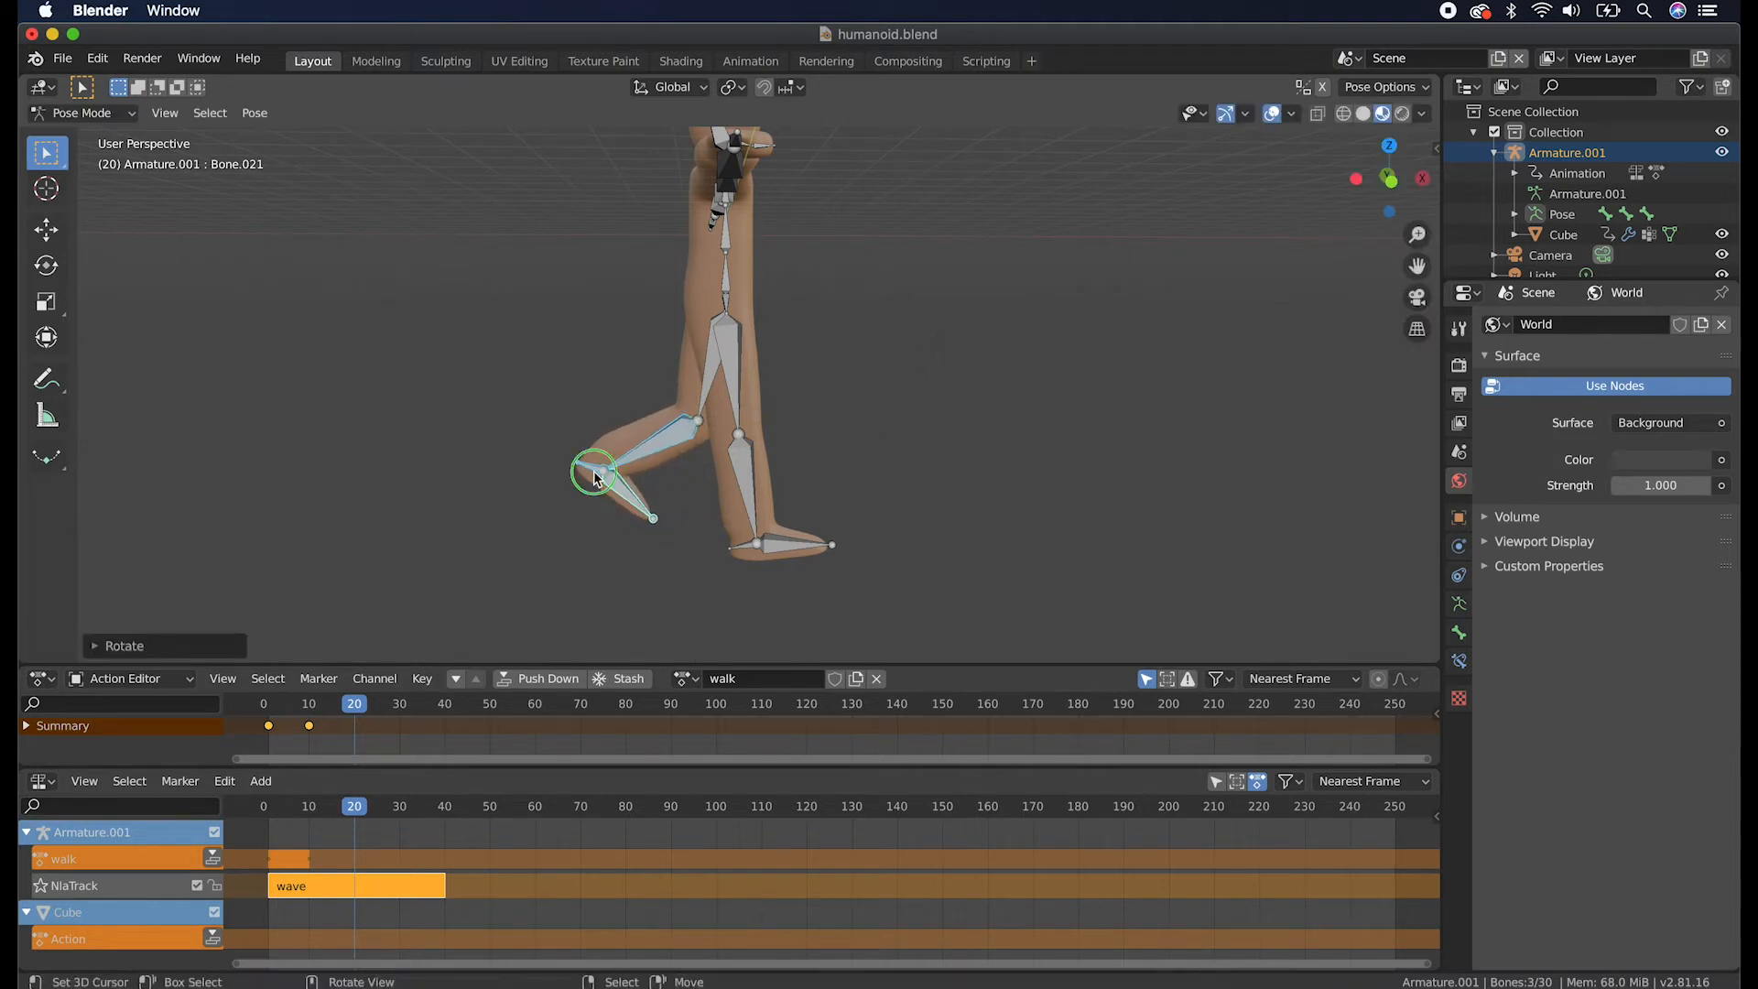
Tilt the raised left foot and heel bones further toe-down about the global Y axis.
click(597, 478)
key(r)
key(y)
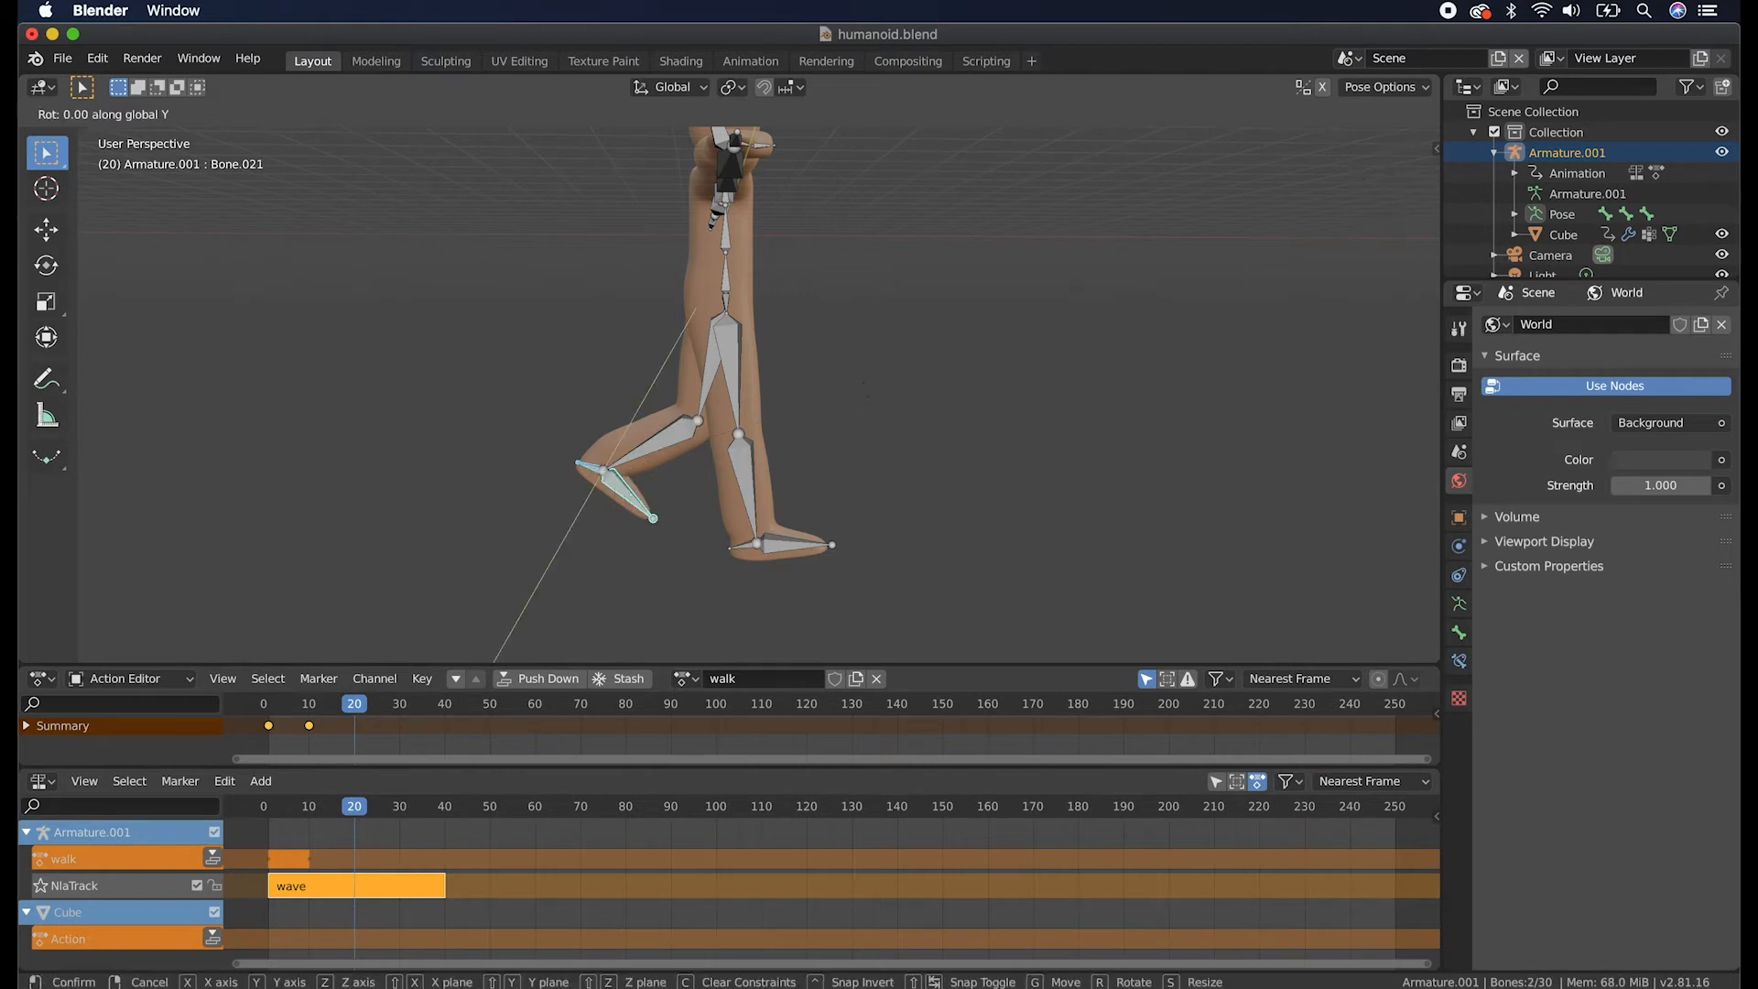
click(823, 482)
Select all bones of both legs and insert a Rotation keyframe for them at frame 20.
middle_drag(823, 483, 824, 510)
mouse_move(672, 450)
middle_down()
mouse_move(696, 448)
mouse_move(671, 451)
middle_up()
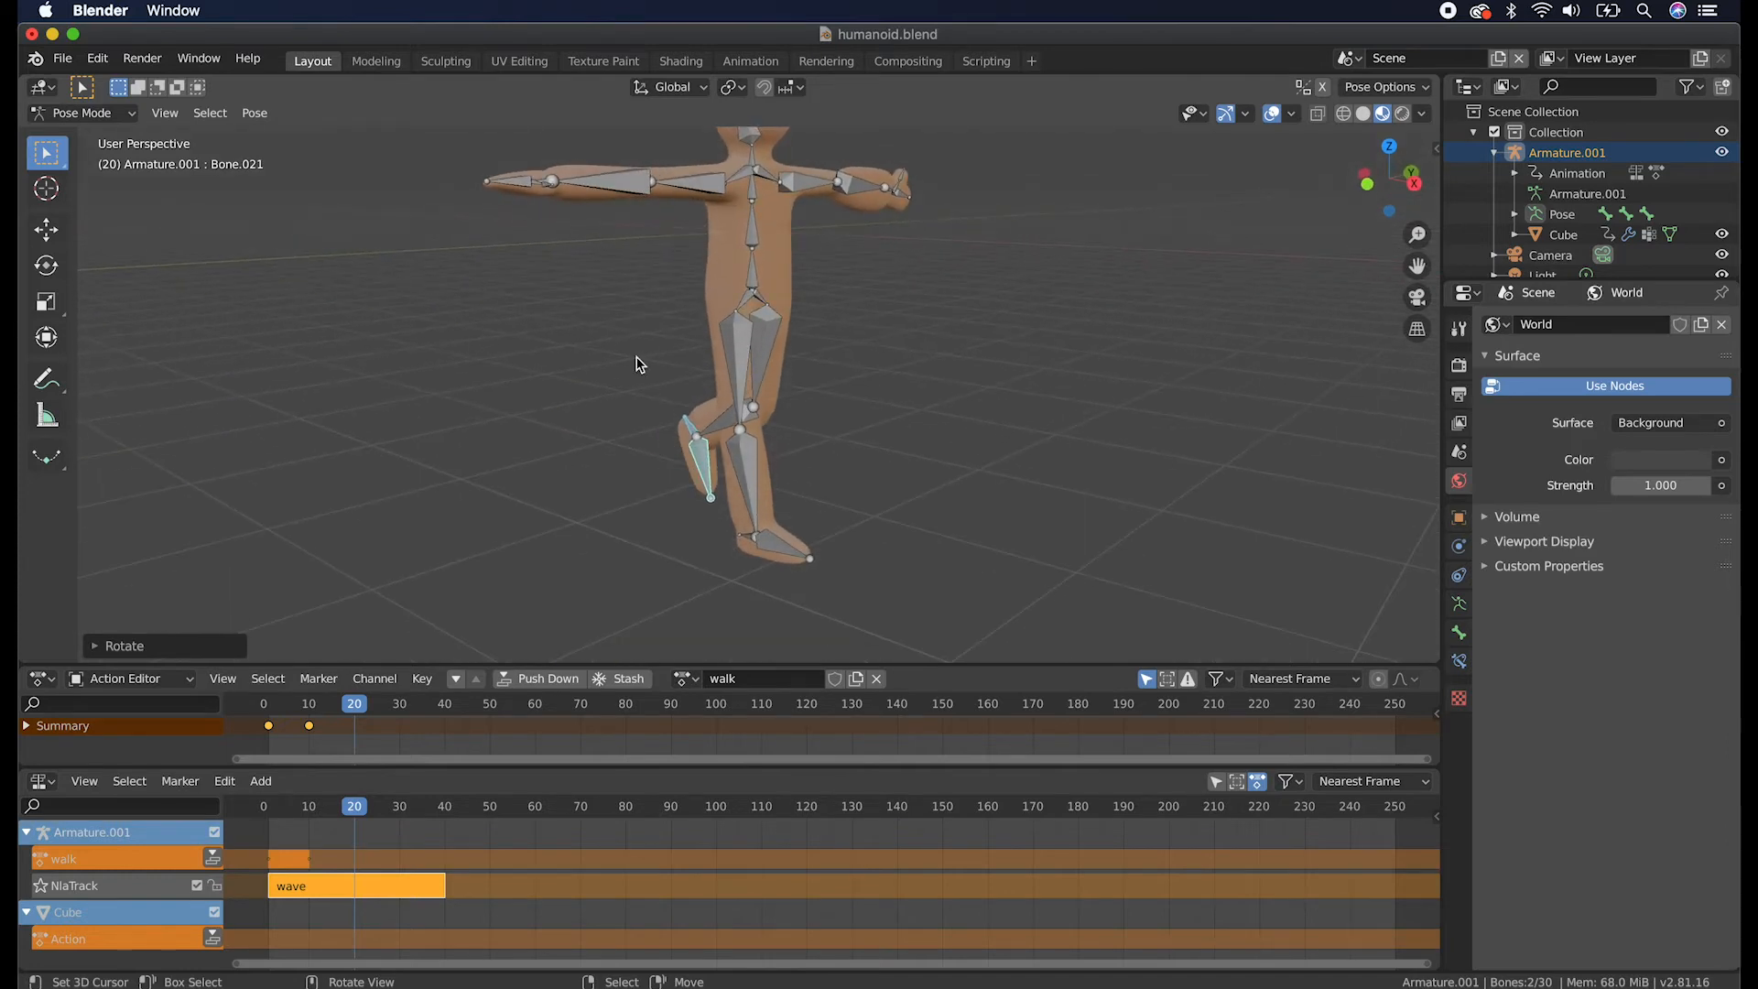
drag(616, 355, 916, 597)
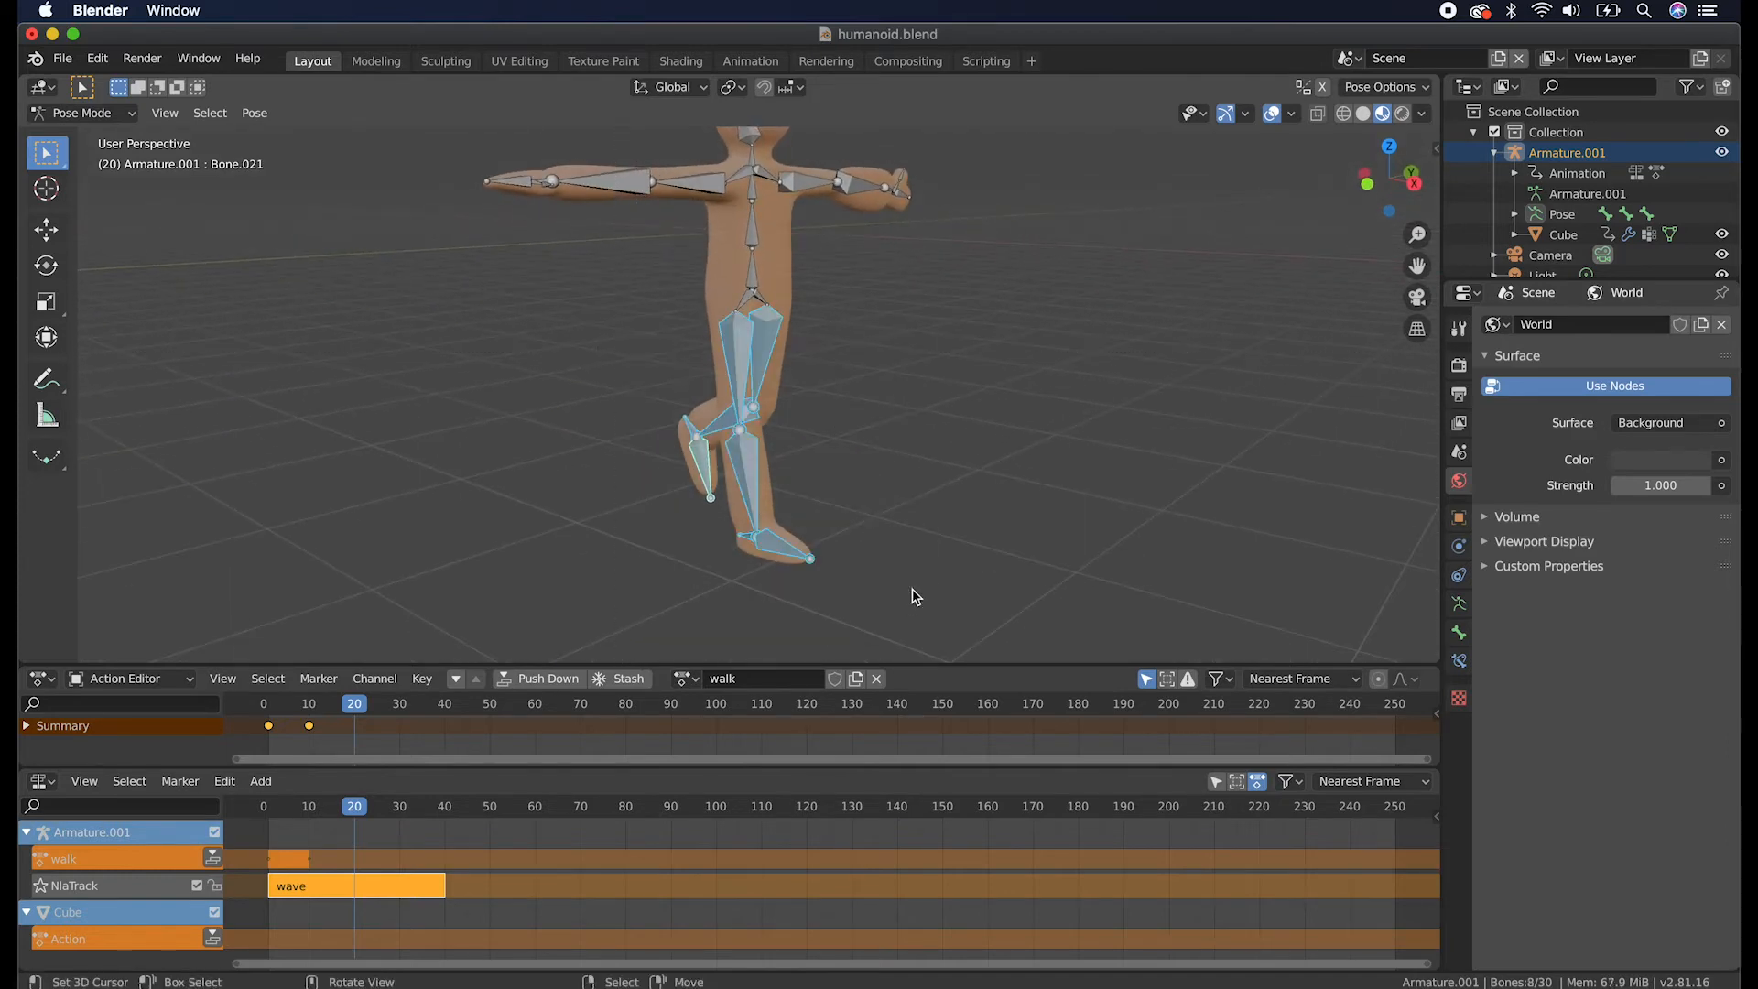
key(i)
click(631, 577)
At frame 30, swing the right thigh bone backward by about 29 degrees about the global Y axis.
scroll(538, 565, left, 5)
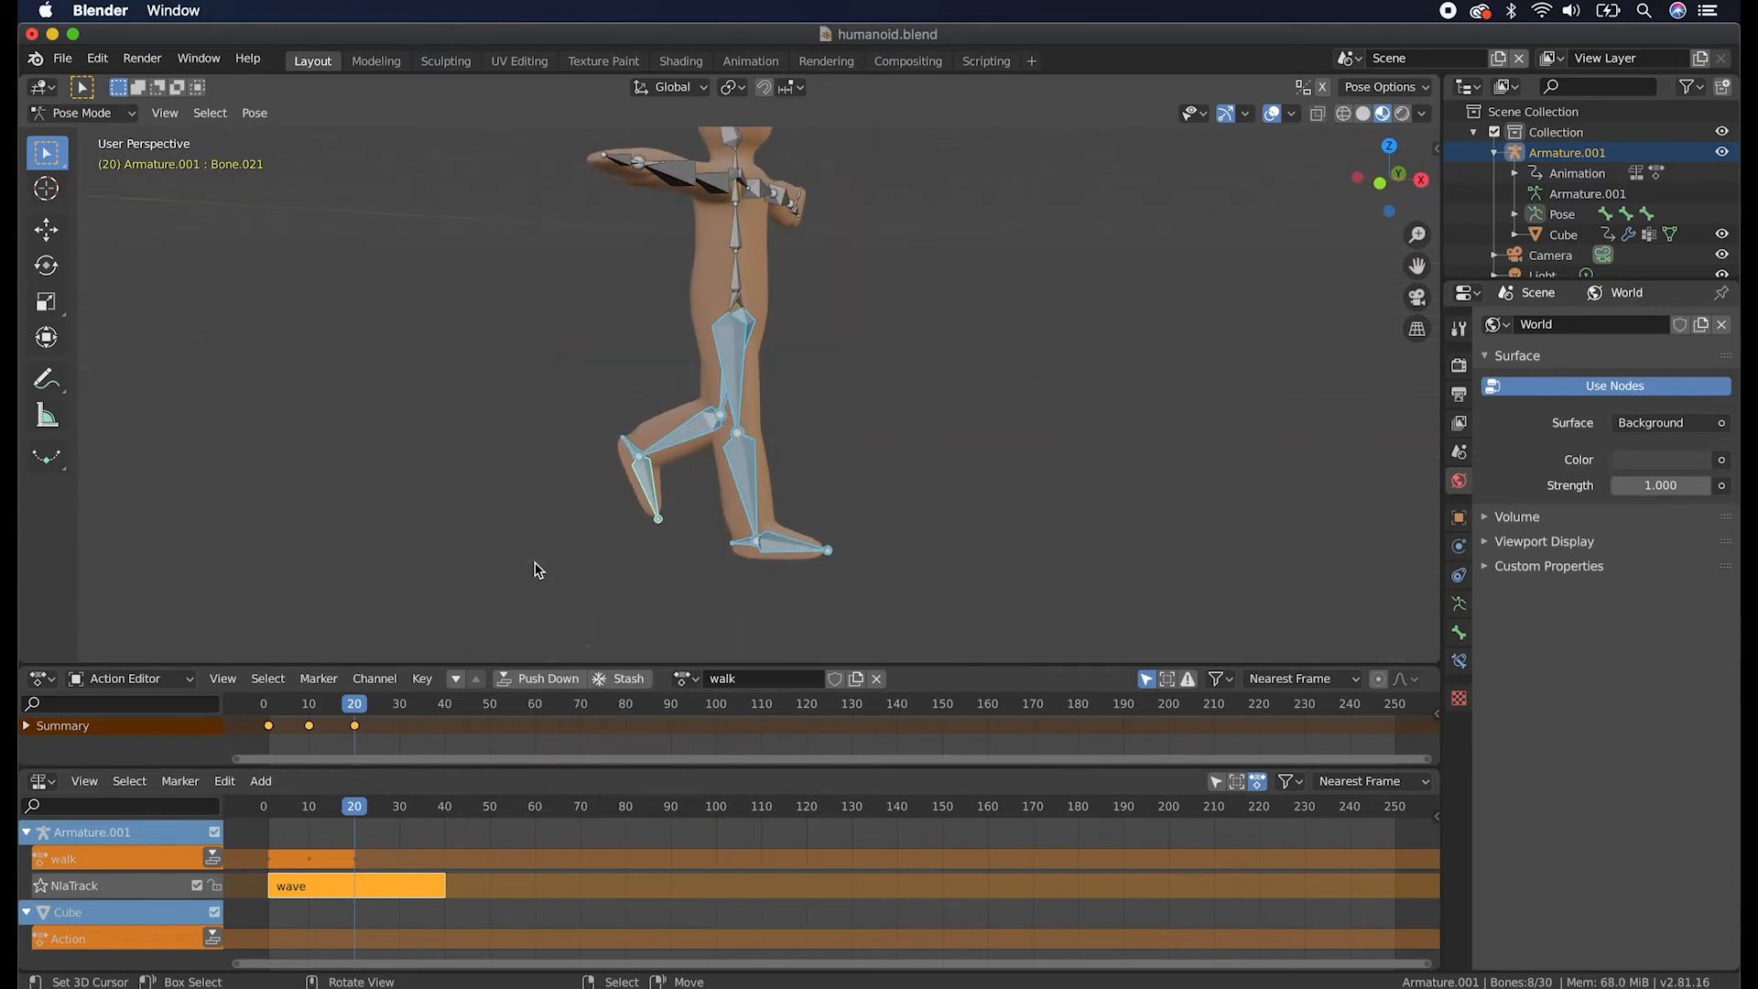
click(359, 707)
drag(359, 708, 404, 722)
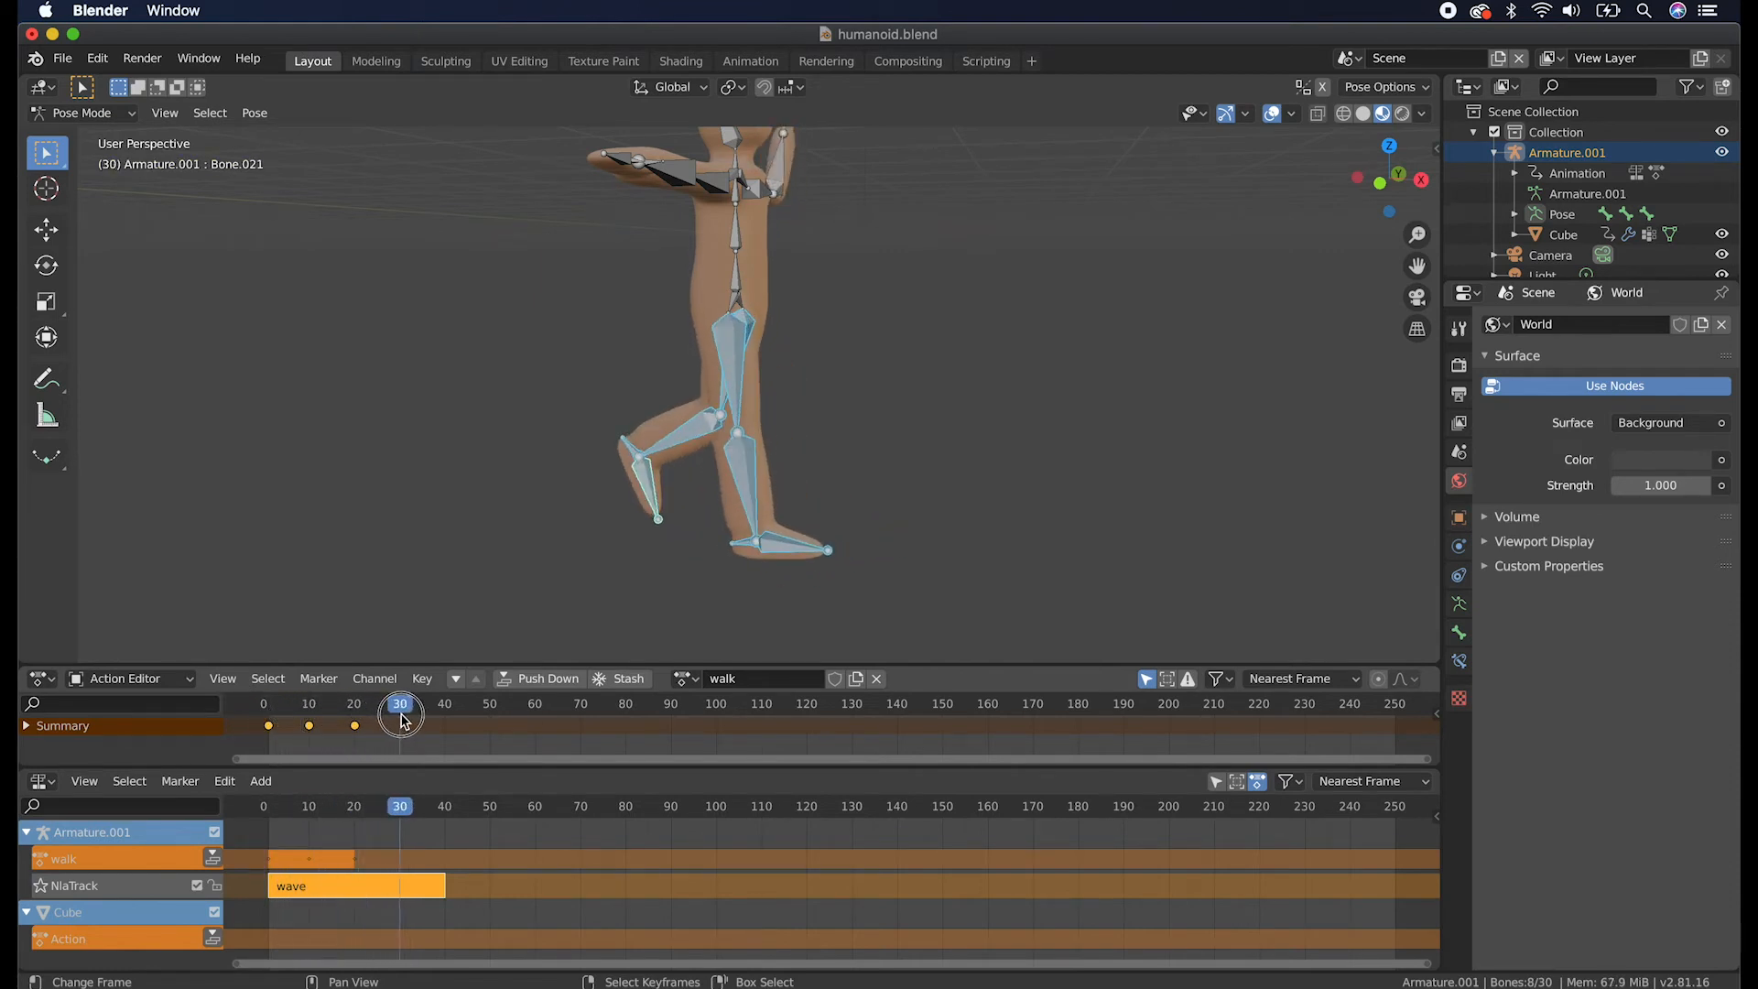
middle_drag(641, 412, 723, 382)
click(728, 380)
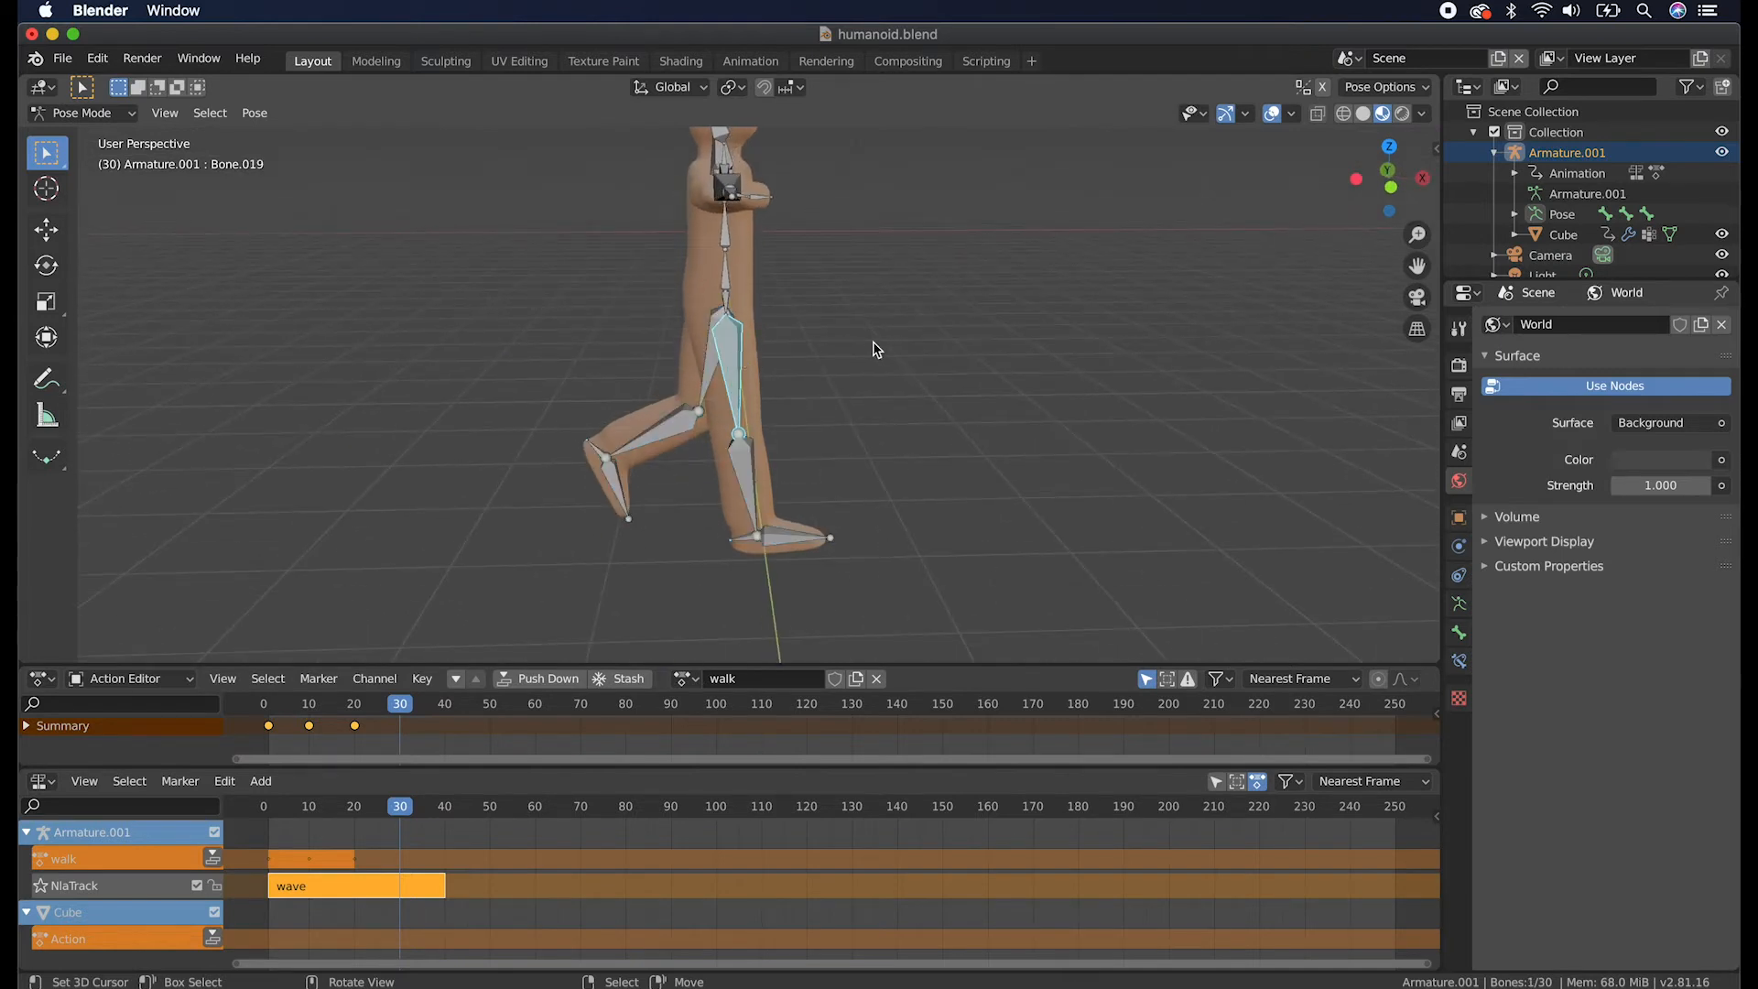
key(r)
key(y)
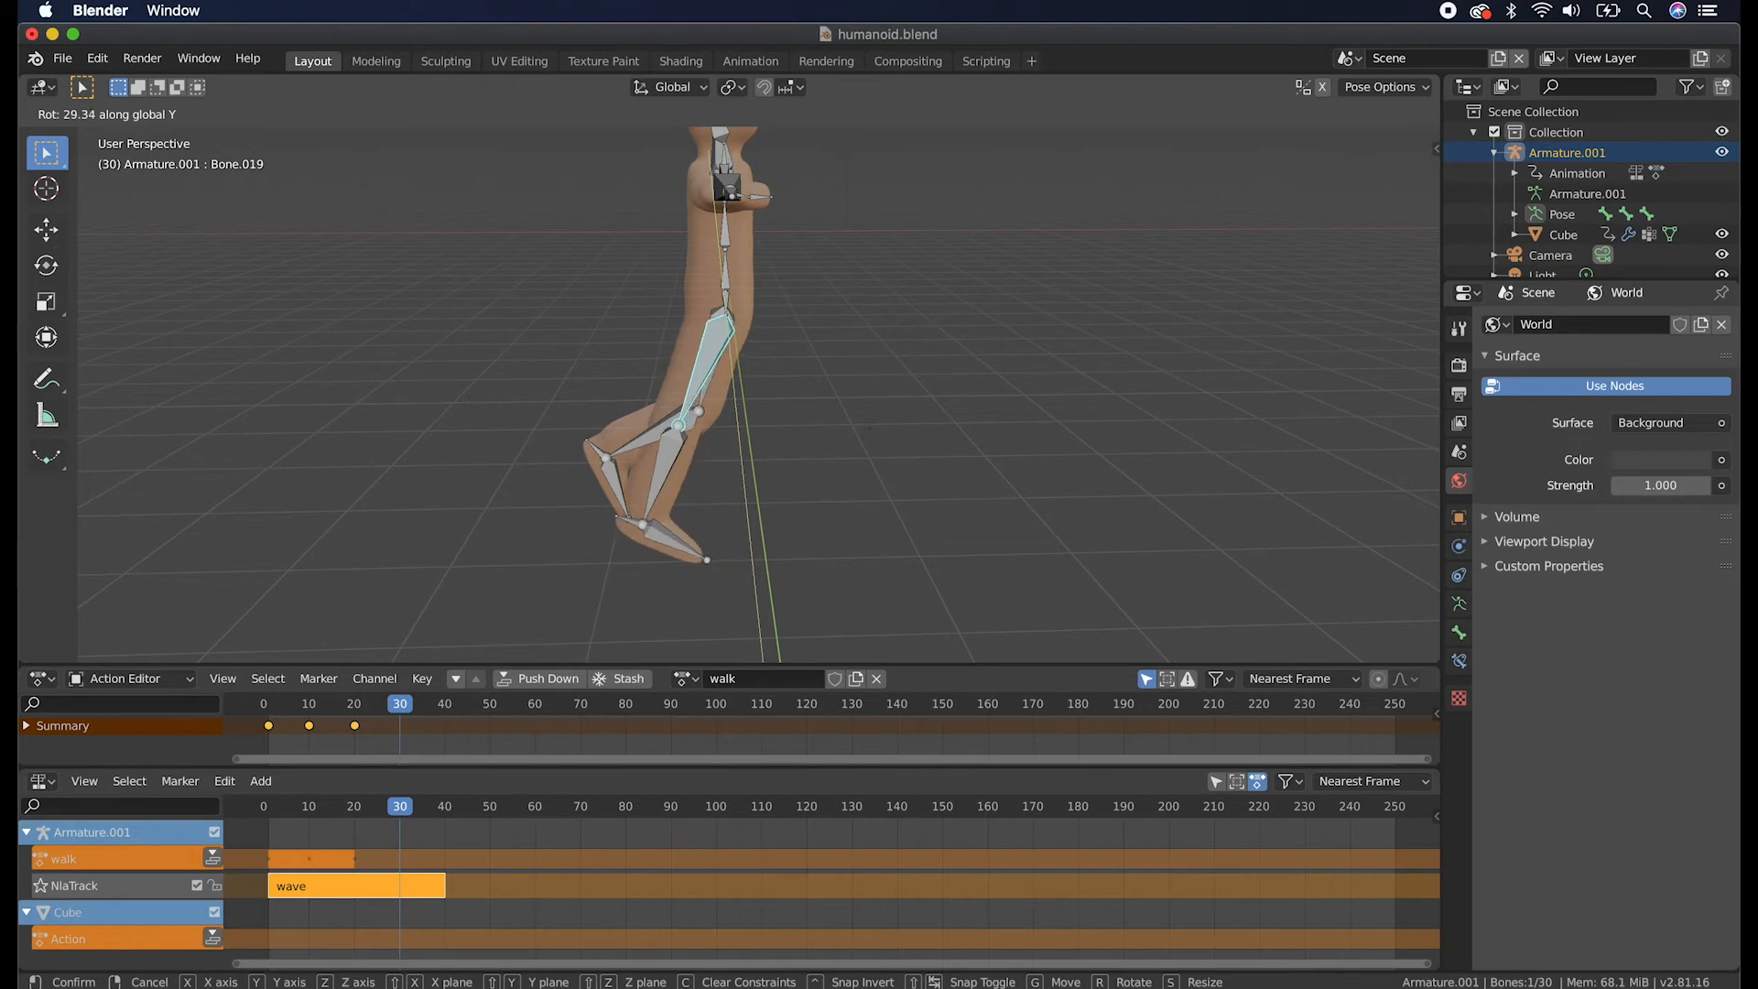
click(707, 507)
Rotate the right foot and heel bones about the global Y axis until the sole lies flat.
shift+click(678, 536)
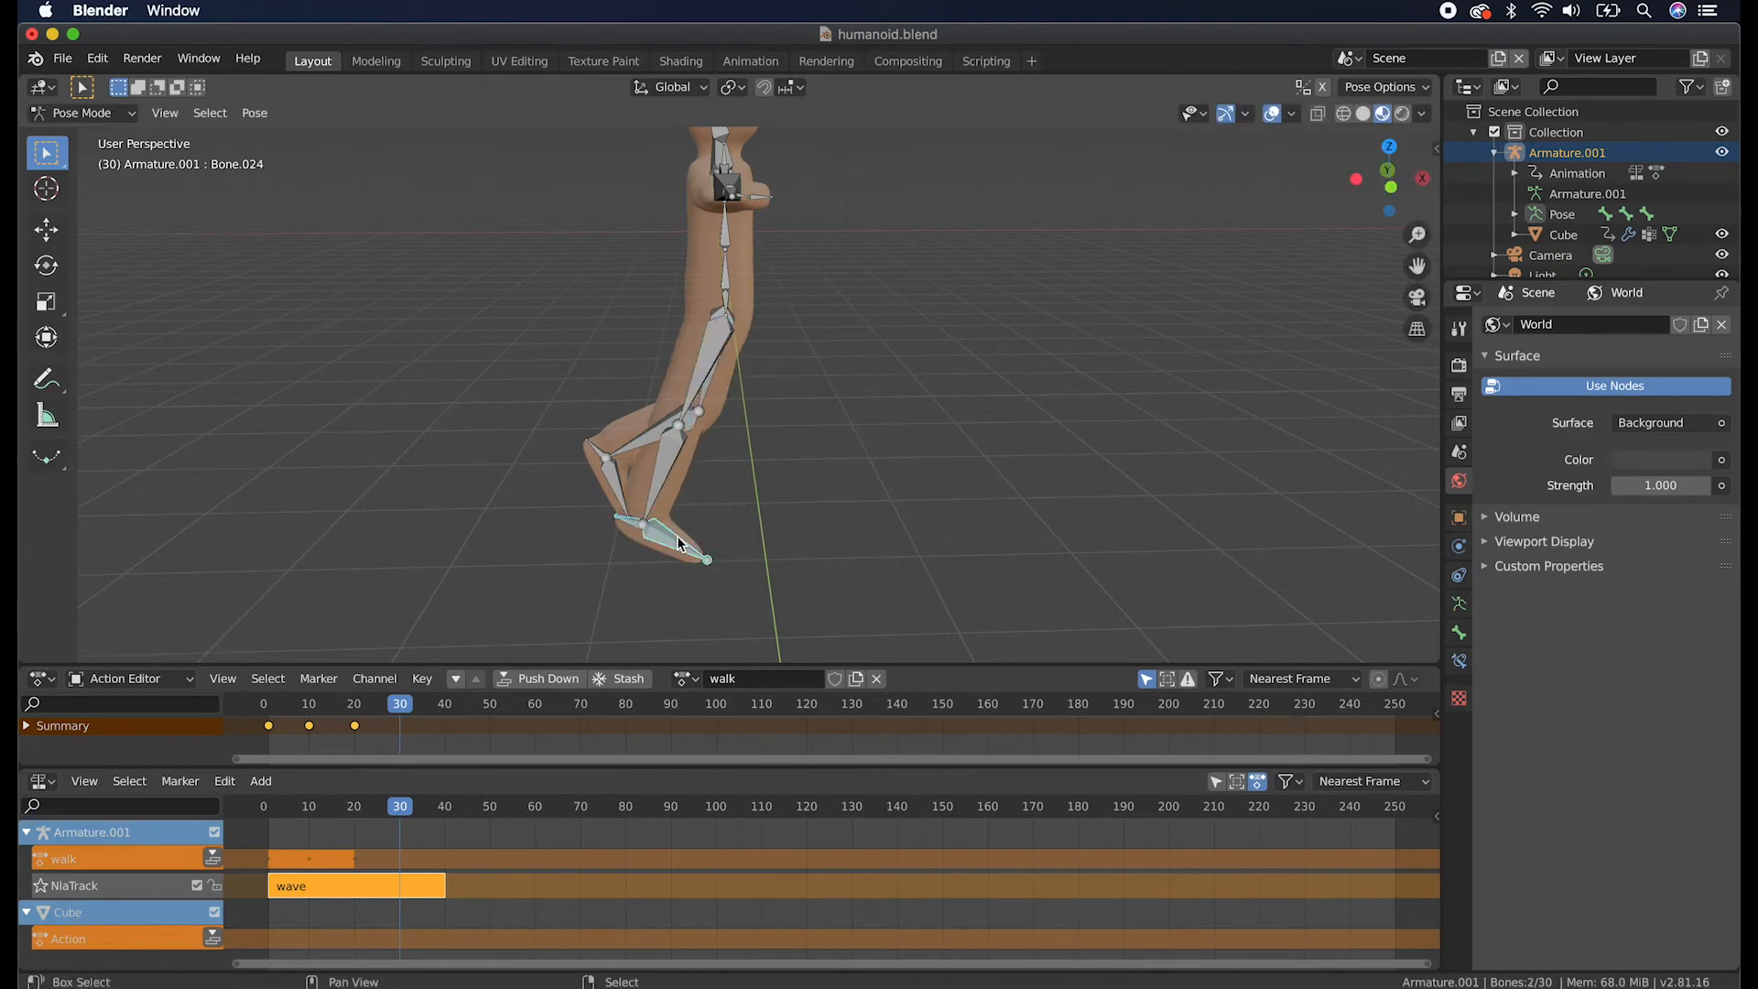
key(r)
key(y)
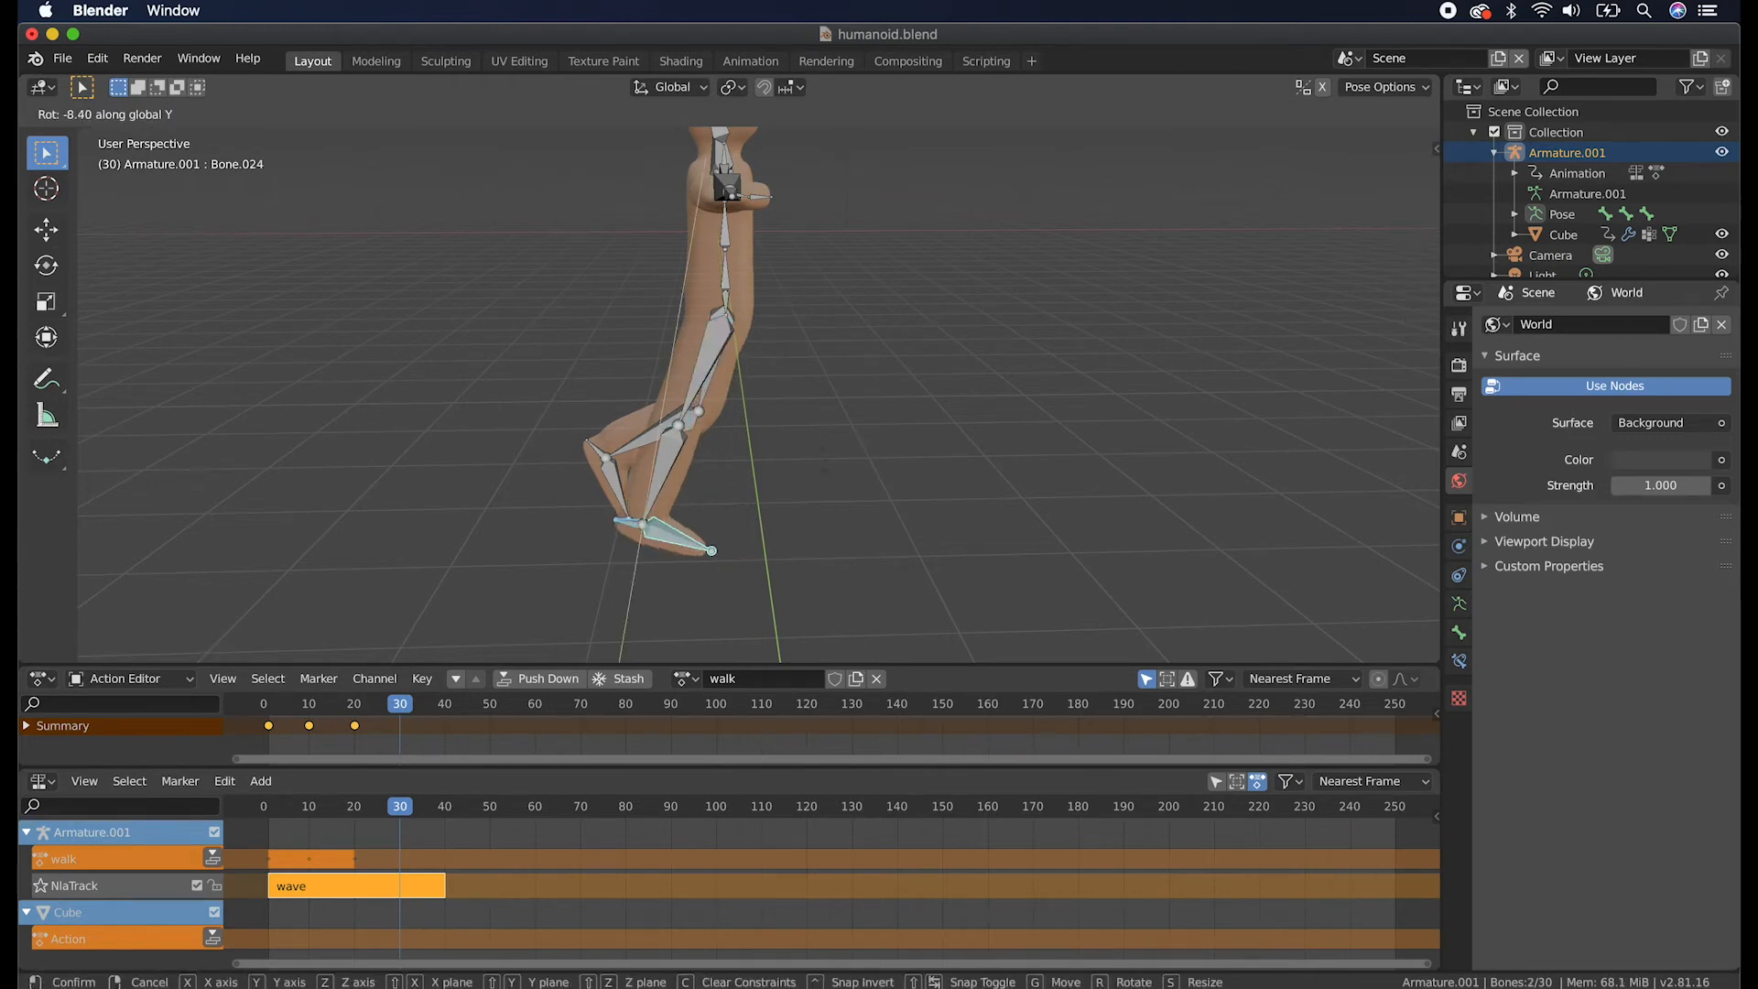
click(813, 409)
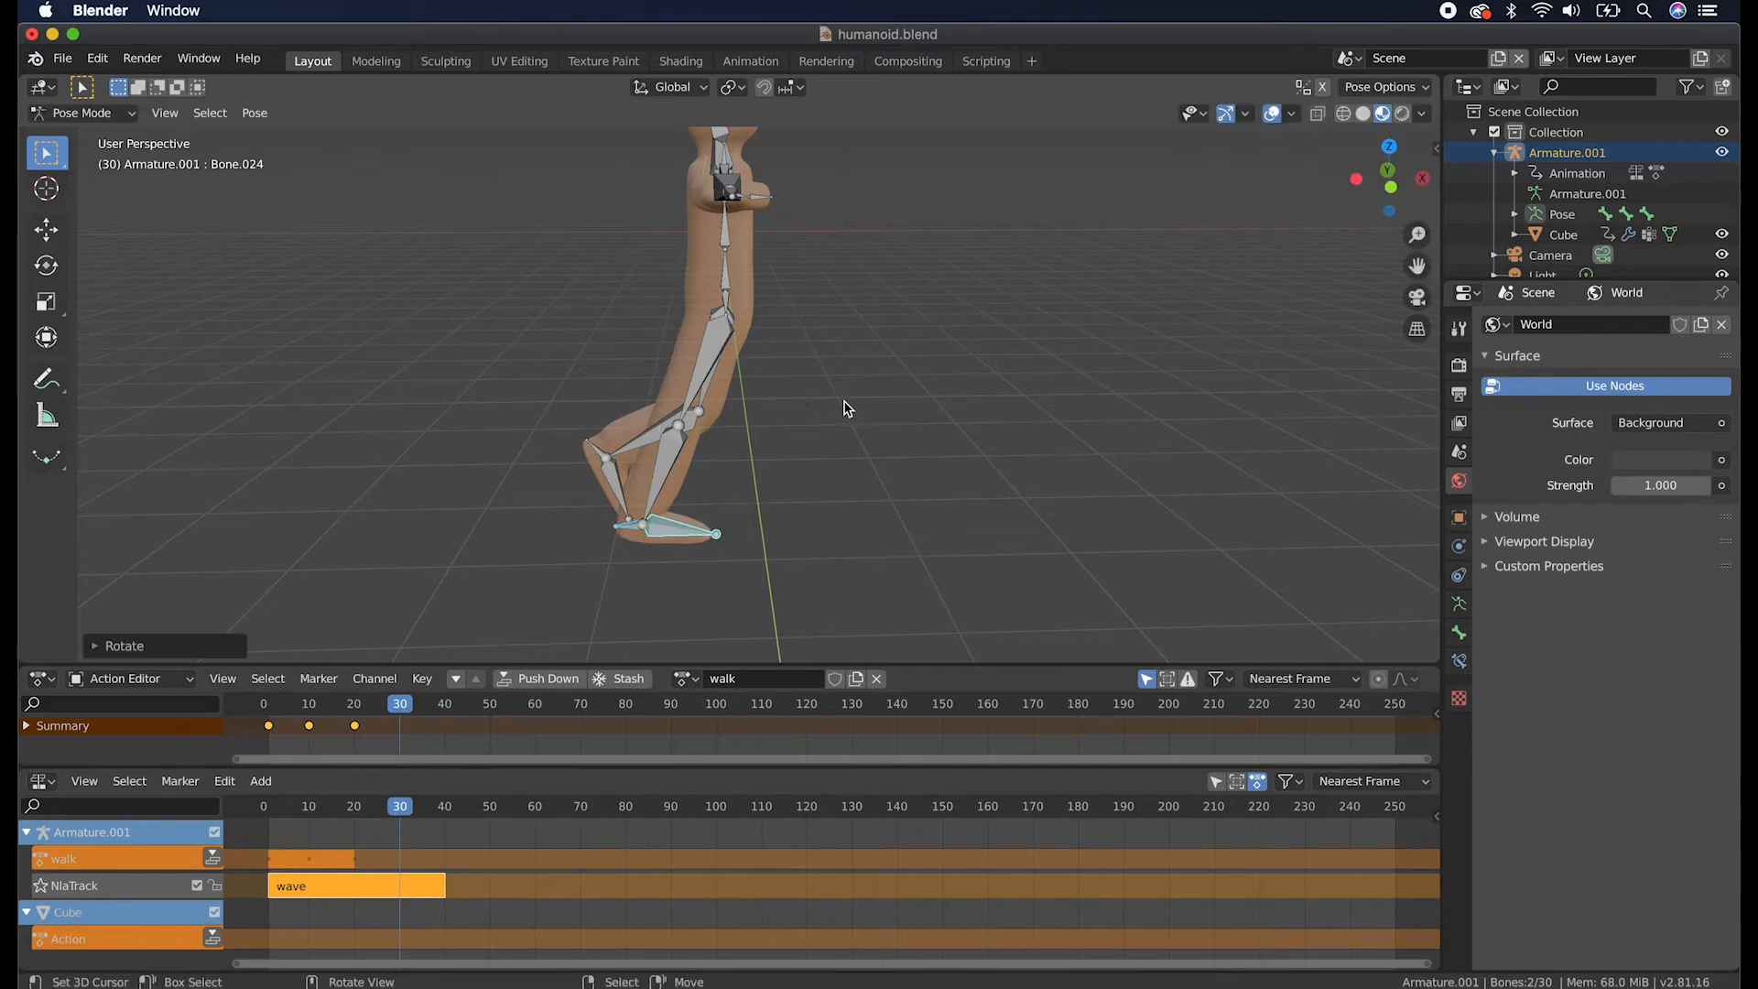
Swing the left thigh bone forward by rotating it about -48 degrees about the global Y axis.
scroll(844, 407, right, 5)
scroll(847, 409, right, 5)
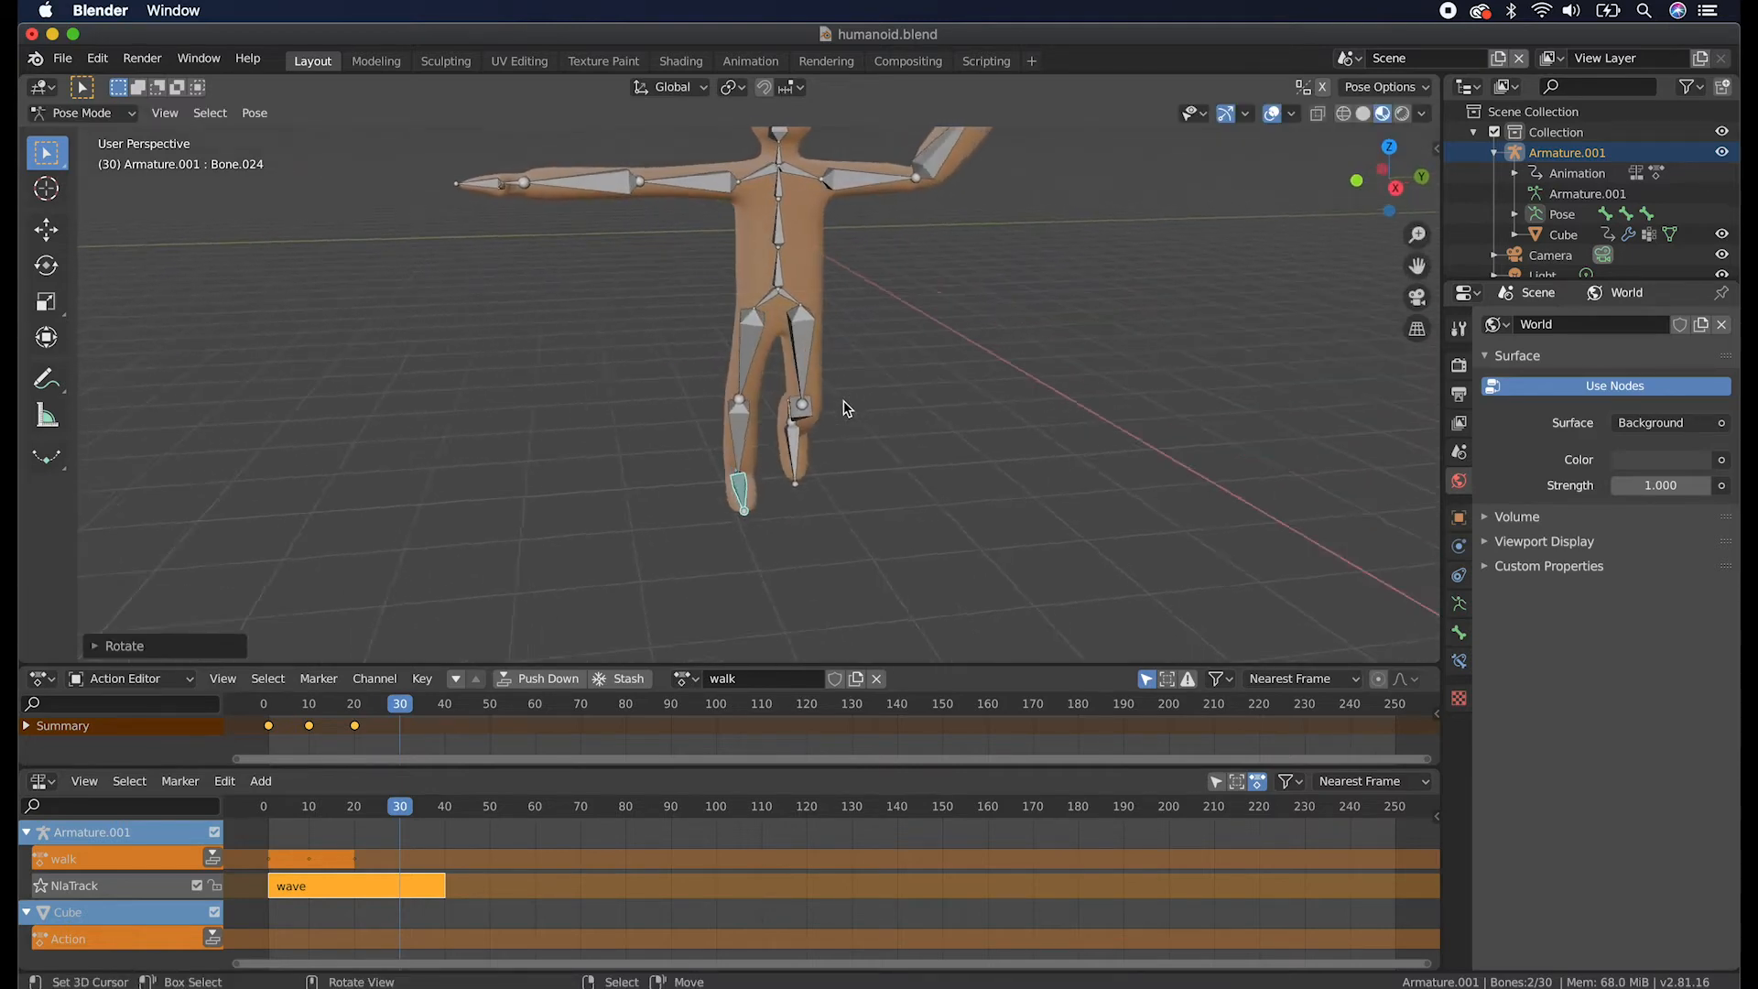
click(843, 396)
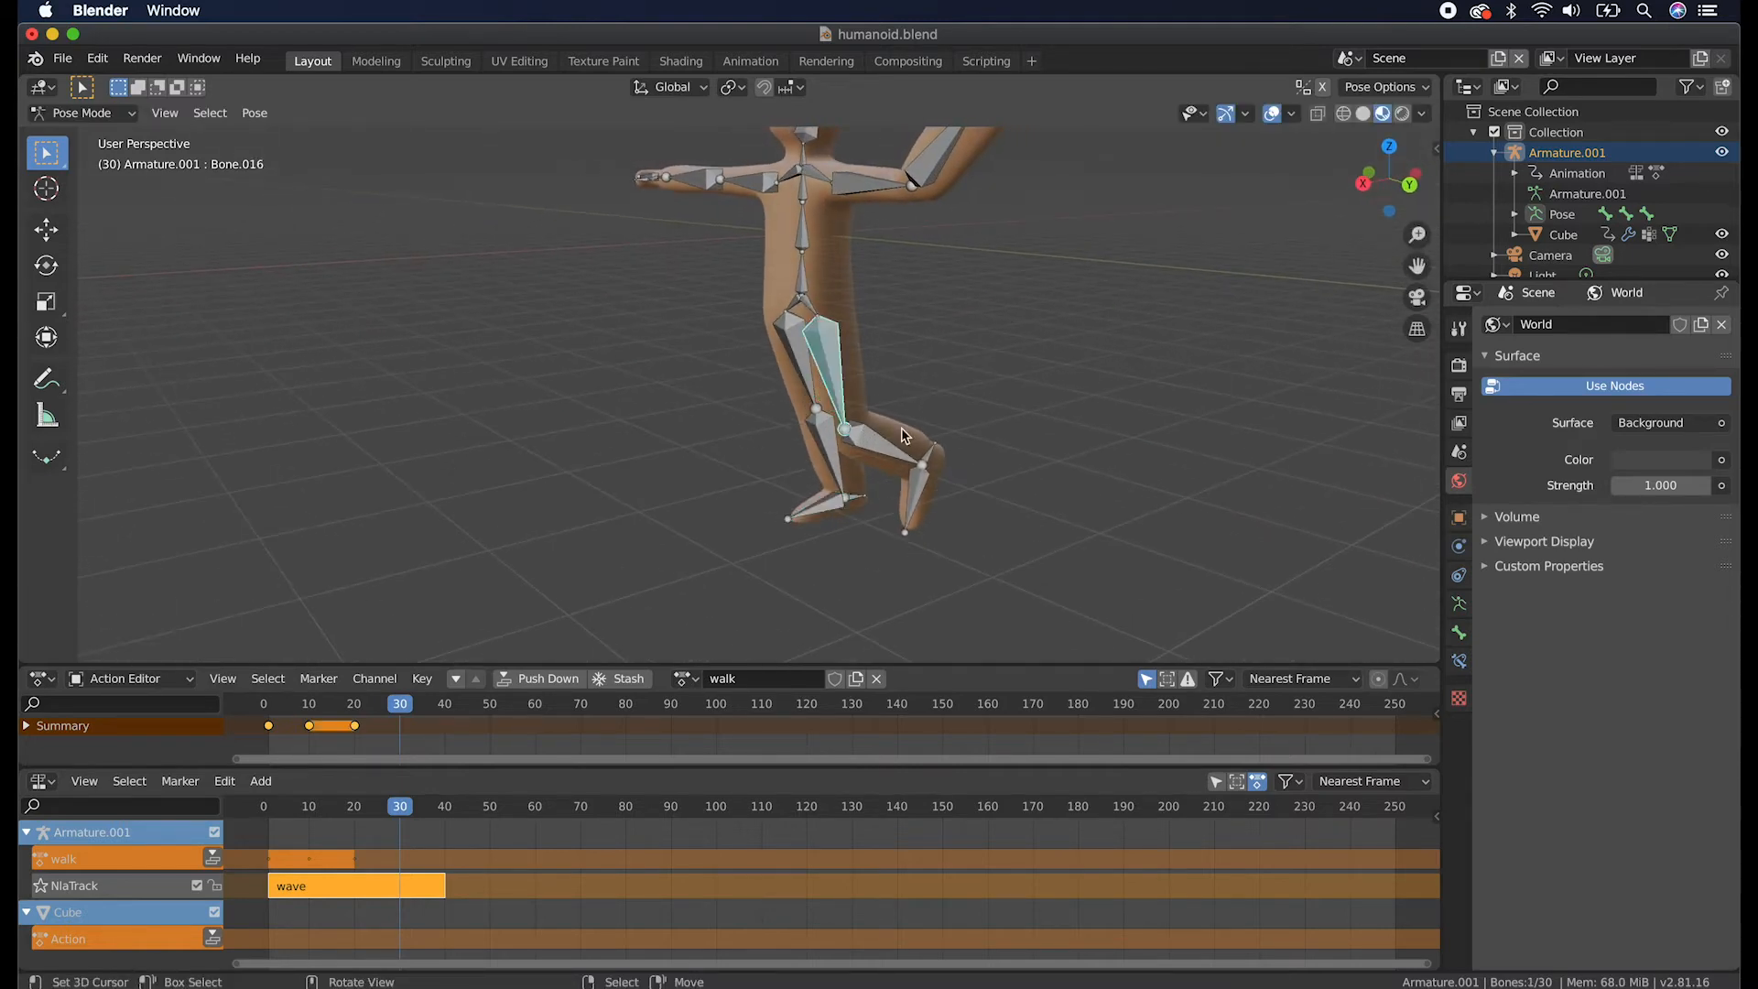
key(r)
key(y)
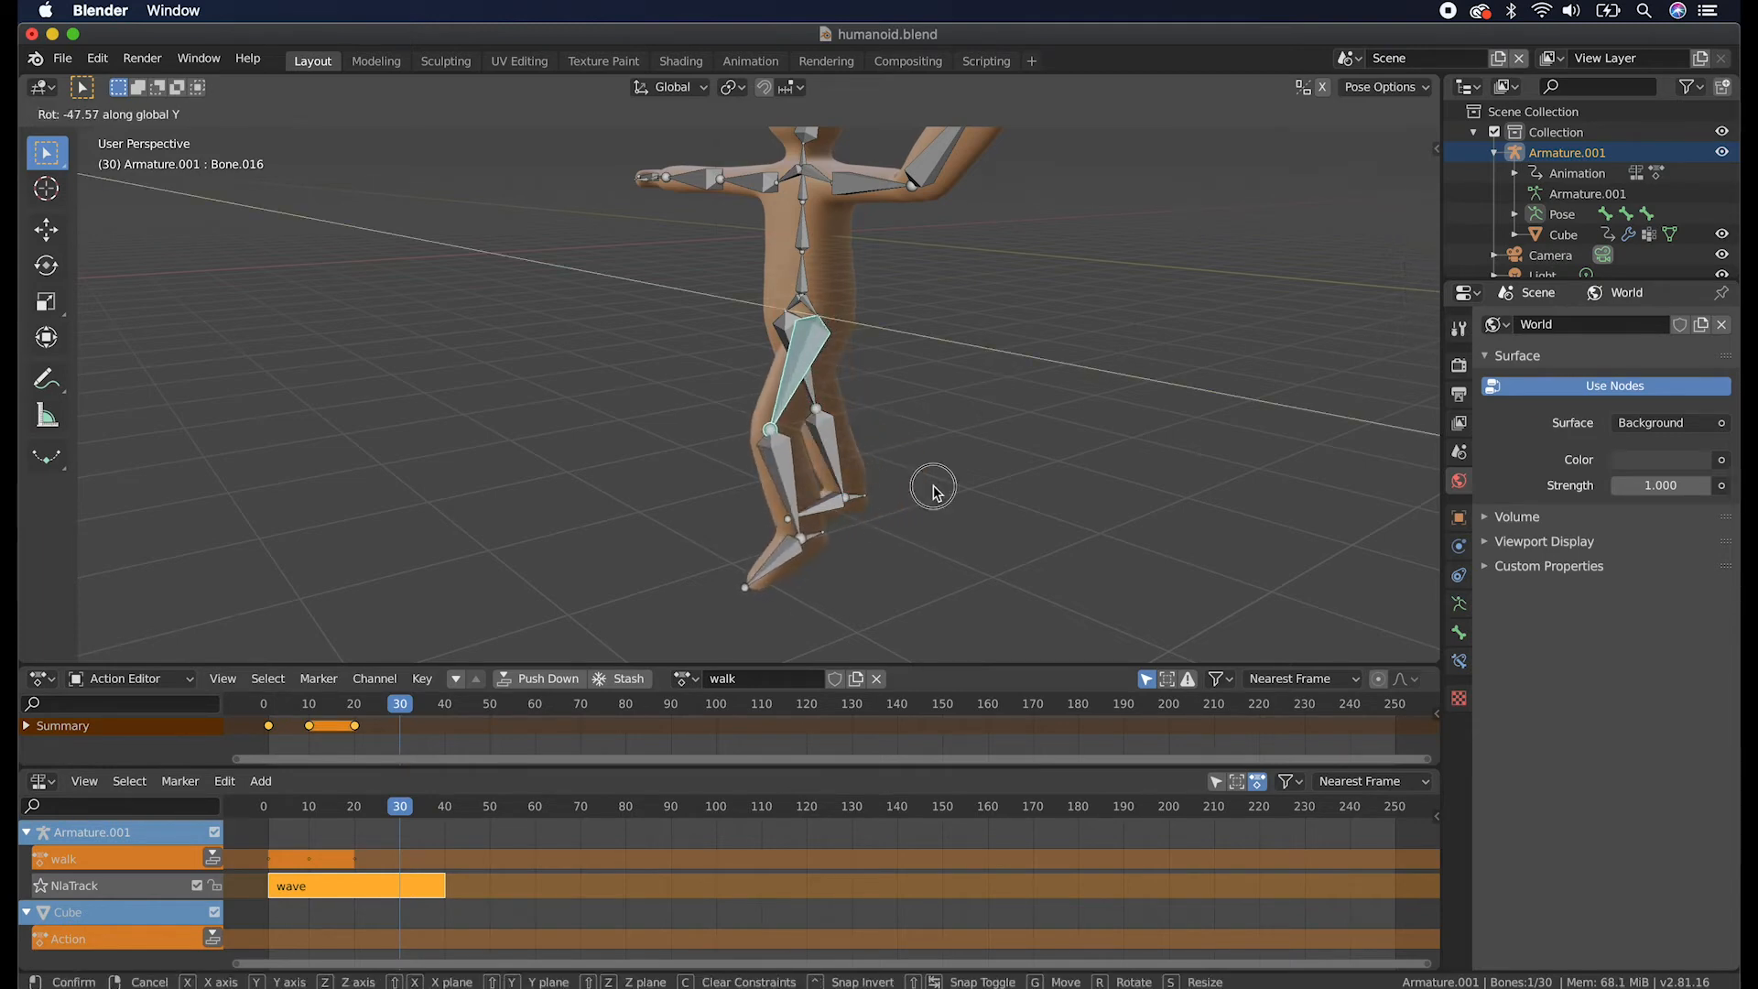
key(Return)
Bend the left knee by rotating the shin bone backward about the global Y axis.
click(780, 477)
key(r)
key(y)
click(929, 281)
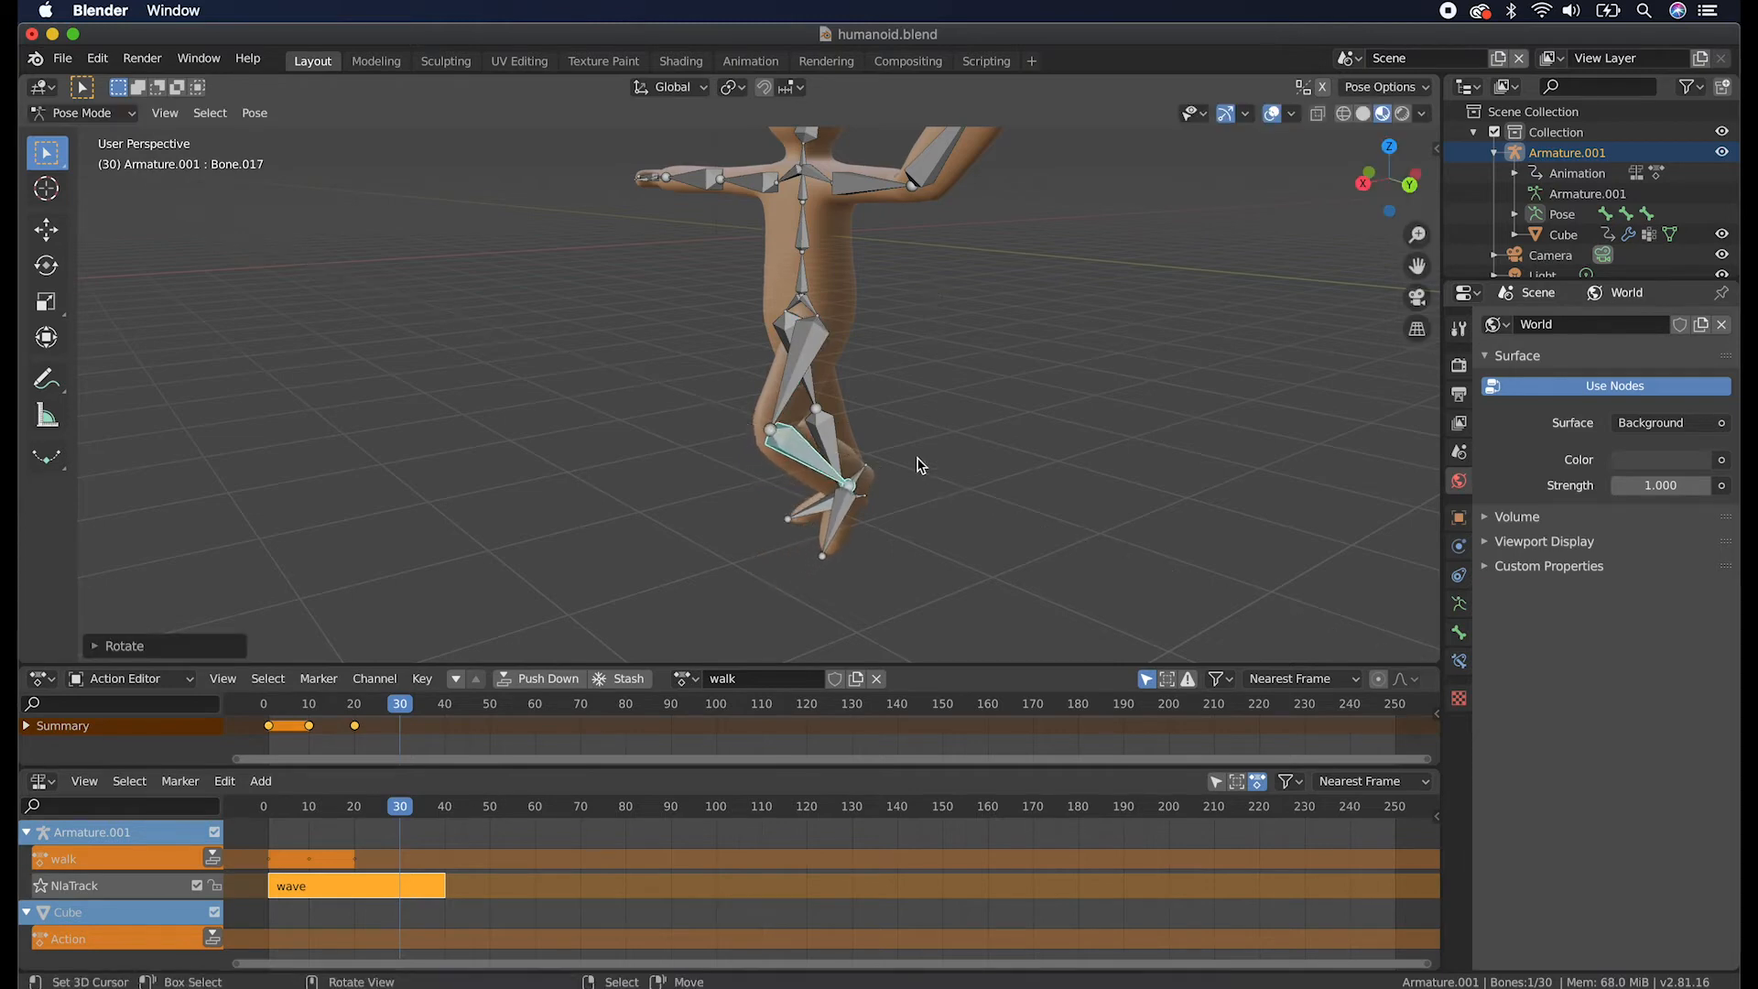
Raise the left thigh bone slightly further forward about the global Y axis.
scroll(896, 456, right, 5)
click(778, 383)
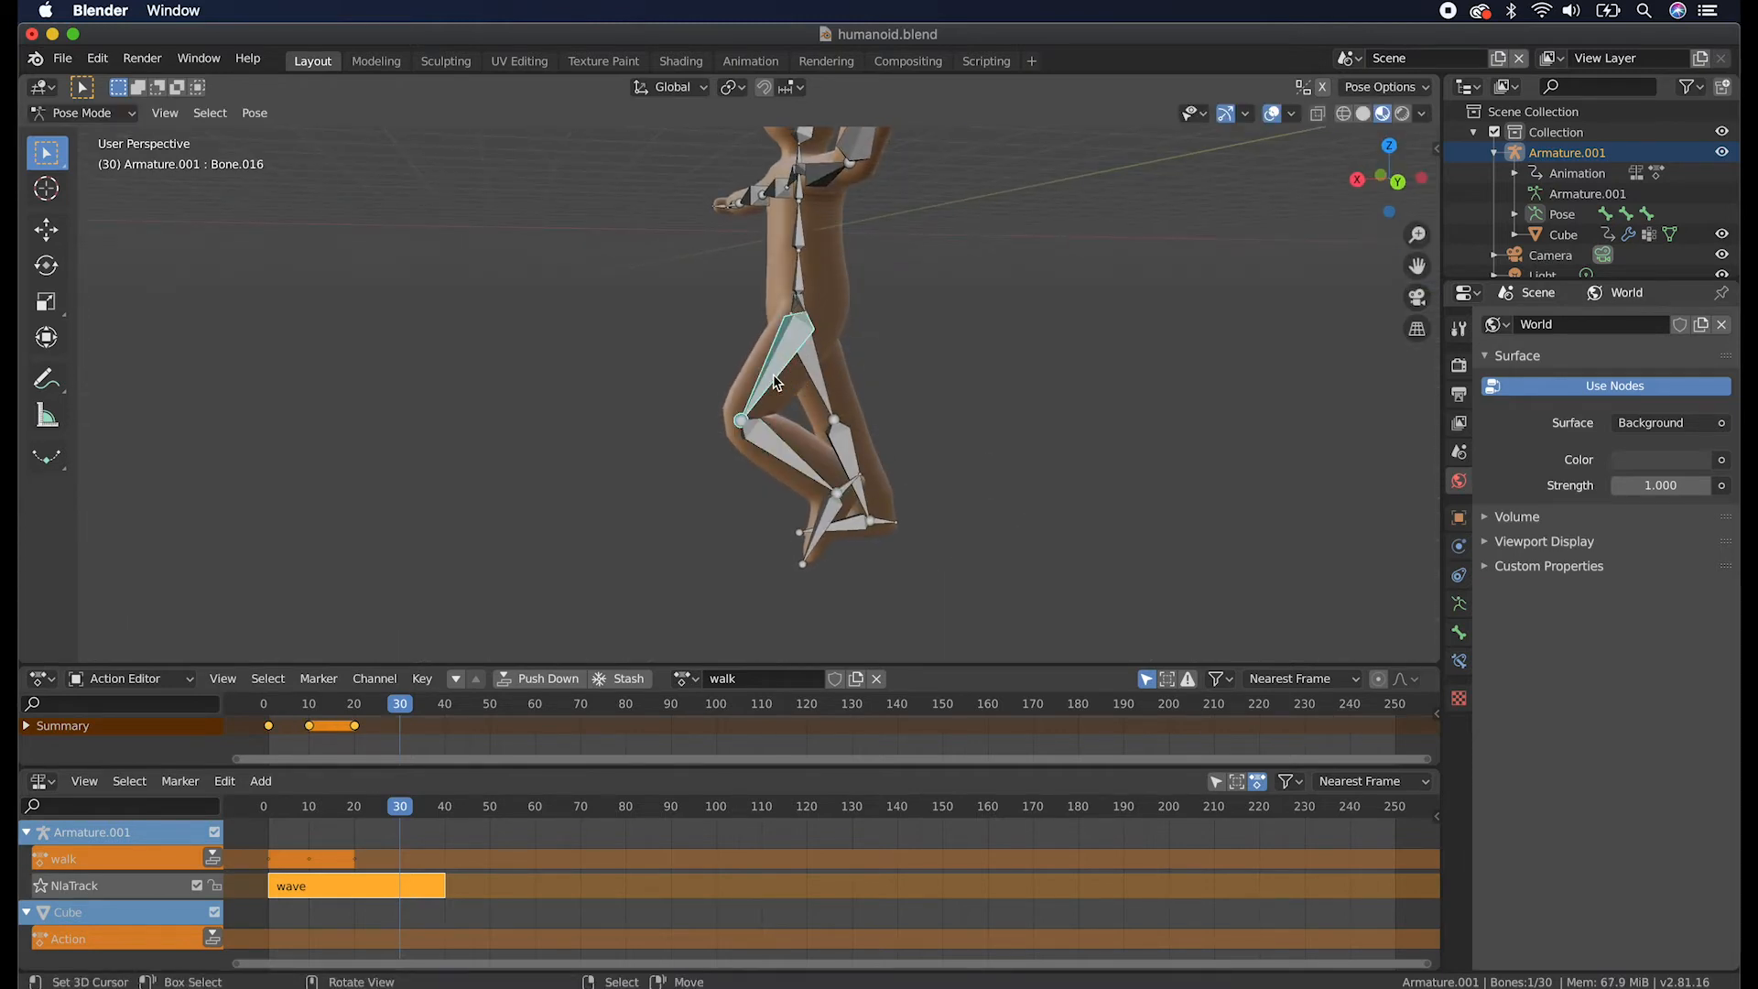
scroll(777, 383, down, 3)
key(r)
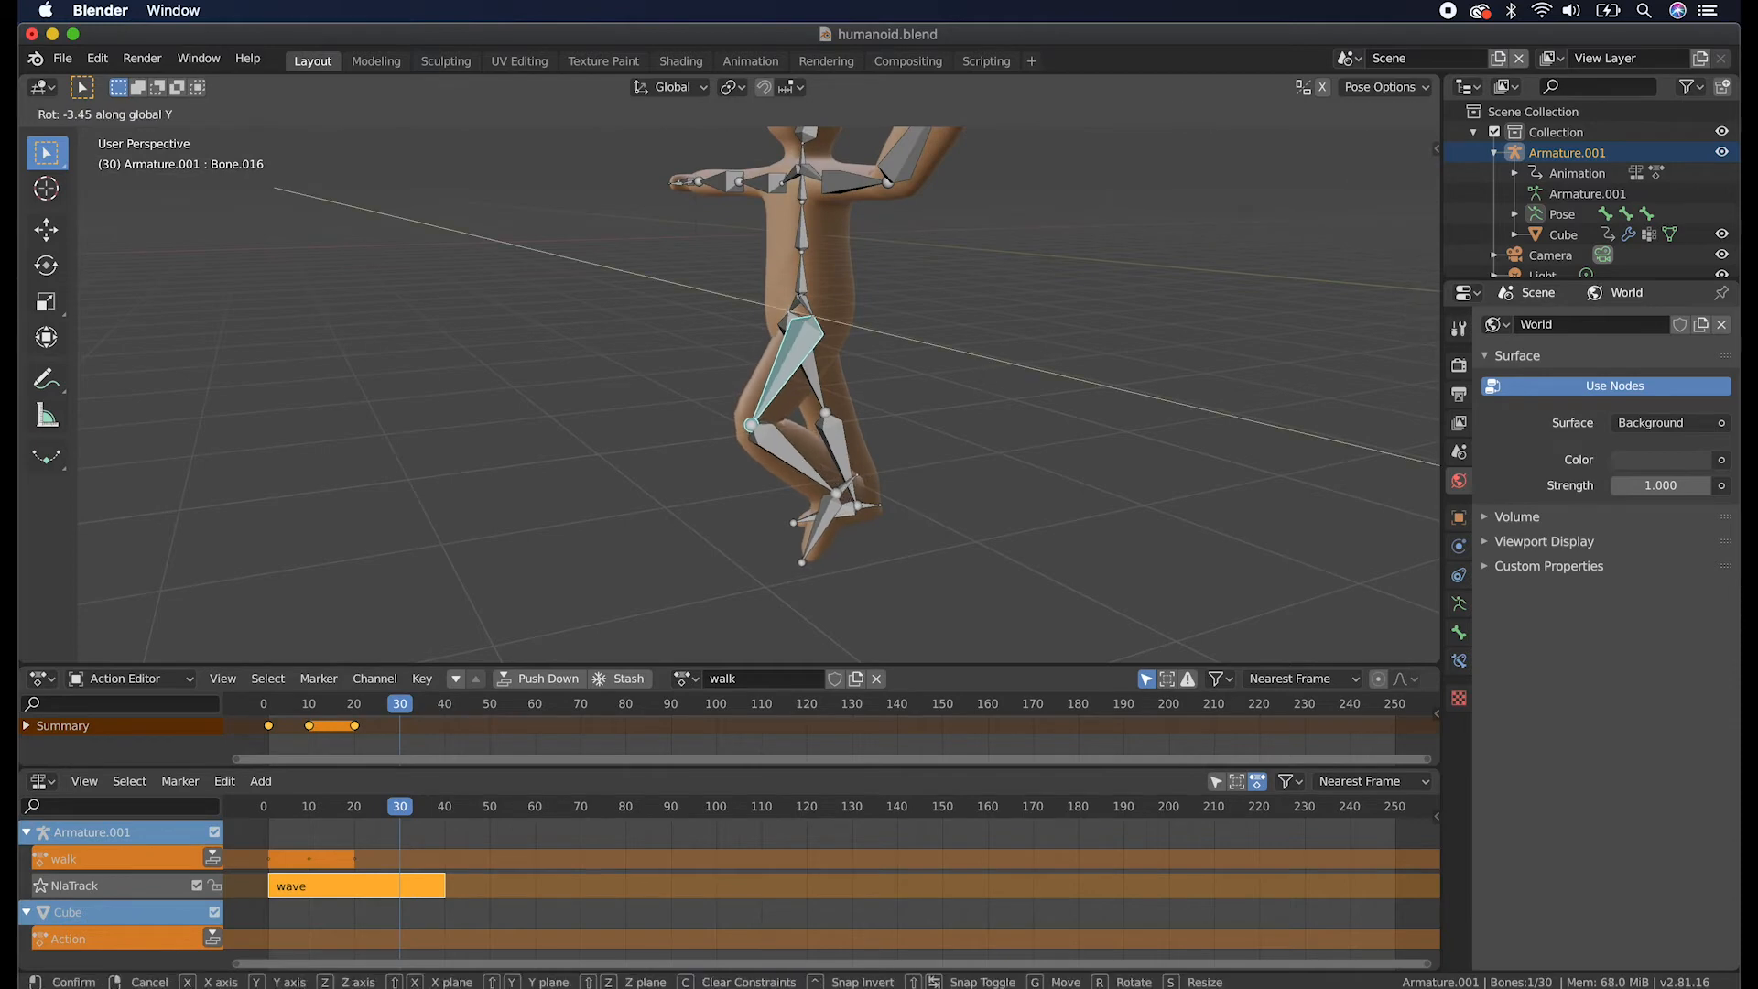
click(1010, 423)
Tilt the raised left foot and heel bones slightly toe-up about the global Y axis.
click(821, 538)
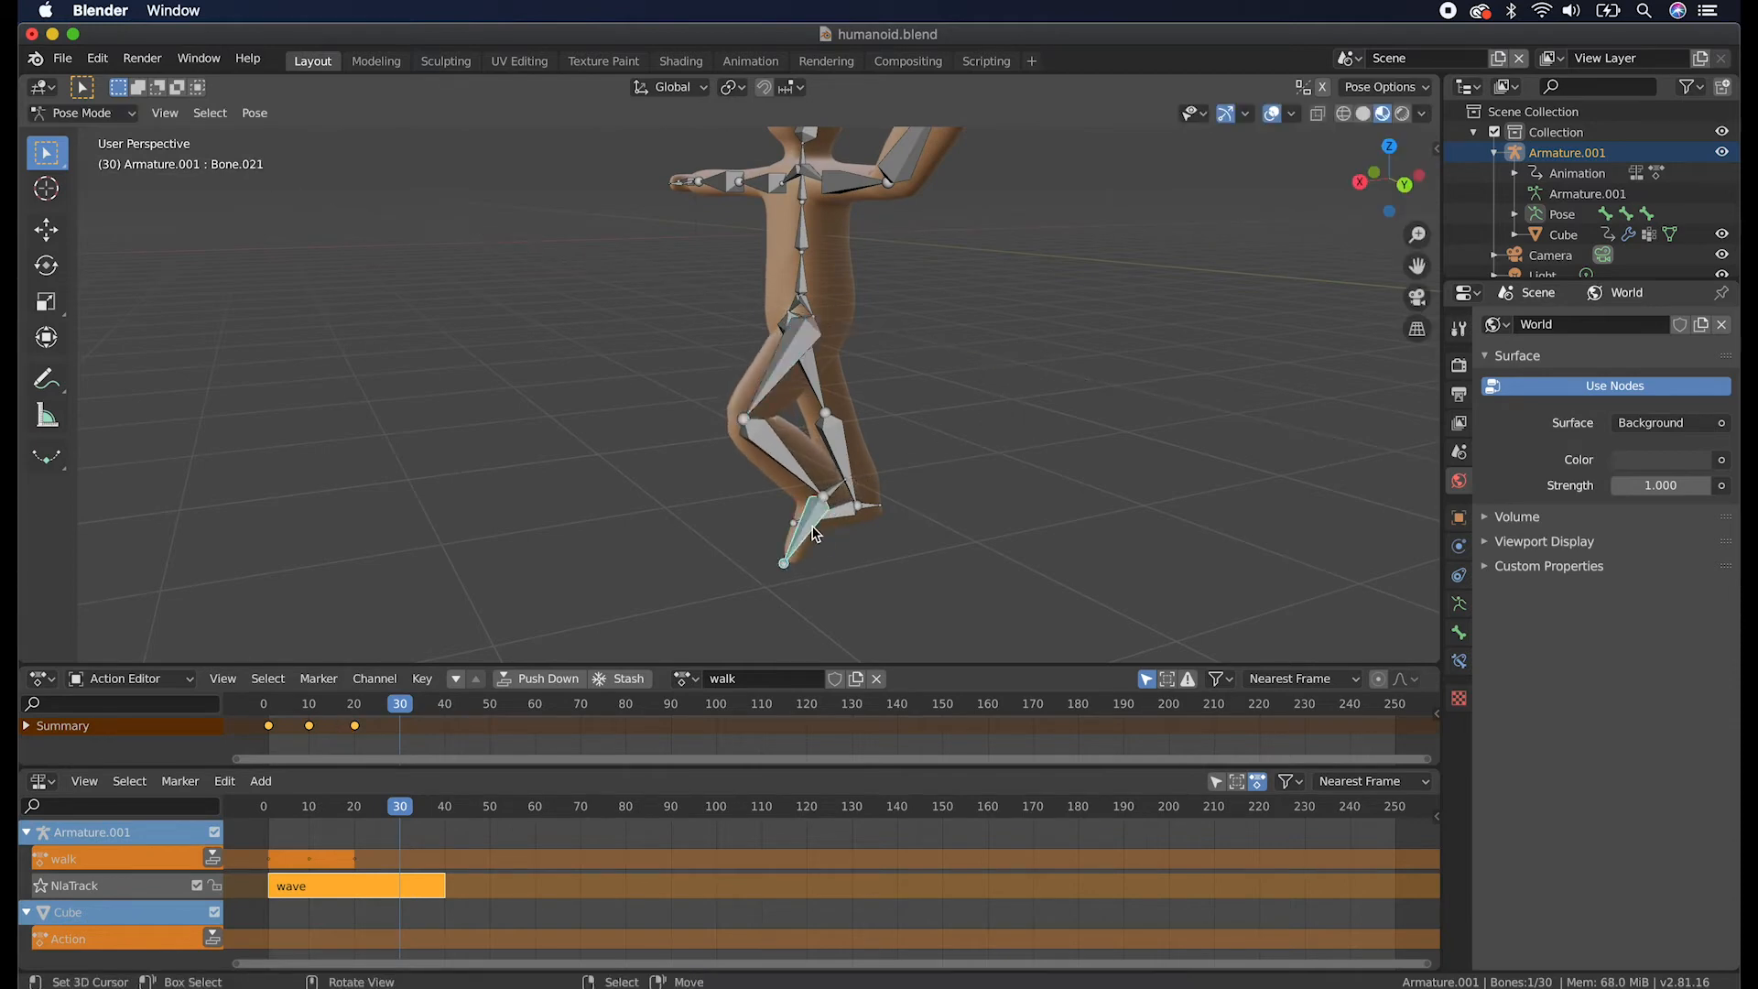
click(833, 493)
key(r)
key(y)
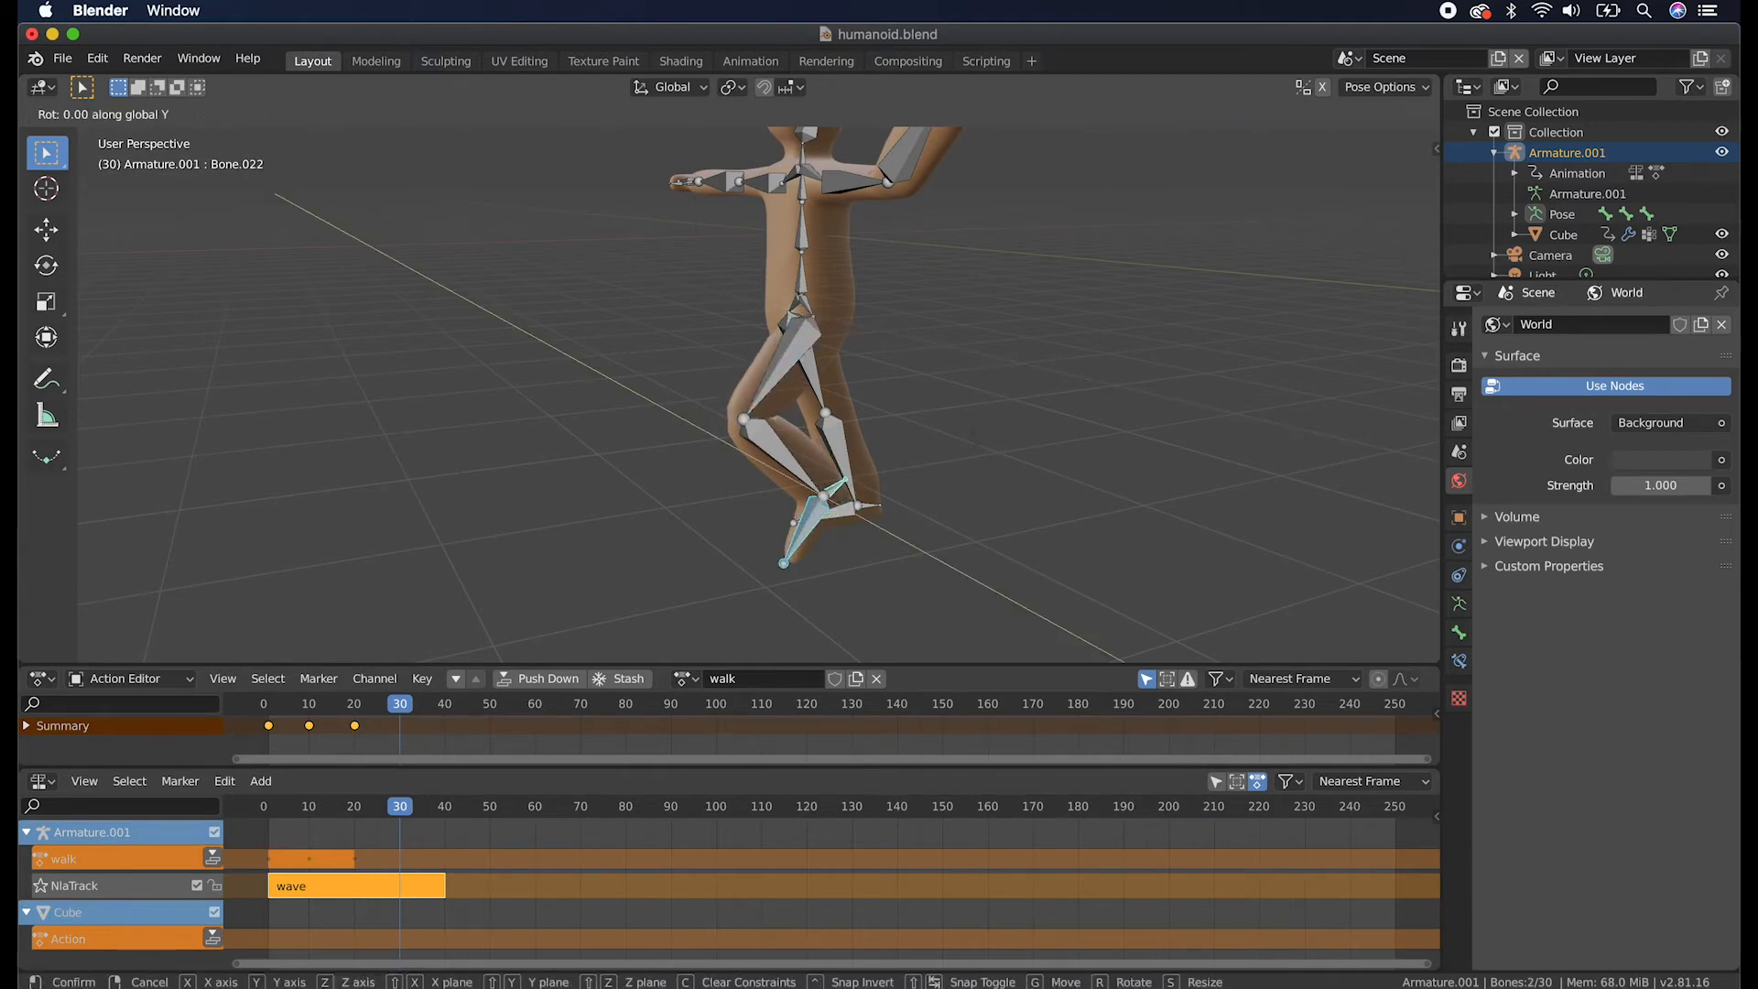
click(1021, 467)
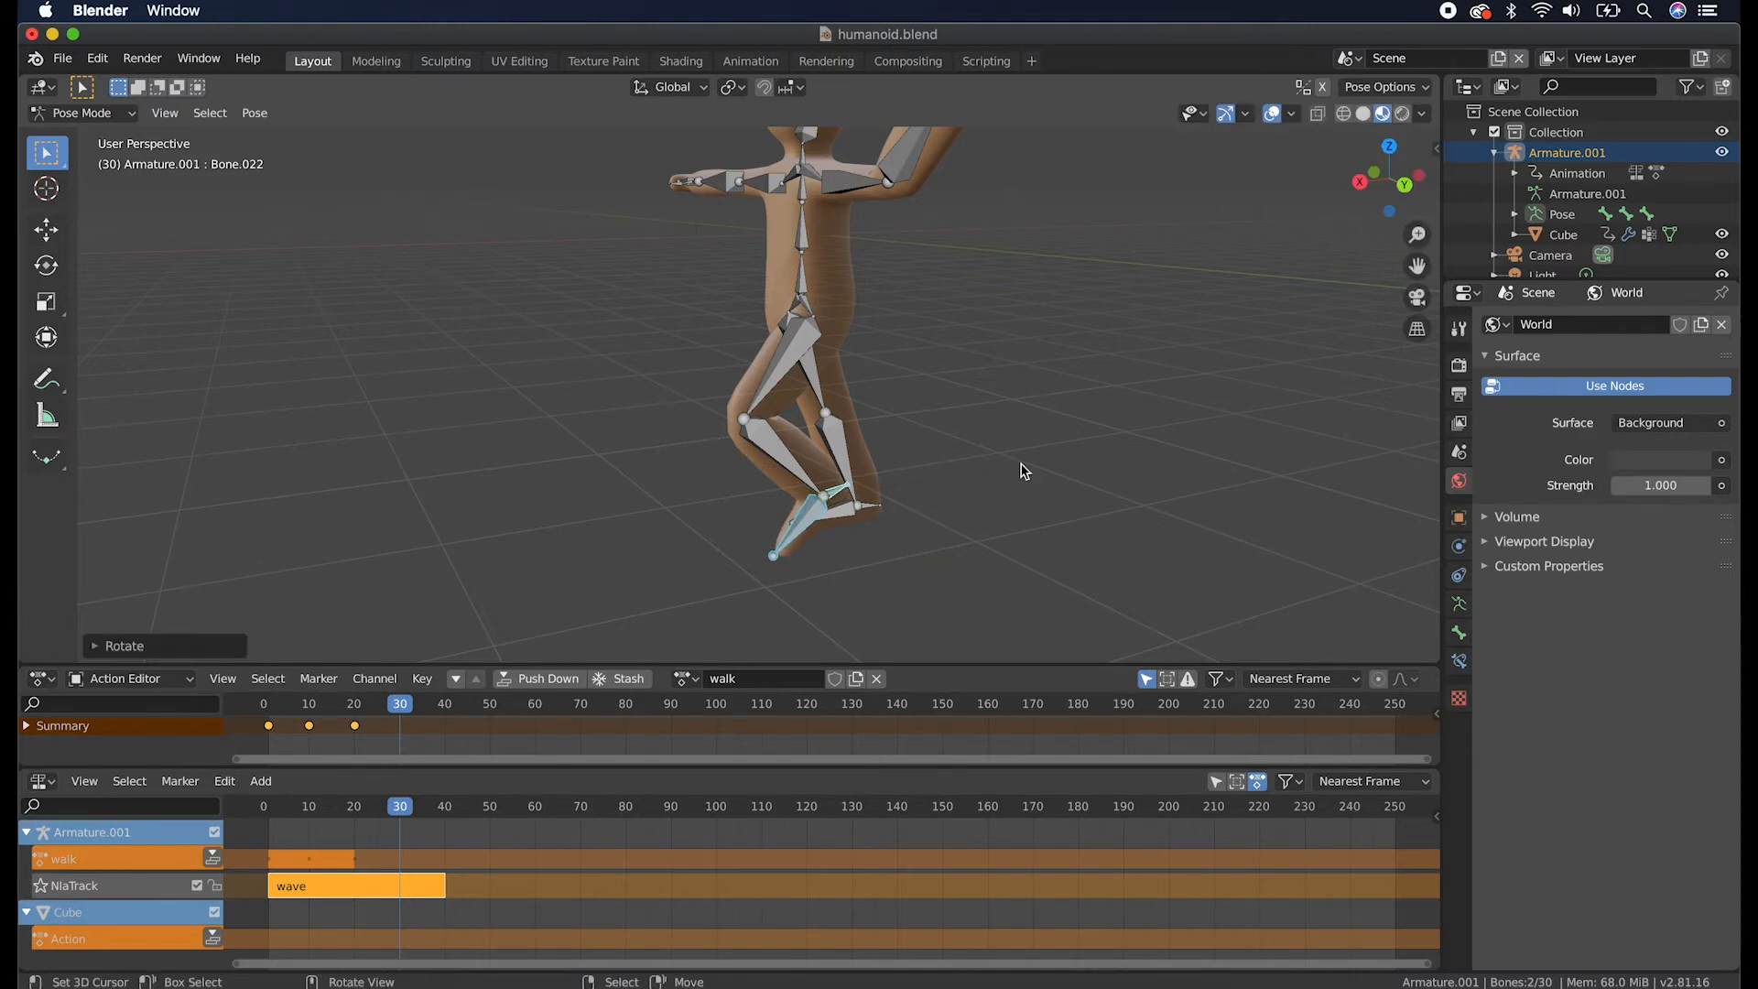
Select the four bones of the left leg and keyframe their rotated pose at frame 30.
scroll(1021, 464, left, 10)
scroll(1024, 470, left, 10)
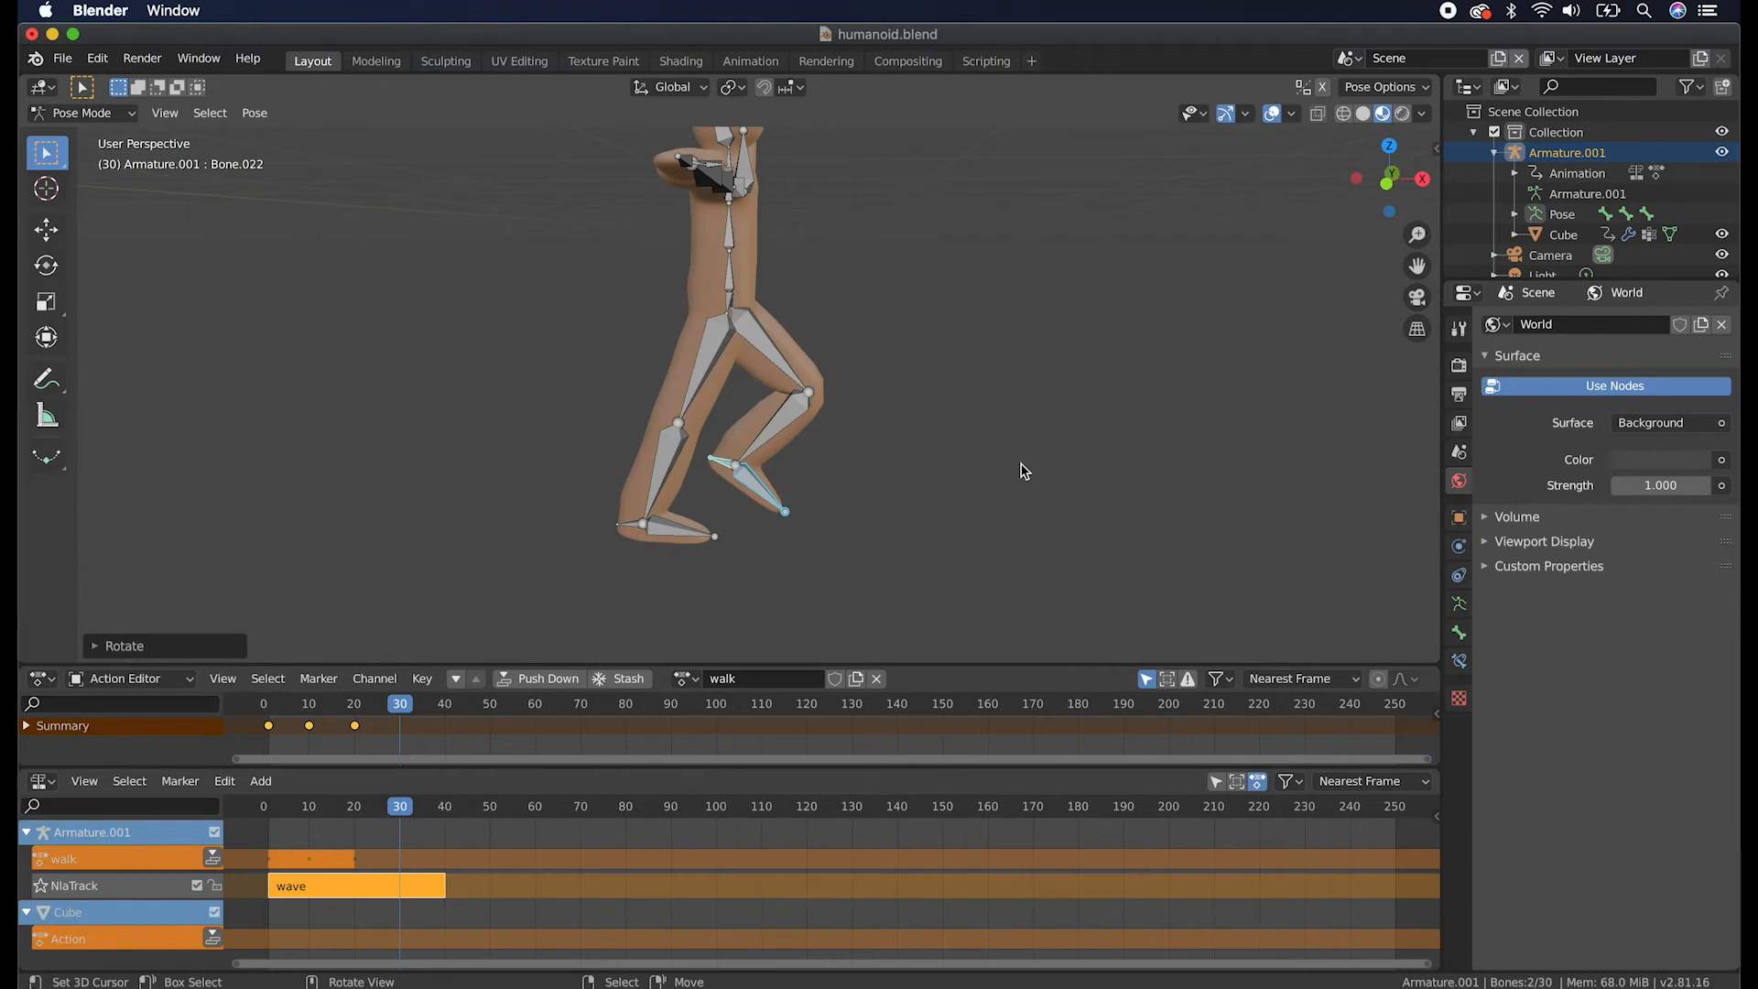
scroll(1023, 471, left, 5)
scroll(1024, 471, left, 8)
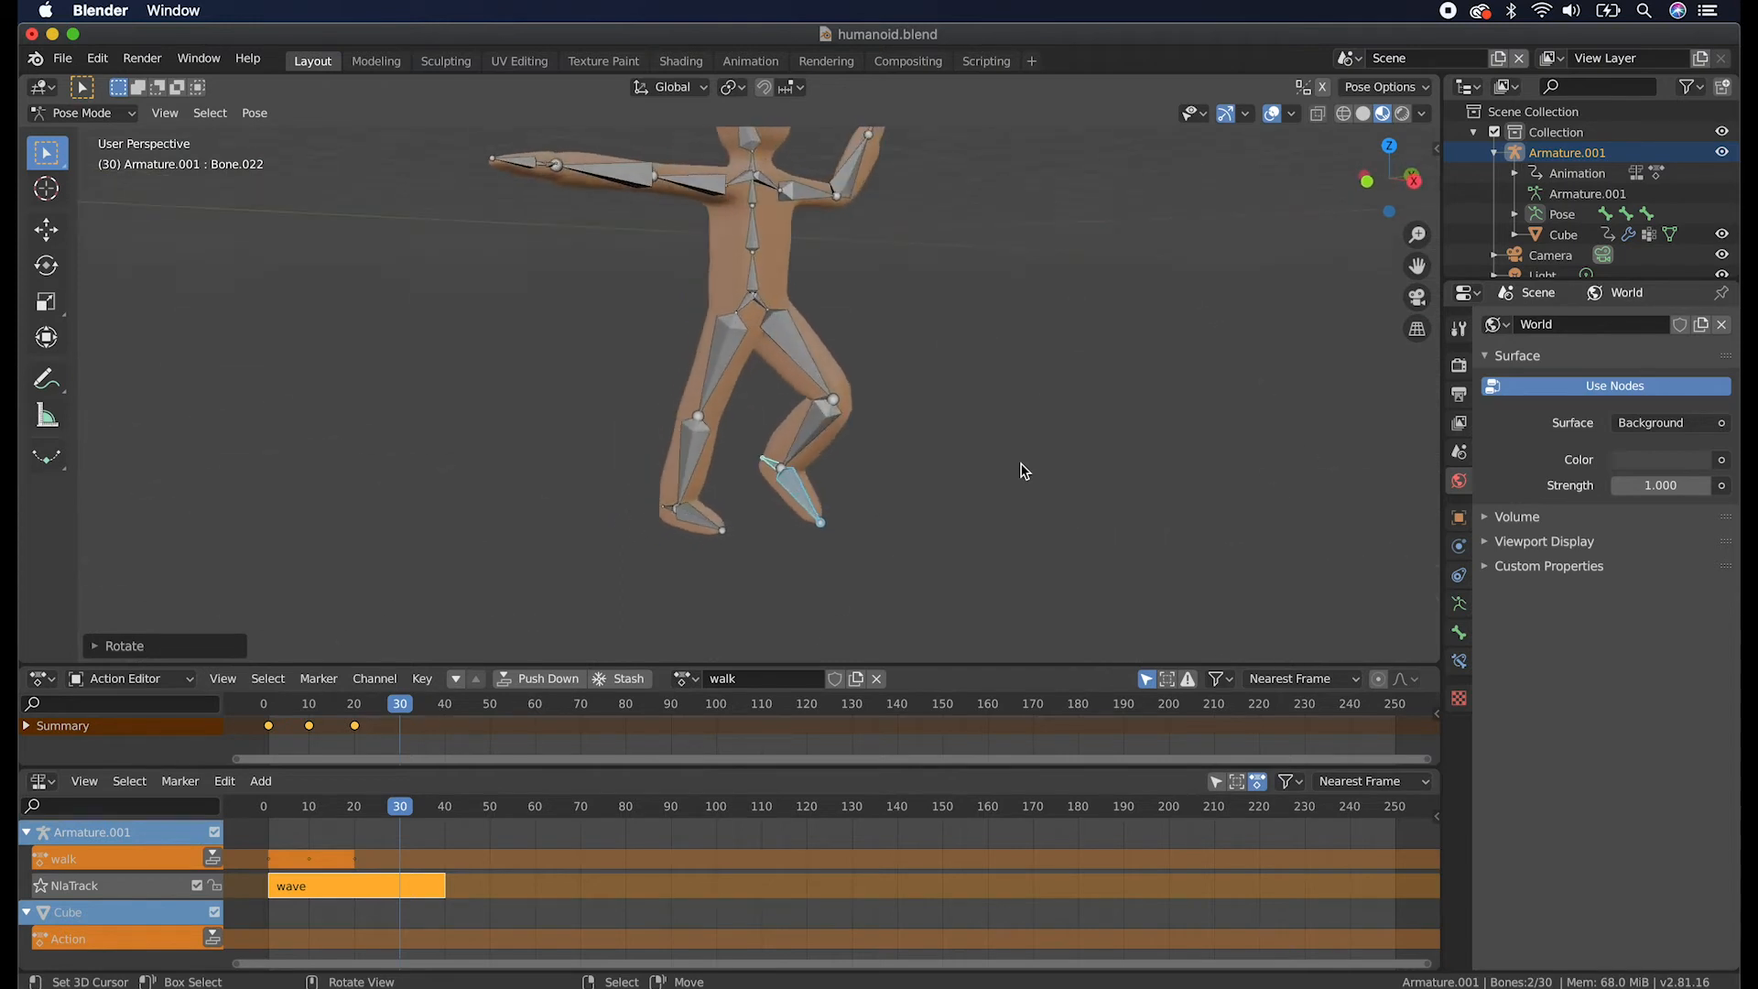
drag(936, 364, 787, 544)
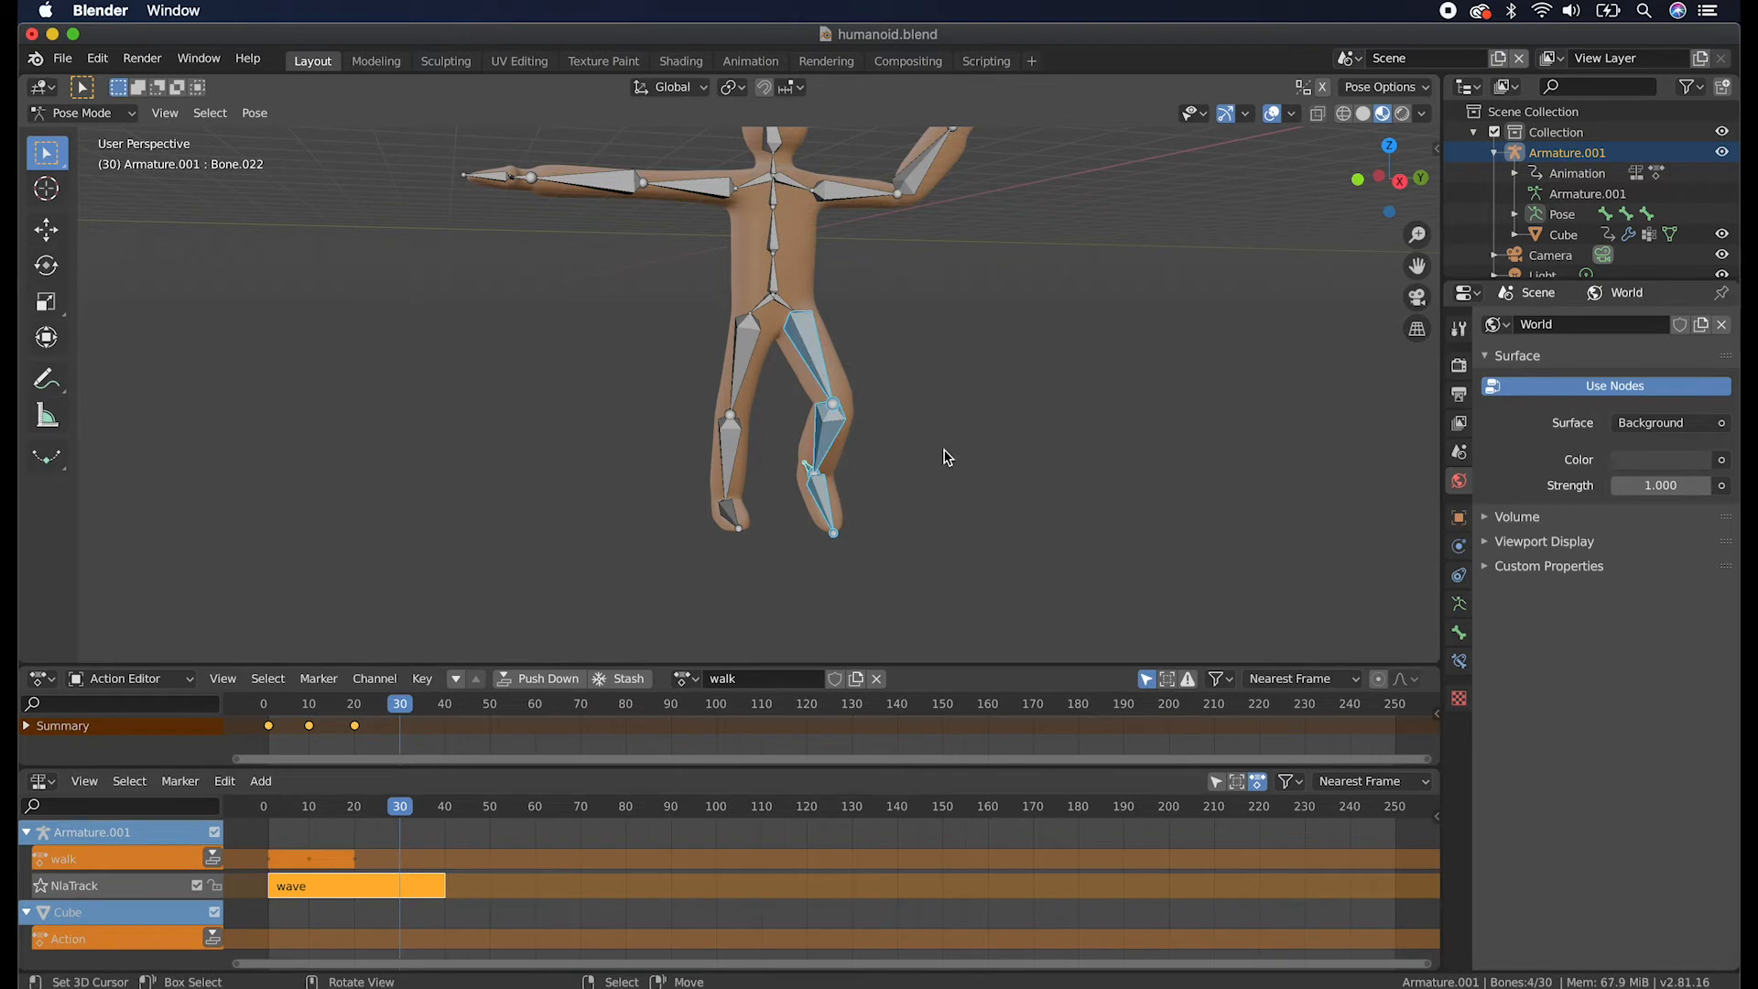
key(i)
click(948, 458)
Scrub through the walk poses from frame 1 to frame 40 and return to frame 1.
scroll(948, 458, left, 5)
drag(399, 703, 268, 720)
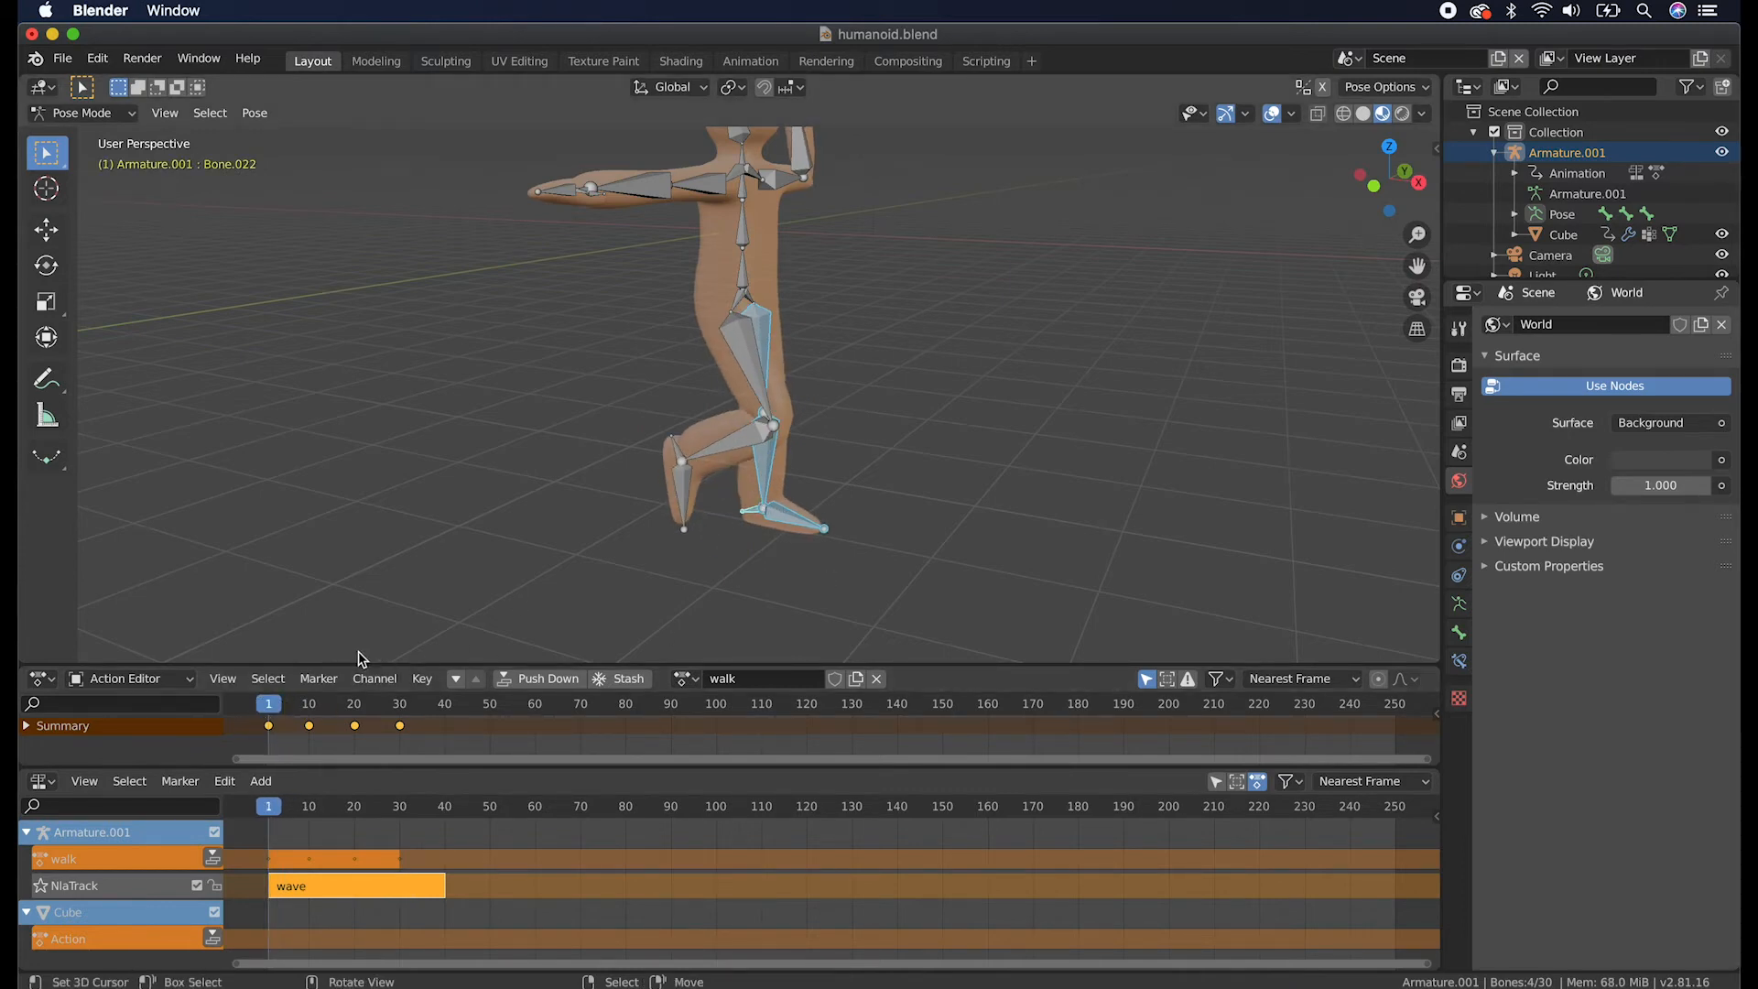
drag(280, 708, 451, 709)
key(shift+Left)
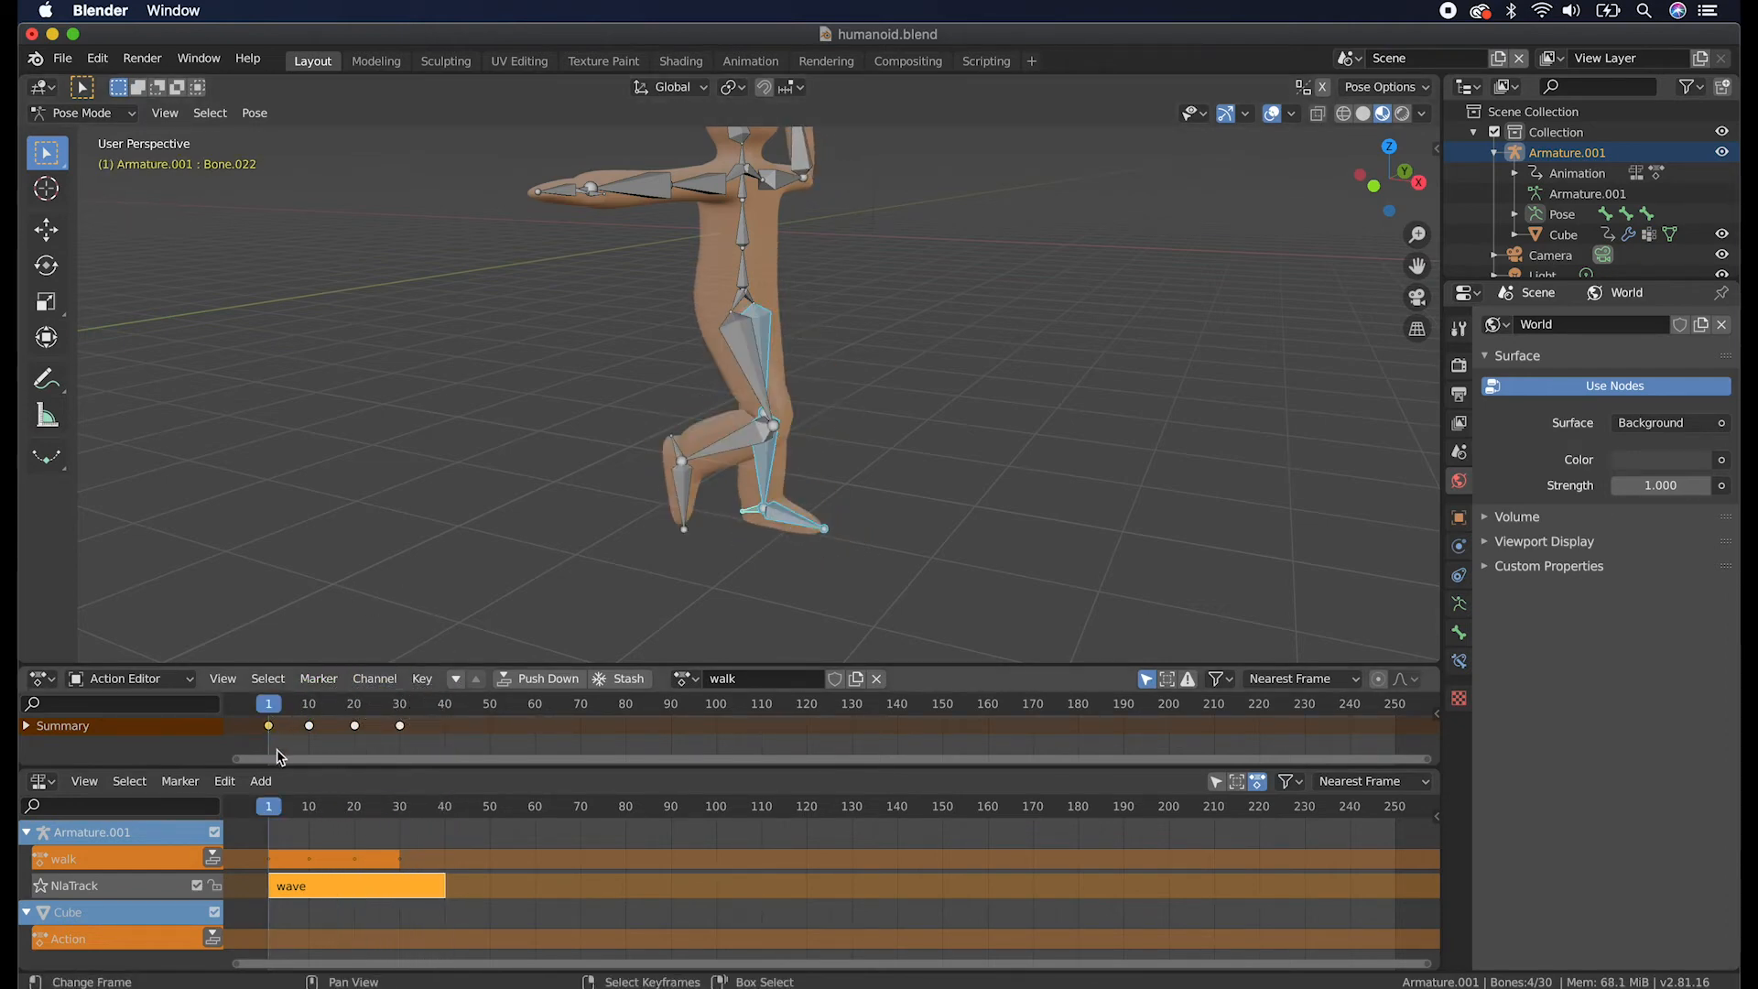
Select all bones of both legs and duplicate their frame 1 keyframes to frame 40.
scroll(580, 549, right, 5)
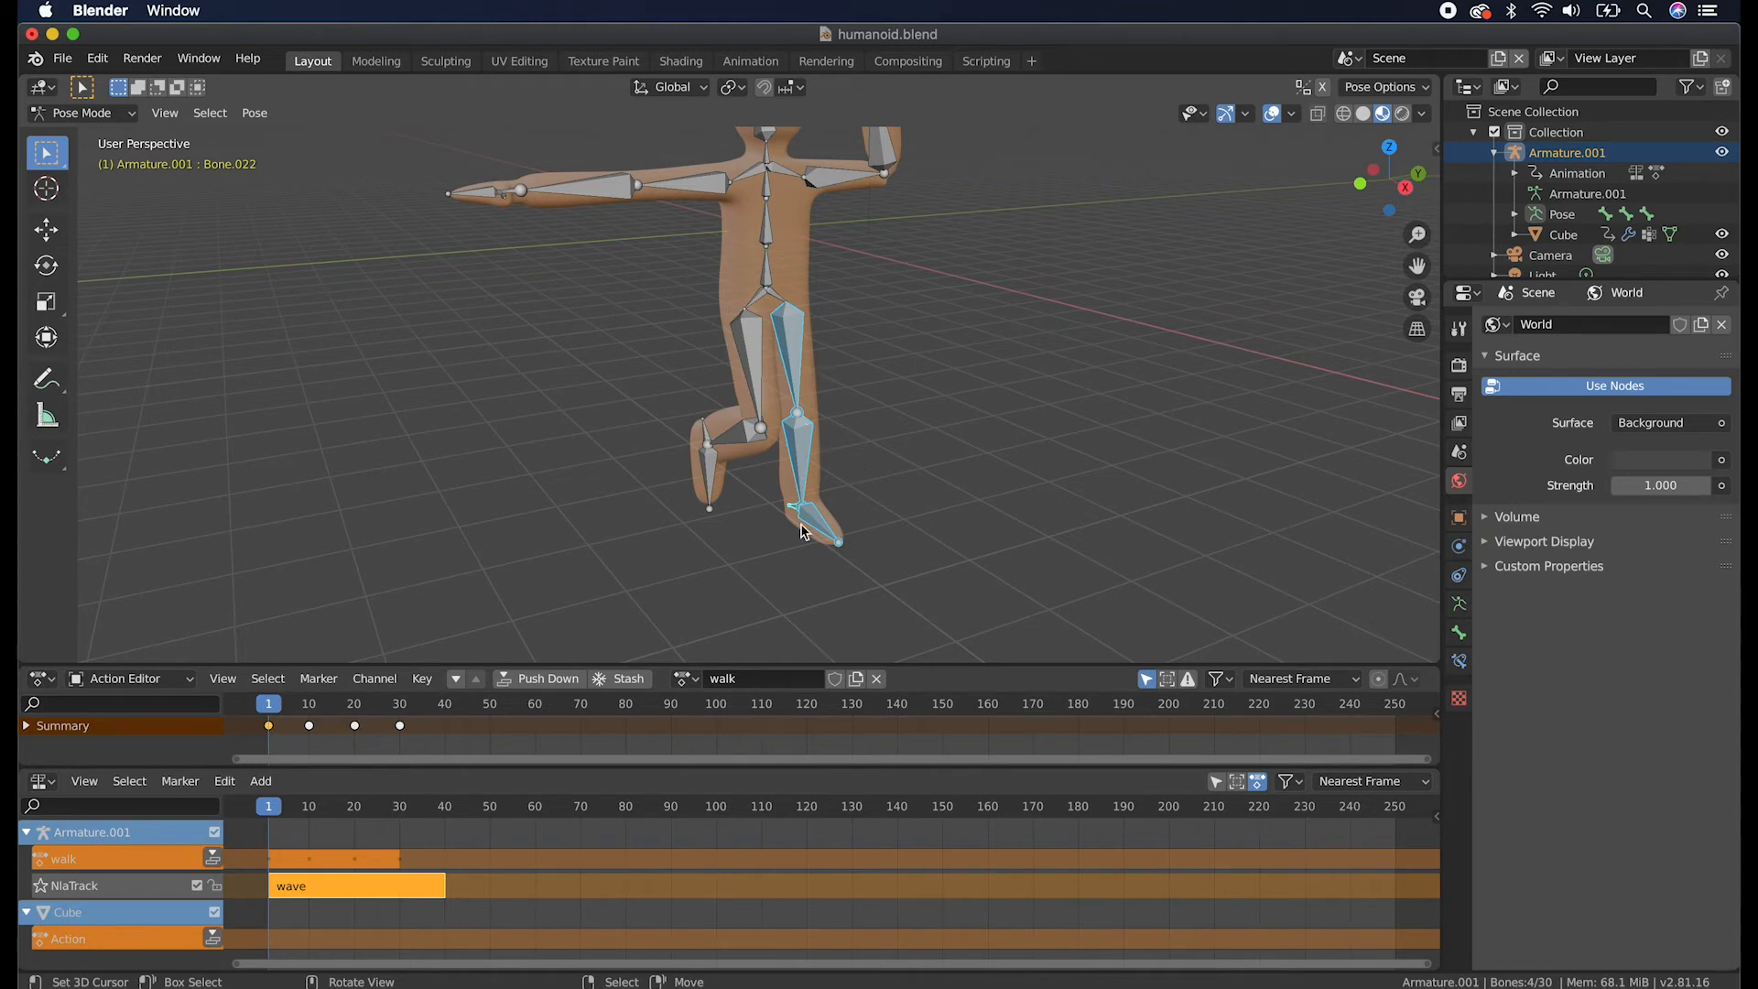
key(b)
drag(924, 579, 668, 364)
scroll(667, 364, left, 3)
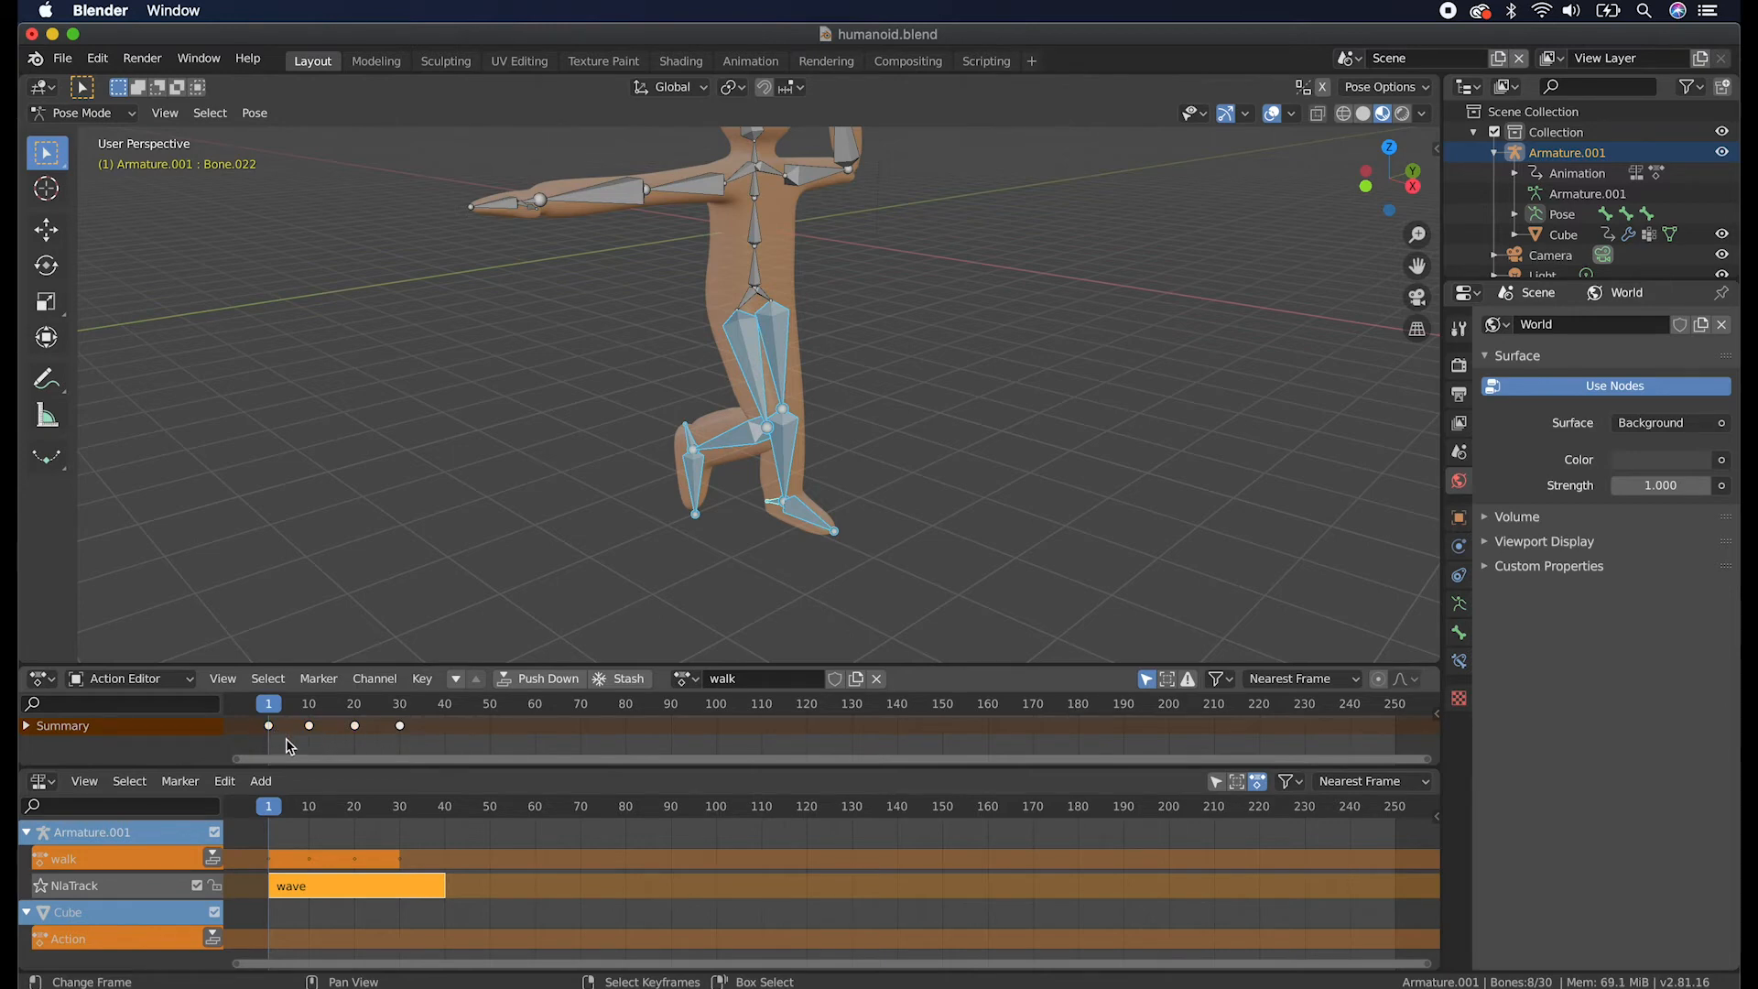
key(b)
drag(294, 747, 239, 705)
key(shift+d)
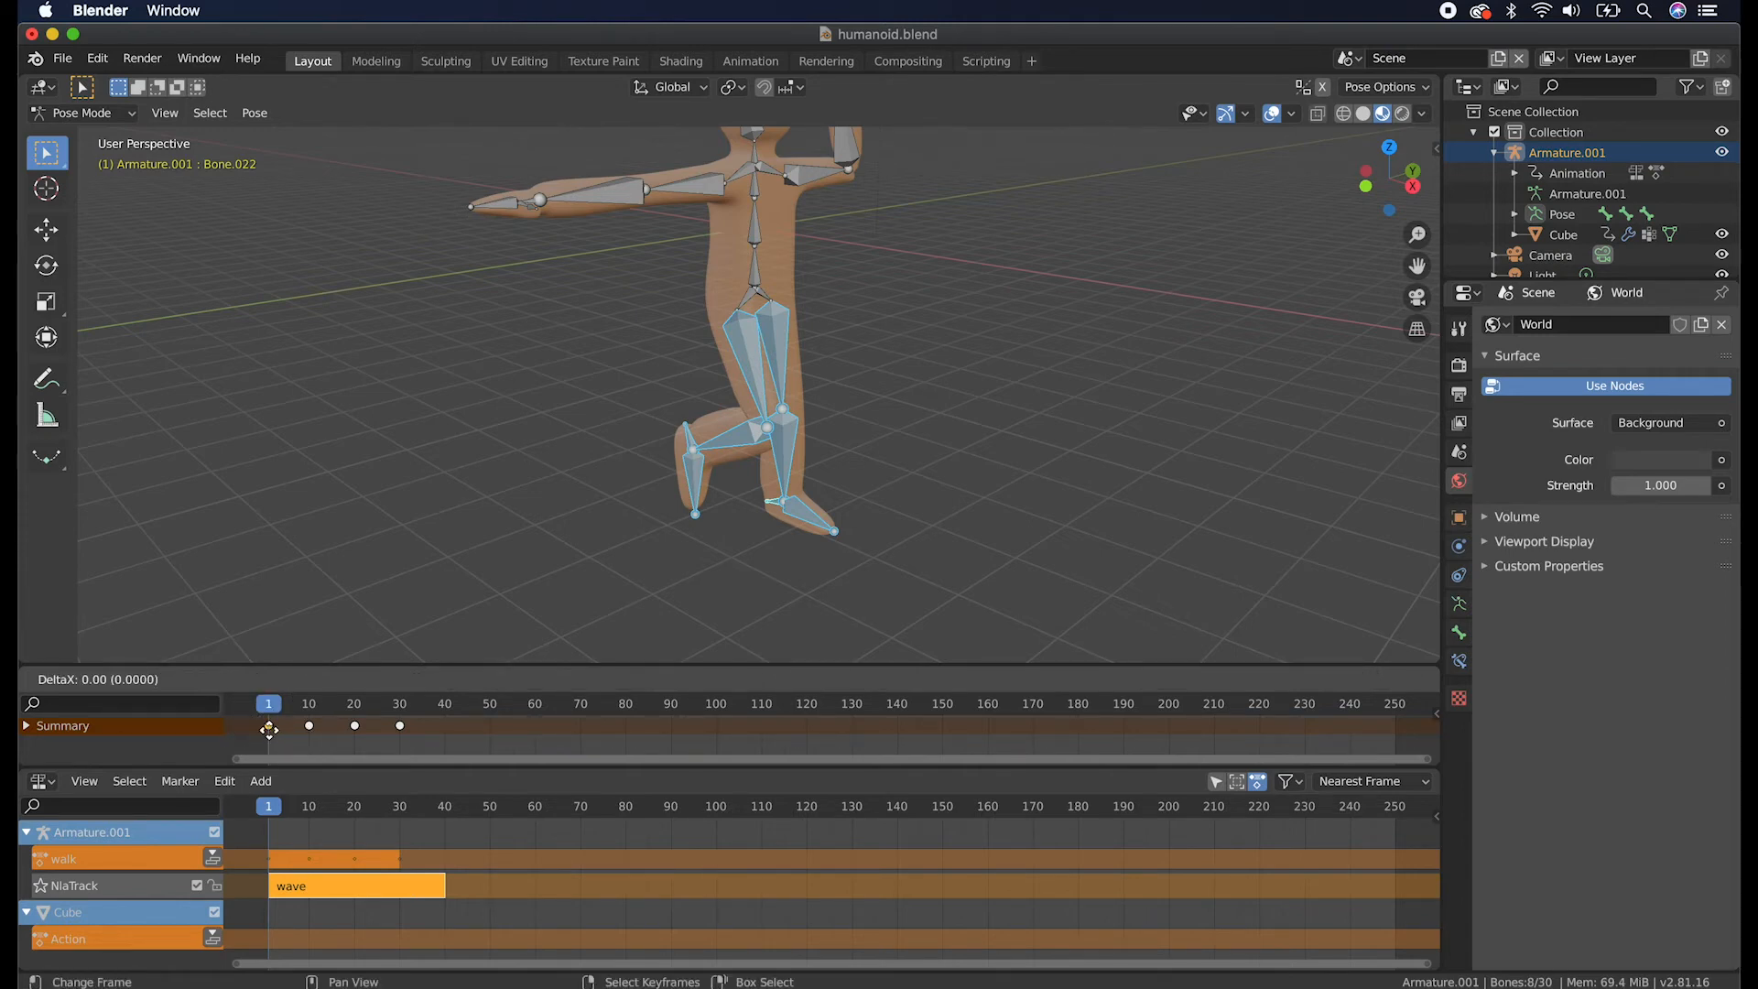
click(446, 752)
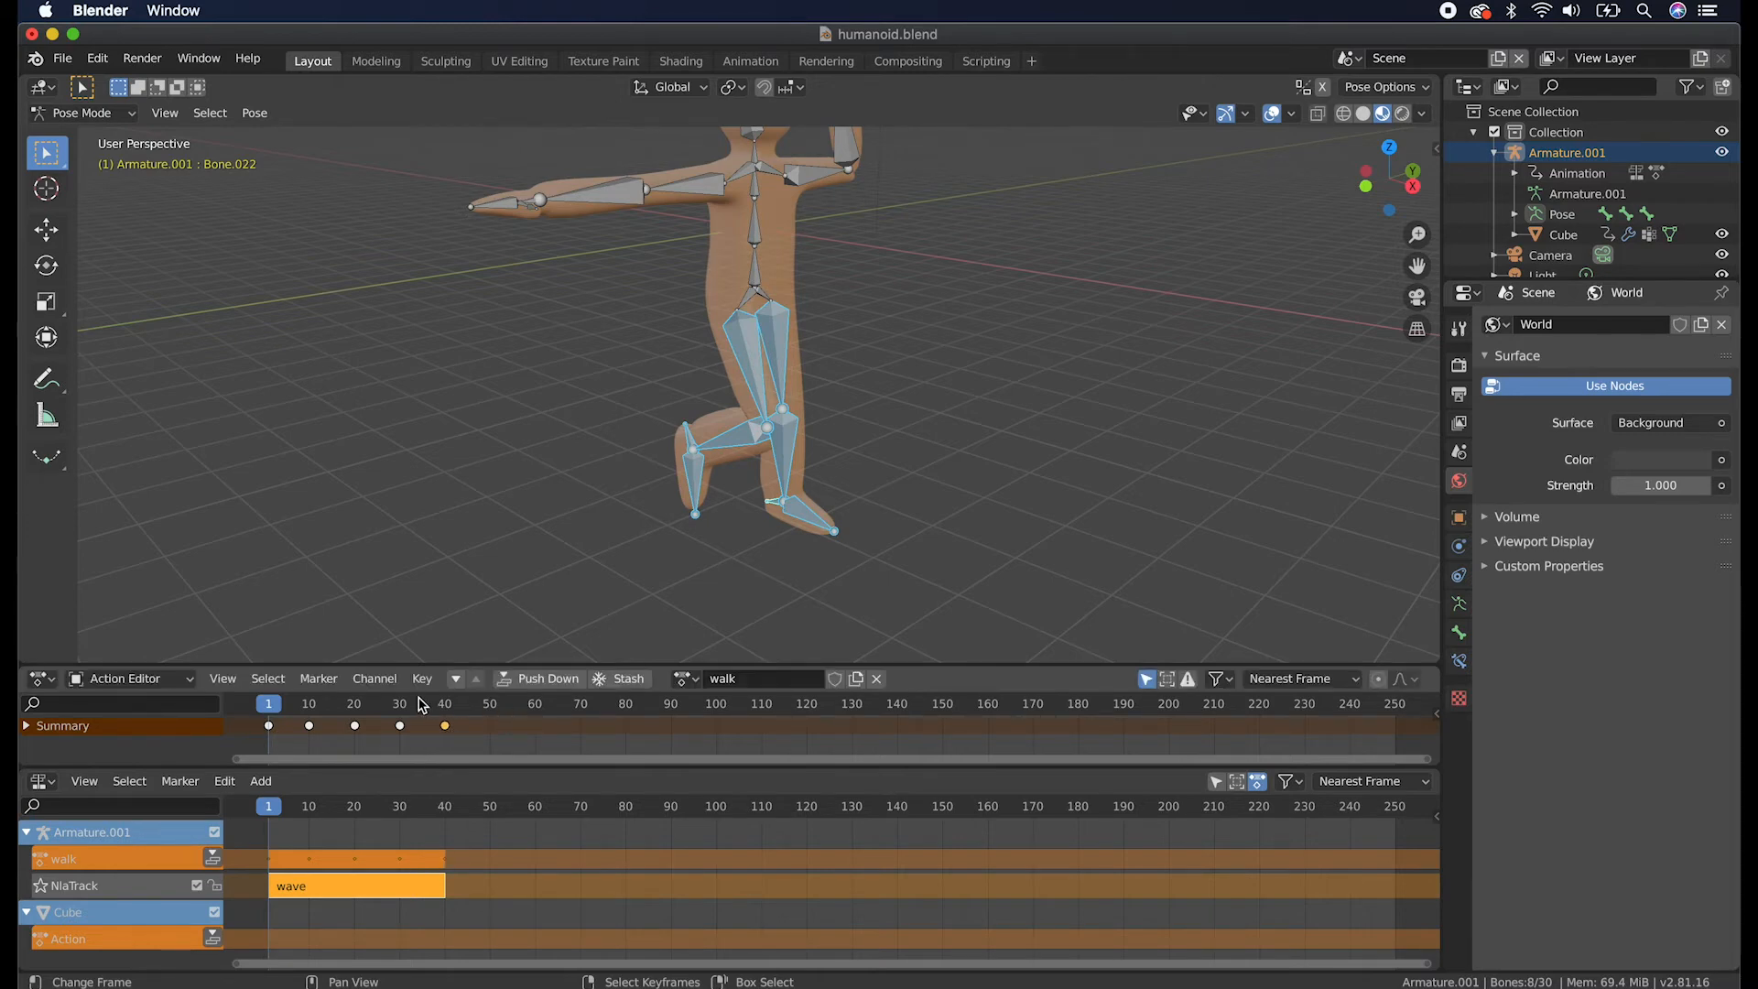
Scrub the timeline from frame 1 to frame 40 to check the walk cycle's leg motion.
drag(272, 706, 445, 728)
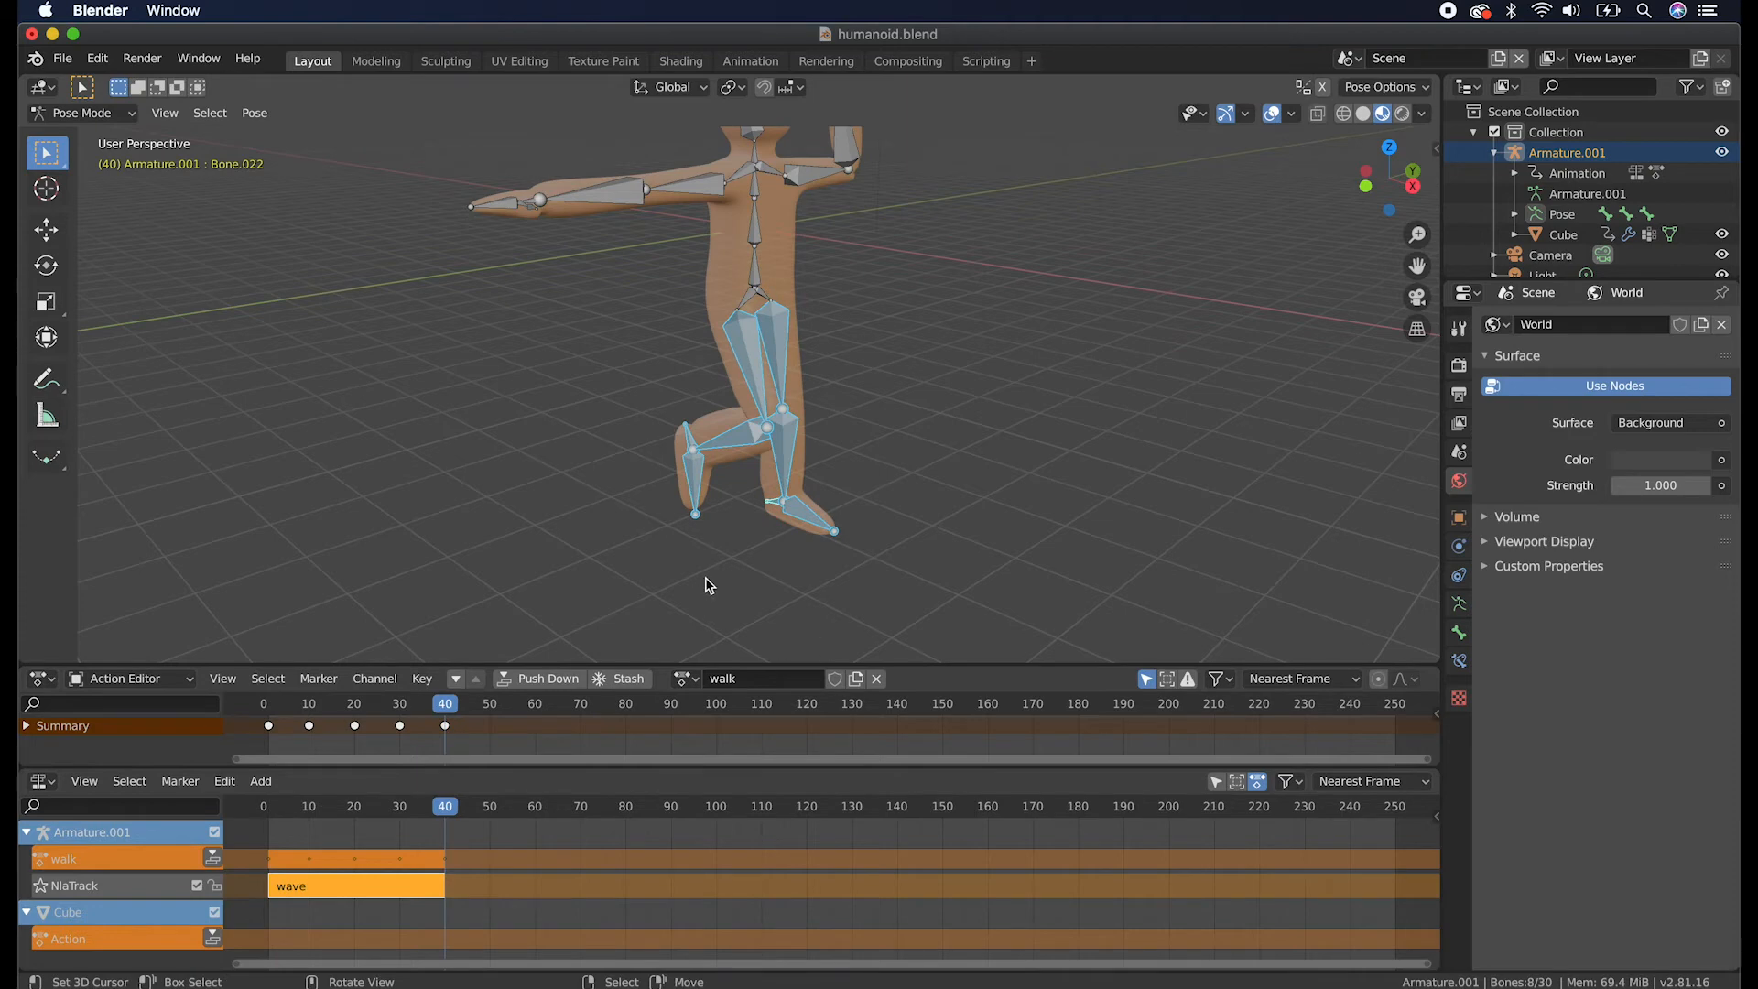
shift+scroll(732, 551, up, 3)
scroll(732, 550, left, 2)
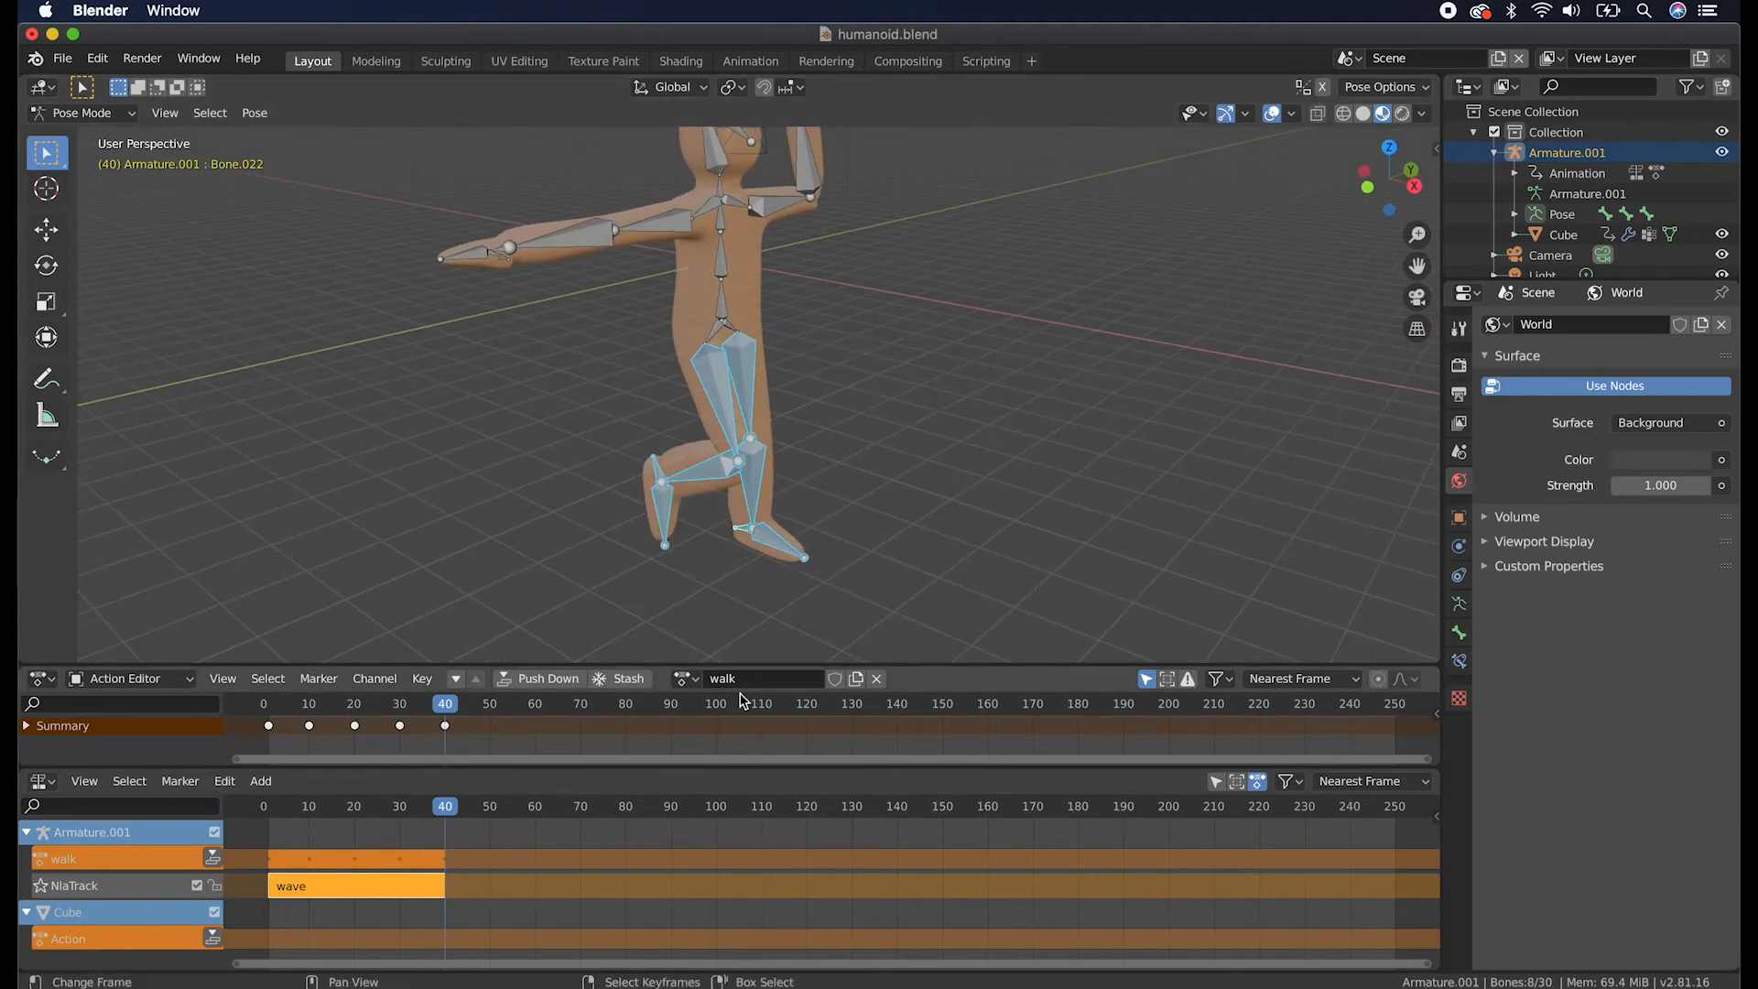
Set the scene's end frame to 40 in the output dimensions.
click(1461, 394)
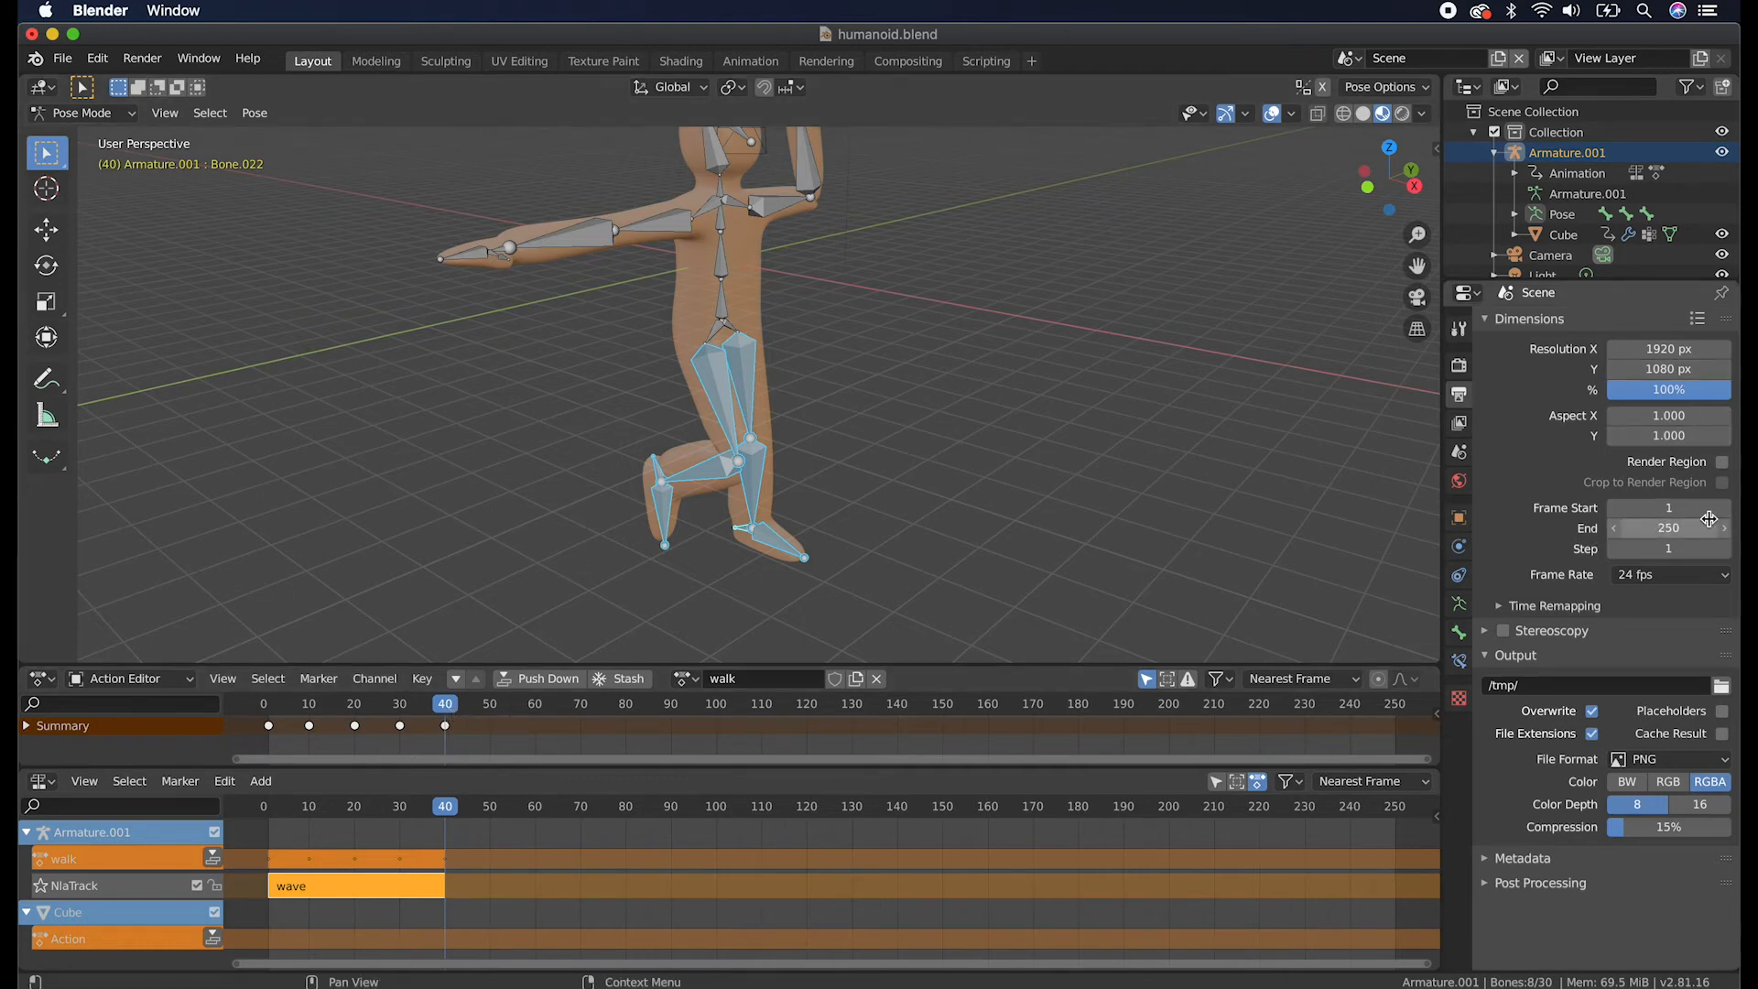
click(1683, 527)
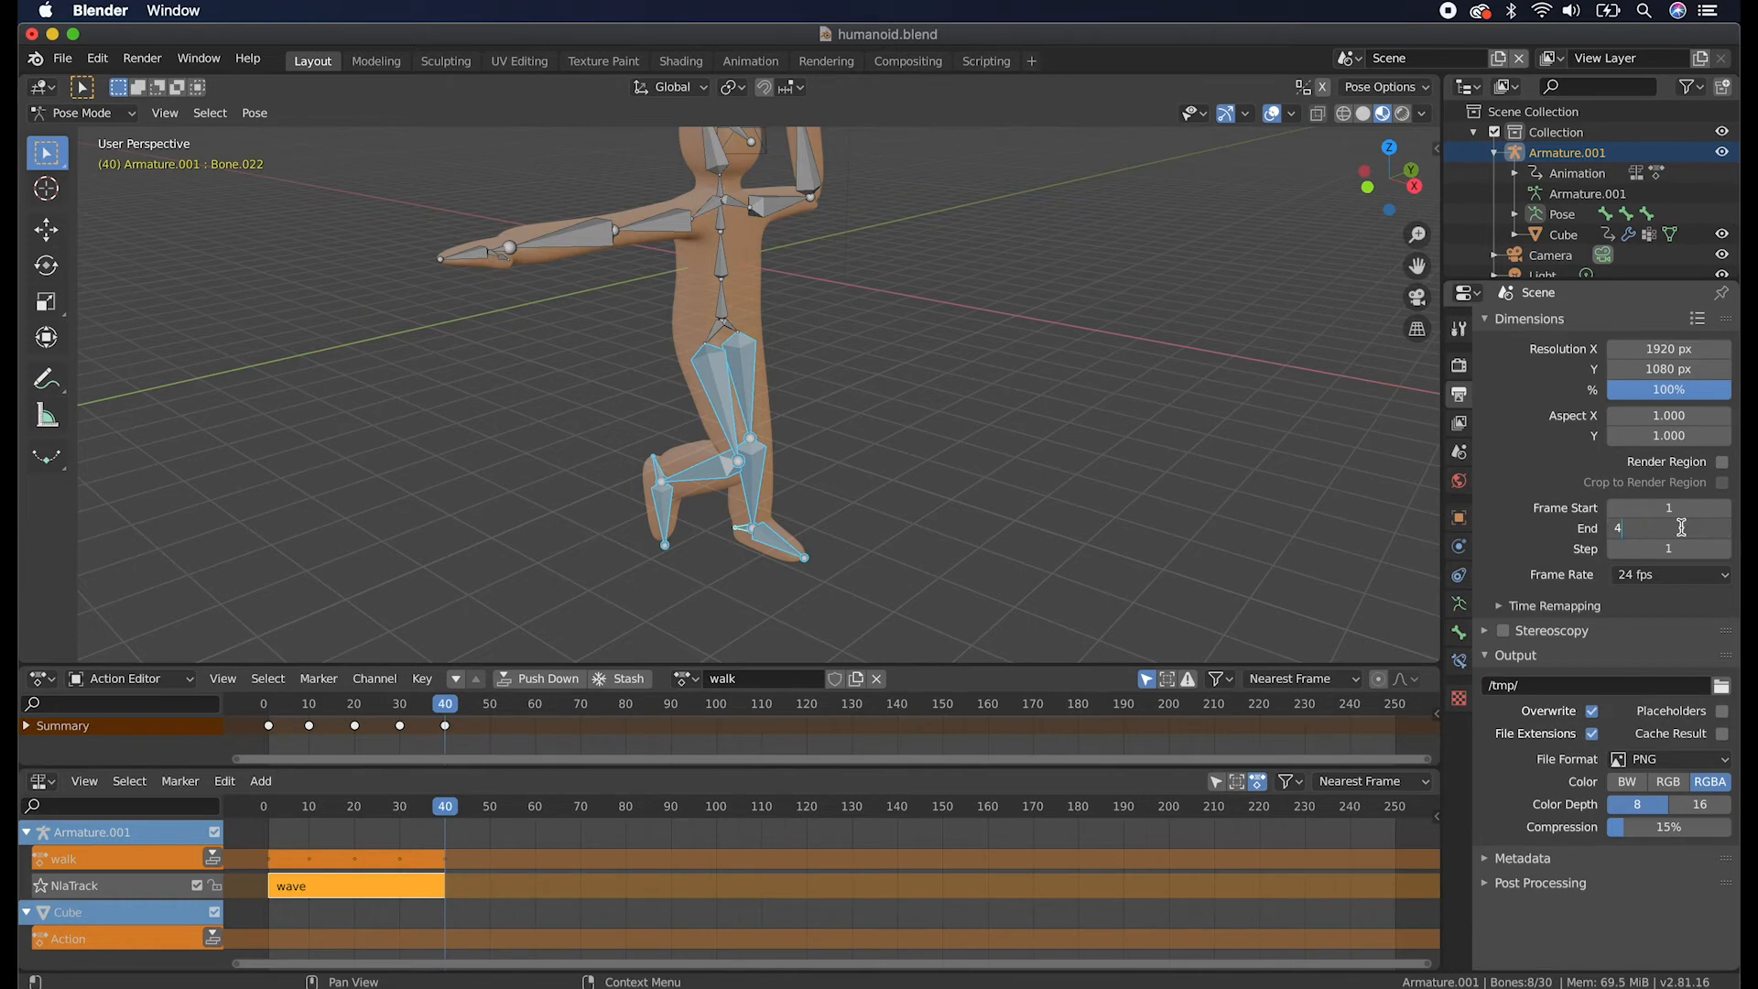
key(Return)
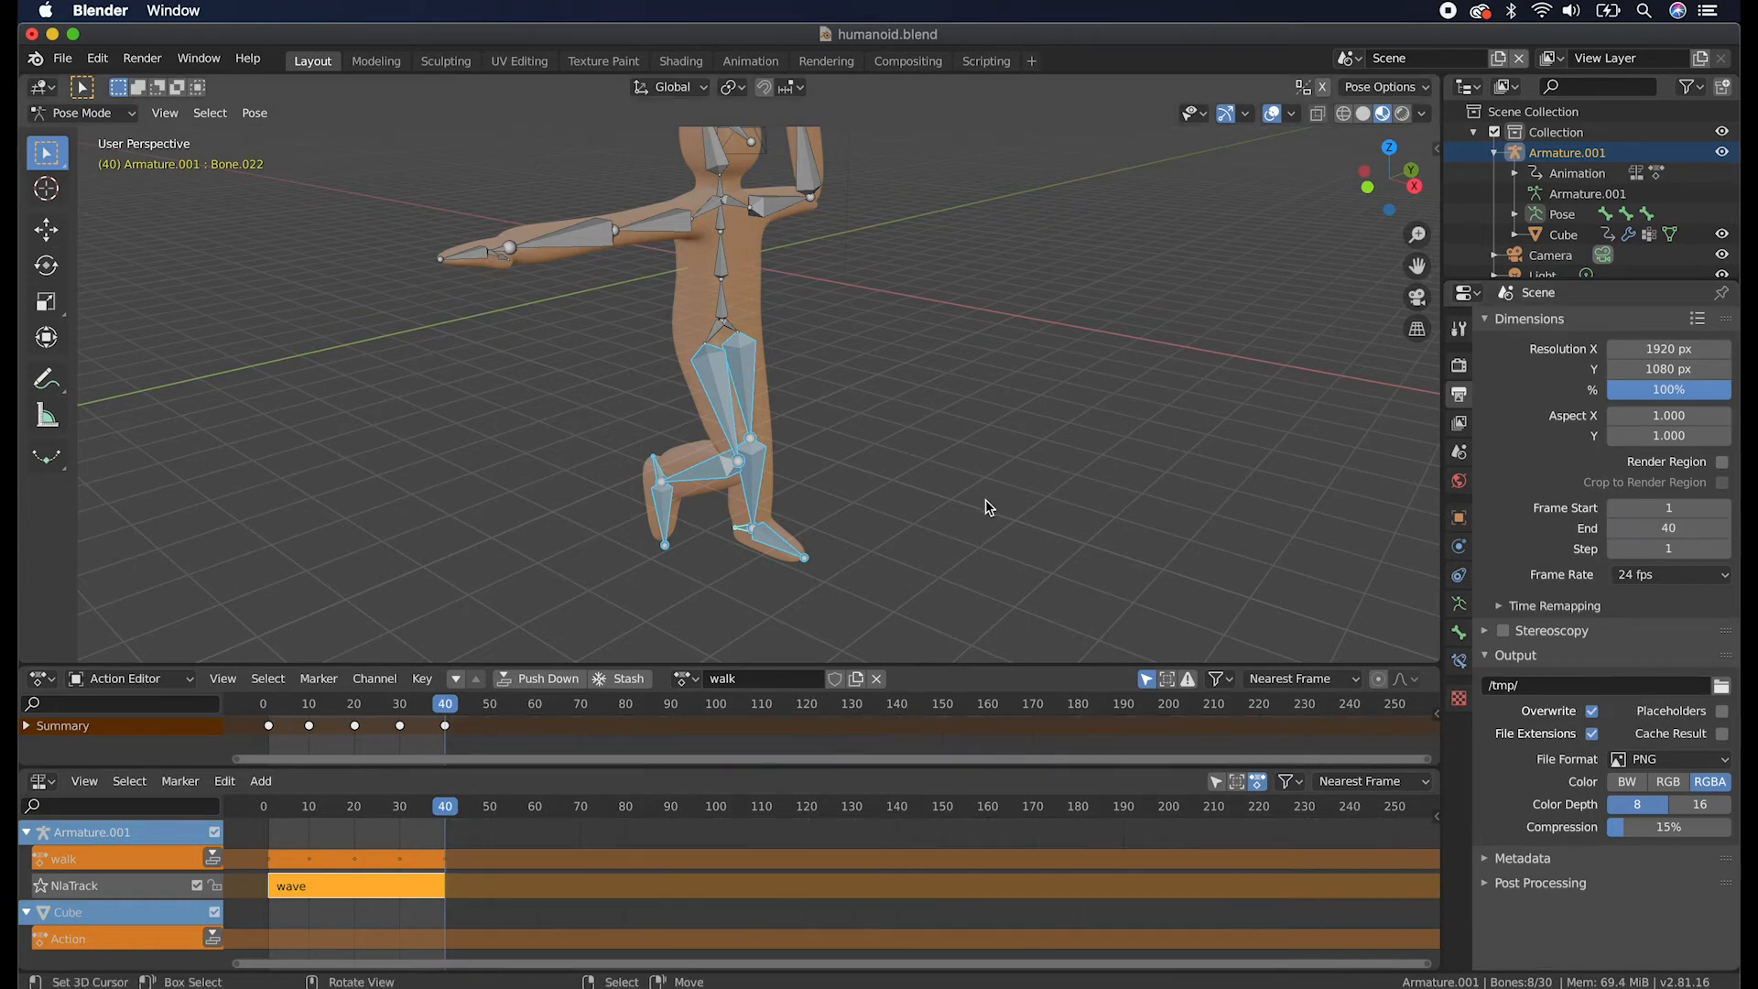
Play back the looping animation to examine the walk and wave together, and stop the playback.
key(space)
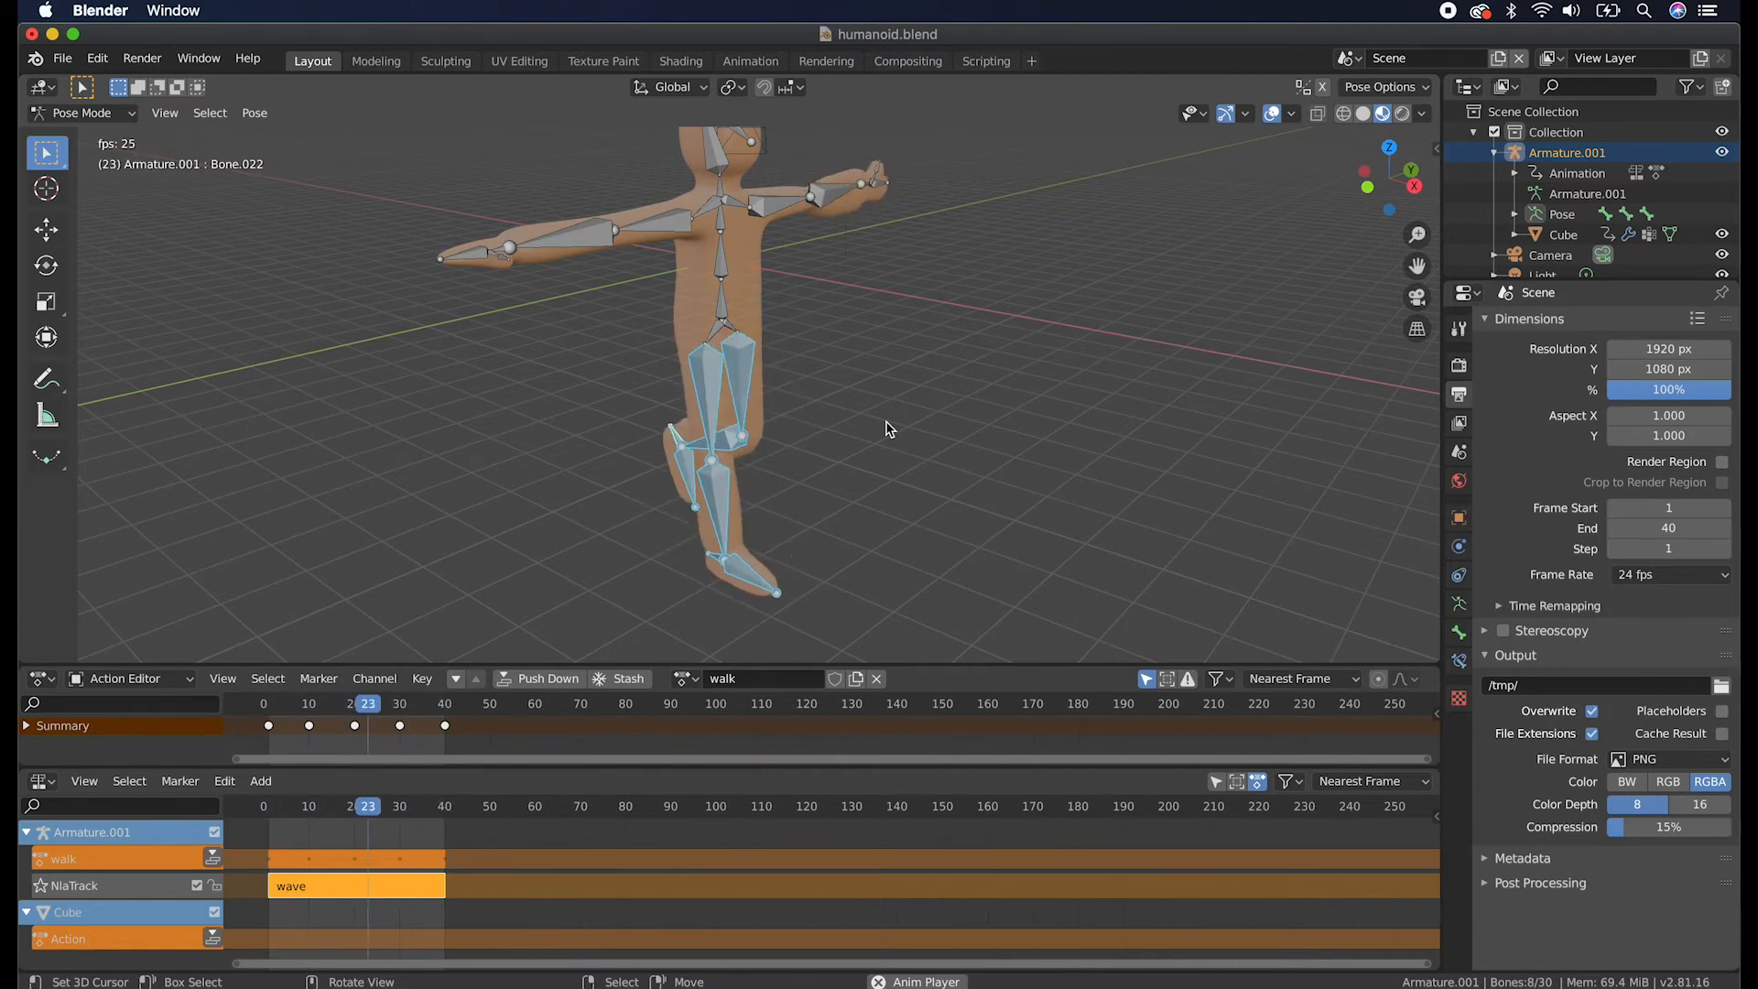
scroll(886, 429, down, 5)
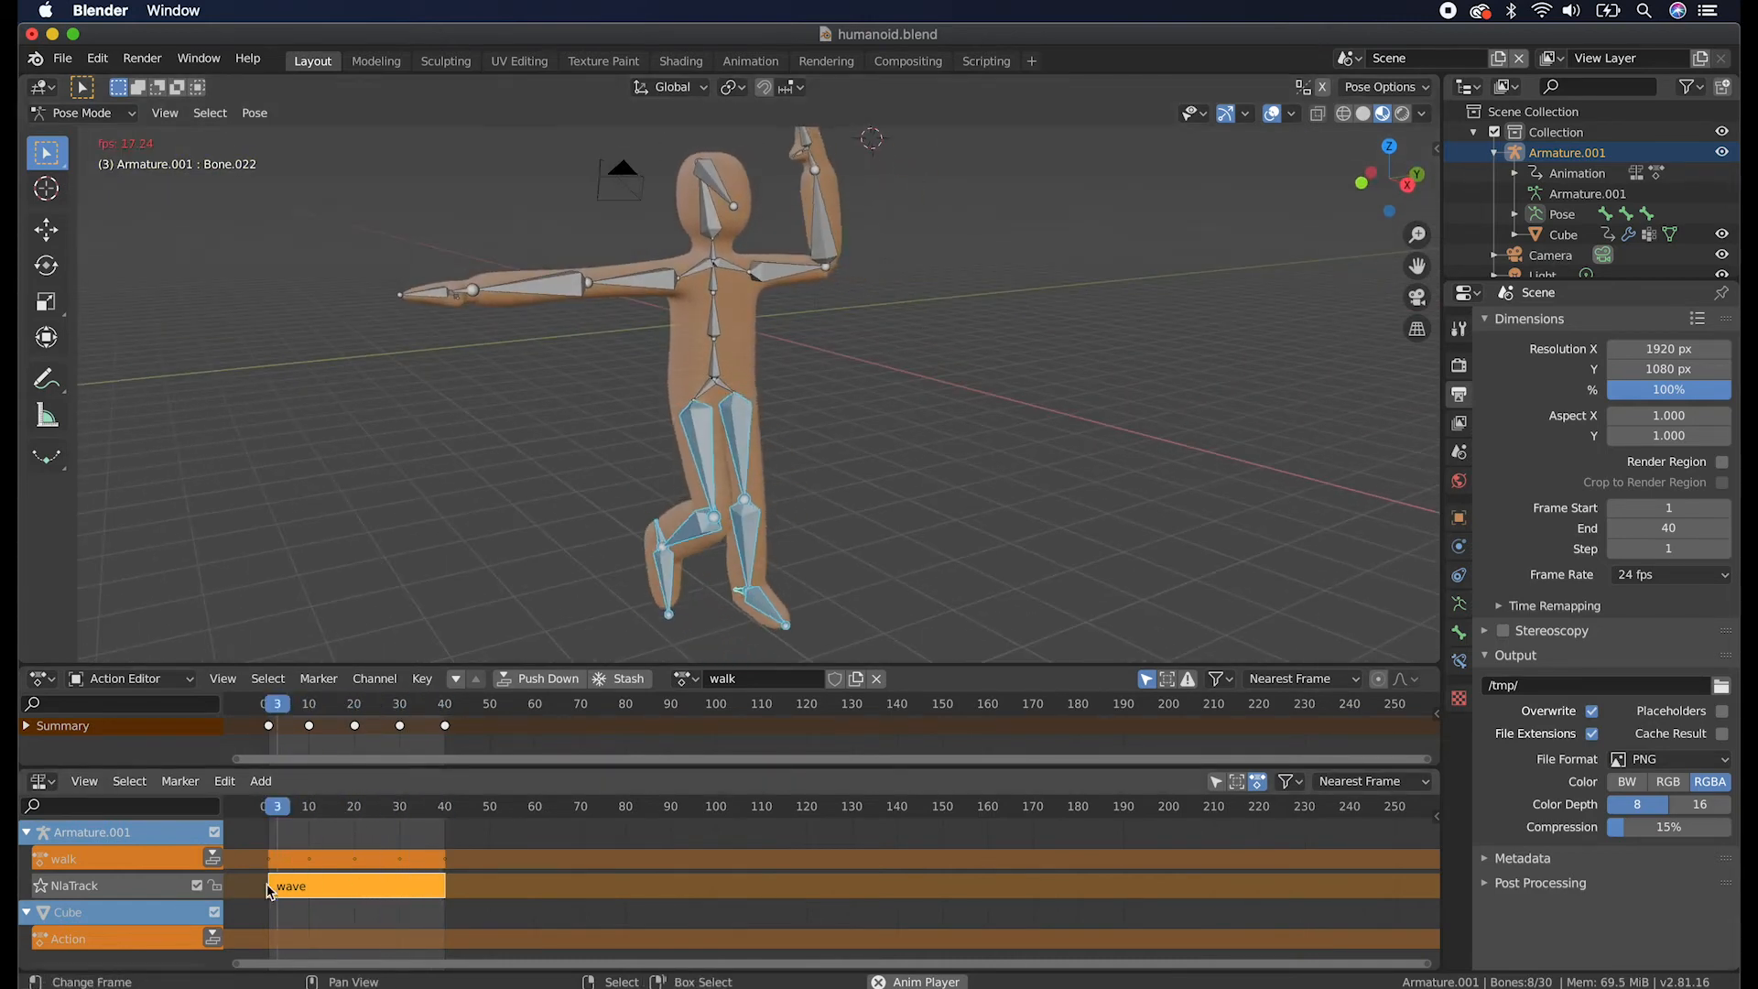
shift+scroll(500, 573, down, 3)
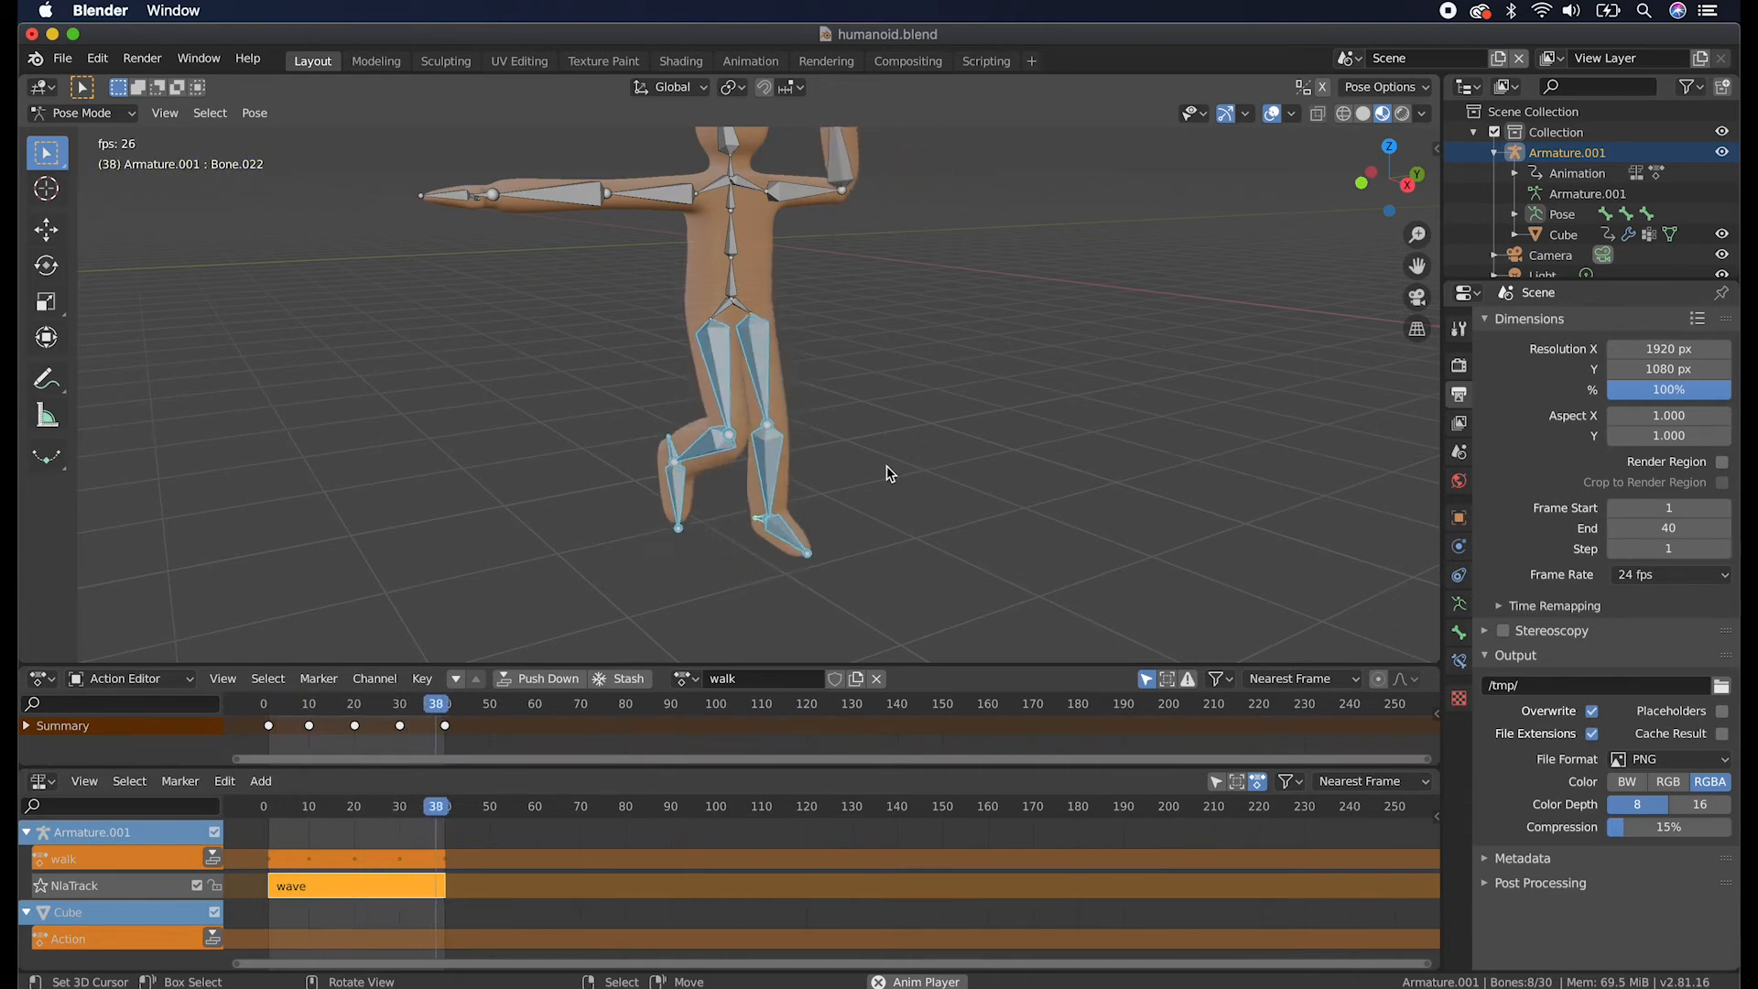
key(space)
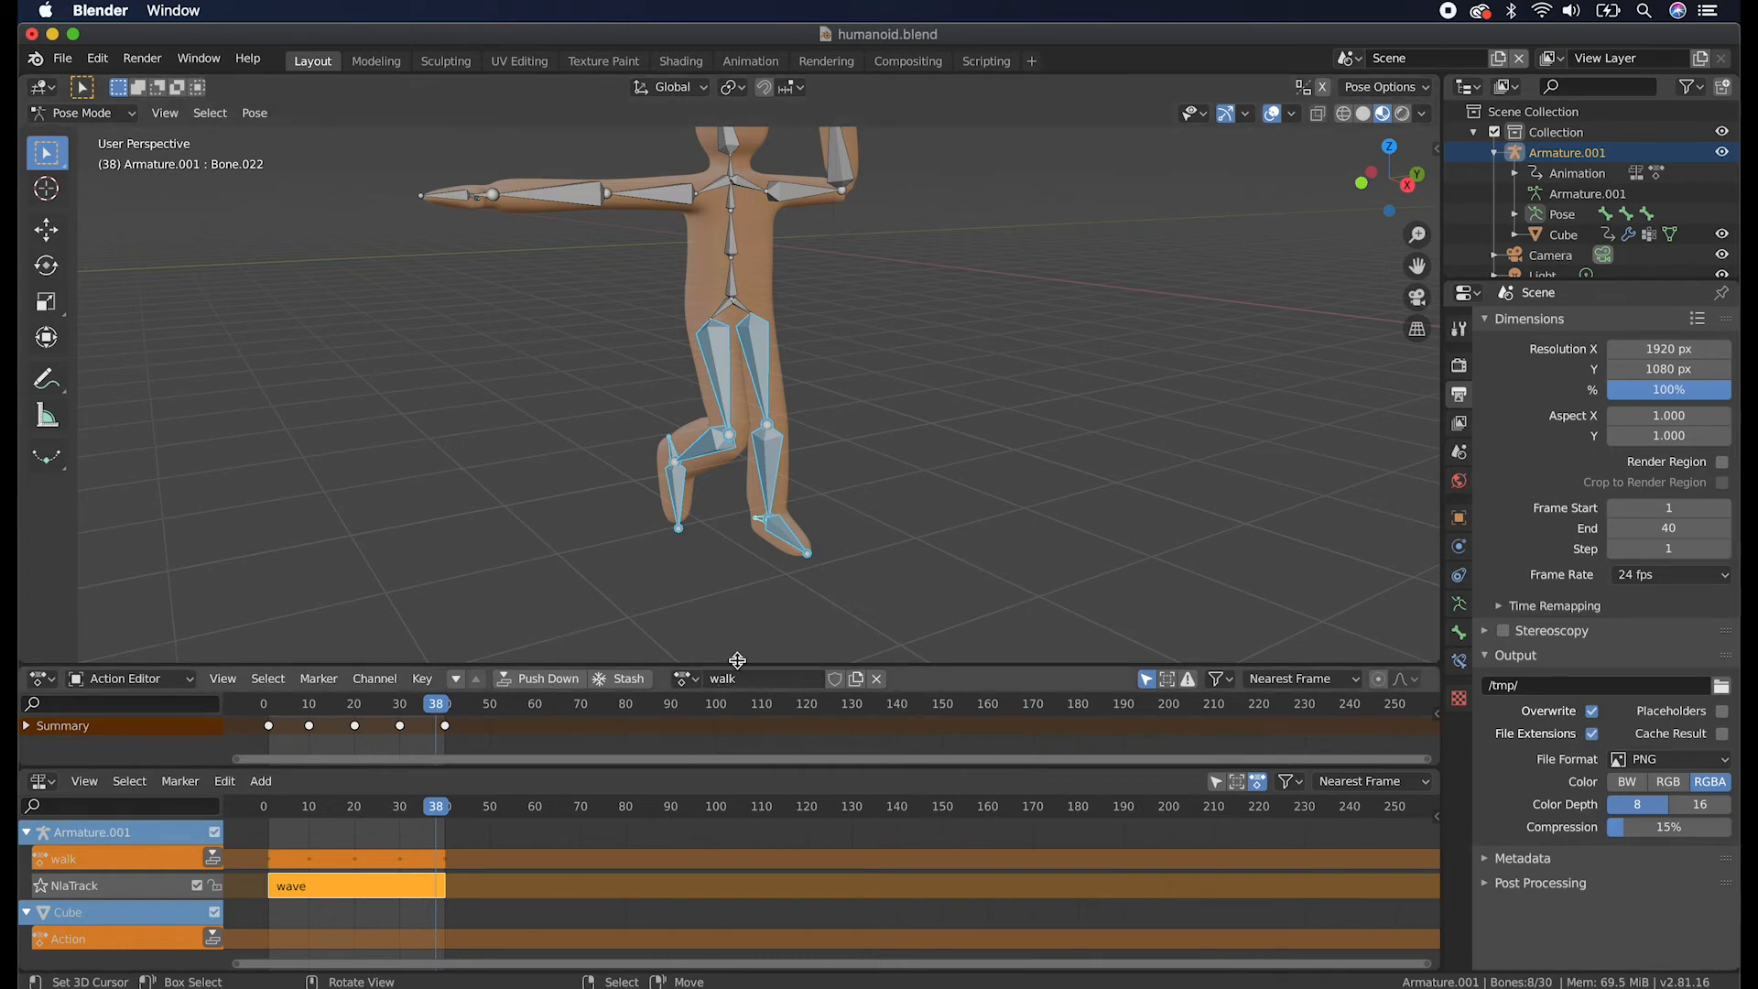
Push the walk action down onto the NLA stack as its own strip.
click(550, 678)
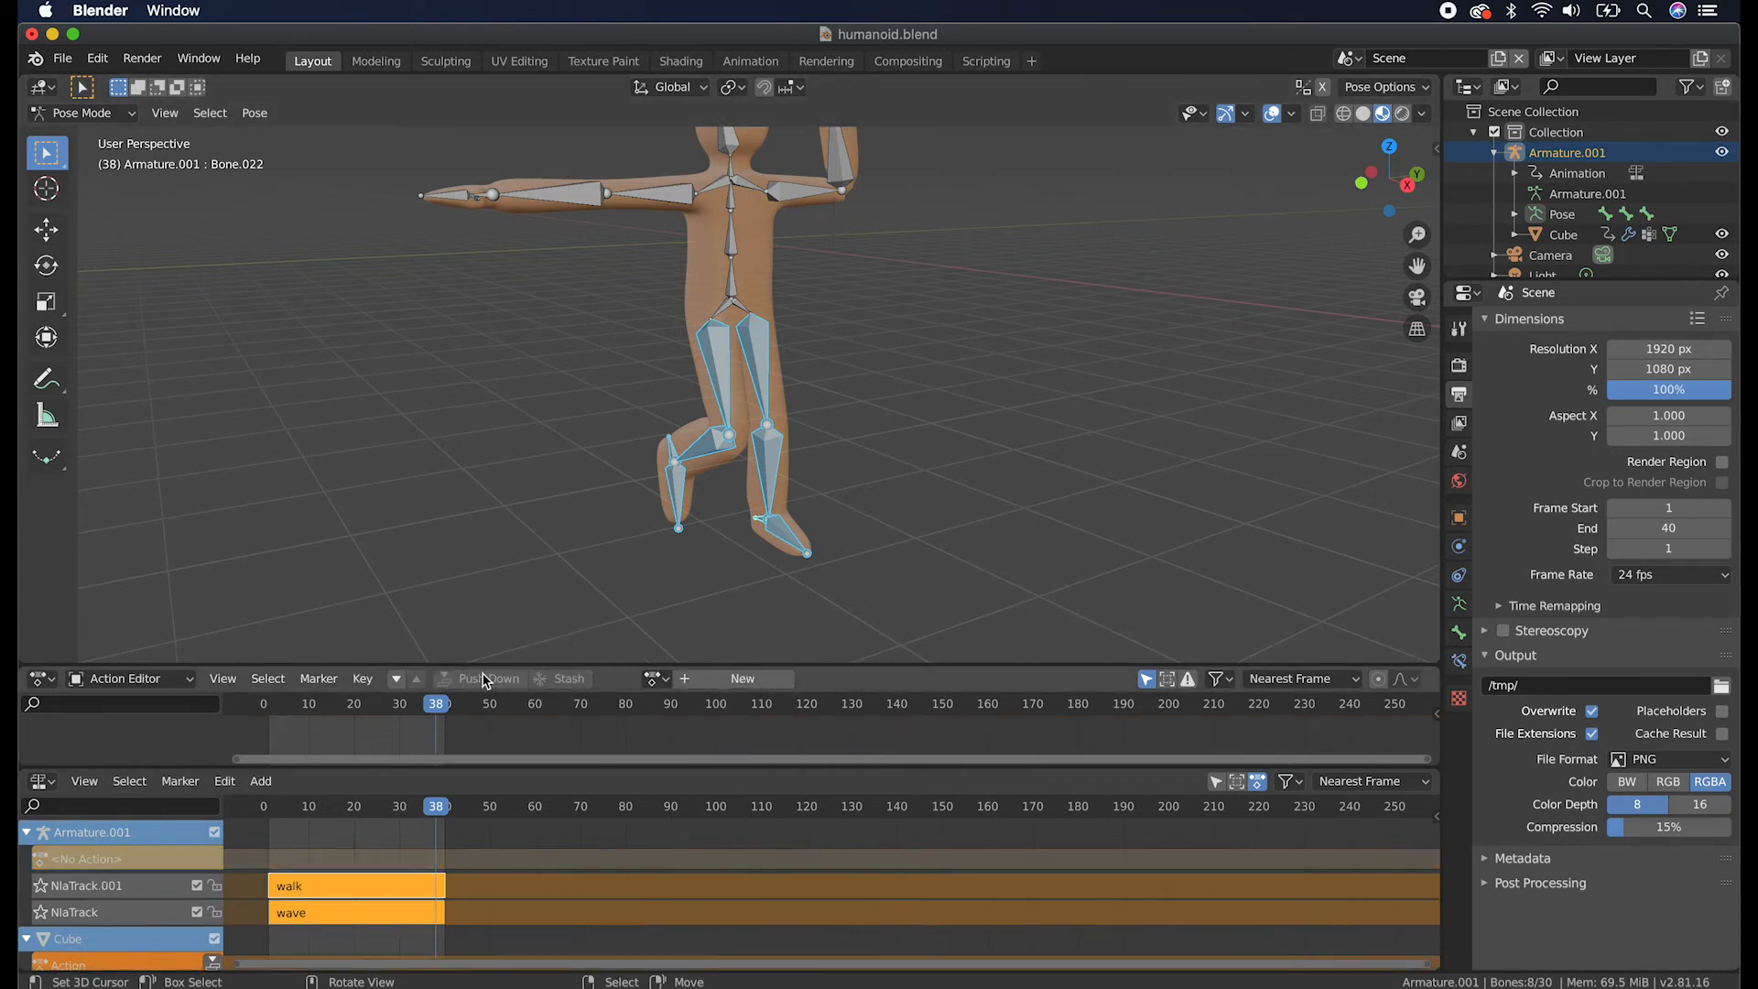
Enlarge the Action Editor and Nonlinear Animation areas, and disable both the walk and wave tracks.
drag(486, 668, 499, 483)
drag(495, 775, 515, 636)
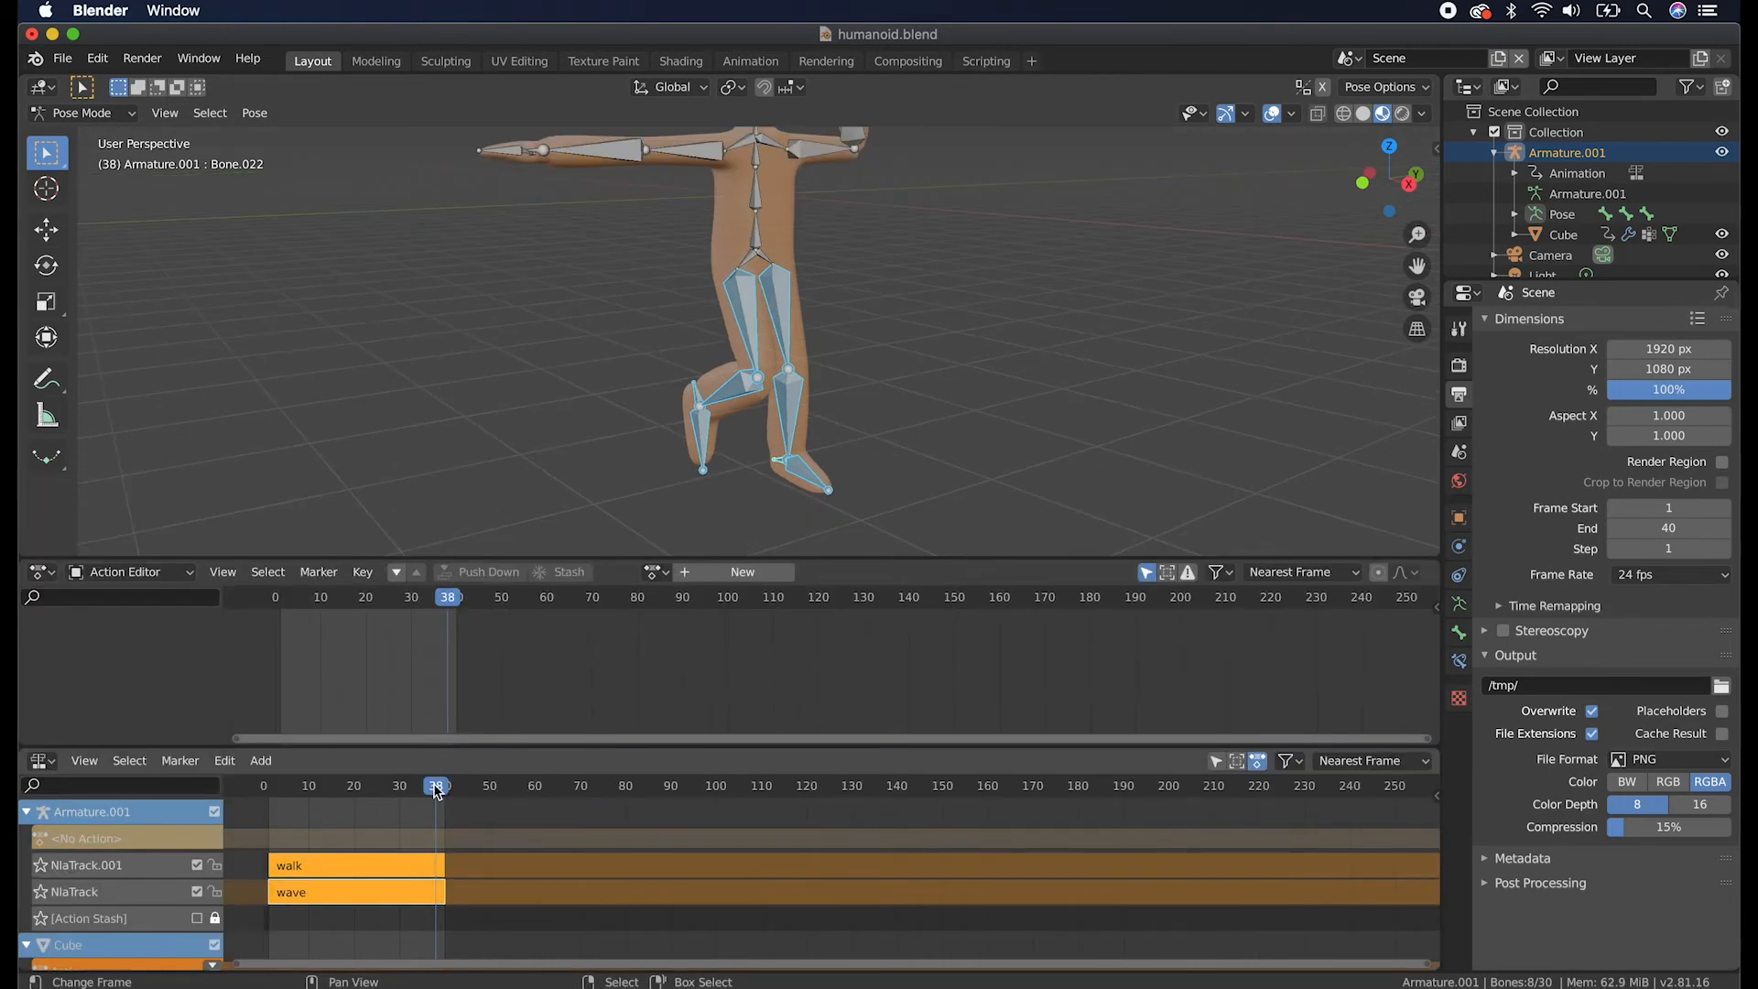
drag(434, 786, 347, 793)
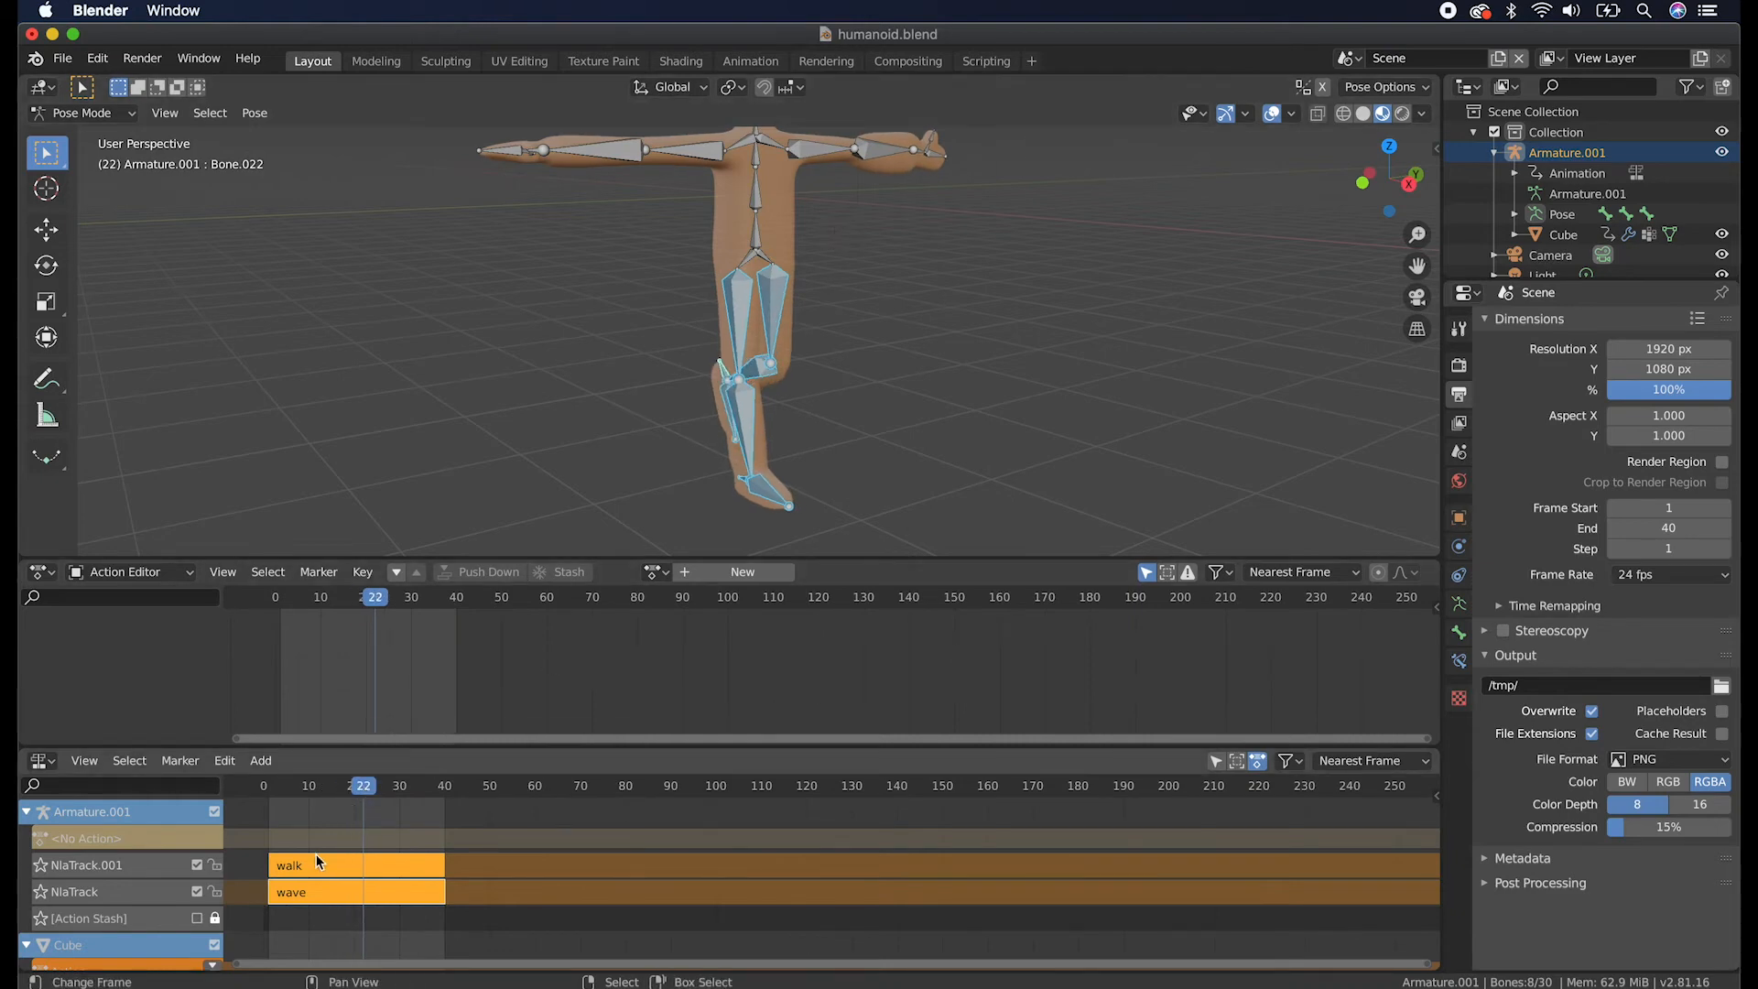
click(196, 891)
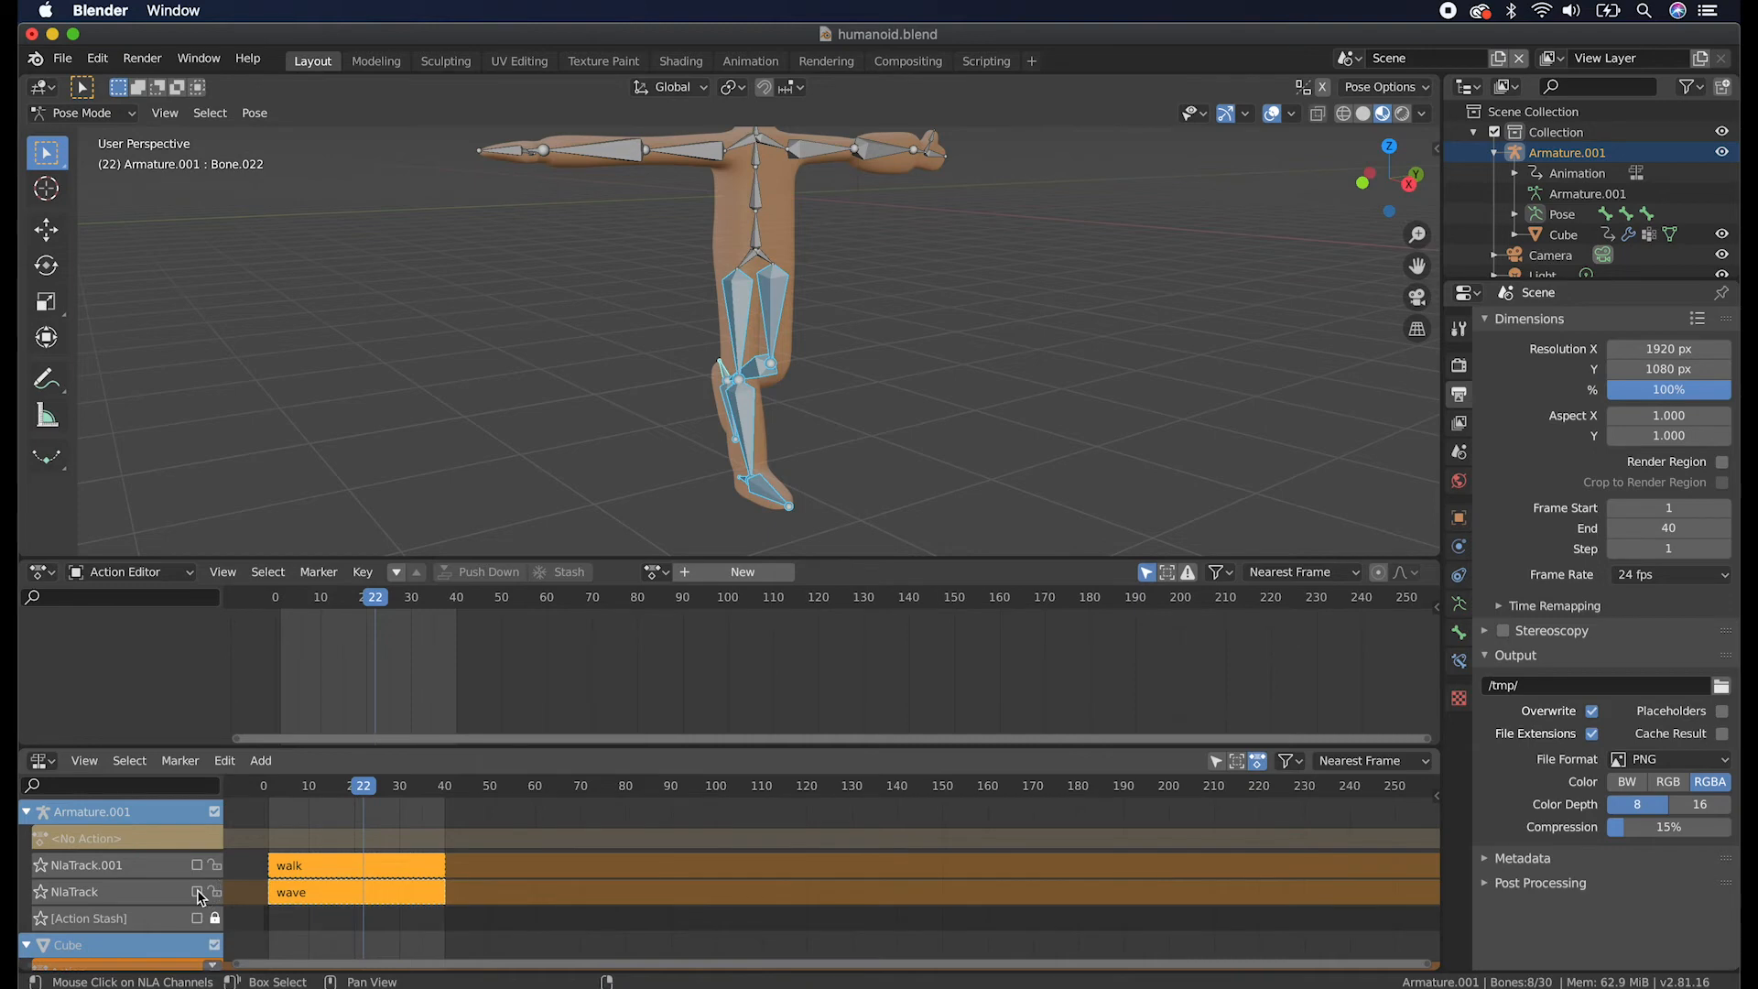
mouse_move(362, 789)
mouse_down()
mouse_move(275, 793)
mouse_move(443, 793)
mouse_move(274, 793)
mouse_move(271, 817)
mouse_move(299, 796)
mouse_move(283, 797)
mouse_move(406, 799)
mouse_move(337, 795)
mouse_up()
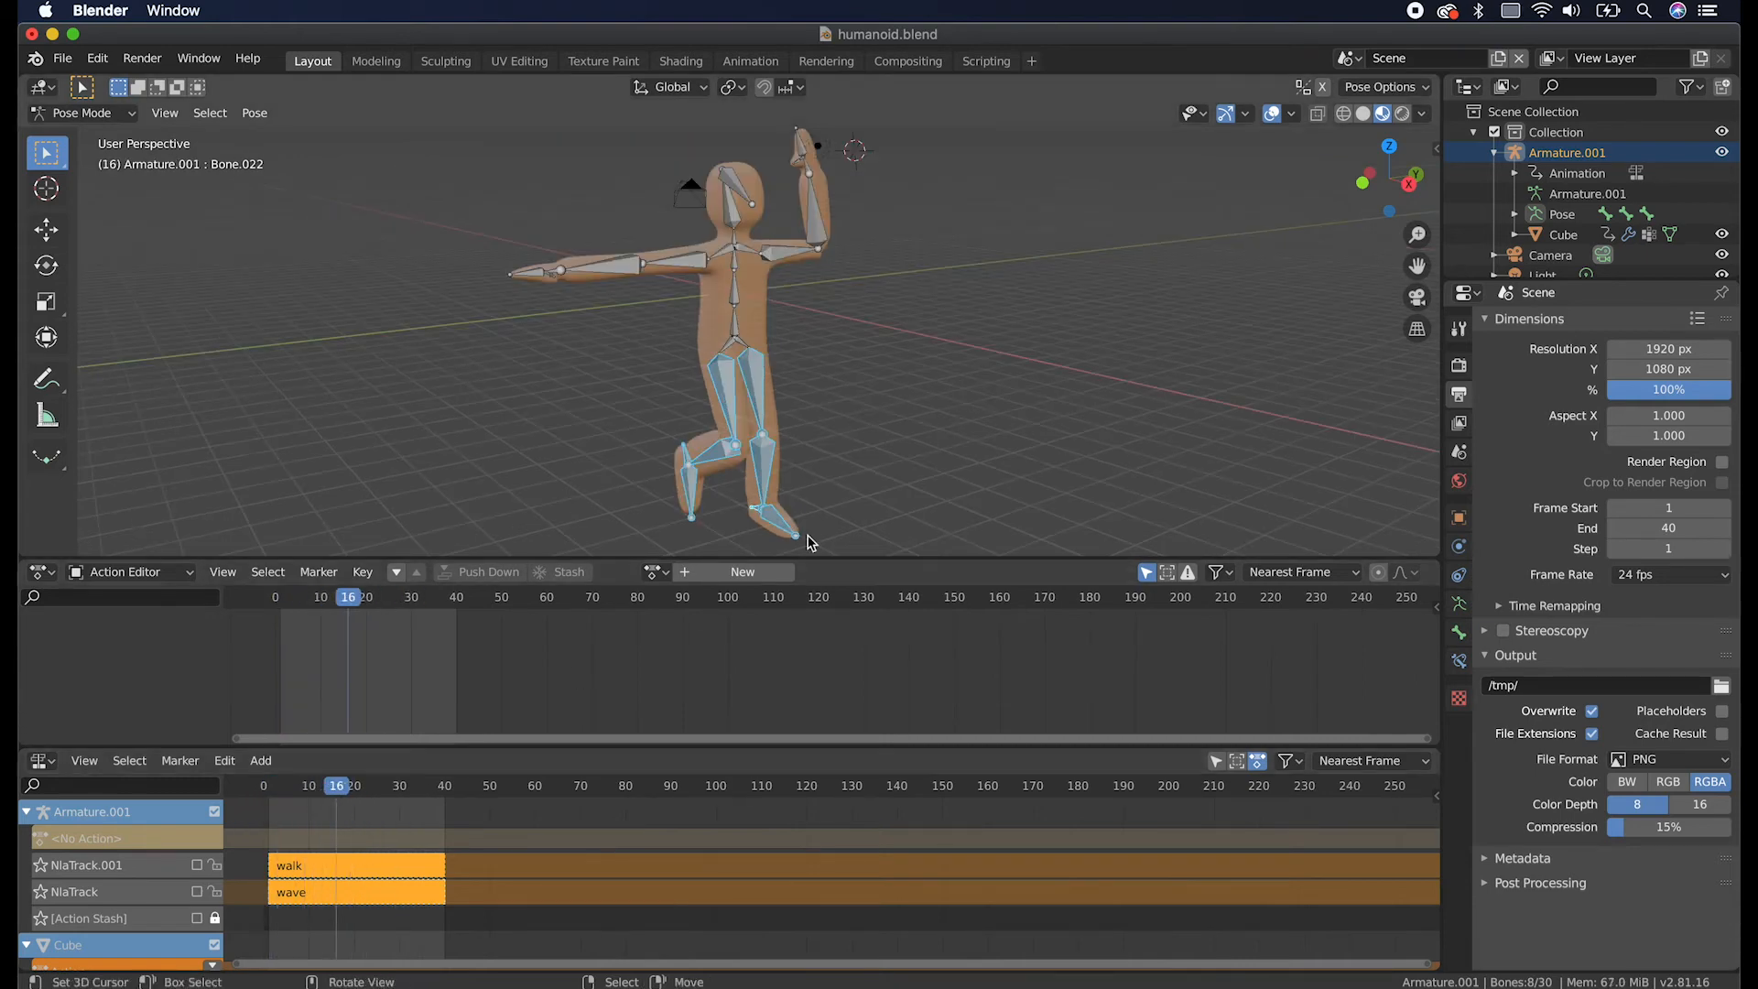
Clear all transforms on every bone of the humanoid armature, and scrub the timeline back to its start.
key(a)
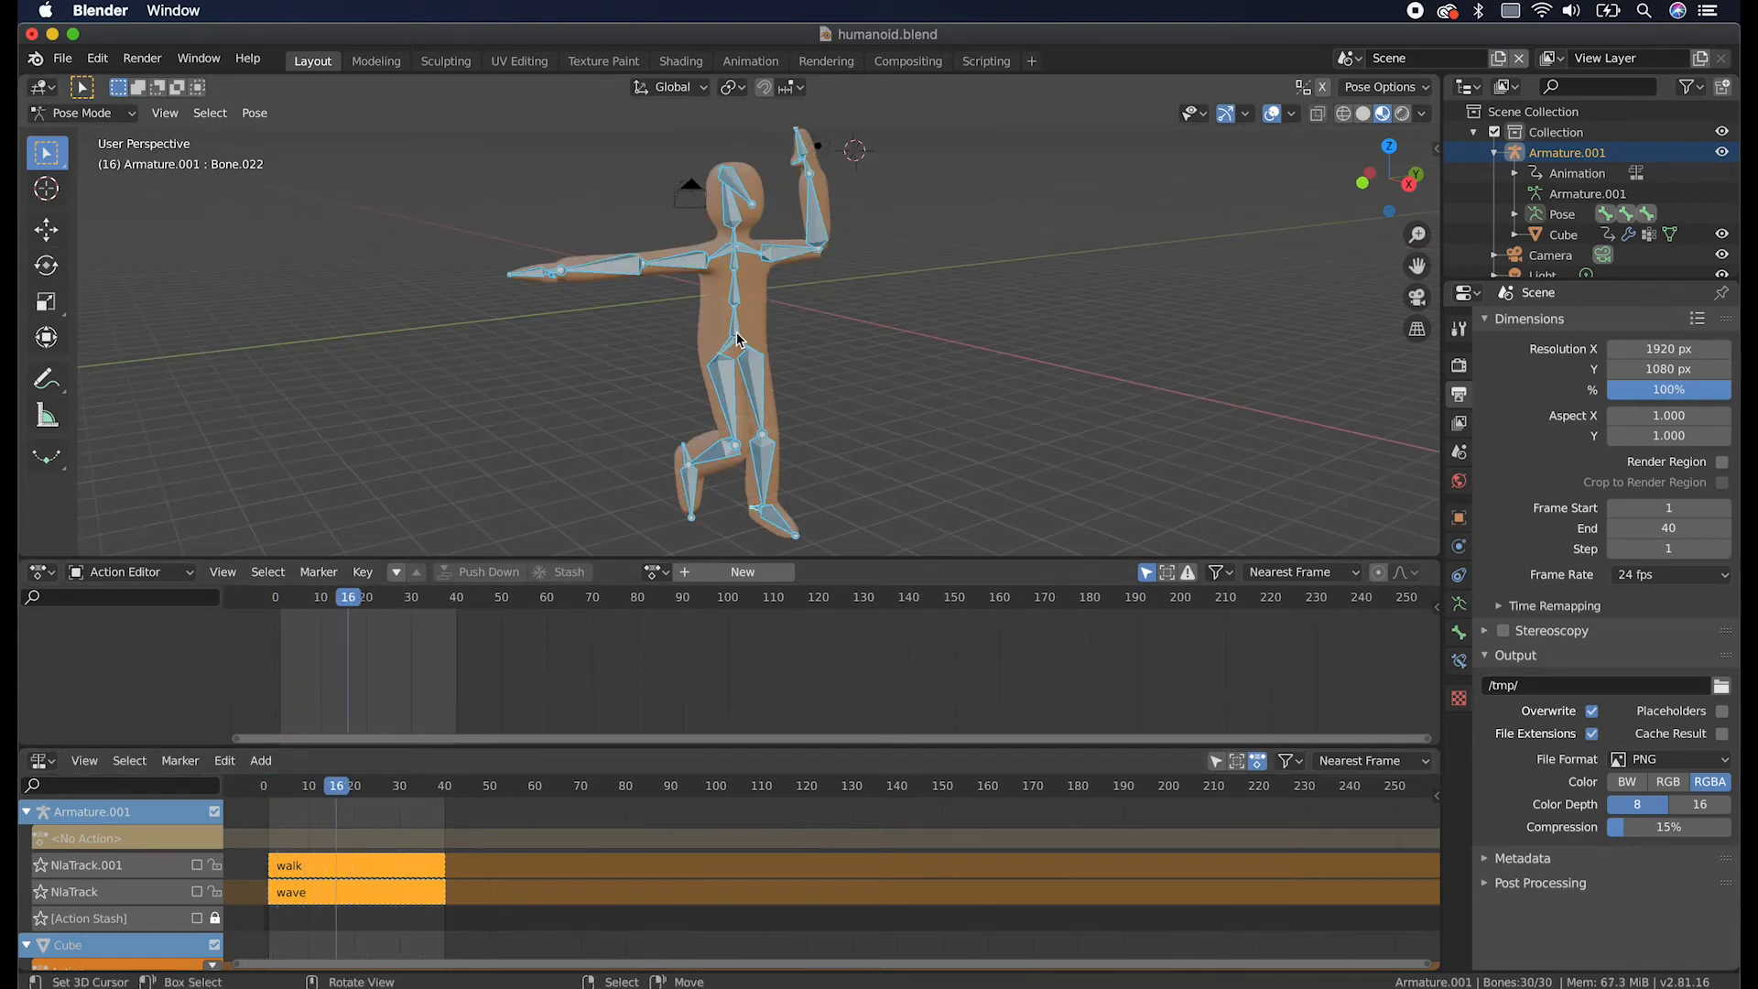
click(254, 113)
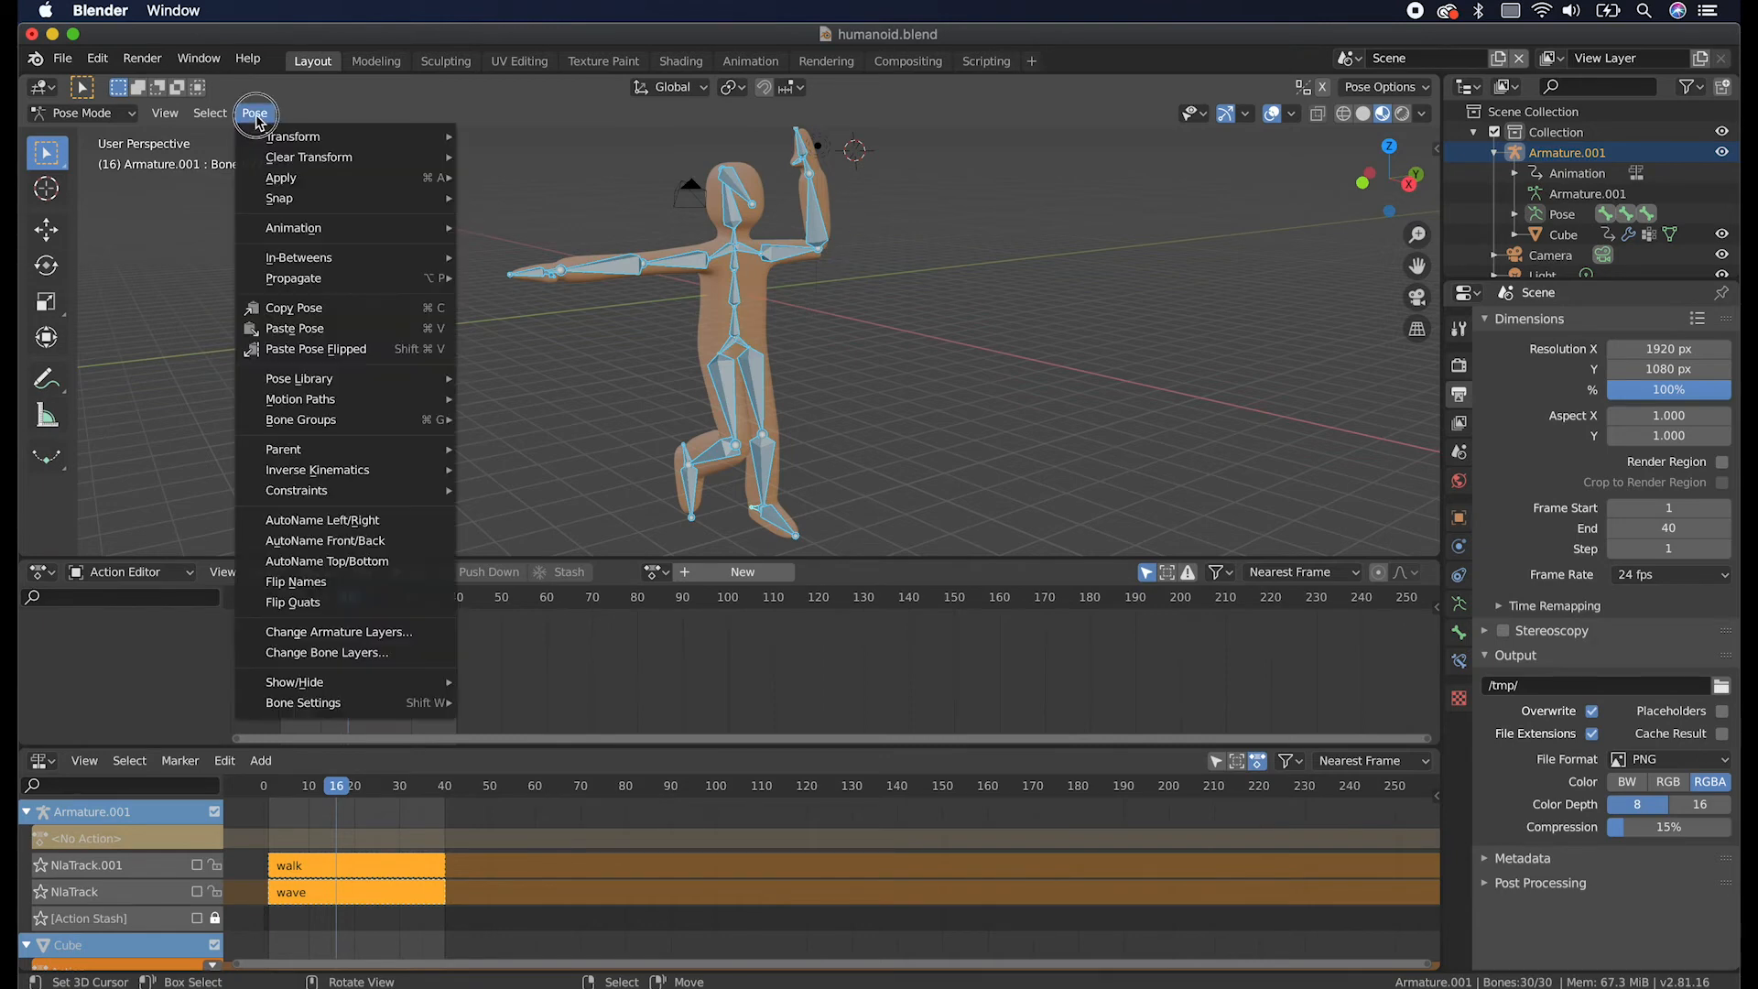
mouse_move(274, 157)
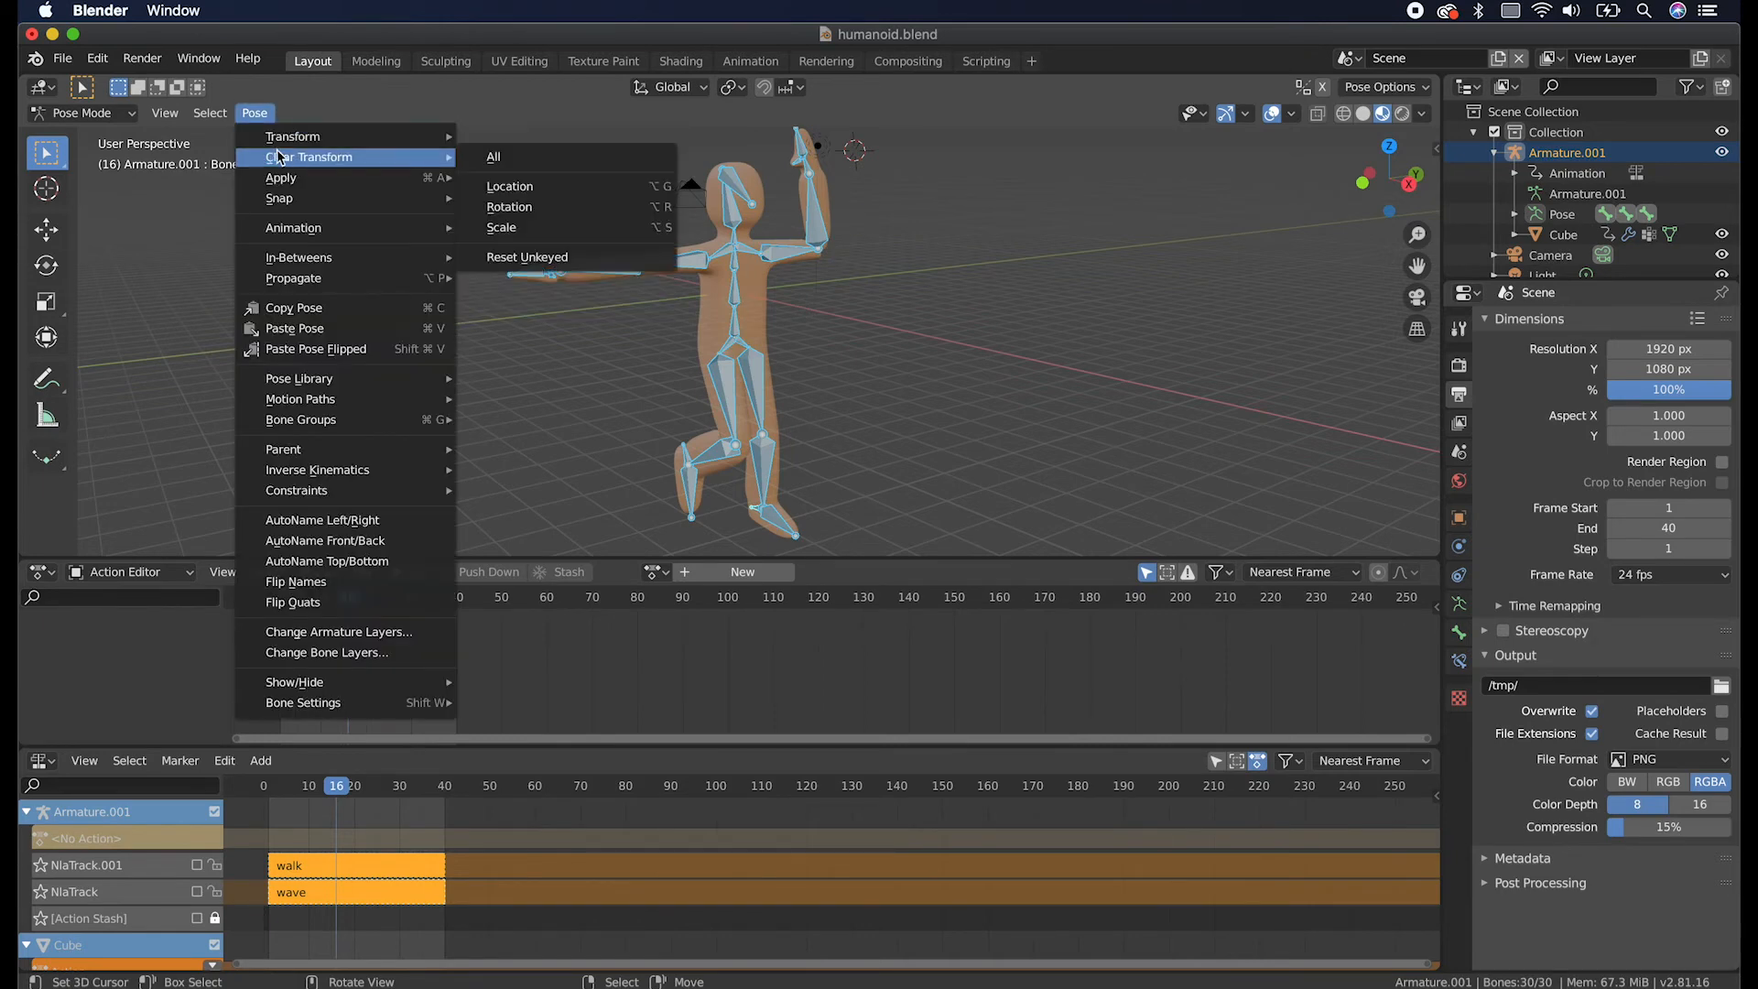
click(502, 159)
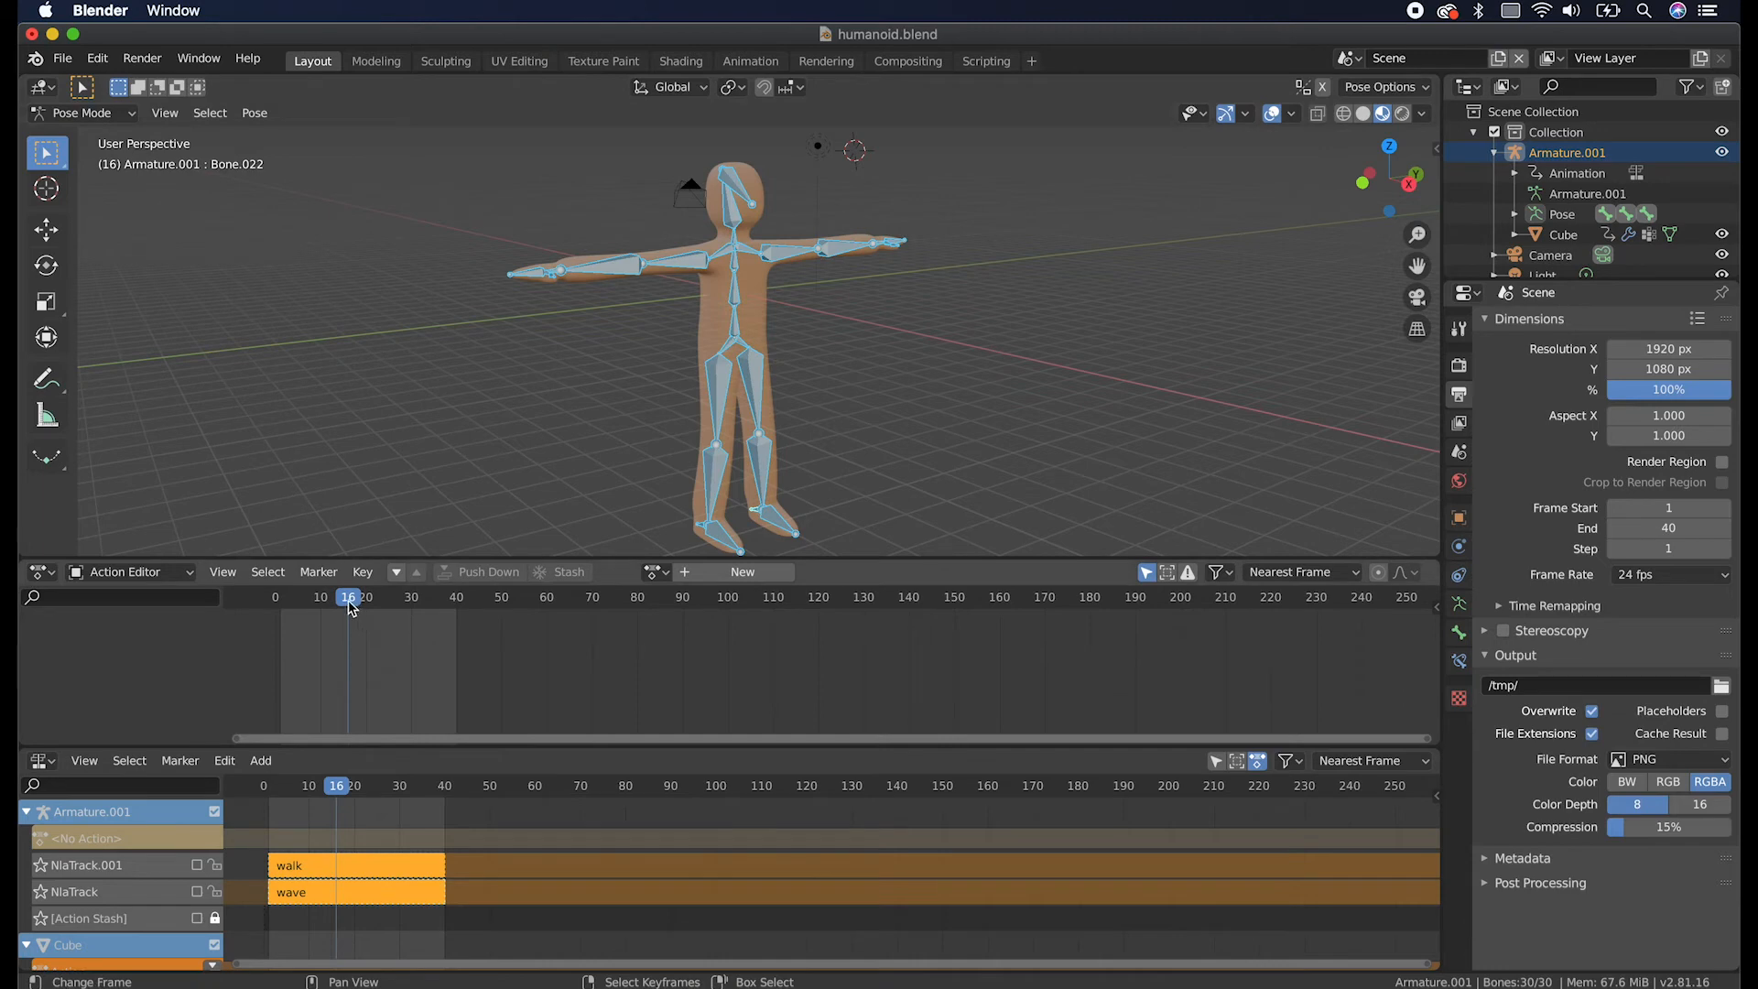
drag(327, 606, 275, 604)
click(266, 787)
mouse_move(265, 787)
mouse_down()
mouse_move(284, 798)
mouse_move(269, 793)
mouse_up()
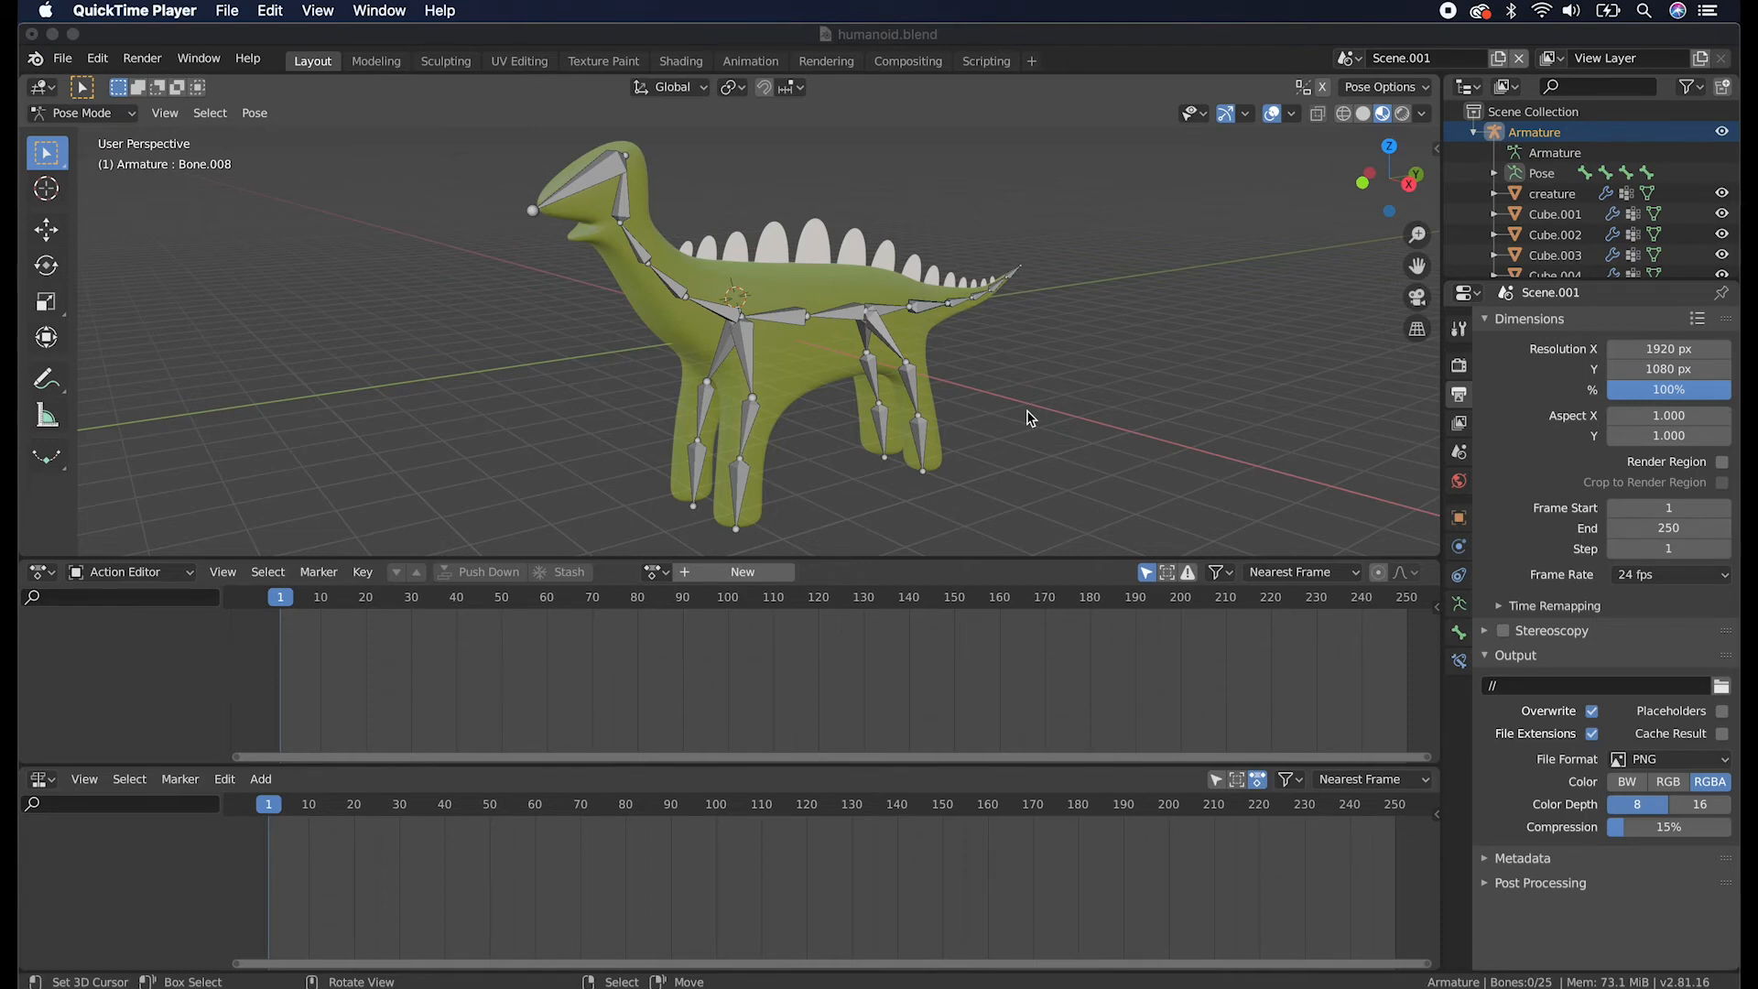
Select the dinosaur armature's neck and head bones, from the shoulders to the snout.
scroll(922, 344, right, 5)
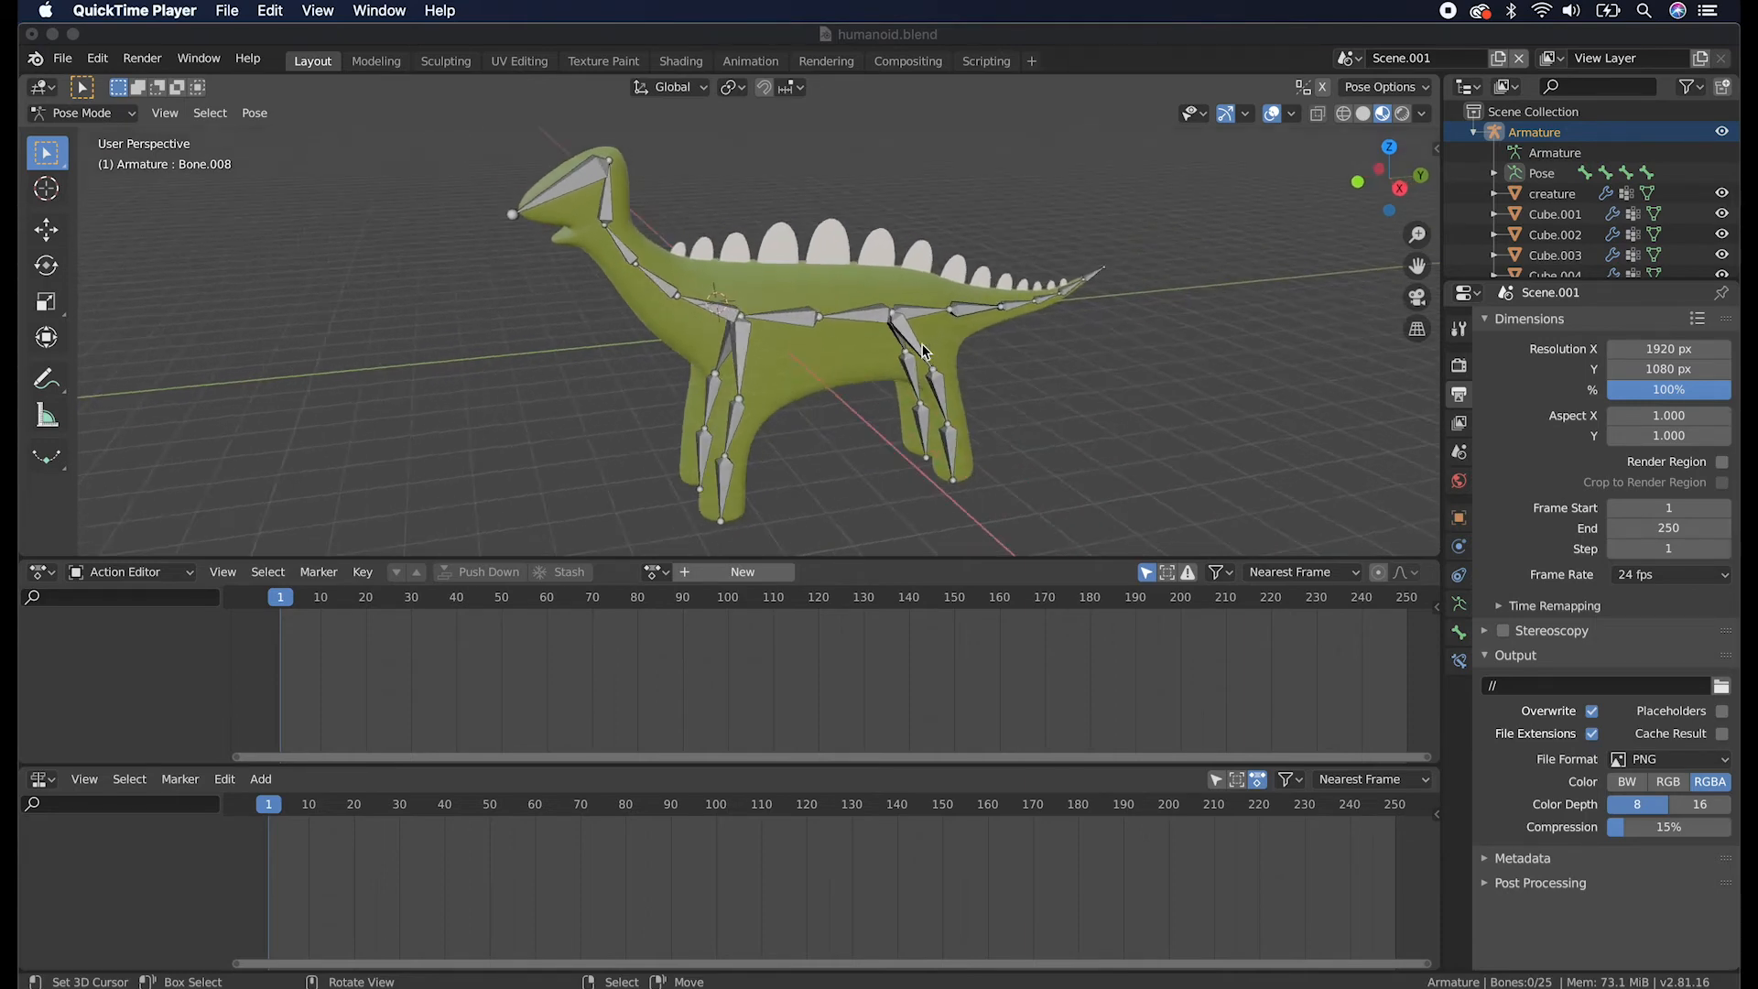
scroll(925, 351, right, 5)
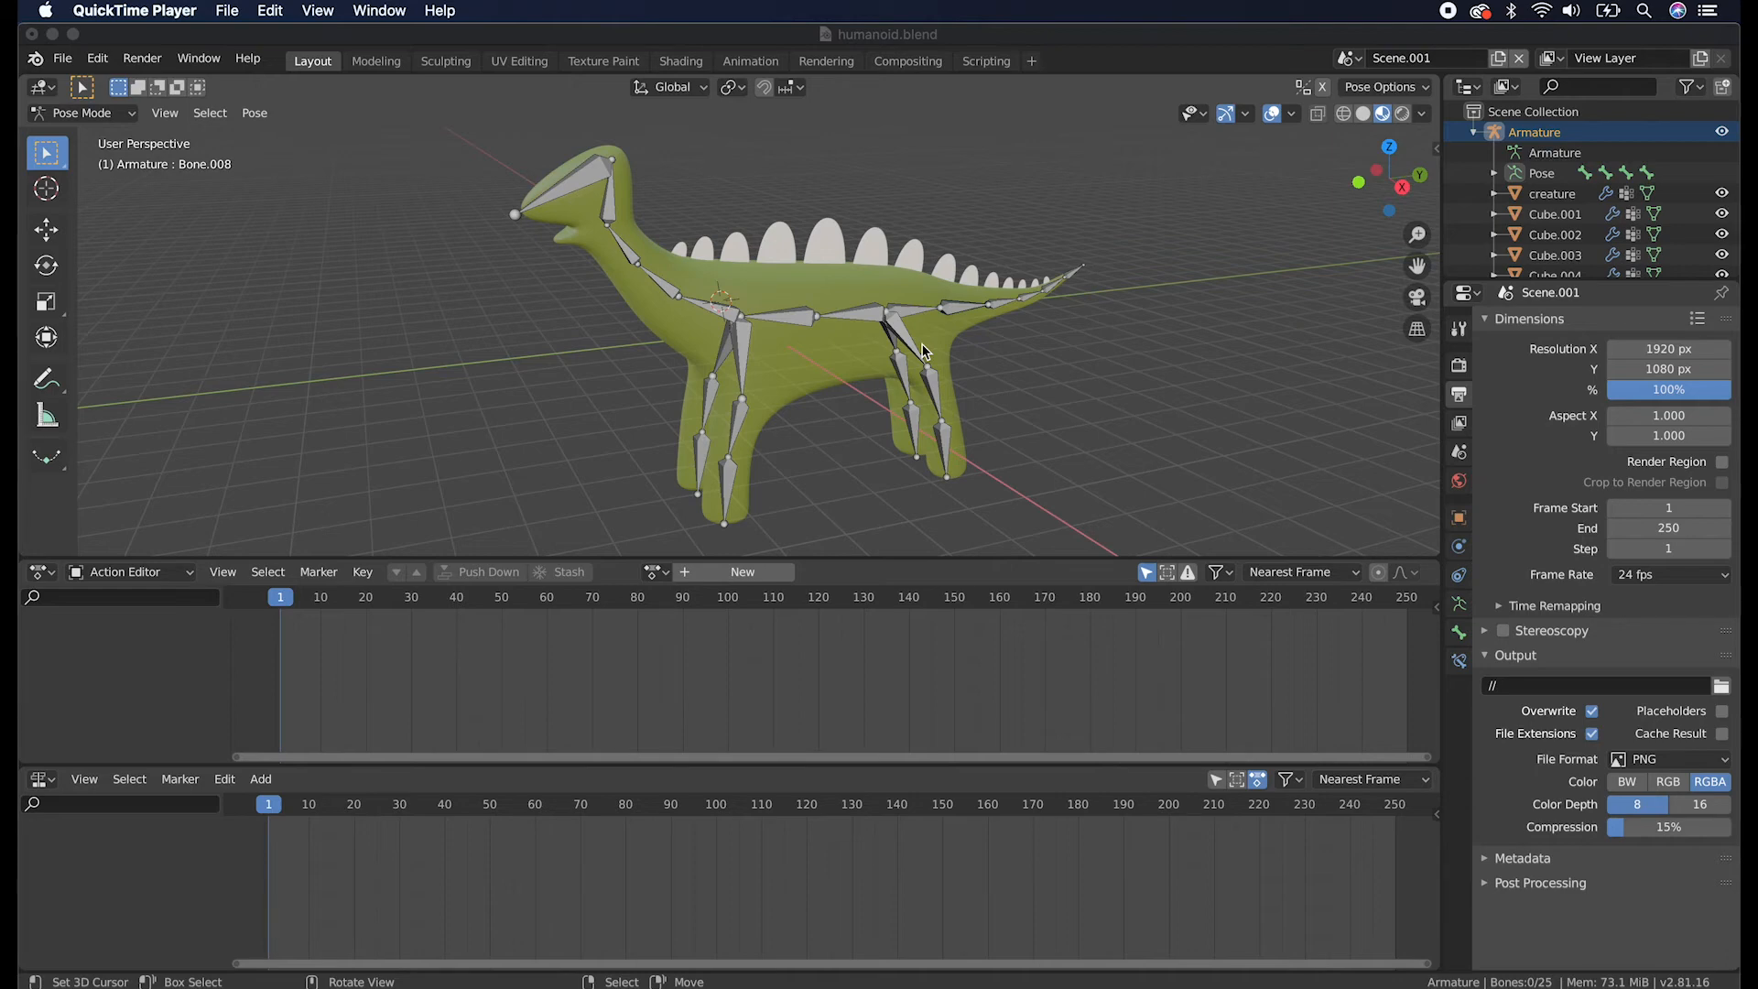
click(694, 364)
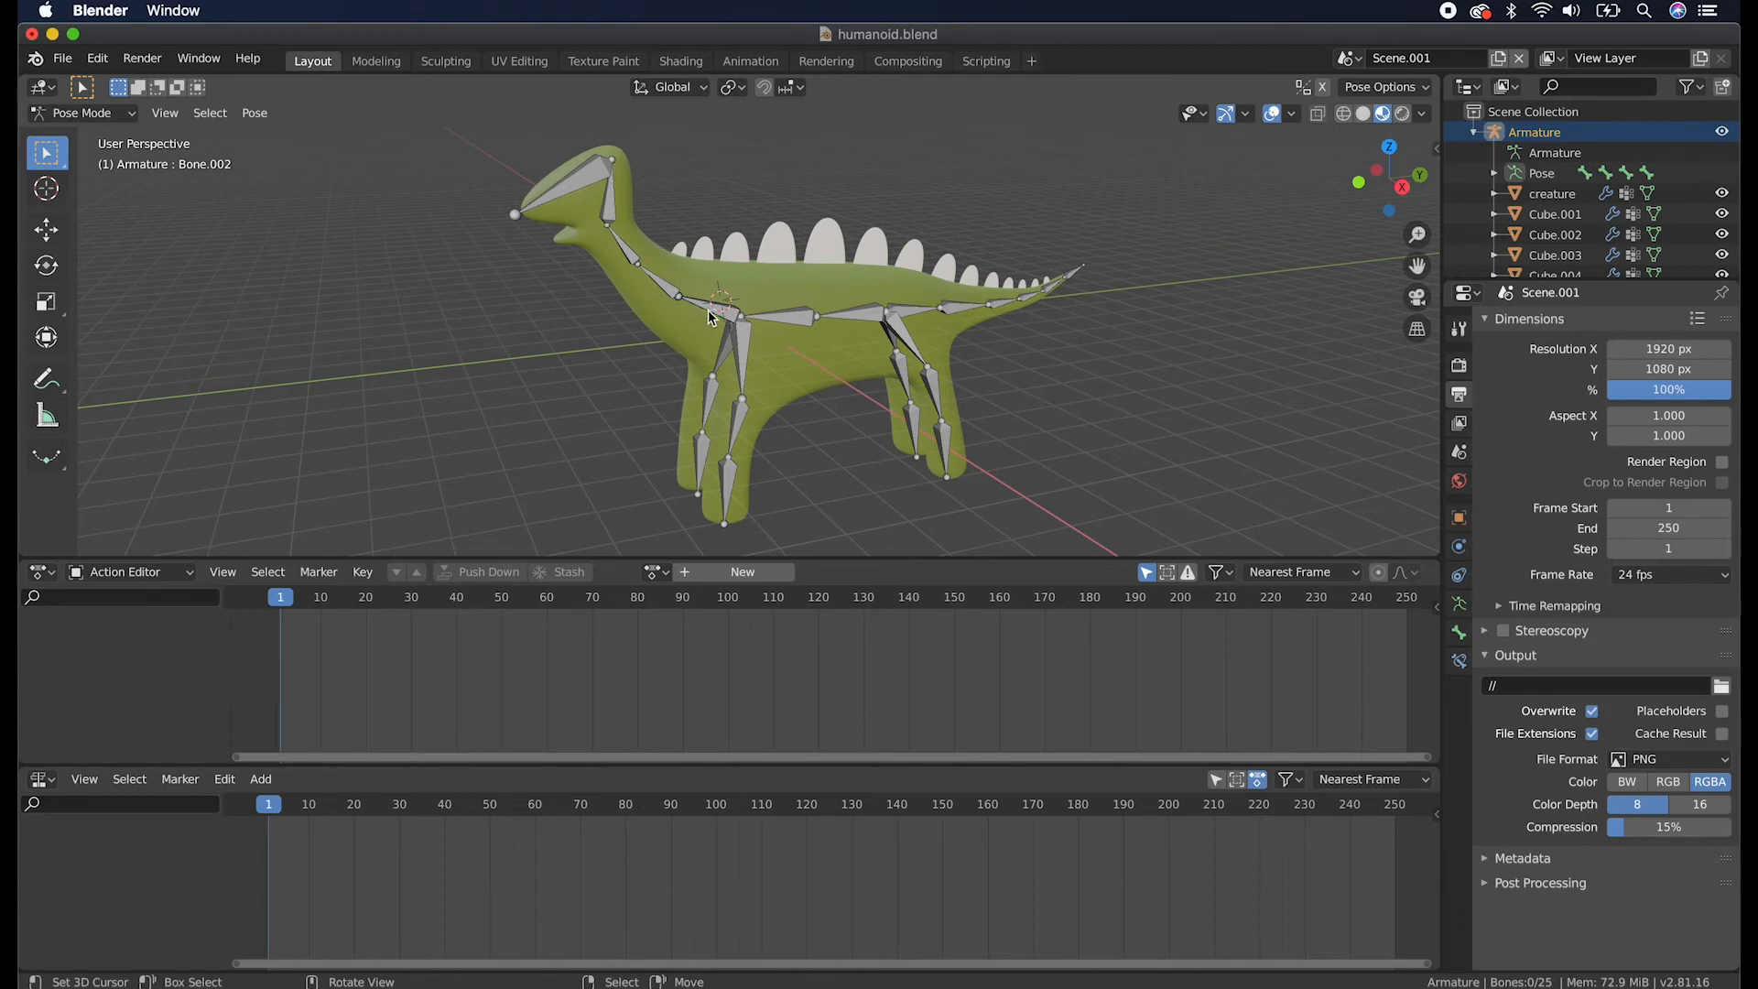
shift+click(713, 312)
shift+click(623, 249)
shift+click(623, 249)
shift+click(611, 212)
shift+click(586, 178)
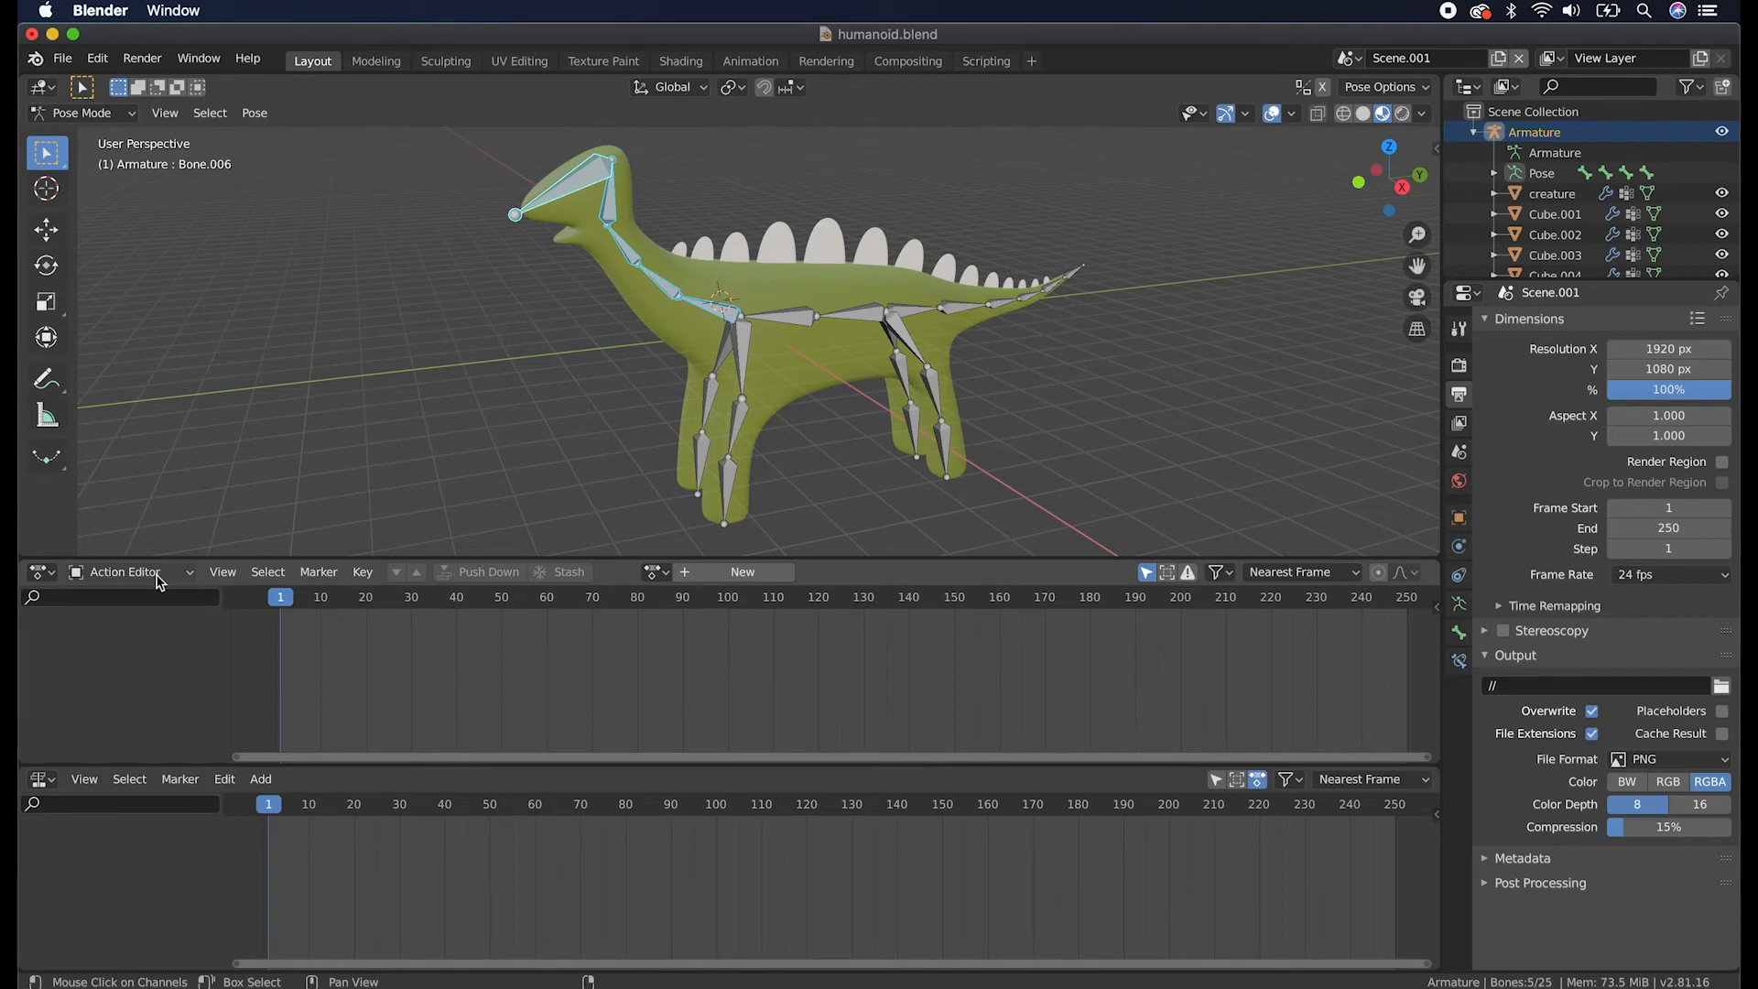
Choose the Action Editor mode for the upper animation area.
click(41, 573)
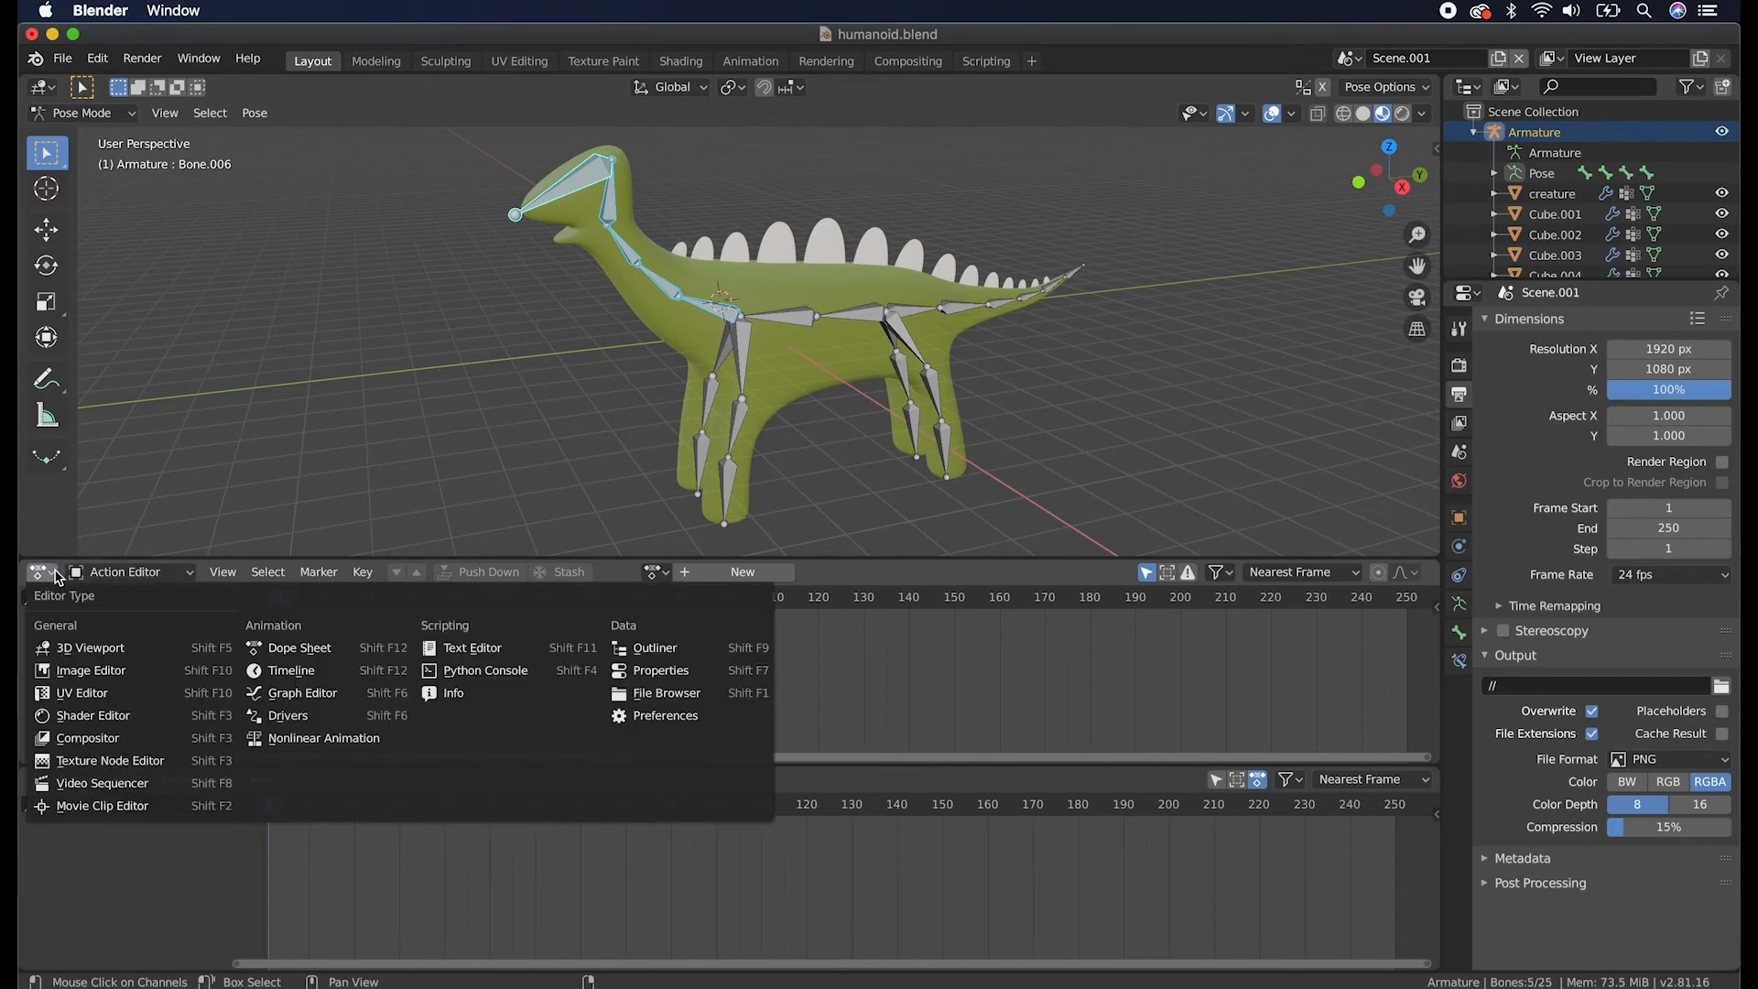
click(138, 572)
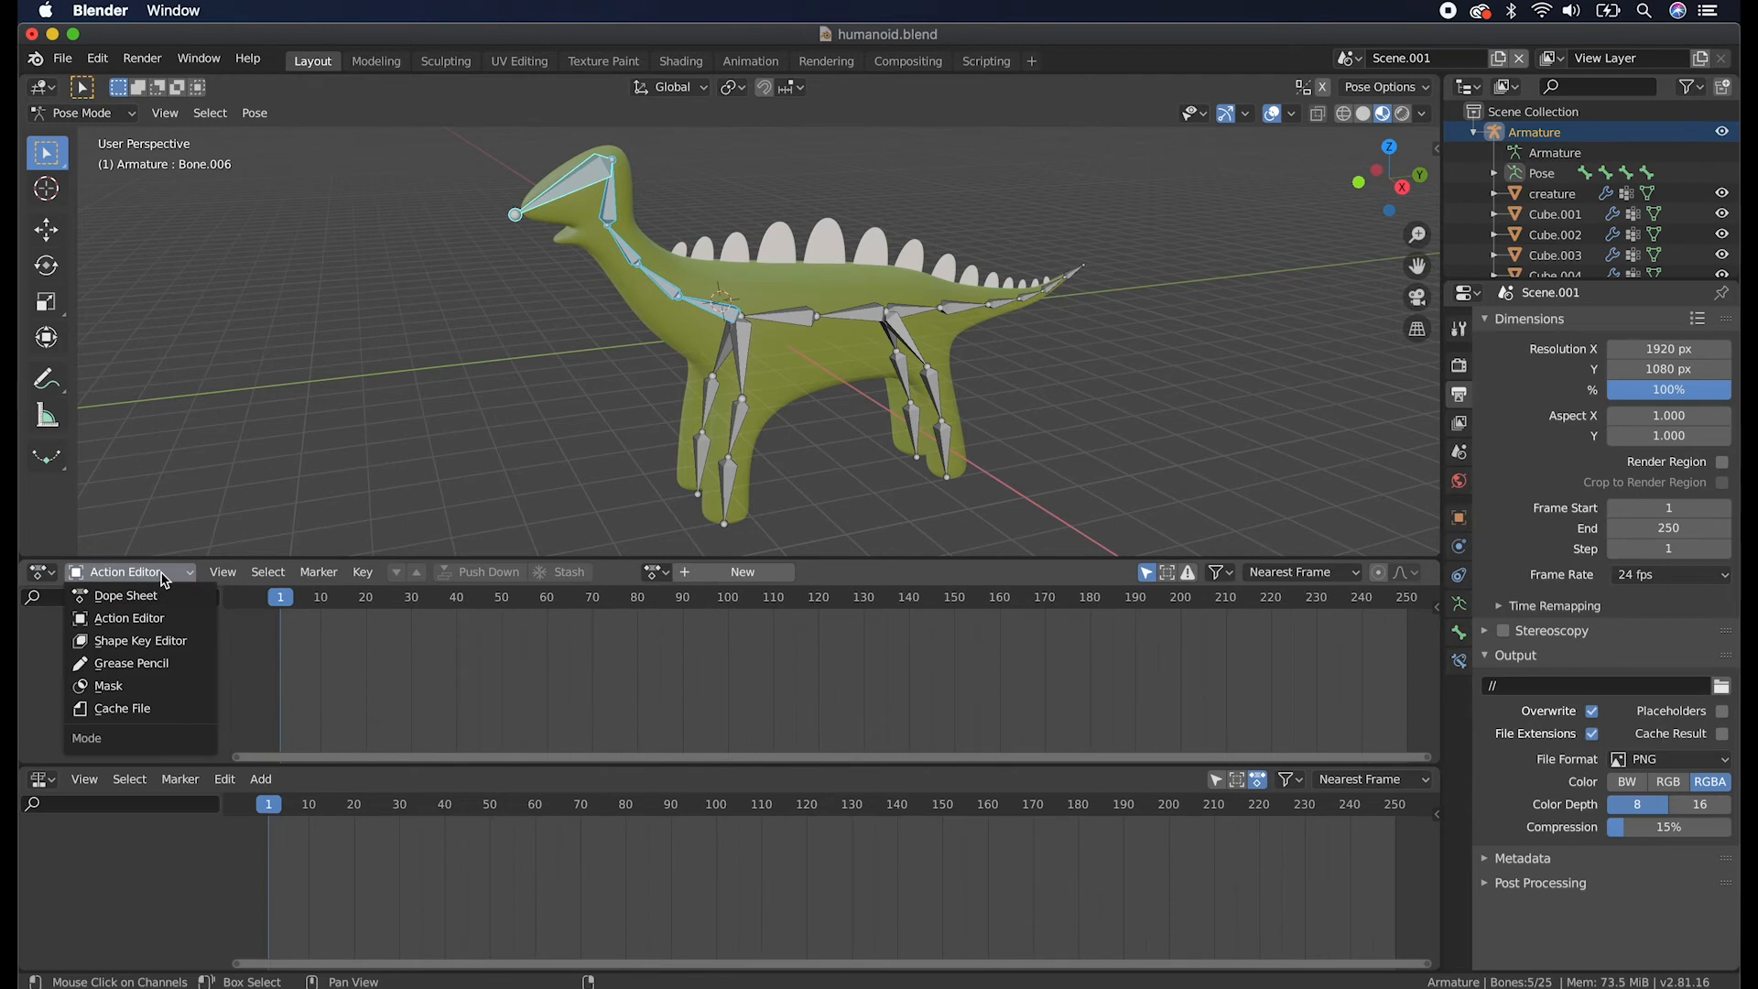
click(169, 622)
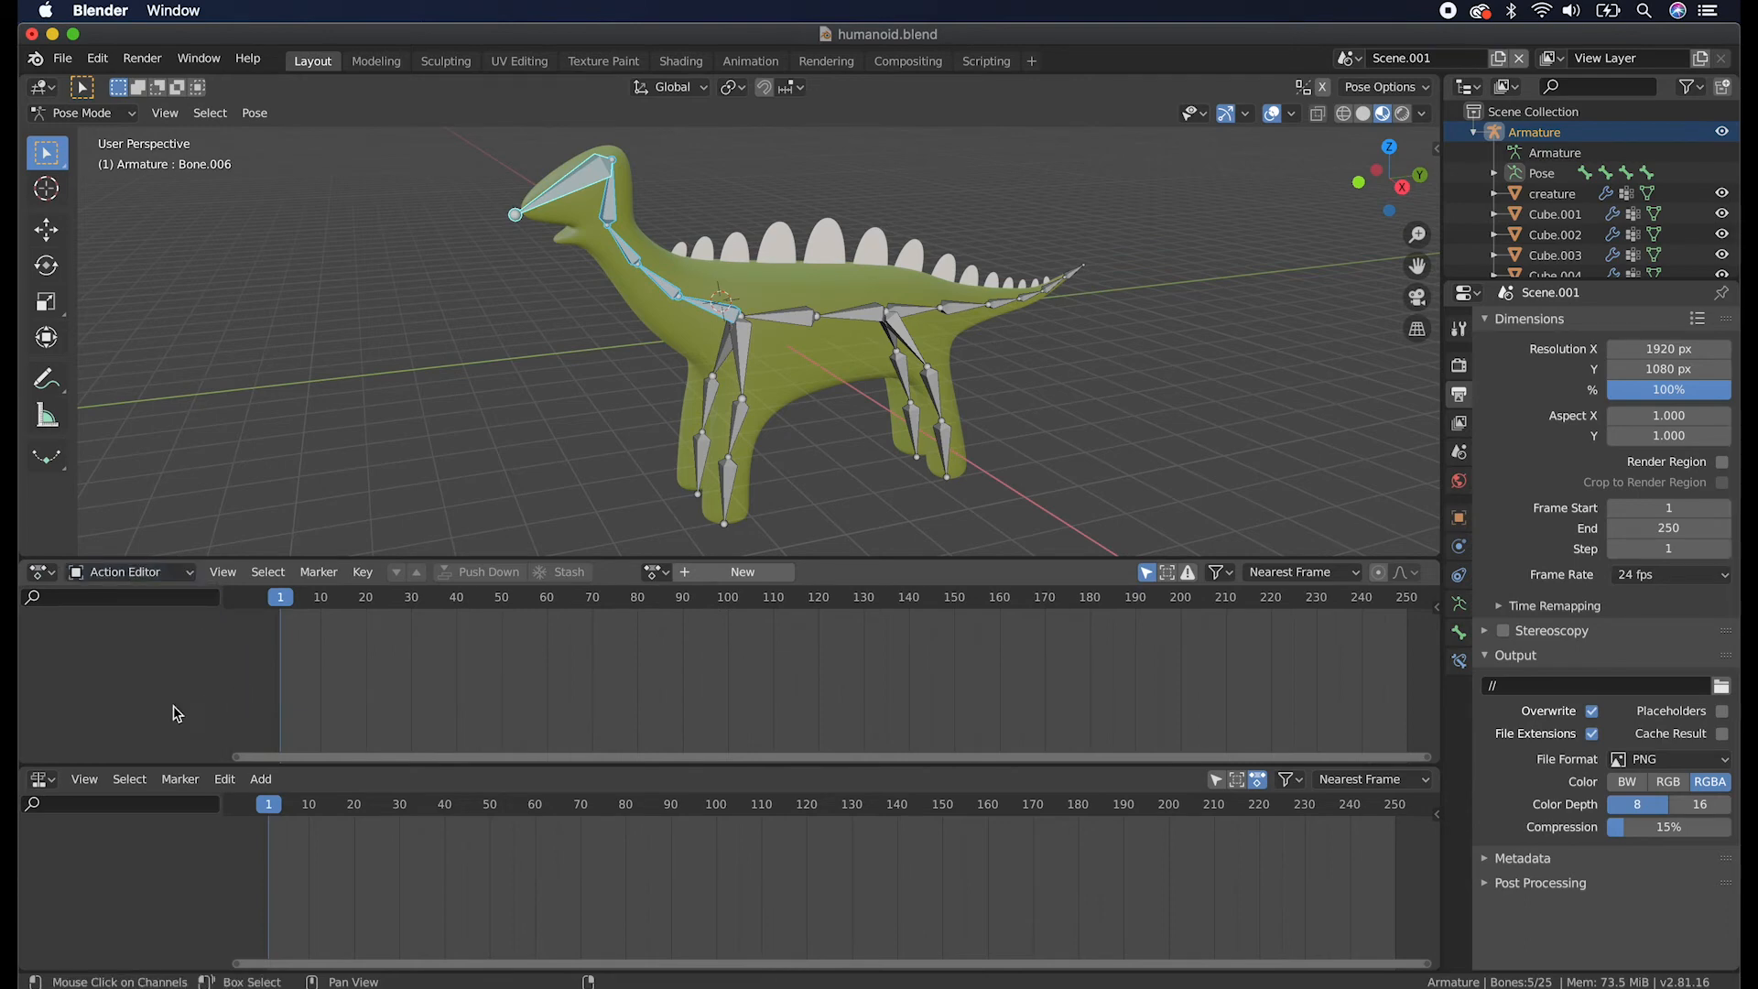
click(46, 781)
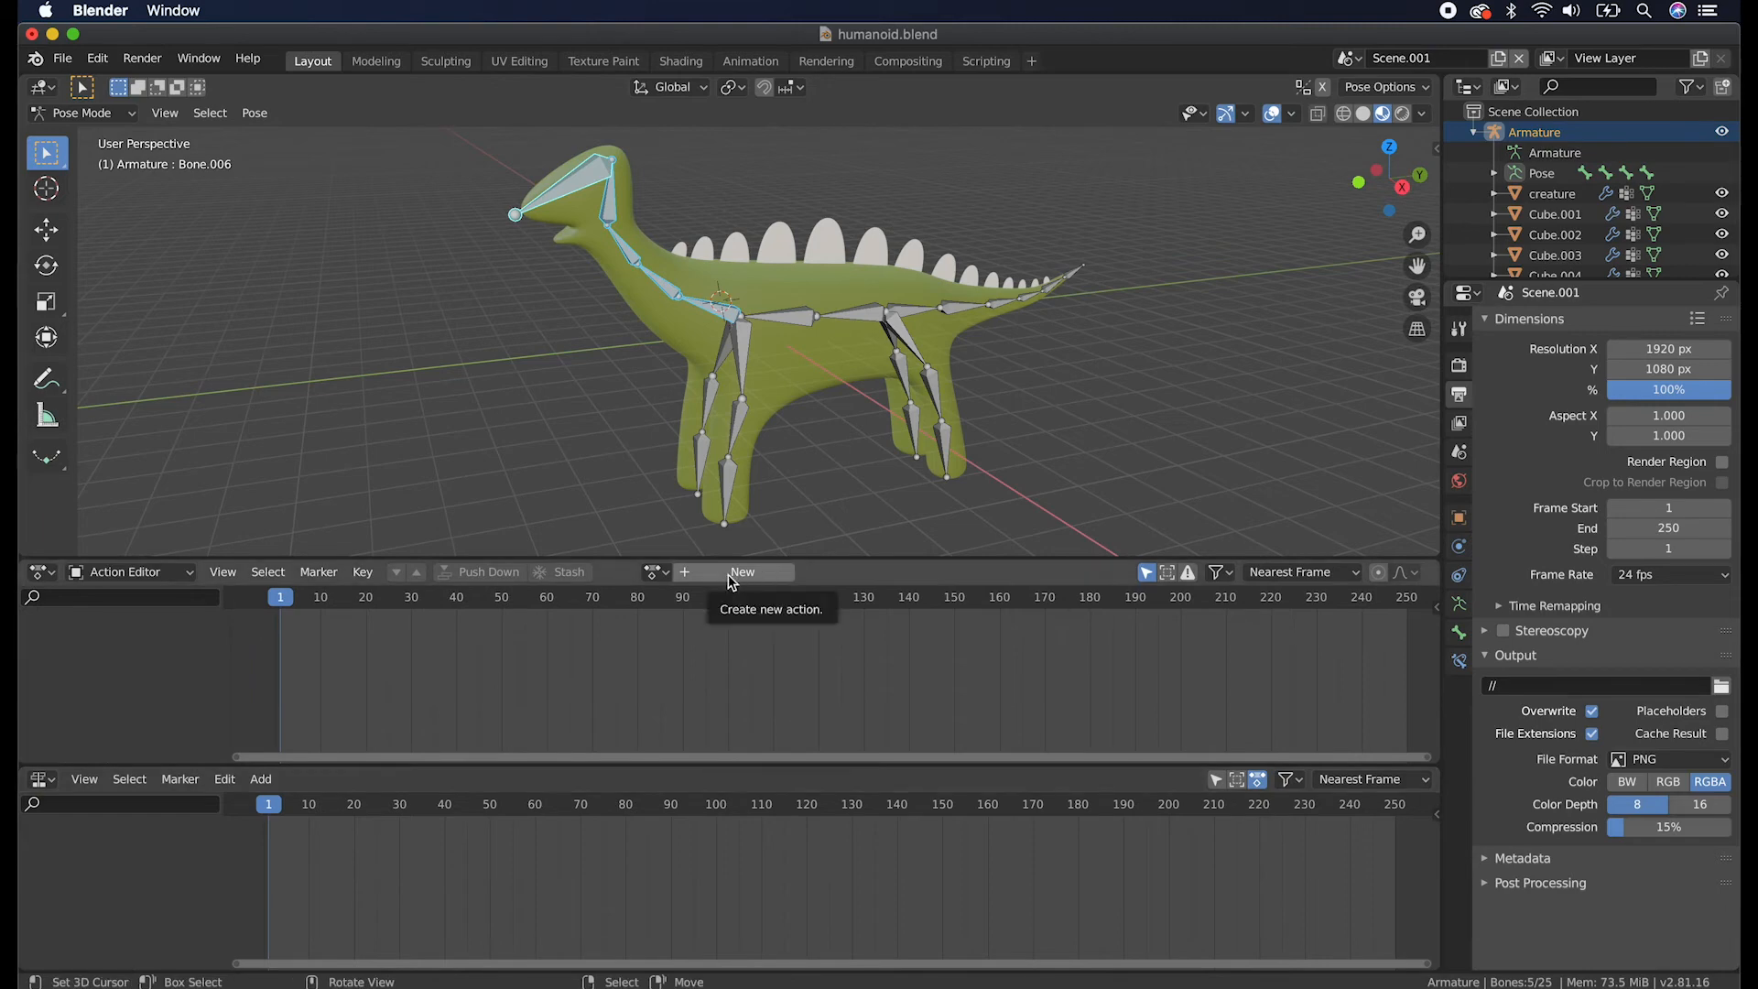
Create a new action named "head nod" and insert a Rotation keyframe for the selected neck and head bones at frame 1.
click(731, 575)
click(737, 572)
text(headnod)
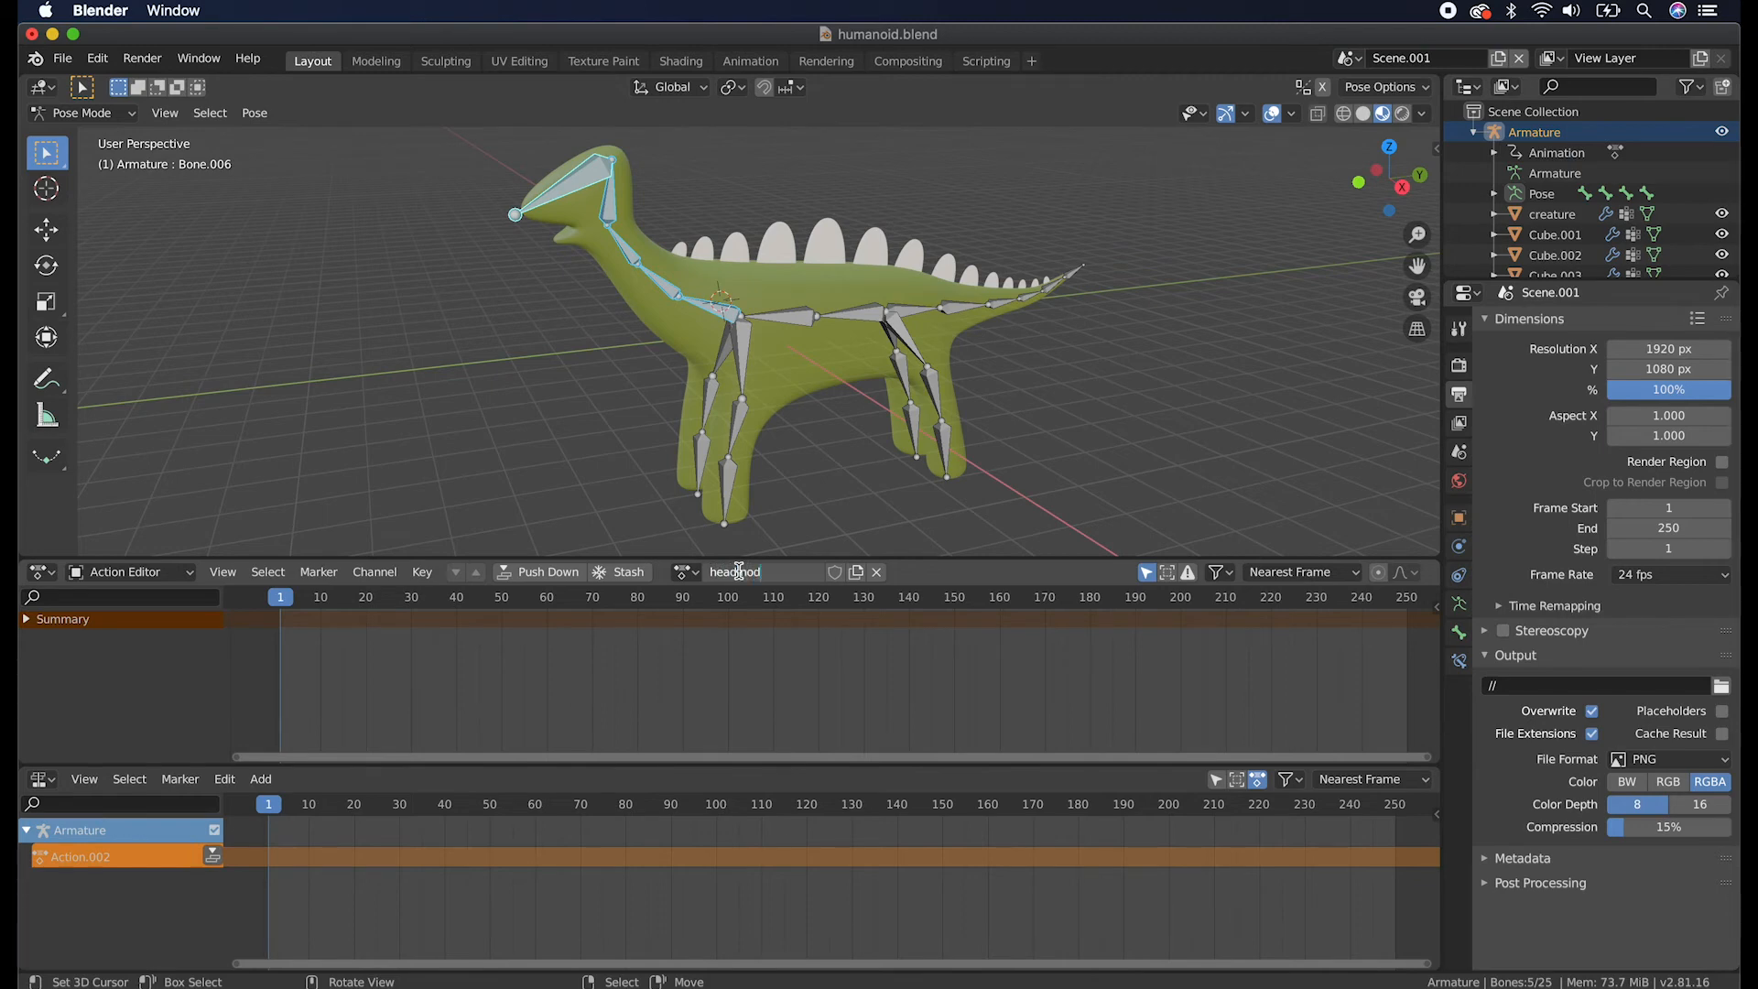
key(Return)
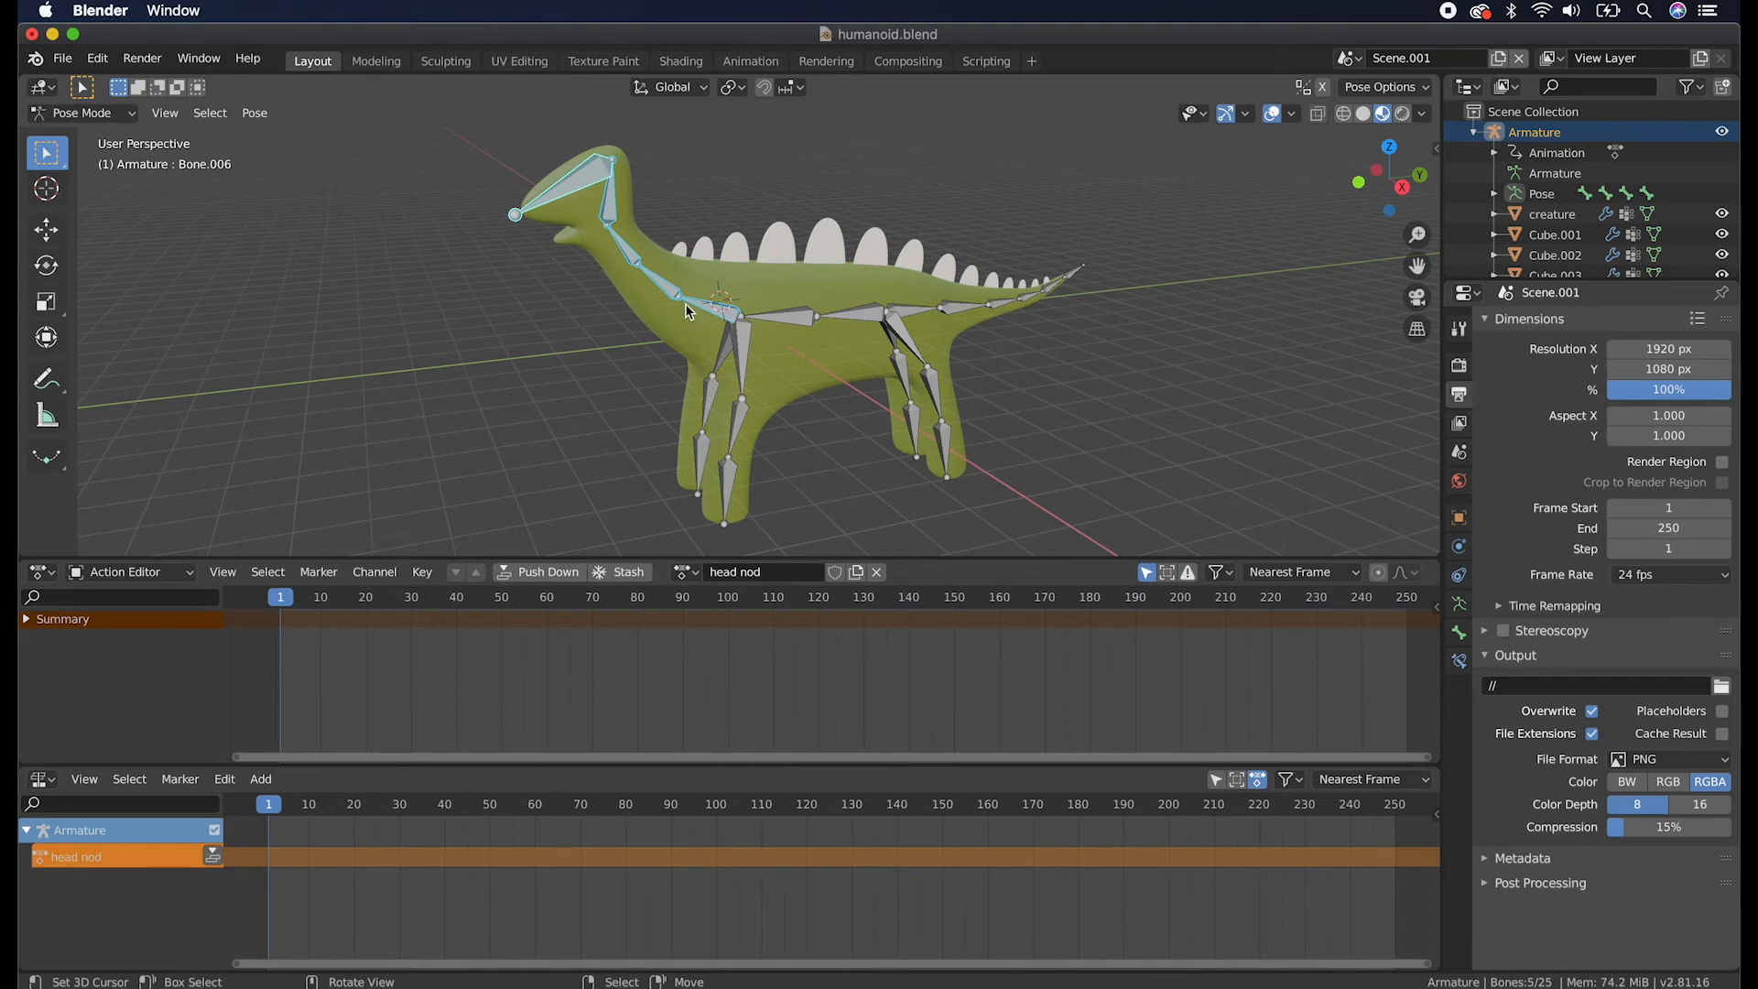
key(i)
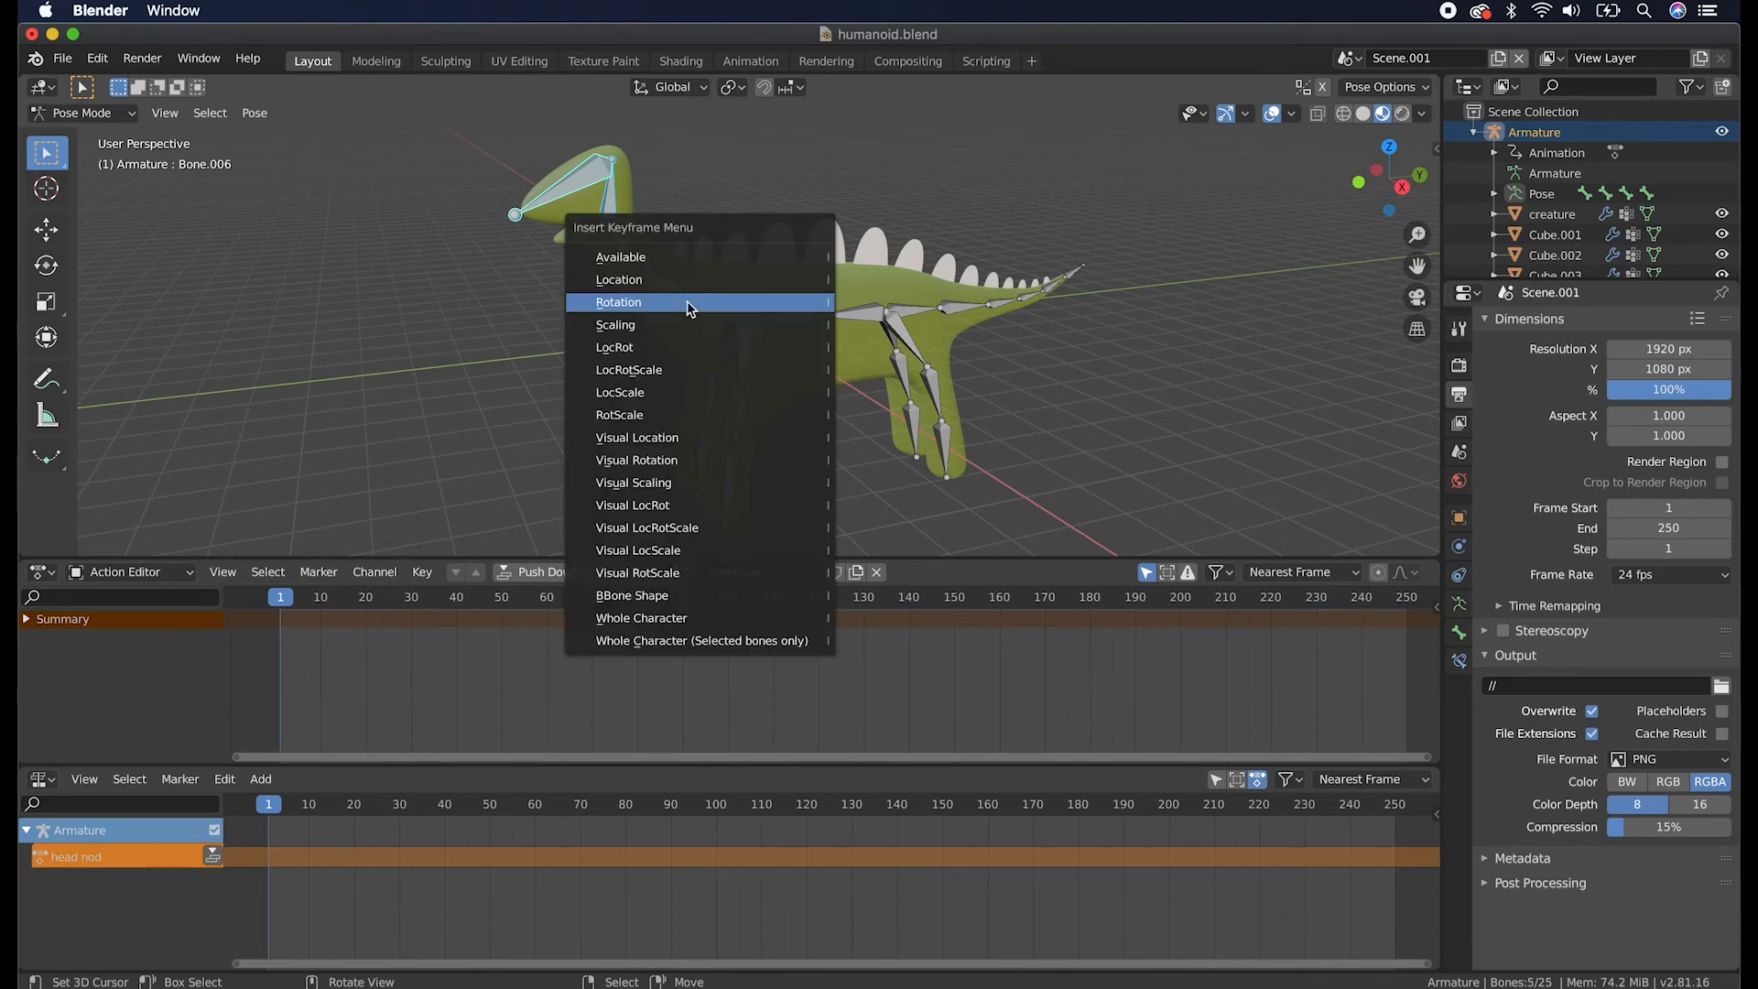
click(691, 305)
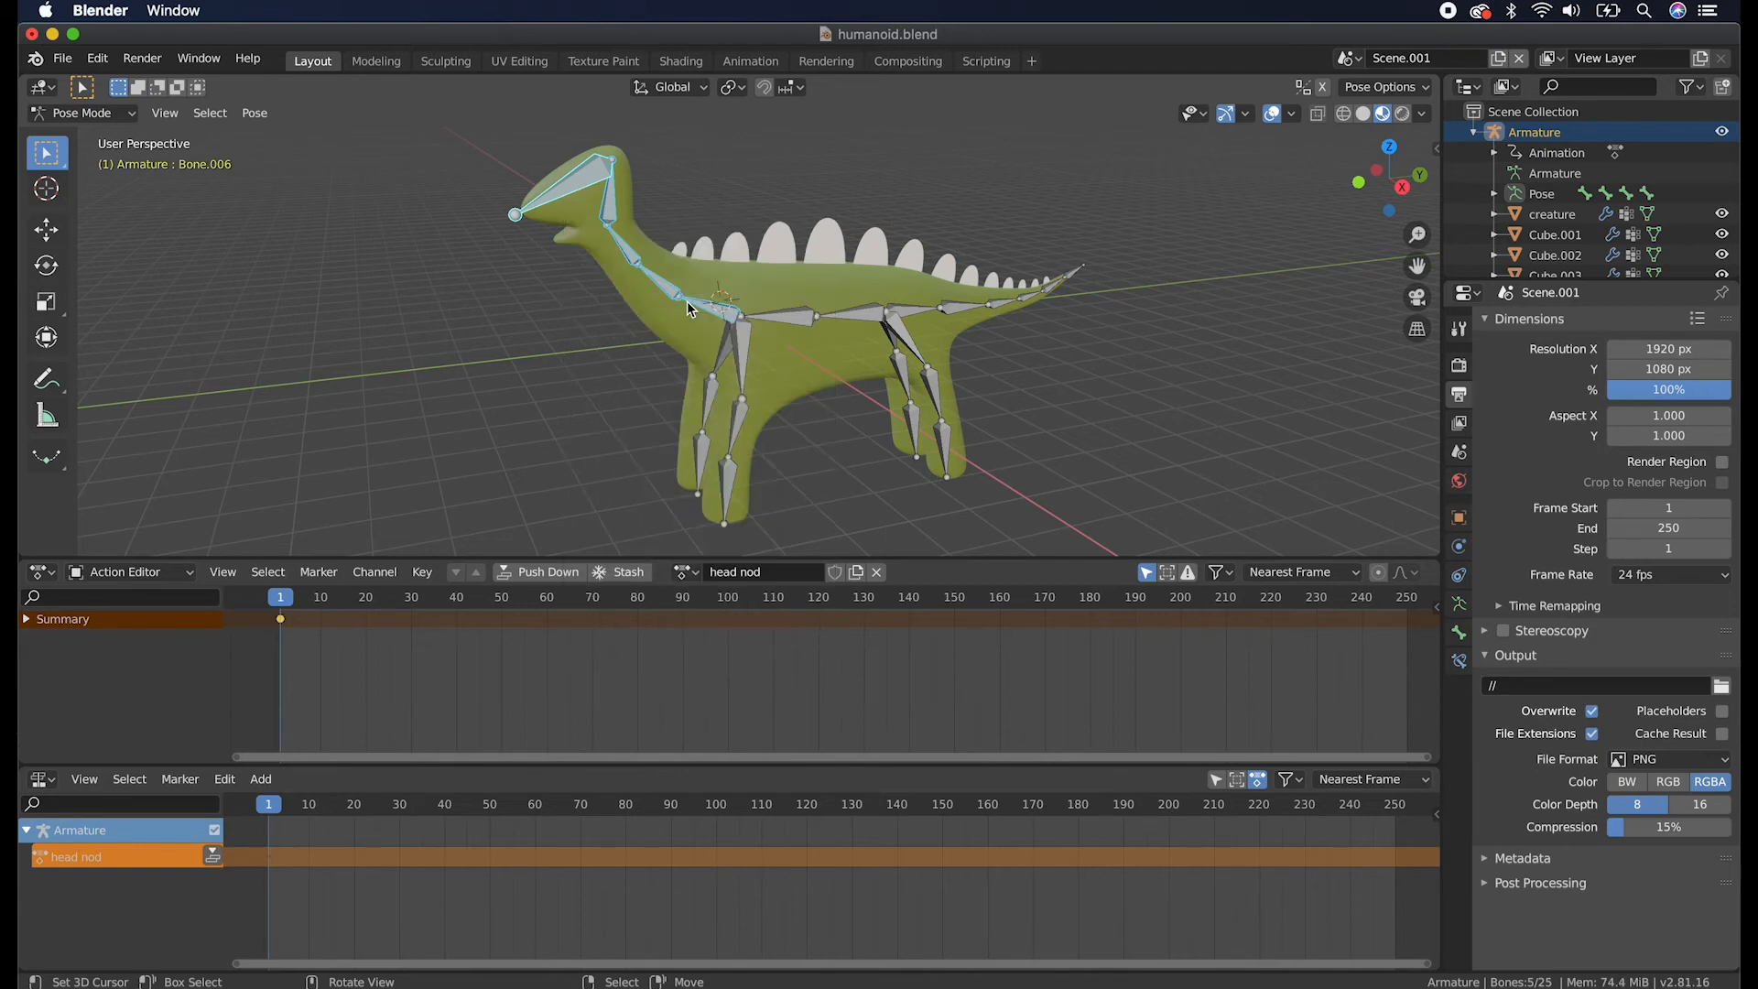
At frame 20, rotate the two lowest neck bones about the global X axis to lower the dinosaur's neck.
click(366, 609)
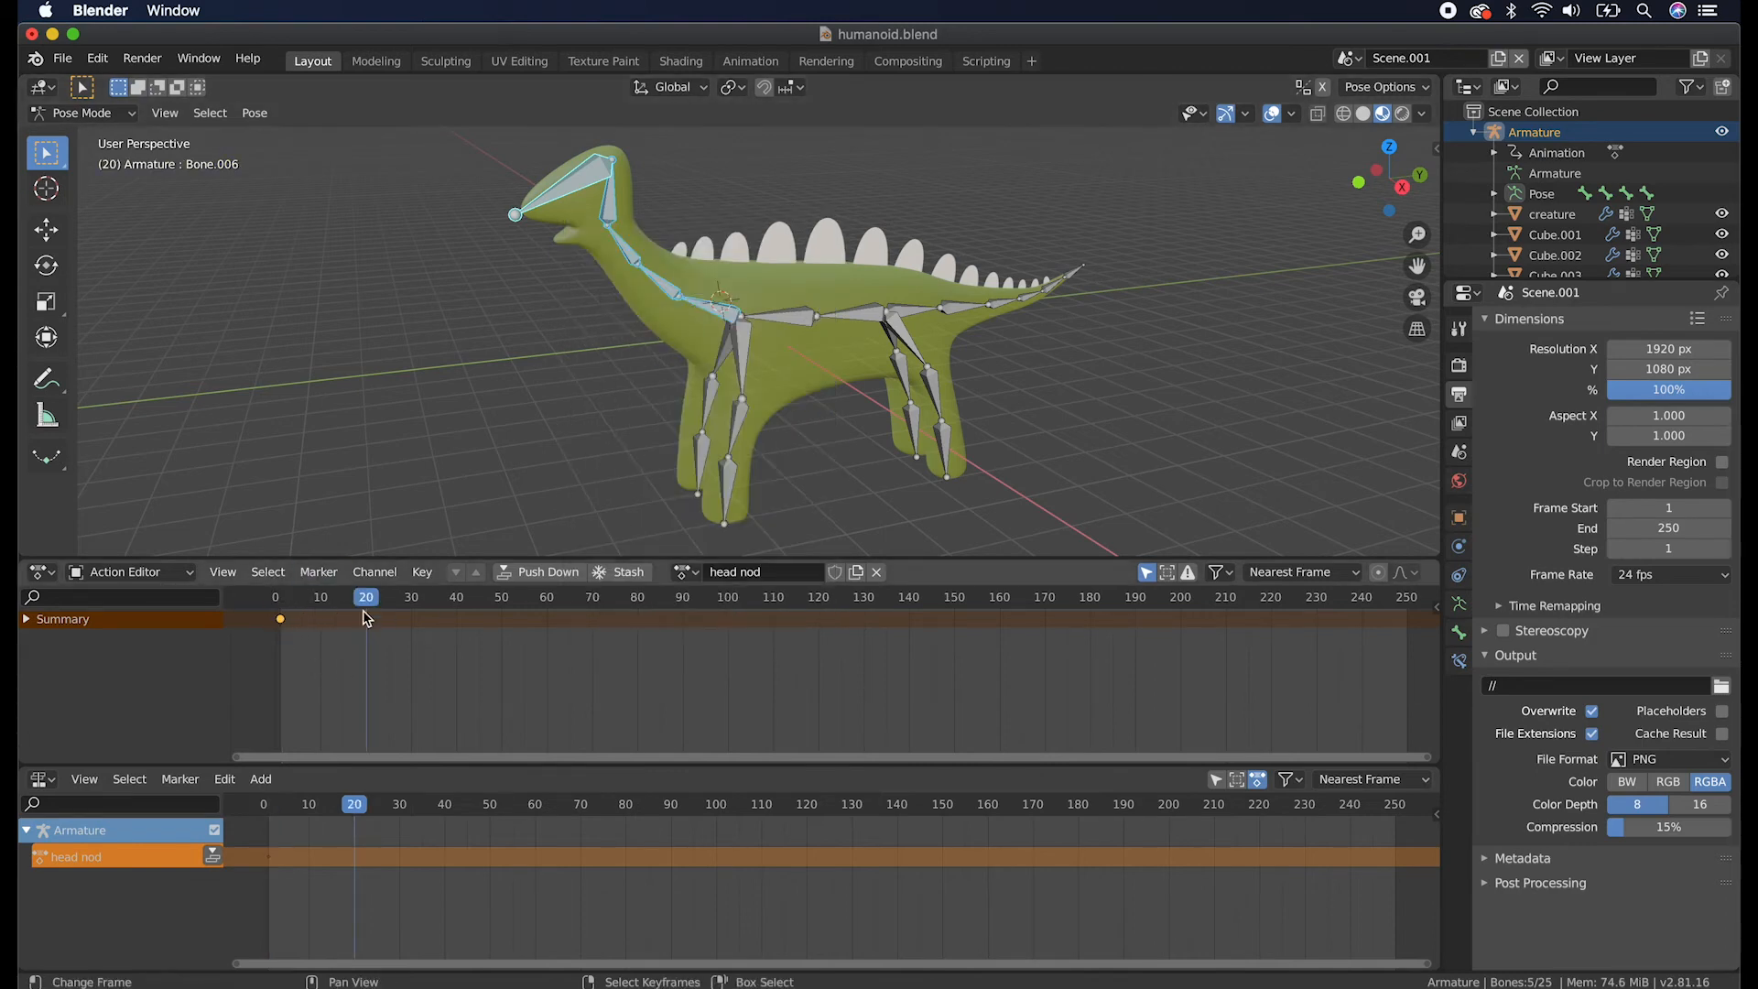
click(708, 313)
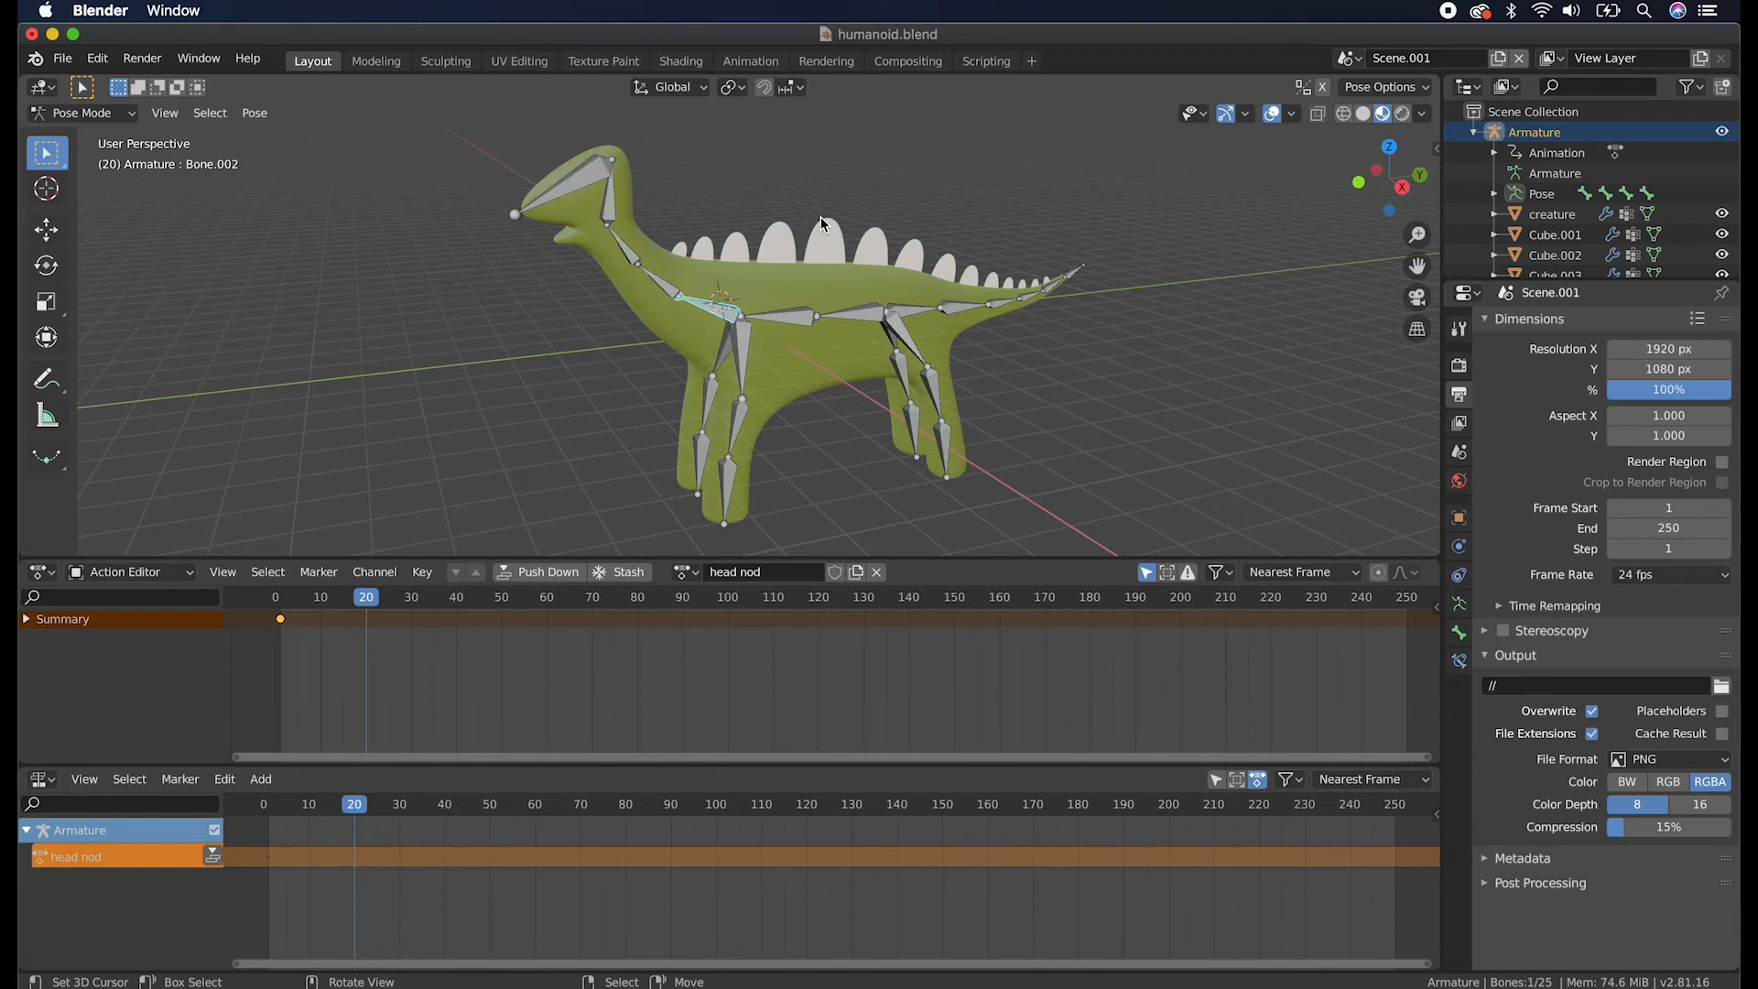
key(r)
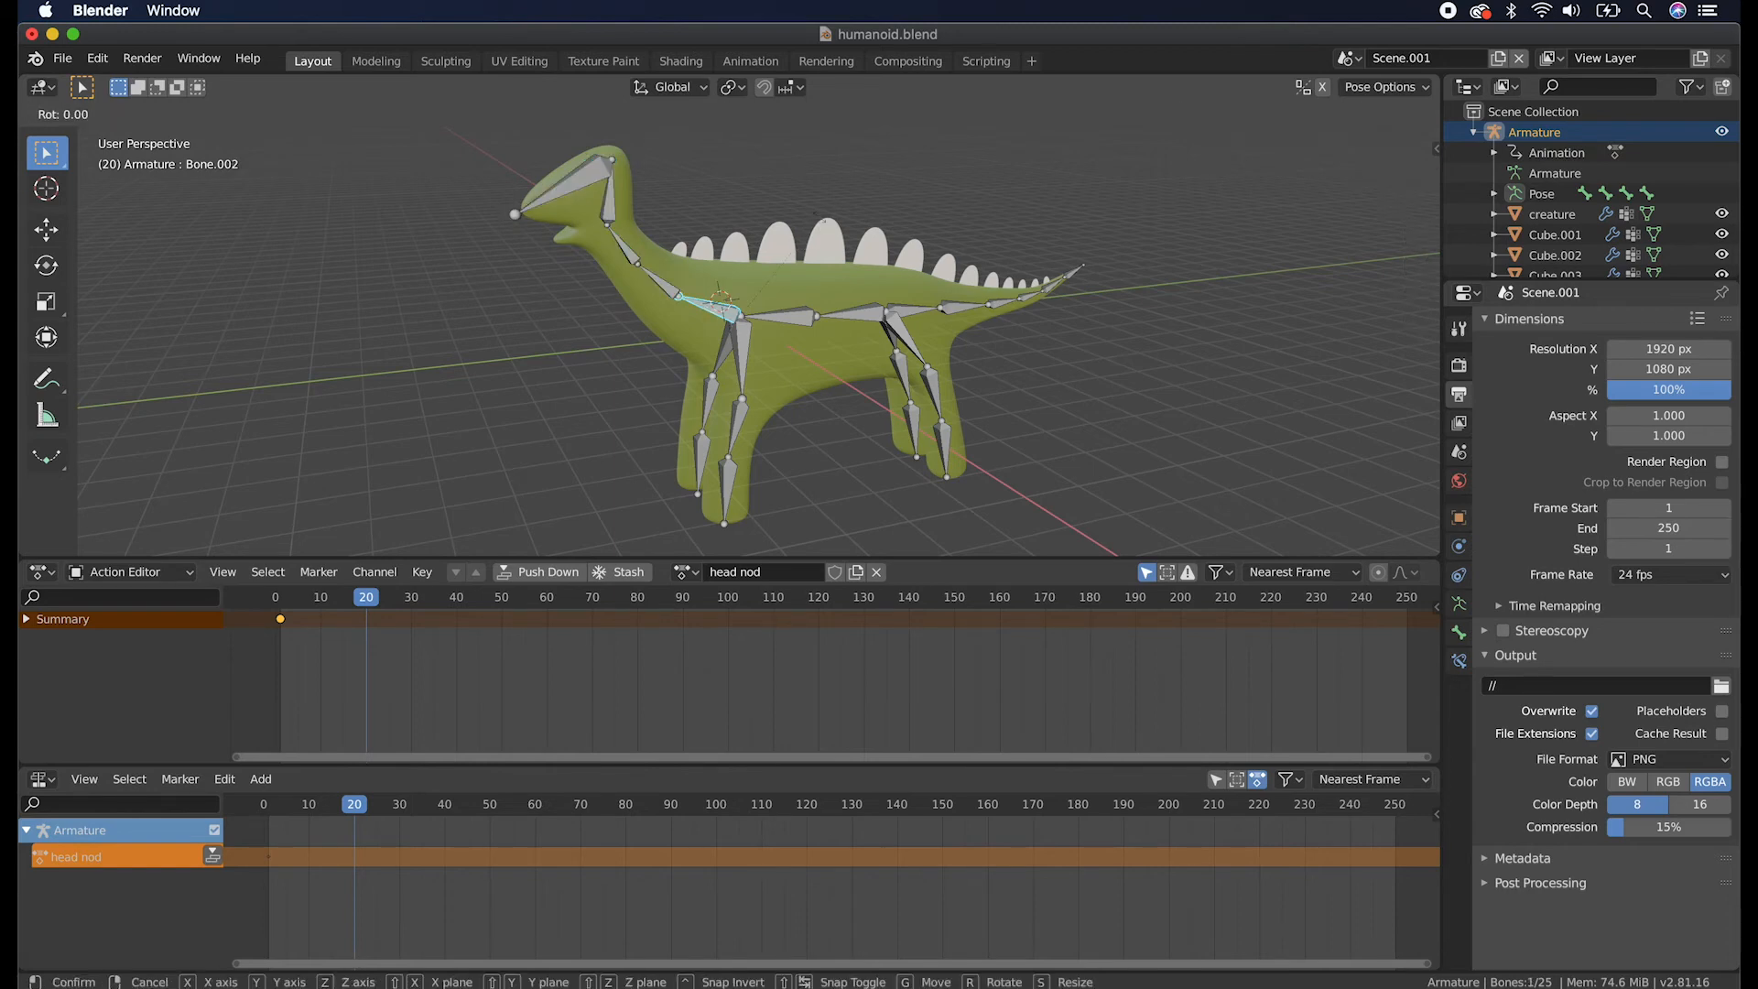
key(x)
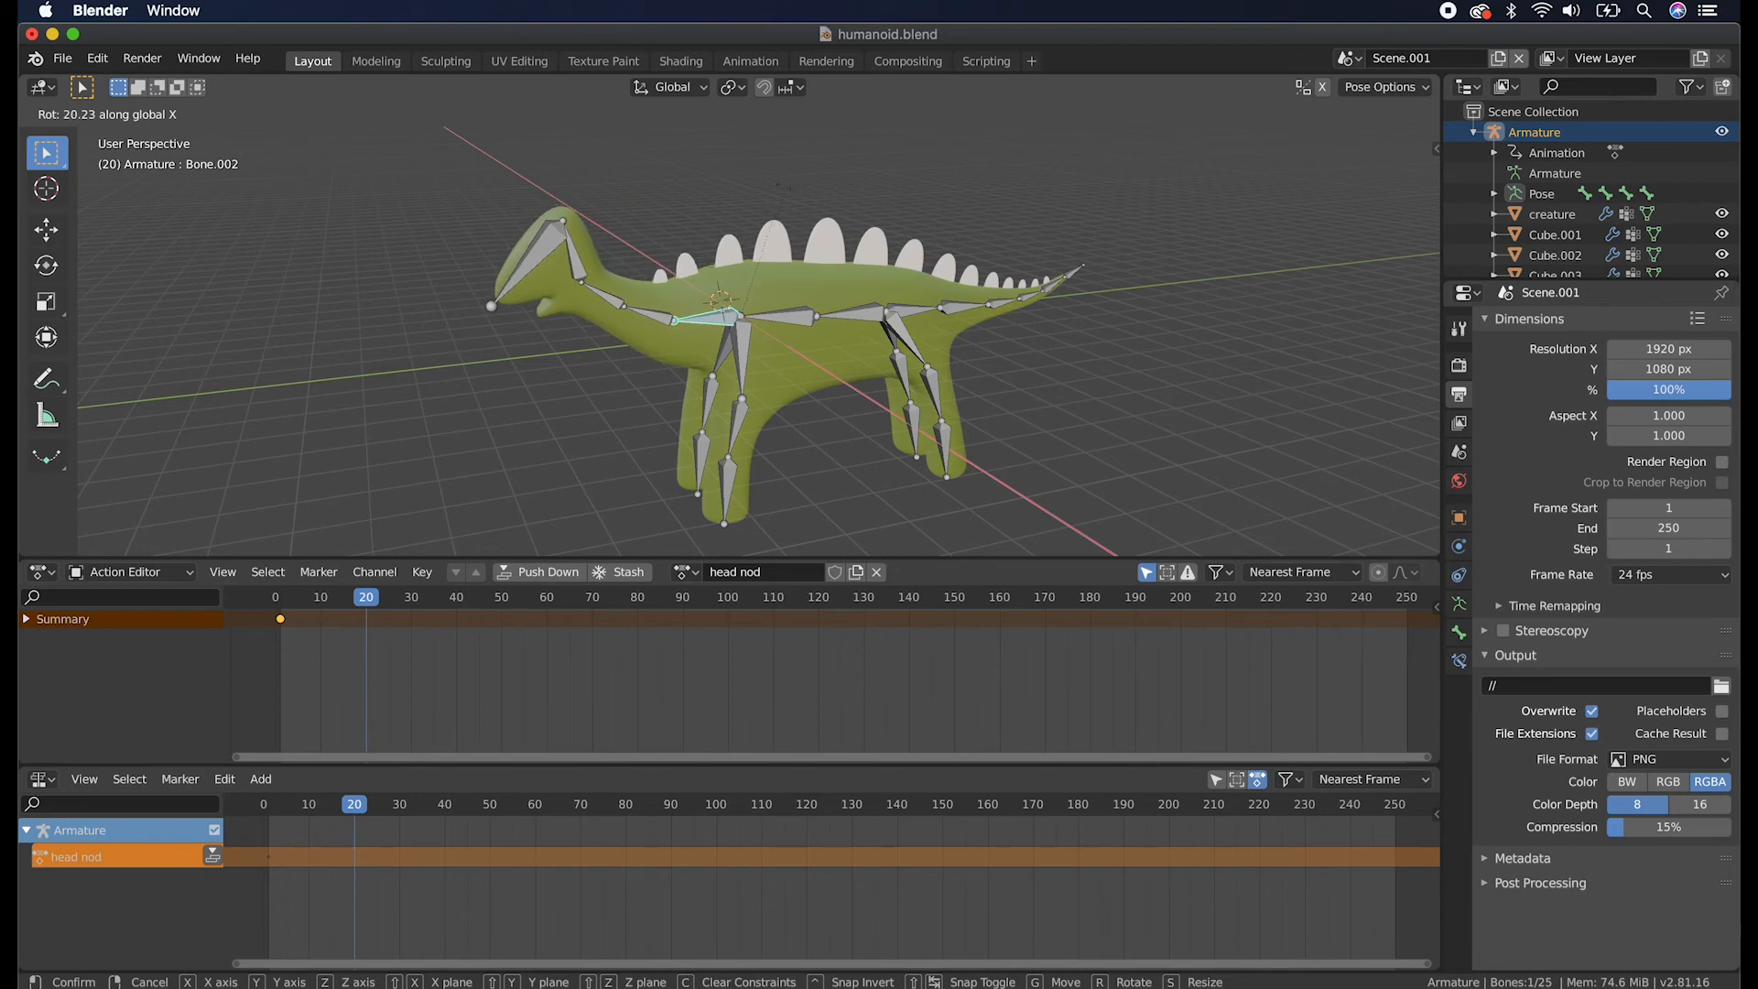
click(667, 333)
click(663, 325)
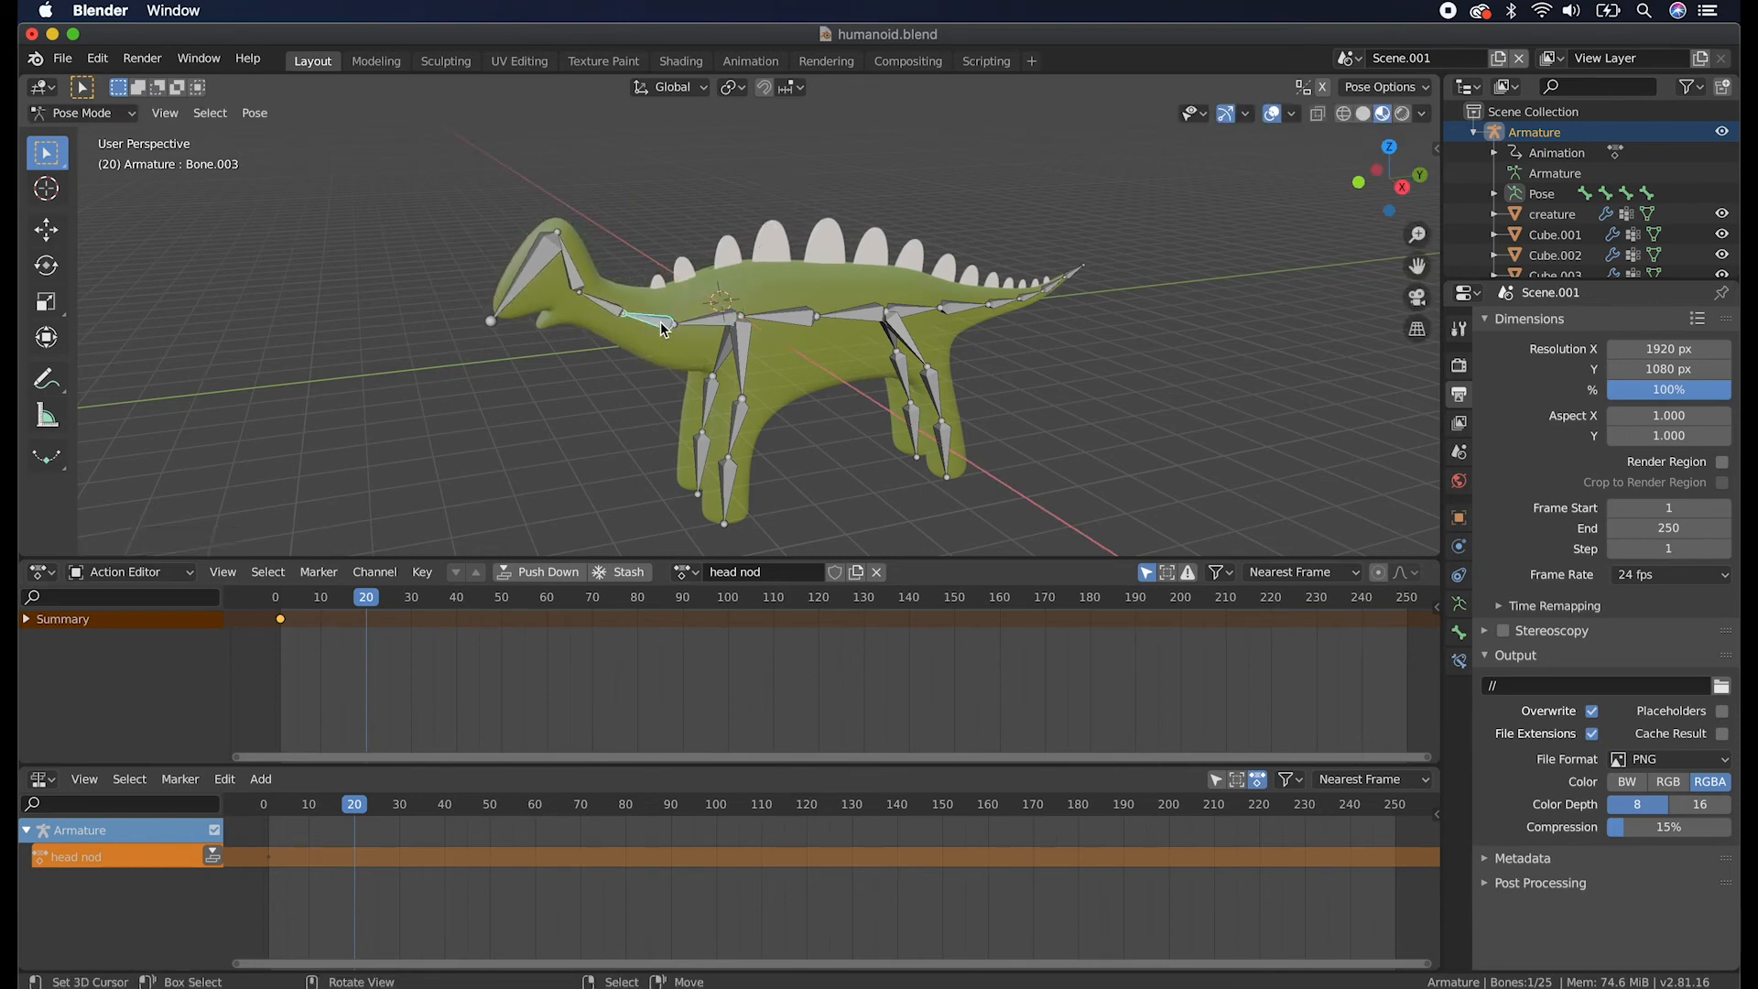
key(r)
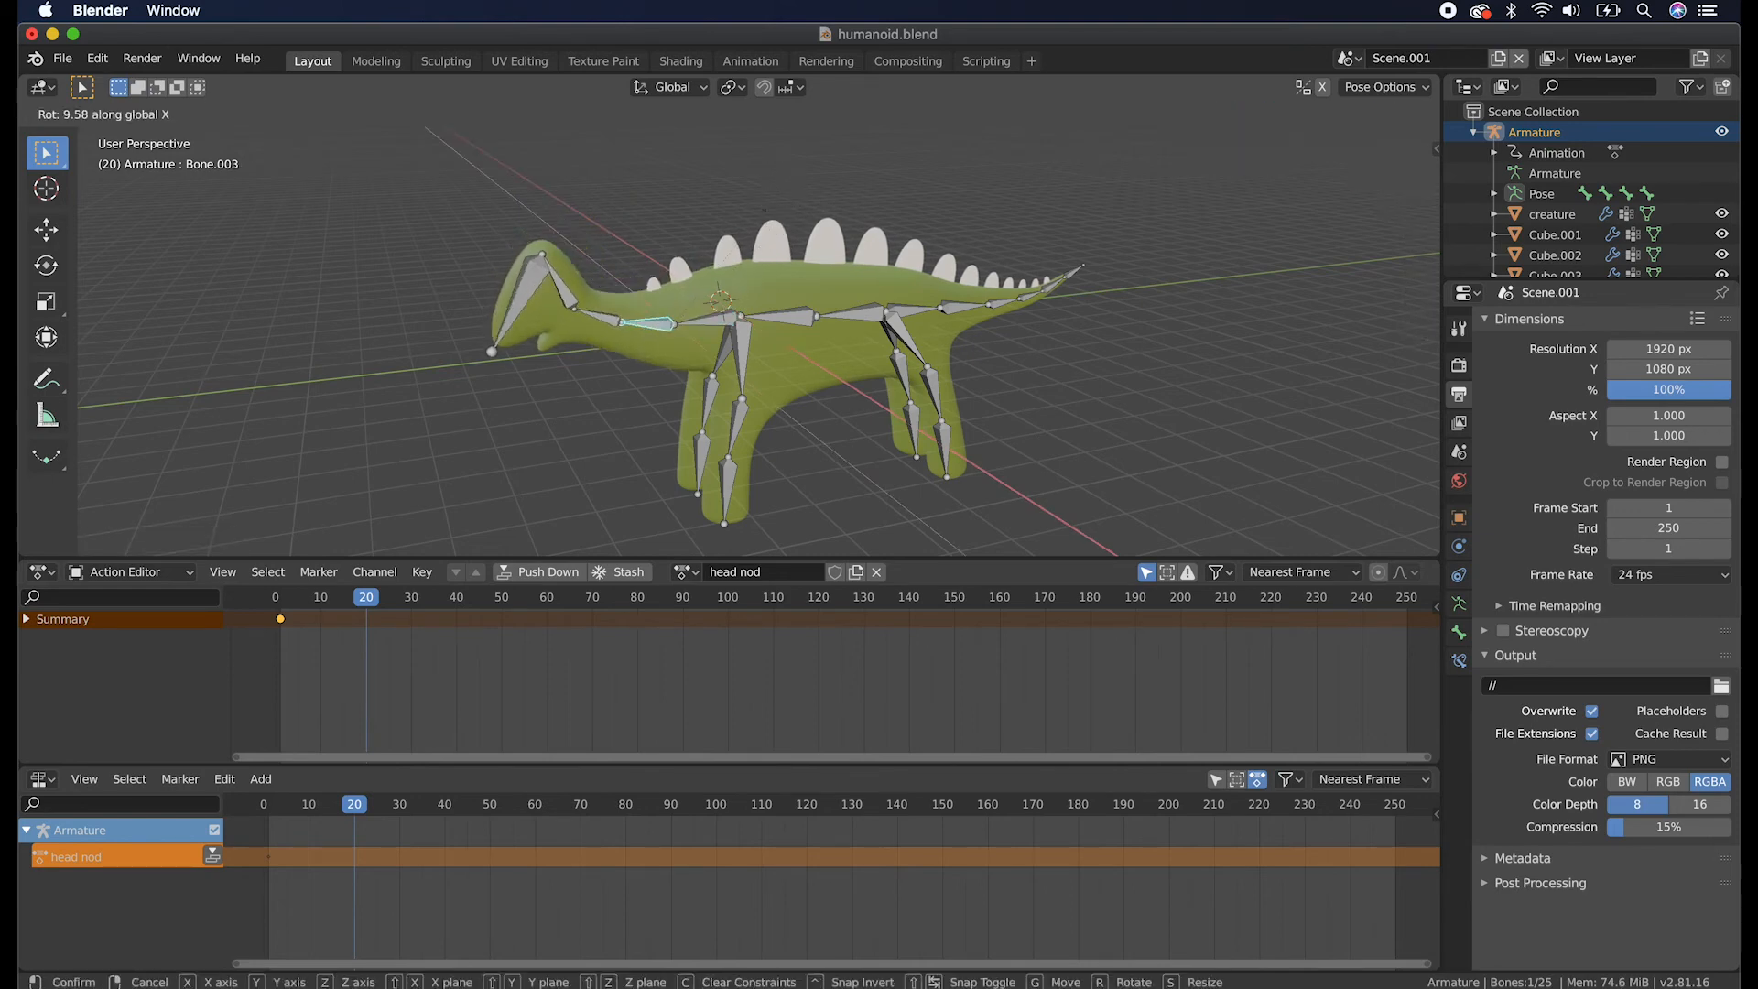
click(732, 201)
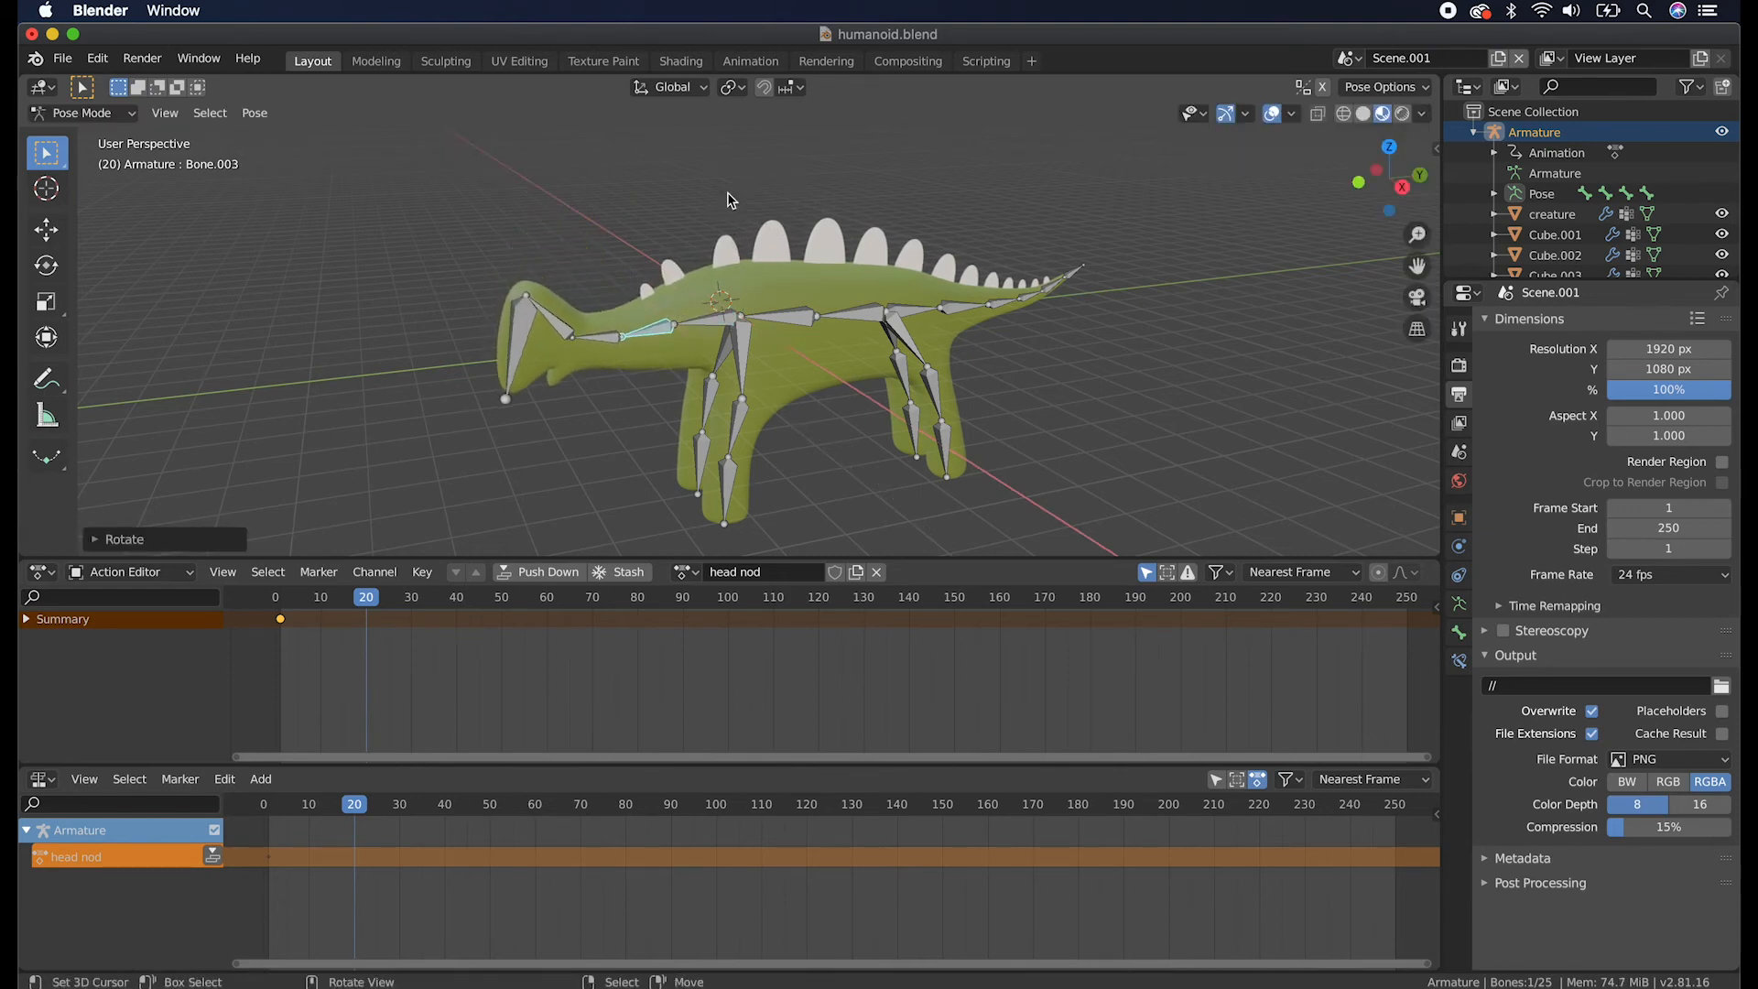
Rotate the third neck bone further downward, and rotate the uppermost neck bone about the X axis to tilt the head forward.
click(606, 335)
key(r)
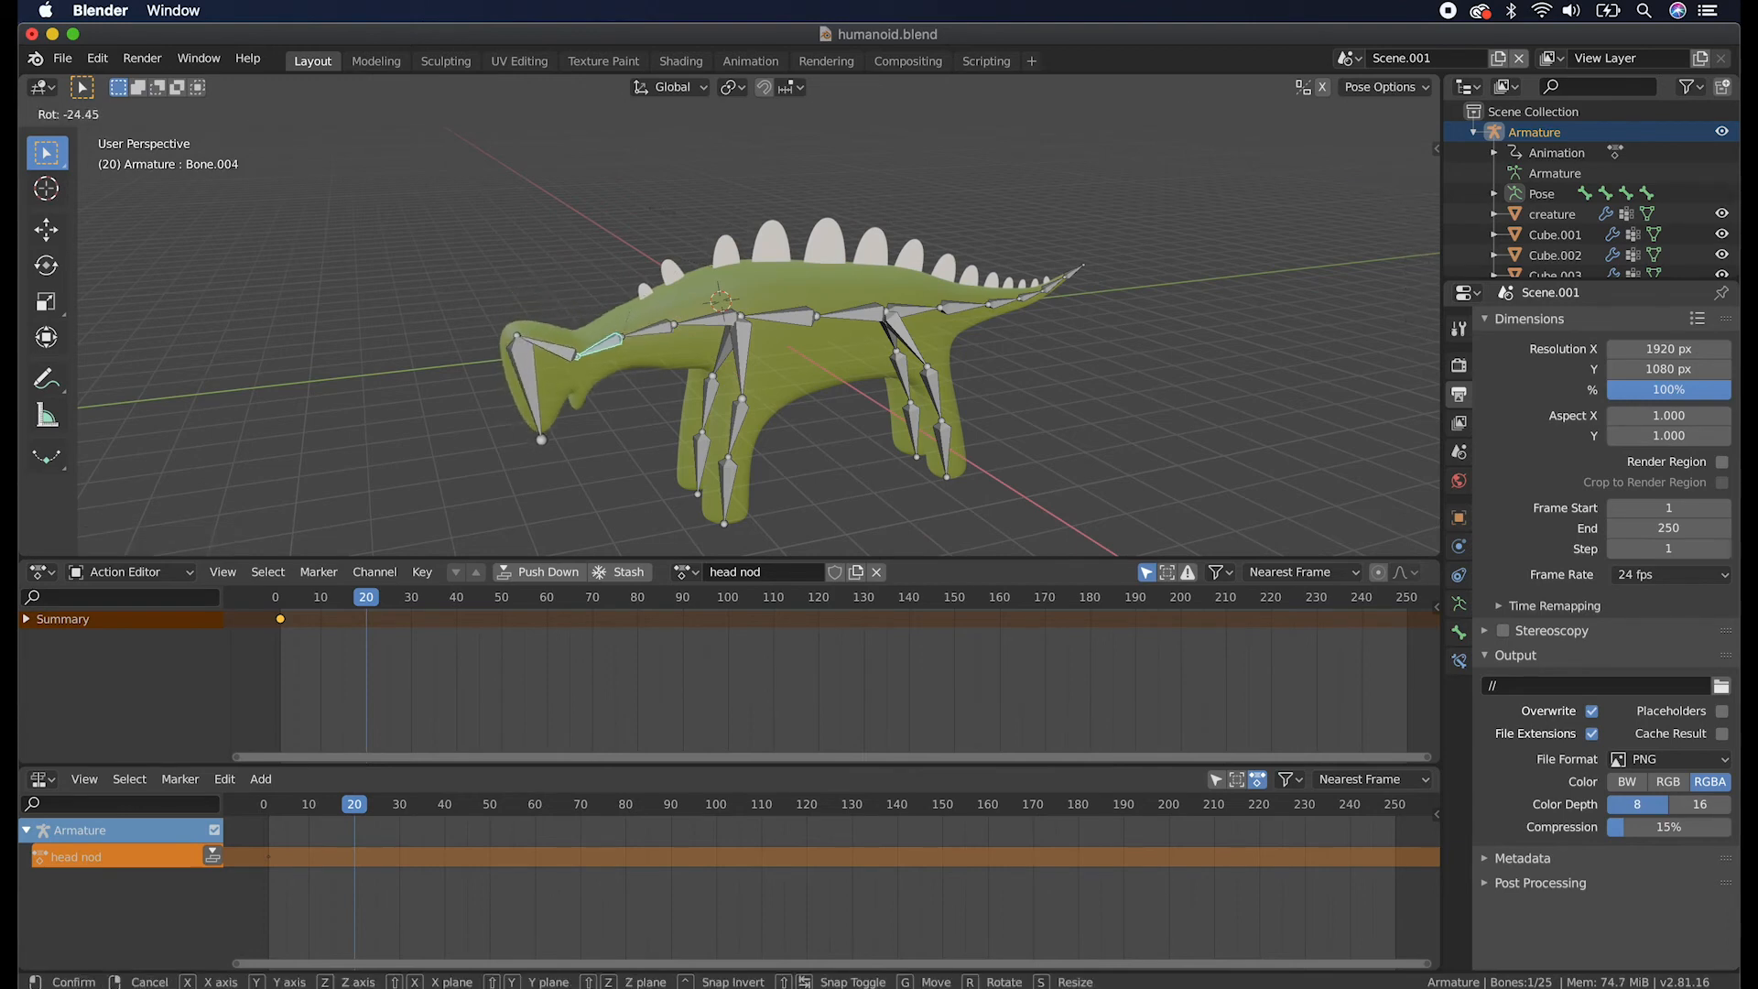
click(655, 211)
right_click(554, 350)
key(r)
key(x)
click(739, 277)
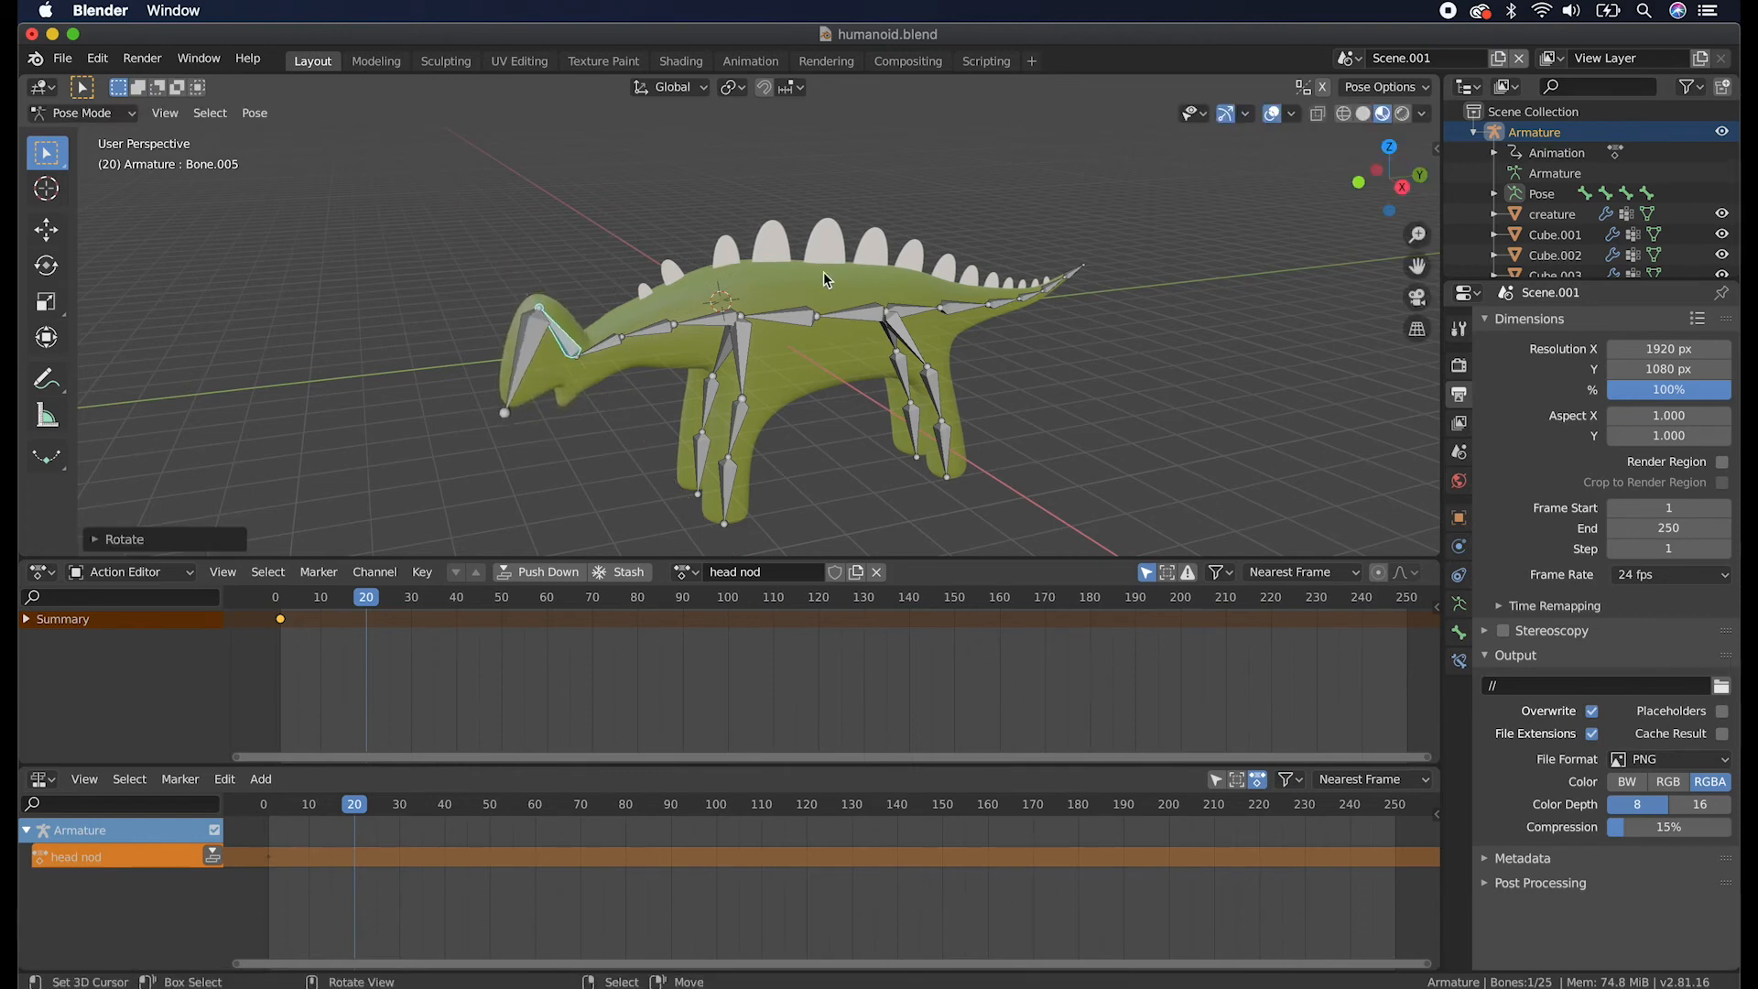
Box-select all neck and head bones and insert a Rotation keyframe for them at frame 20.
key(b)
drag(480, 269, 705, 368)
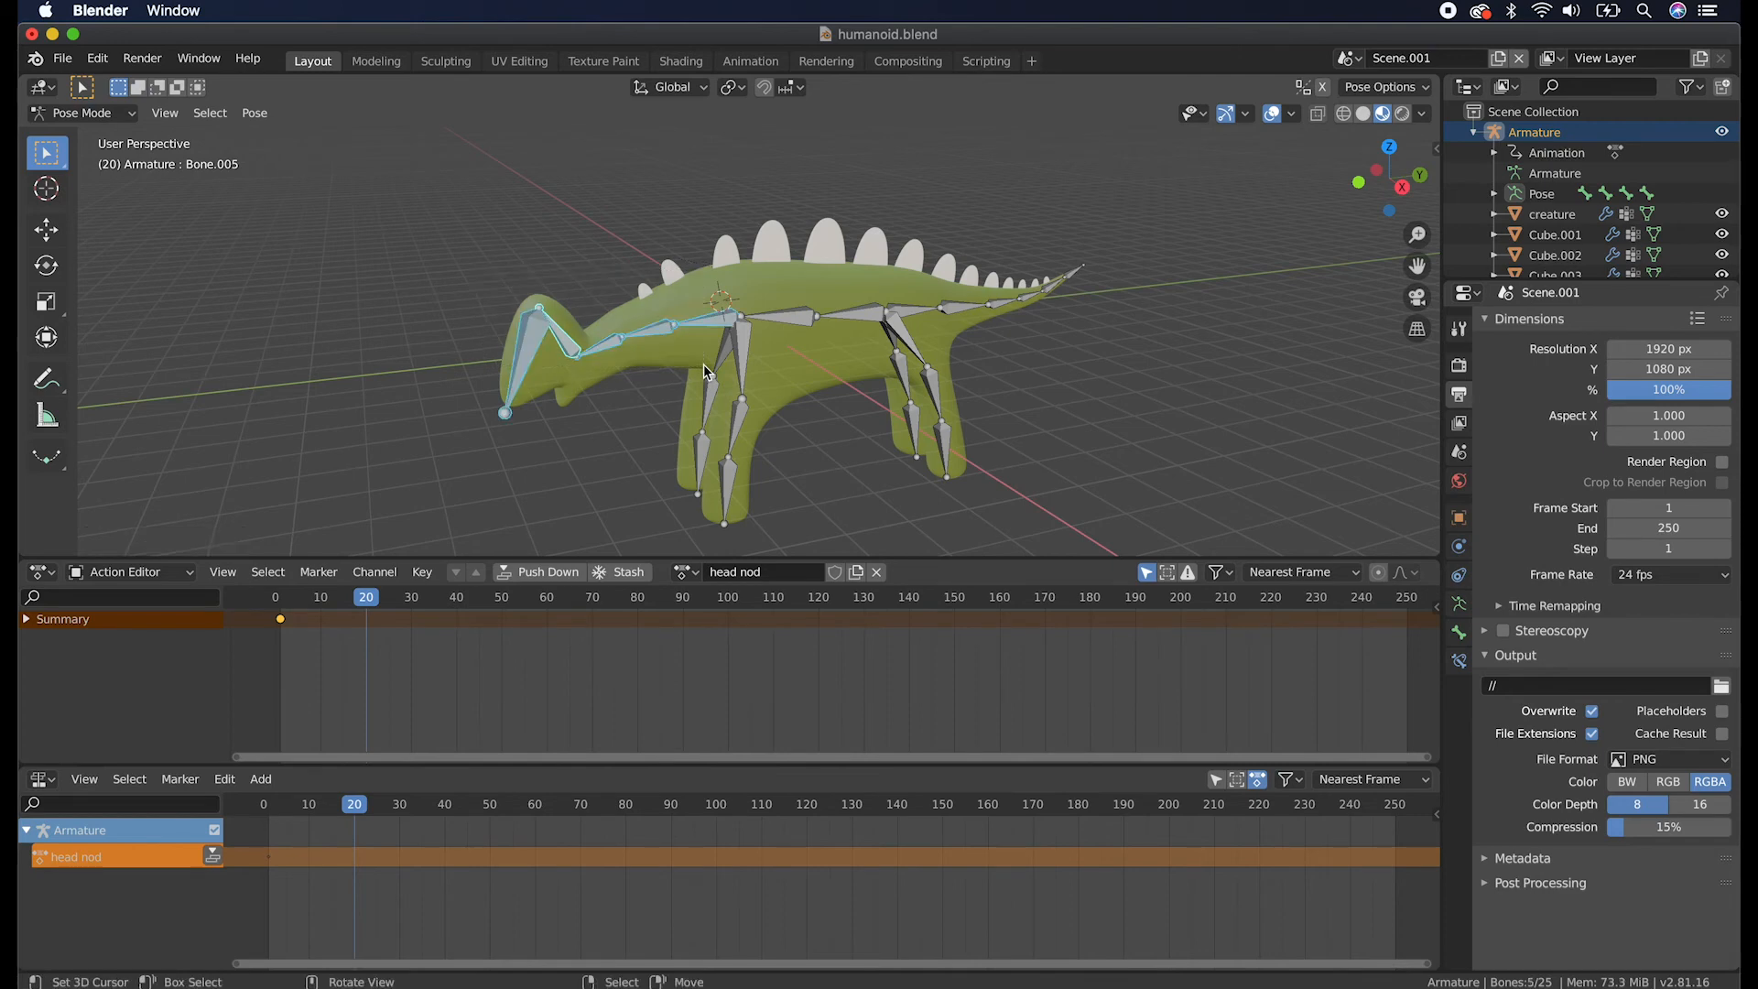
key(i)
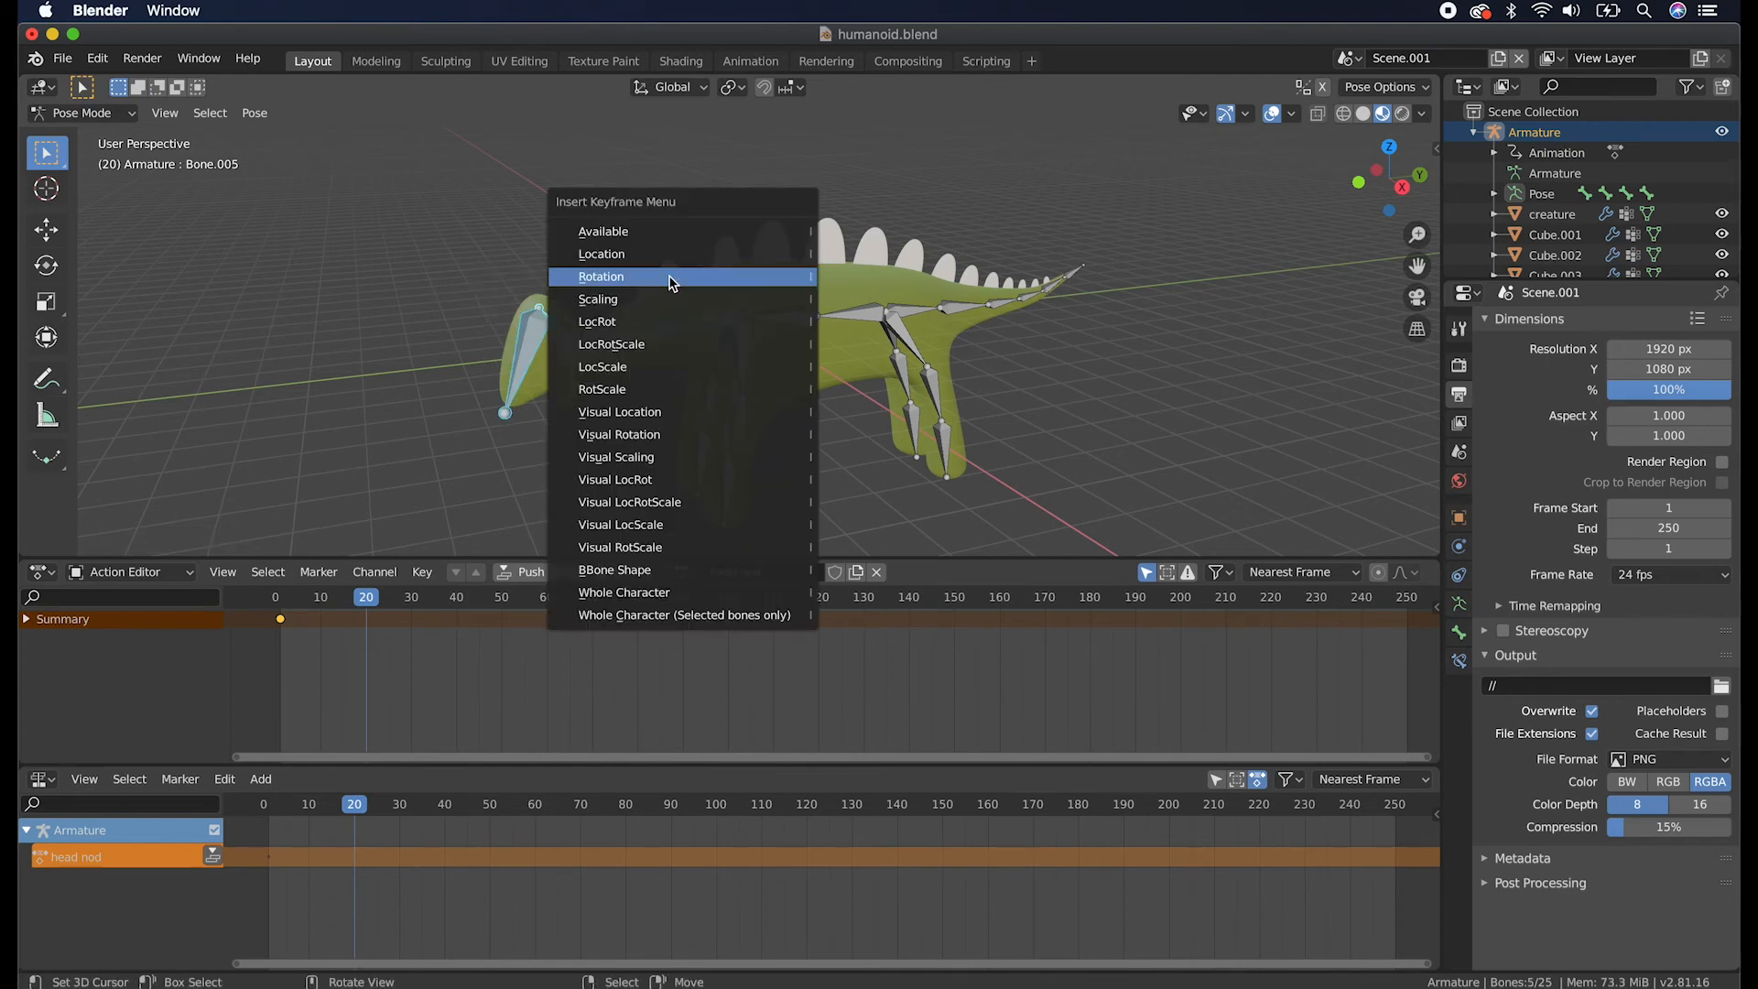
click(673, 277)
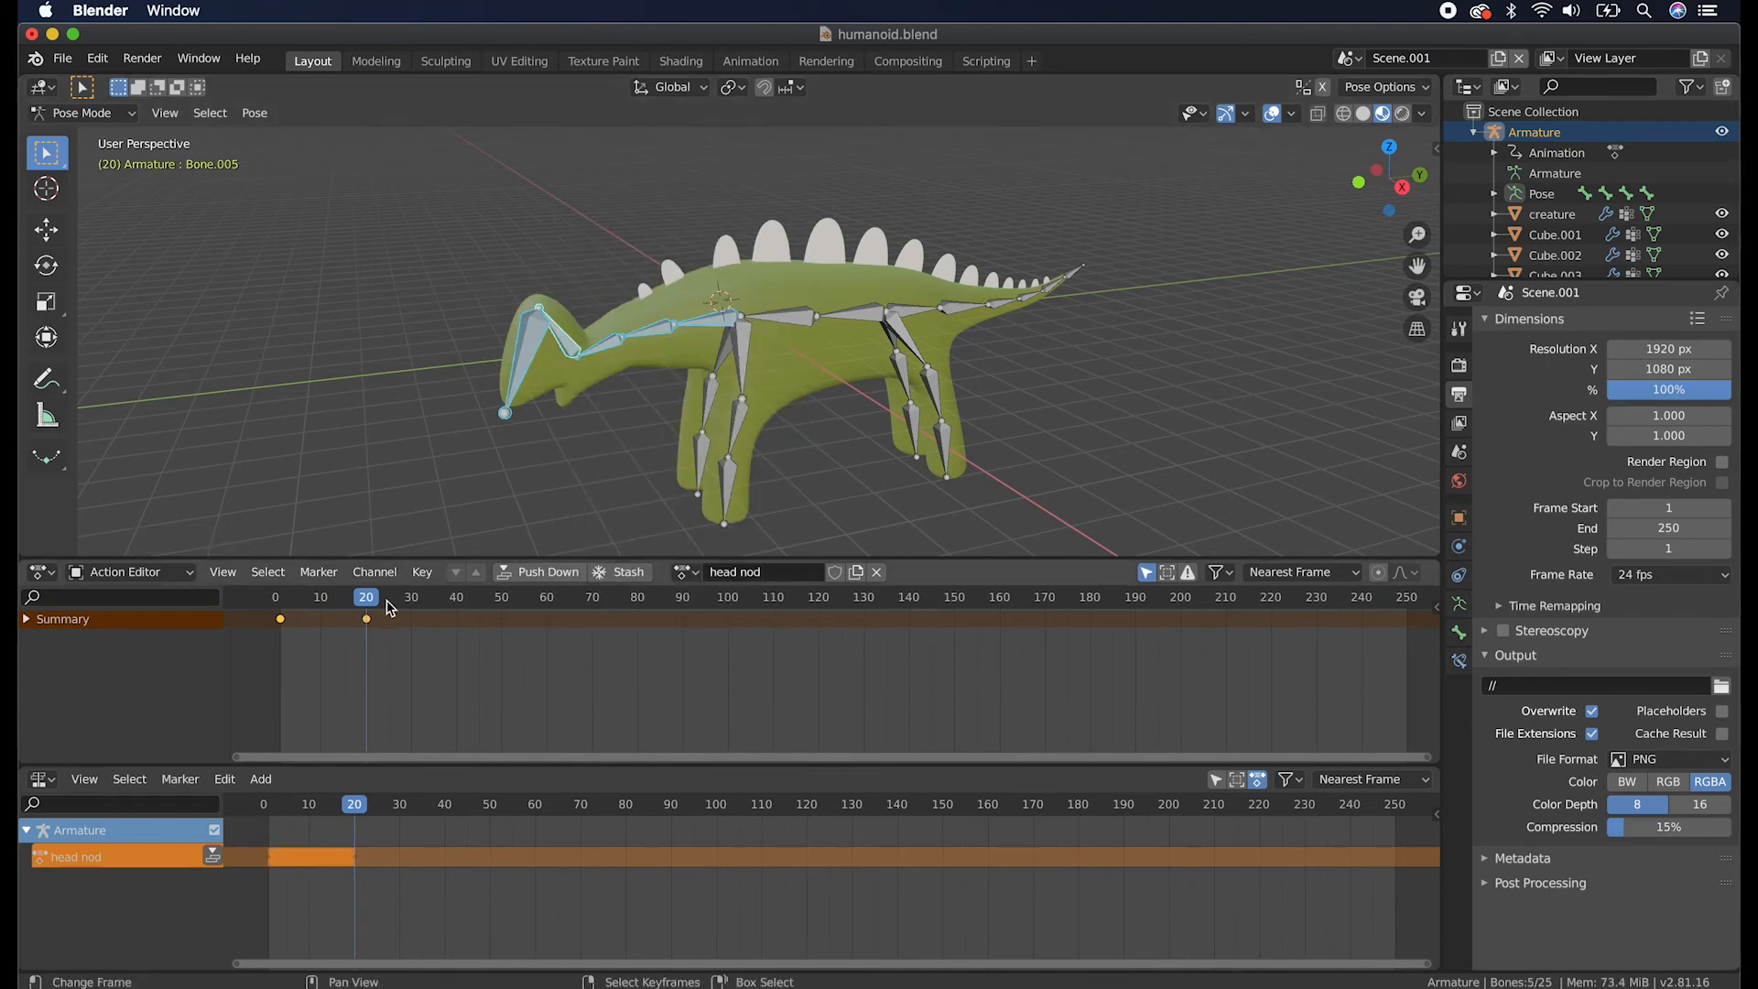
Duplicate the frame 1 keyframe of the "head nod" action to frame 40 and scrub through the full nod.
drag(380, 600, 330, 600)
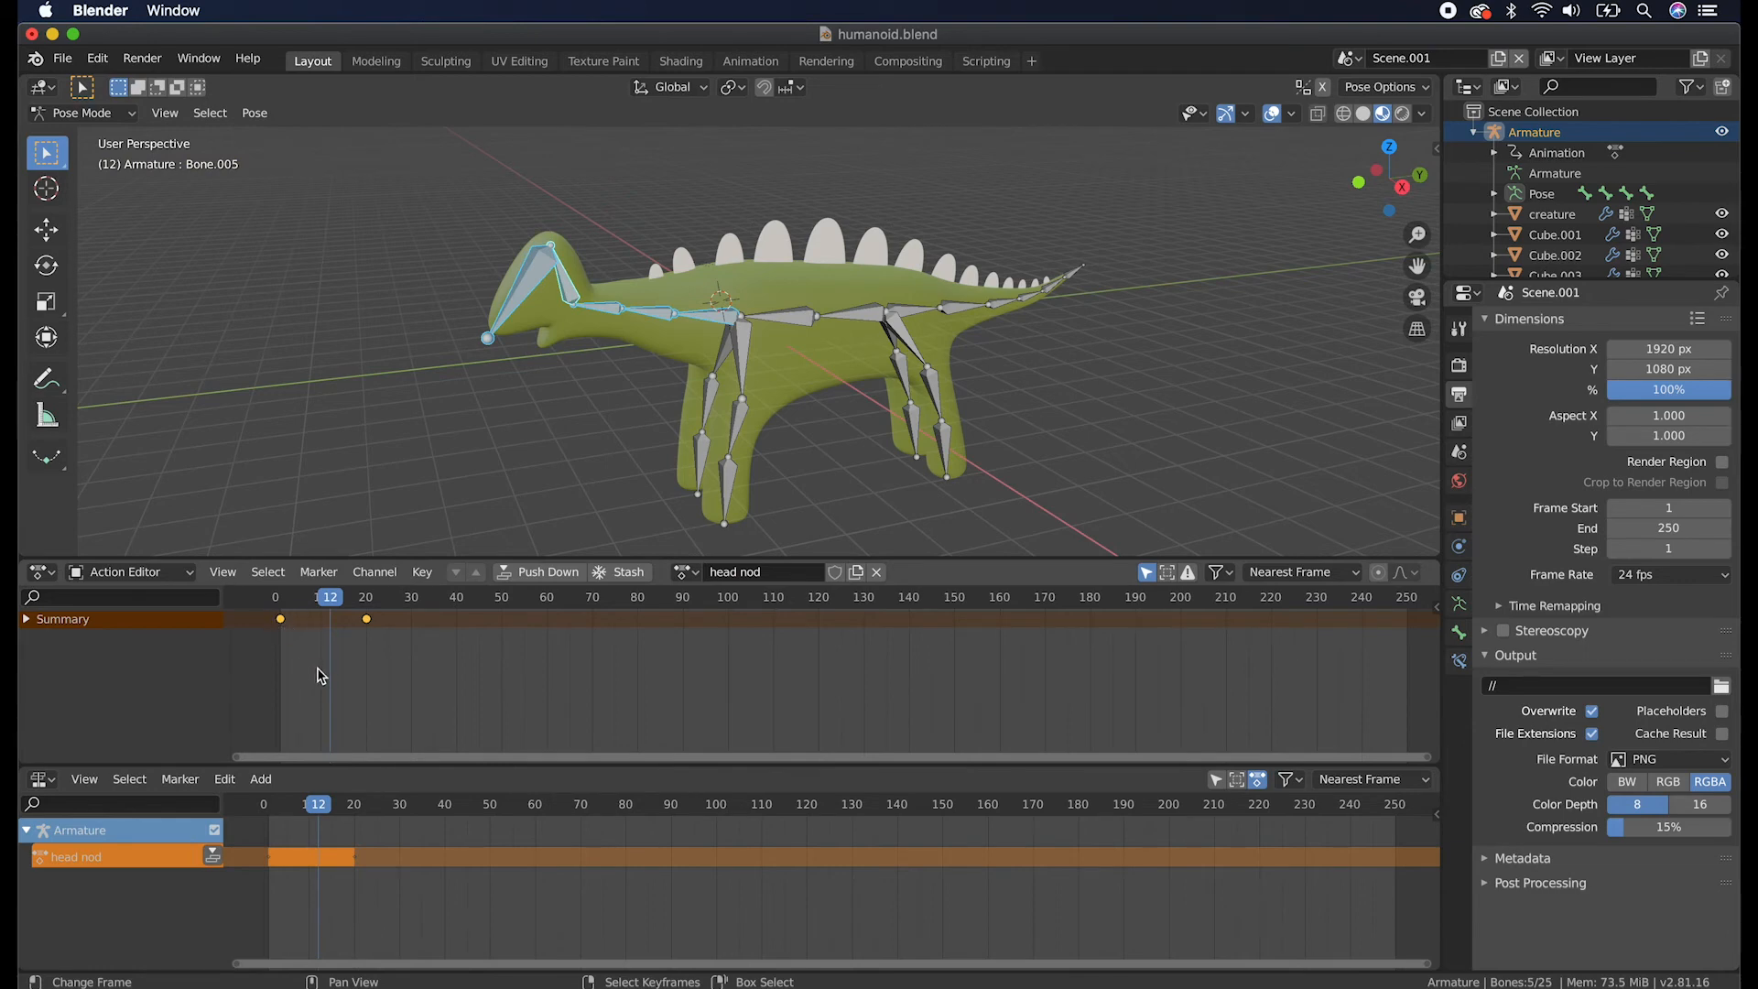
drag(316, 649, 284, 628)
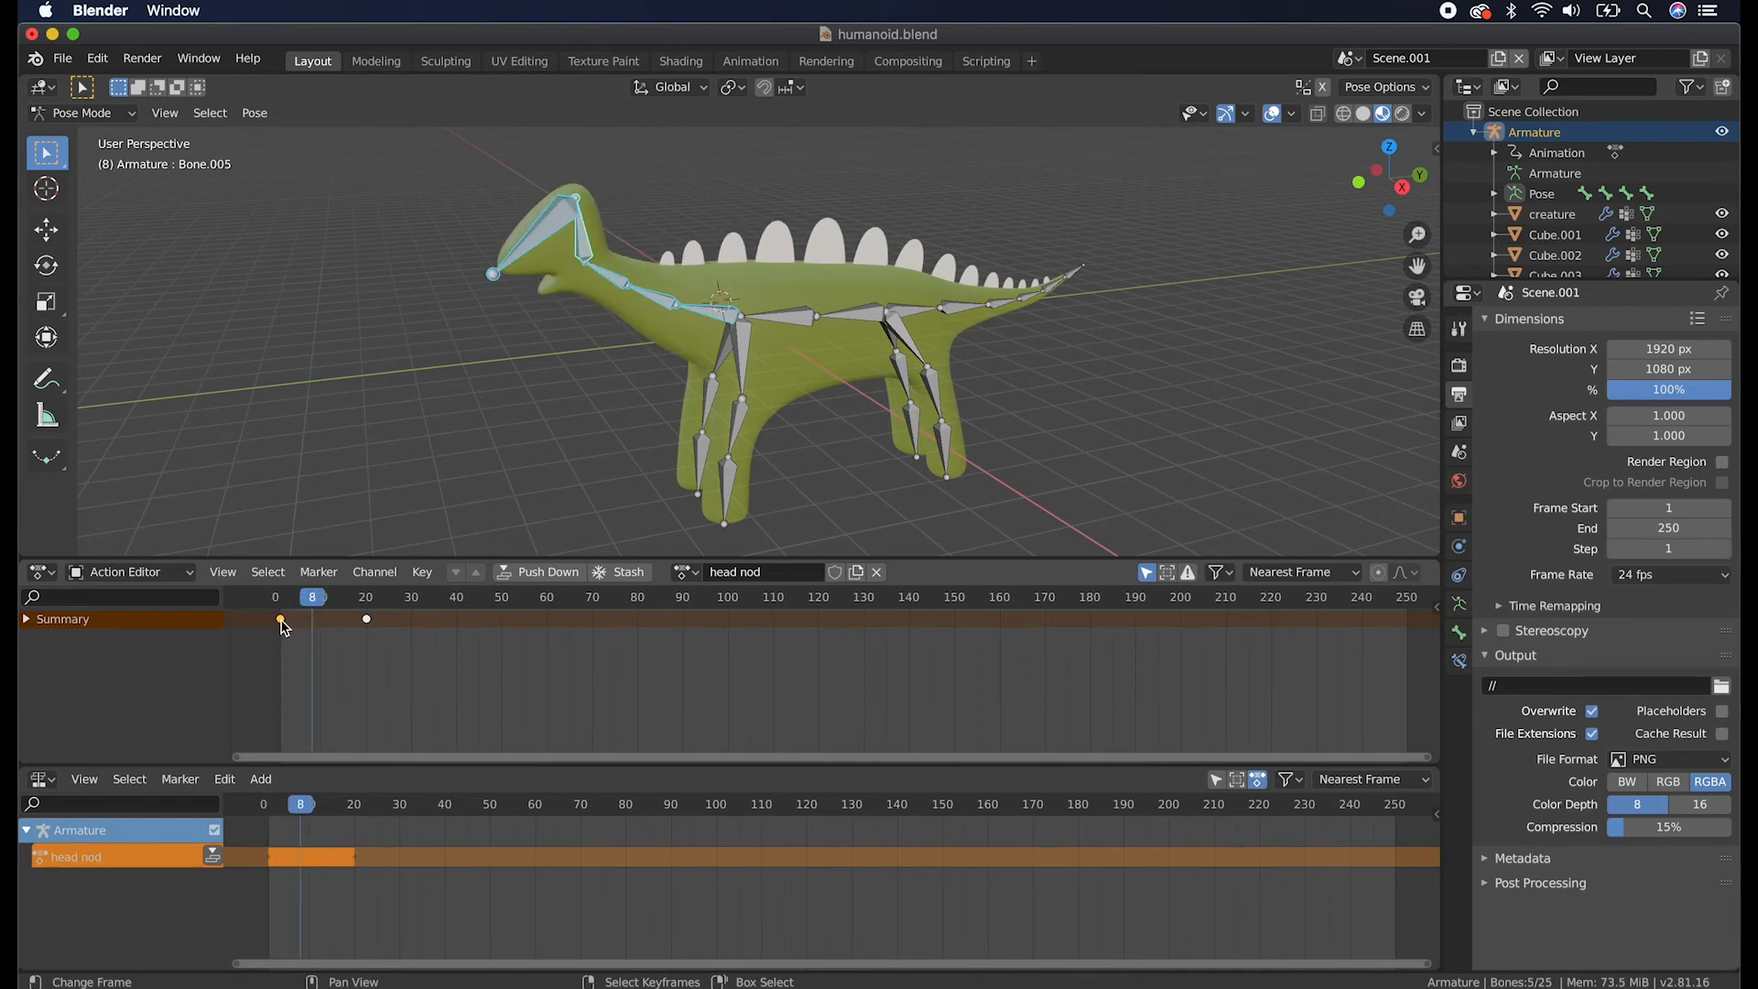
drag(282, 622, 458, 640)
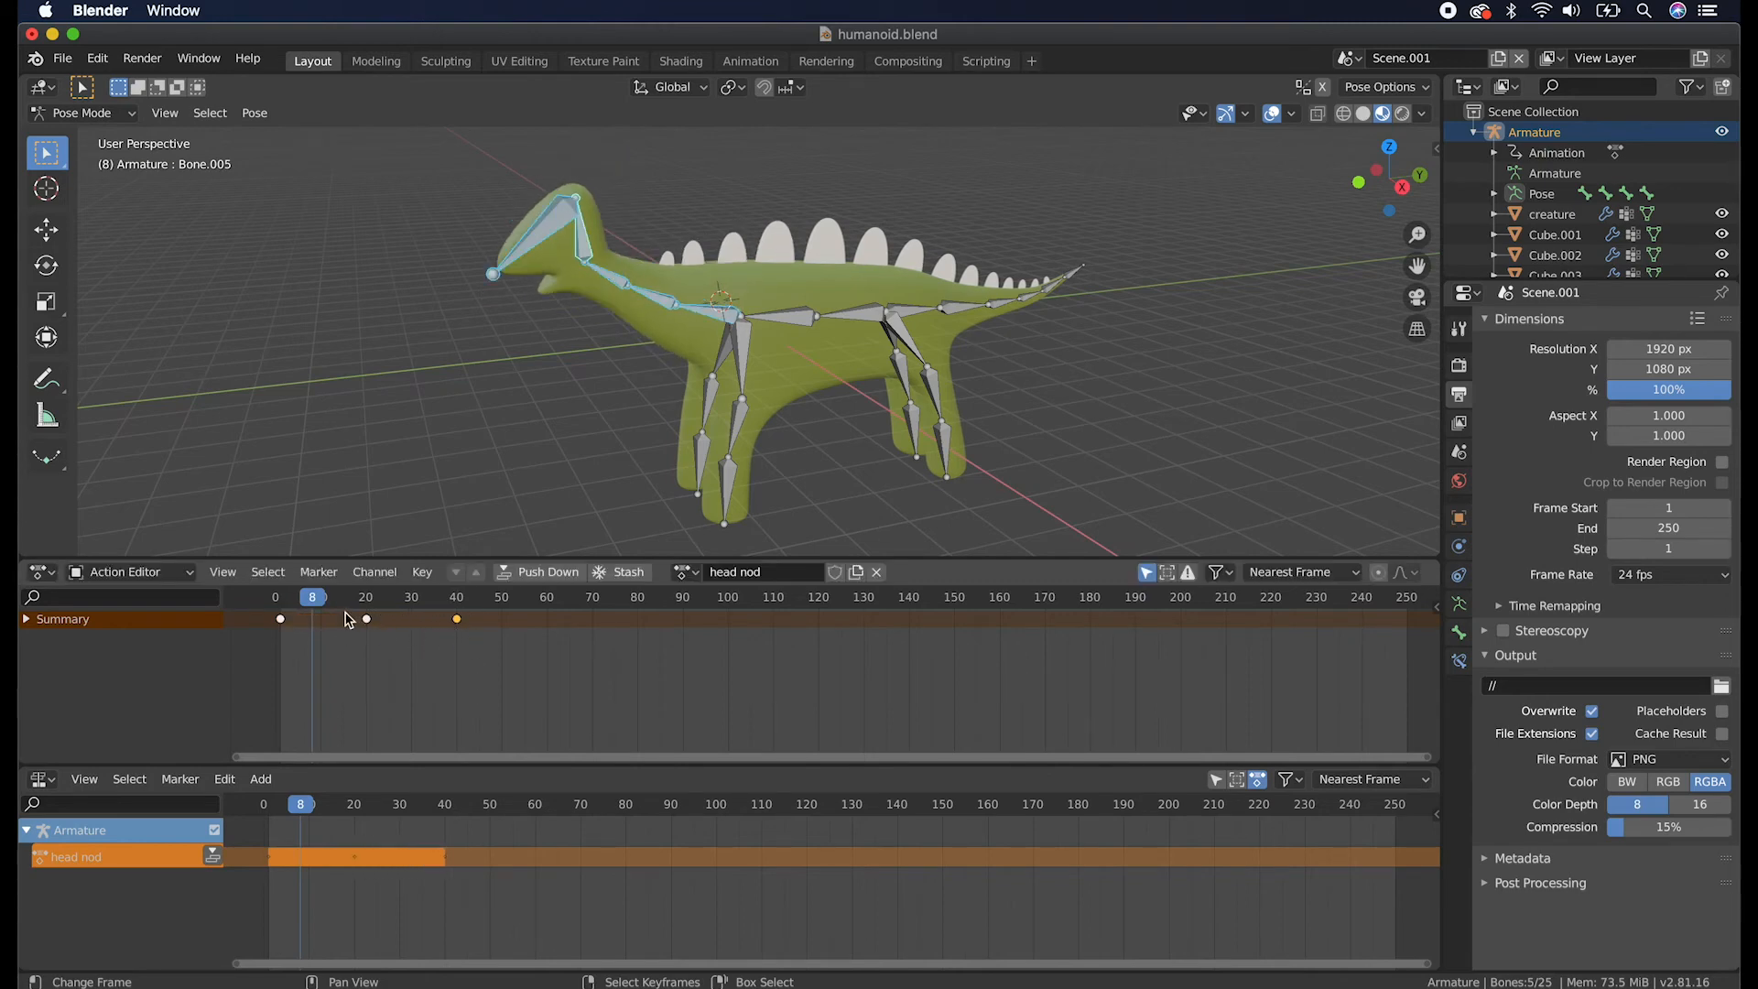
drag(330, 601, 462, 604)
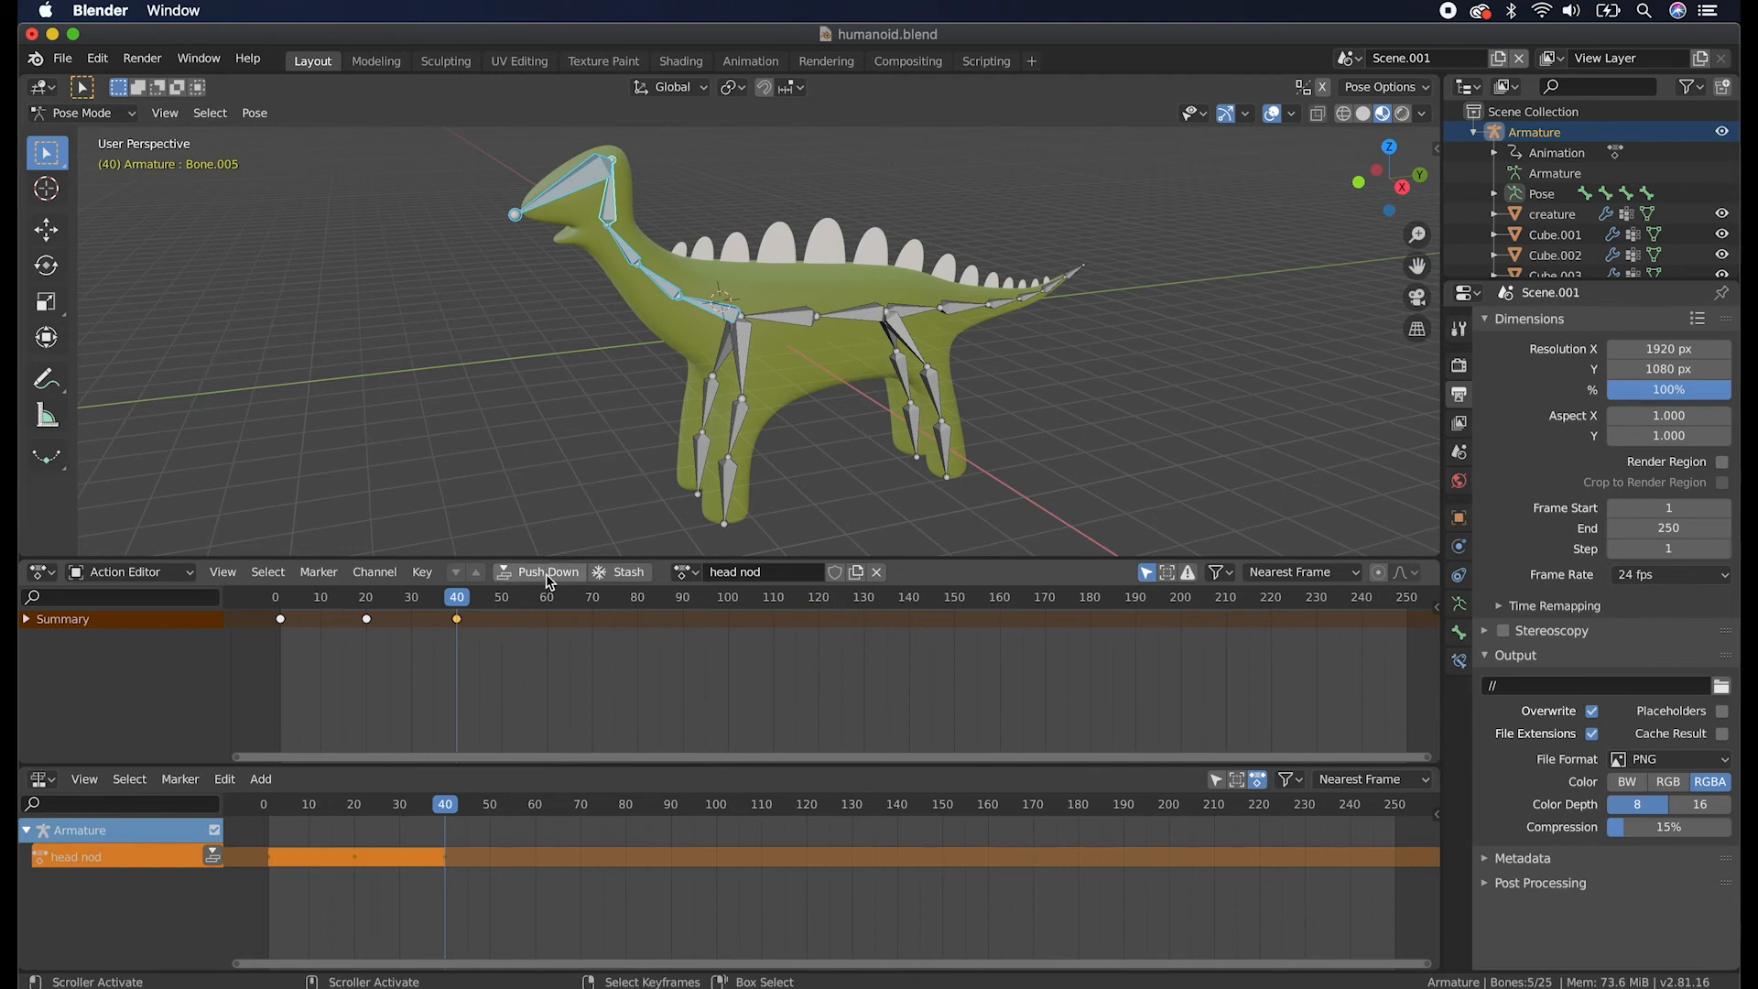
Stash the "head nod" action and select its strip in the NLA tracks.
click(630, 576)
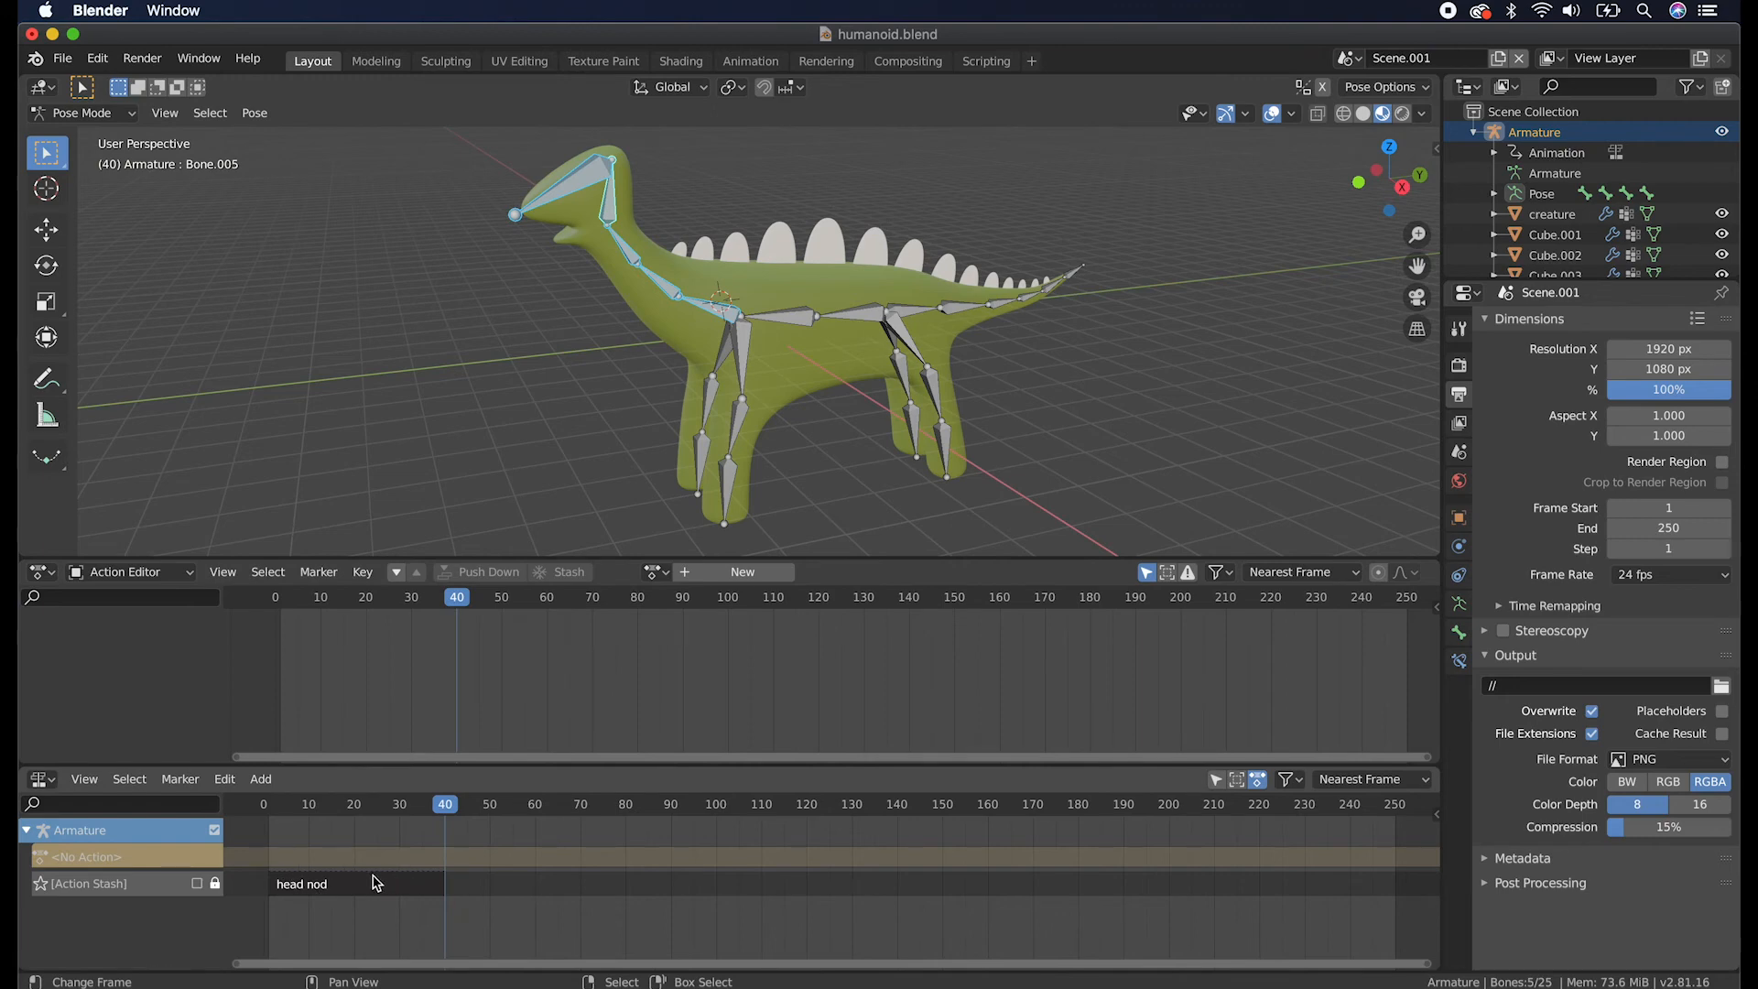
click(308, 888)
right_click(310, 888)
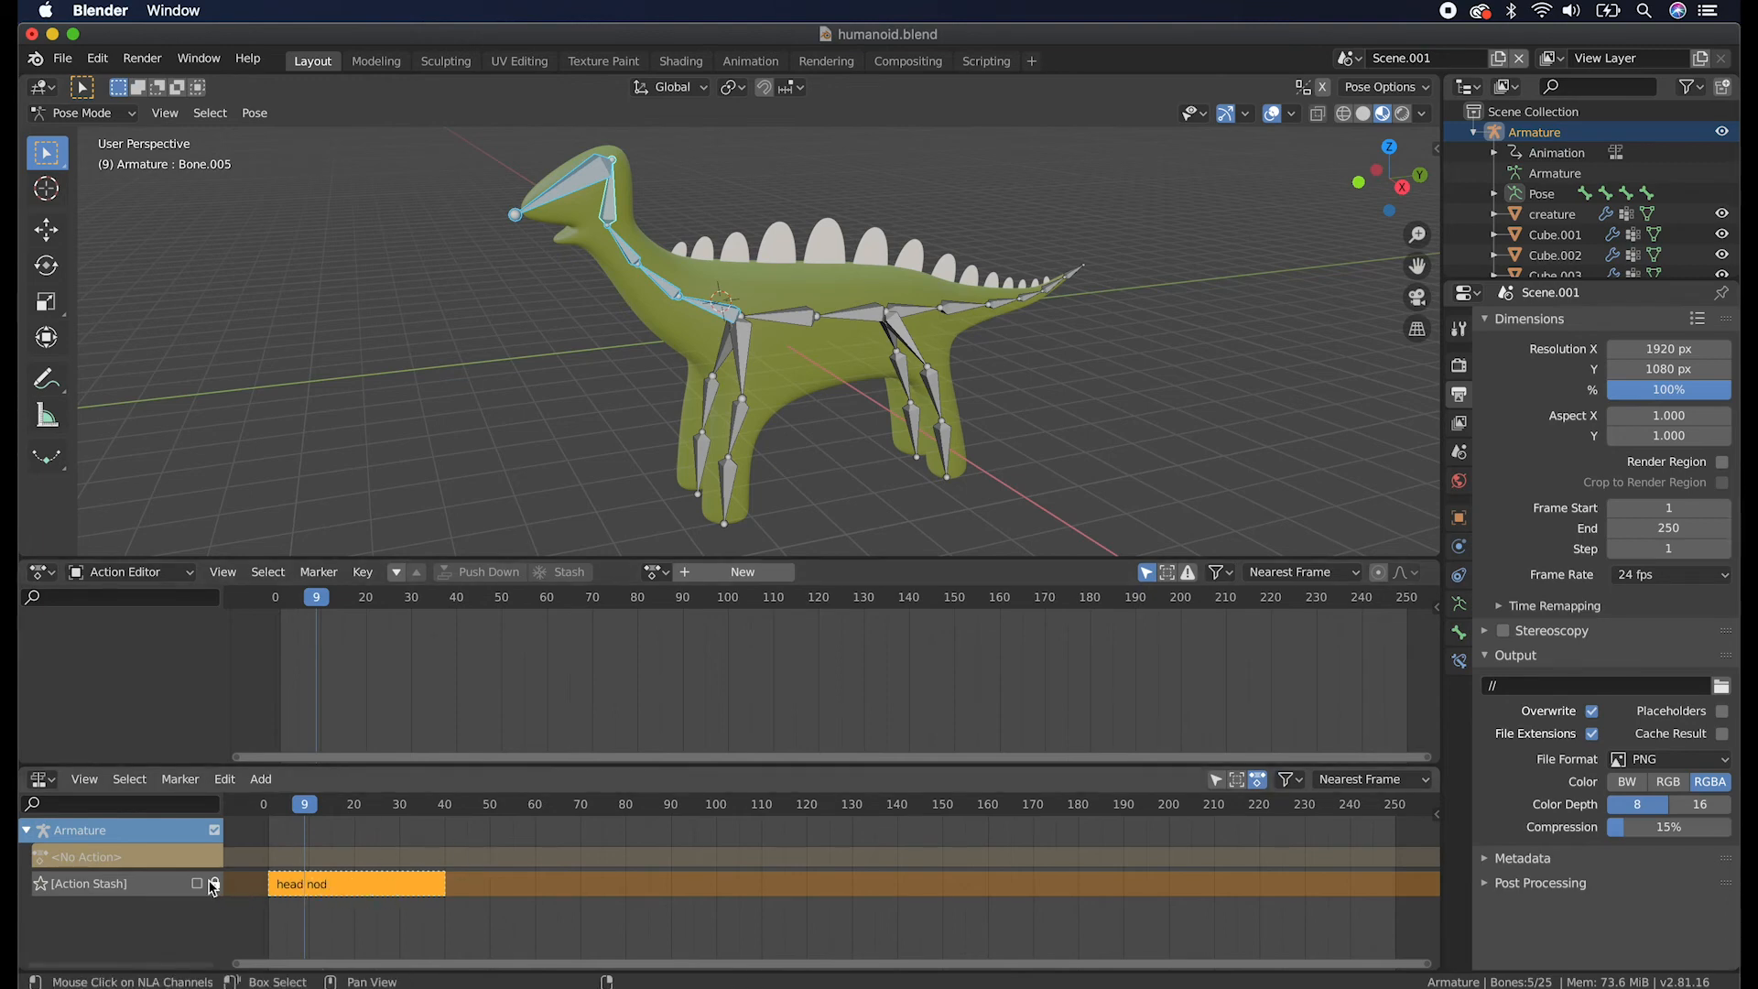
Scrub the timeline to check the stashed strip's effect, briefly enable its track, and return the playhead to frame 1.
drag(286, 811, 403, 798)
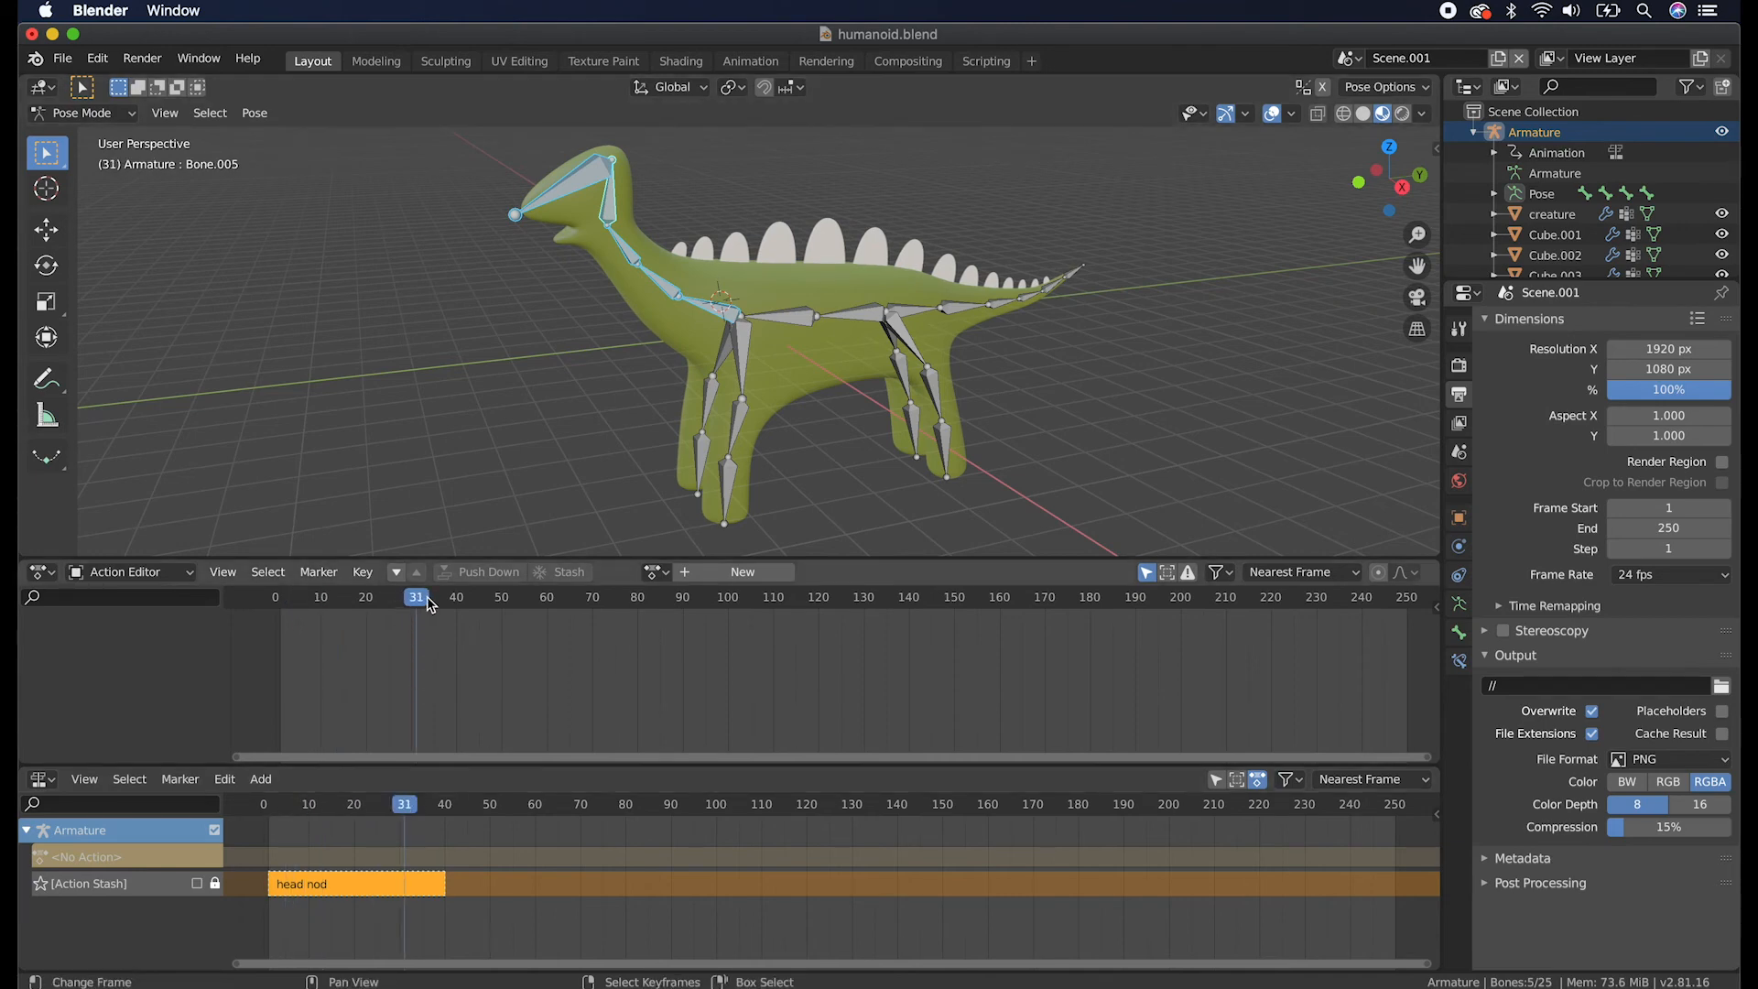
drag(422, 606, 285, 611)
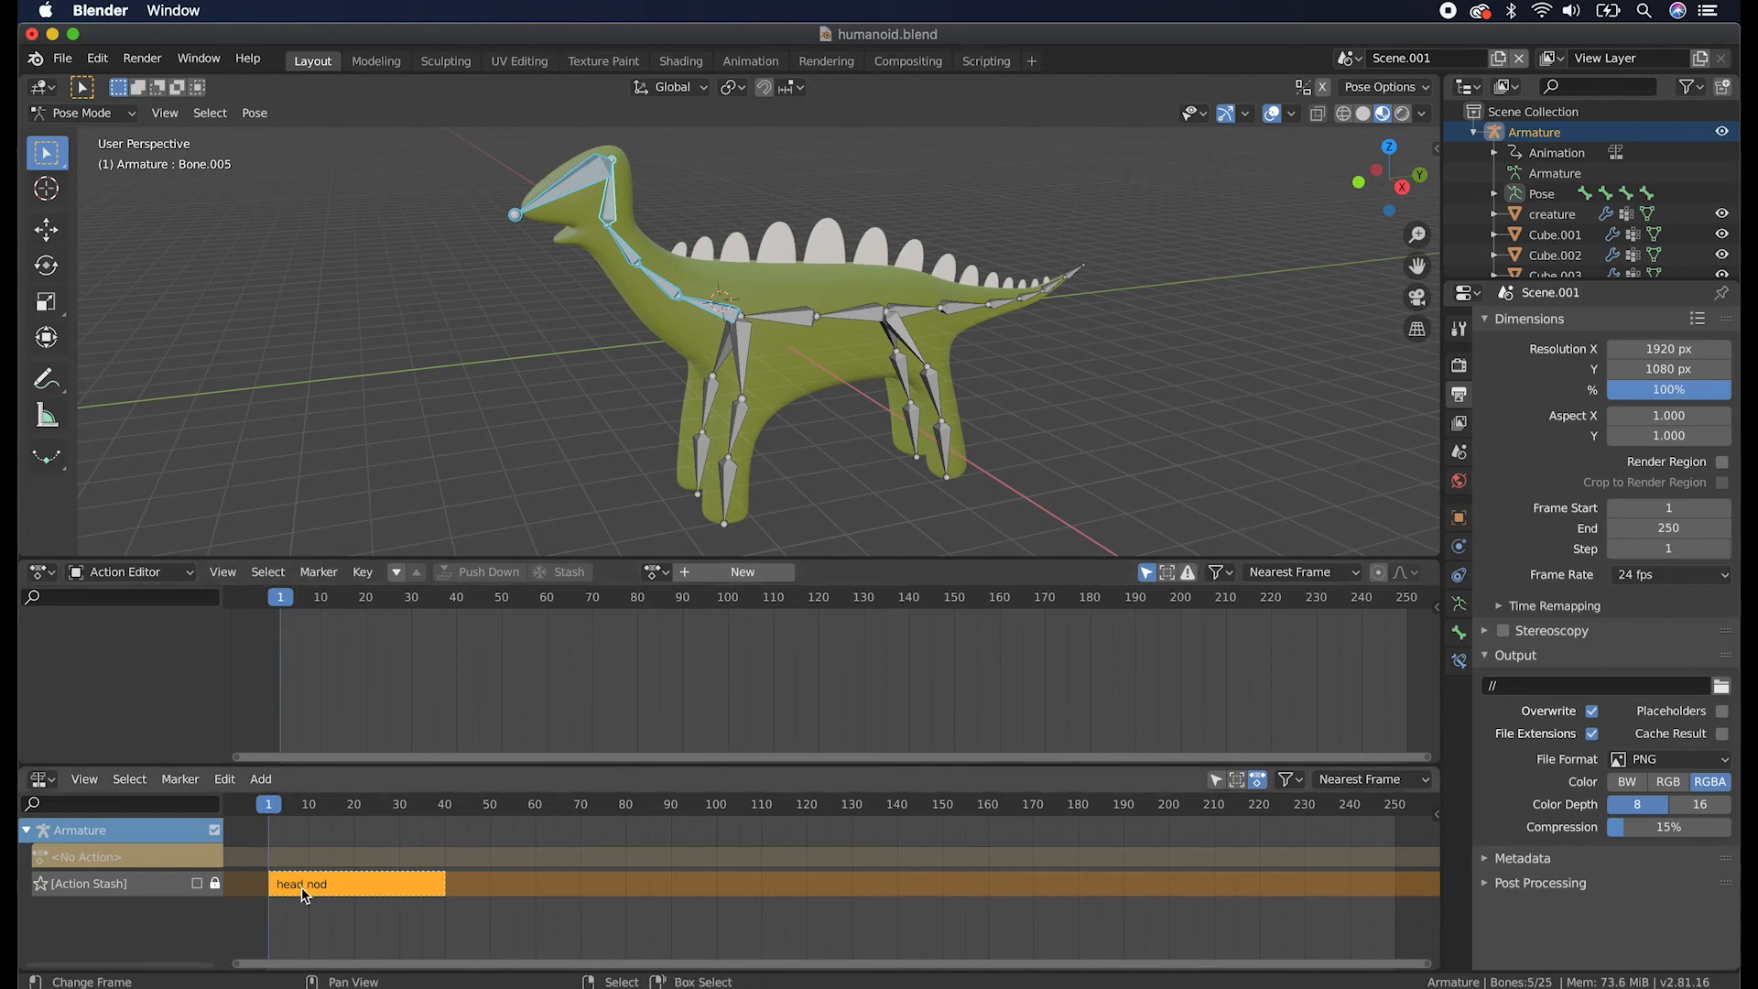
click(197, 884)
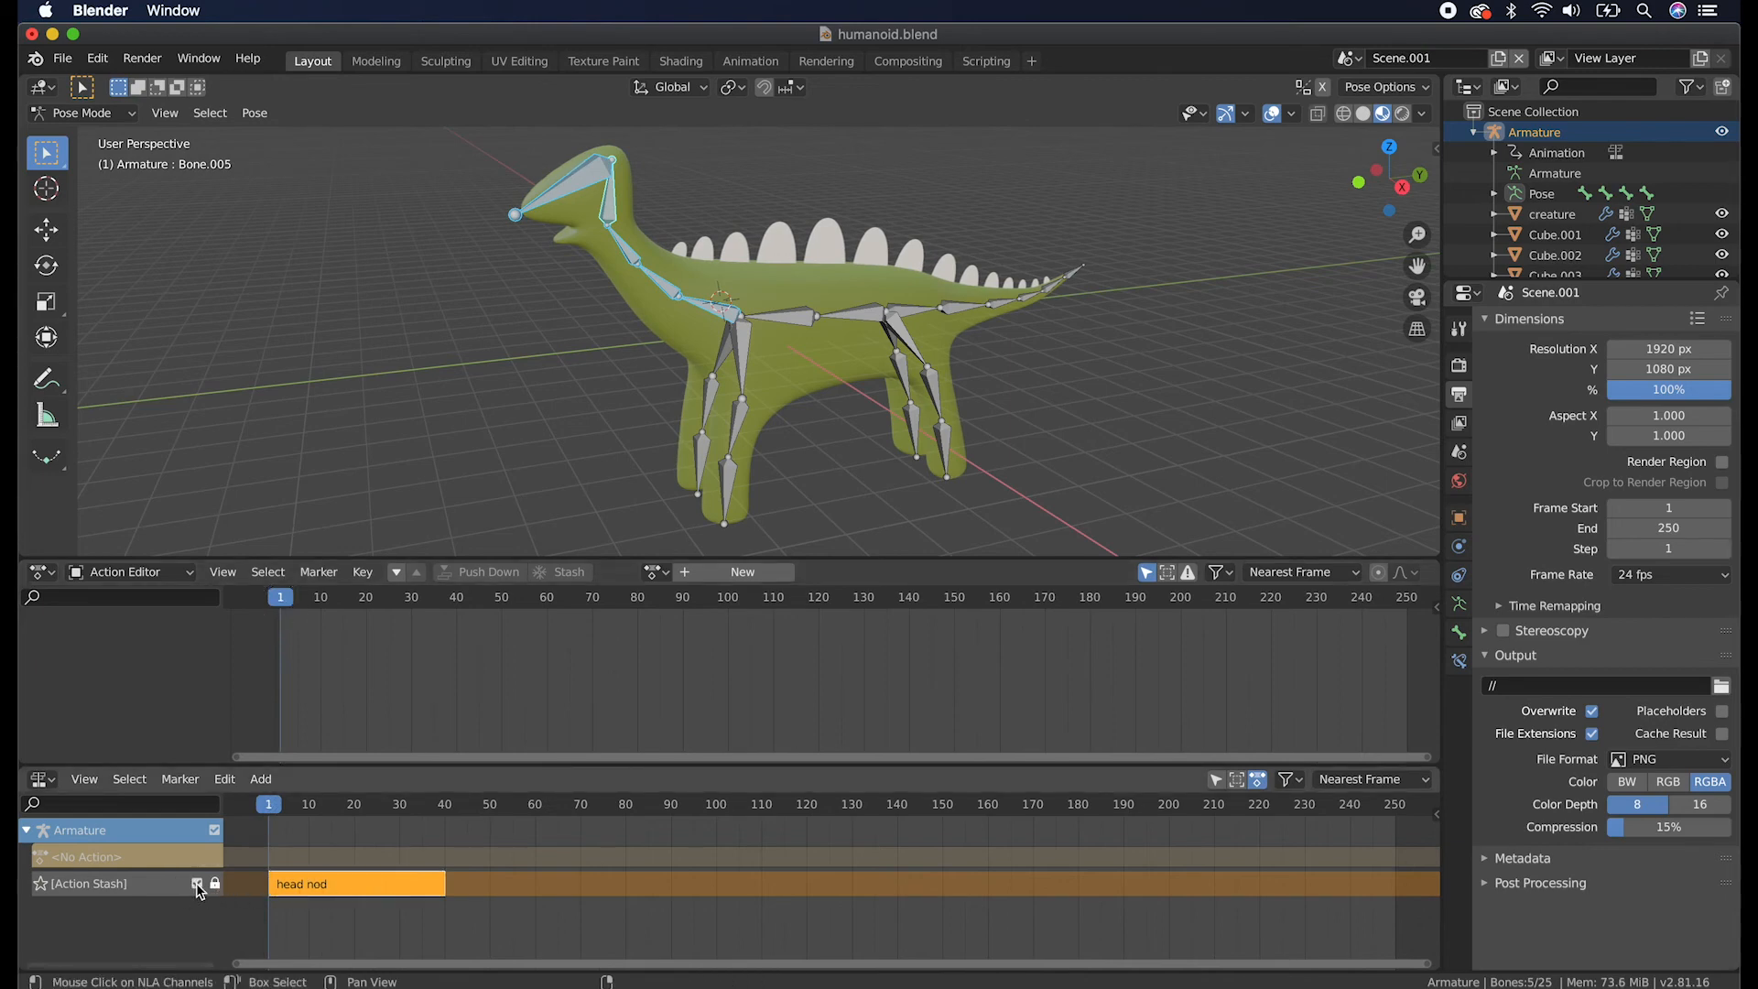
mouse_move(270, 807)
mouse_down()
mouse_move(434, 813)
mouse_move(263, 822)
mouse_up()
Rotate the upper bone of the near front leg forward about the global X axis.
shift+middle_drag(757, 409, 738, 402)
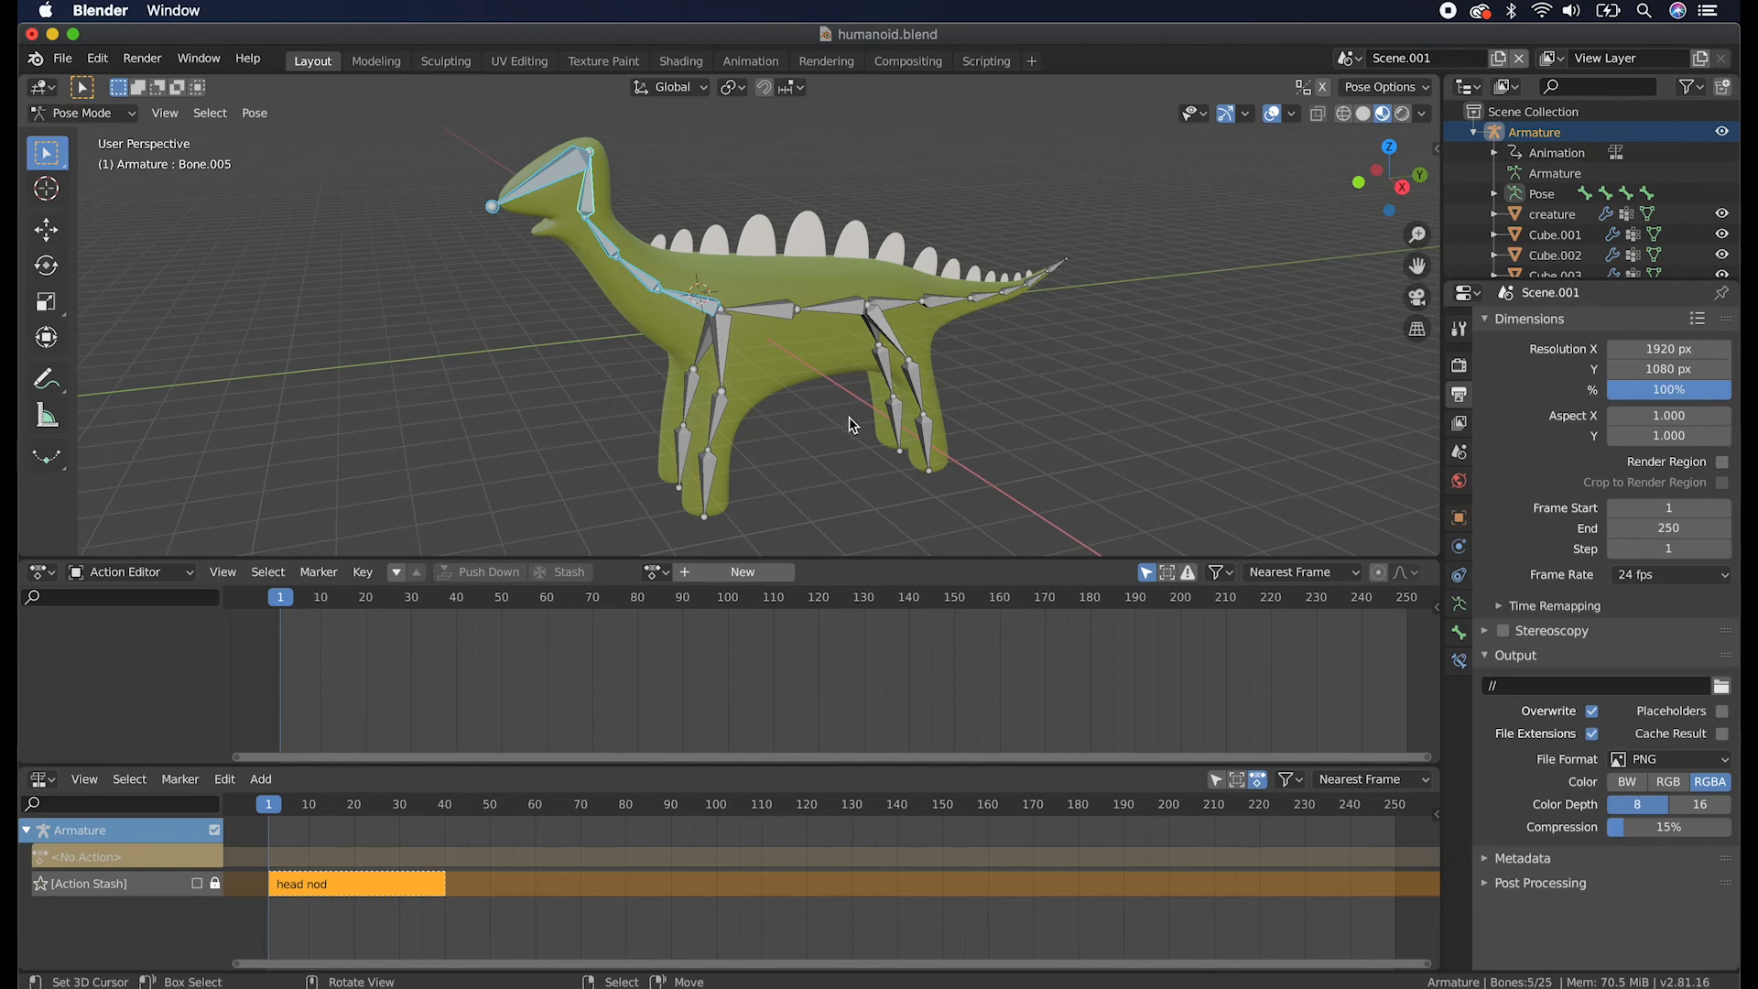
scroll(751, 399, right, 2)
scroll(751, 399, left, 1)
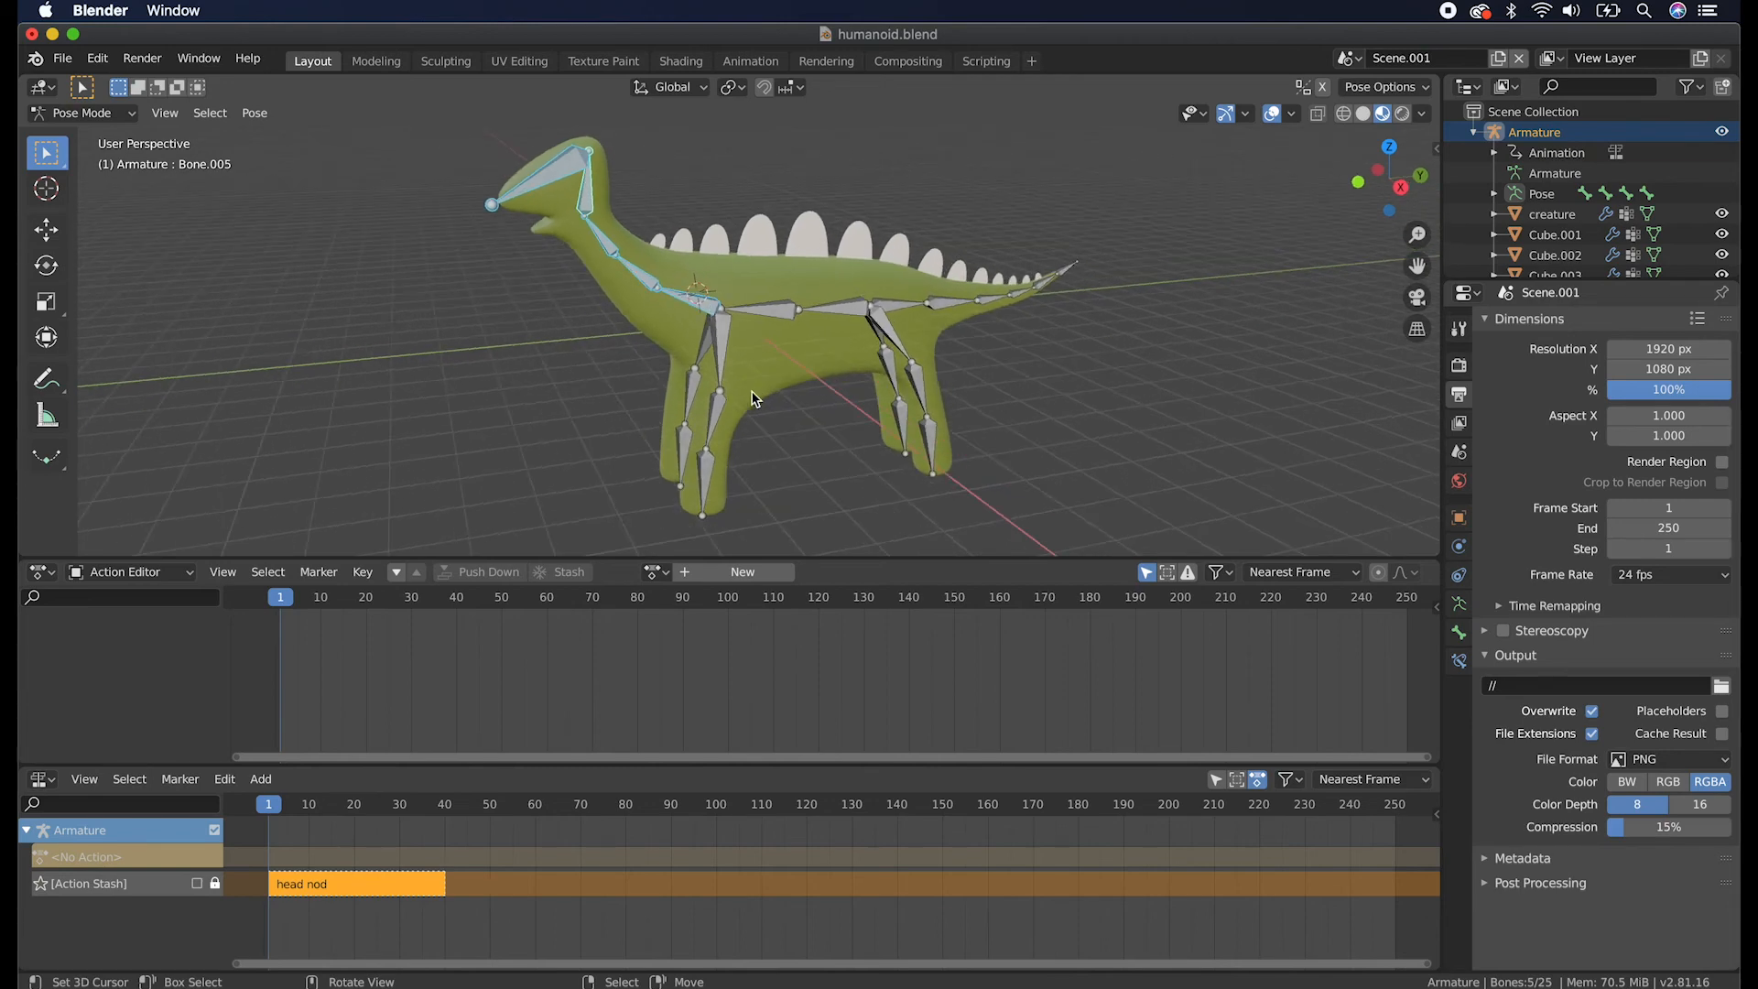
scroll(752, 392, left, 2)
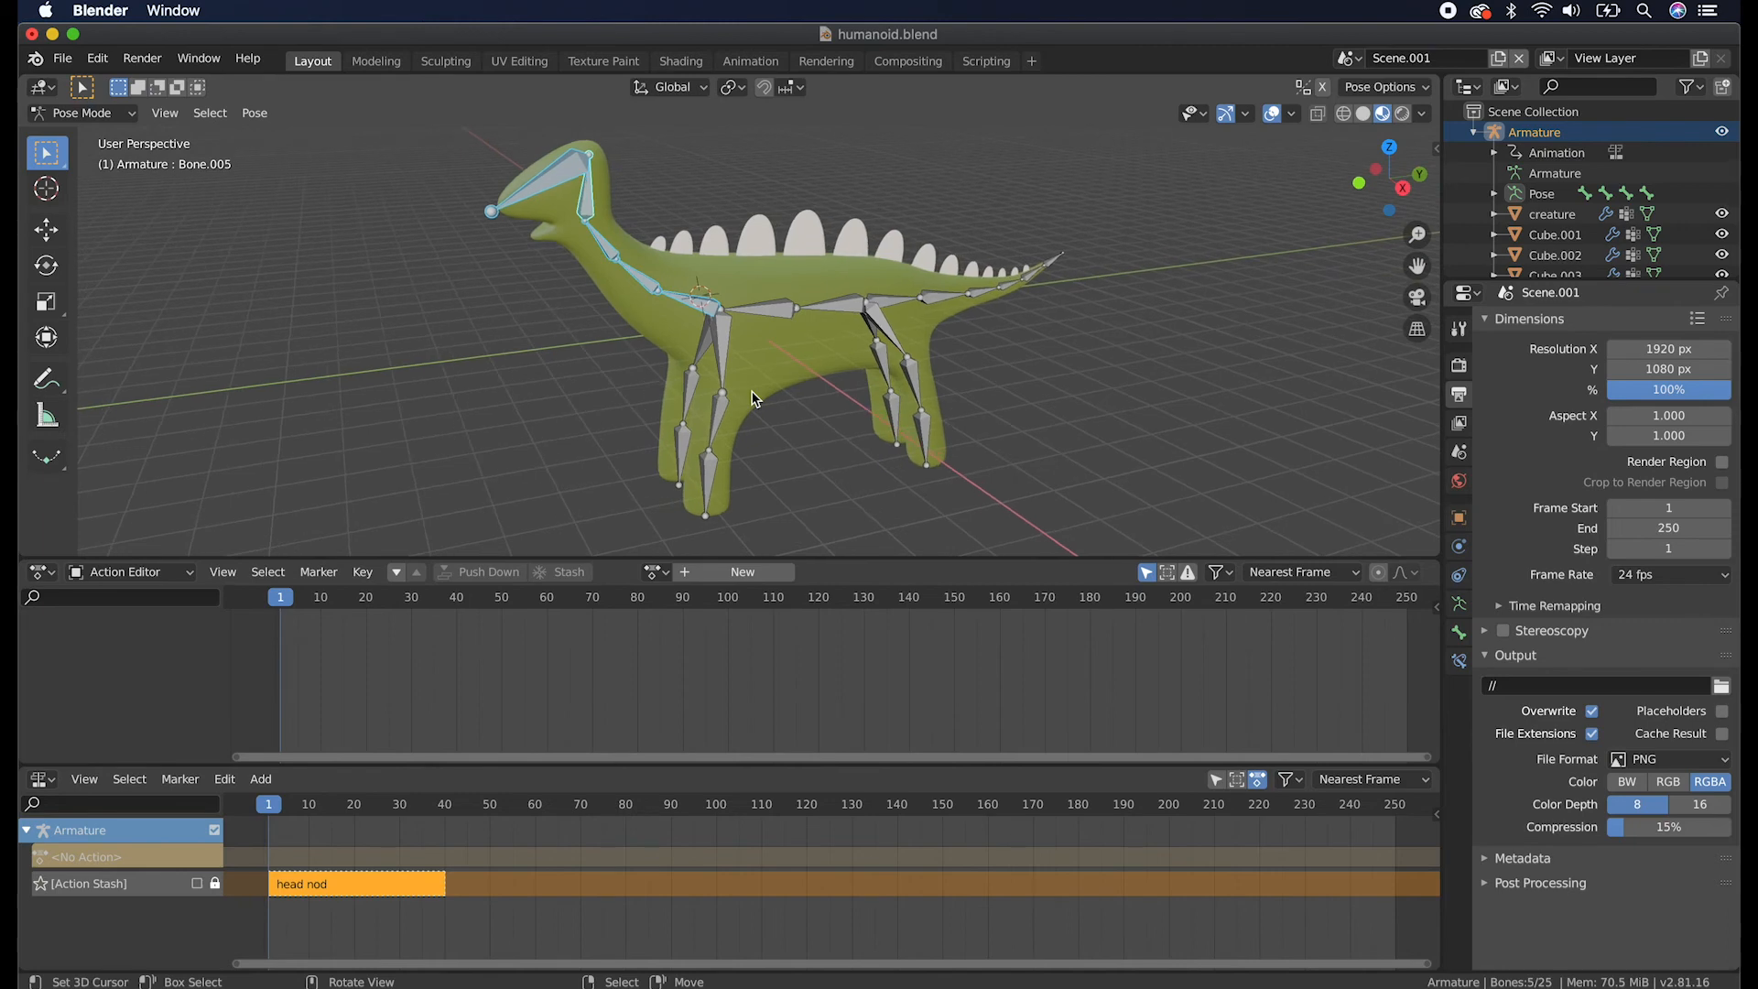
scroll(755, 400, left, 1)
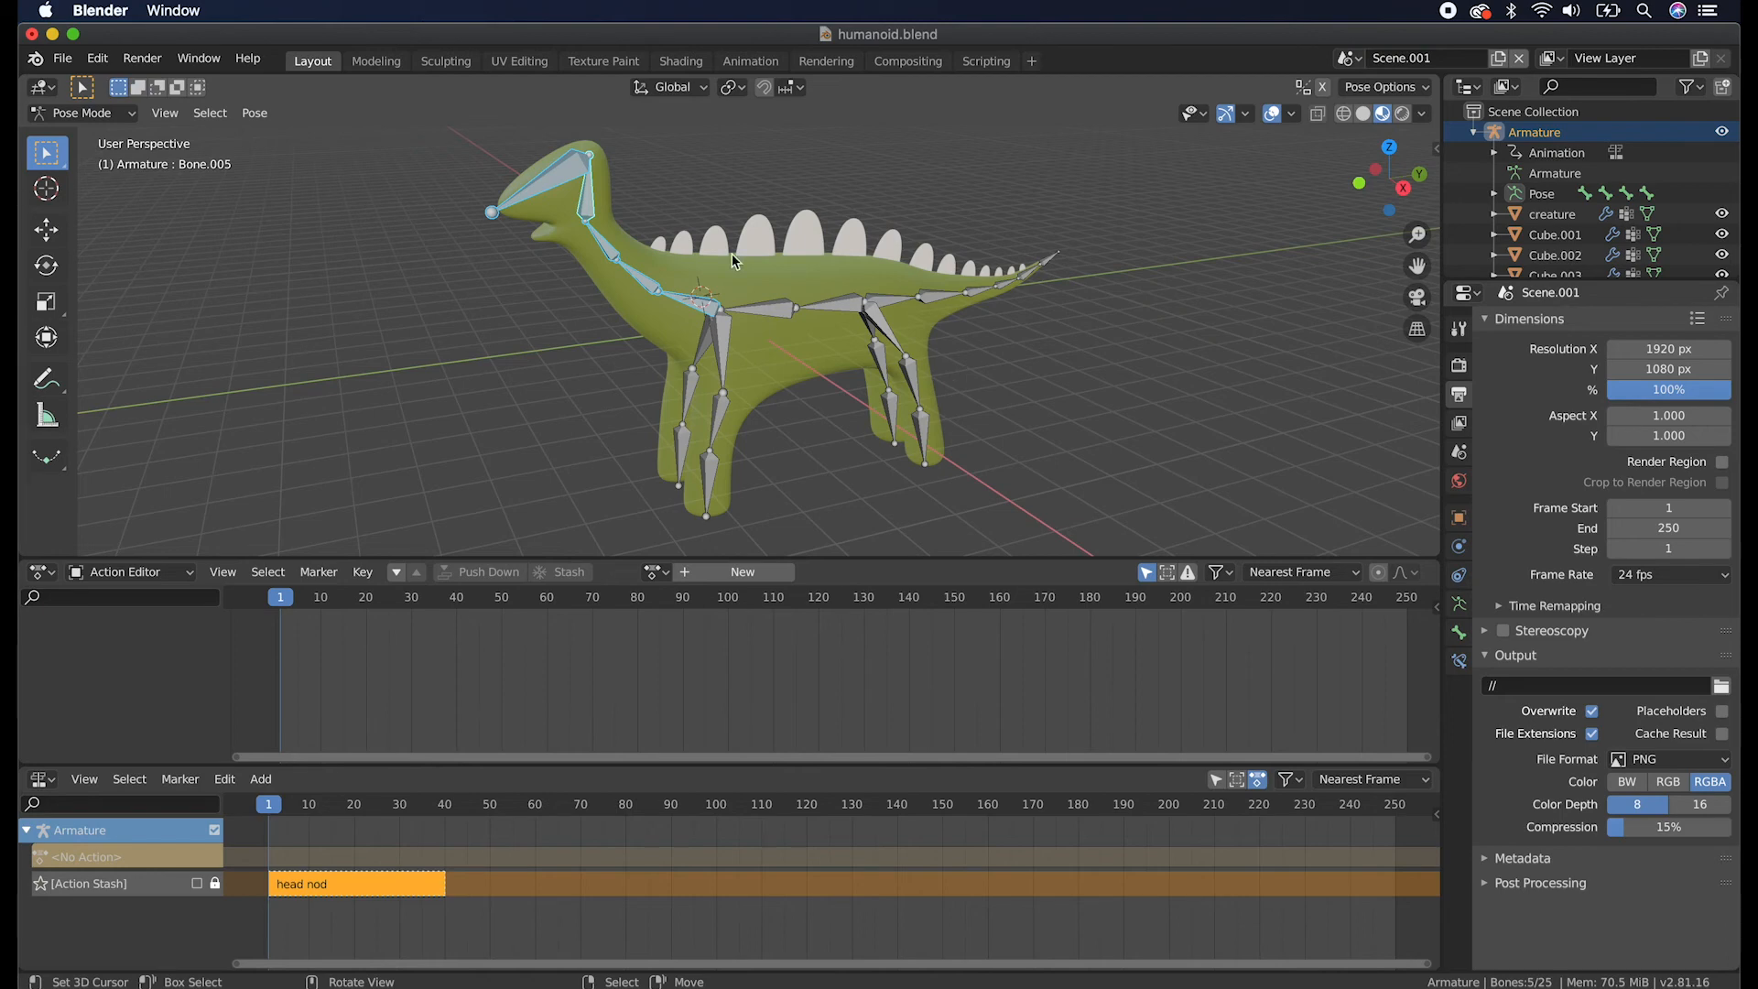
click(723, 354)
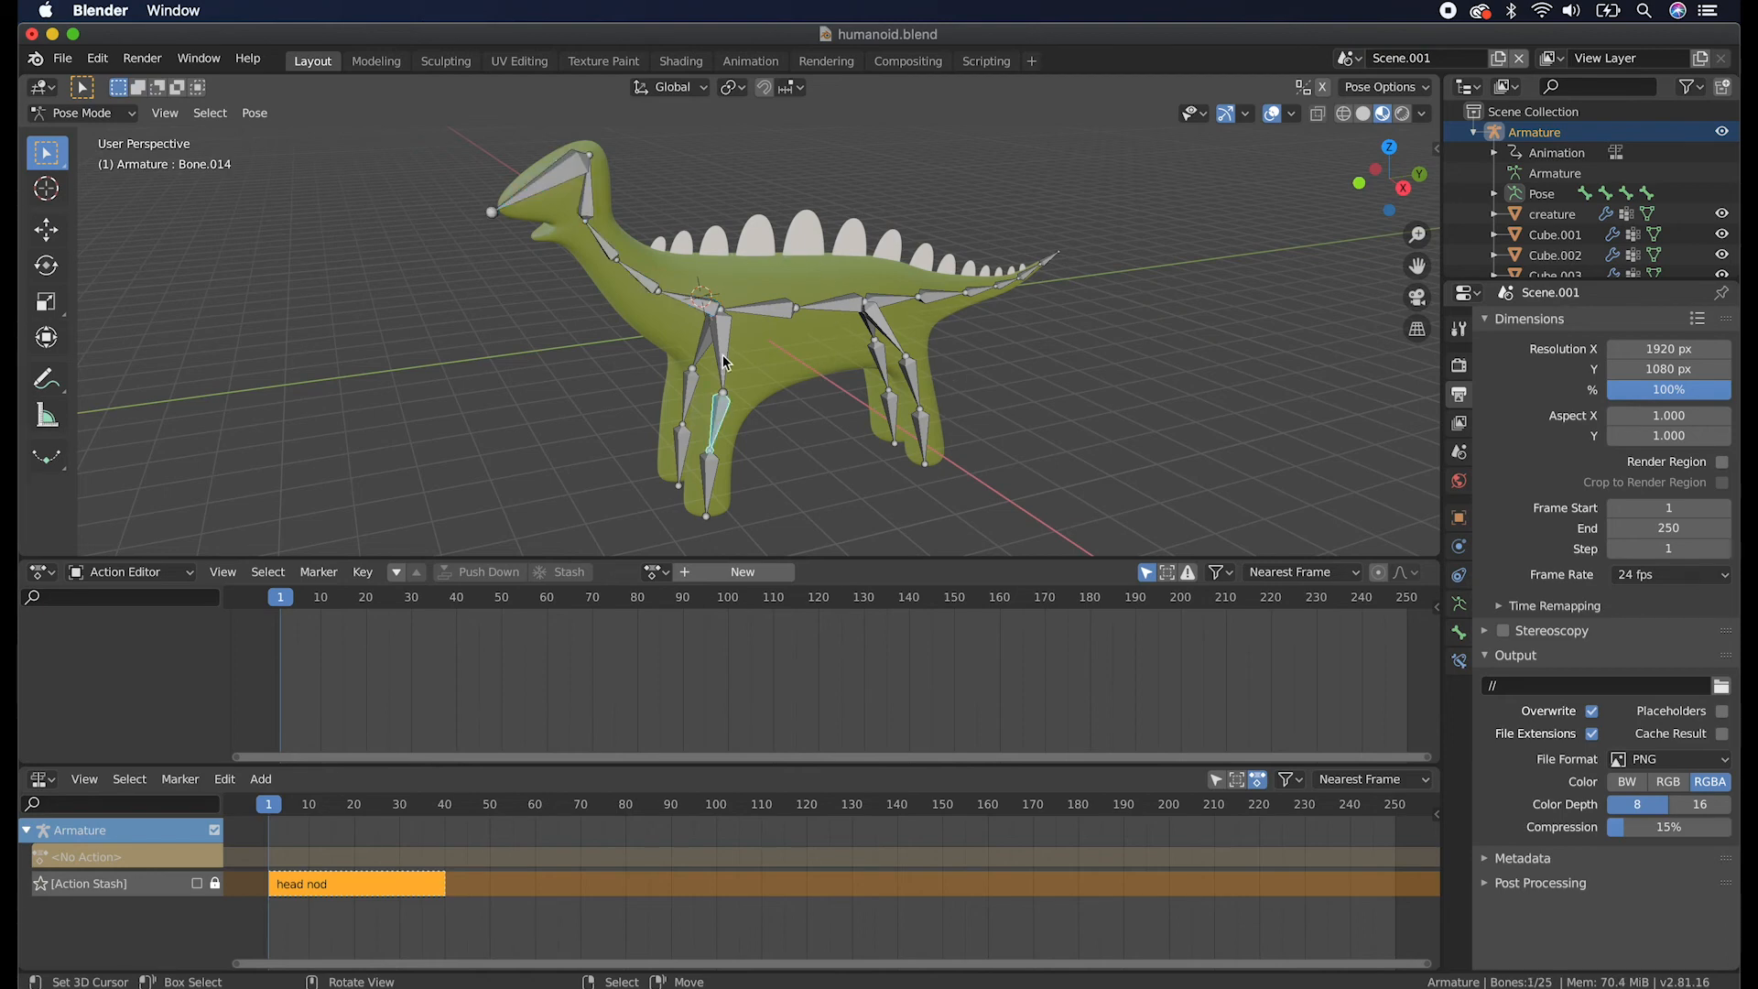
key(r)
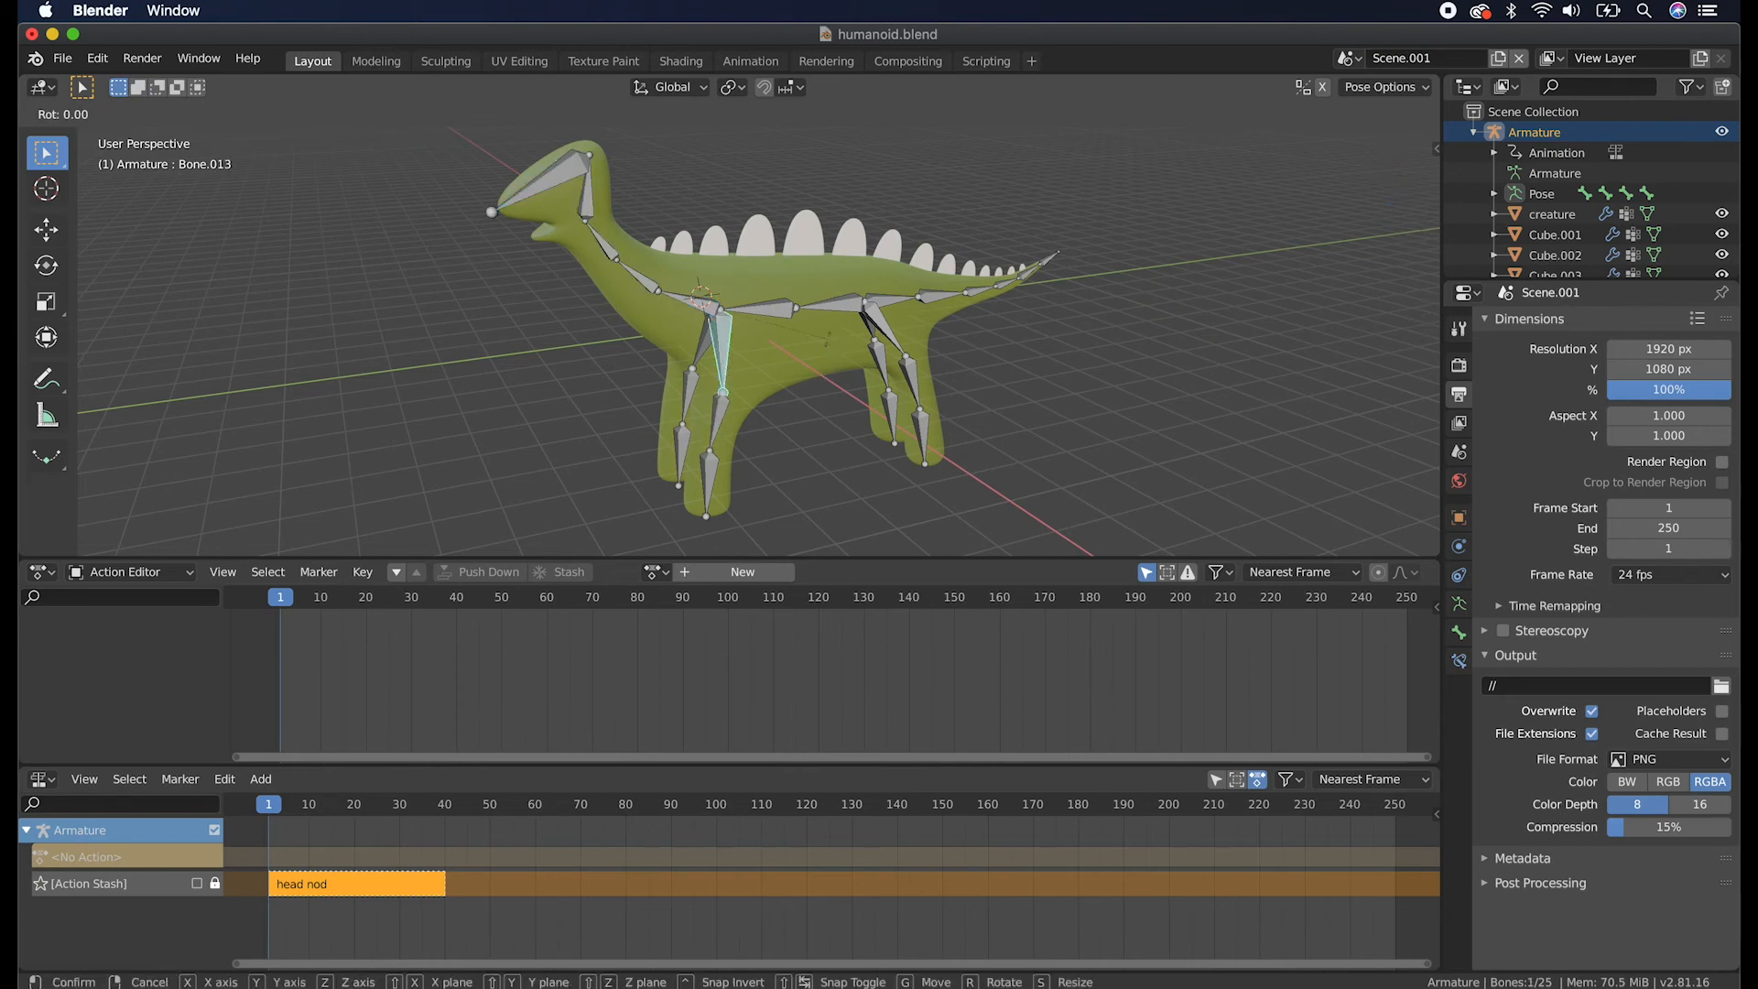
key(x)
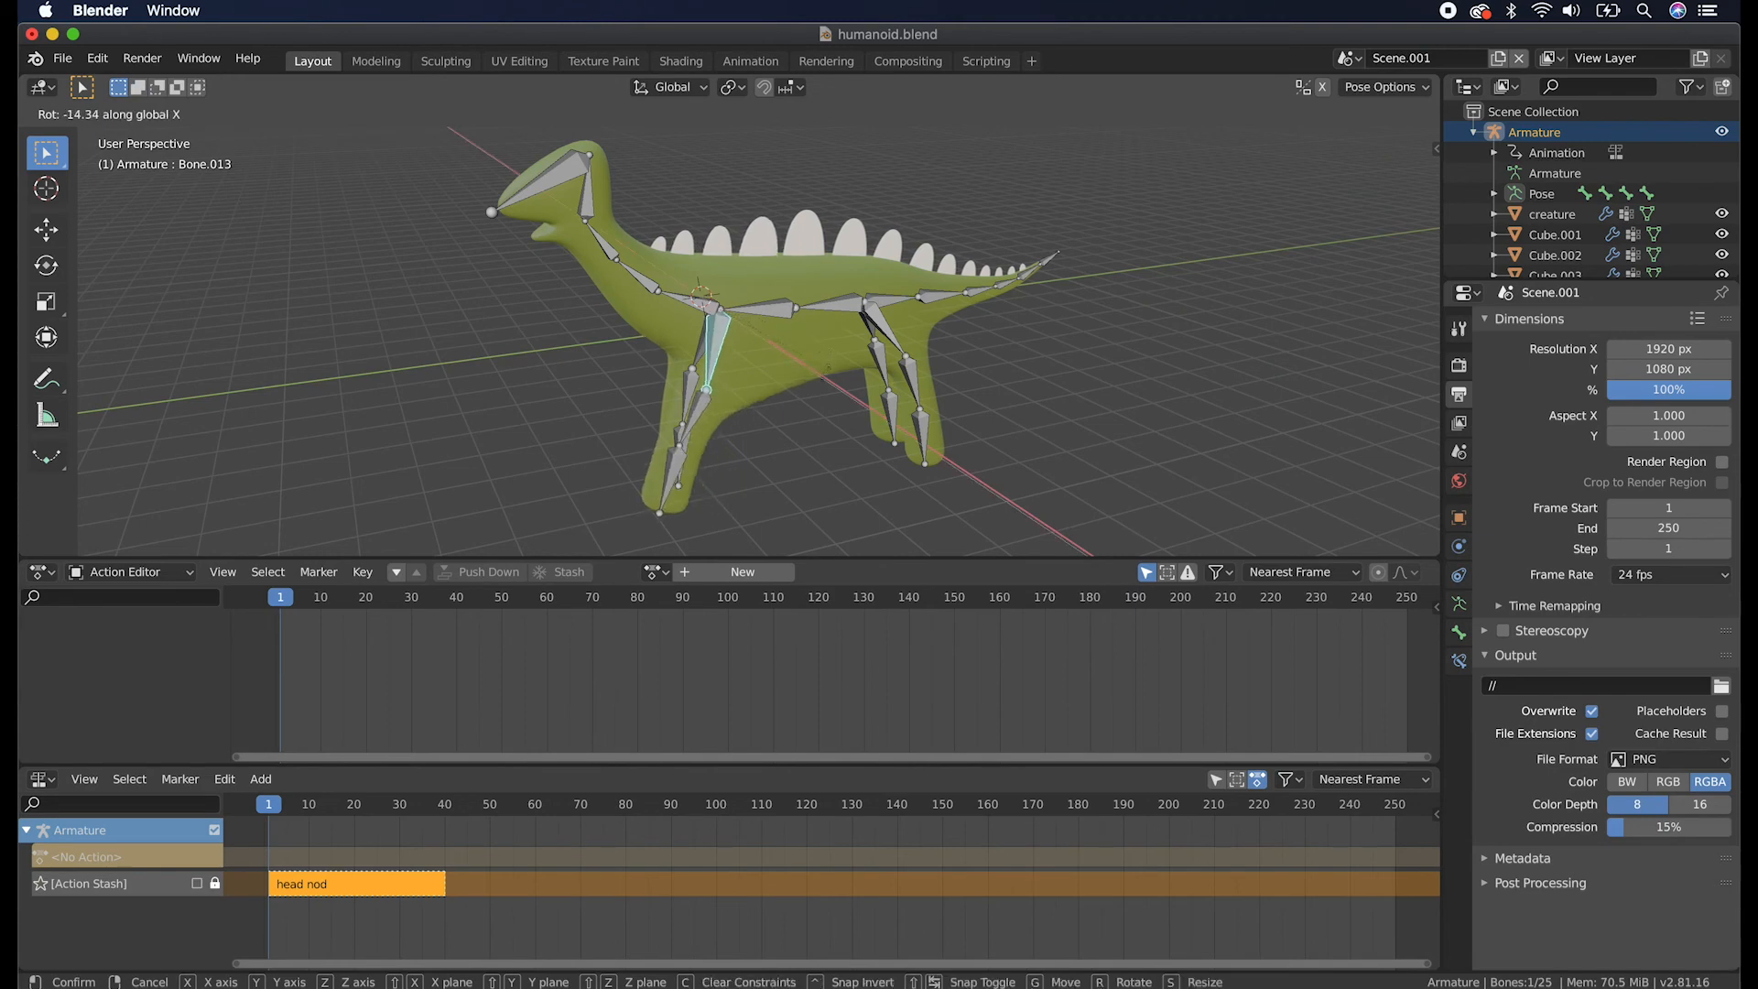
click(778, 433)
Rotate the upper bone of the hind leg on the opposite side forward about the global X axis.
middle_drag(779, 432, 816, 429)
right_click(921, 343)
right_click(921, 354)
middle_drag(923, 360, 1082, 256)
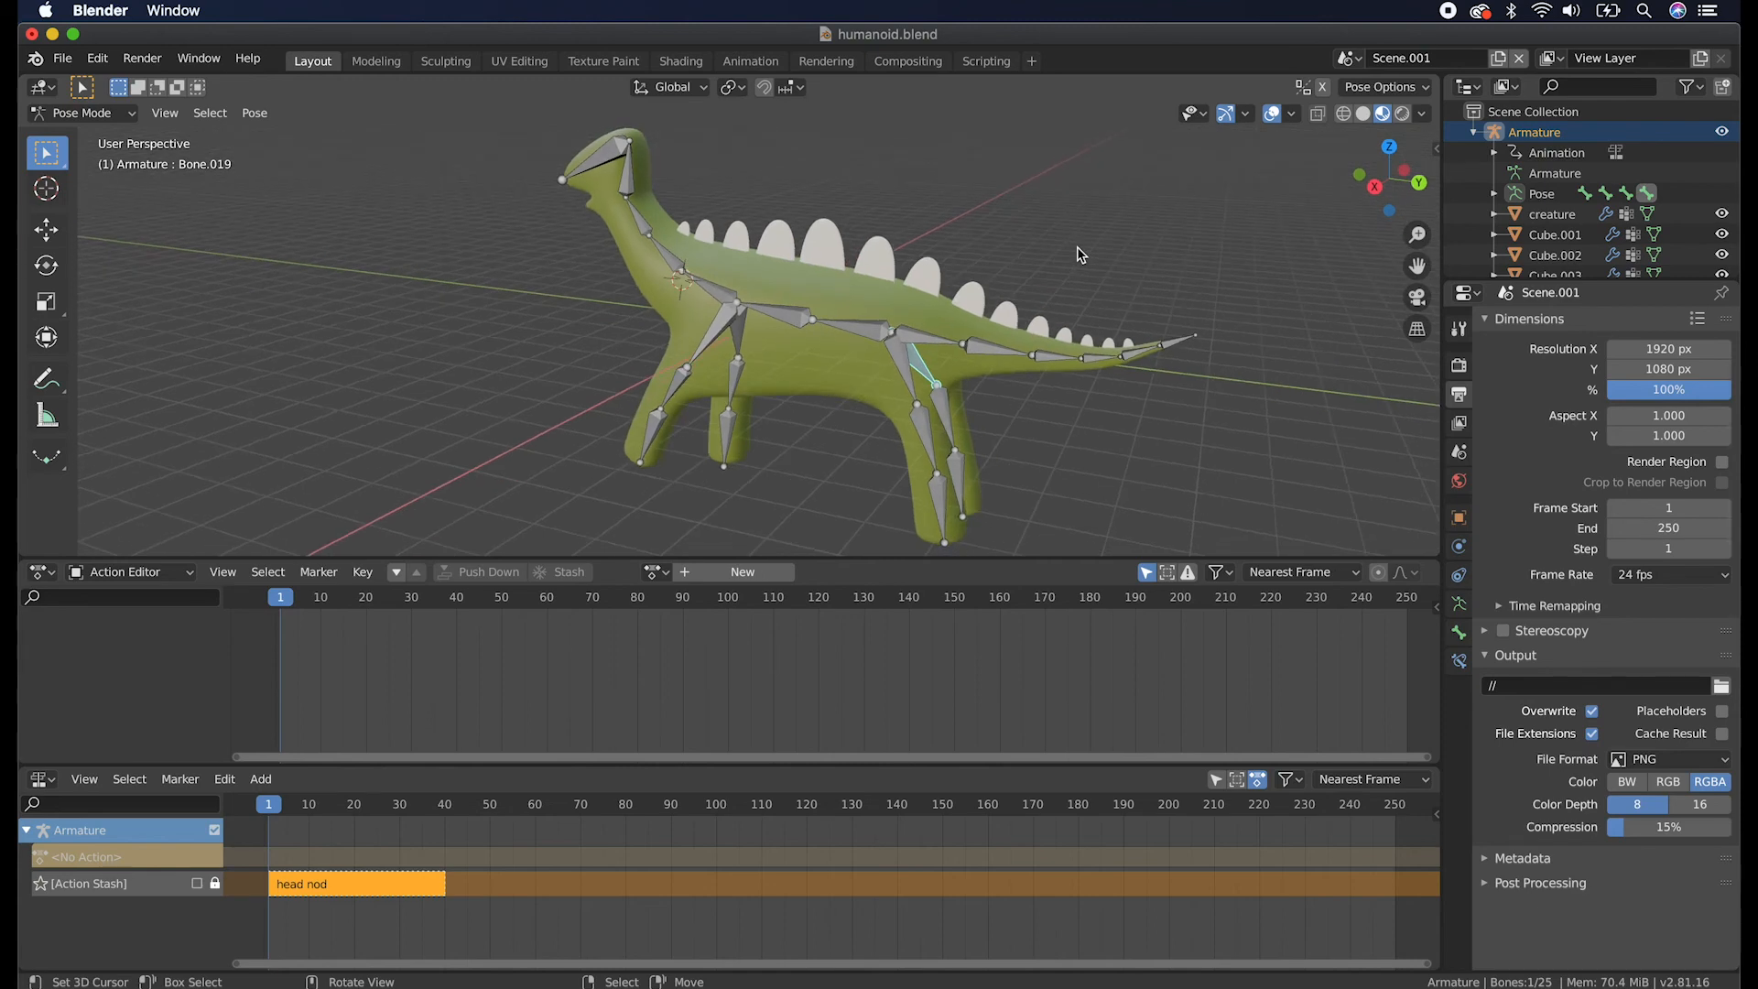
key(r)
key(x)
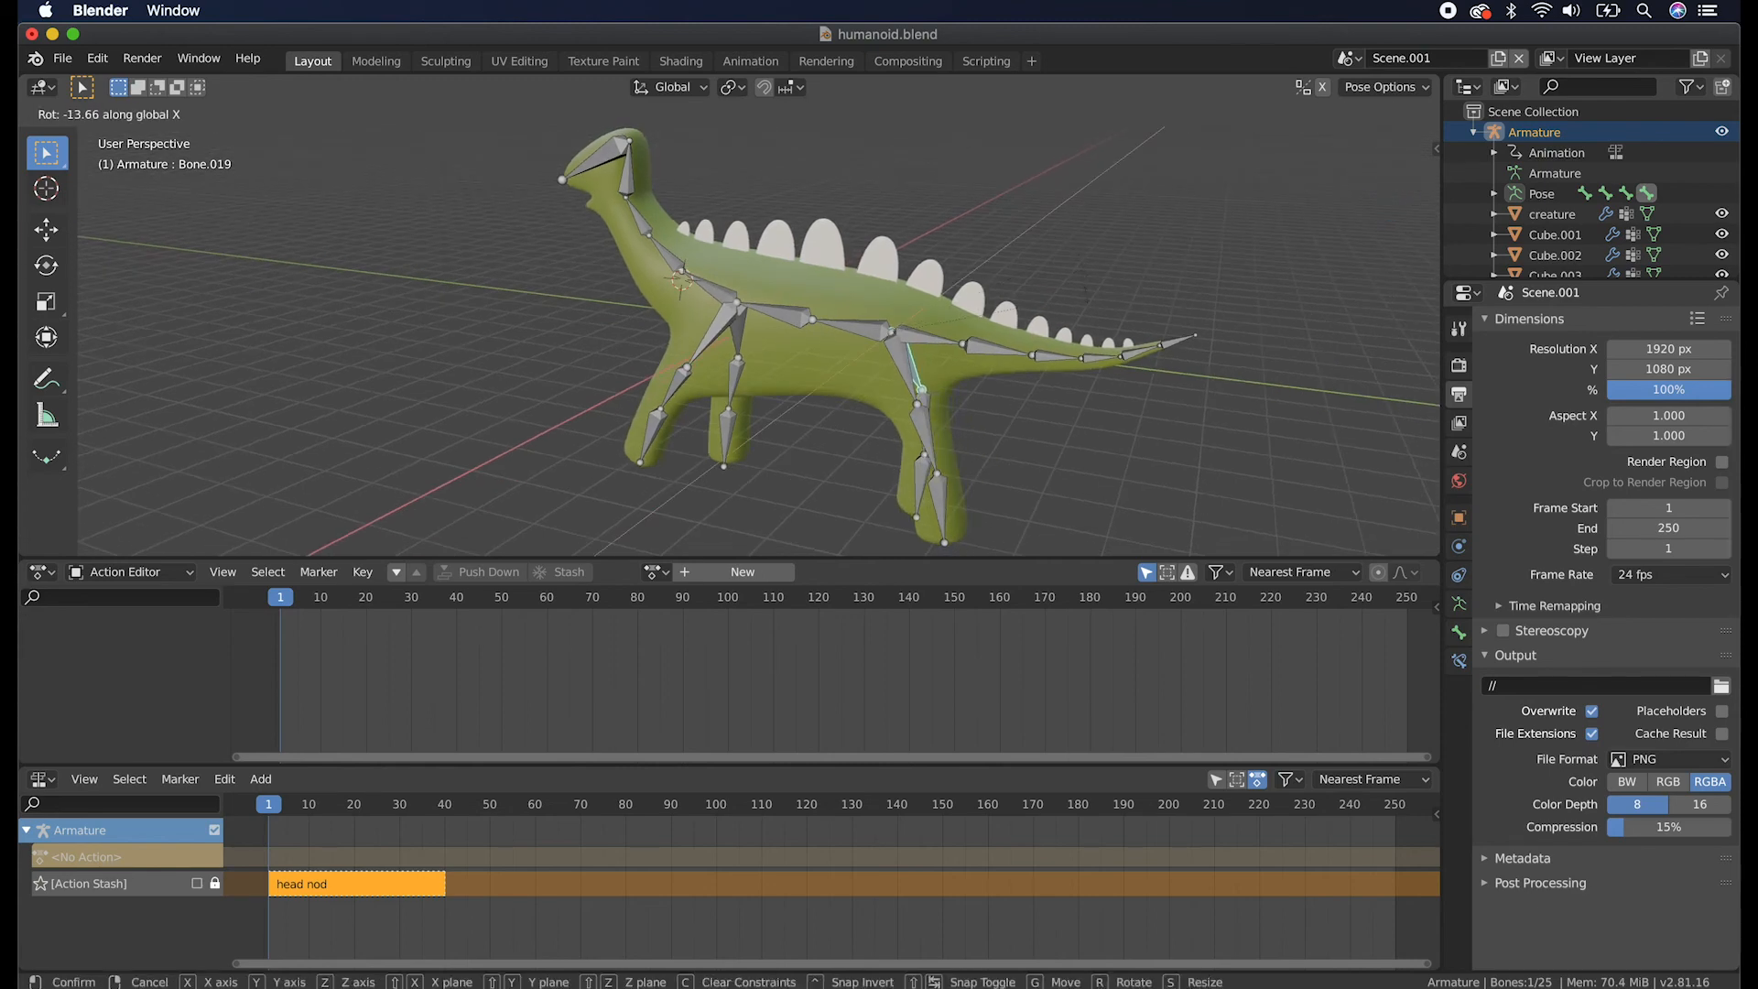
click(1085, 291)
Rotate the same hind leg's middle bone slightly forward and its lowest bone strongly backward about the global X axis.
middle_drag(1087, 294, 1087, 294)
right_click(623, 401)
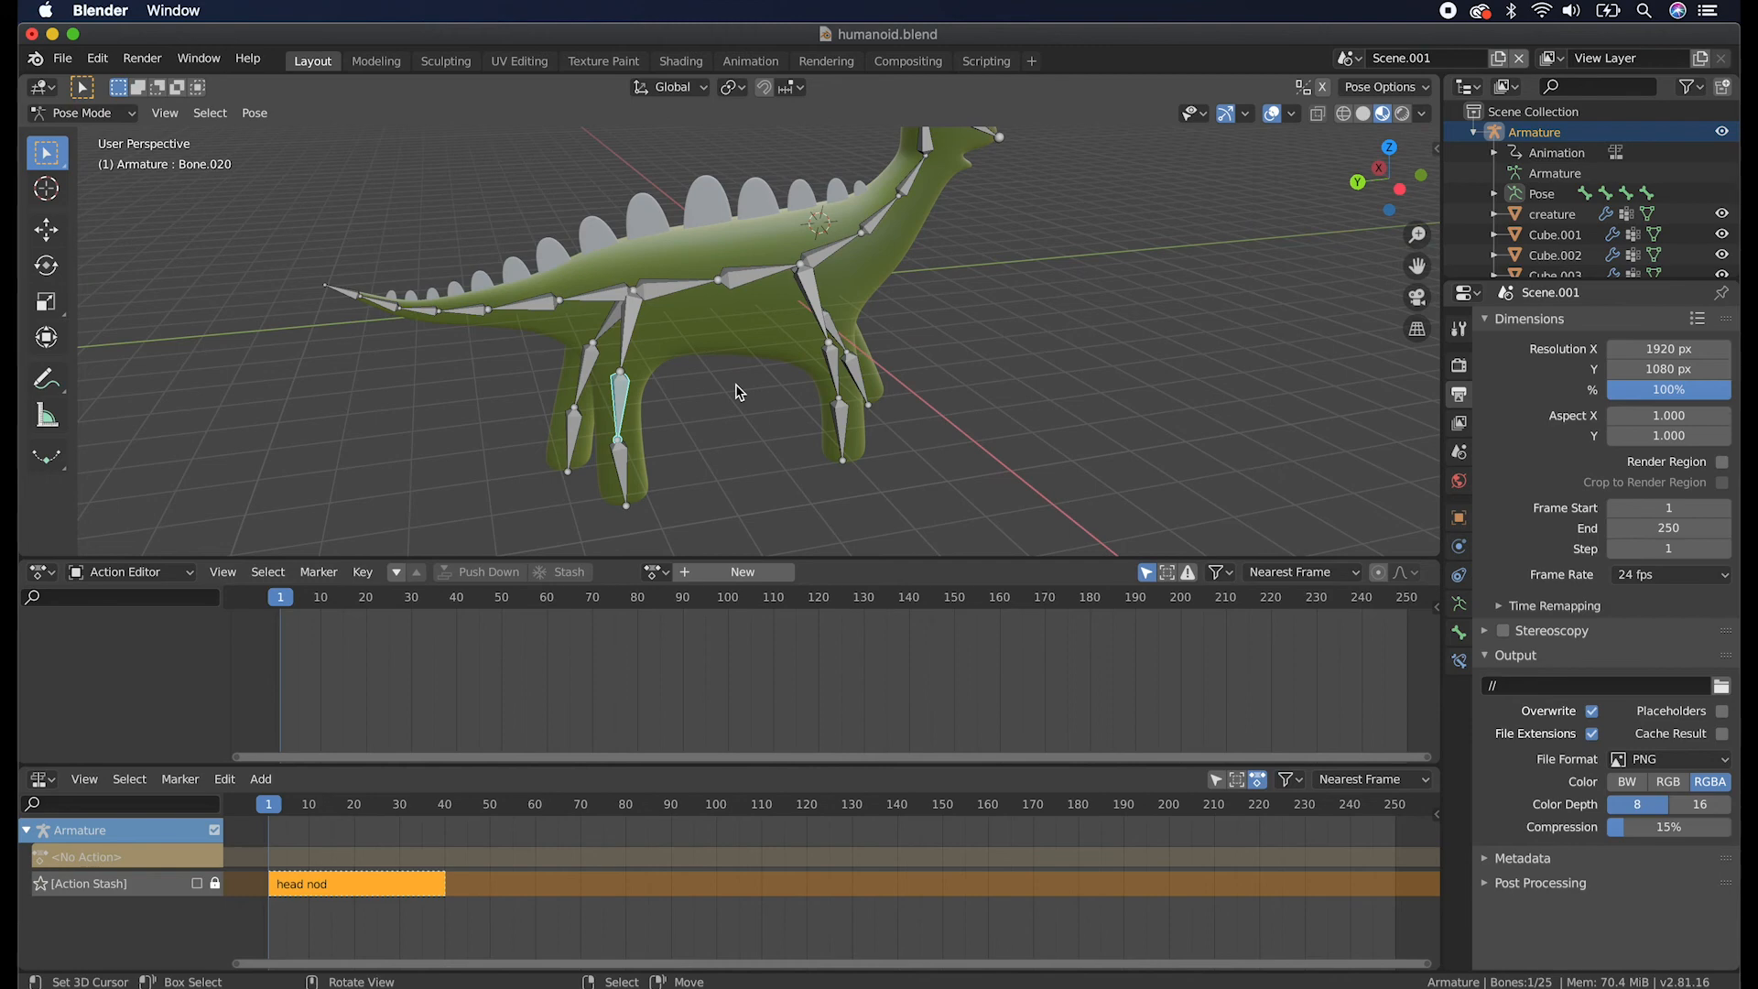
key(r)
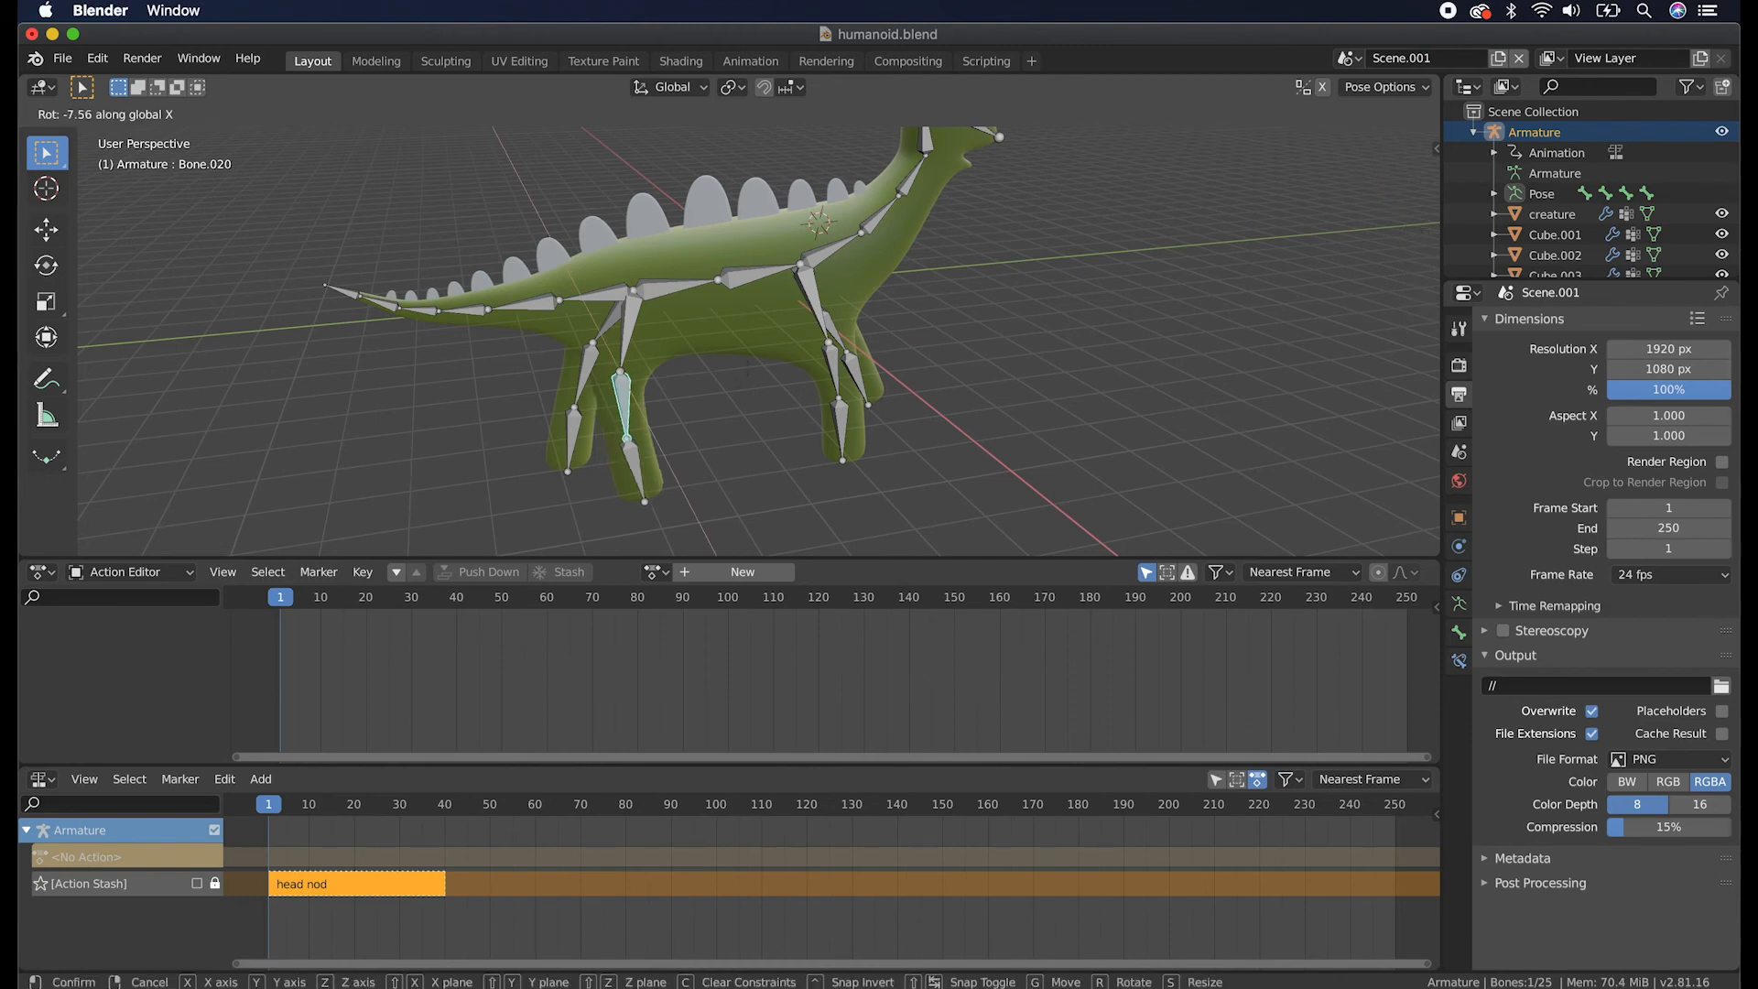
click(757, 361)
right_click(664, 470)
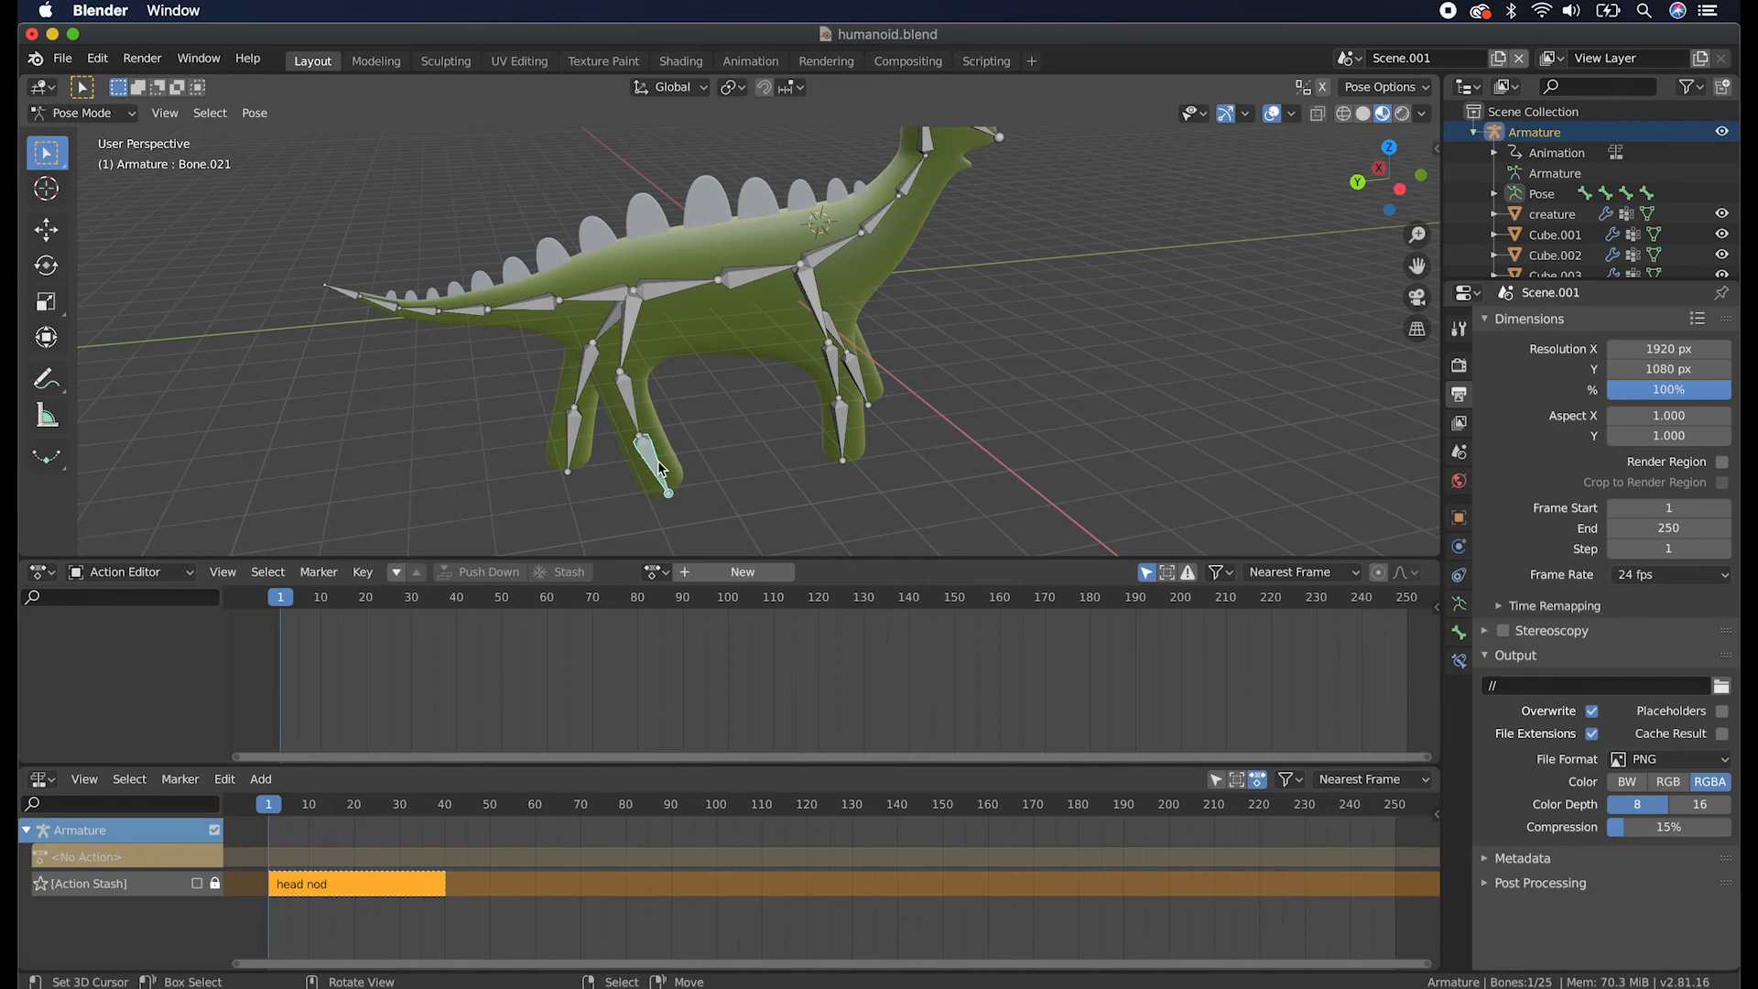
key(r)
key(x)
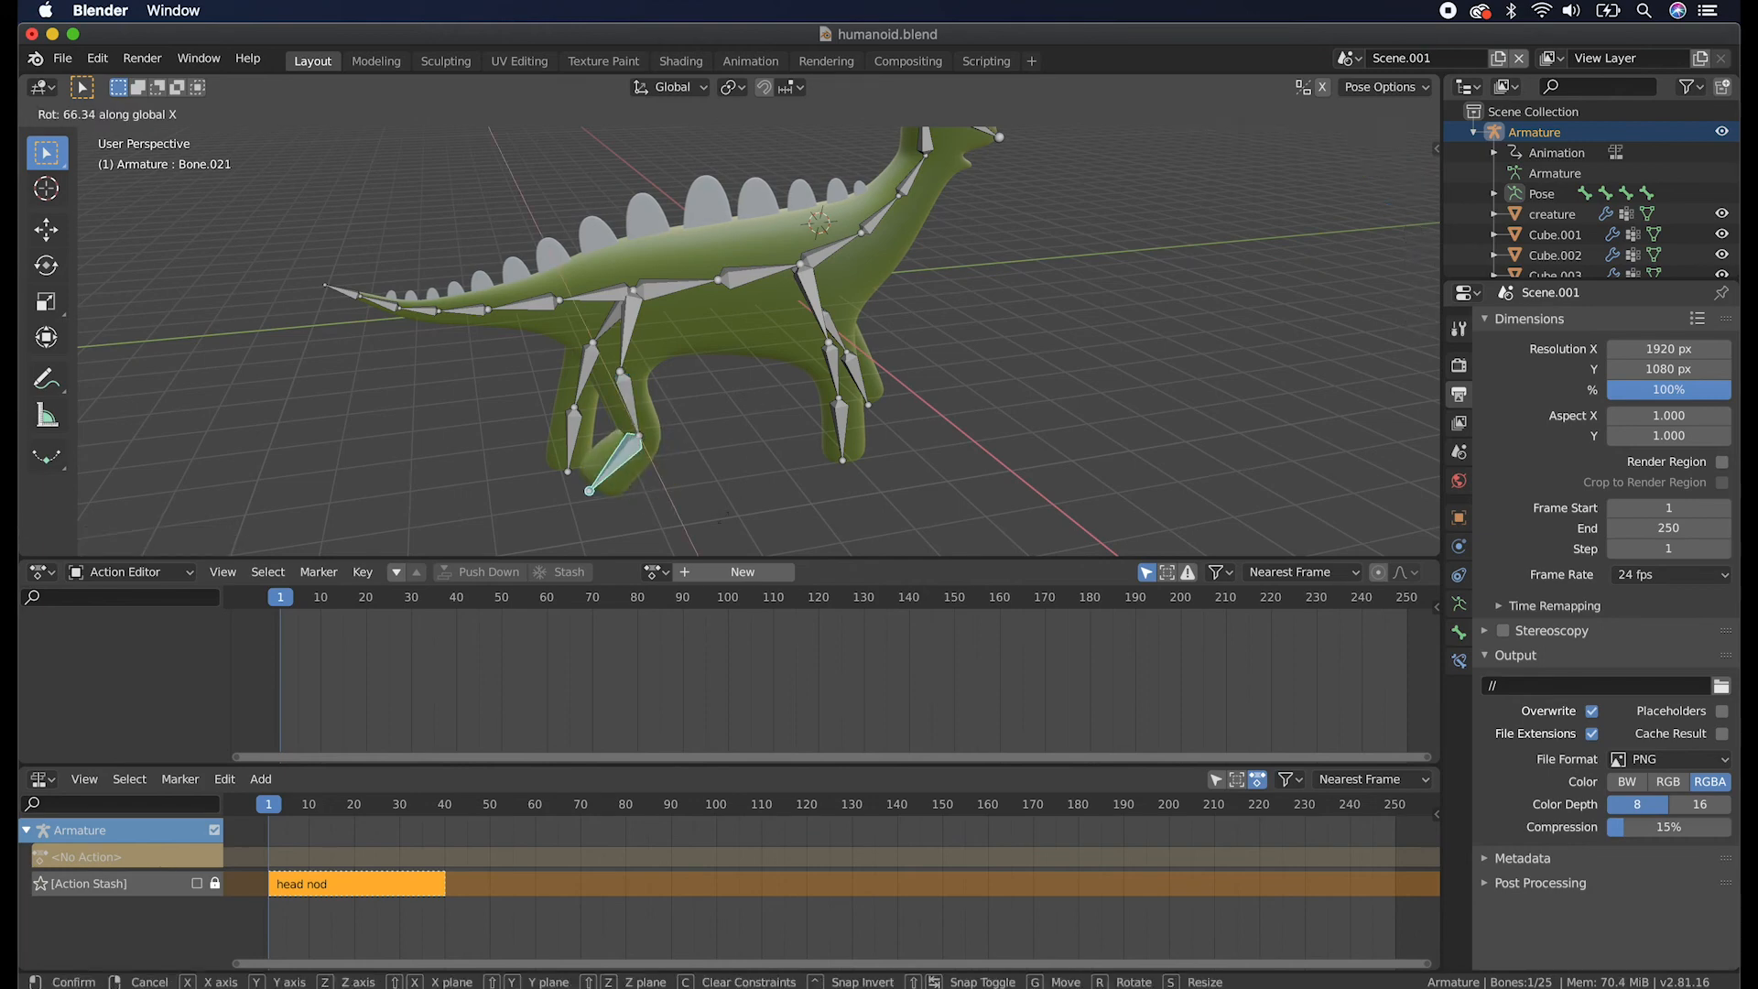
click(700, 458)
Rotate the hind leg's middle bone further forward about the global X axis to bend the leg.
right_click(635, 414)
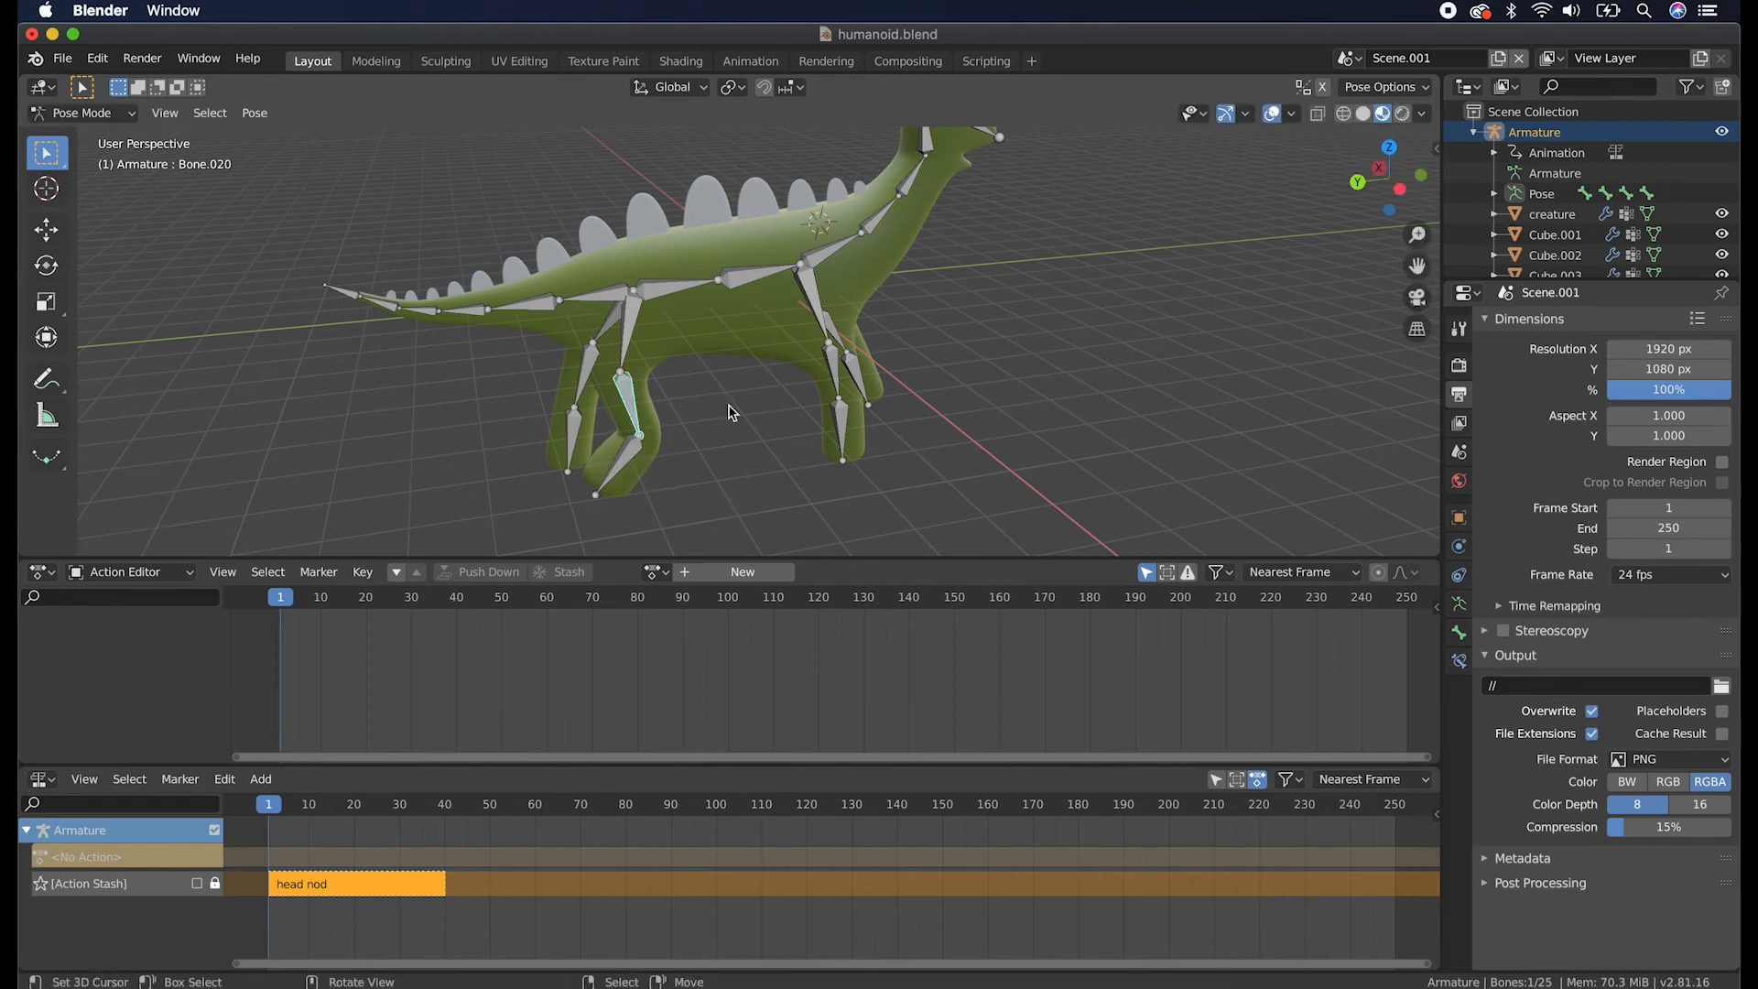
key(r)
key(x)
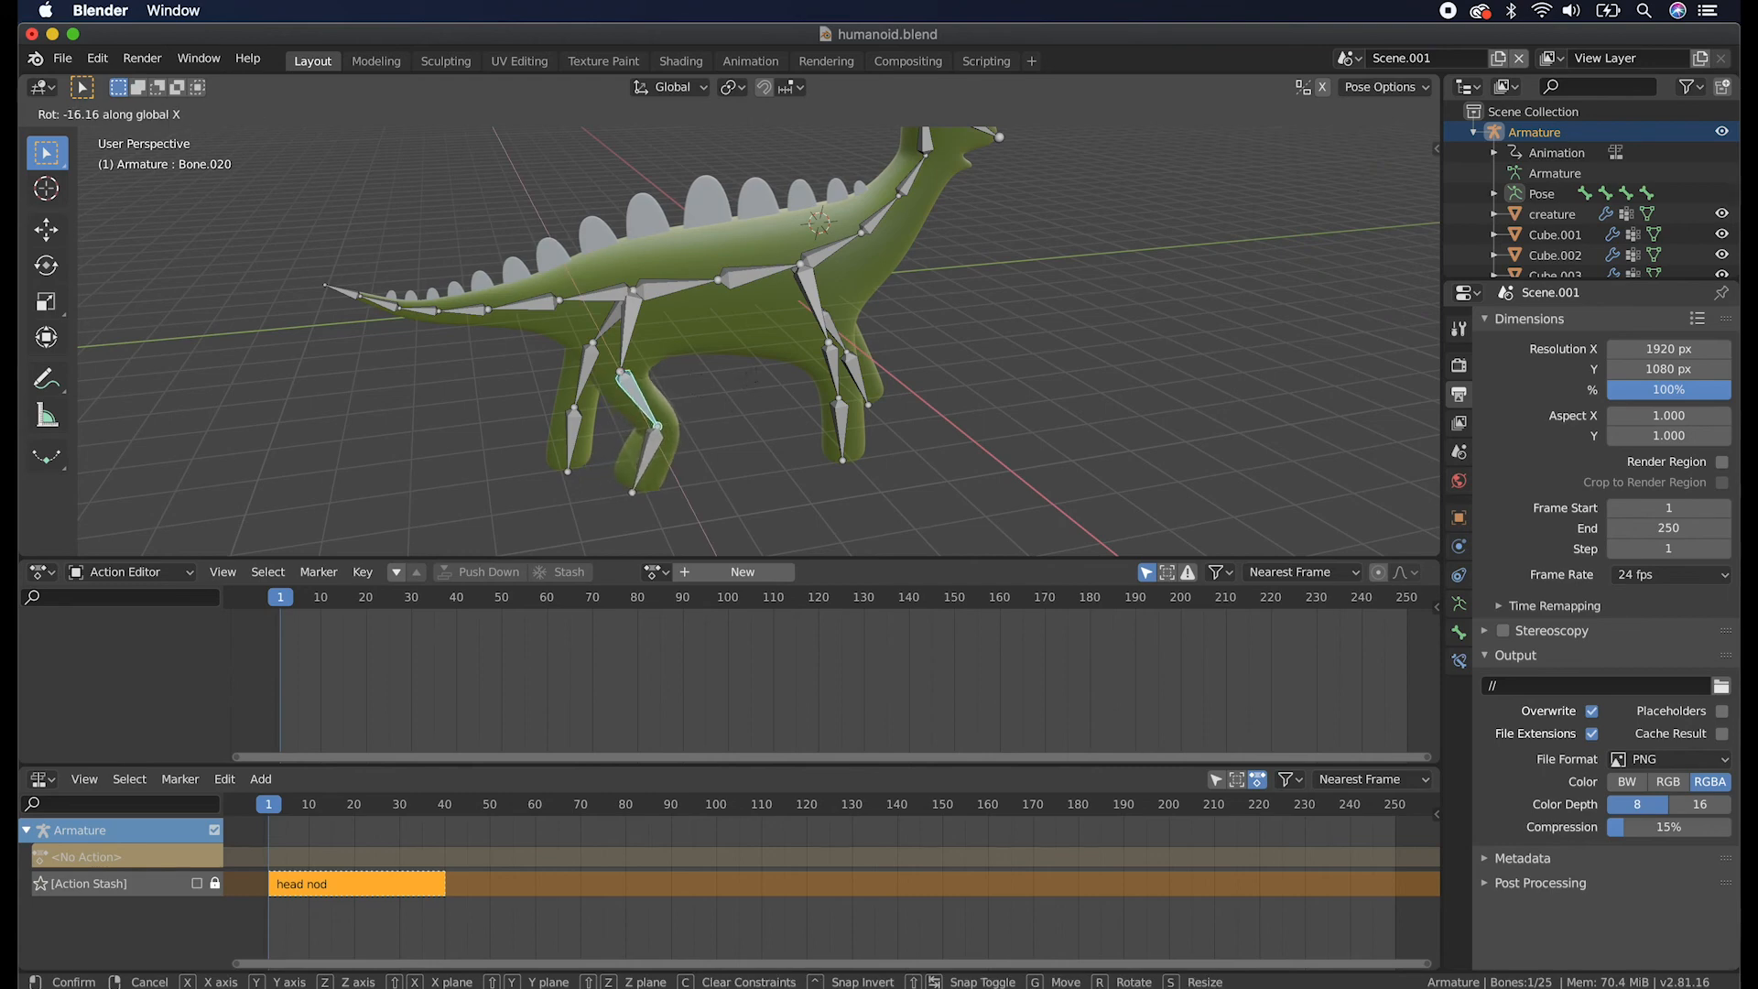
click(839, 384)
Rotate the lowest bone of the forward-stepping front leg backward about the global X axis so the lower leg stands upright.
middle_drag(839, 384, 848, 376)
right_click(644, 423)
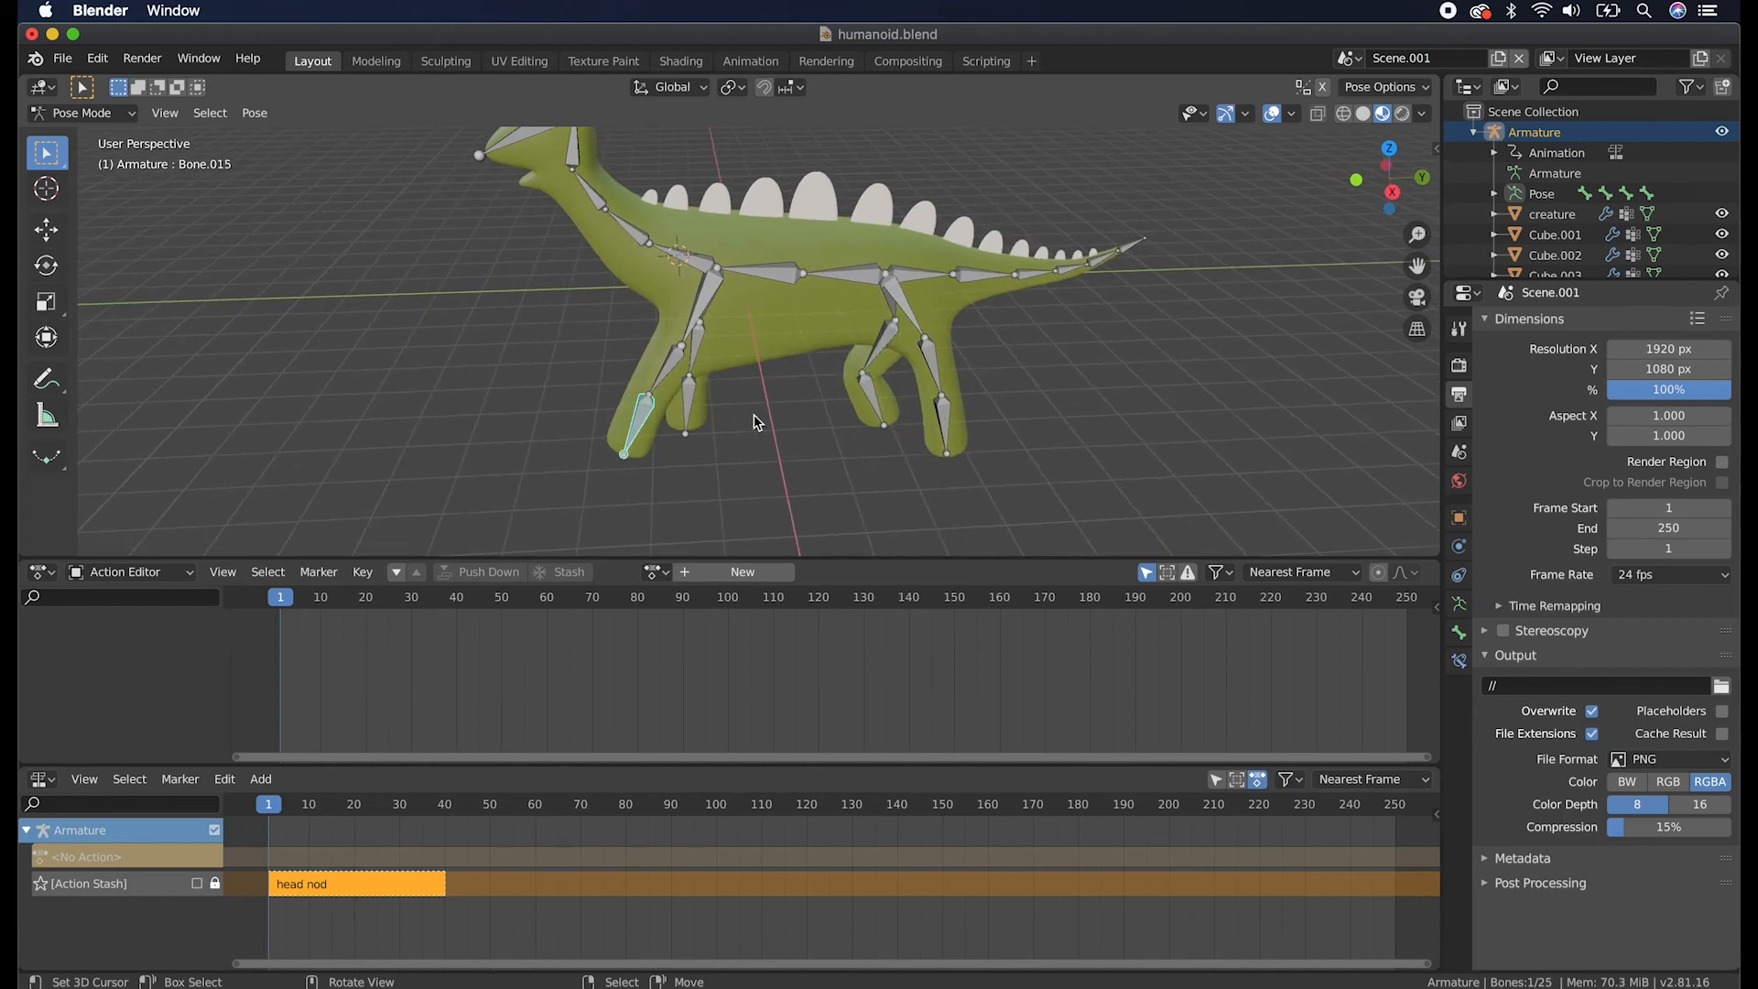
key(r)
key(x)
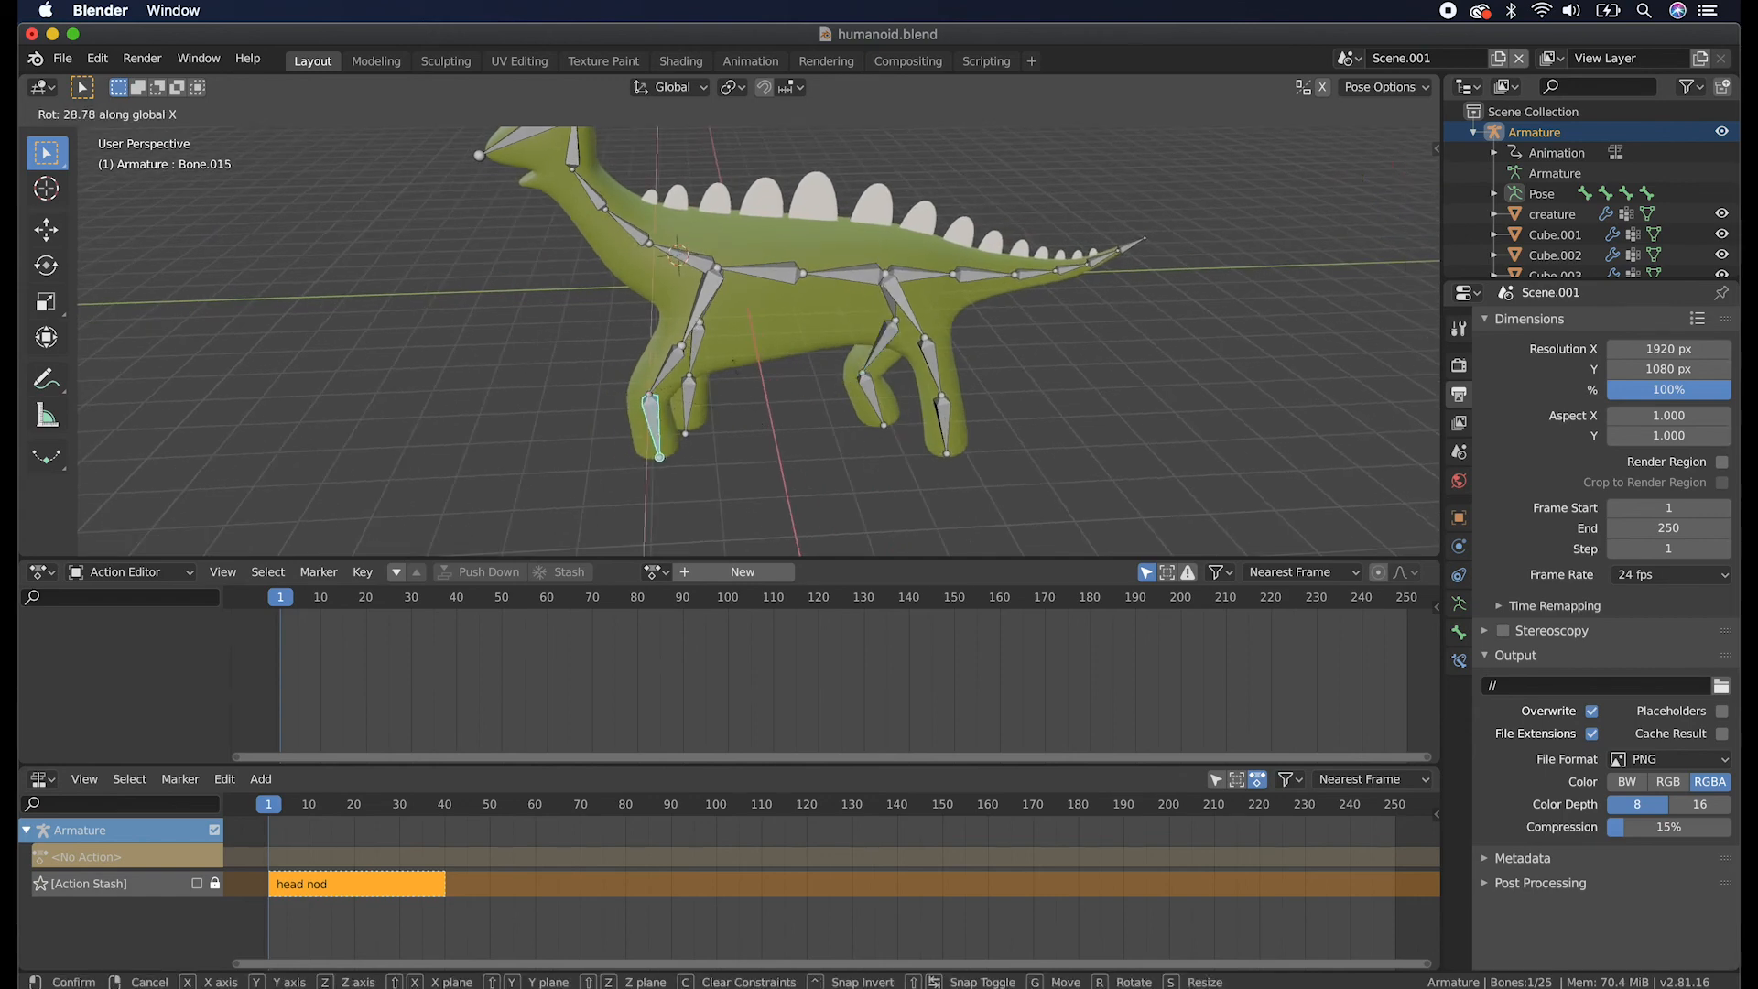
click(738, 381)
Rotate the bent hind leg's middle bone about 10 degrees more forward about the global X axis, lifting the leg.
middle_drag(739, 381, 740, 379)
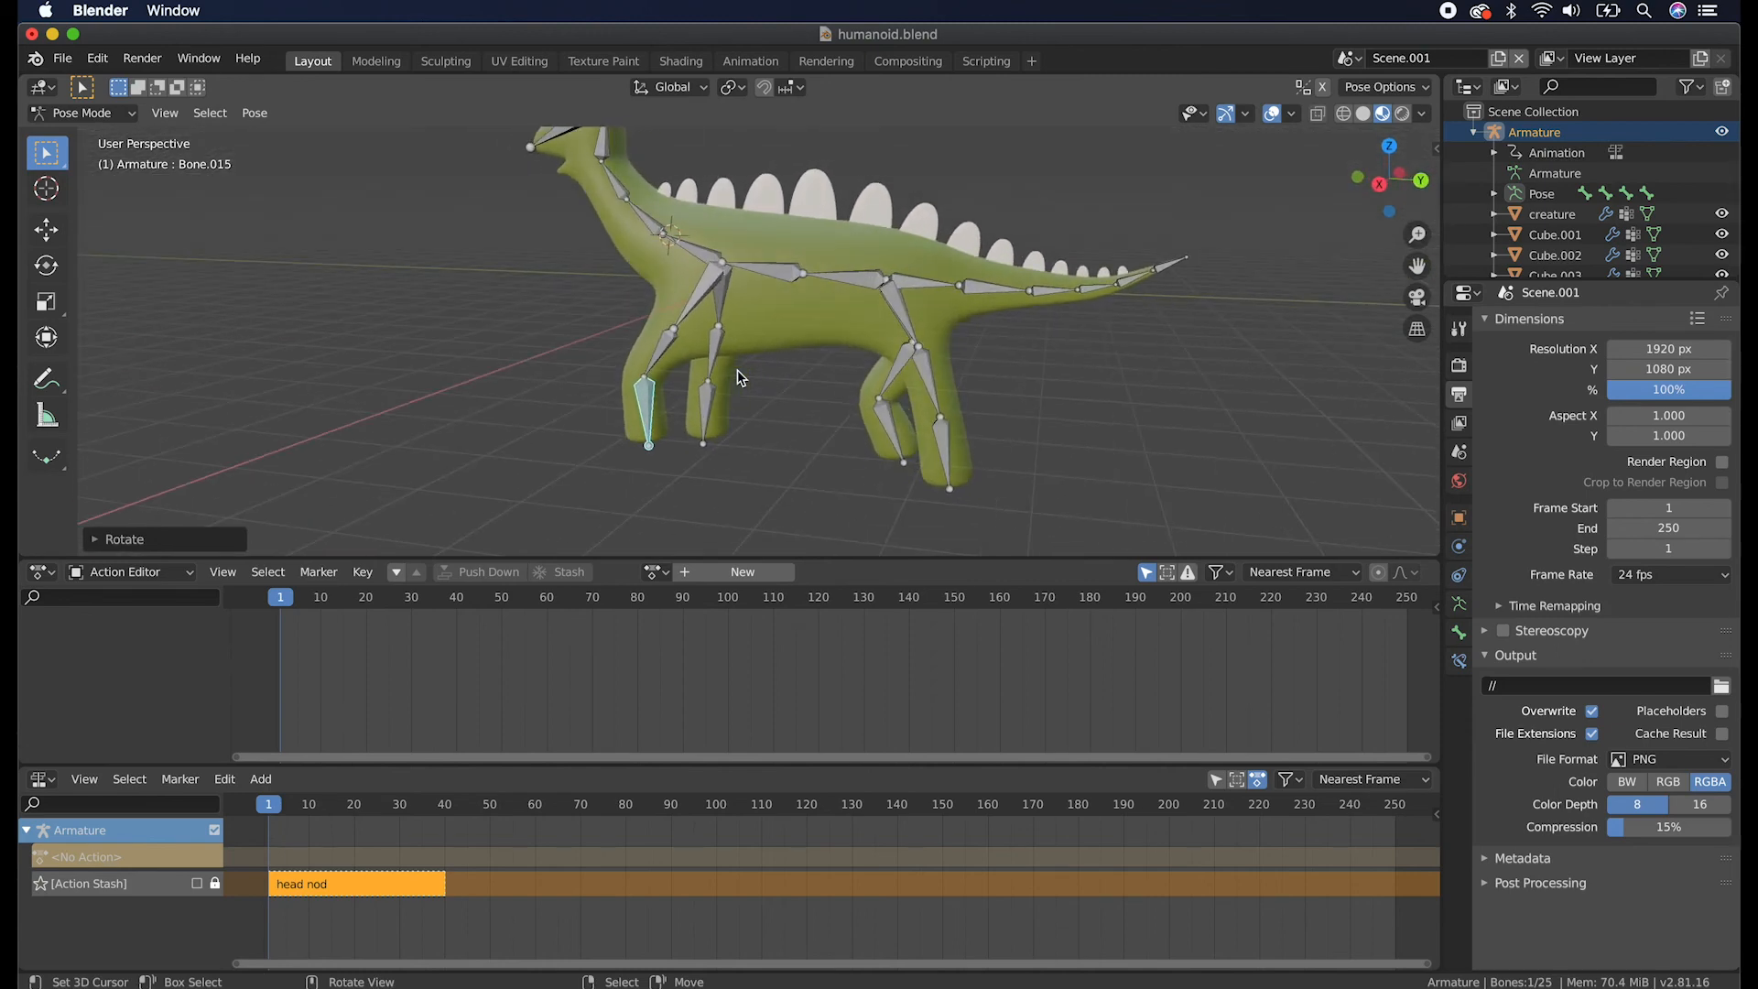
click(893, 383)
middle_drag(893, 382, 893, 383)
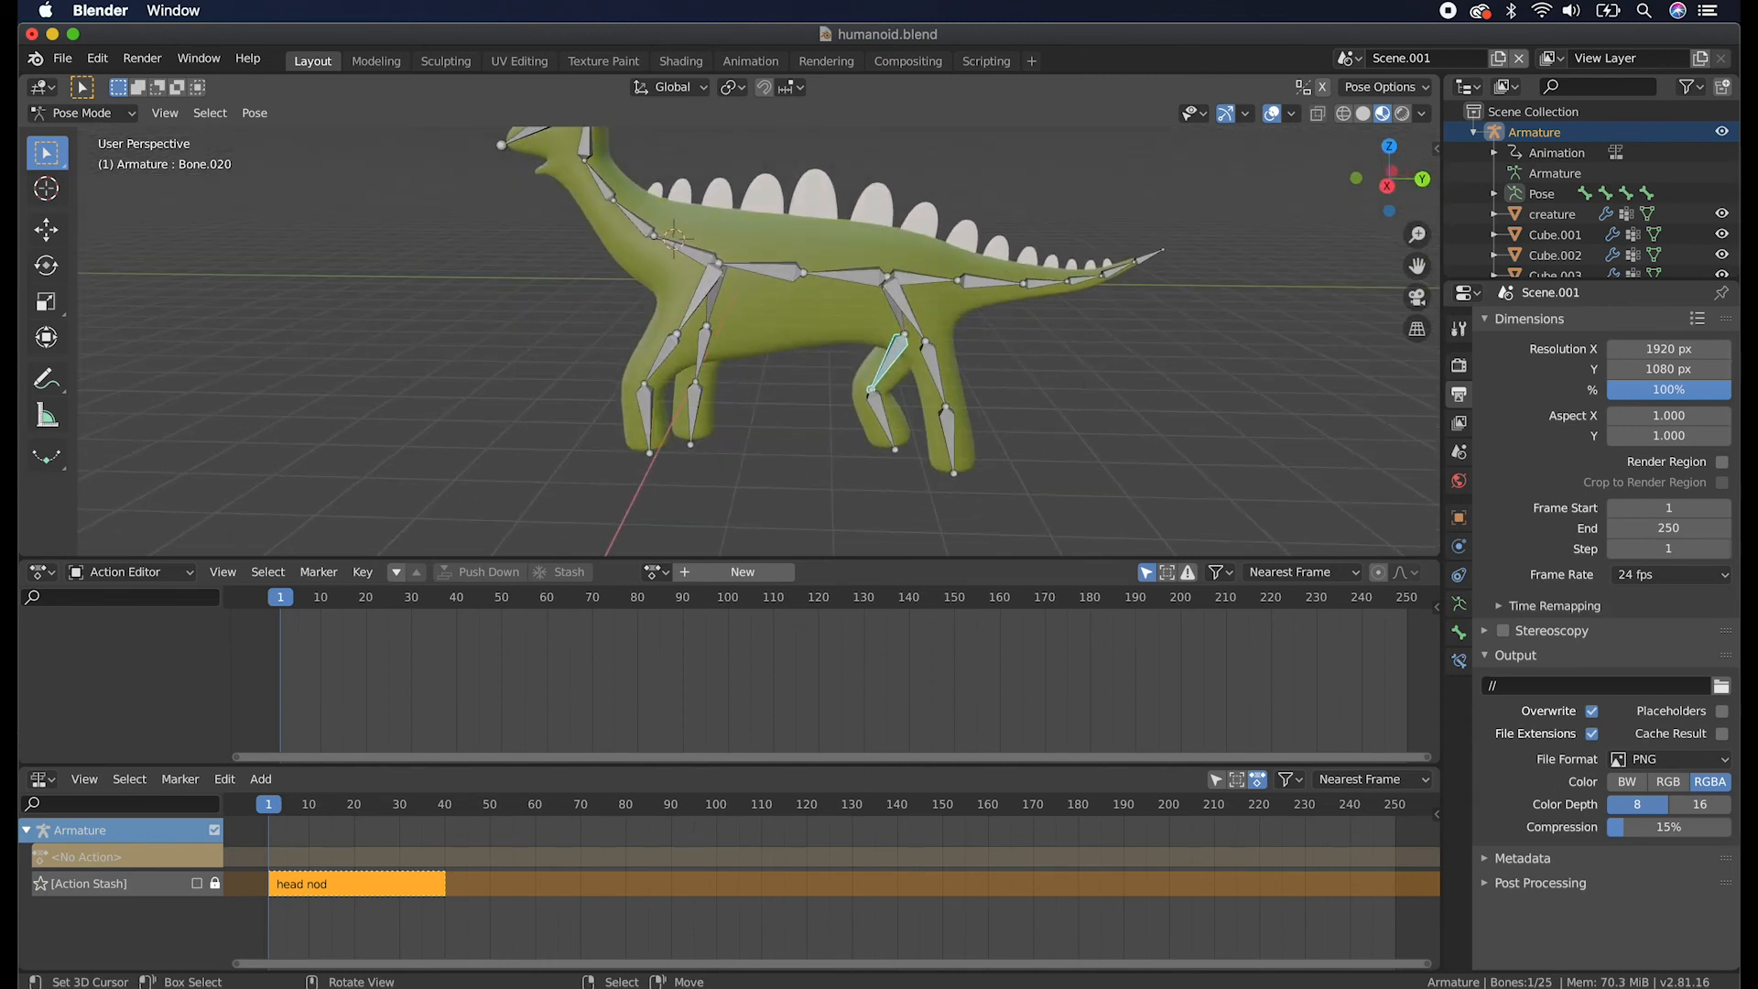
key(r)
key(x)
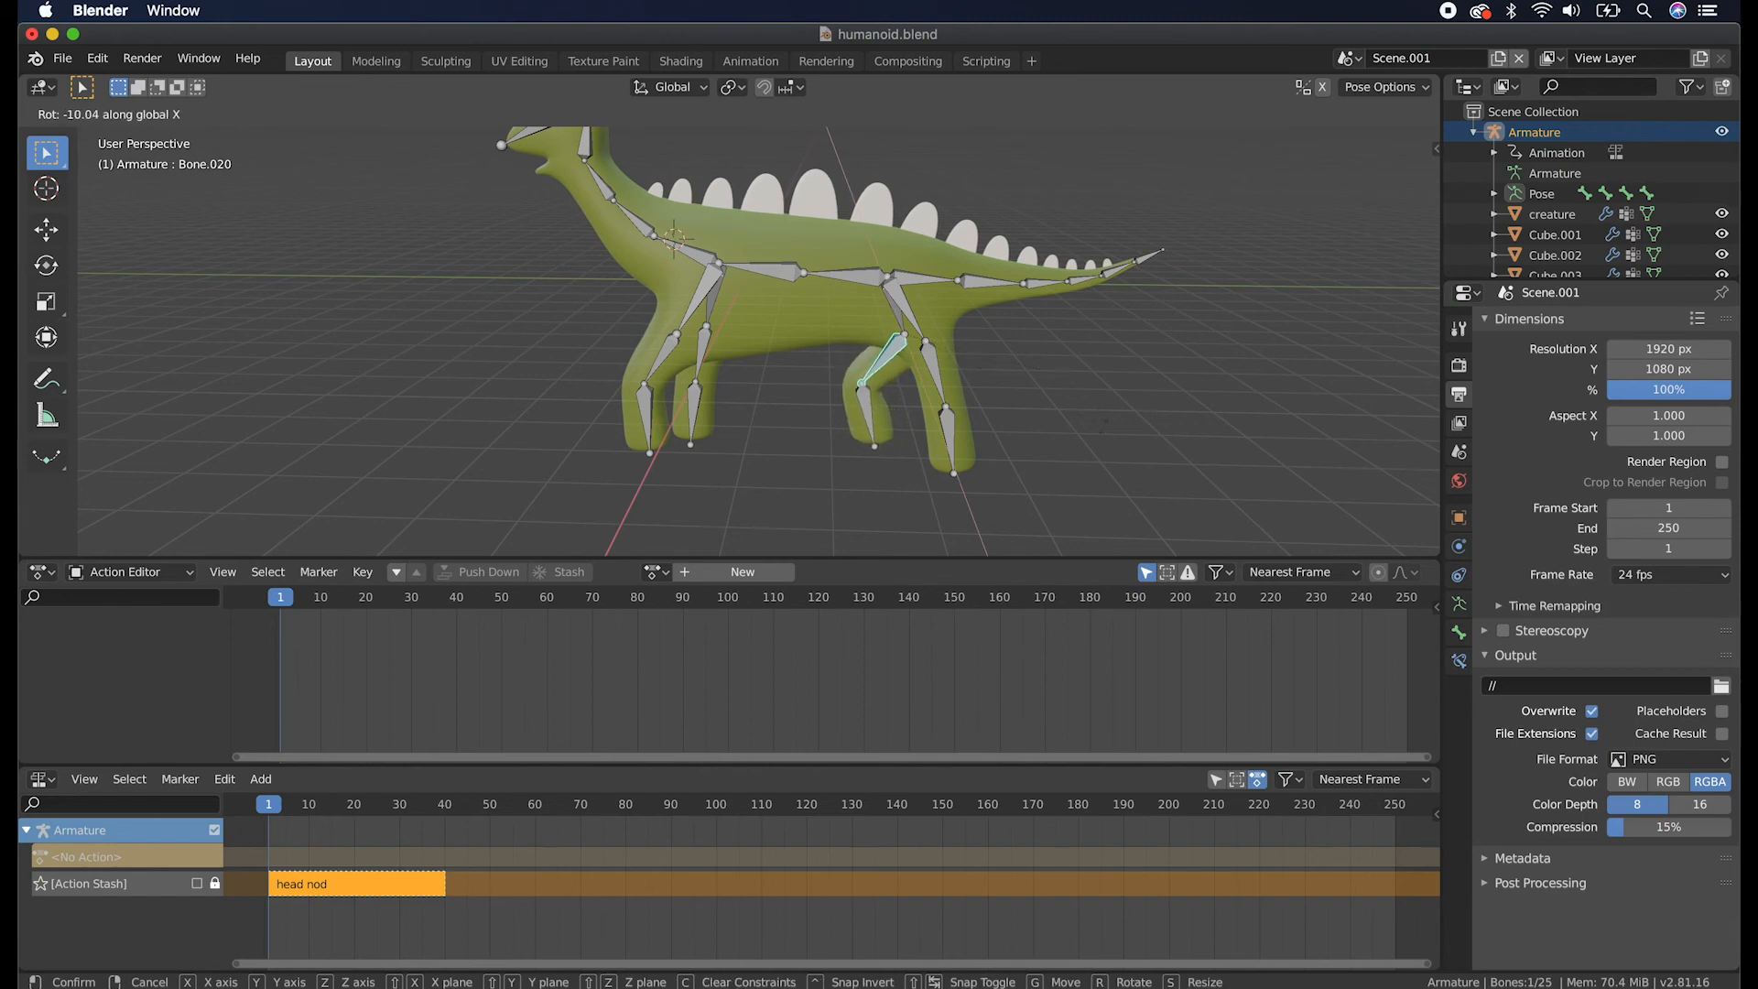
click(942, 403)
Select all the dinosaur's bones and insert a keyframe for the walking pose at frame 1.
middle_drag(942, 403, 943, 408)
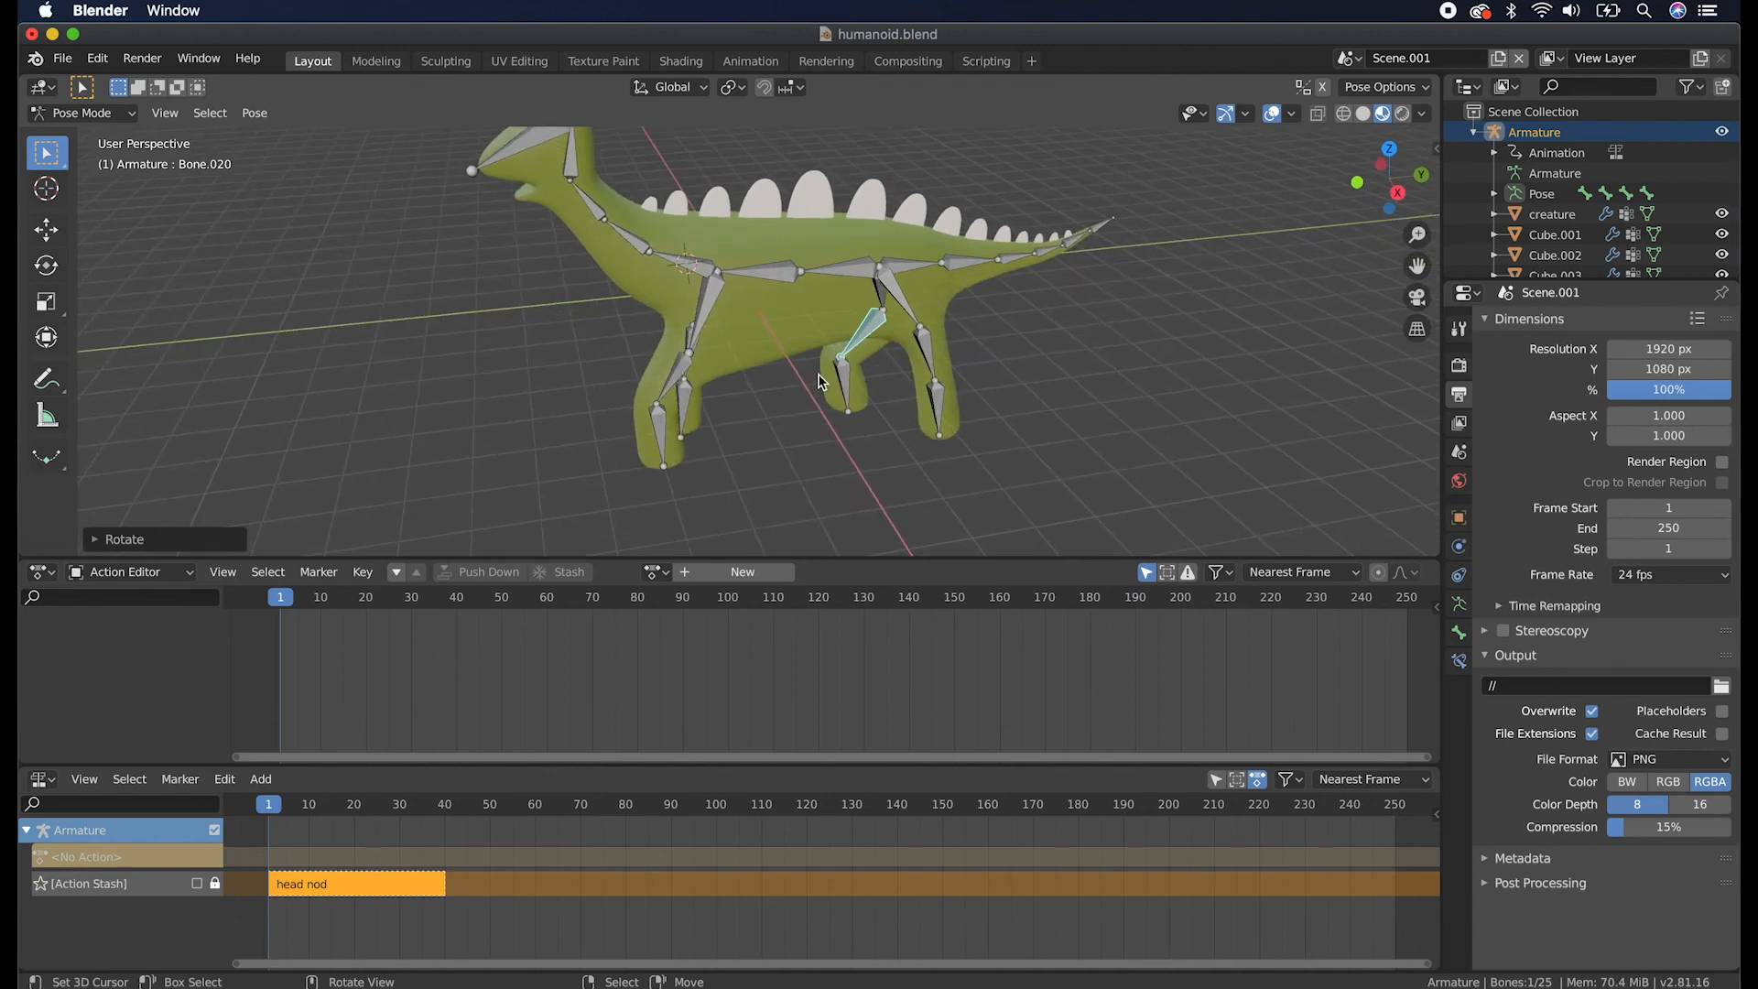
middle_drag(878, 402, 877, 401)
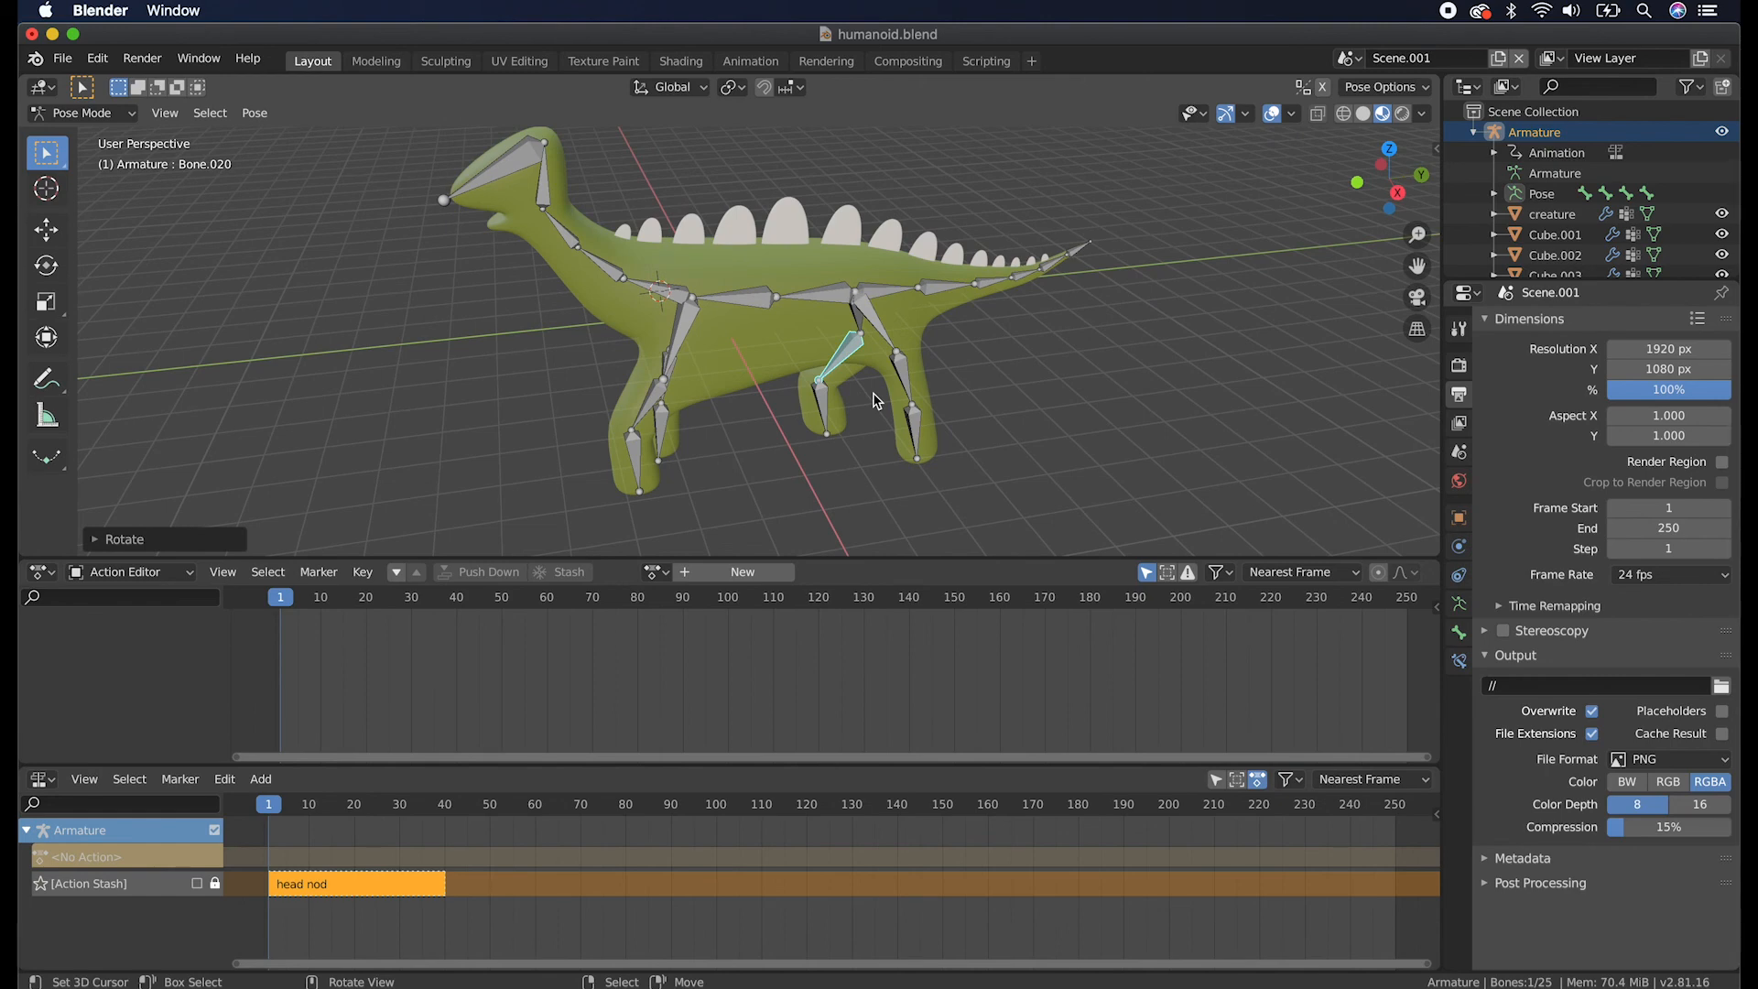
key(a)
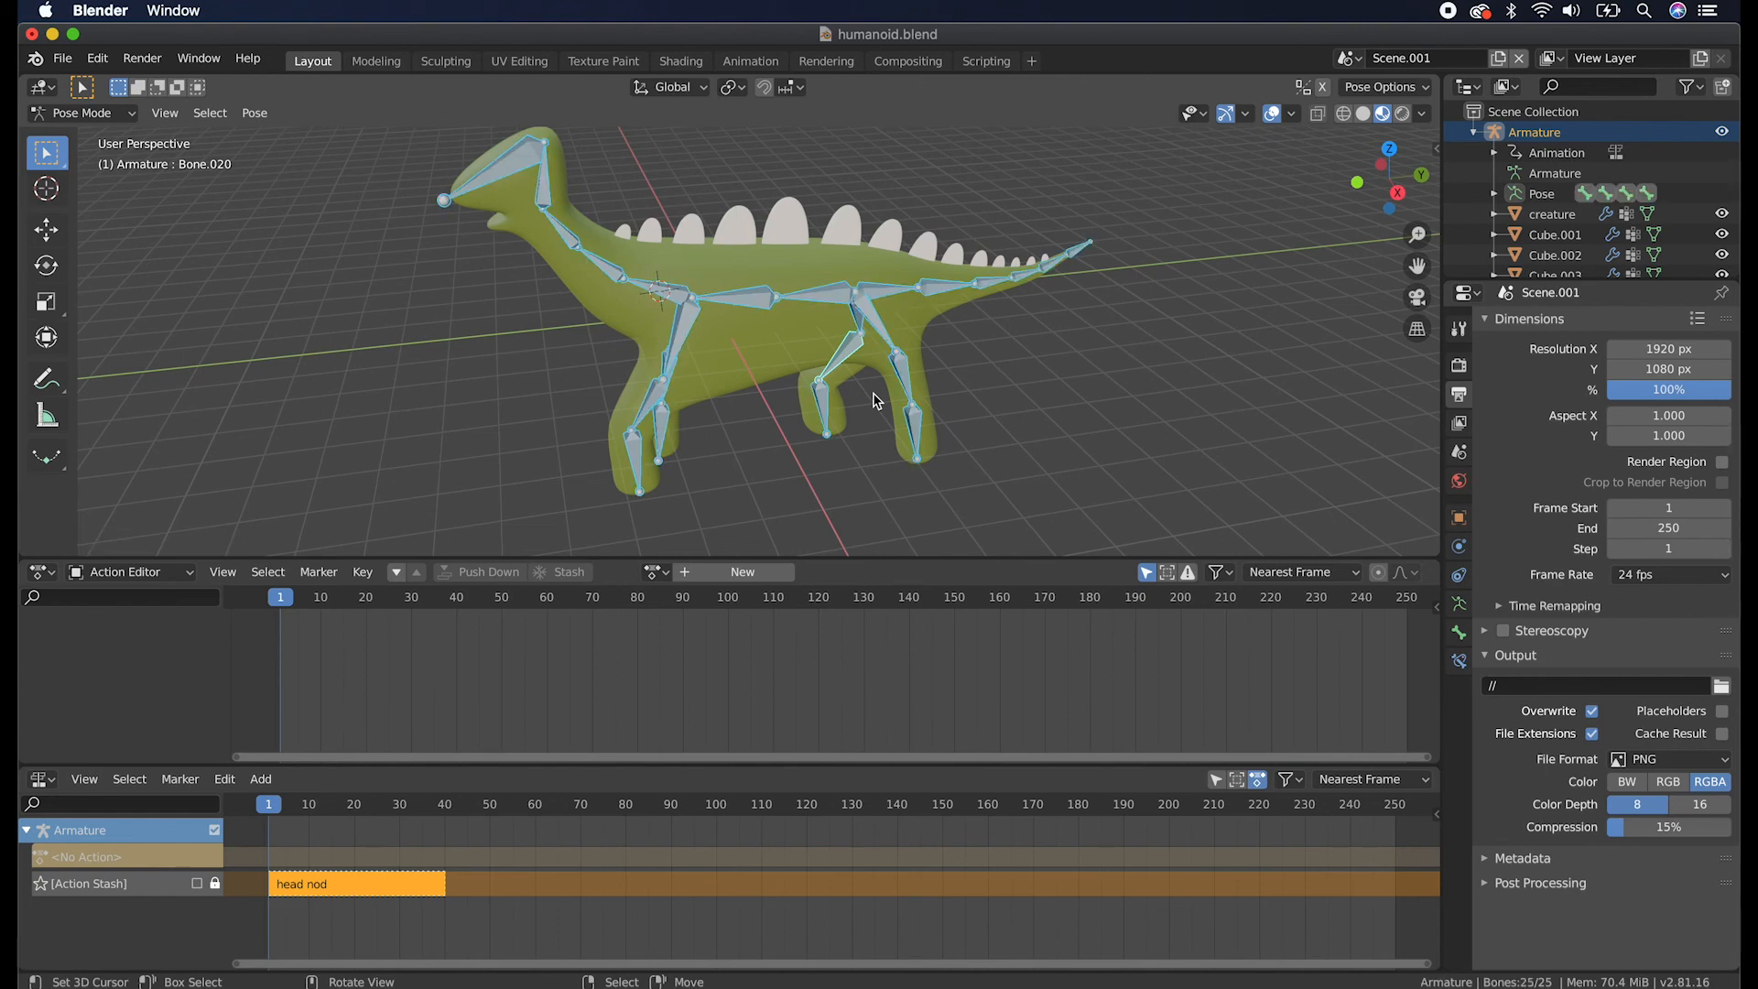
key(i)
click(879, 396)
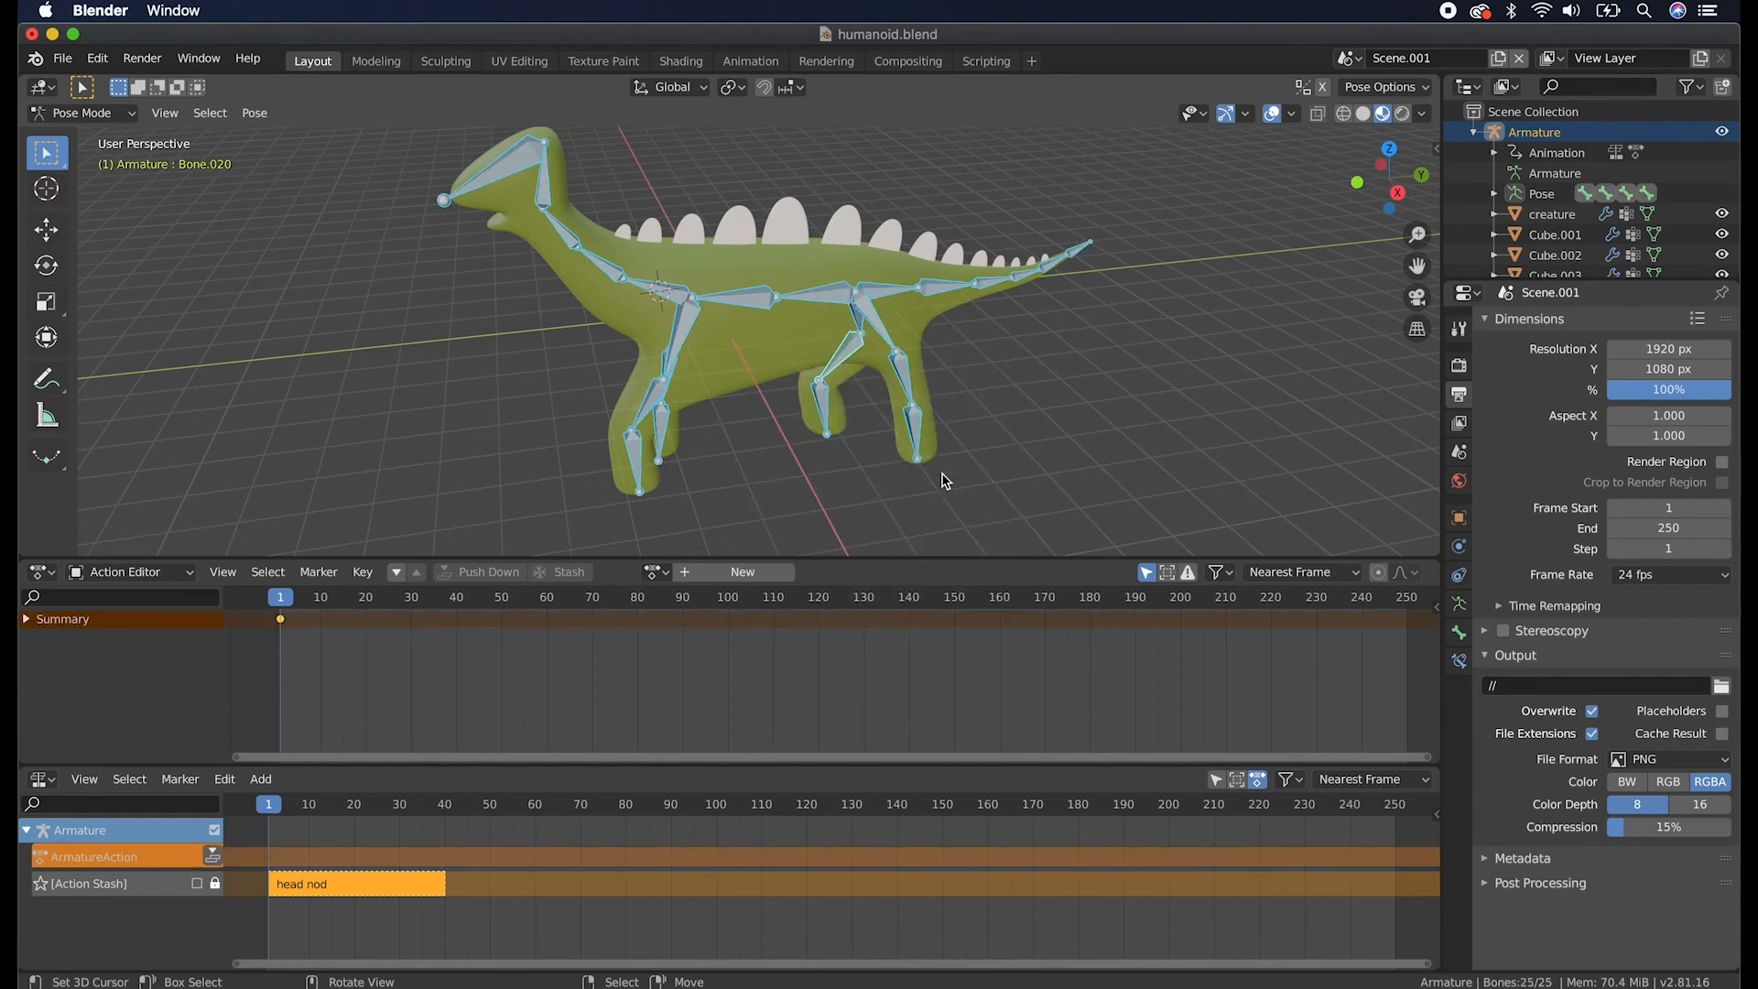
At frame 10, rotate the near front leg's middle bone backward about the global X axis.
drag(284, 602, 327, 607)
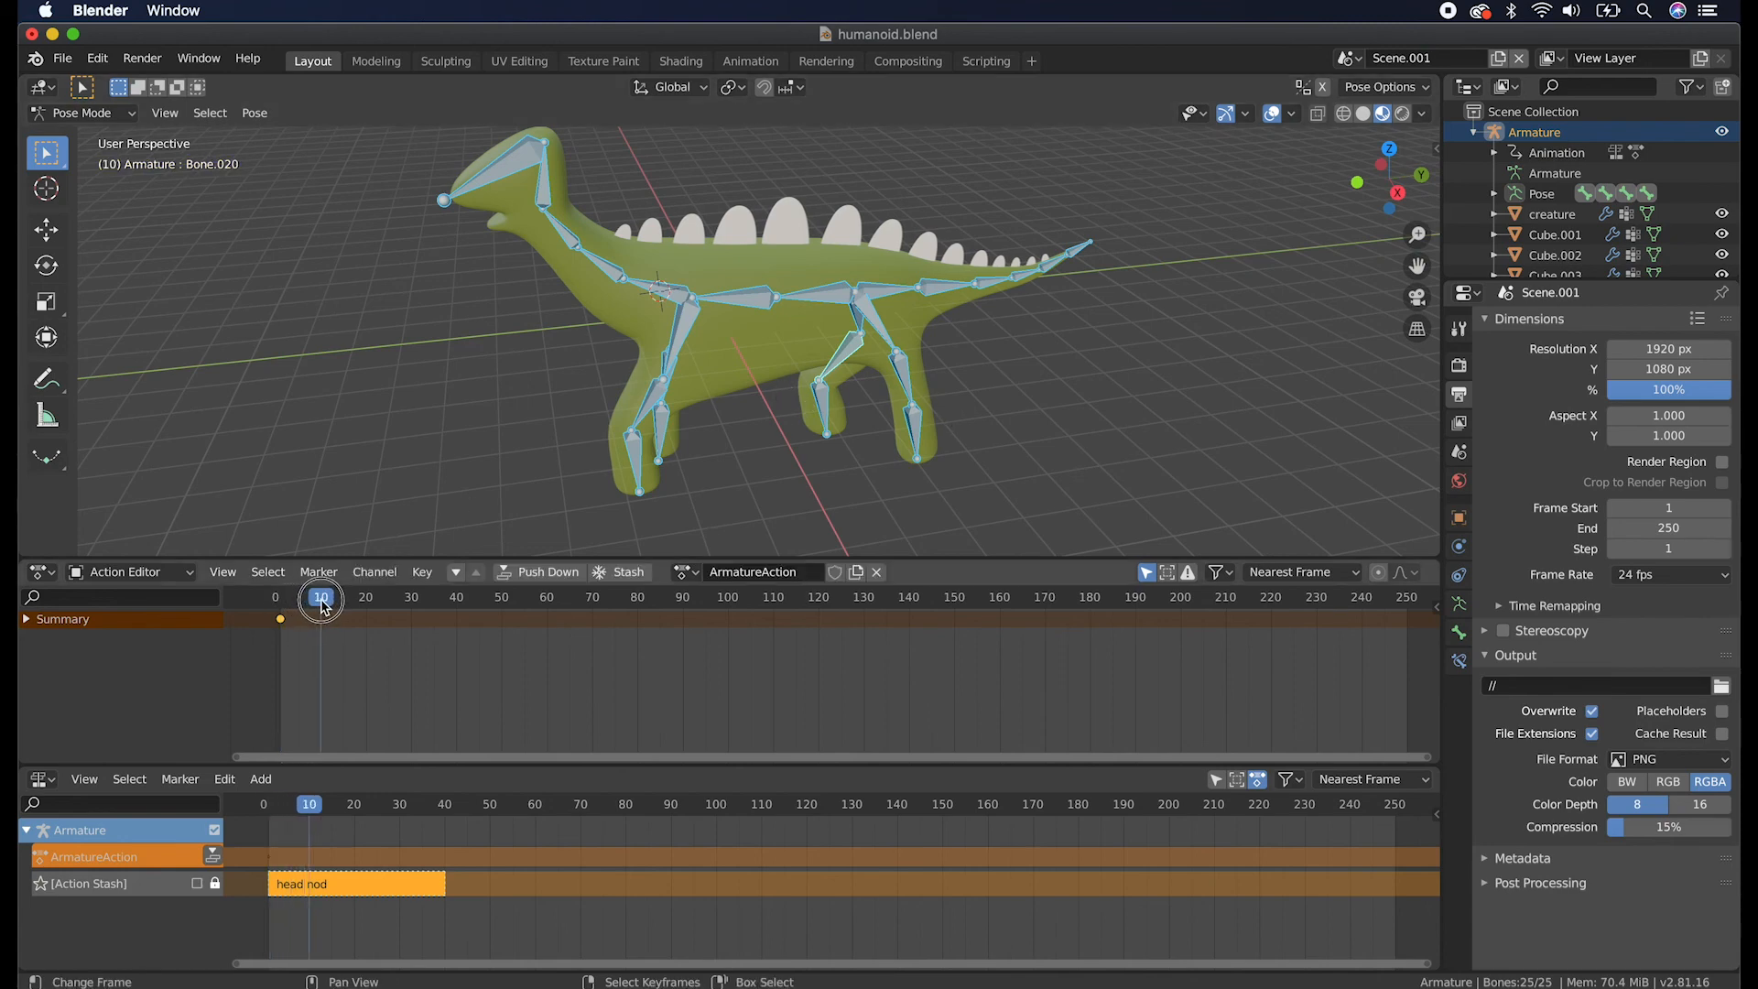
middle_drag(744, 437, 753, 447)
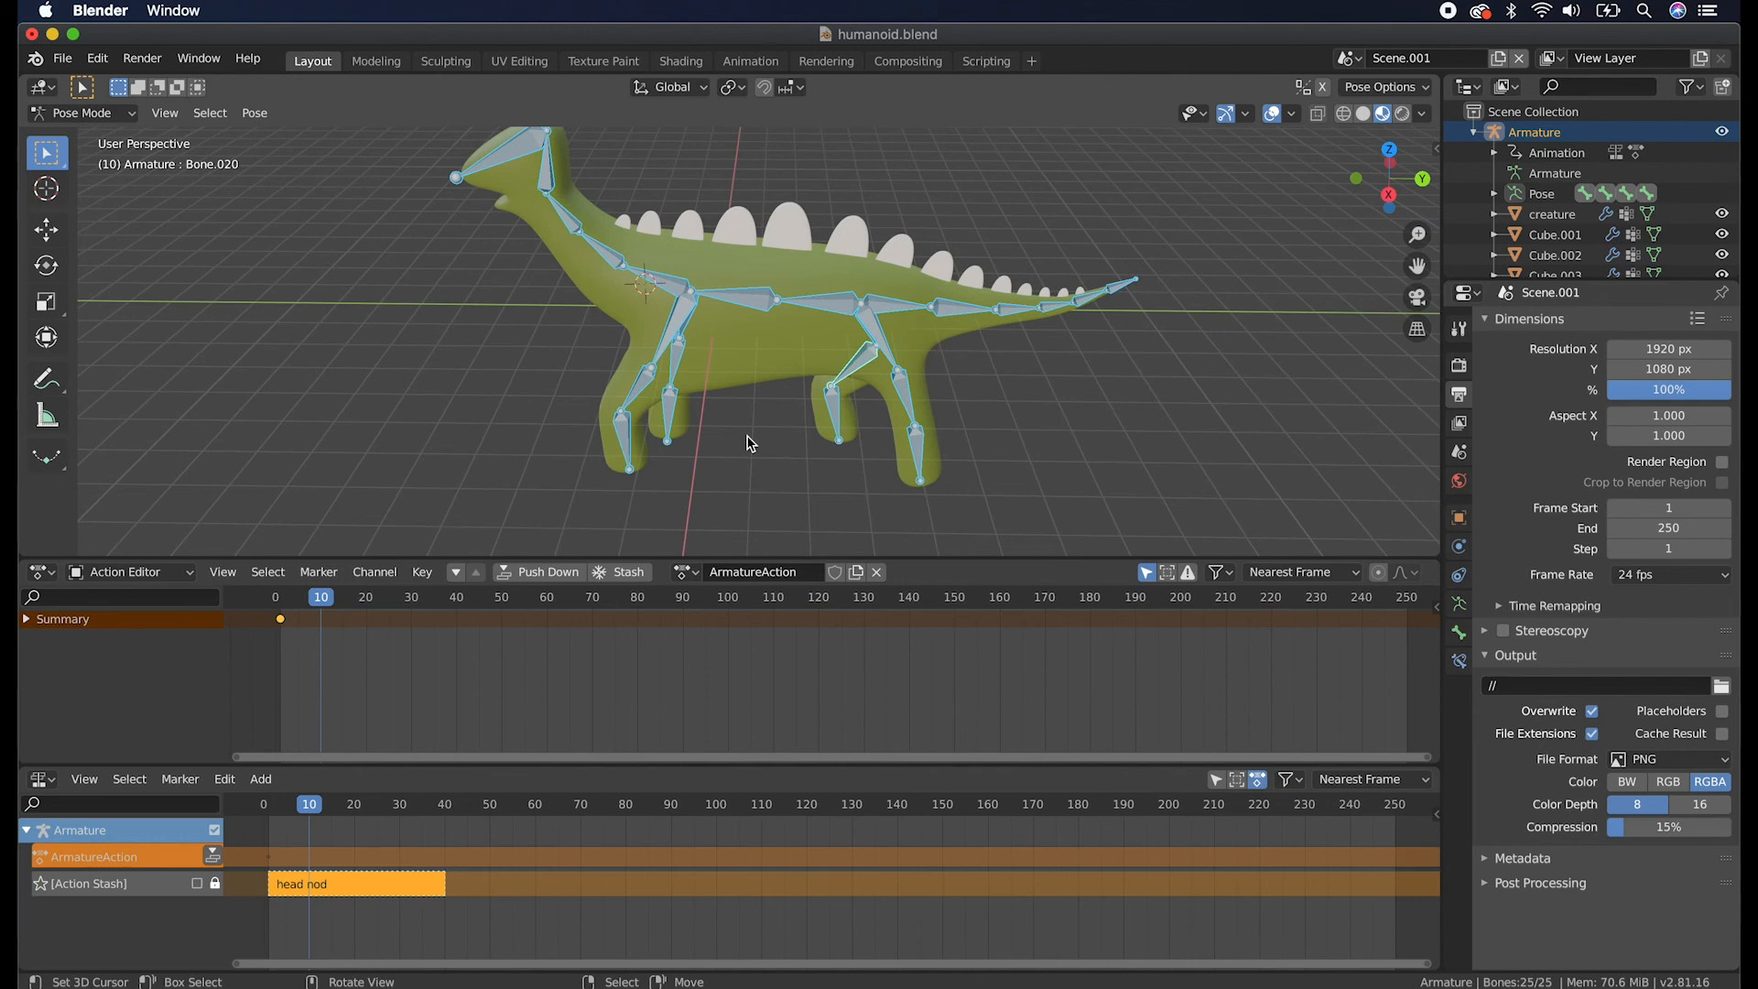
click(652, 382)
middle_drag(742, 386, 738, 376)
key(r)
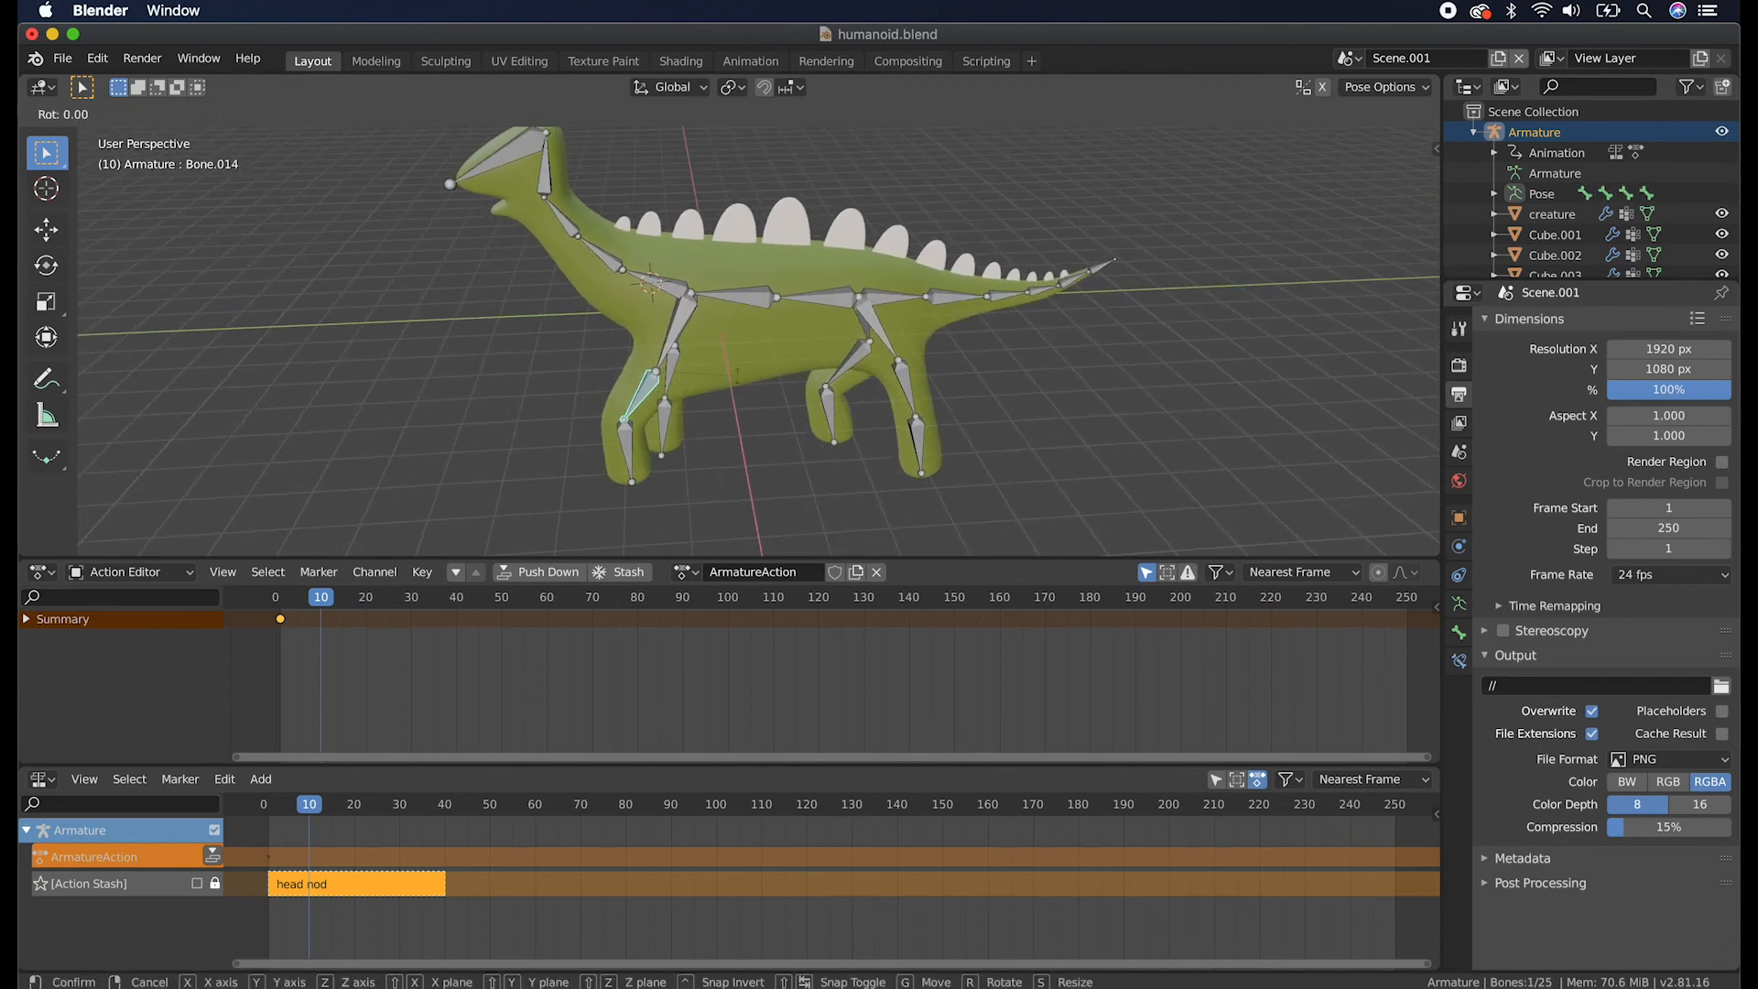
key(x)
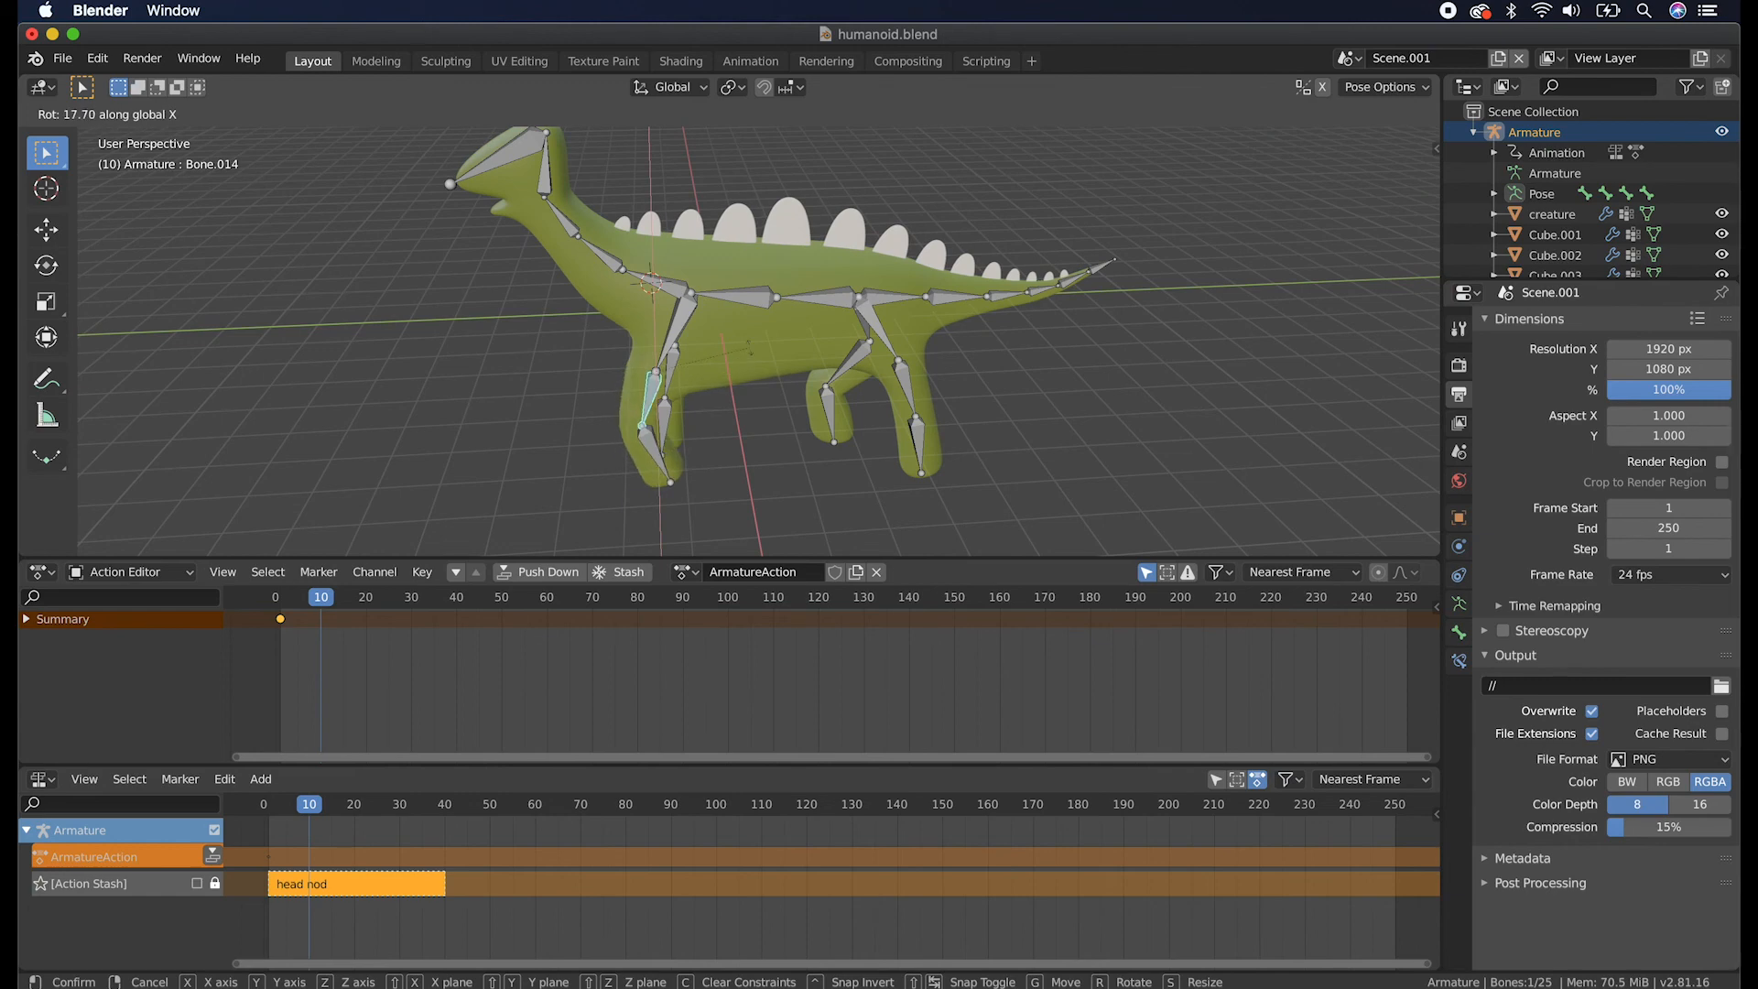
click(646, 451)
Rotate the near front leg's lowest bone forward about the global X axis to straighten the leg.
click(641, 447)
key(r)
key(x)
click(702, 392)
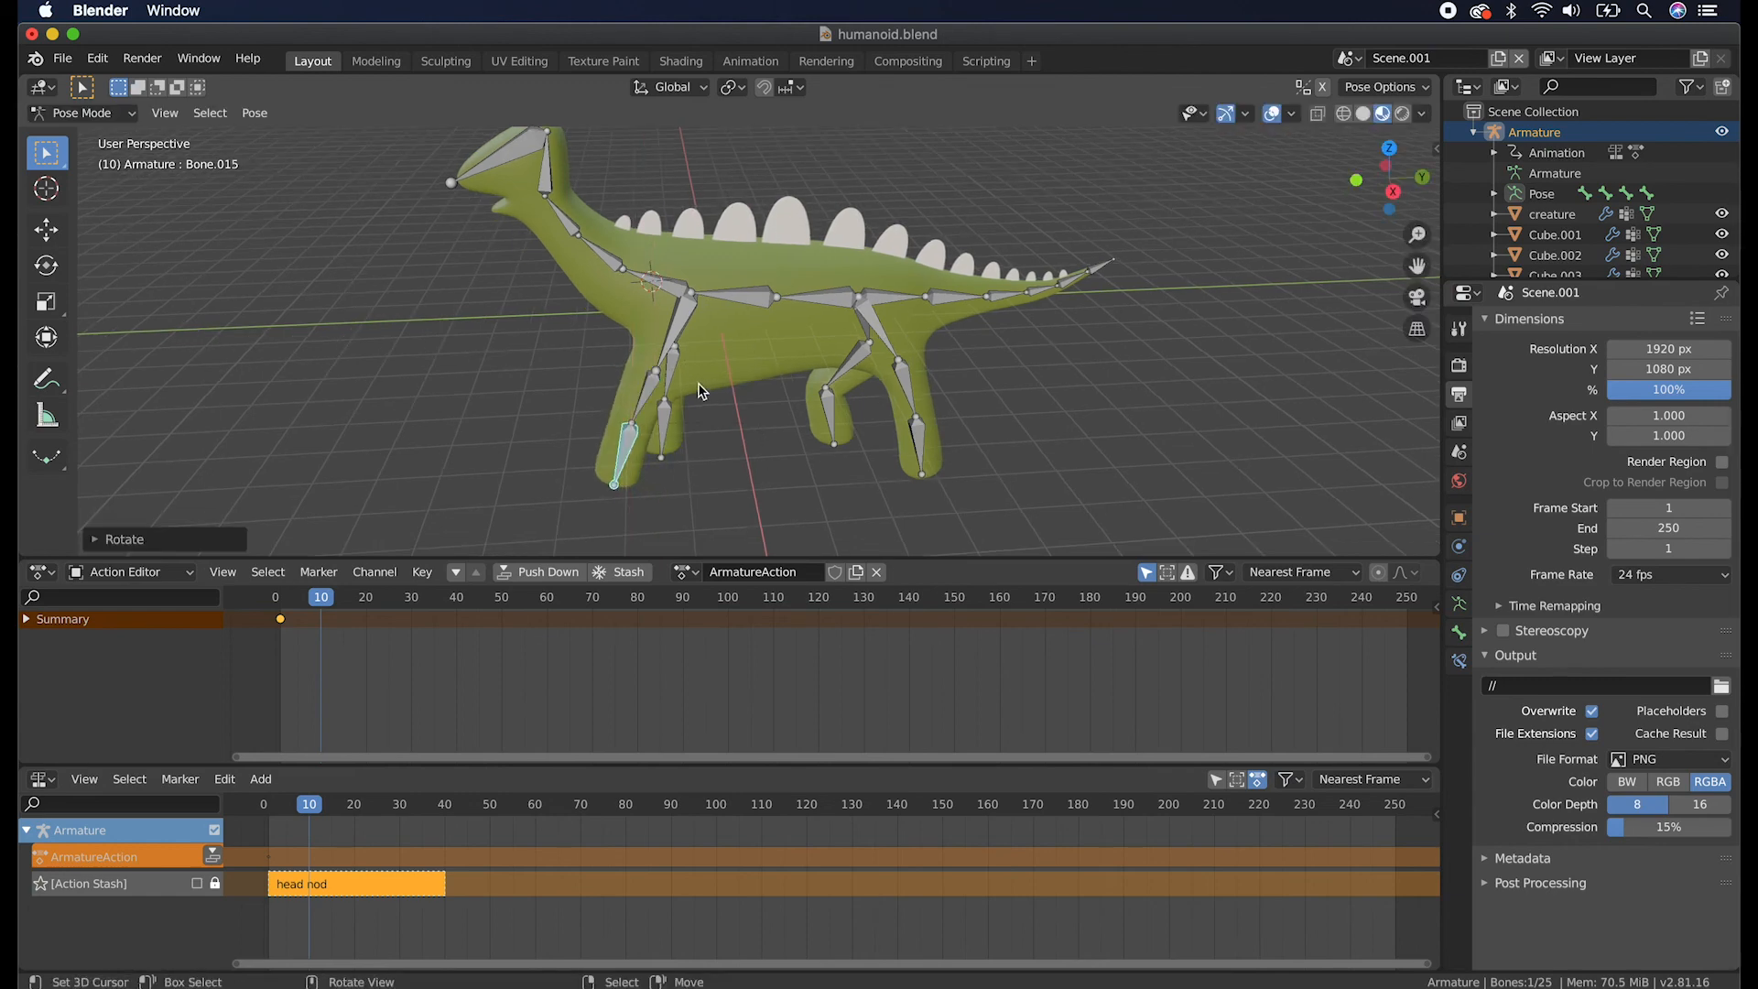
Rotate the near front leg's upper bone backward about the global X axis so the whole leg stands upright.
click(655, 392)
mouse_move(681, 357)
middle_down()
mouse_move(795, 348)
mouse_move(711, 362)
middle_up()
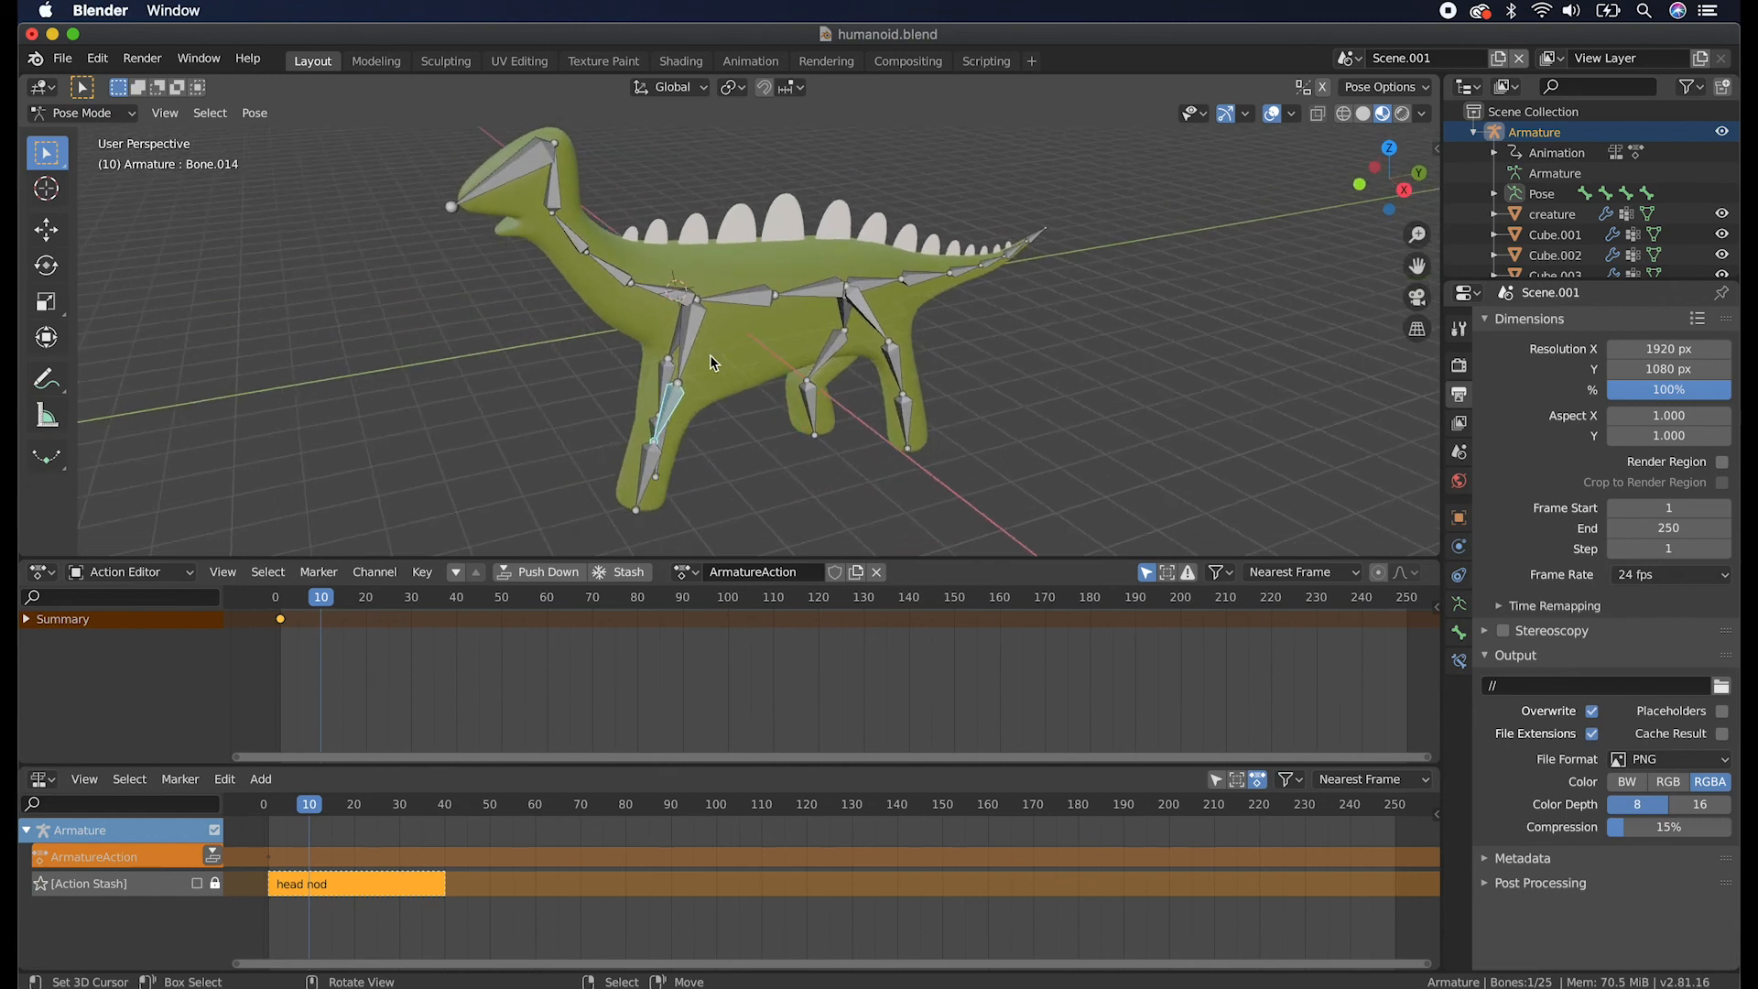
click(689, 363)
key(r)
key(x)
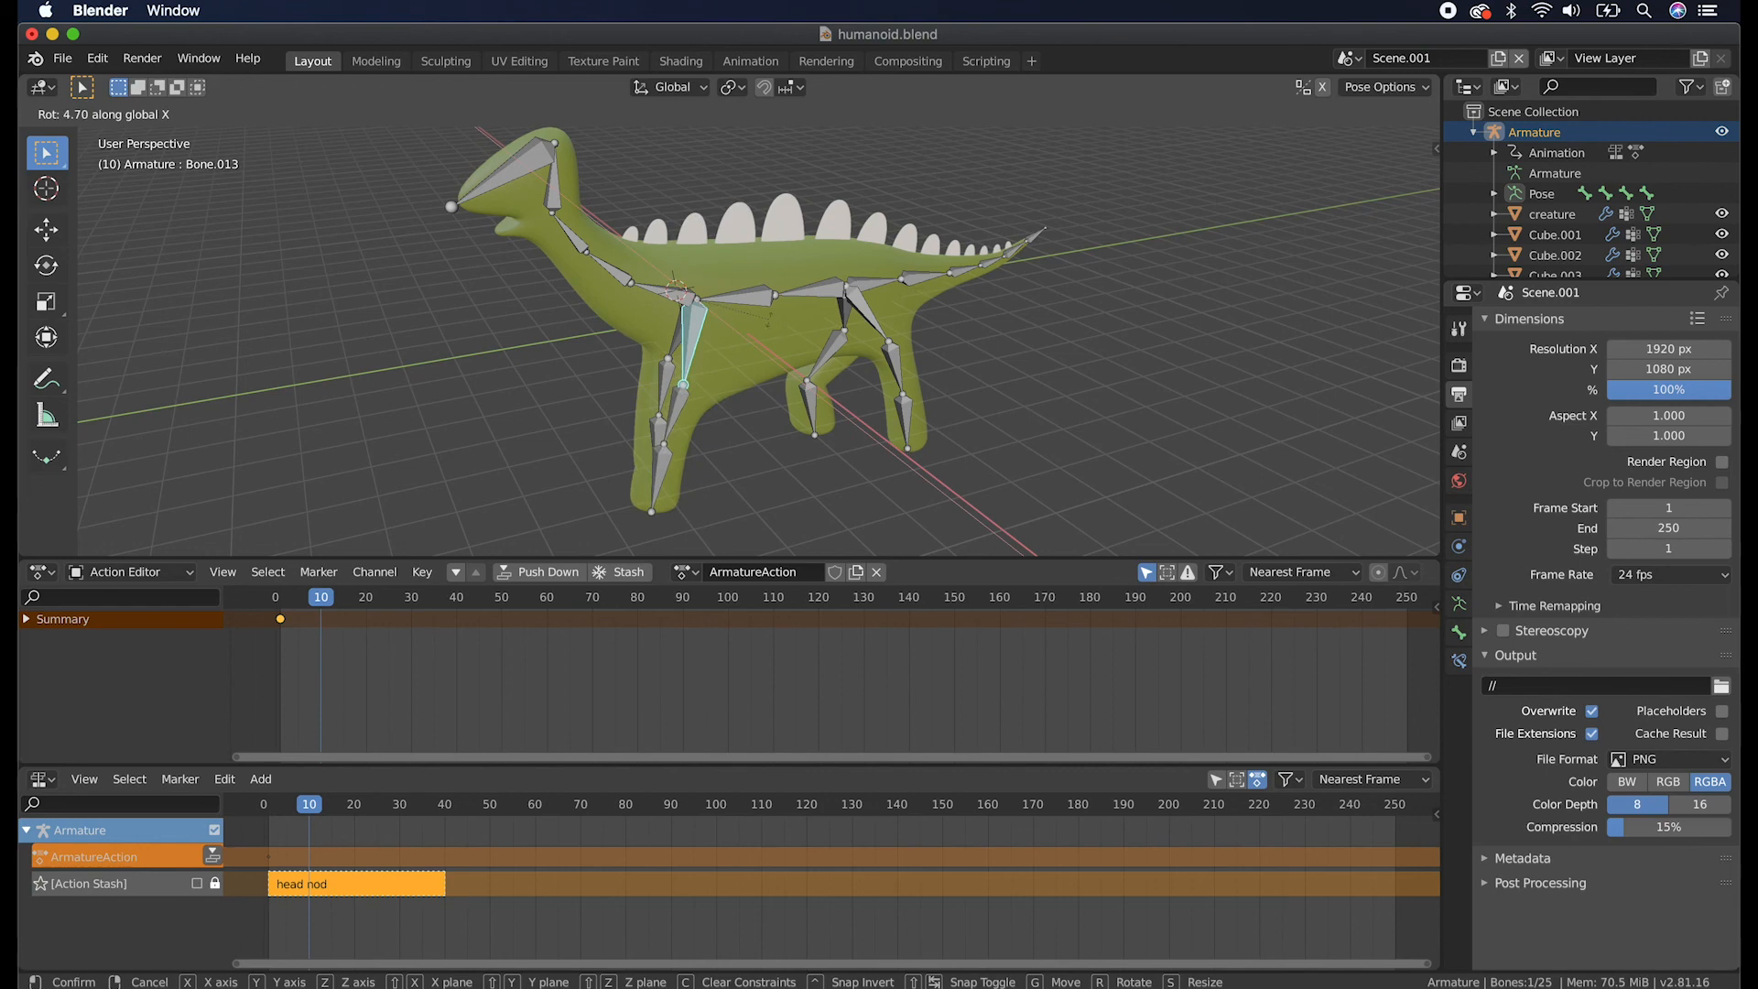
click(783, 309)
Rotate the far hind leg's middle bone backward and its lowest bone forward about the global X axis, planting the leg upright.
middle_drag(895, 389, 848, 392)
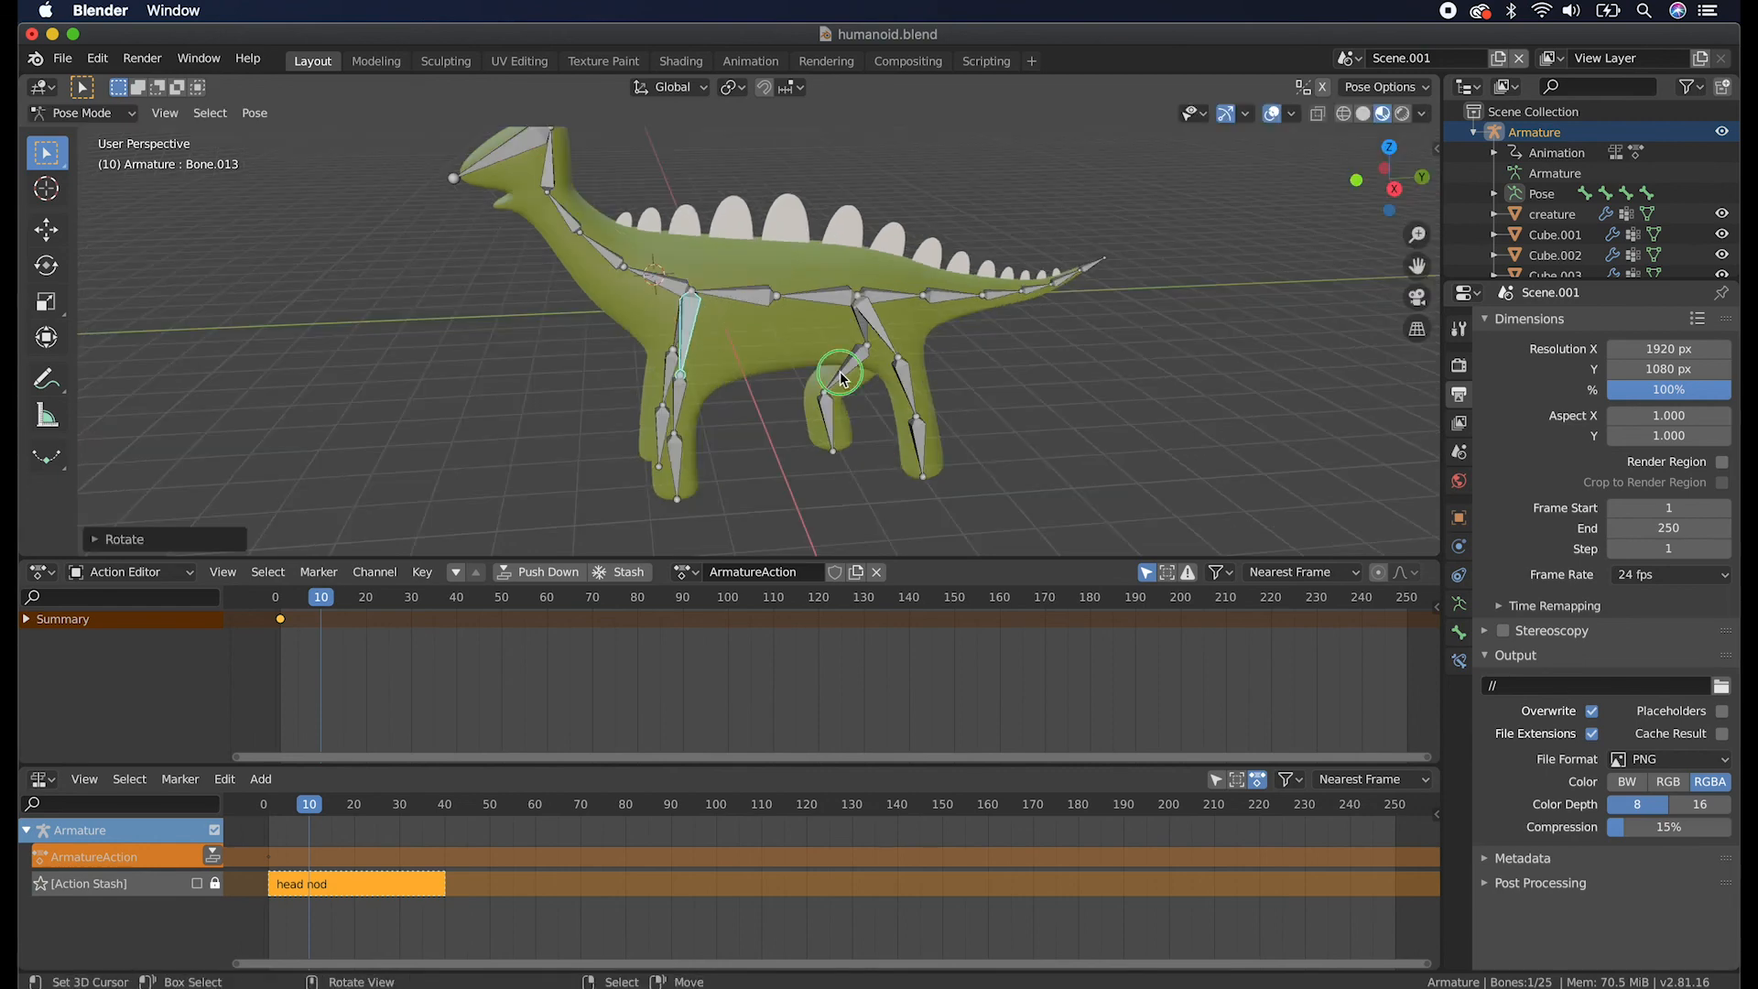
click(844, 378)
key(r)
key(x)
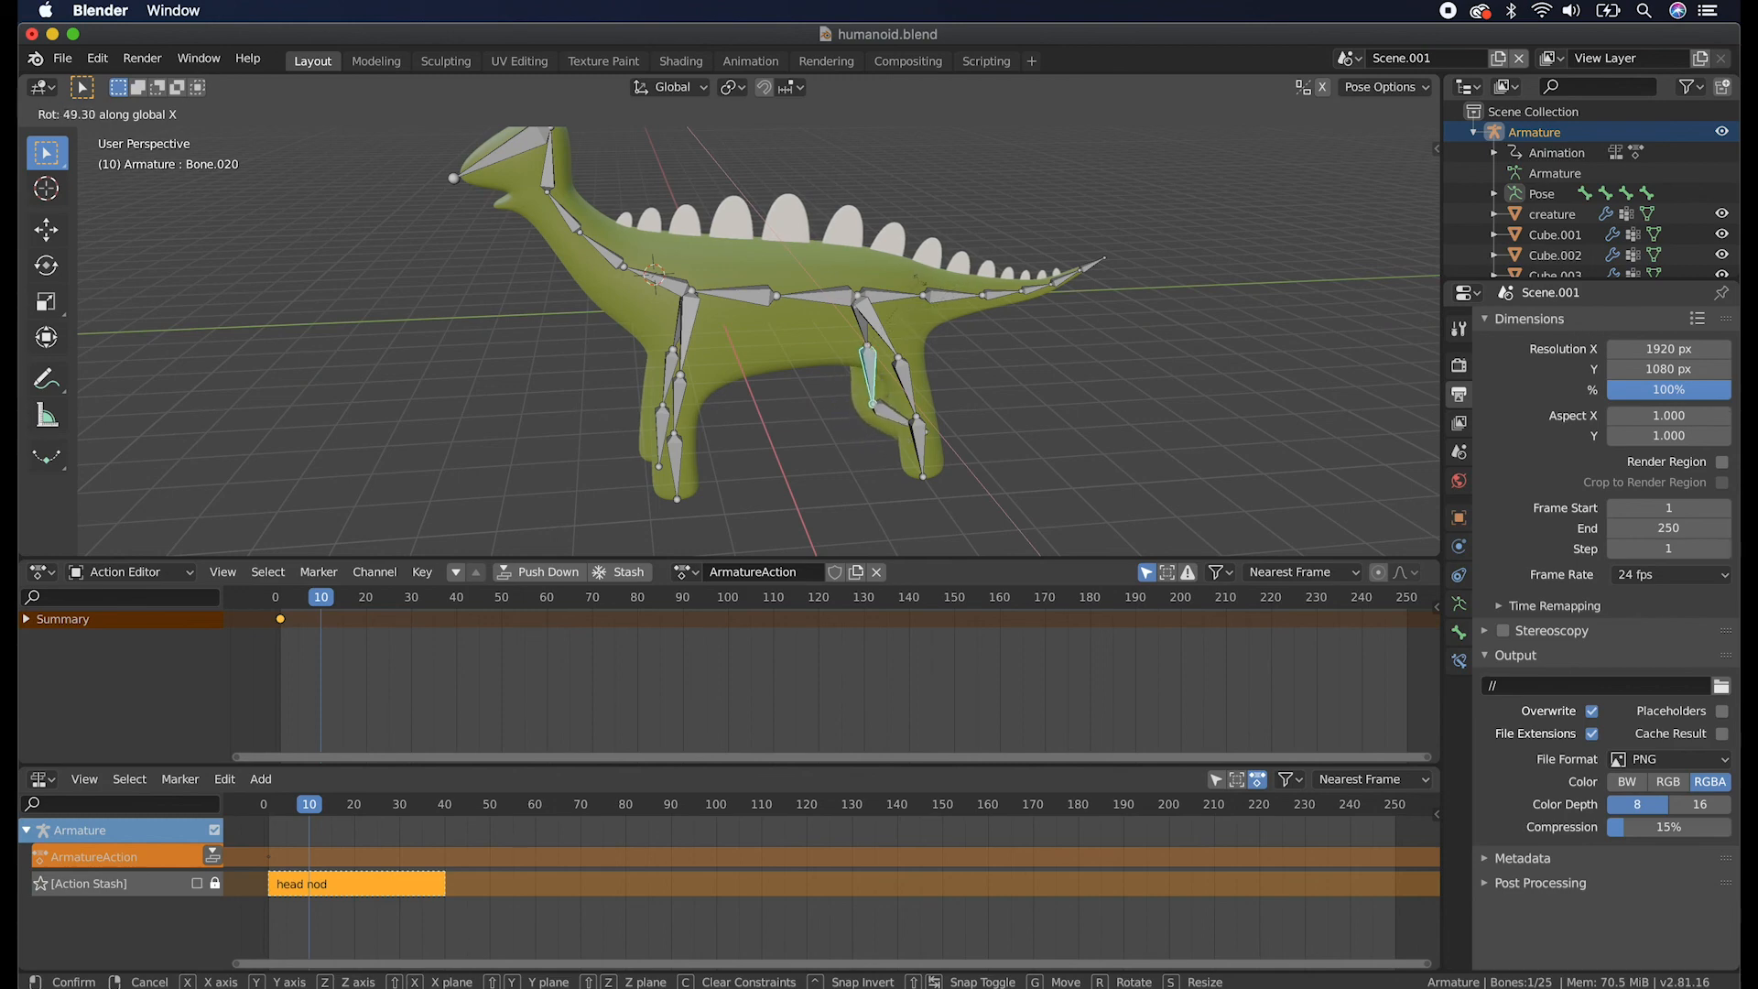
click(907, 287)
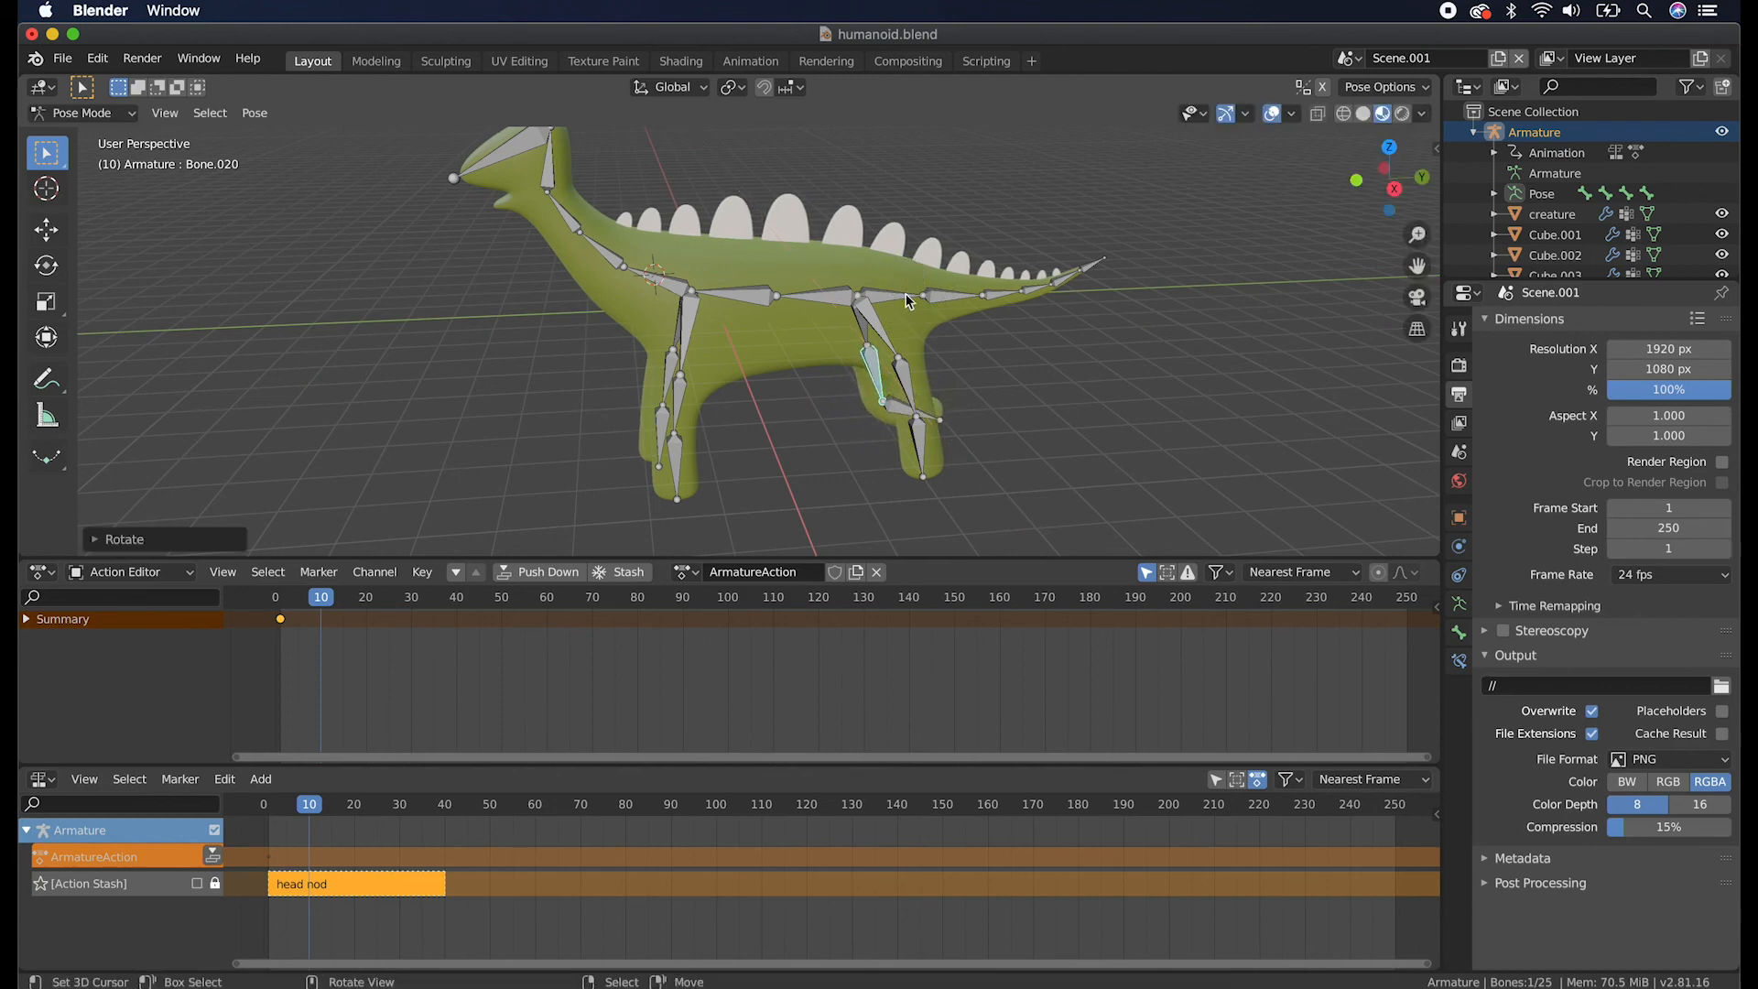
click(894, 416)
key(r)
key(x)
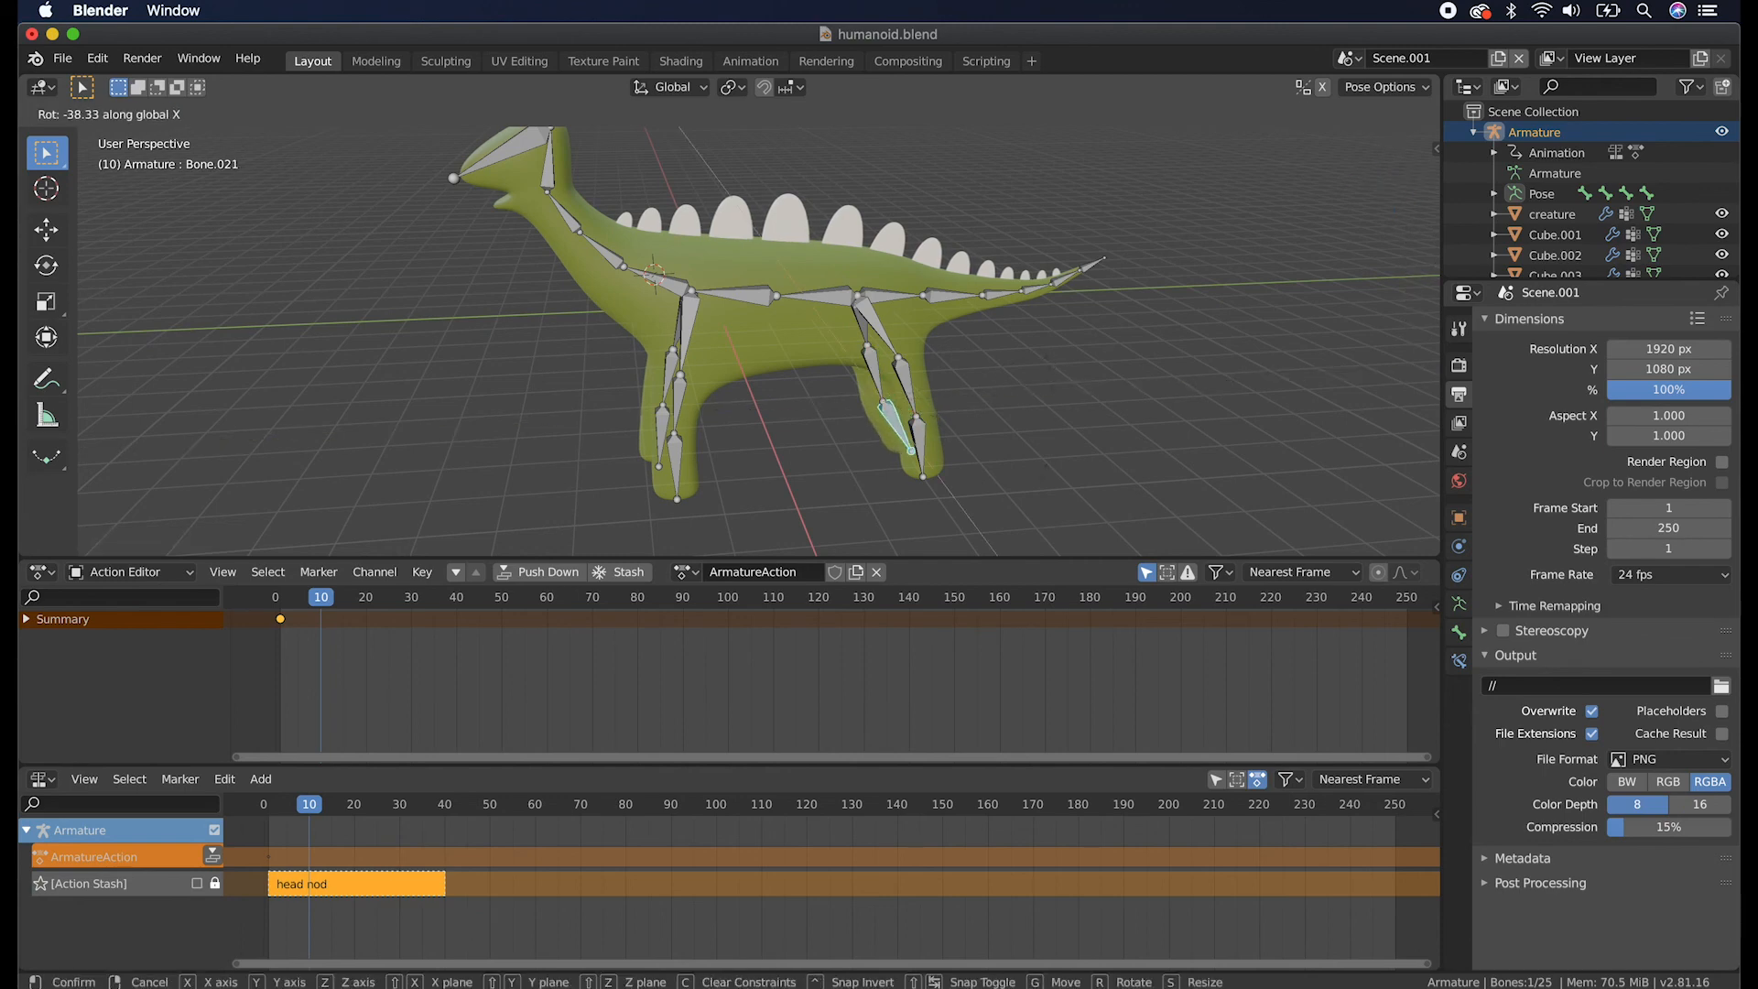
click(1013, 527)
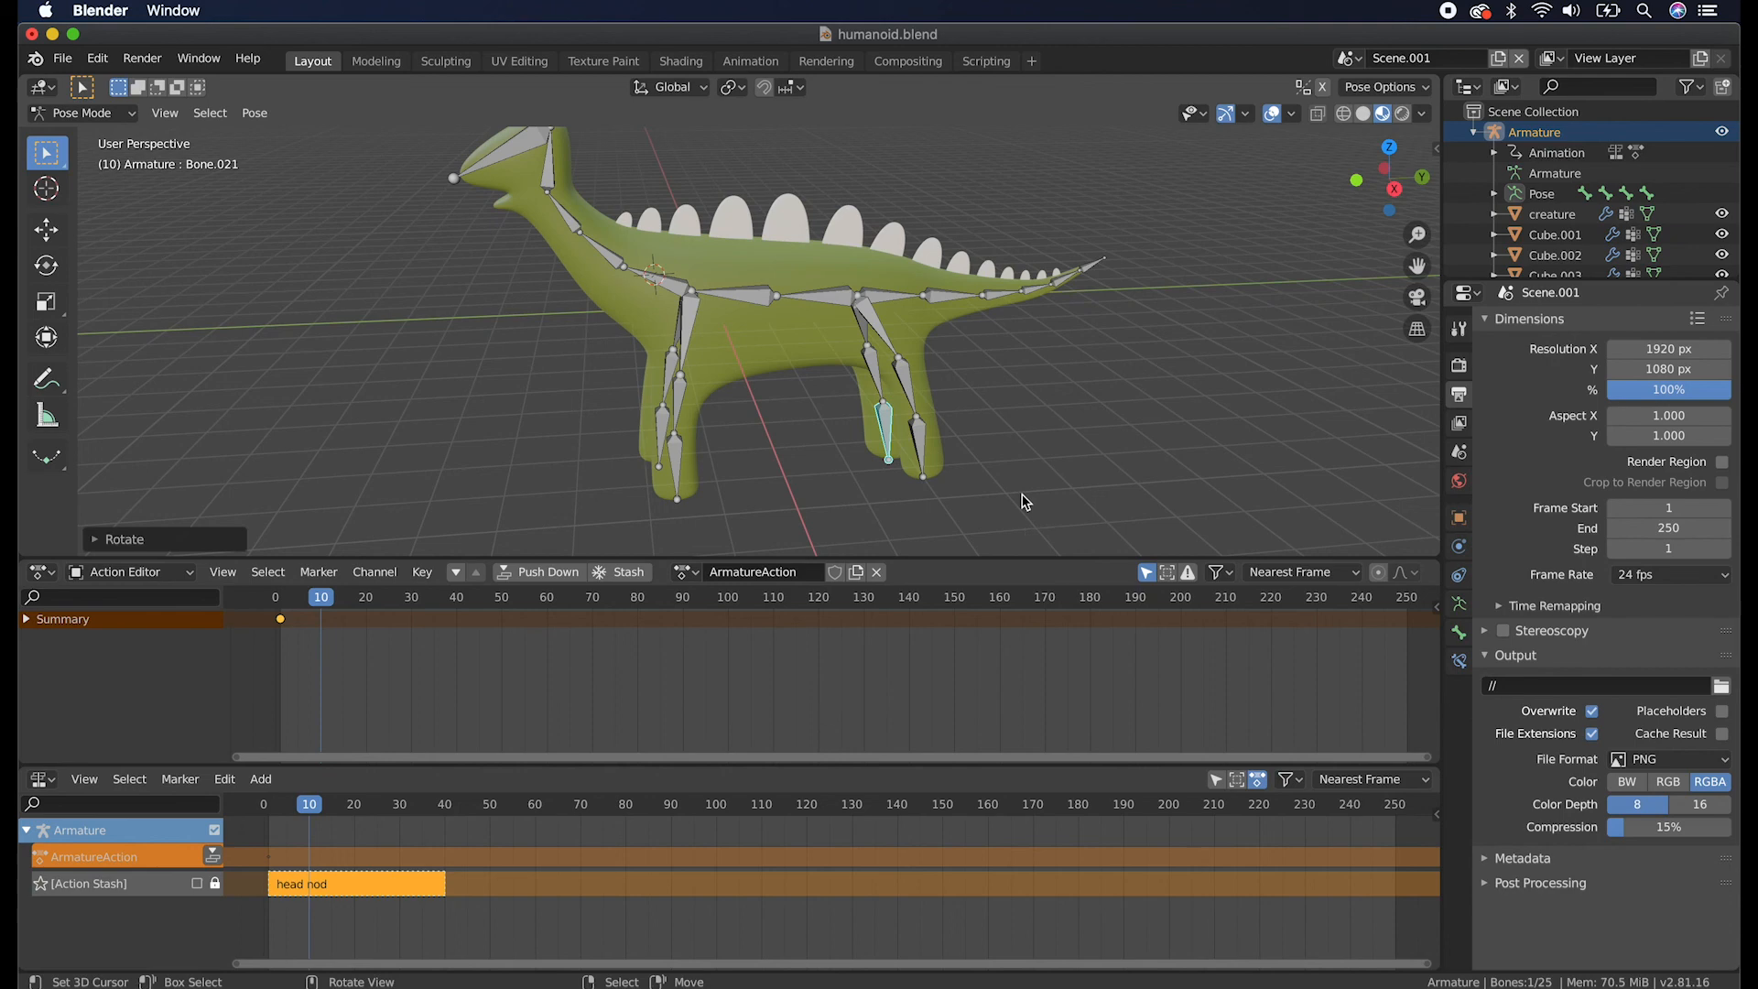
Rotate the far front leg's middle bone forward and its lowest bone backward about the global X axis, leaving the leg bent and lifted.
click(670, 364)
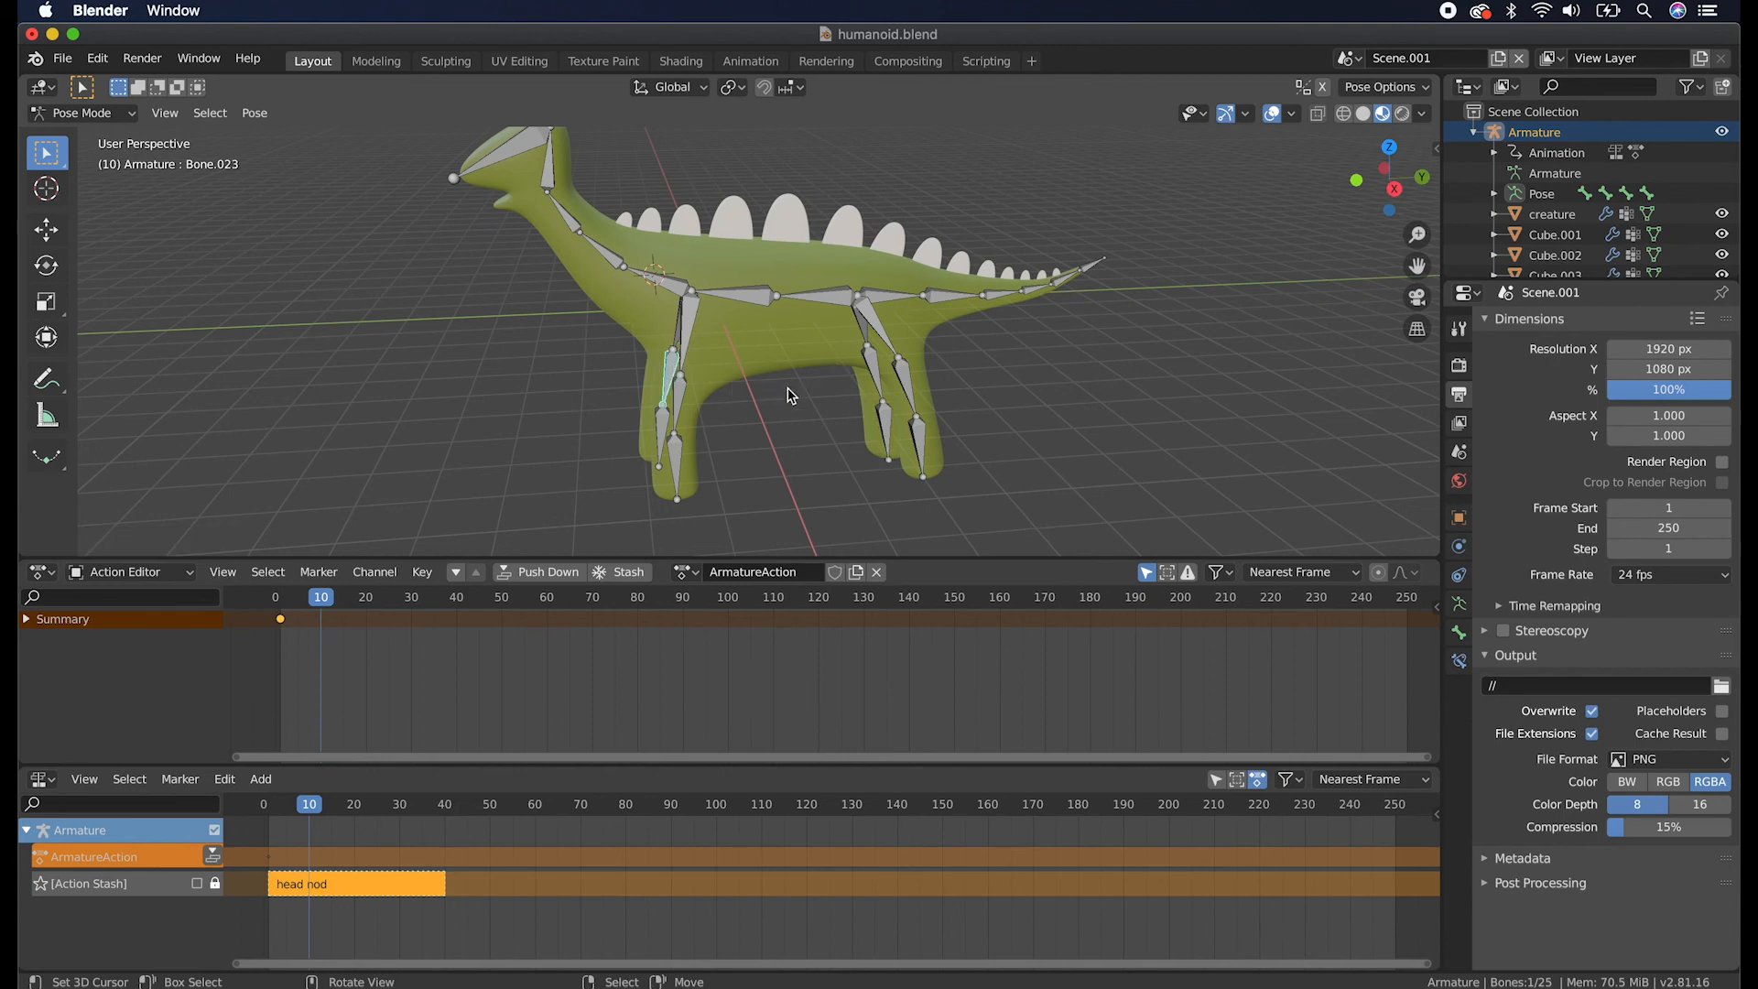
key(r)
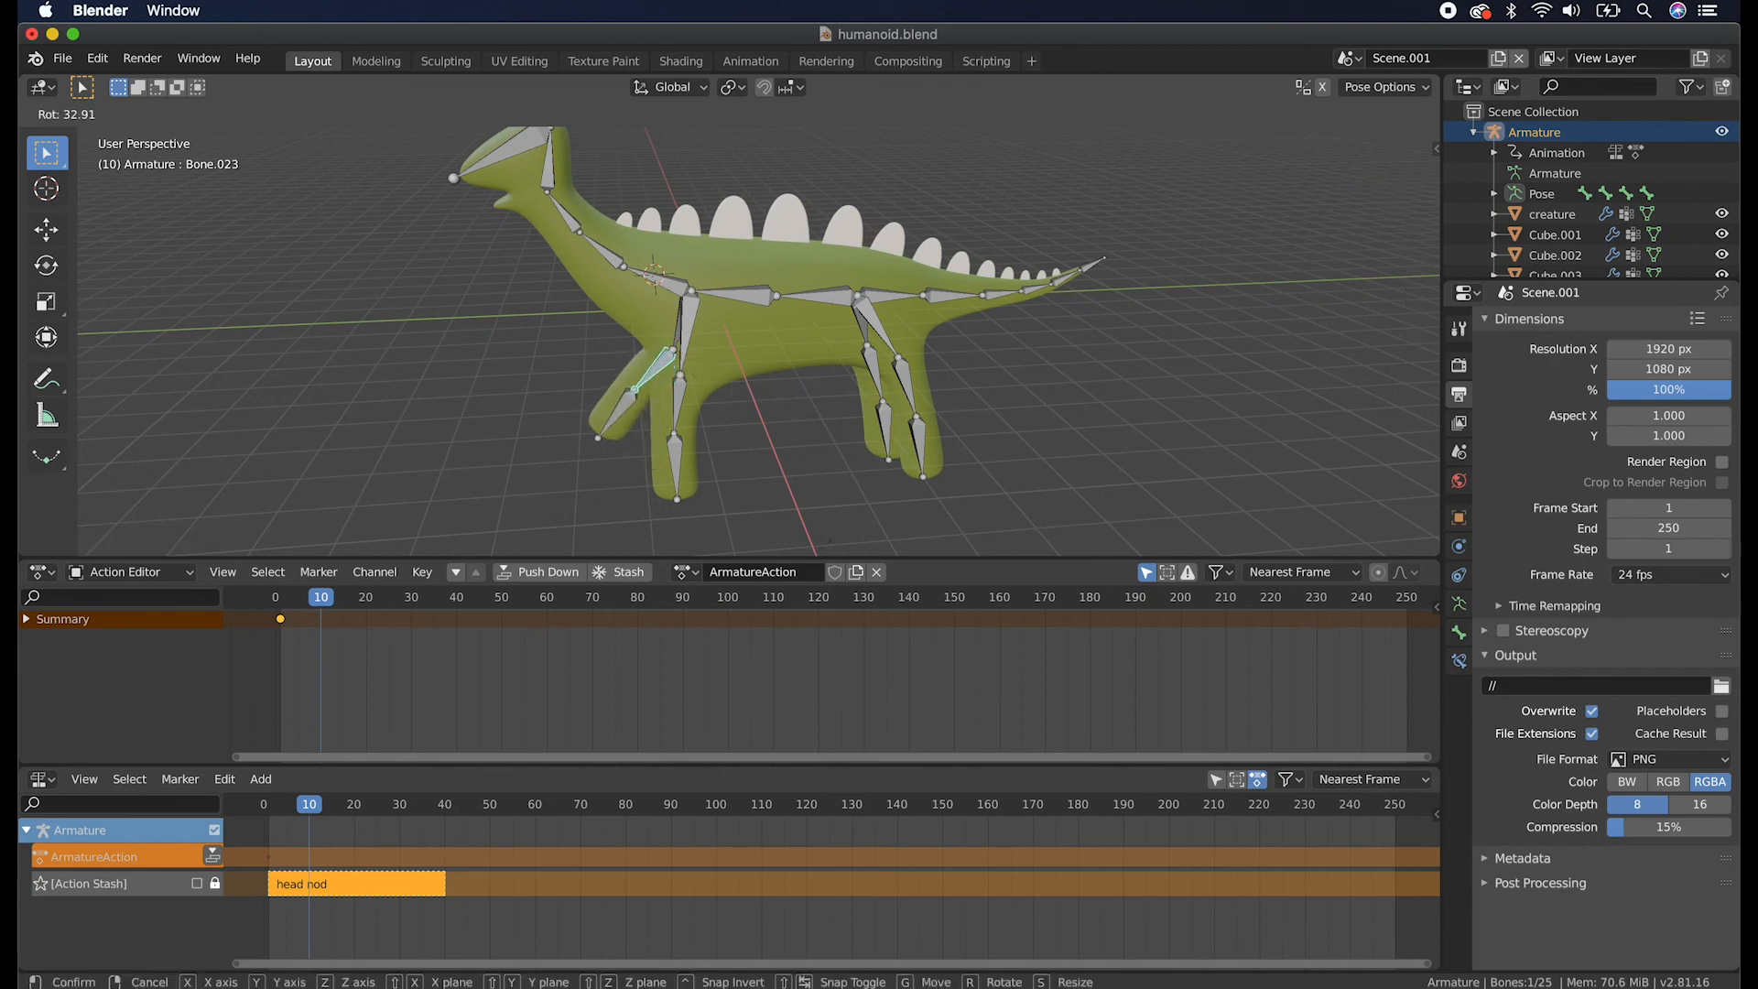
click(607, 389)
click(637, 412)
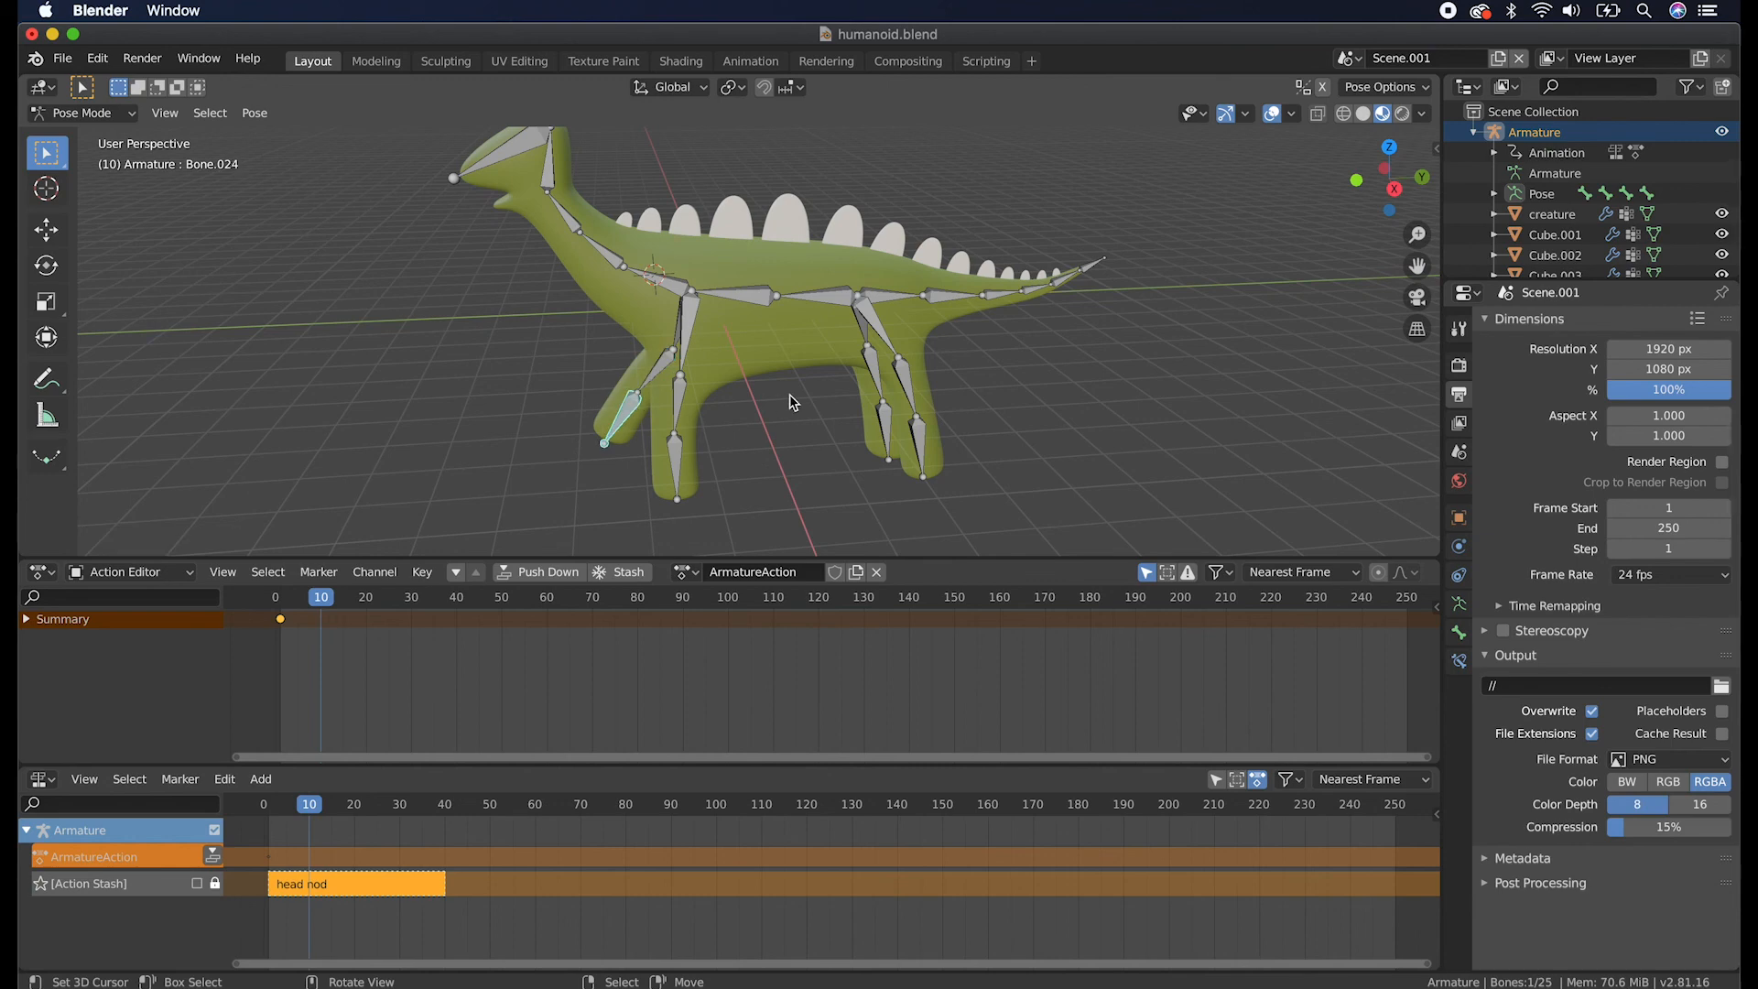
key(r)
key(x)
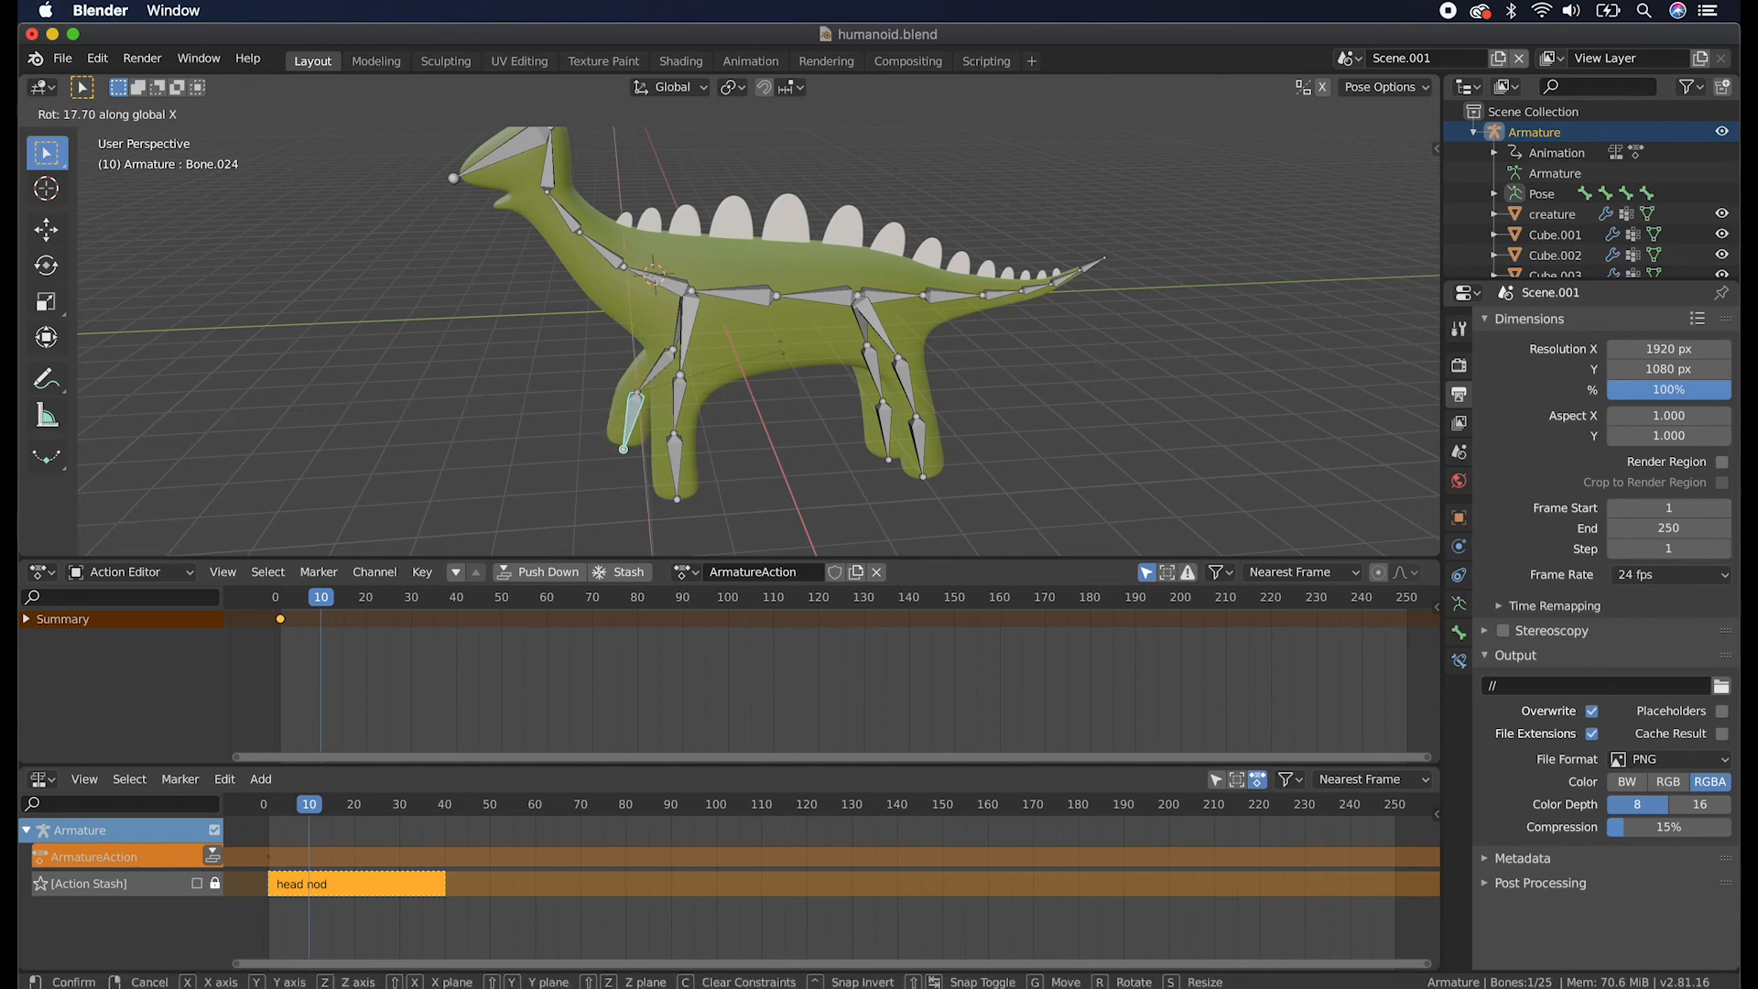
click(759, 317)
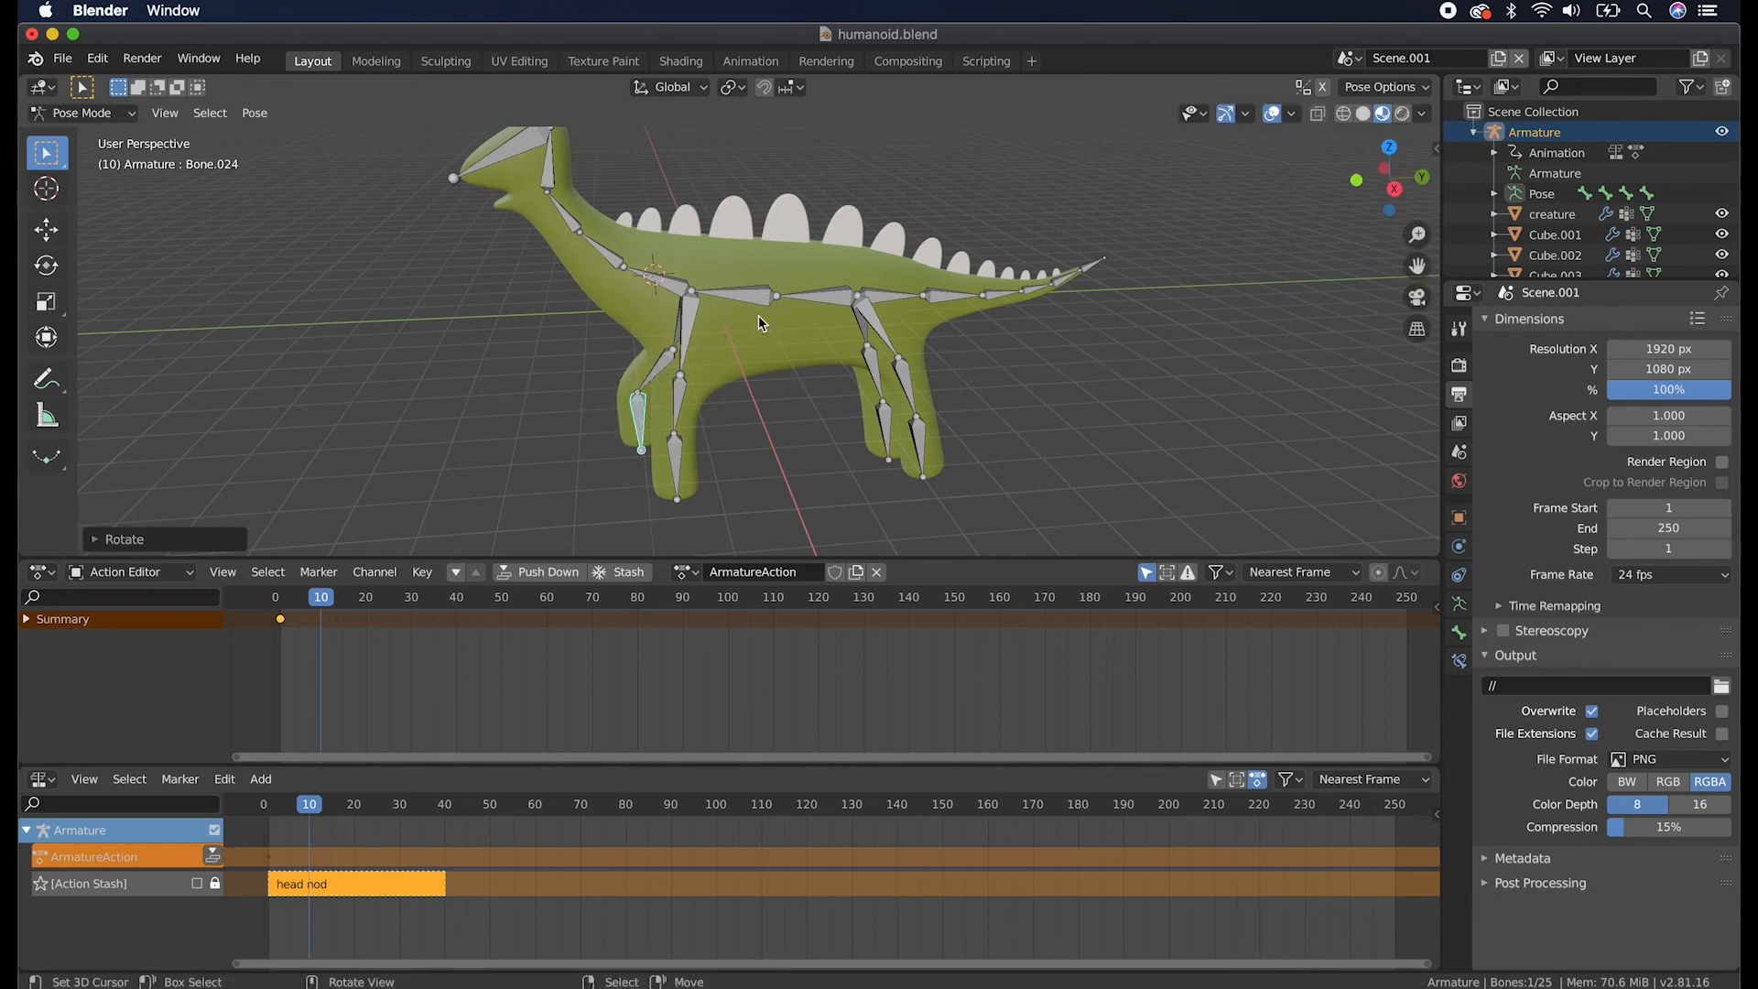
Rotate the near hind leg's middle bone forward and its lowest bone backward about the global X axis to bend the leg.
click(901, 384)
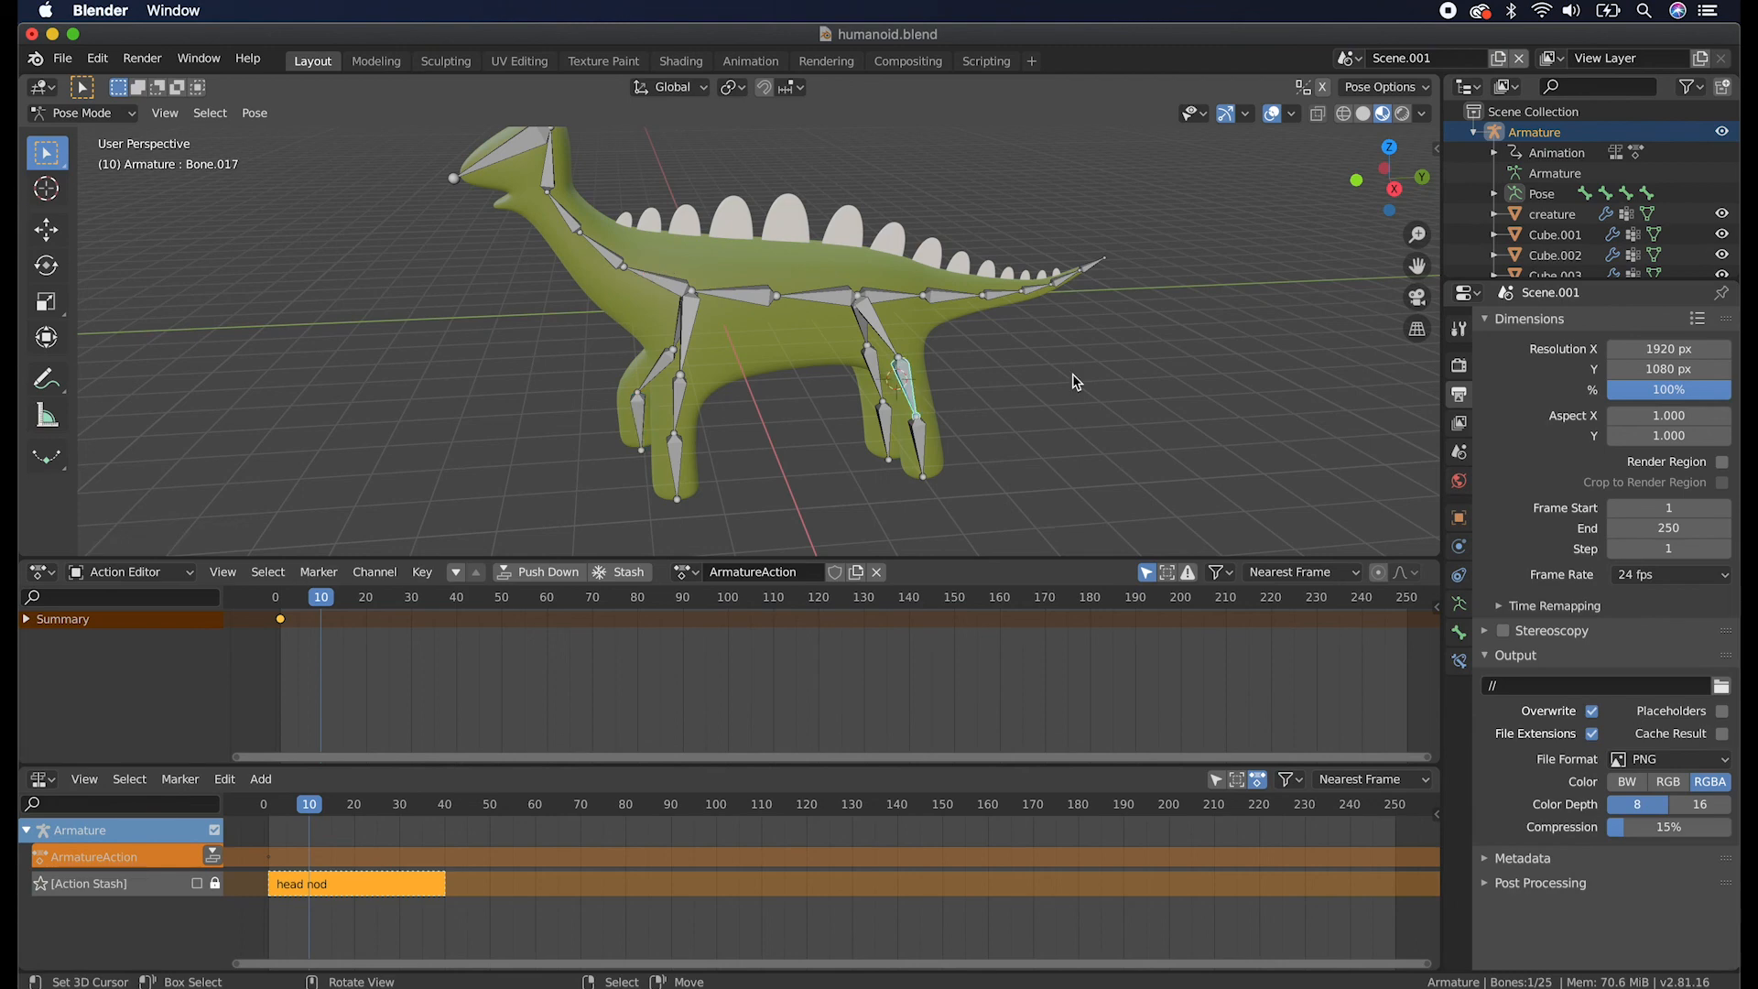
key(r)
key(x)
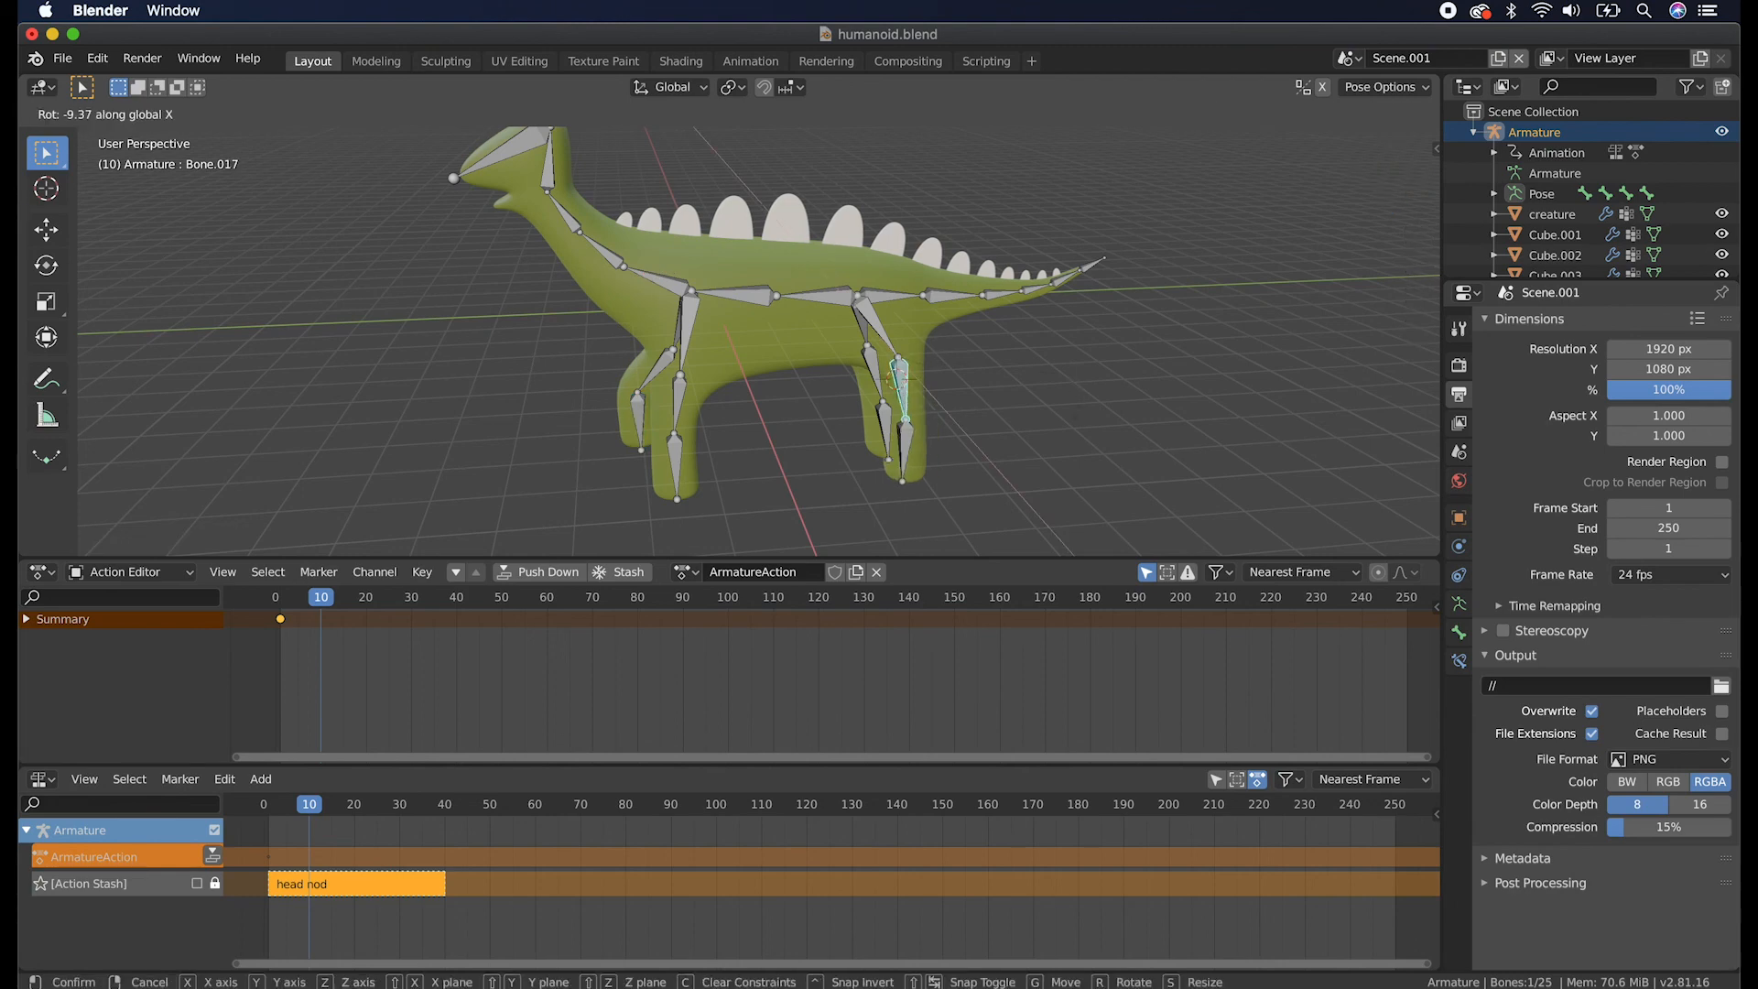
click(1033, 497)
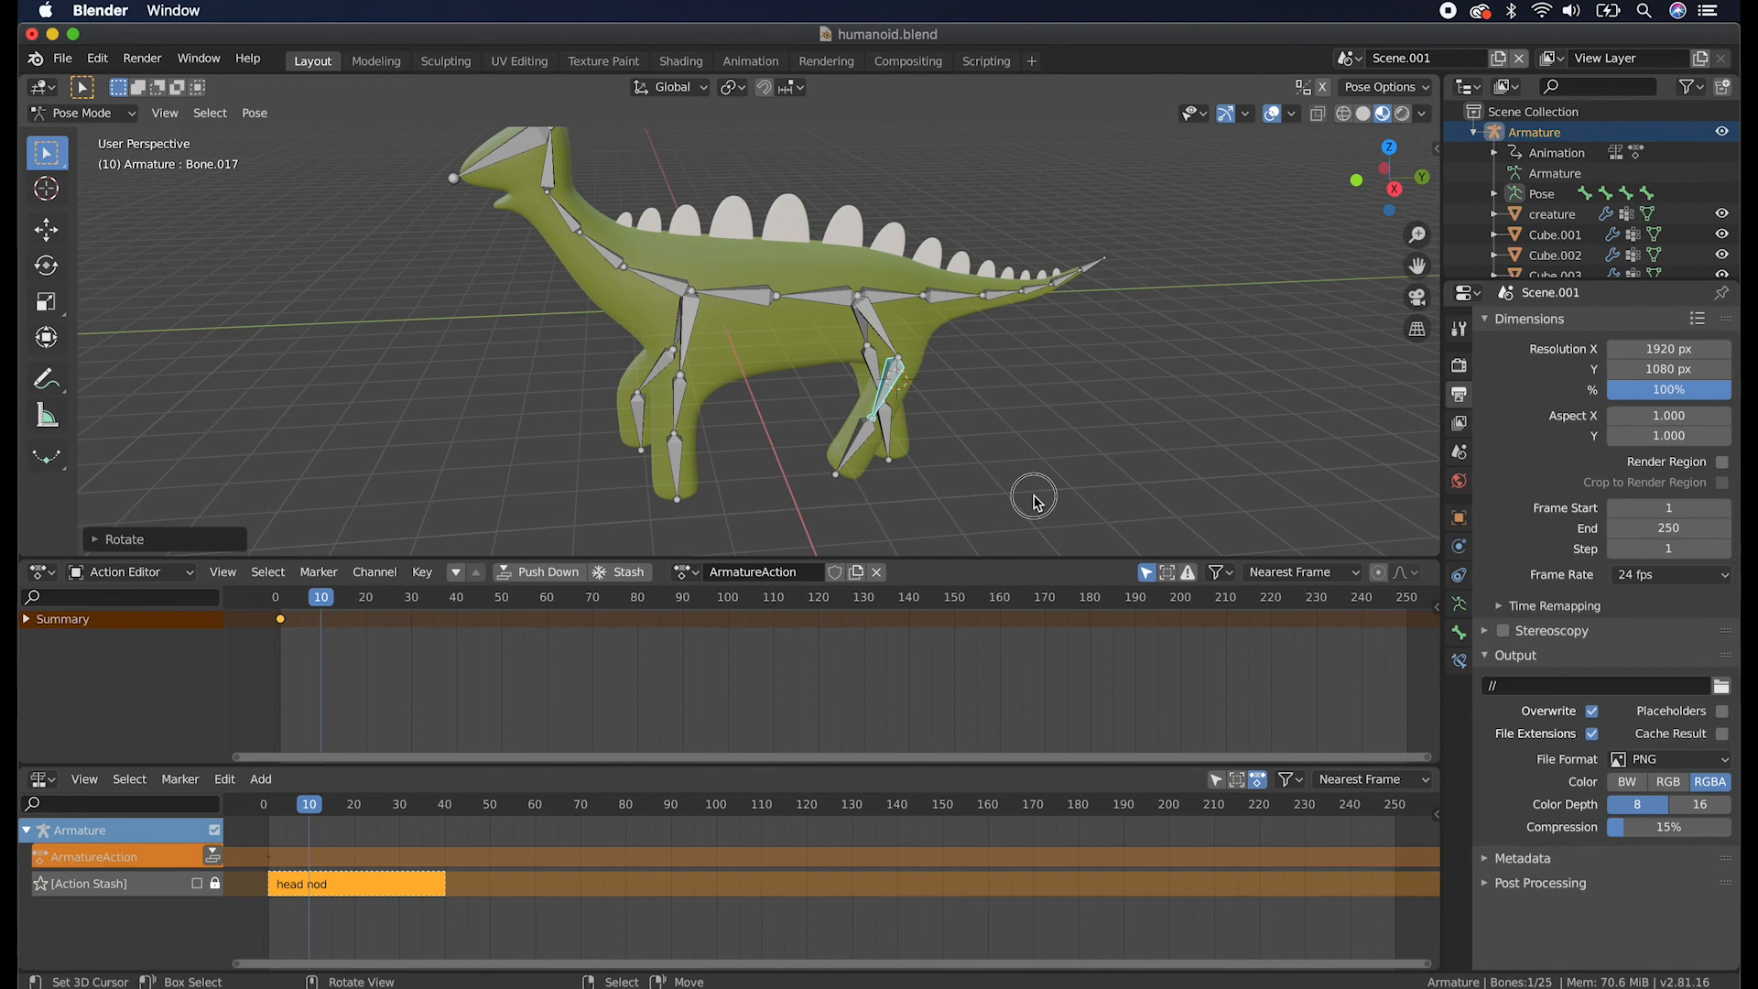
click(866, 443)
key(r)
key(x)
click(1025, 314)
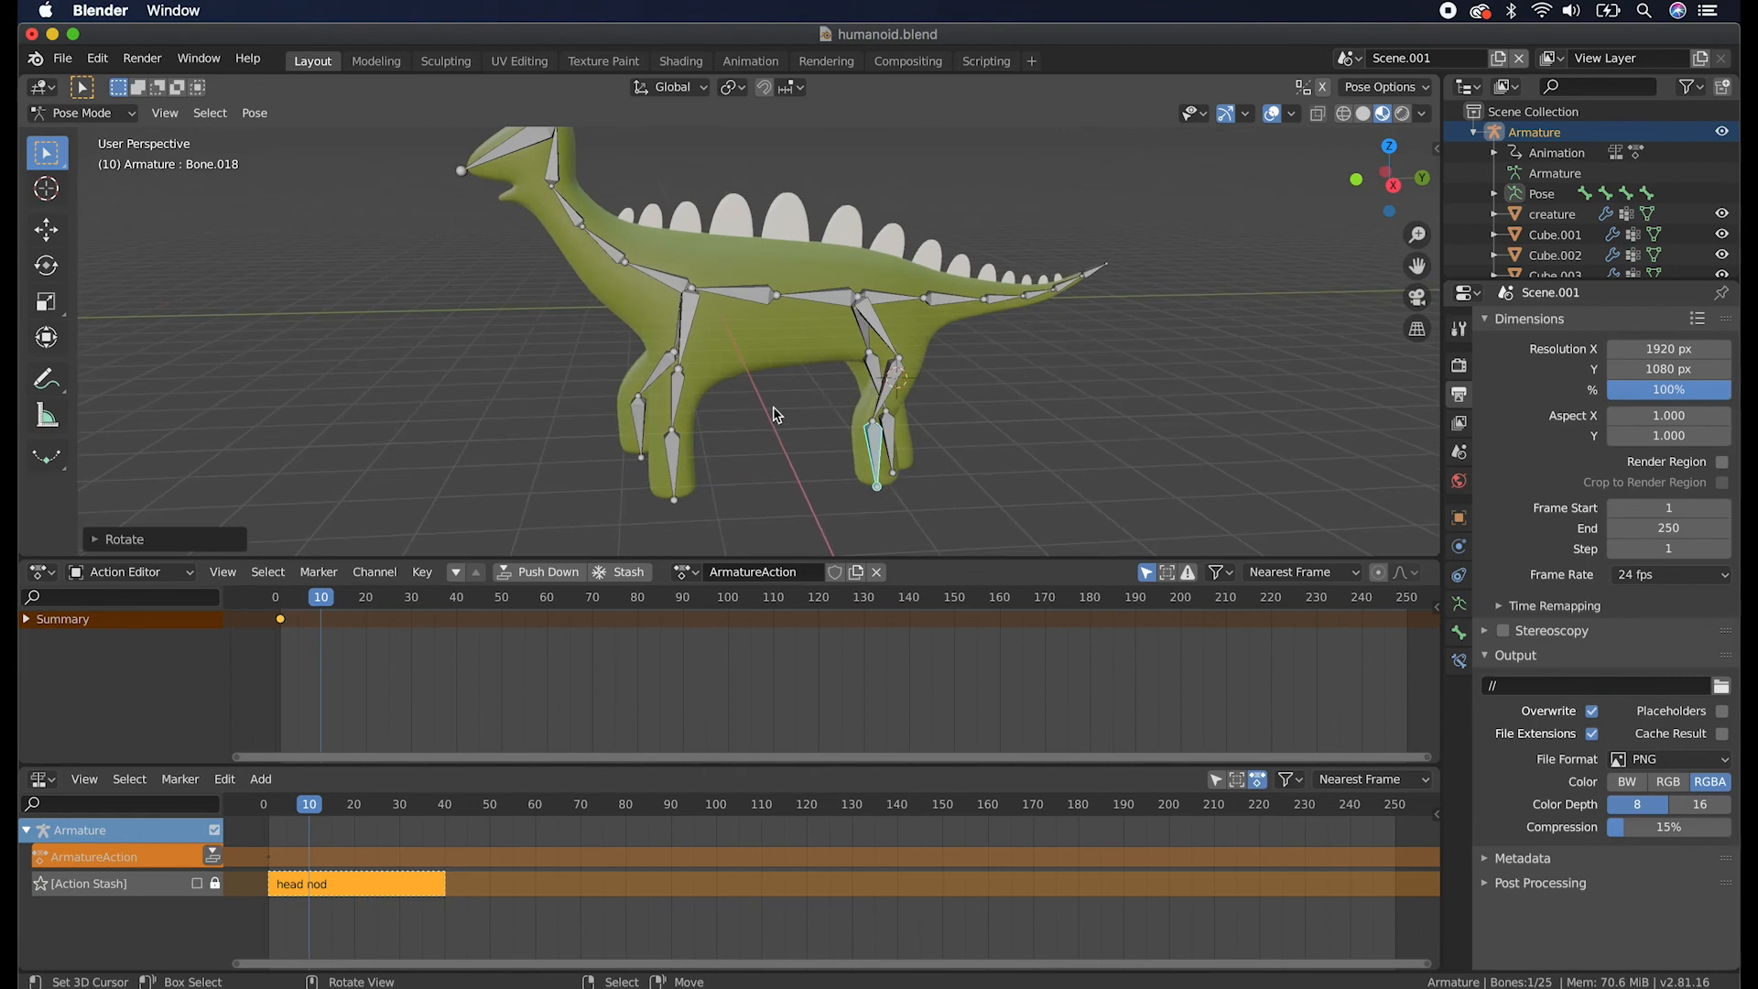
Insert a keyframe for all the dinosaur's bones at frame 10 and scrub back to frame 1 to preview the motion.
key(a)
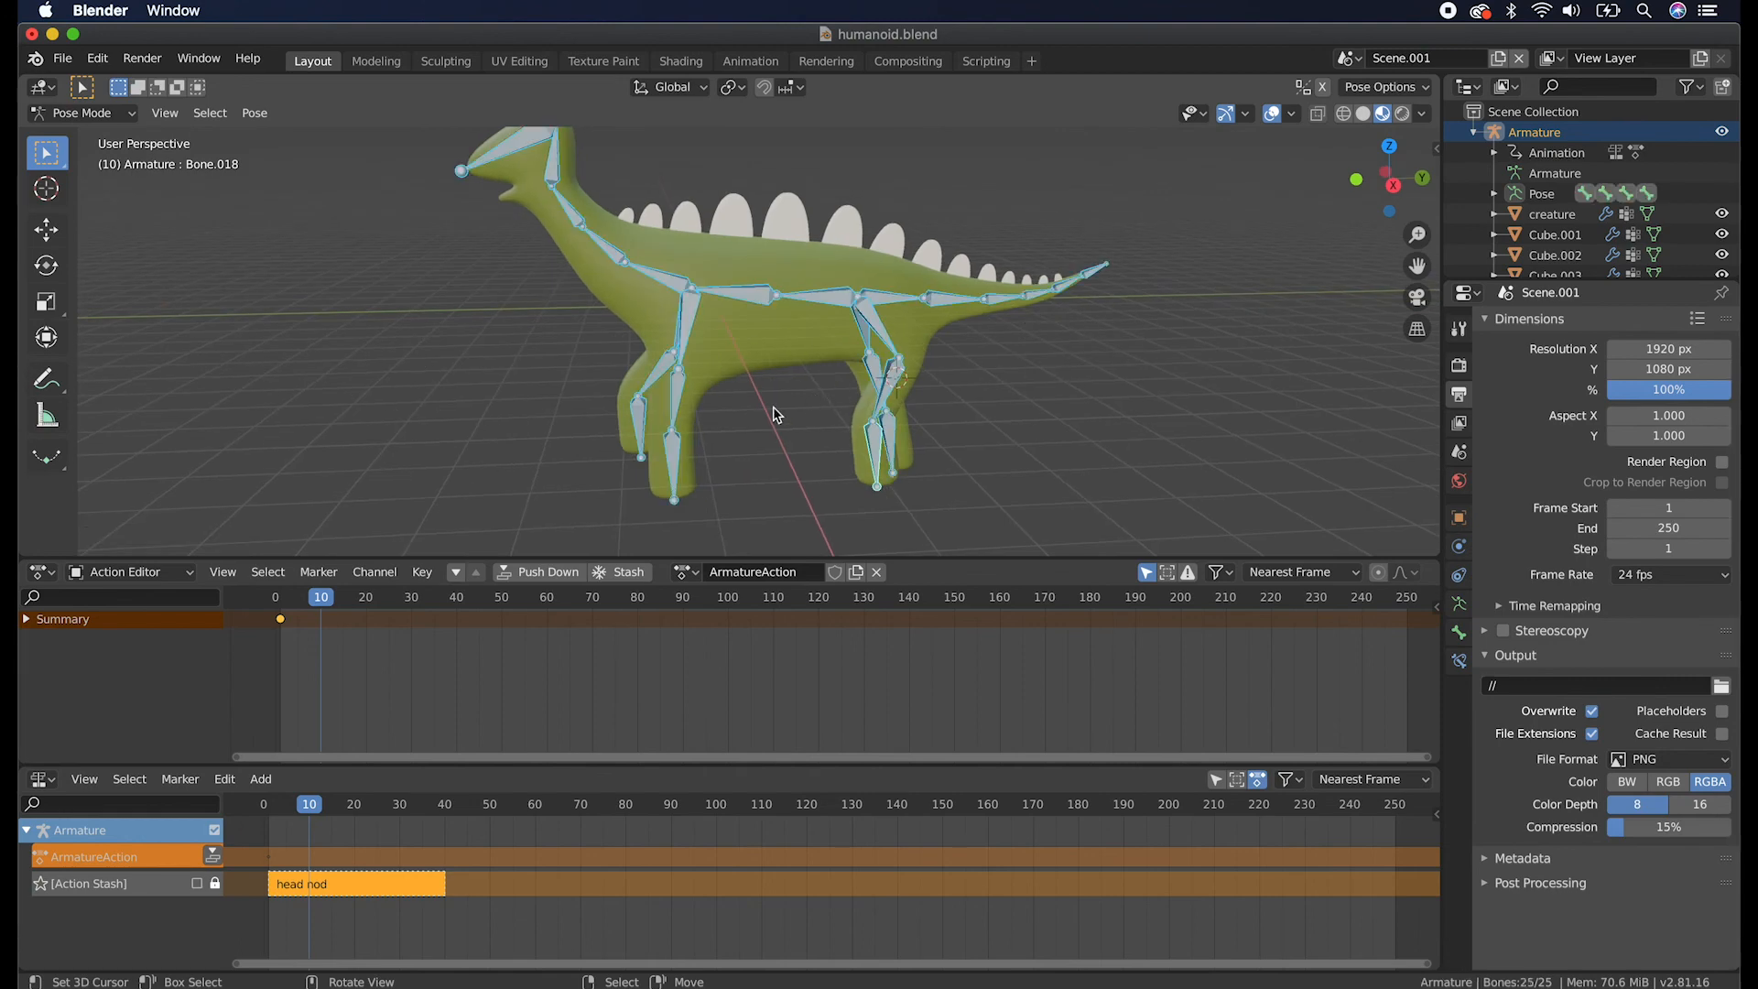
key(i)
click(777, 408)
click(273, 600)
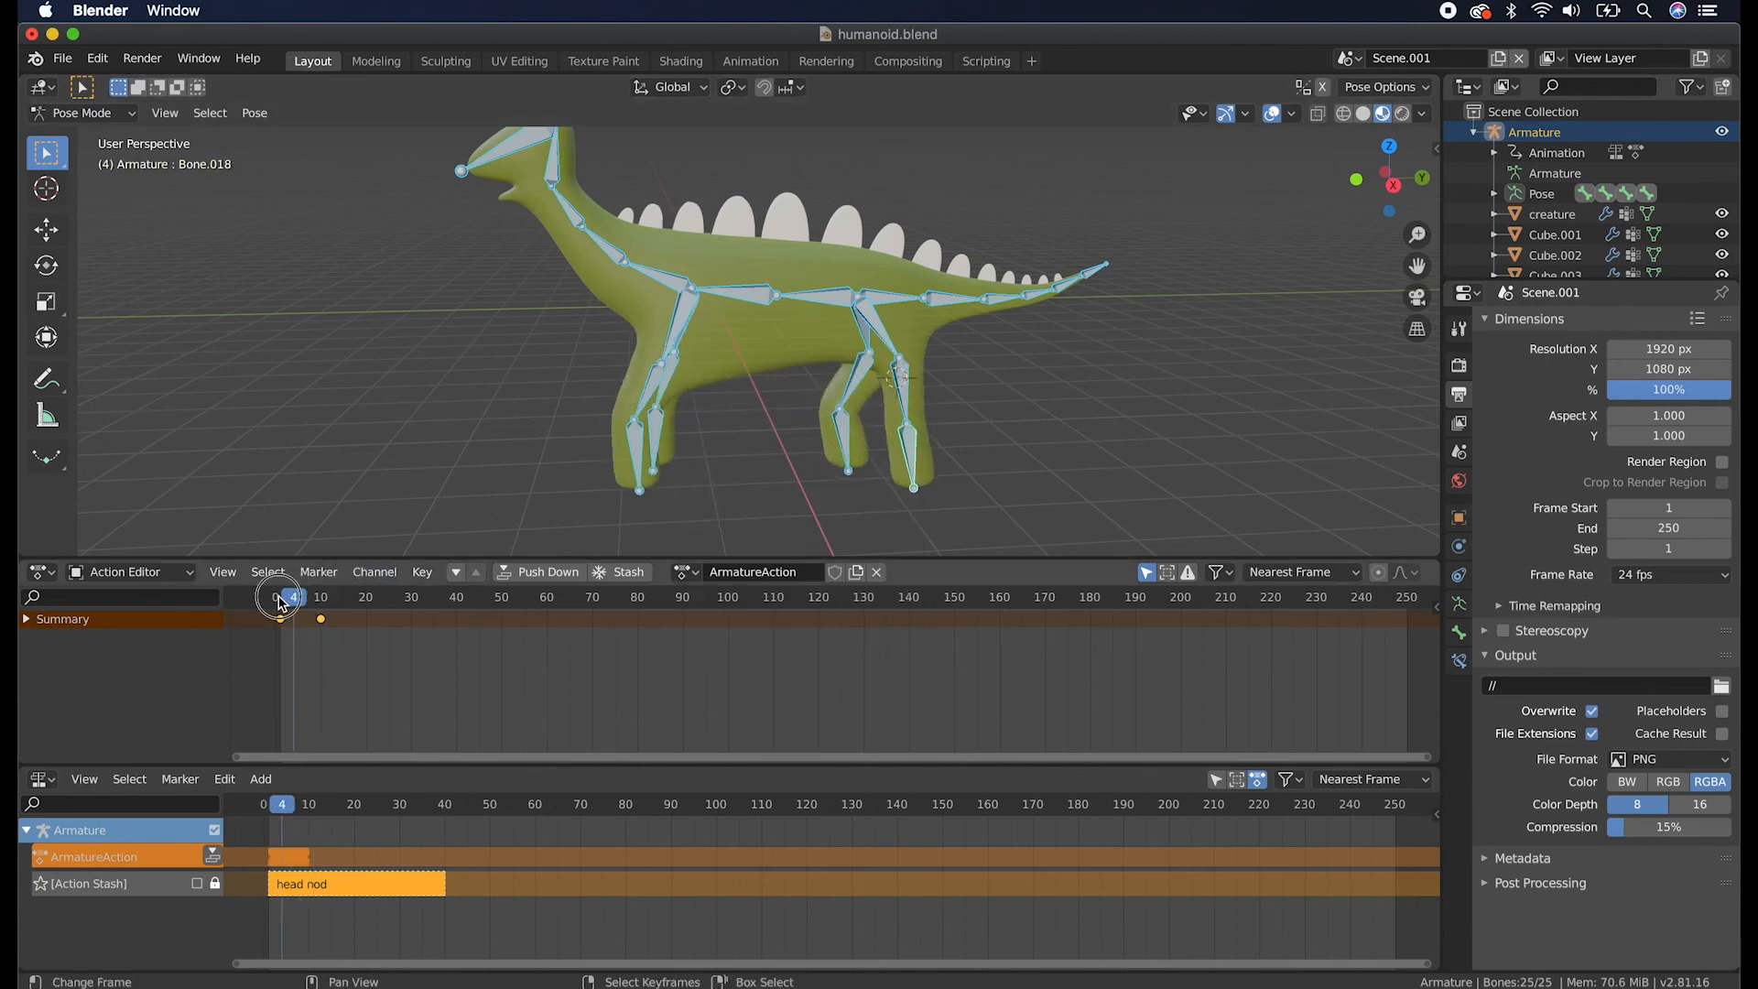
mouse_move(267, 598)
mouse_down()
mouse_move(325, 608)
mouse_move(254, 601)
mouse_move(281, 605)
mouse_up()
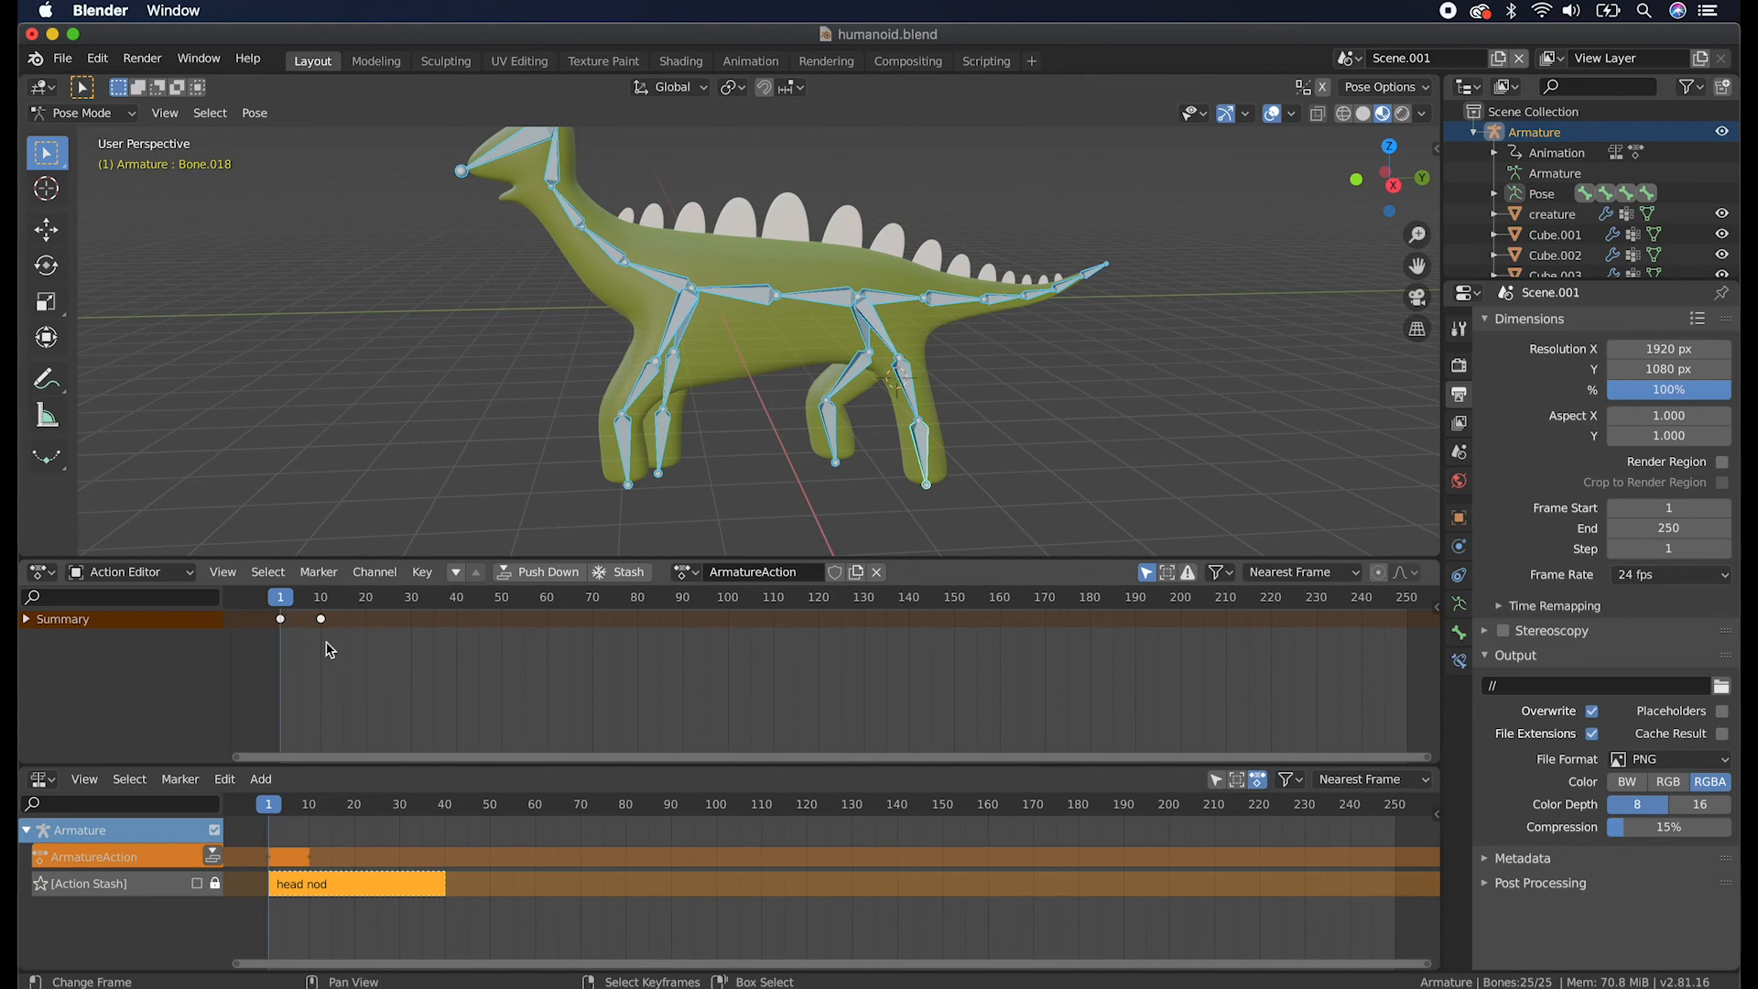
Duplicate the frame 1 keyframe to frame 20 so the walk cycle returns to its starting pose.
drag(303, 649, 274, 613)
key(b)
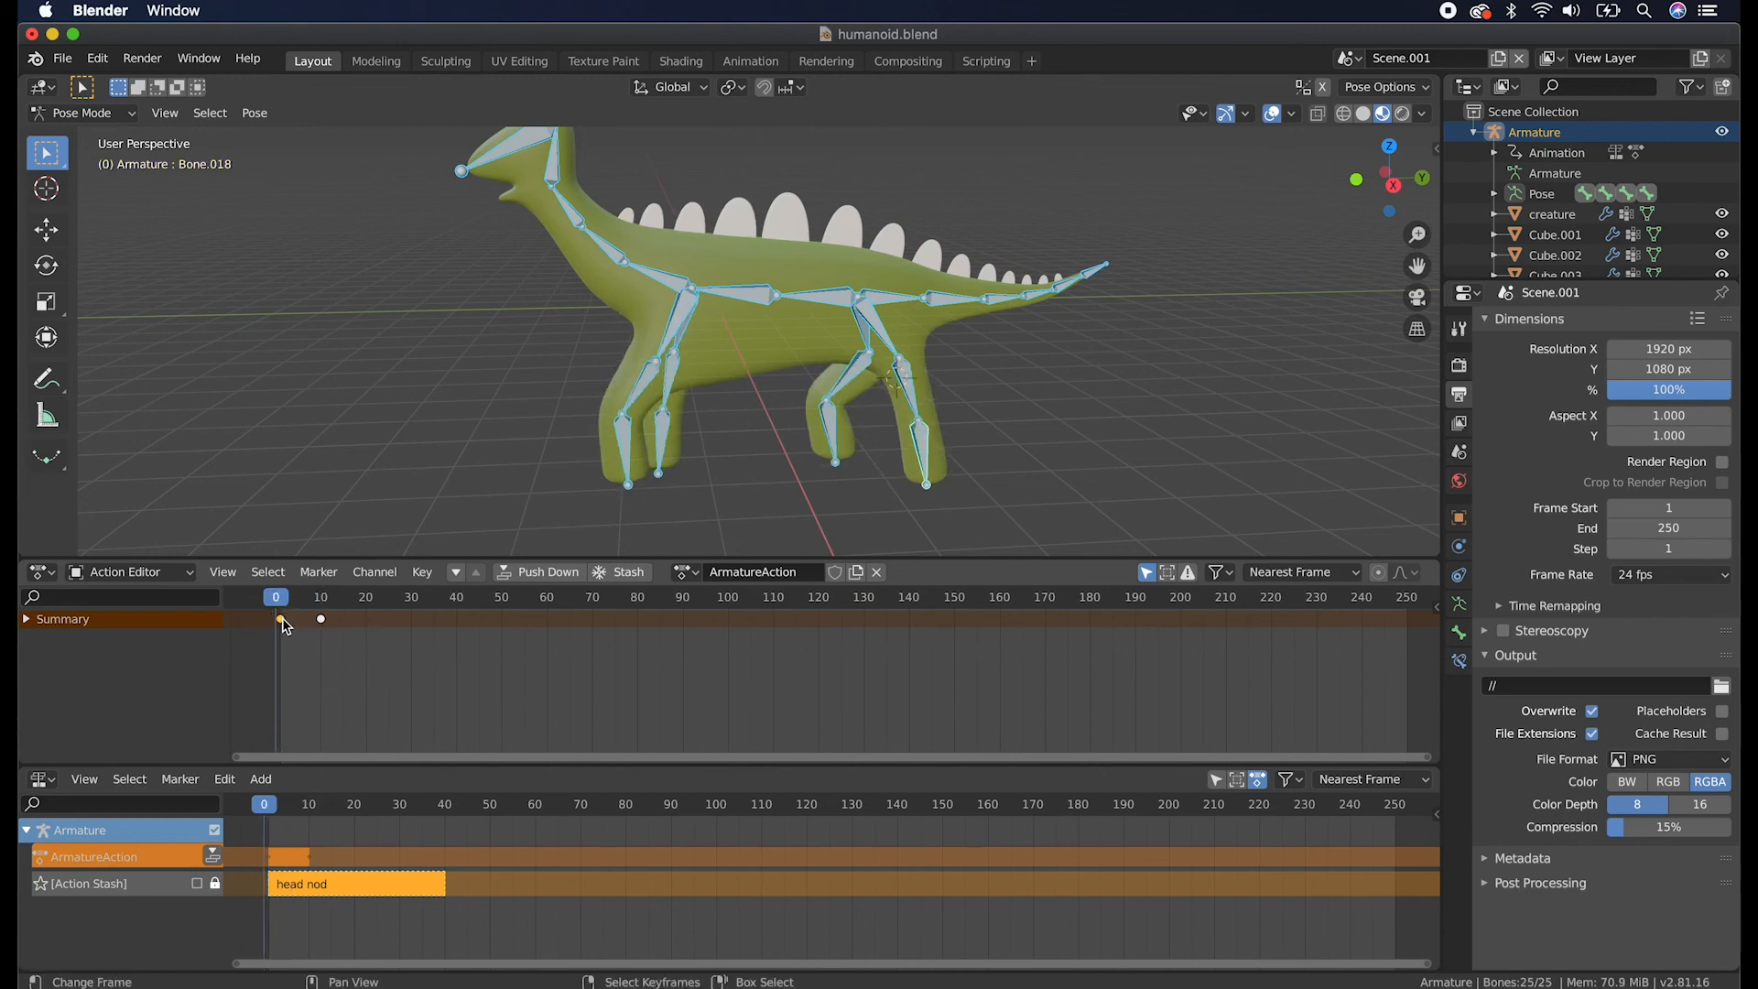
key(shift+d)
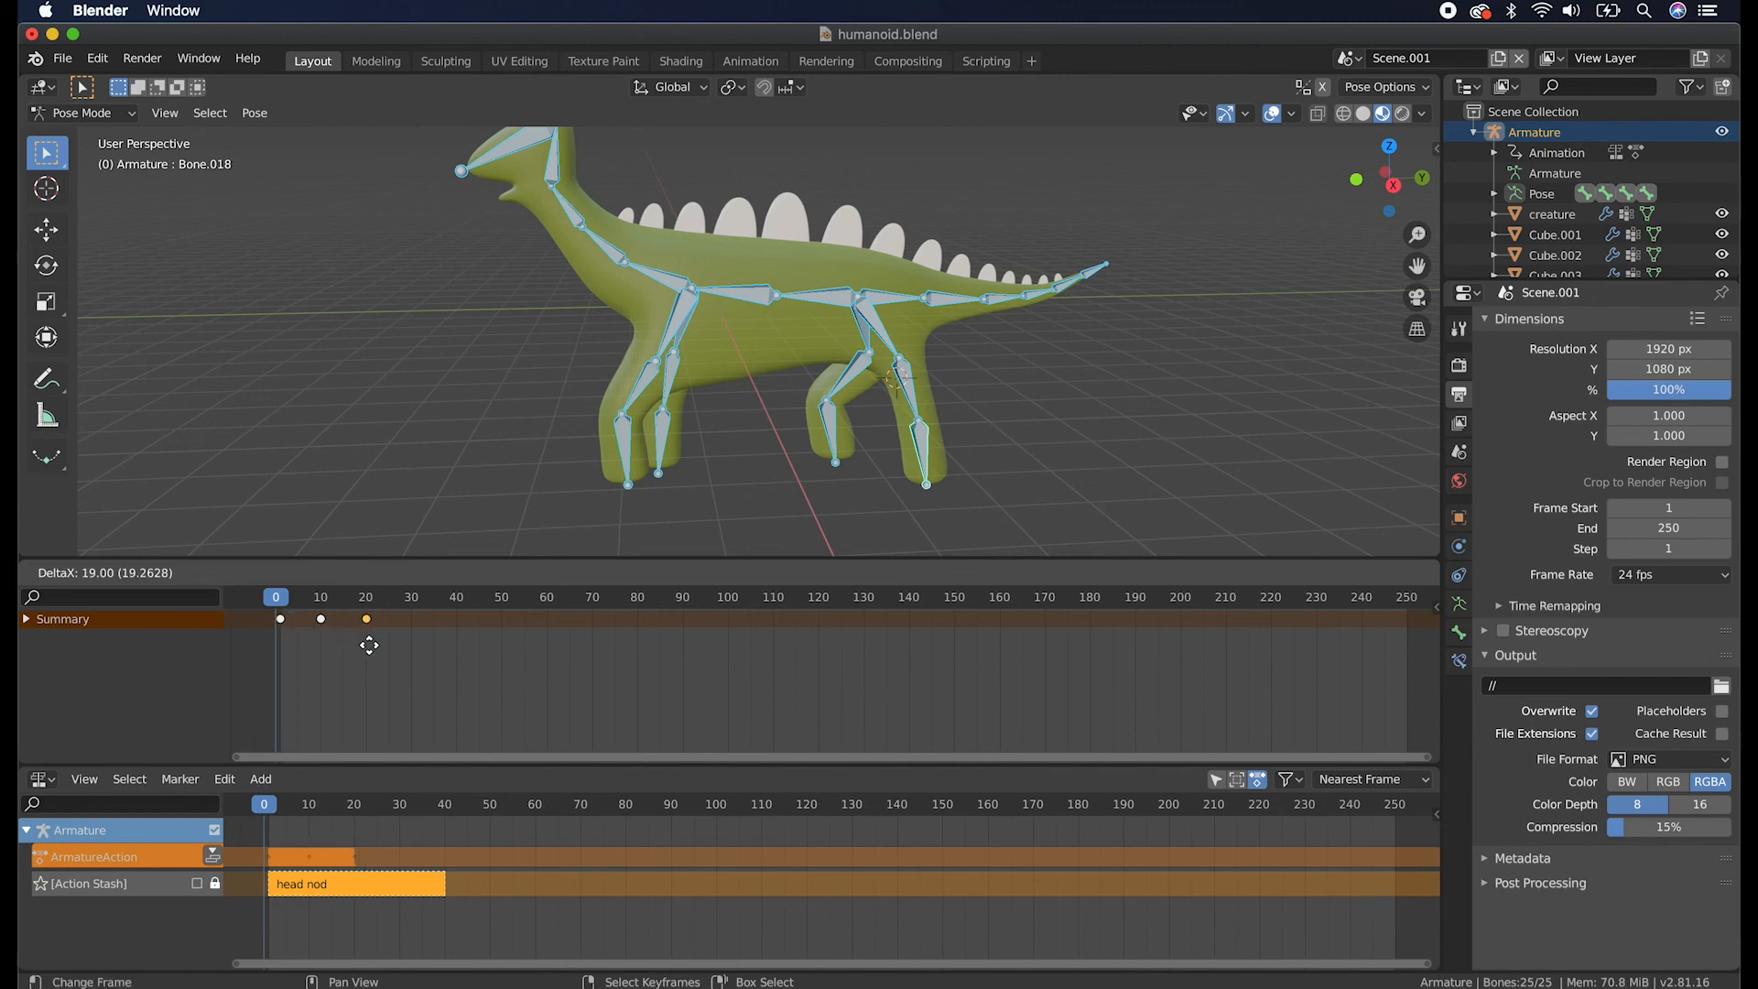
click(370, 646)
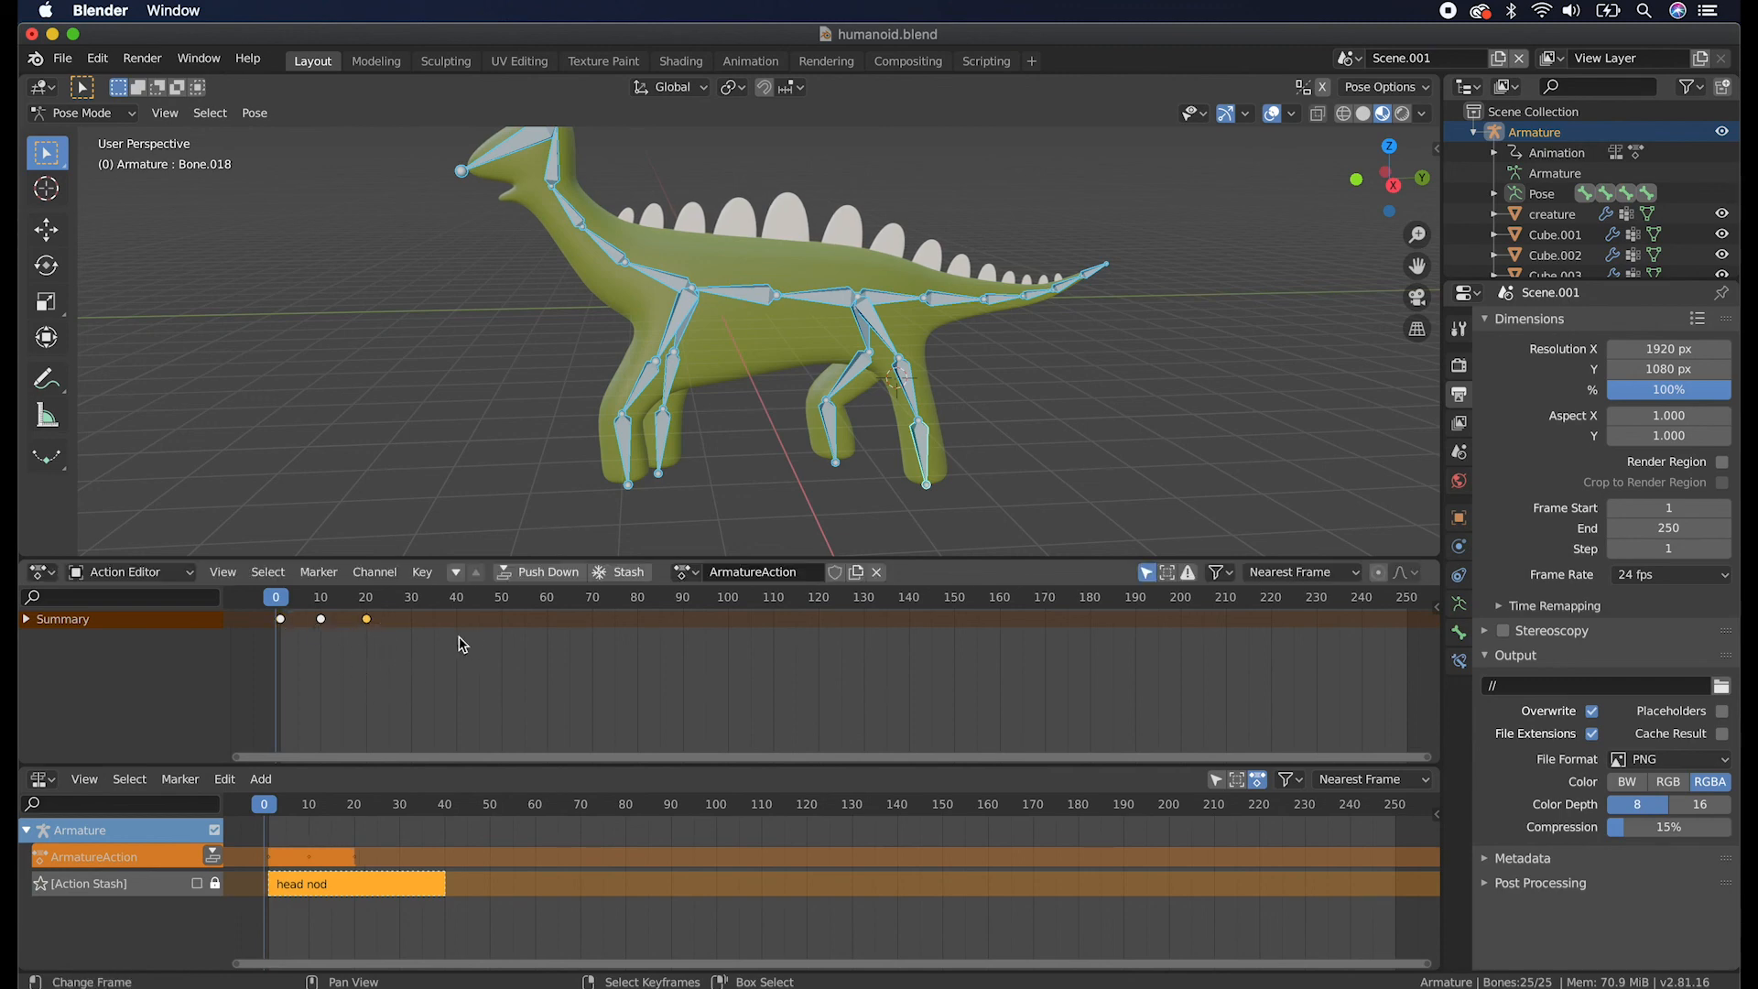
Rename the dinosaur's current action "walk" and stash it, with the playhead at frame 1.
mouse_move(280, 597)
mouse_down()
mouse_move(375, 599)
mouse_move(271, 601)
mouse_move(361, 617)
mouse_move(279, 619)
mouse_up()
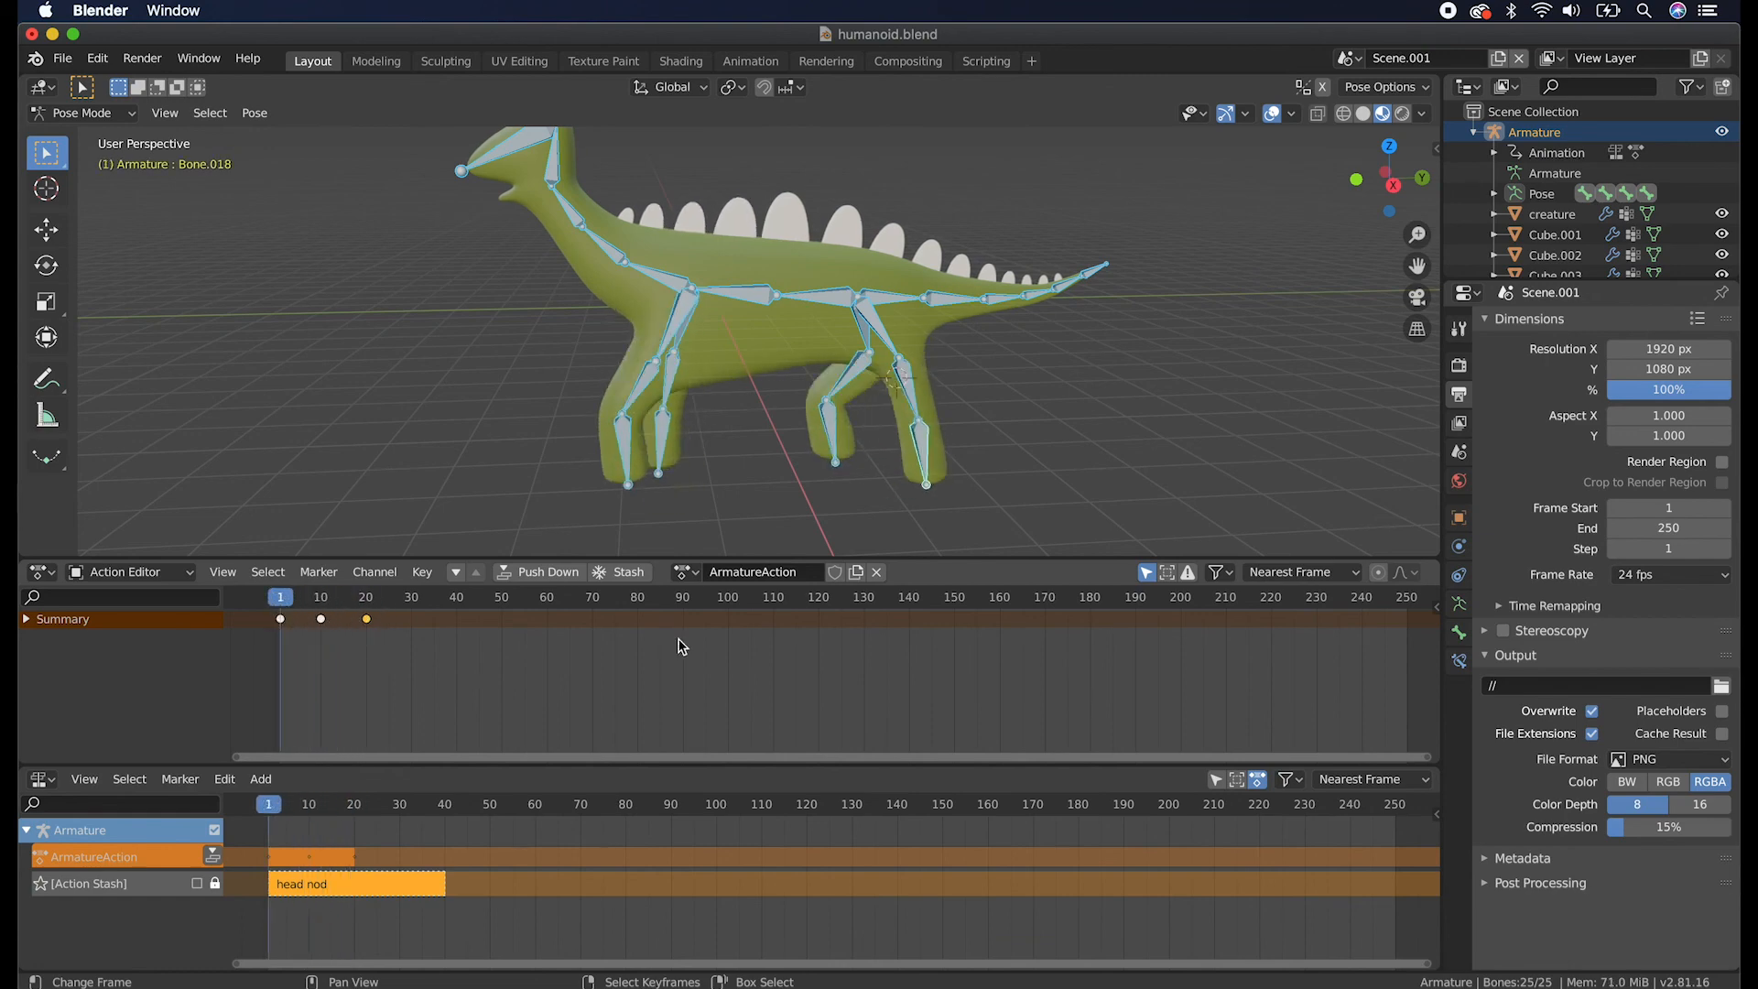
click(753, 574)
text(walk)
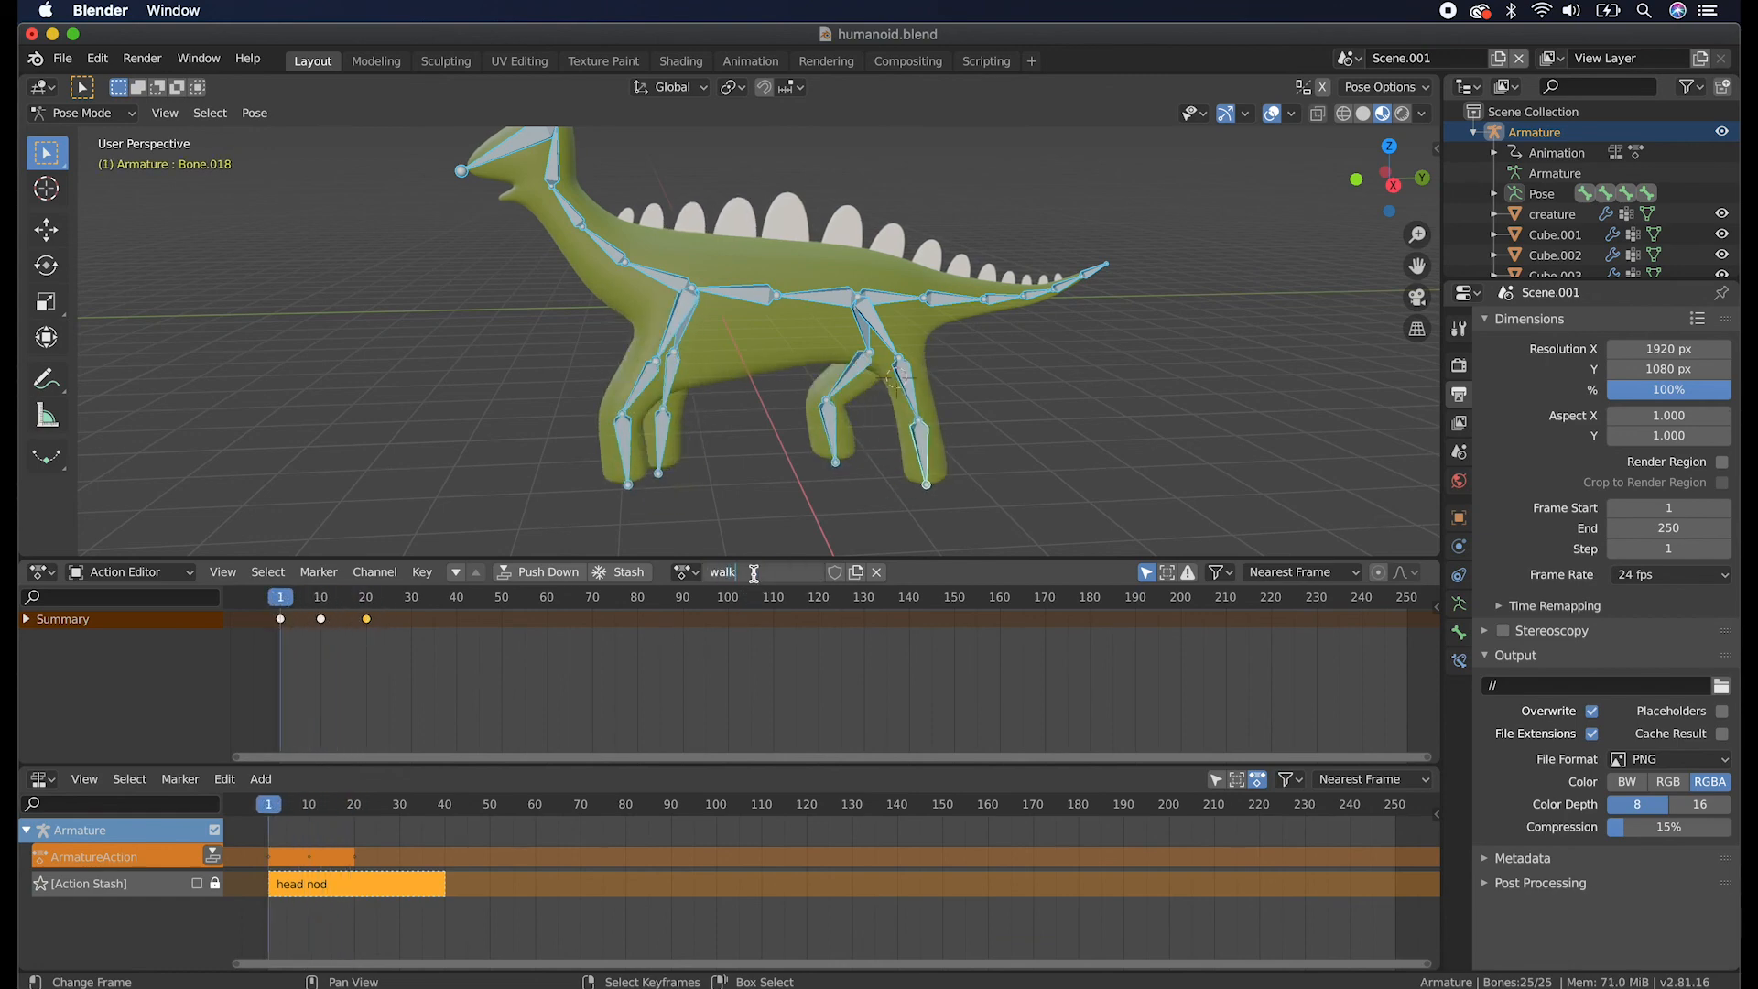
key(Return)
click(623, 580)
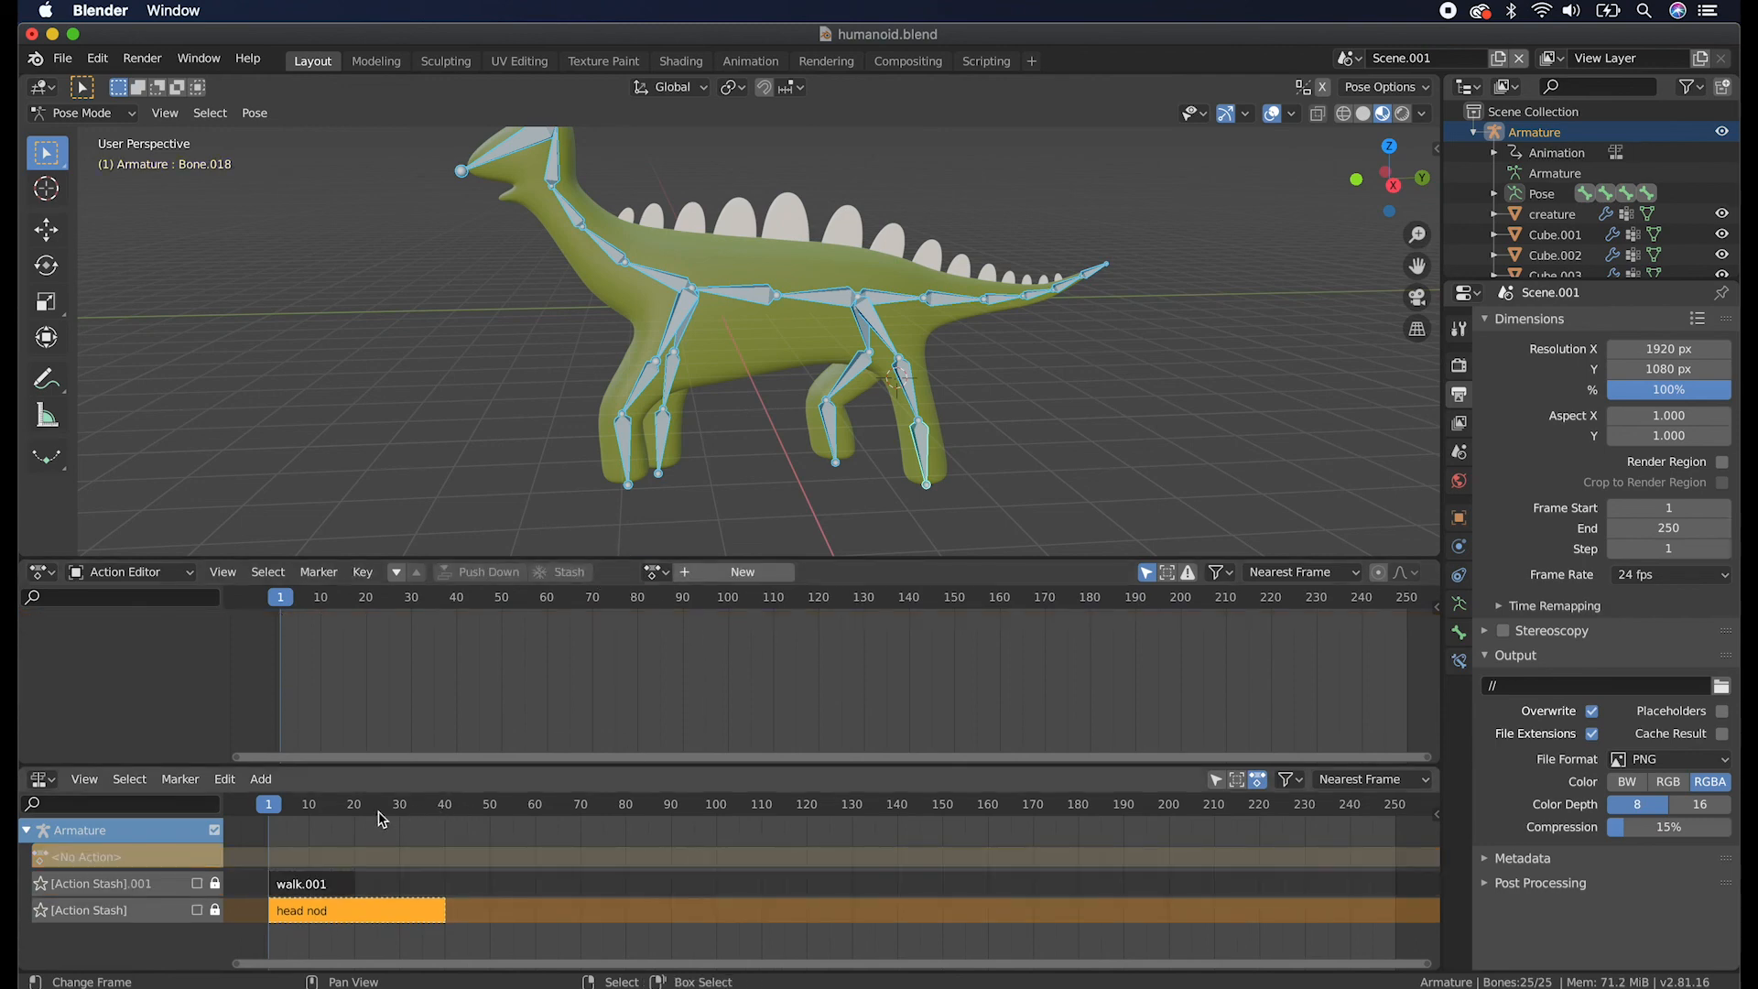
Clear all pose transforms on the dinosaur's bones to return it to the rest pose.
middle_drag(703, 420, 756, 383)
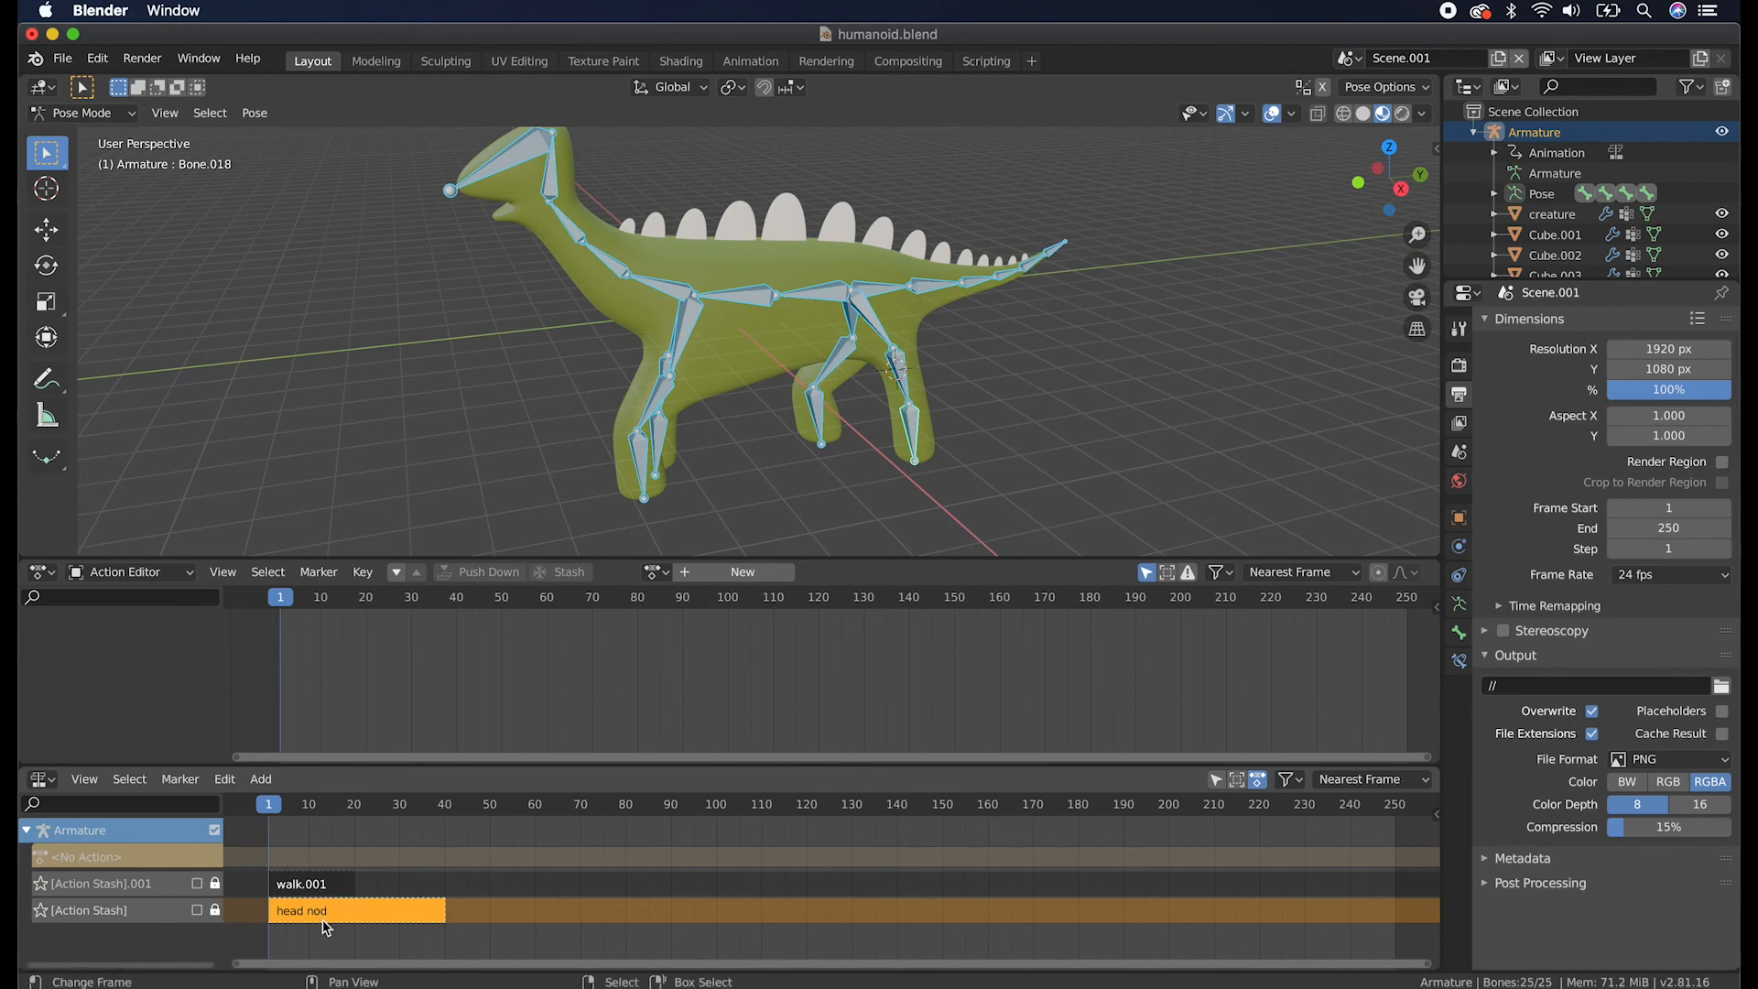
click(257, 114)
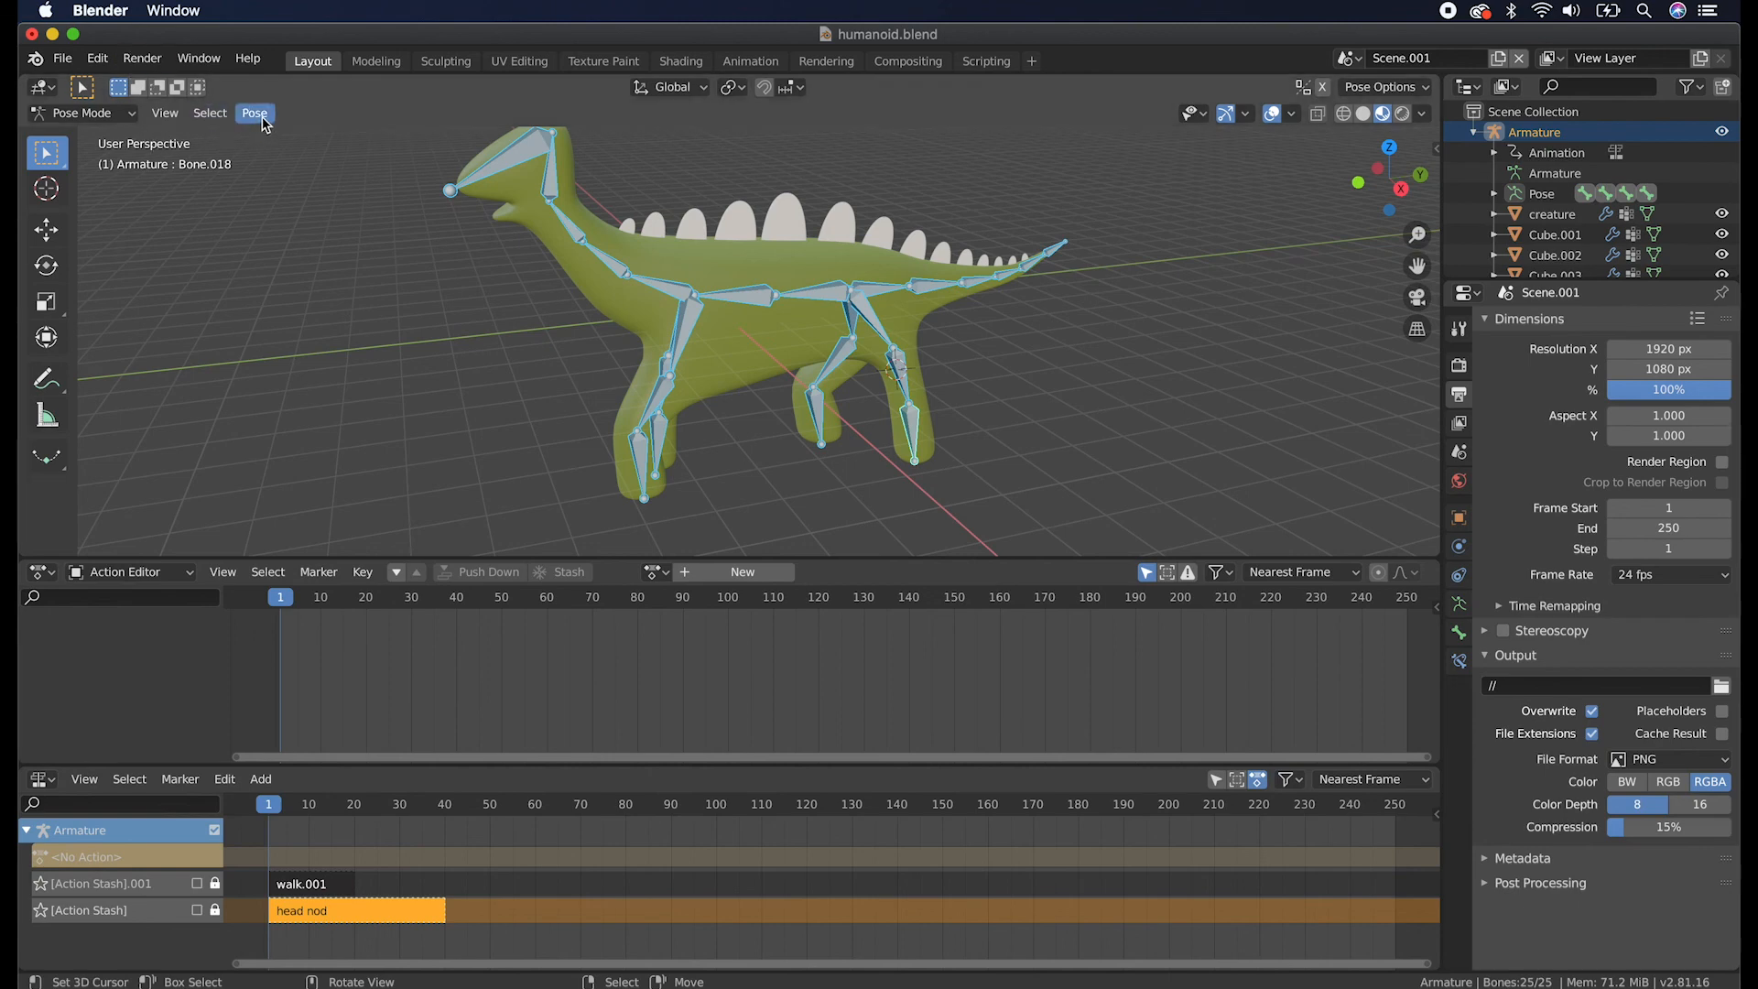
mouse_move(431, 157)
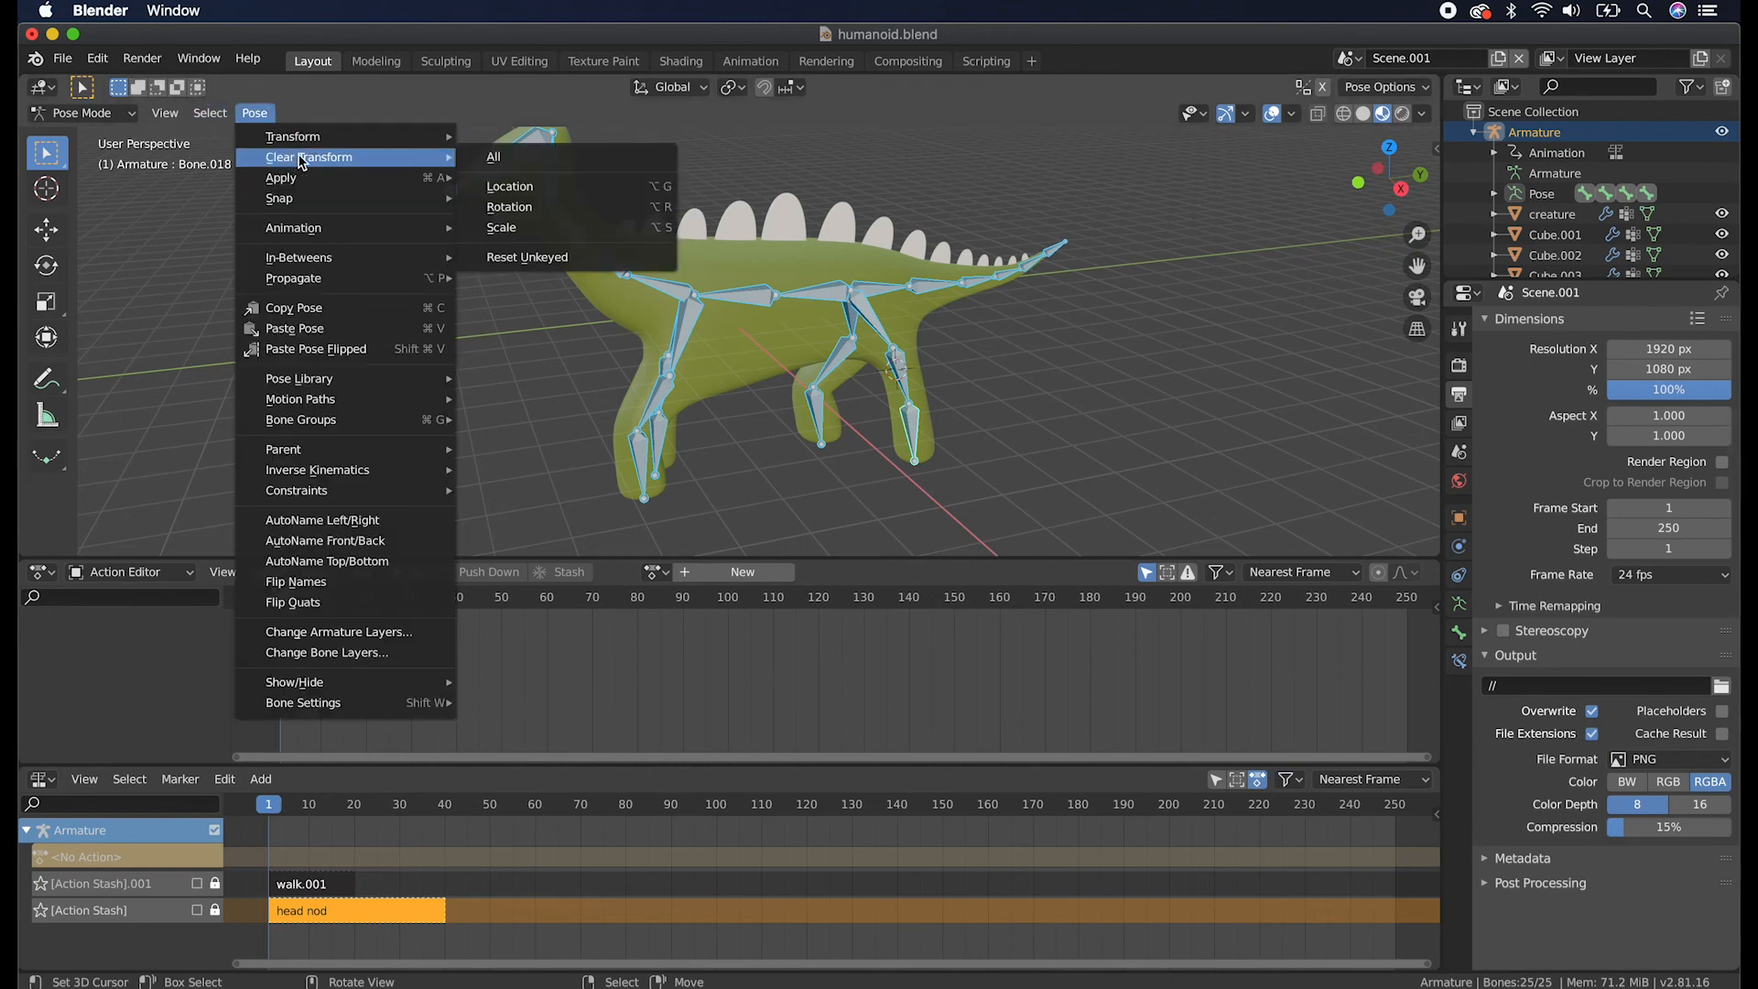
click(511, 154)
mouse_move(273, 809)
mouse_down()
mouse_move(404, 806)
mouse_move(271, 804)
mouse_up()
shift+middle_drag(810, 251, 843, 282)
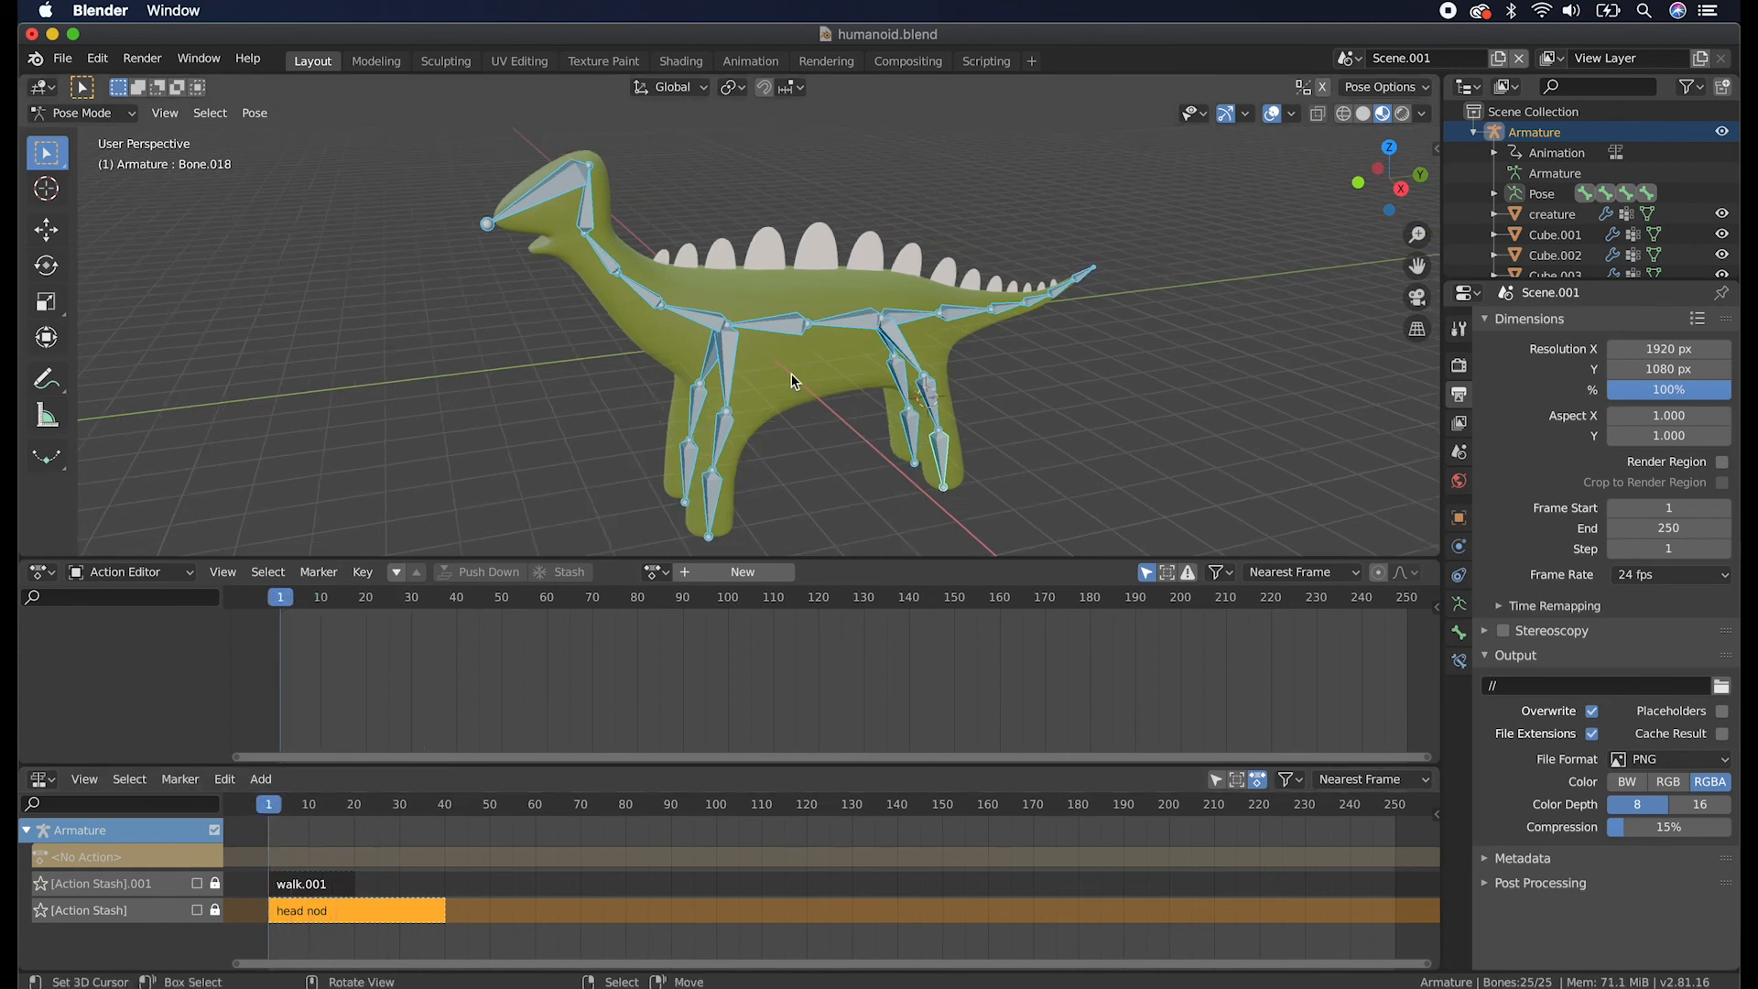
middle_drag(791, 373, 771, 359)
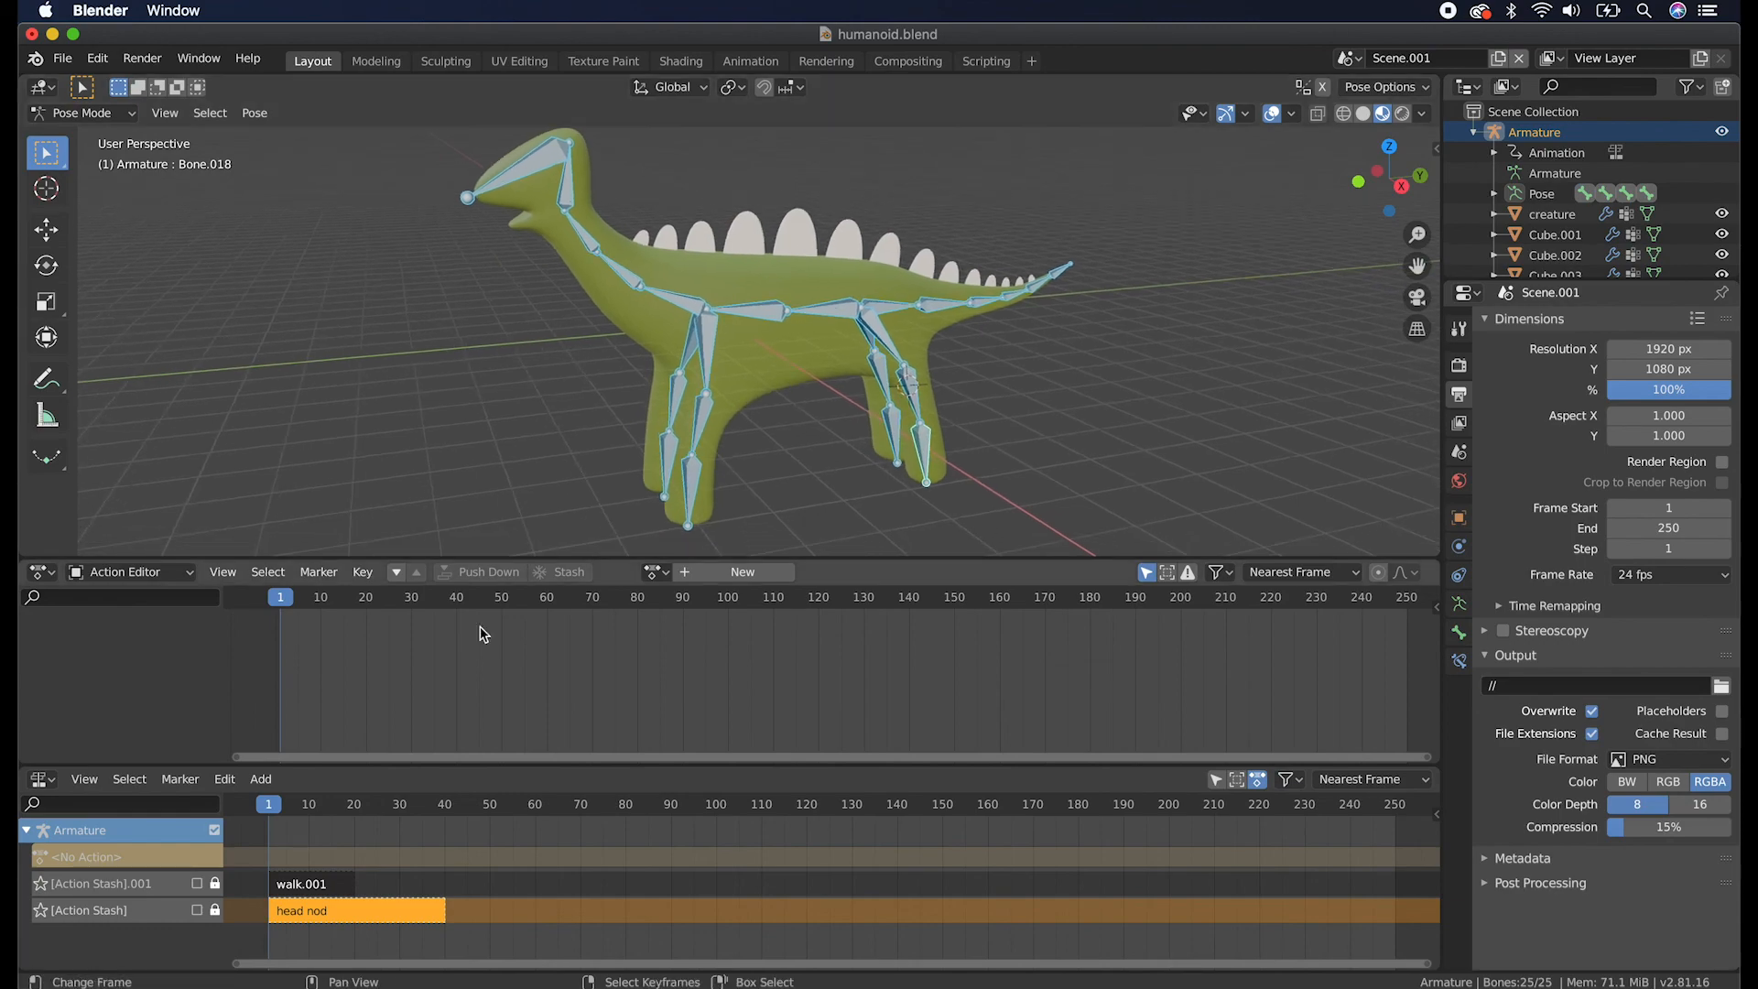